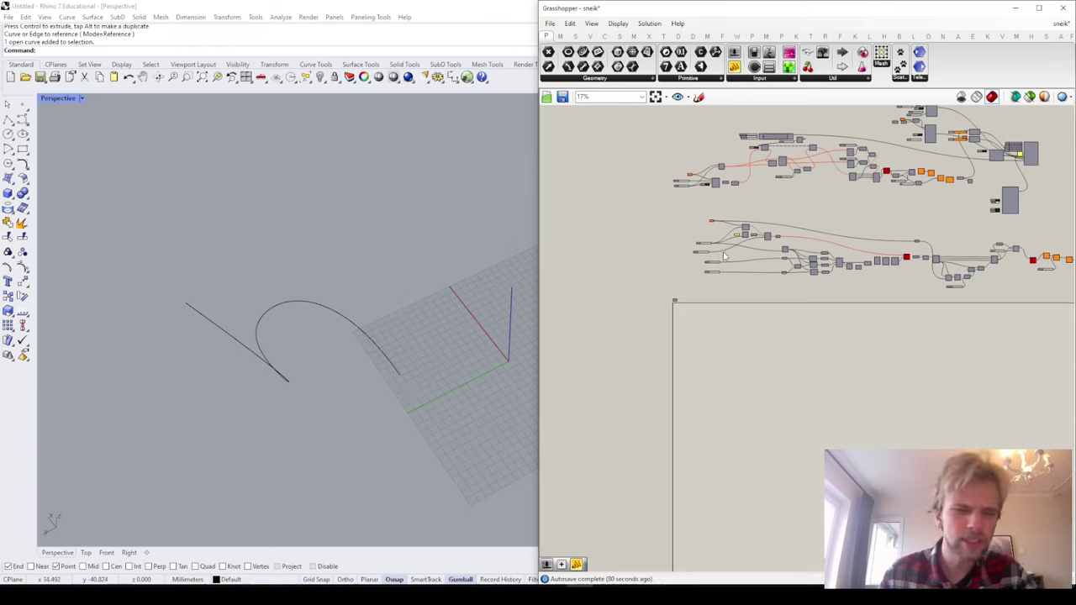
Step: Examine the existing component networks on the Grasshopper canvas and the empty area beneath them
scroll(747, 439, "down", 3)
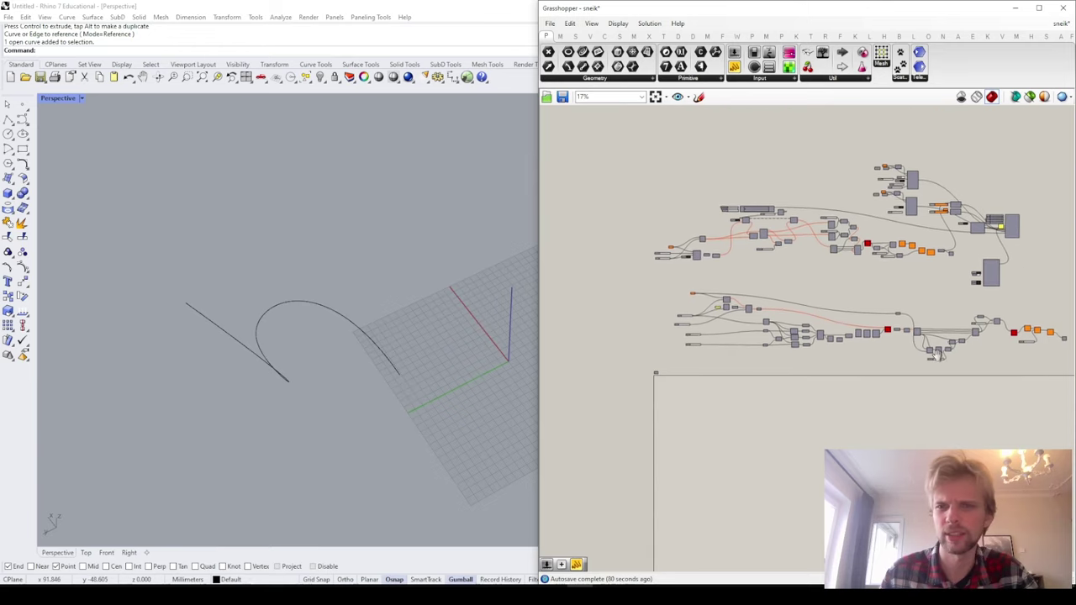
left_click_drag(1054, 336, 648, 163)
left_click(661, 193)
right_click_drag(772, 277, 729, 227)
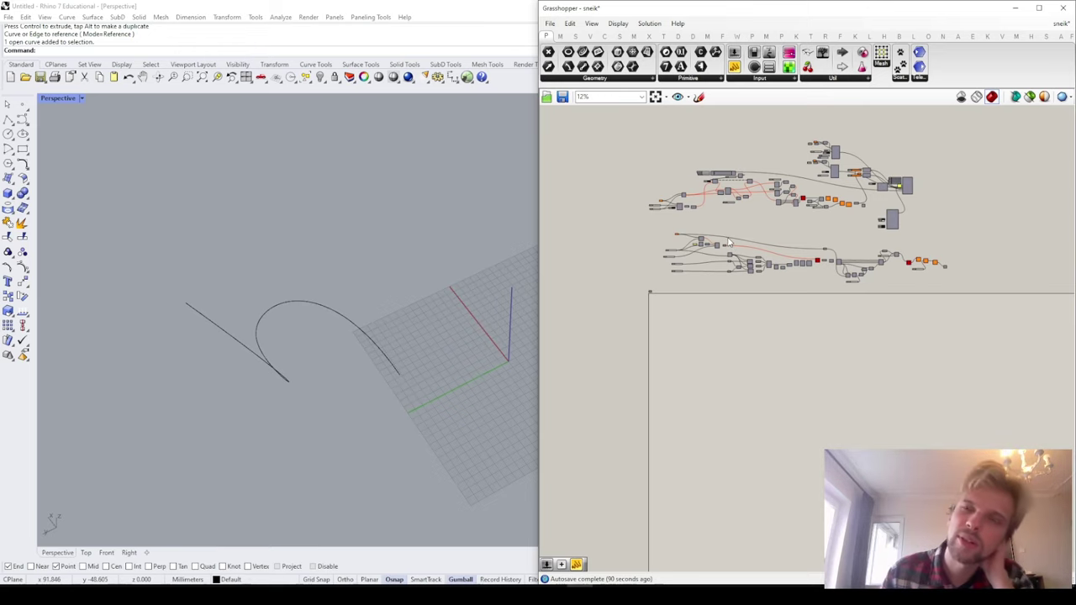
scroll(727, 269, "up", 3)
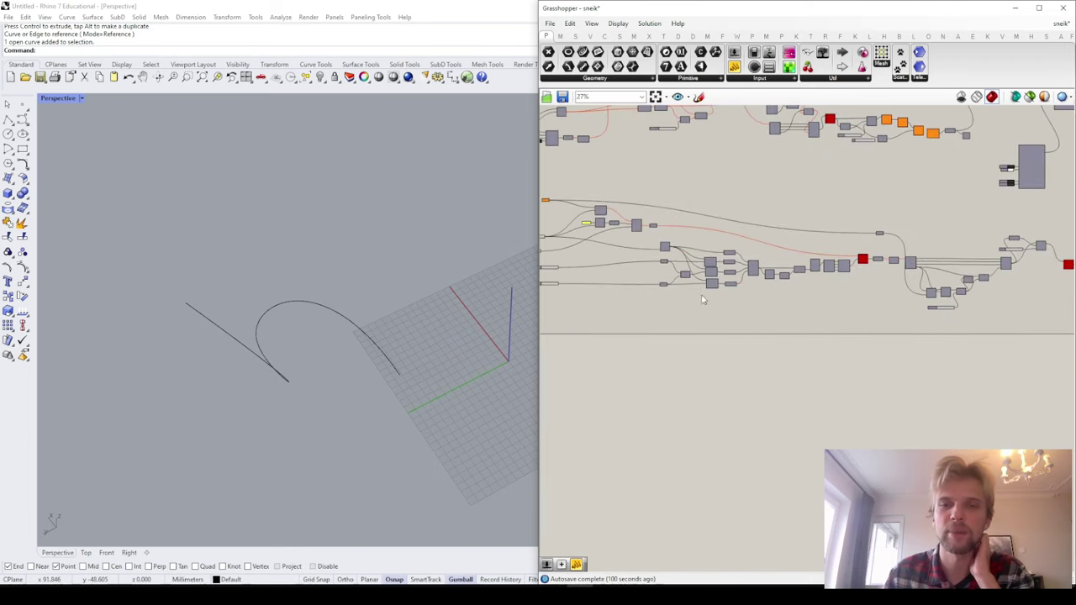
scroll(651, 323, "up", 3)
scroll(607, 164, "down", 2)
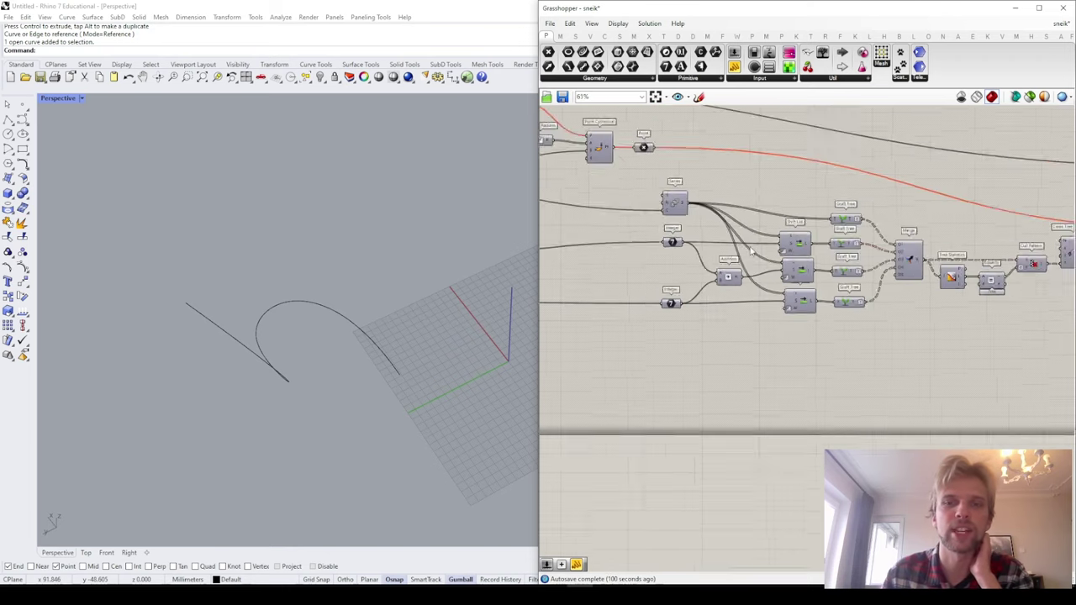
scroll(659, 169, "down", 3)
right_click_drag(697, 267, 712, 183)
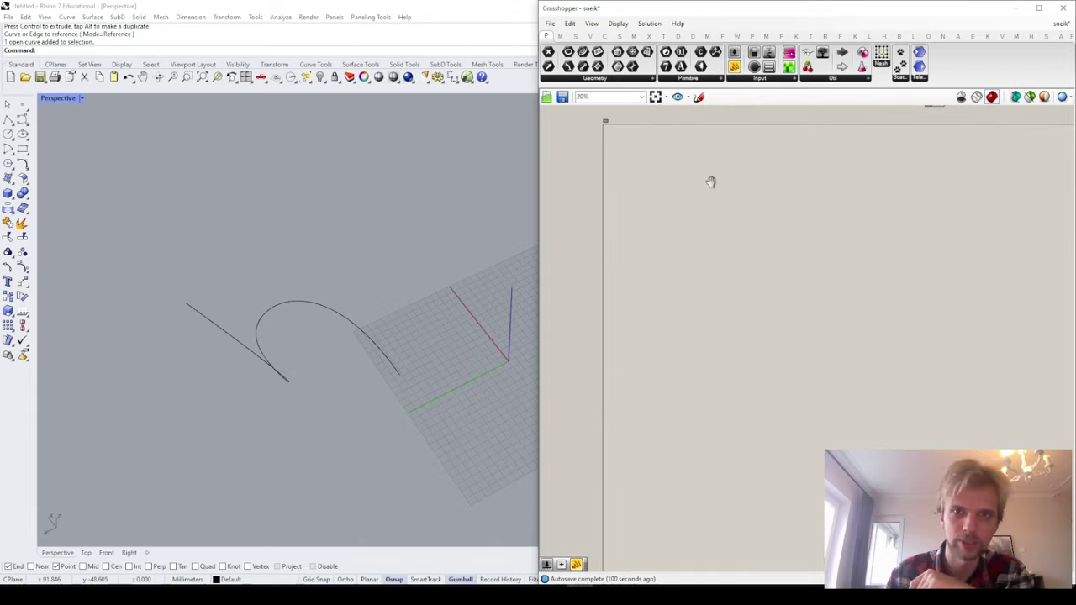
Step: In Rhino, create a bounding box around the S-shaped curve
right_click_drag(372, 243, 396, 298)
left_click(404, 302)
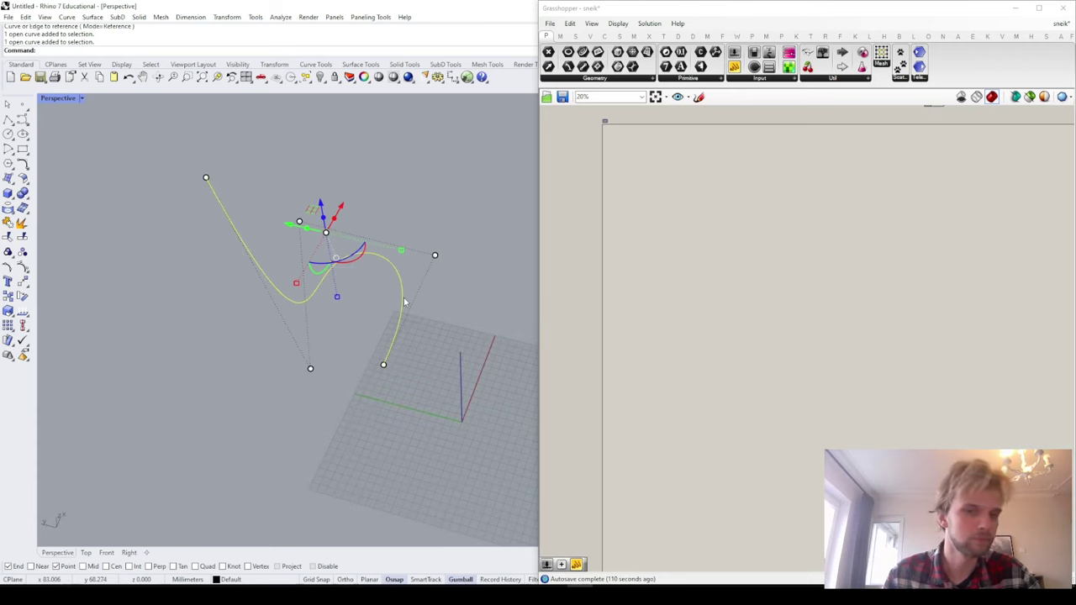
type("BoundingBox")
key("Return")
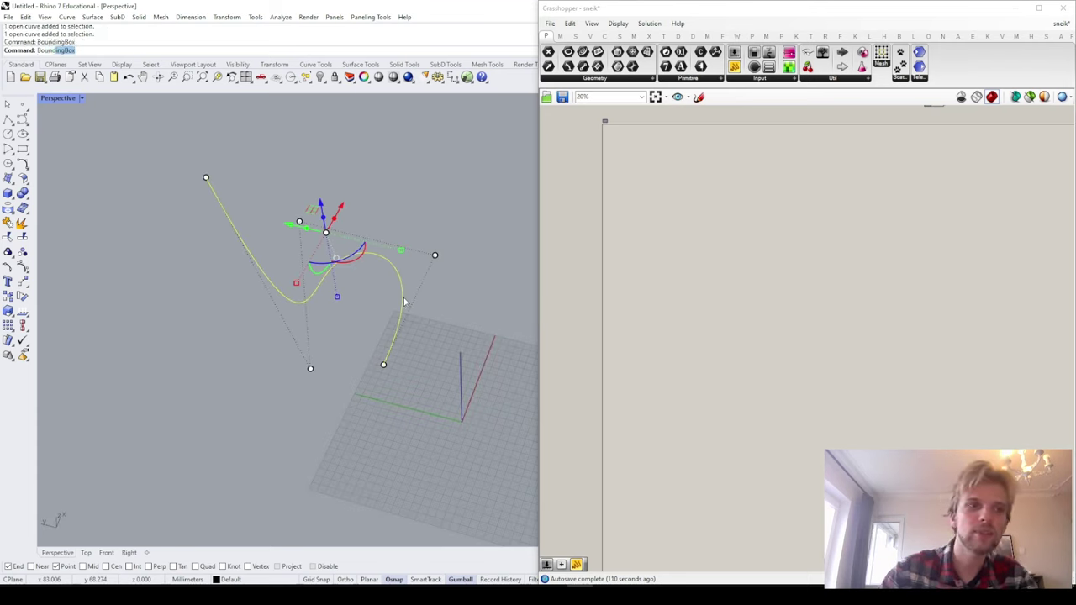
key("Return")
left_click(480, 233)
Step: Set the Perspective viewport to Shaded display mode
mouse_move(419, 221)
right_mouse_down("shift")
mouse_move(424, 255)
mouse_move(404, 253)
right_mouse_up("shift")
right_click(52, 98)
left_click(74, 148)
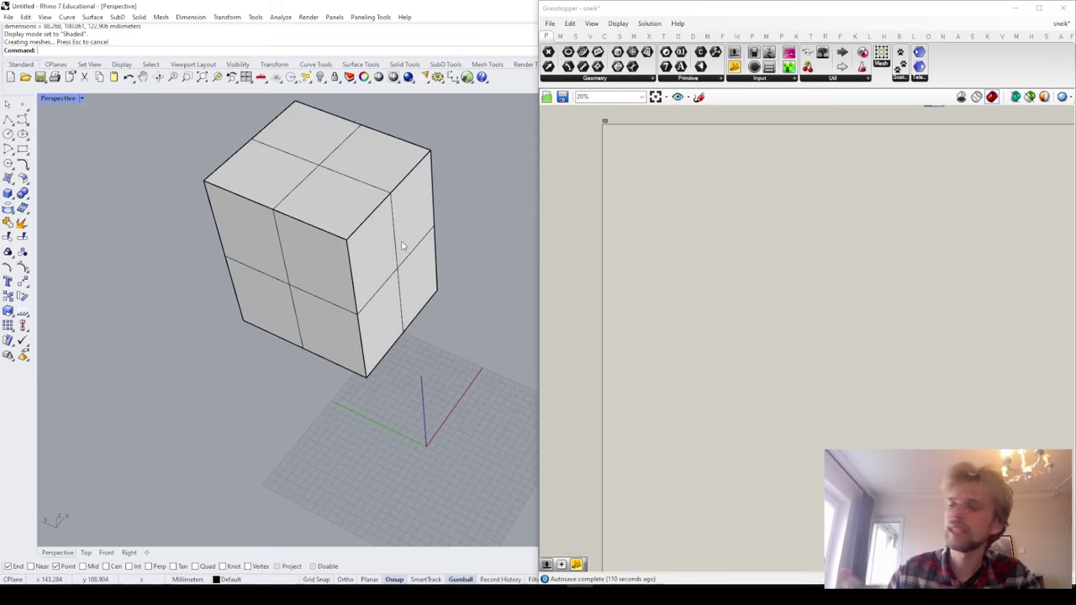
Step: Measure the distance along a bottom edge of the bounding box and its adjoining vertical edge
type("distance")
key("Return")
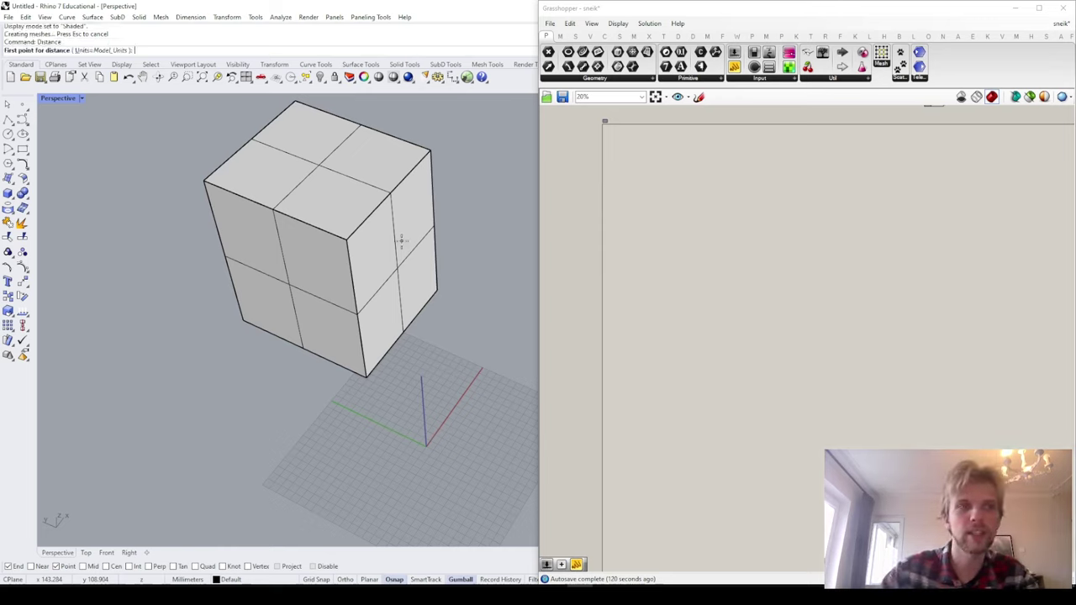
left_click(367, 376)
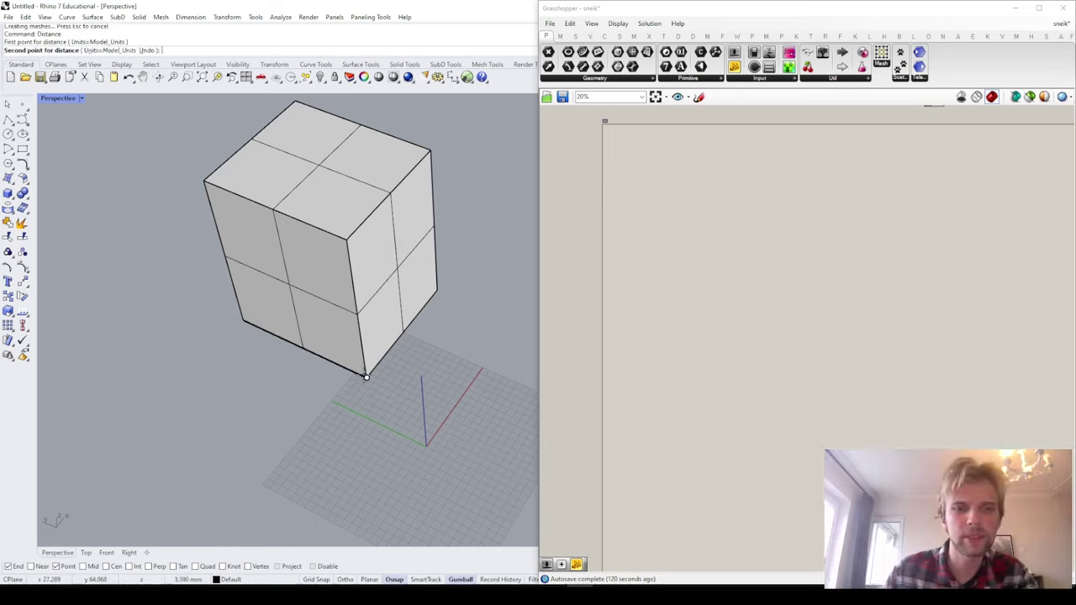
left_click(438, 294)
key("Return")
left_click(438, 294)
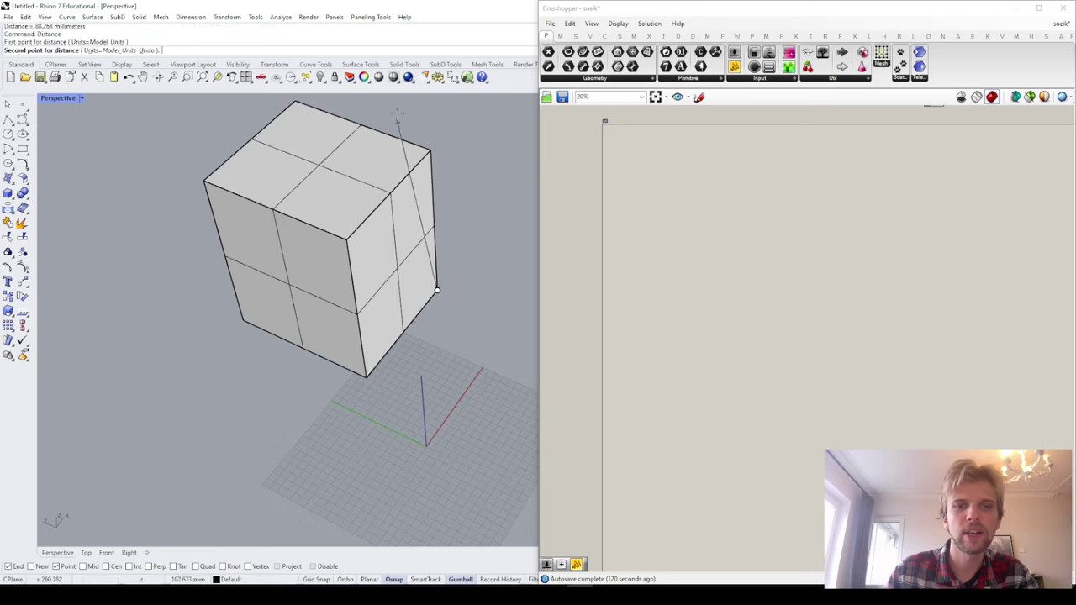
left_click(436, 155)
Step: Delete the bounding box and leave the curve unselected
left_click(400, 176)
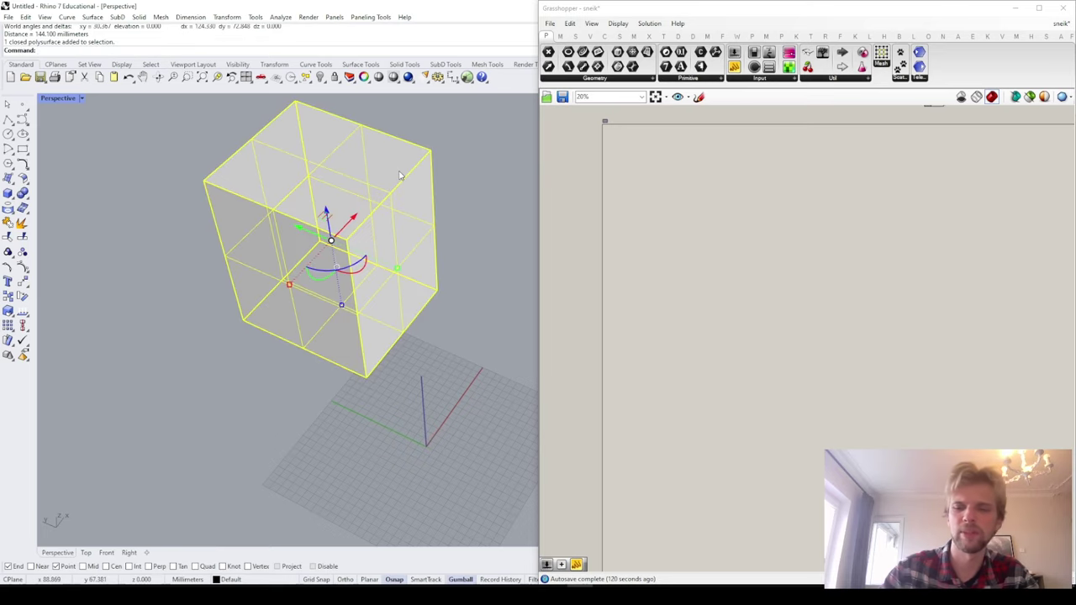
key("Delete")
left_click_drag(408, 183, 307, 379)
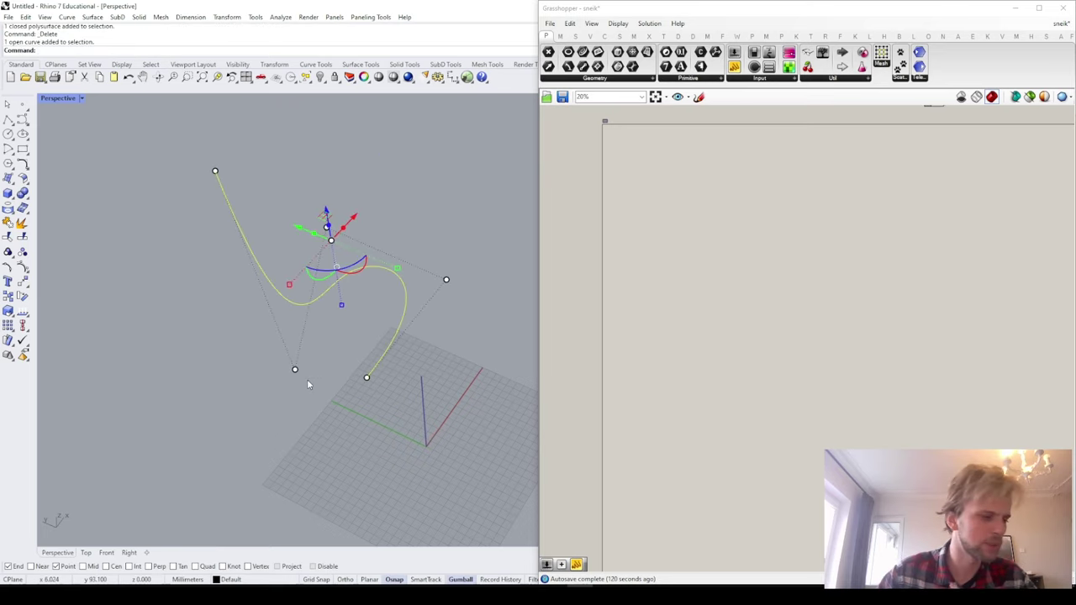
left_click(480, 293)
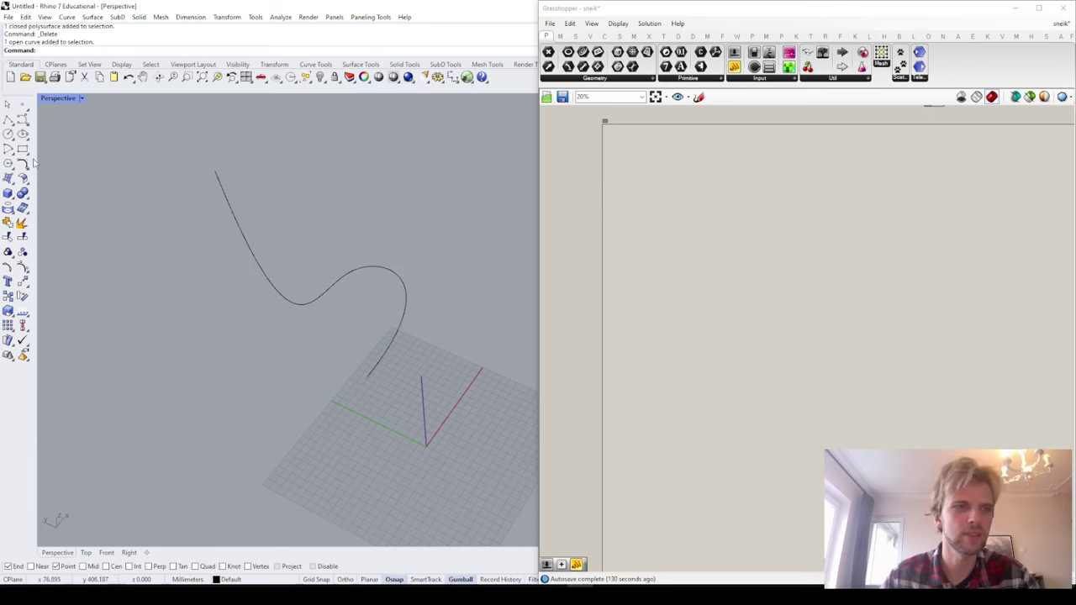
Step: Draw a second winding degree 3 curve with five control points across the ground plane beside the existing curve
left_click(21, 119)
left_click(316, 525)
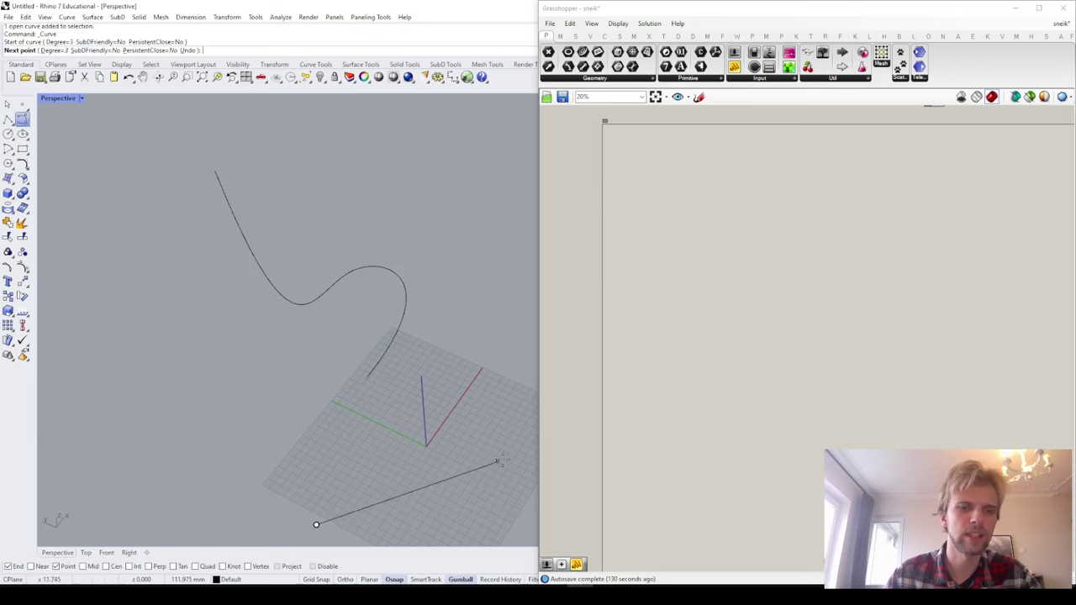
left_click(417, 427)
left_click(290, 410)
left_click(225, 483)
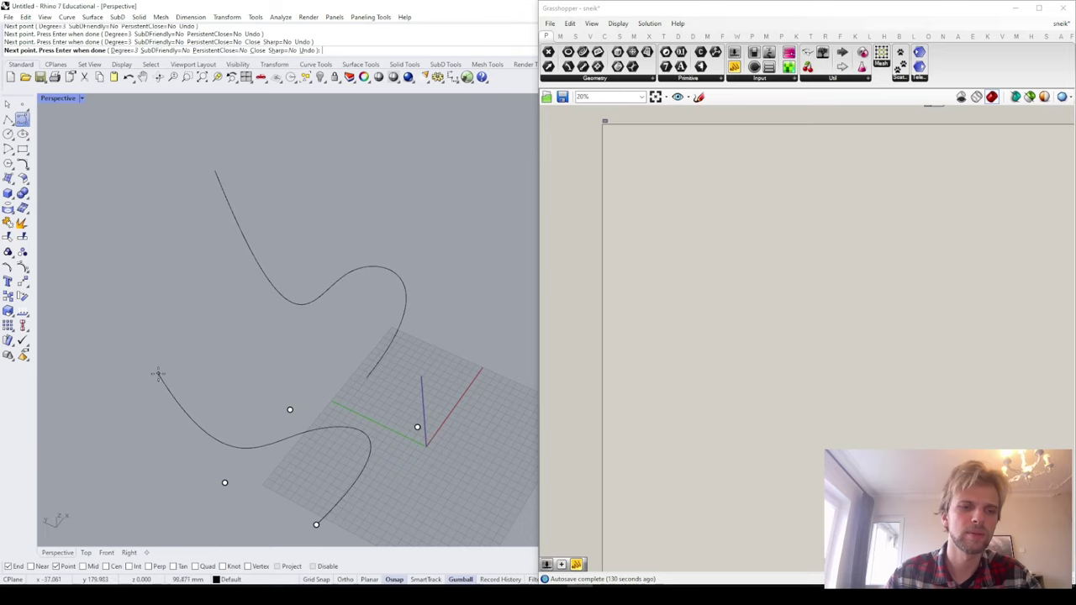
left_click(158, 373)
right_click(160, 376)
Step: Raise the last control point of the new curve vertically off the ground plane
left_click(166, 388)
left_click(159, 373)
right_click_drag(188, 419, 203, 357)
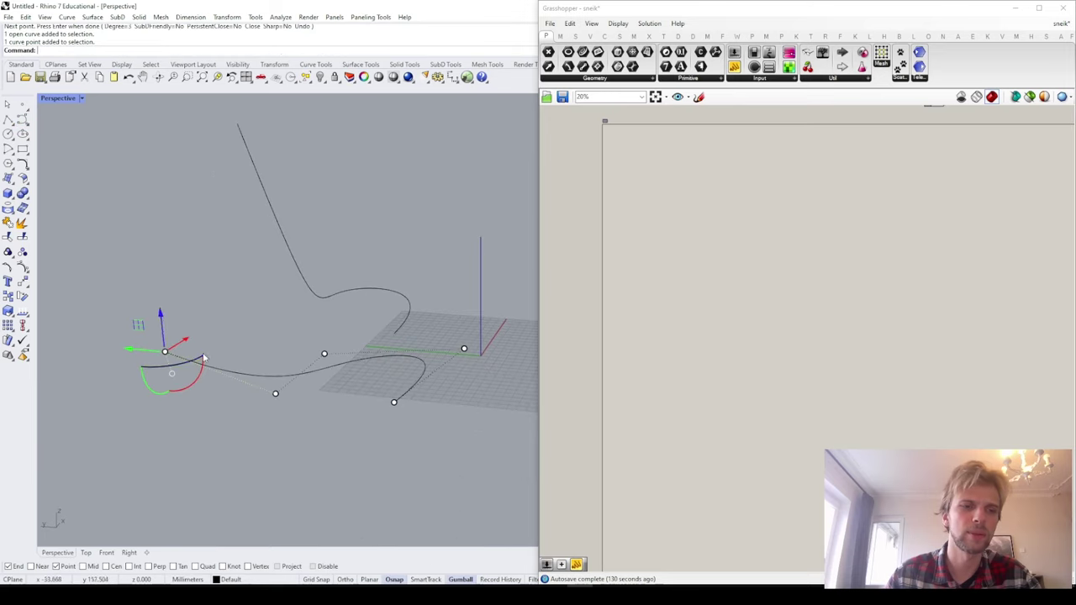
left_click_drag(161, 317, 266, 242)
Step: Delete the newly drawn second curve, keeping only the original one
right_click_drag(439, 230, 594, 203)
left_click(287, 365)
key("Delete")
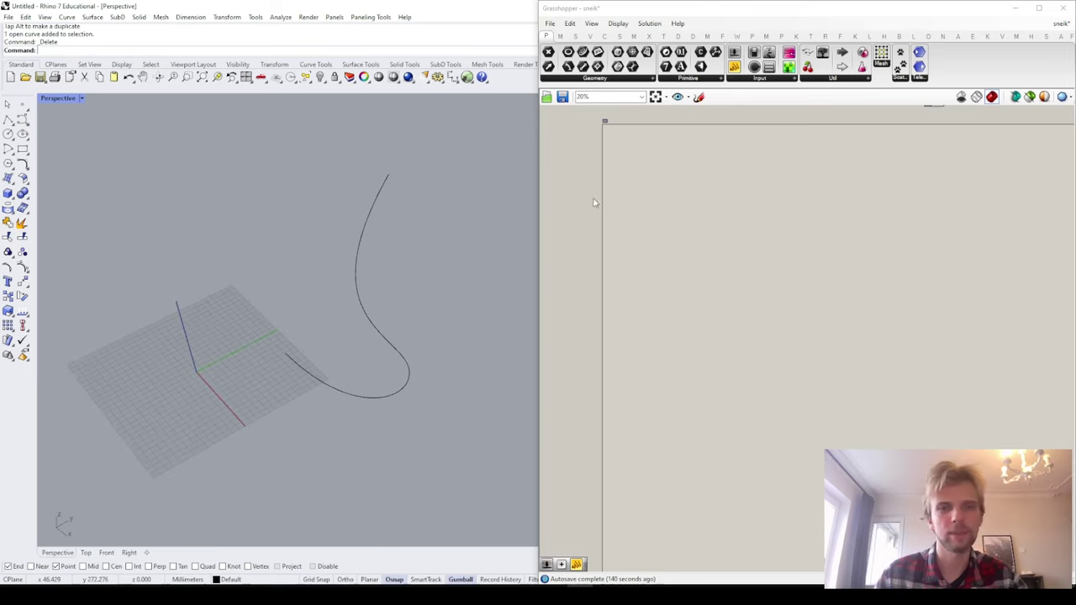
Step: In Grasshopper, add a Curve parameter to the empty canvas area and reference the Rhino curve in it
scroll(637, 157, "up", 8)
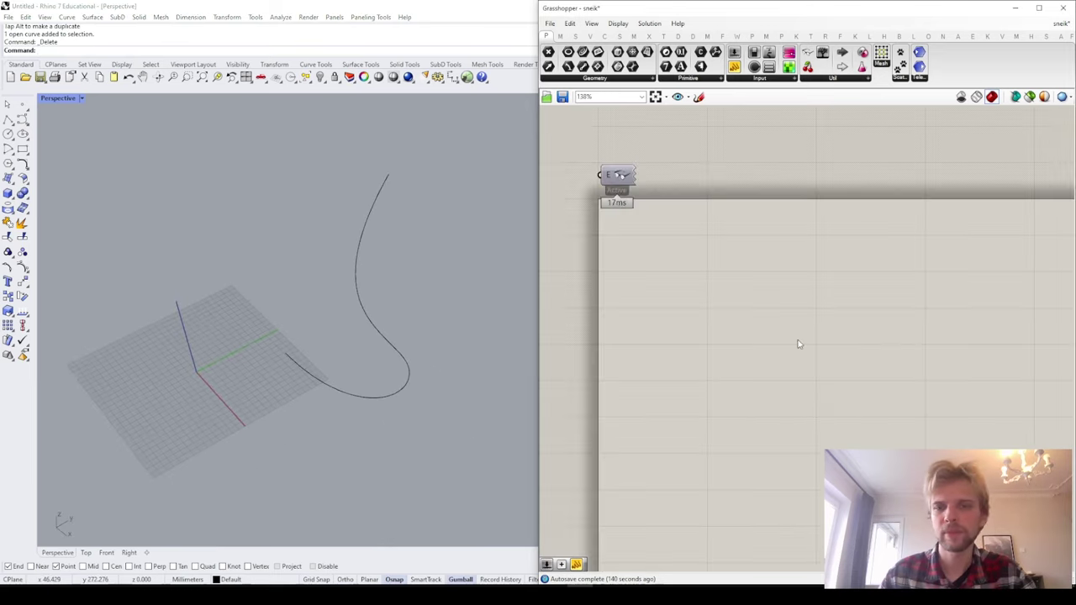
double_click(710, 225)
type("curve")
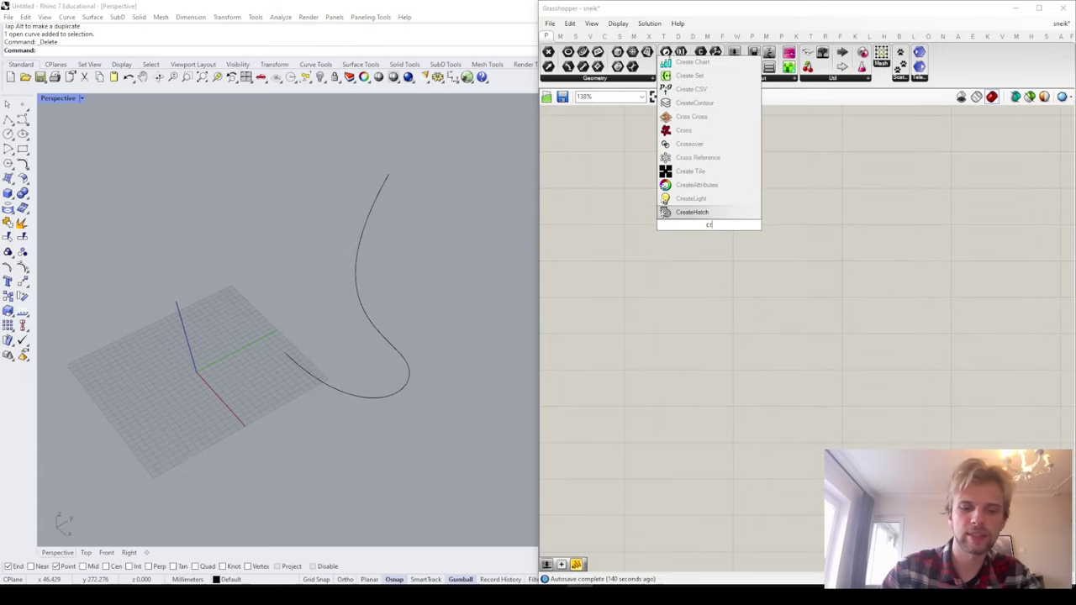
key("Return")
right_click(710, 227)
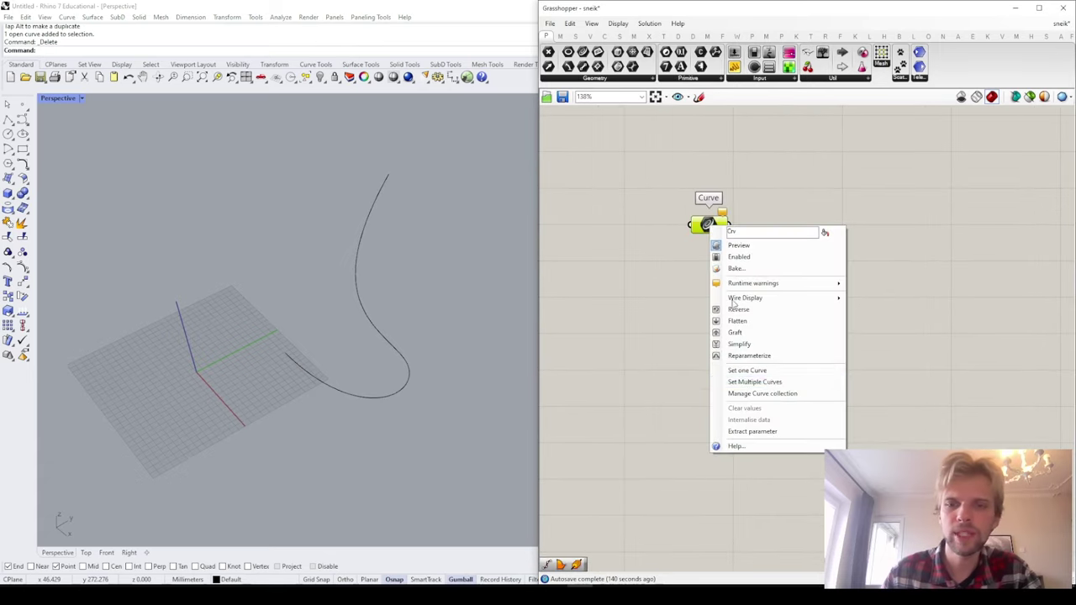
left_click(772, 372)
left_click_drag(258, 278, 256, 278)
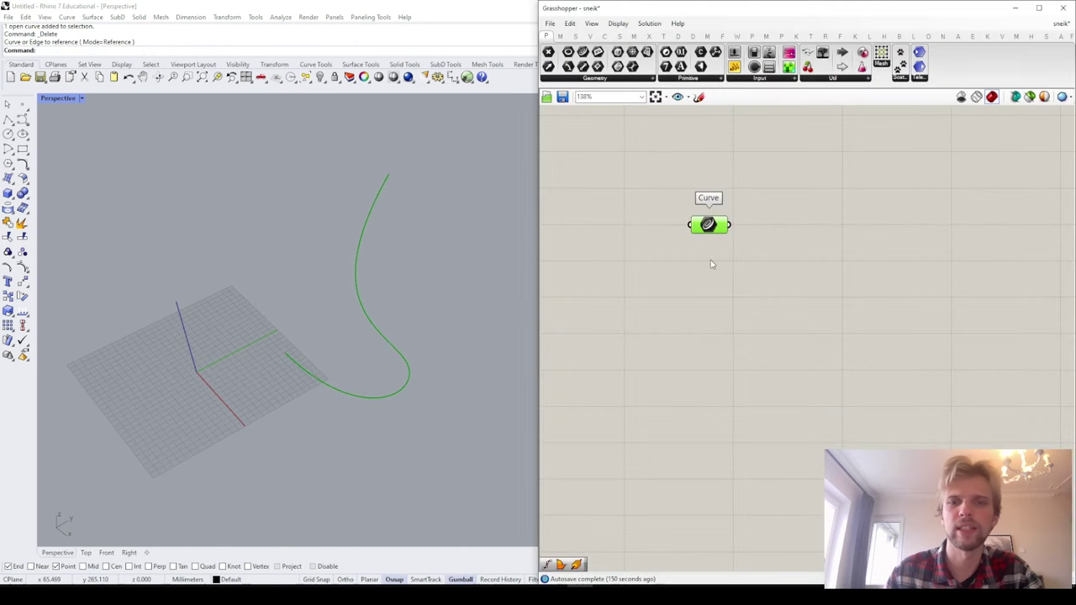
Step: Reposition the Curve parameter near the upper corner of the empty framed area, leaving room for further components beside it
scroll(717, 233, "down", 3)
right_click_drag(717, 231, 731, 247)
scroll(731, 246, "up", 1)
left_click_drag(723, 239, 683, 235)
left_click(720, 194)
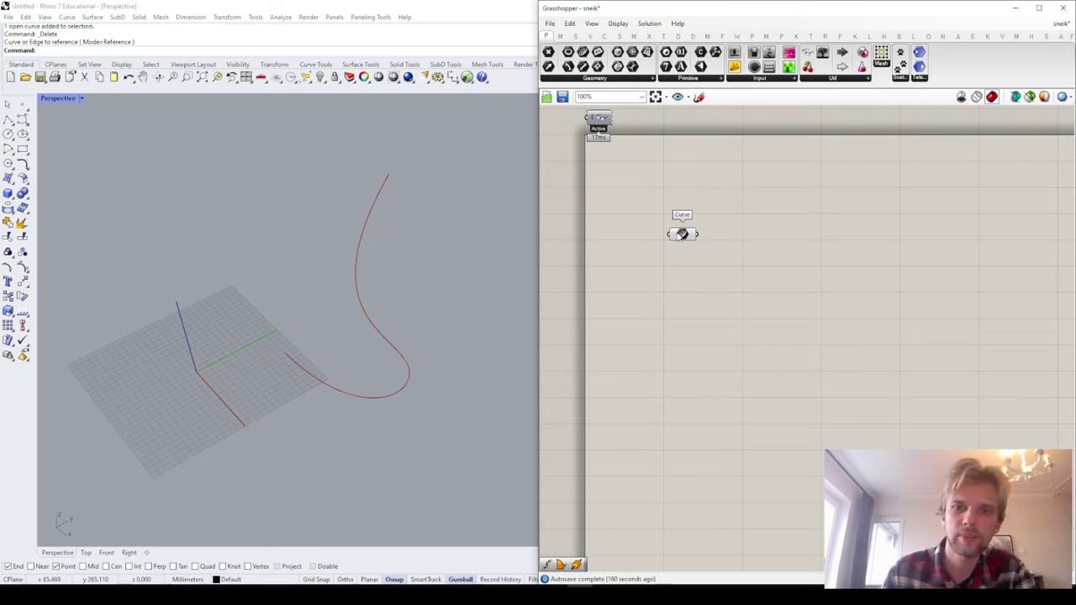
left_click_drag(682, 238, 690, 269)
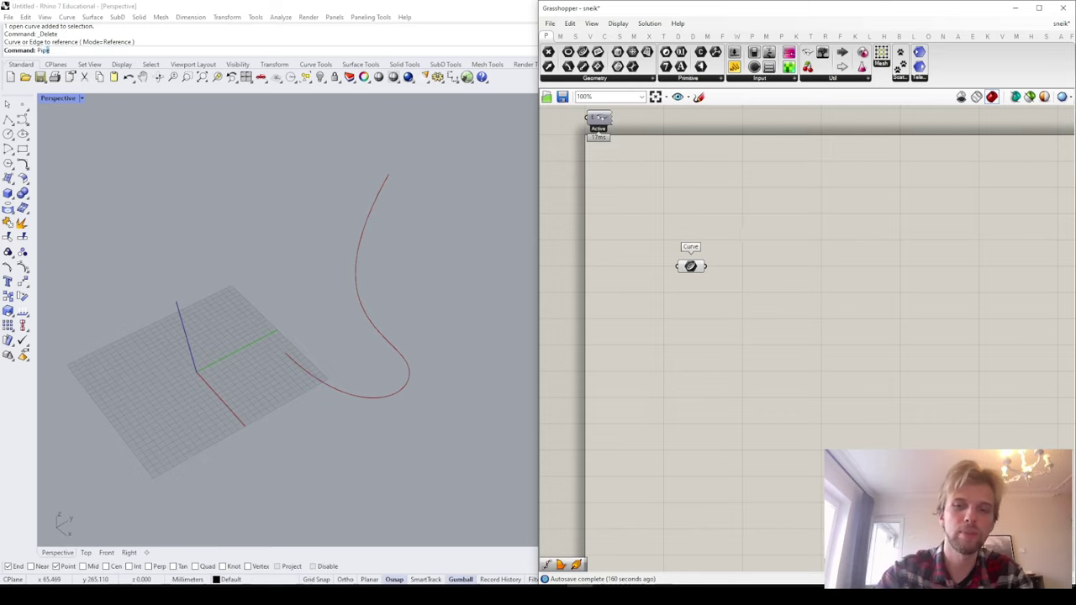
Step: Add a Pipe component and connect the Curve parameter to its curve input
double_click(807, 225)
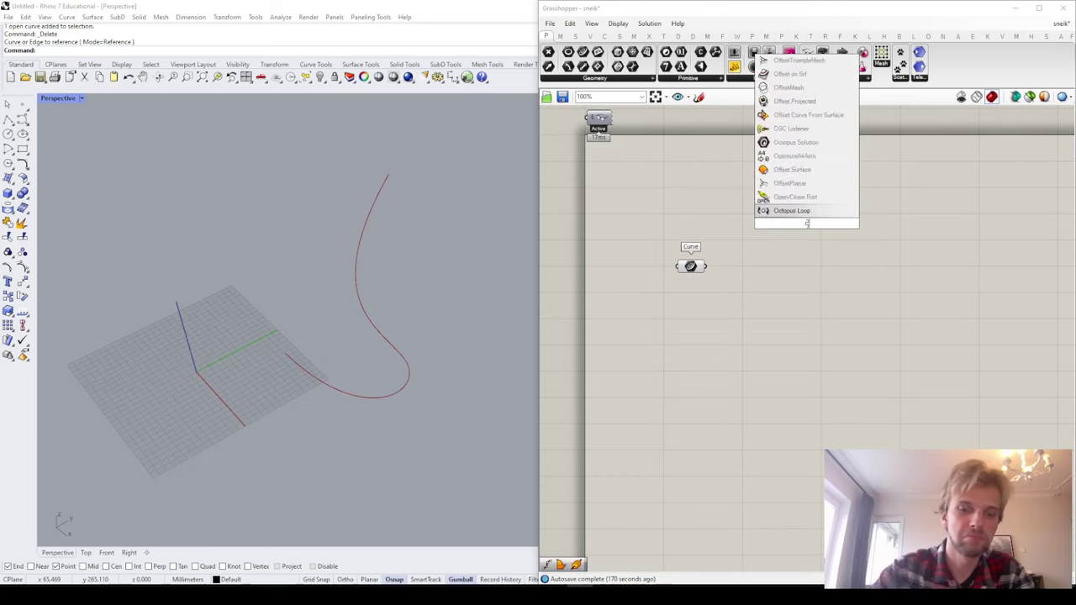
type("pipe")
key("Return")
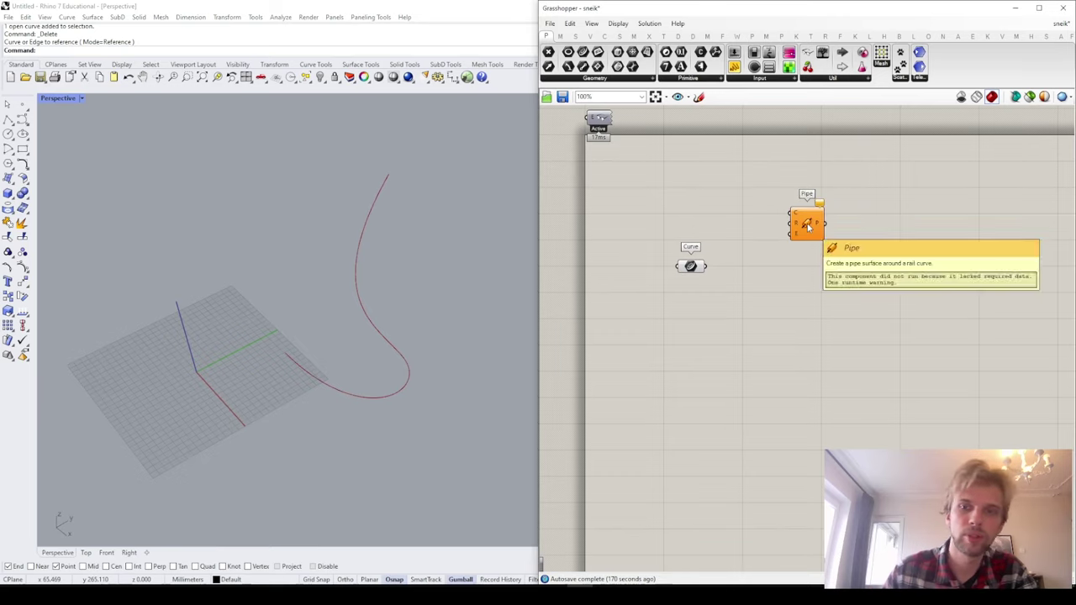
left_click_drag(707, 266, 791, 213)
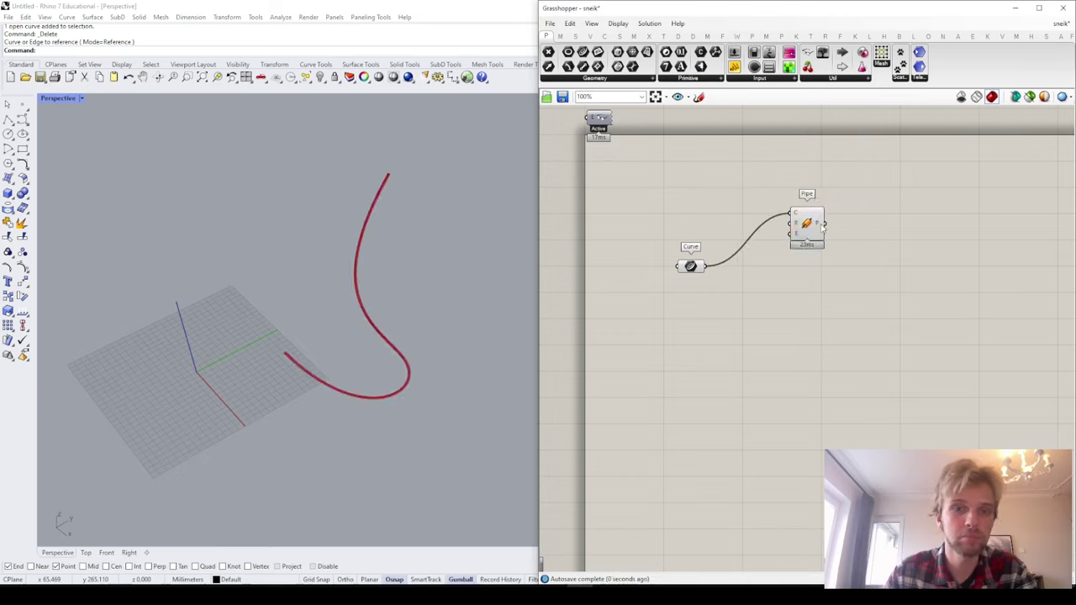
Step: Add a number slider with an upper limit of 100, connect it to the Pipe's radius input and set it to 18
double_click(761, 343)
type("100")
key("Return")
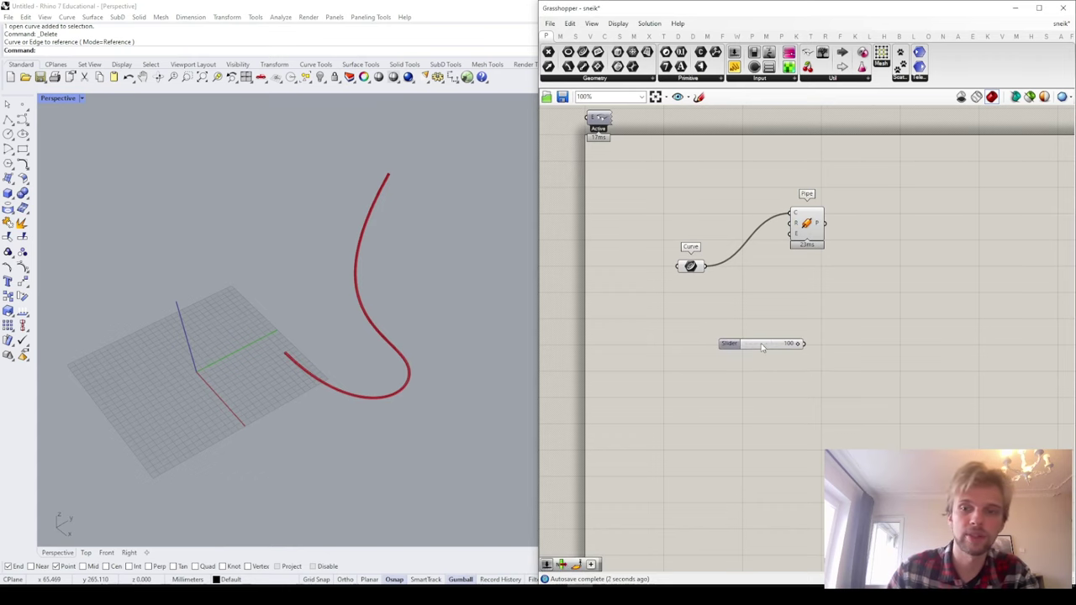
scroll(789, 334, "up", 2)
left_click_drag(810, 349, 791, 183)
left_click_drag(814, 183, 864, 263)
left_click(904, 264)
left_click_drag(804, 348, 717, 293)
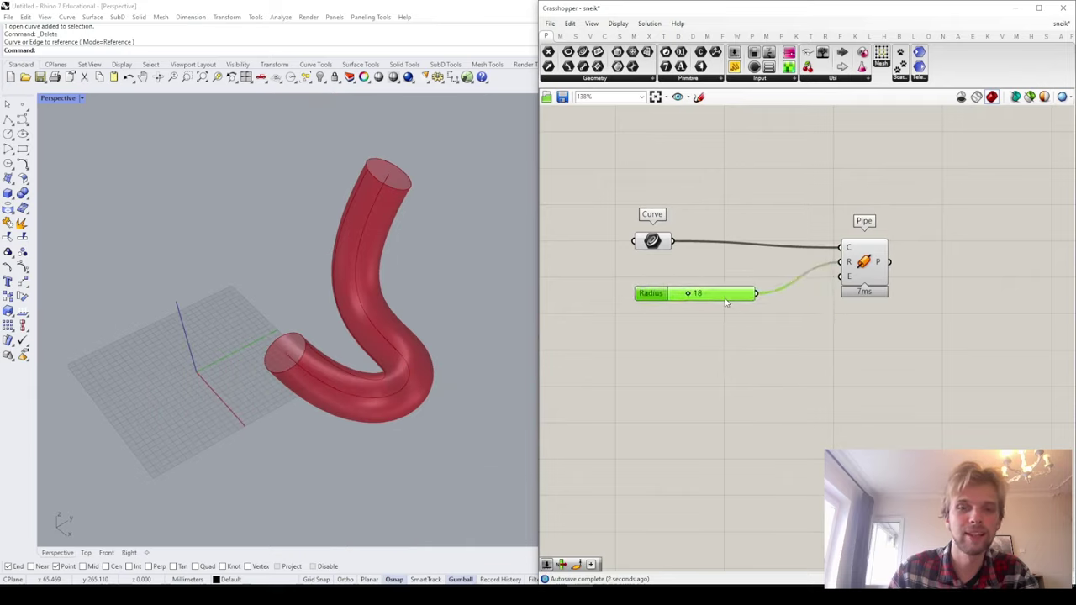
Step: Align the Pipe component with the Curve parameter and move it closer to the Radius slider
left_click(827, 285)
left_click_drag(869, 286, 858, 278)
left_click(696, 159)
right_click_drag(468, 168, 461, 190)
right_click_drag(943, 304, 890, 278)
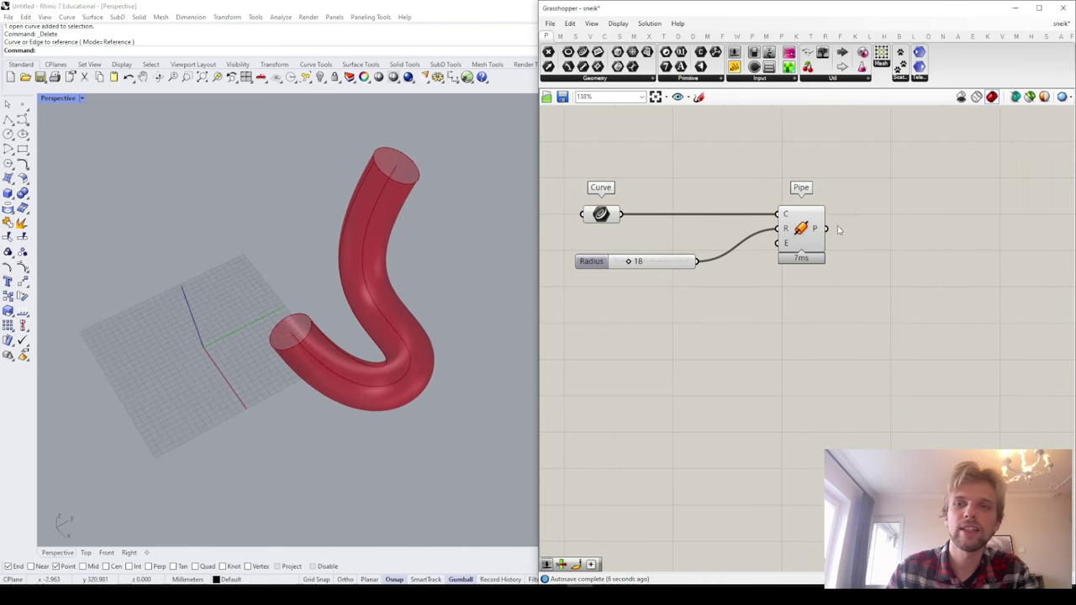
scroll(824, 224, "up", 1)
left_click_drag(803, 227, 767, 227)
left_click(880, 281)
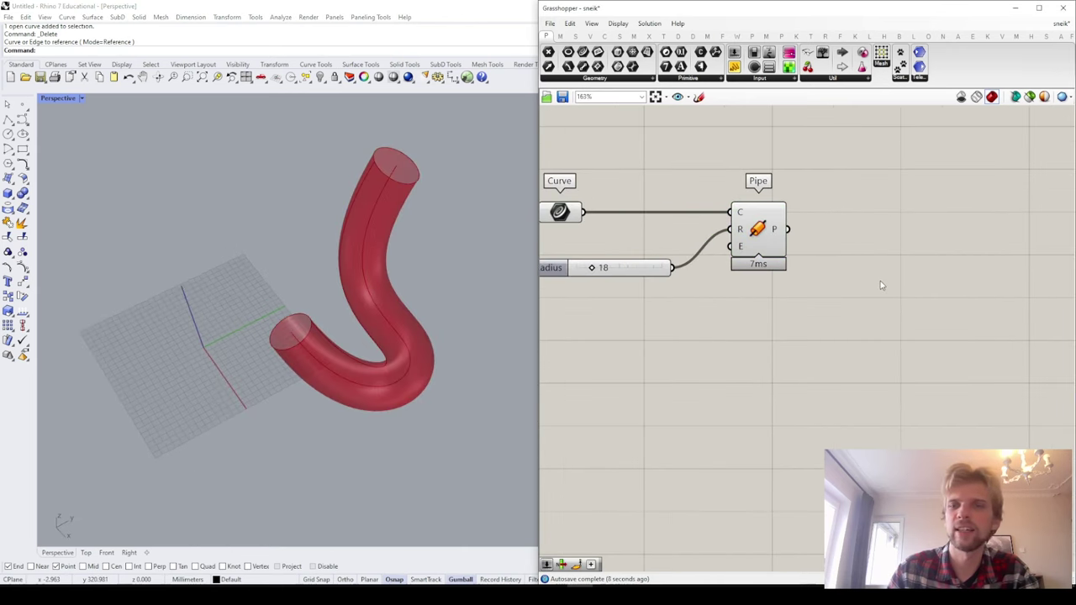
Step: Add a Diamond Panels component and connect the Pipe output to its surface input
double_click(881, 281)
type("diamon")
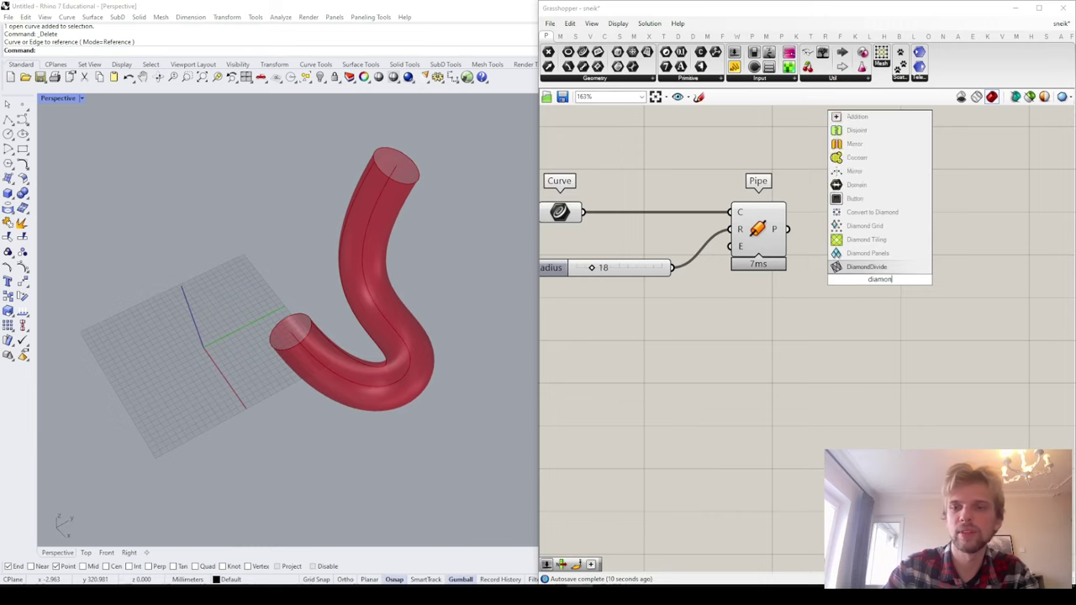
left_click(880, 263)
left_click_drag(789, 229, 843, 241)
Step: Add a number slider set to 10 and connect it to the U divisions input of Diamond Panels
double_click(817, 312)
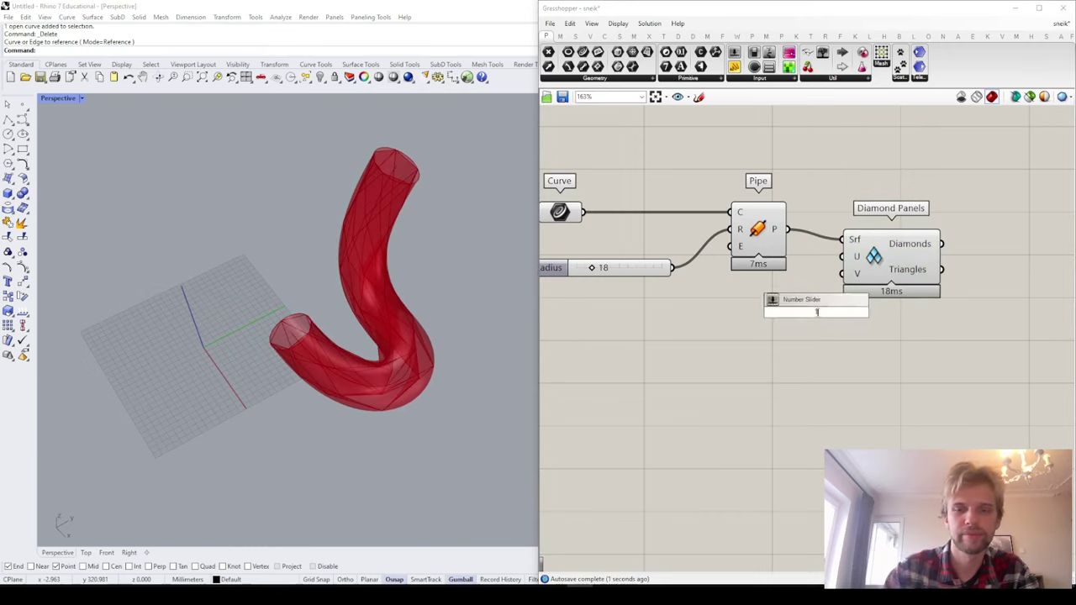
key("Return")
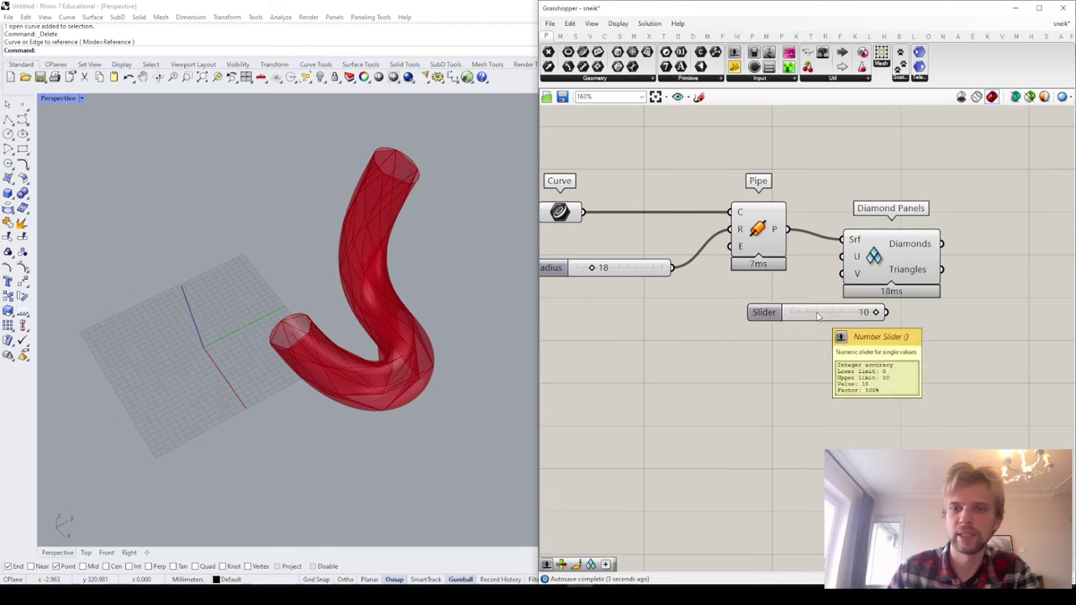
left_click_drag(841, 317, 849, 259)
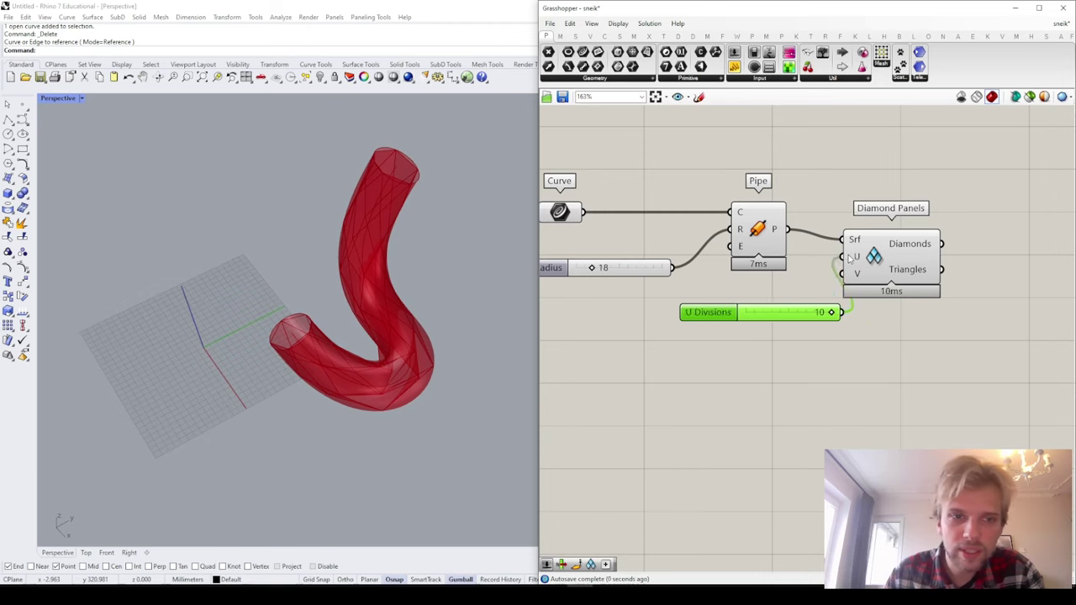
Step: Add a number slider set to 100 for the U divisions of Diamond Panels and reconnect the 10 slider to V divisions
double_click(739, 354)
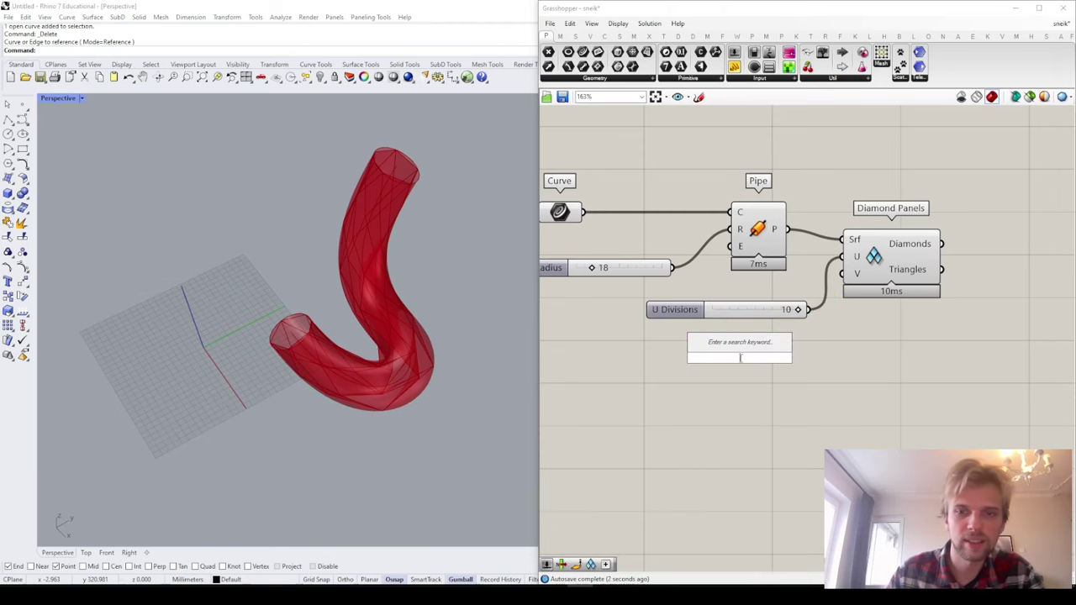
type("100")
key("Return")
left_click_drag(809, 358, 842, 256)
left_click_drag(809, 310, 843, 273)
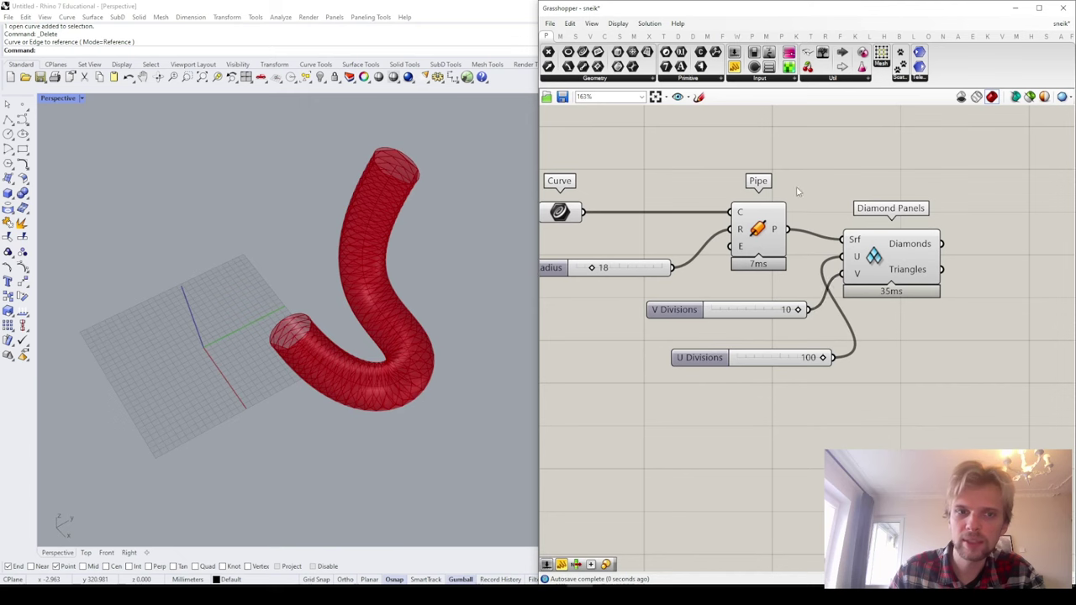
Step: Turn off the viewport preview of the Pipe component
left_click_drag(765, 137, 750, 245)
middle_click(749, 245)
left_click(774, 220)
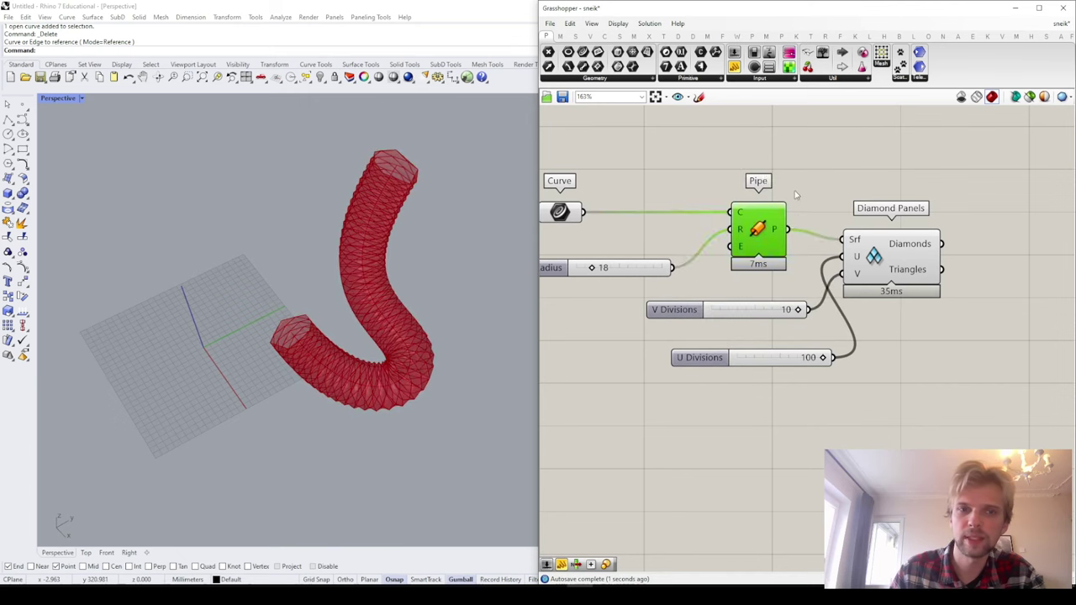
left_click(767, 175)
Step: Examine the diamond panel pattern on the pipe up close from several angles in the perspective view
right_click_drag(447, 206, 420, 225)
scroll(377, 309, "up", 6)
right_click_drag(358, 415, 444, 288)
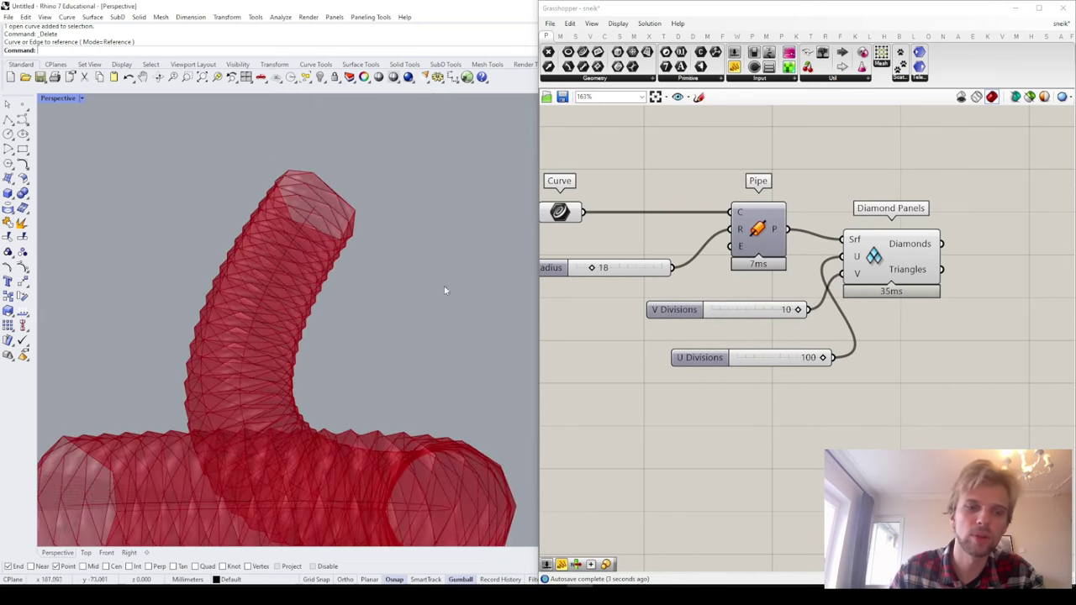
scroll(366, 387, "down", 4)
right_click_drag(366, 387, 382, 262, "shift")
scroll(241, 327, "up", 5)
right_click_drag(241, 327, 336, 338)
scroll(461, 361, "down", 6)
scroll(316, 252, "up", 8)
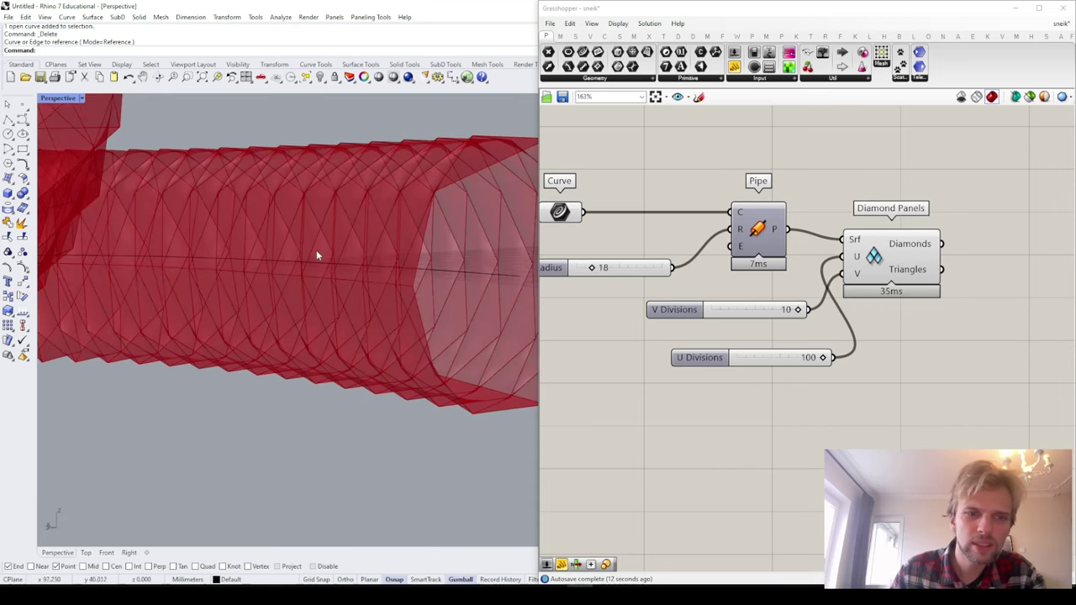
Step: Bake the Diamond Panels output to the Default layer in Rhino
left_click(896, 269)
right_click(885, 242)
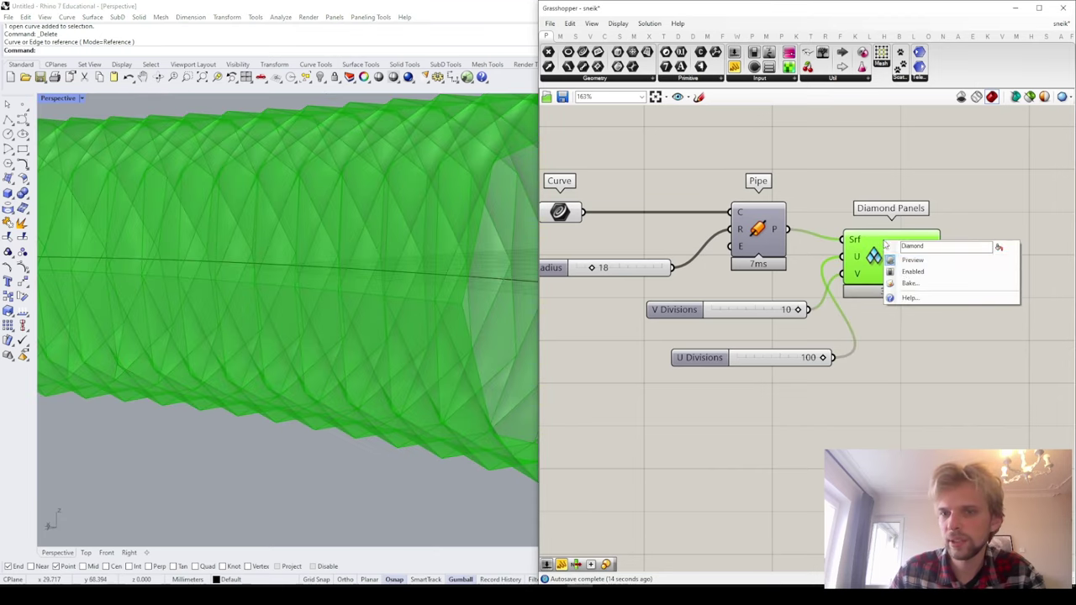
left_click(914, 285)
left_click(909, 208)
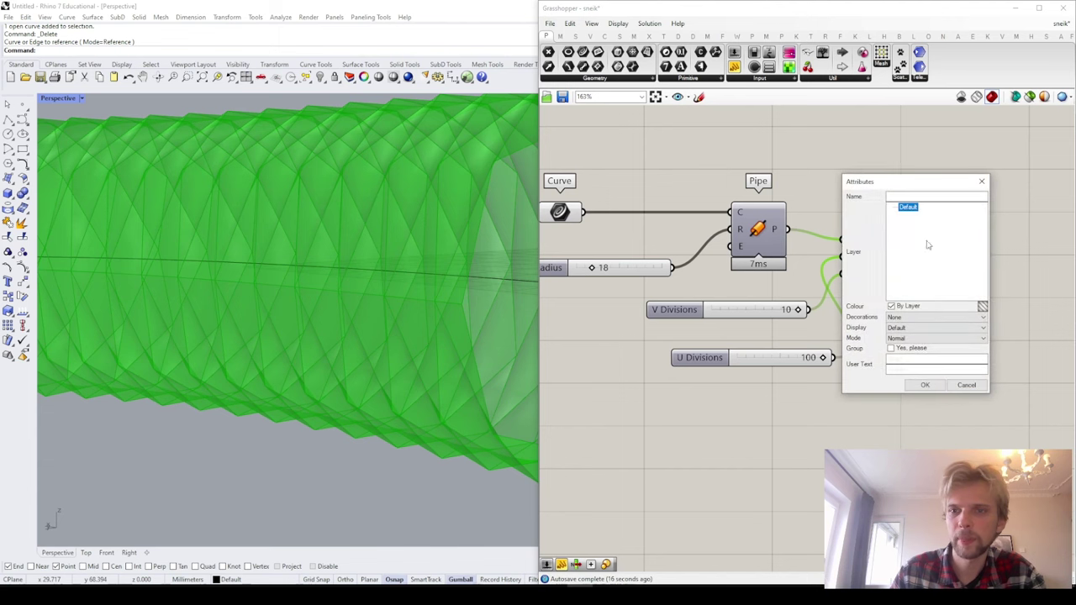
left_click(906, 350)
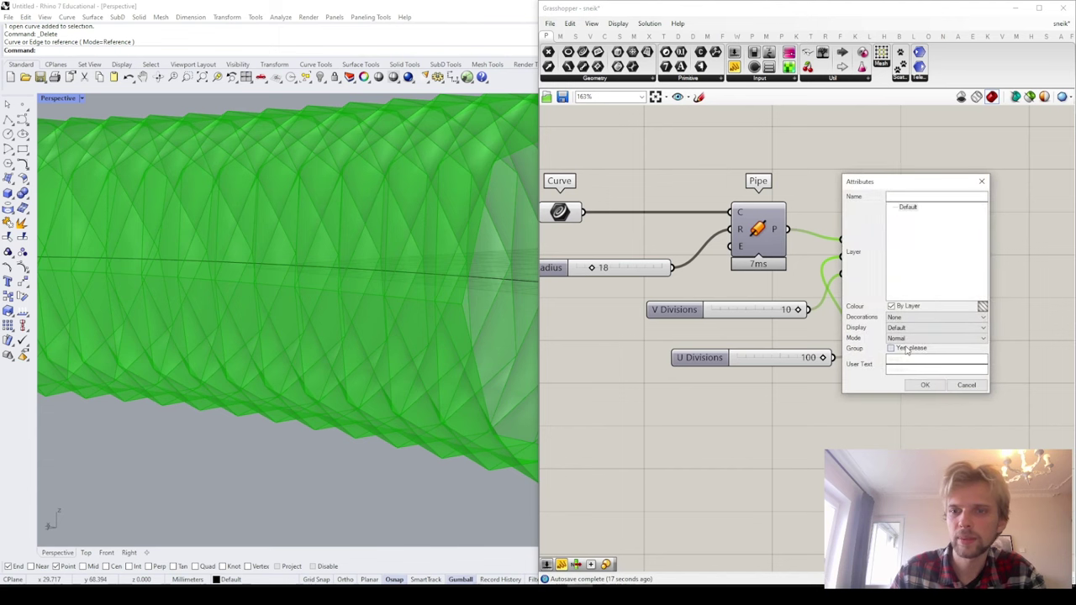
left_click(928, 385)
Step: Move all the baked panels along the Y axis, clear of the Grasshopper preview, and deselect them
scroll(358, 293, "down", 5)
left_click(327, 317)
right_click_drag(358, 294, 336, 295)
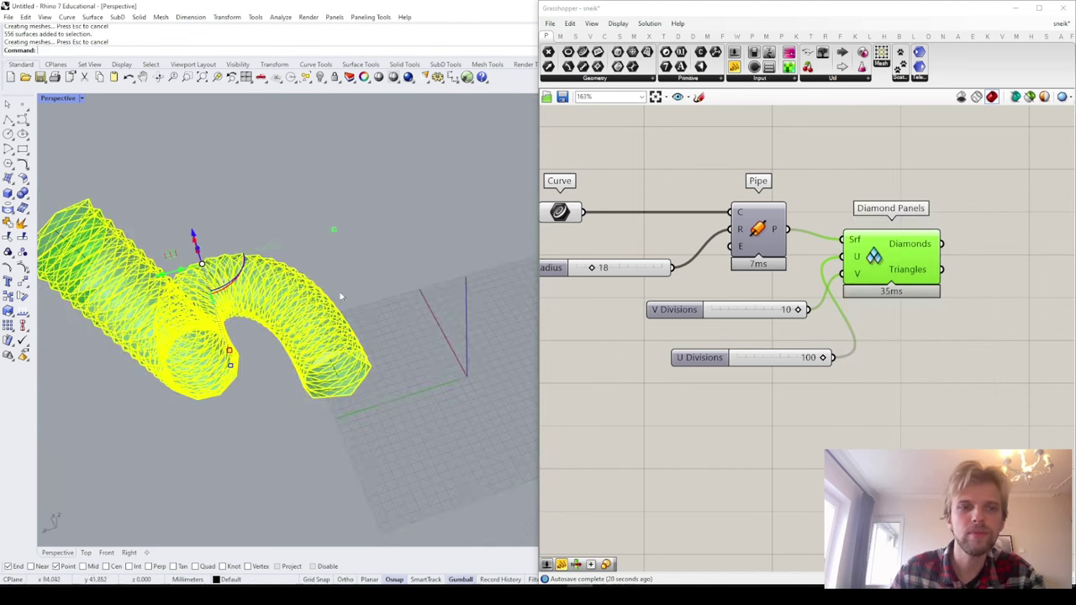
left_click_drag(168, 276, 433, 242)
left_click(488, 409)
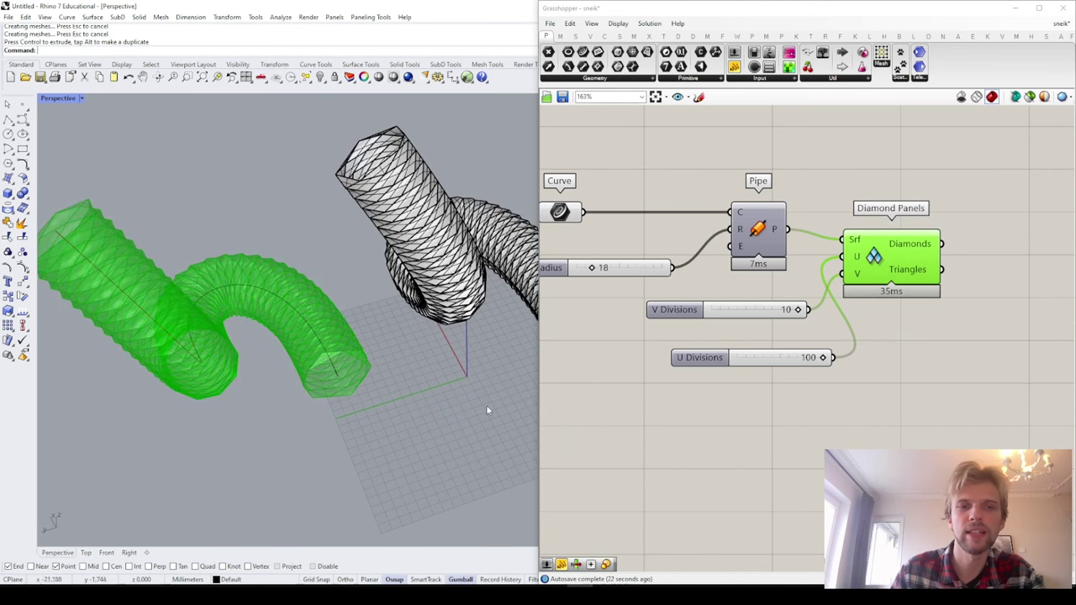
Step: Select neighbouring diamond panels along one edge of the baked pipe to examine the individual surfaces, and clear the selection
right_click_drag(488, 408, 337, 282, "shift")
scroll(338, 280, "up", 10)
right_click_drag(347, 328, 373, 217)
left_click(374, 217)
left_click(392, 304, "shift")
left_click(320, 289, "shift")
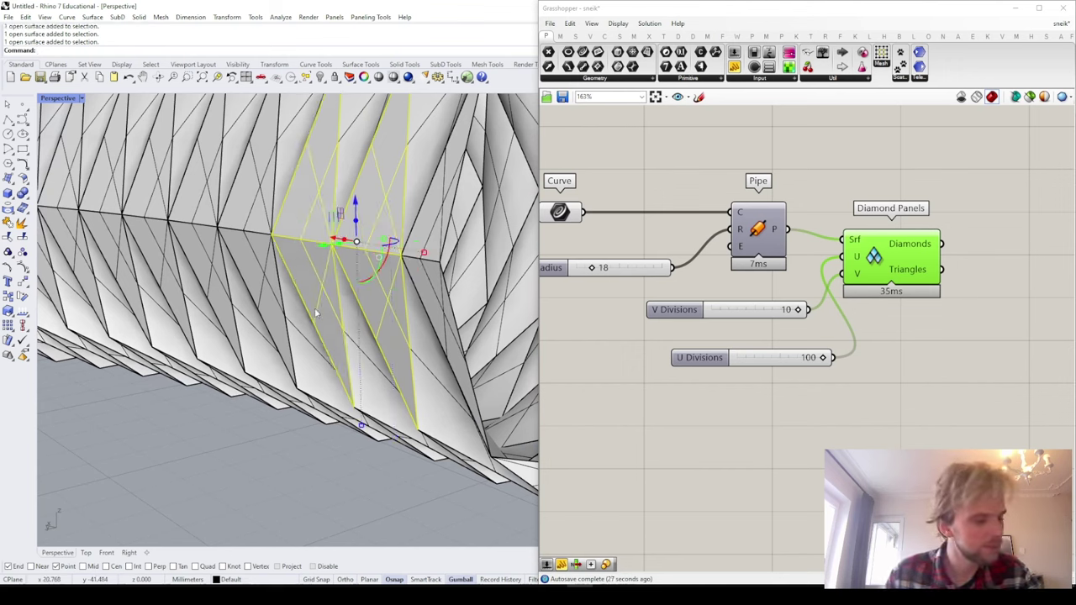
left_click(444, 222, "shift")
left_click(441, 307, "shift")
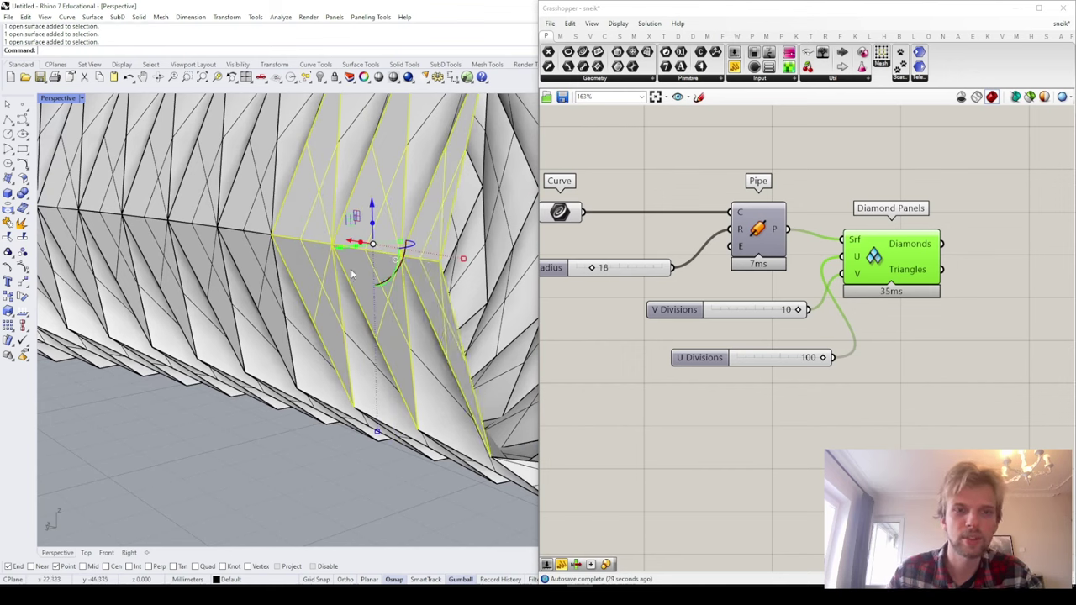
left_click(255, 195, "shift")
left_click(268, 293, "shift")
left_click(216, 283, "shift")
left_click(195, 188, "shift")
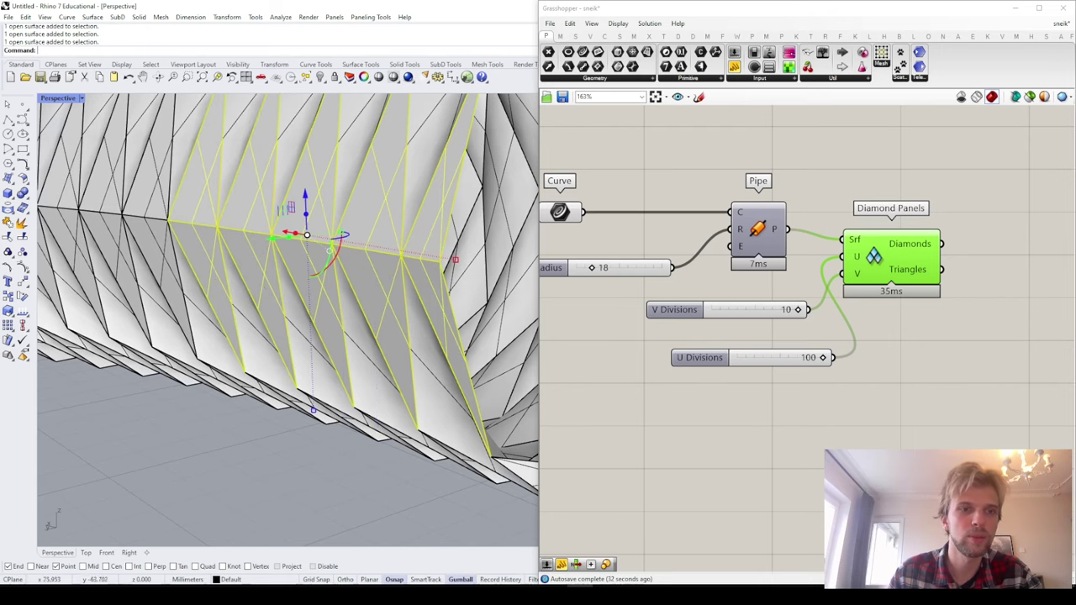
scroll(184, 286, "down", 8)
right_click_drag(183, 285, 266, 389)
scroll(265, 389, "down", 7)
left_click(351, 336)
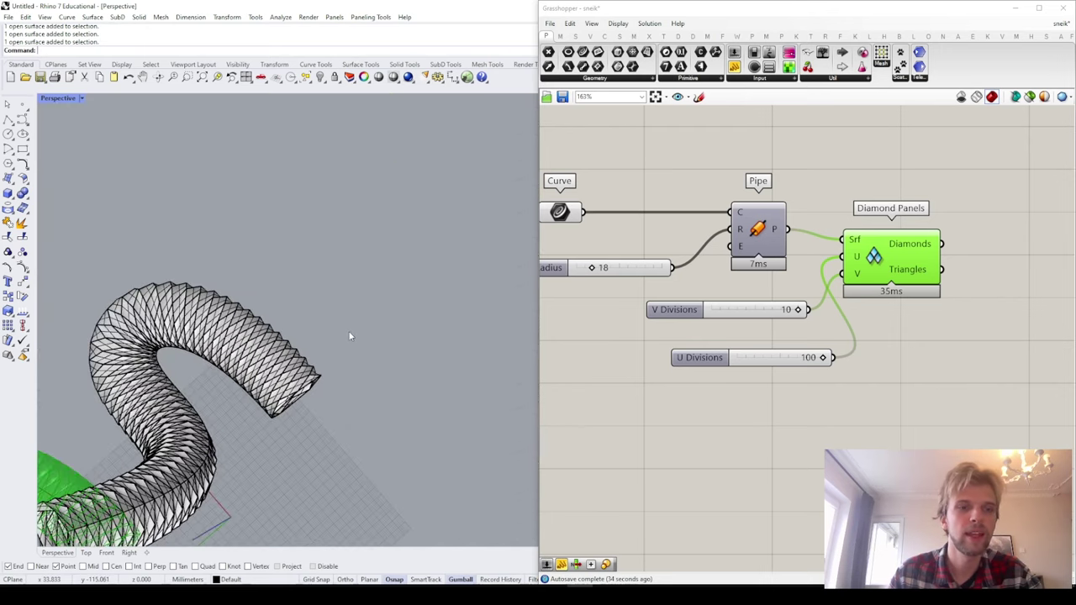
Step: Delete all the baked panels in Rhino and remove every Pipe, Diamond Panels and slider component, keeping only the Curve parameter
right_click_drag(350, 337, 398, 318)
key("ctrl+a")
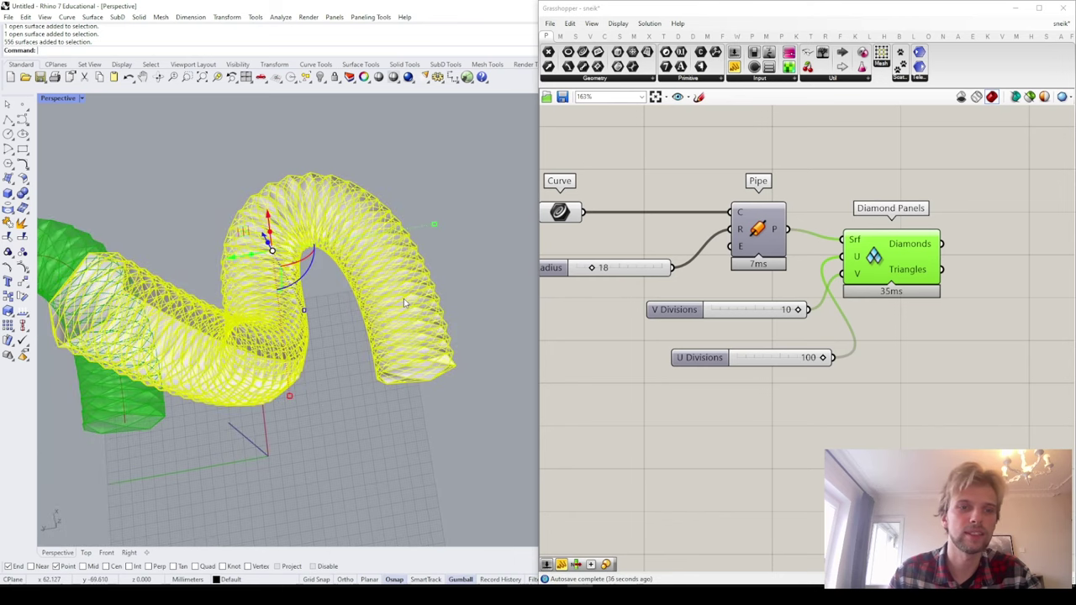
key("Delete")
left_click_drag(1024, 454, 639, 157)
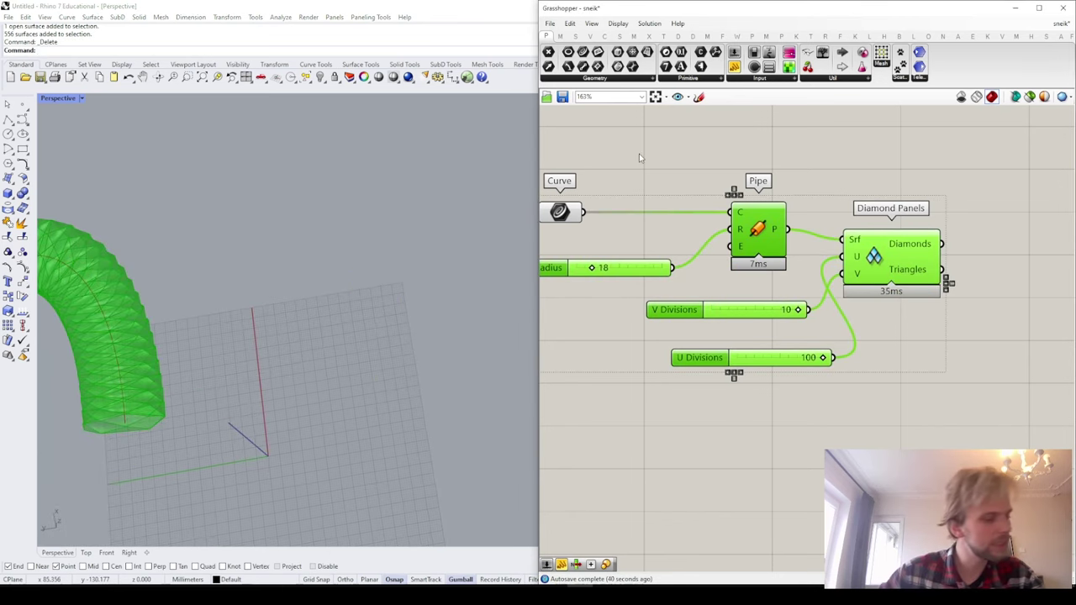
key("Delete")
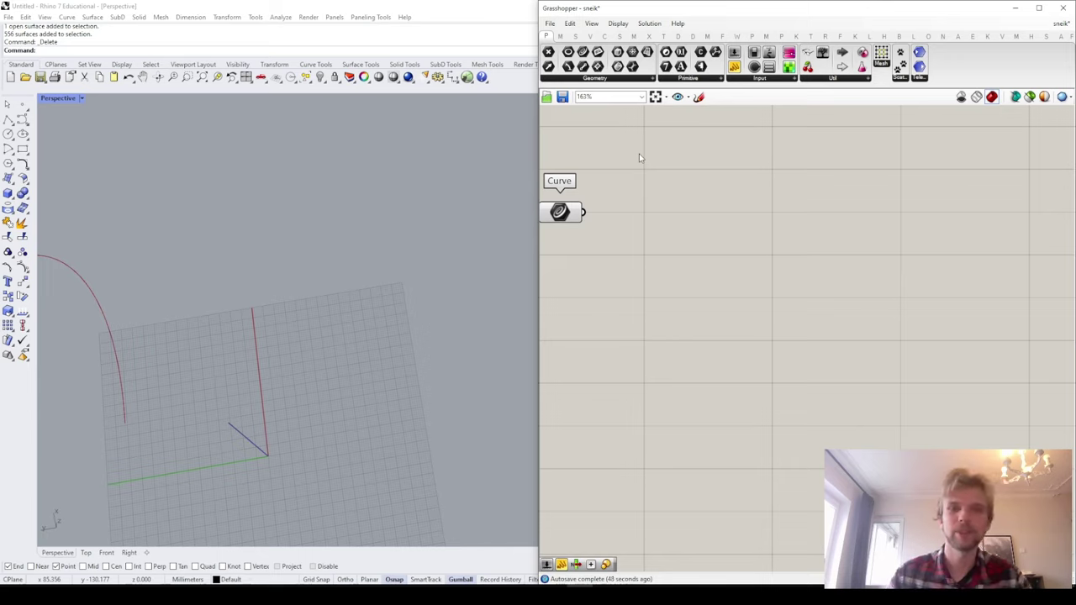
Step: Move the Curve parameter closer to the canvas's upper-left corner to make room for a new definition
right_click_drag(288, 377, 365, 310)
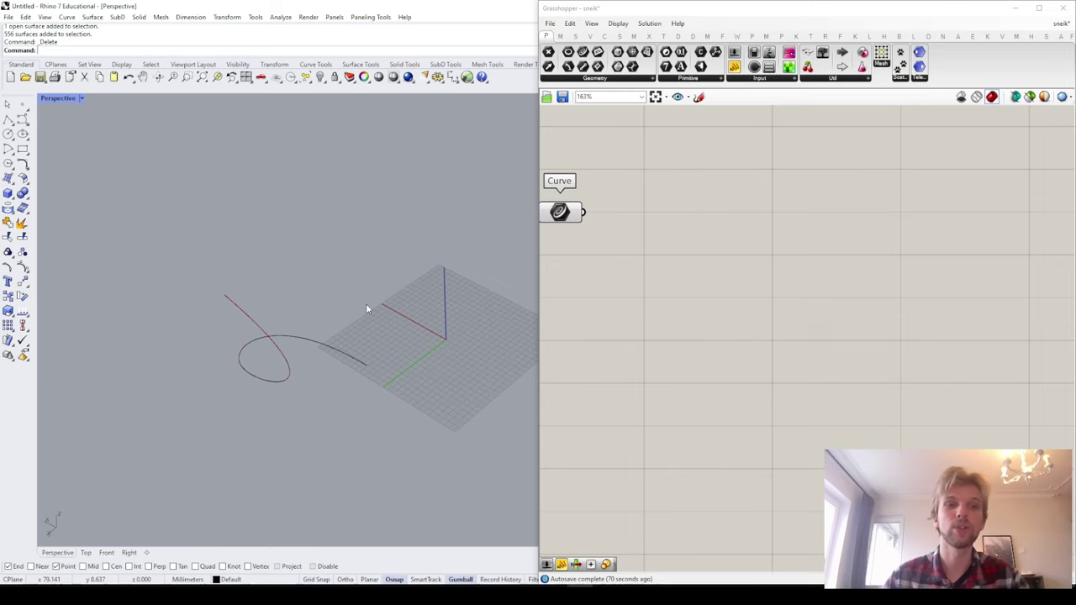
scroll(668, 240, "down", 4)
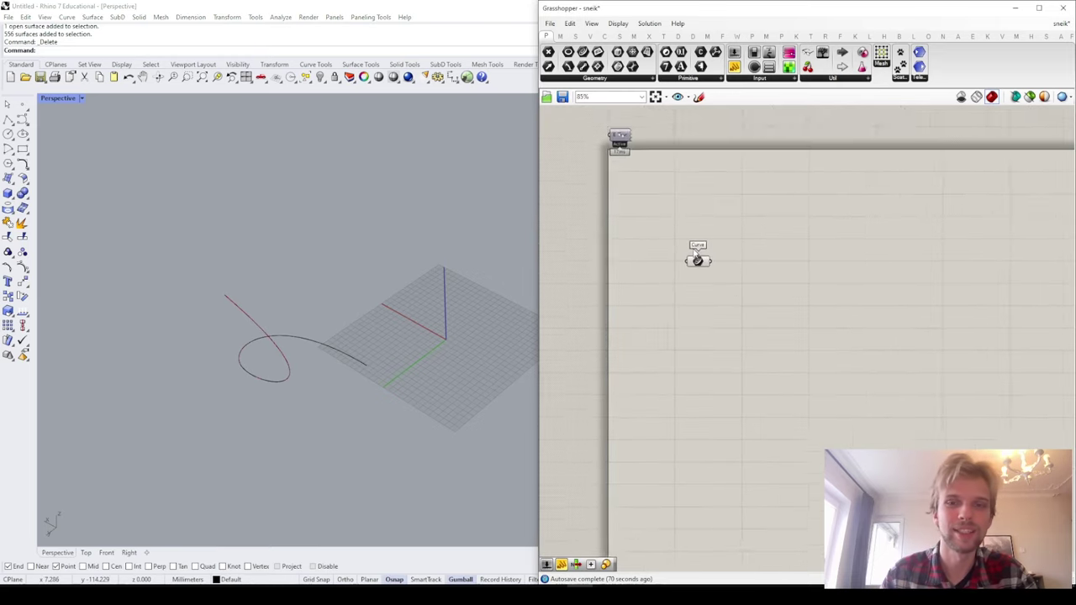
scroll(693, 251, "up", 3)
left_click_drag(711, 274, 665, 189)
left_click(757, 178)
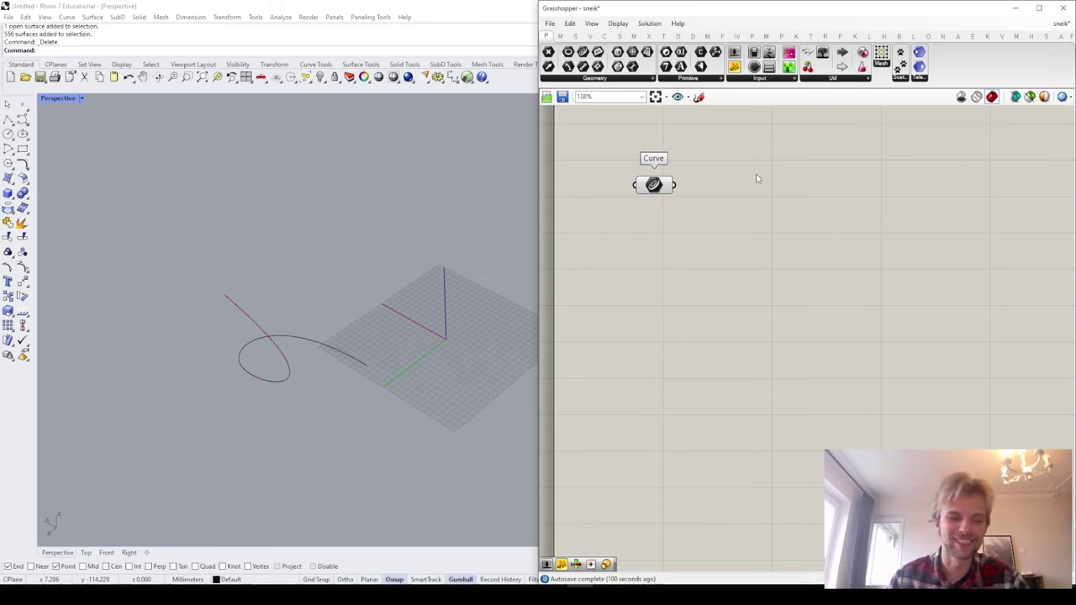
Step: Add a Perp Frames component and connect the Curve parameter to its curve input
double_click(760, 274)
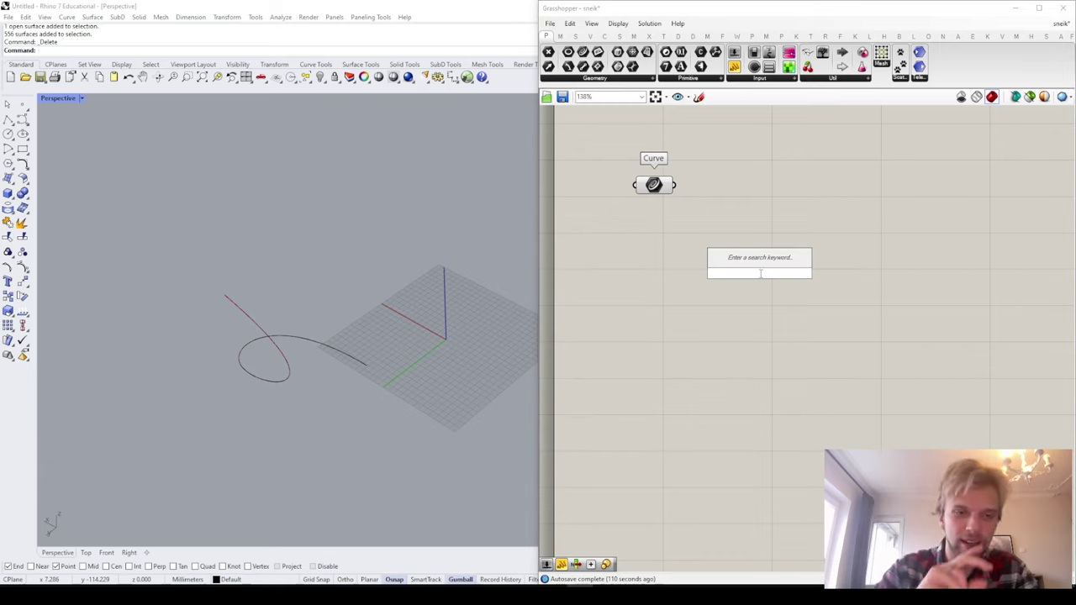
type("pe")
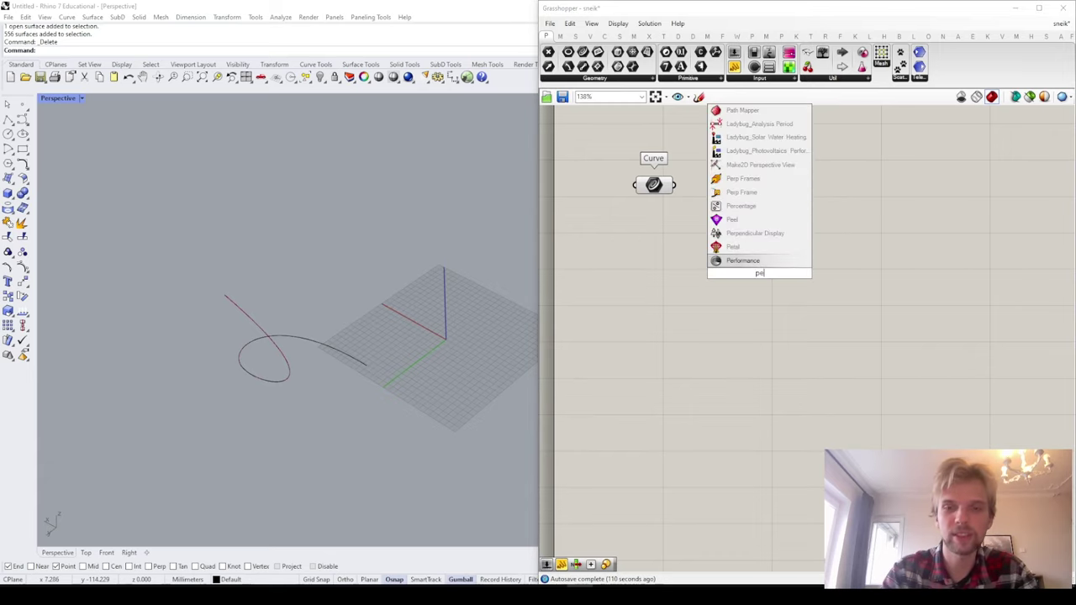
type("rp frames")
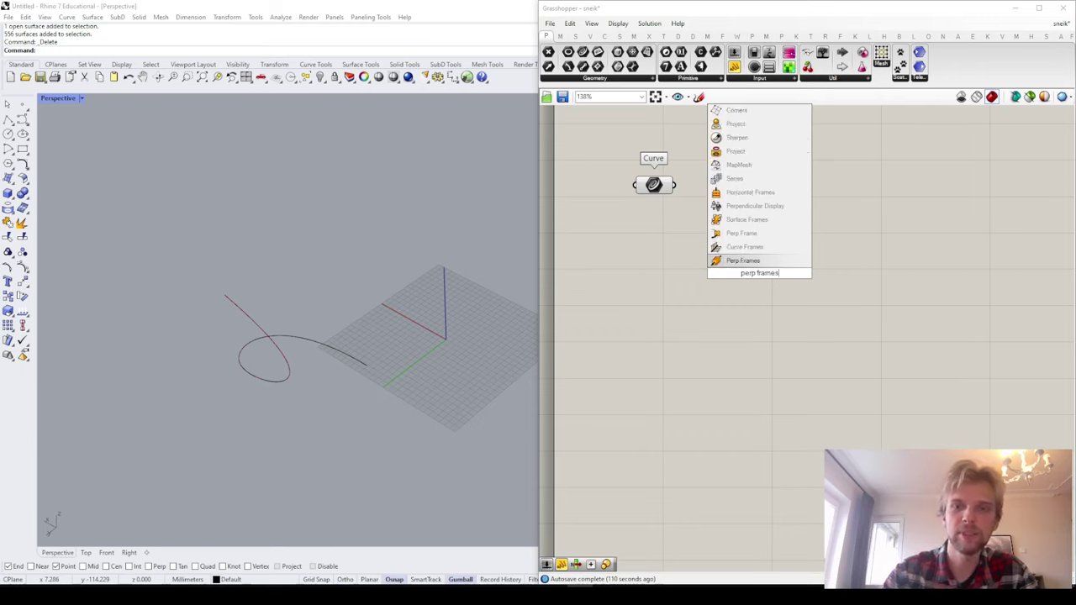
left_click(740, 262)
left_click_drag(676, 185, 733, 209)
Step: Add a number slider set to 500 below the Curve parameter
right_click_drag(662, 237, 733, 239)
double_click(701, 246)
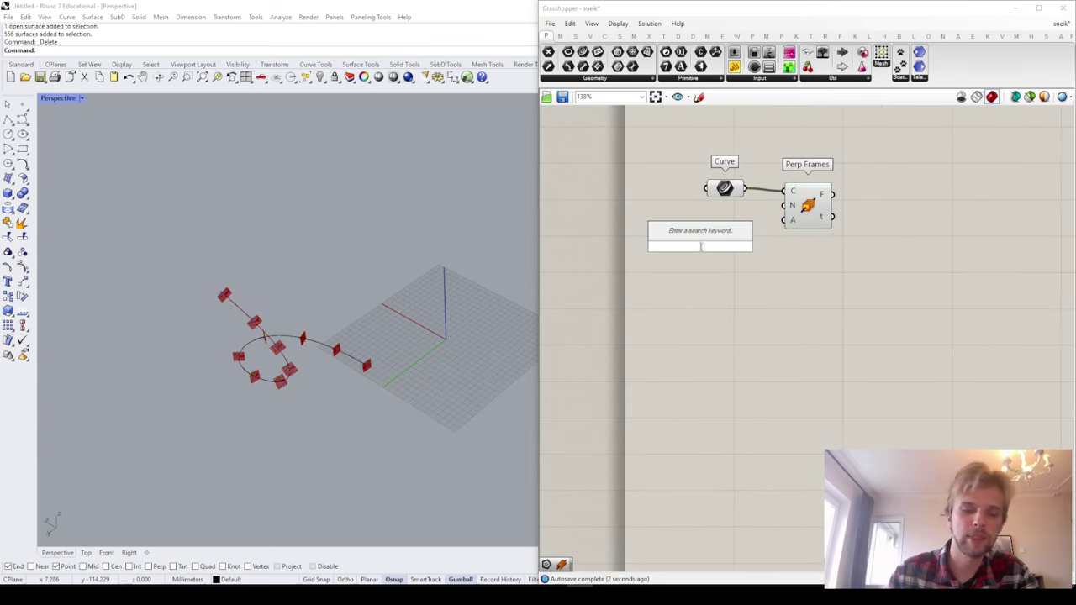
type("11000")
key("BackSpace")
key("BackSpace")
key("BackSpace")
key("BackSpace")
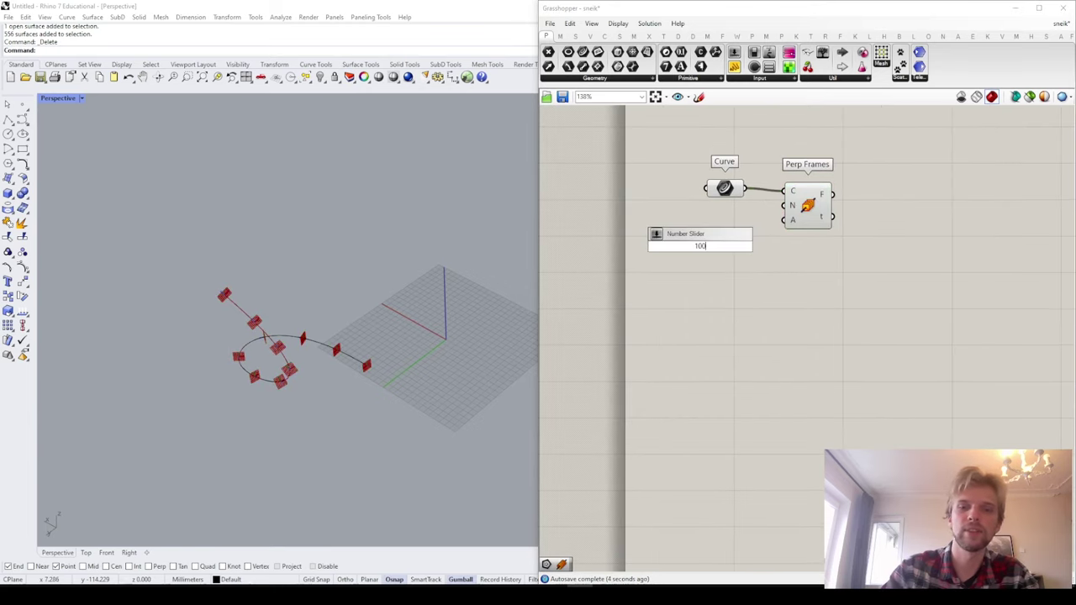
type("5000")
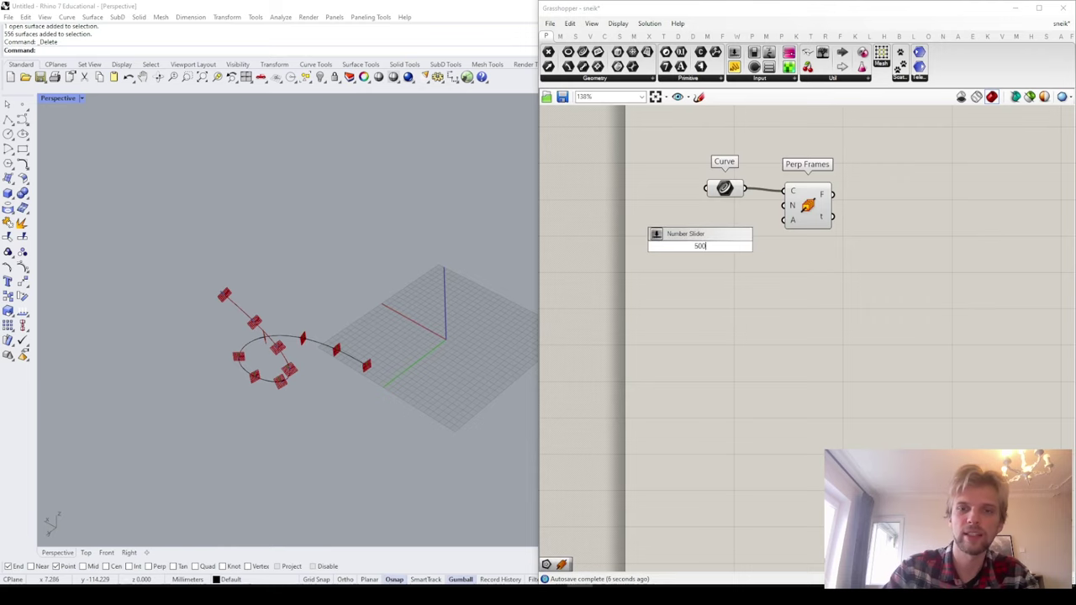
key("Return")
Step: Connect the 500 slider to the N input of Perp Frames and space the components out neatly
scroll(751, 228, "up", 3)
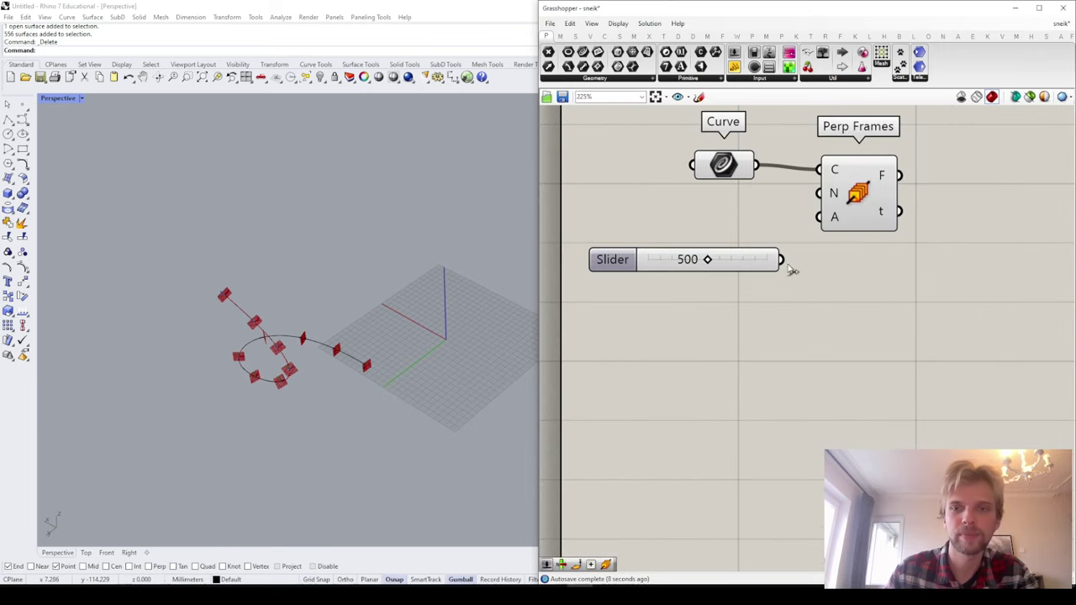
left_click_drag(782, 259, 925, 219)
left_click(914, 324)
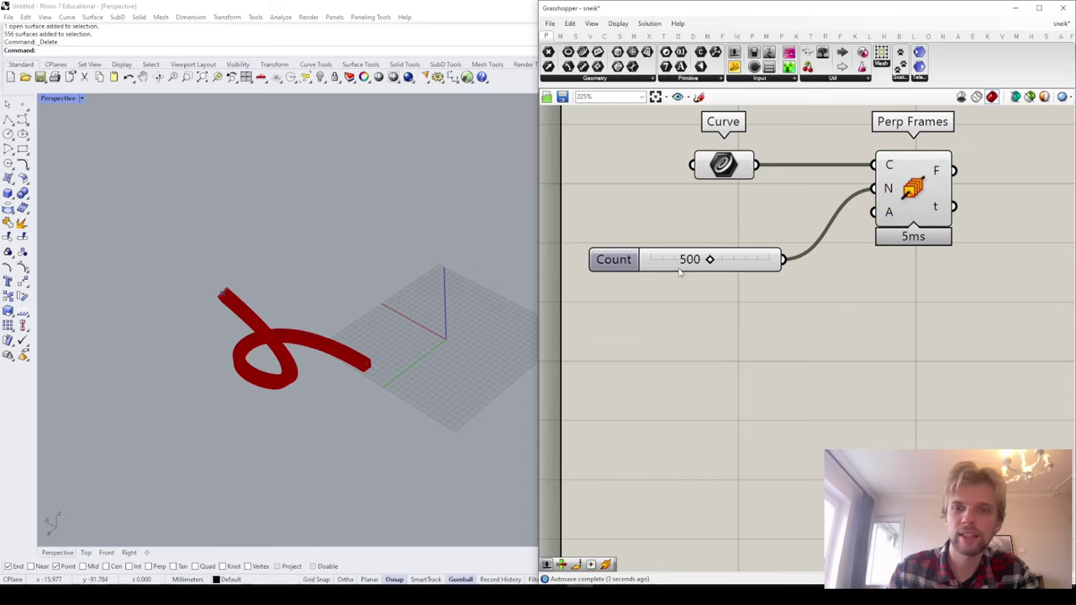
mouse_move(683, 269)
left_mouse_down()
mouse_move(709, 257)
mouse_move(689, 255)
left_mouse_up()
left_click(898, 318)
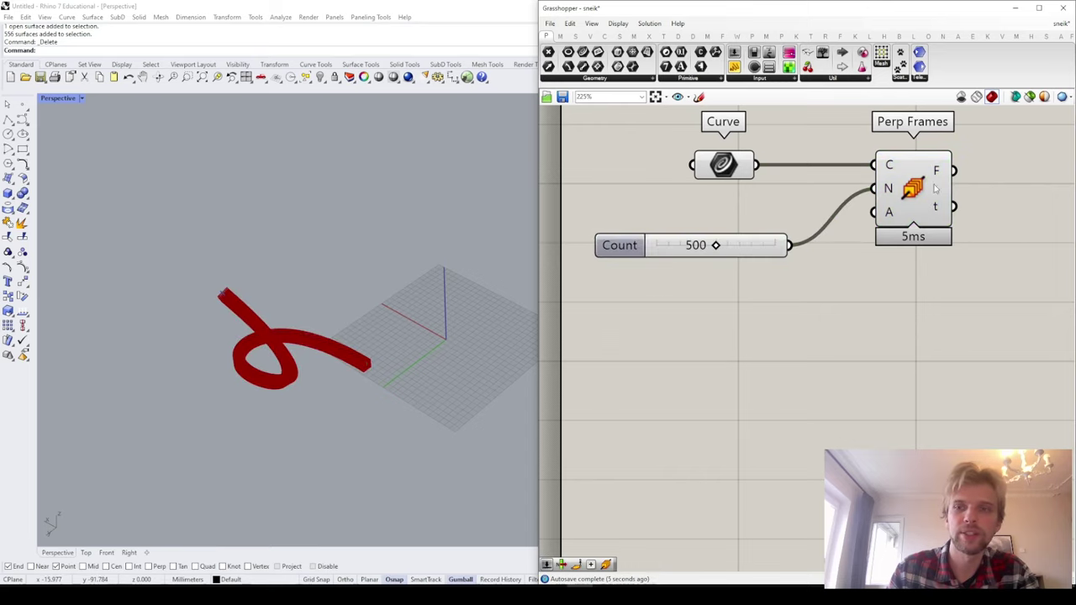
Step: Apply the expression x-1 to the N input of Perp Frames
mouse_move(938, 172)
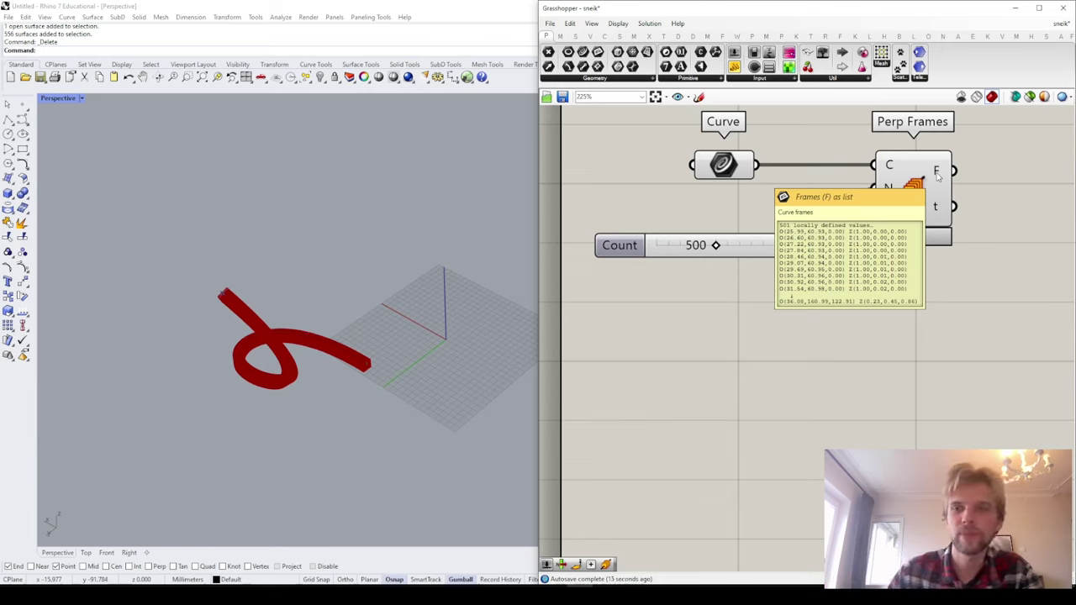
right_click_drag(899, 178, 845, 179)
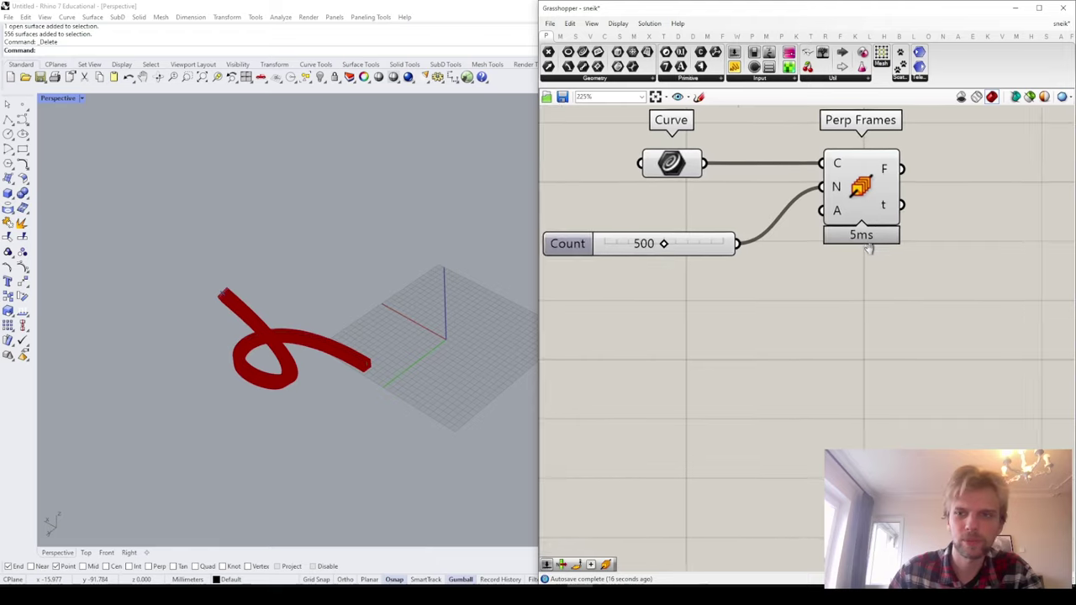
right_click(838, 190)
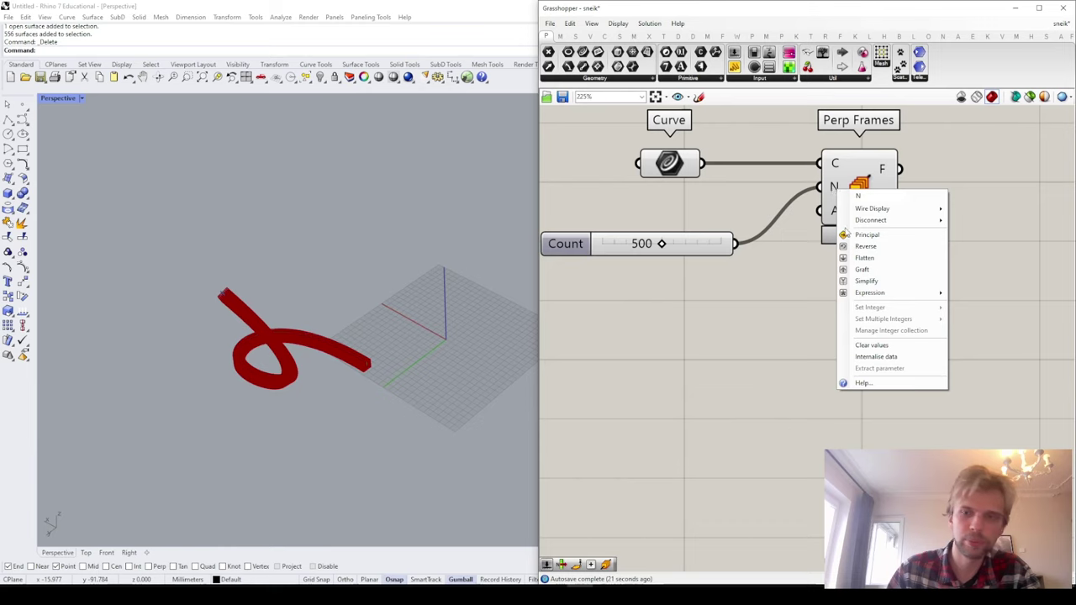
mouse_move(848, 293)
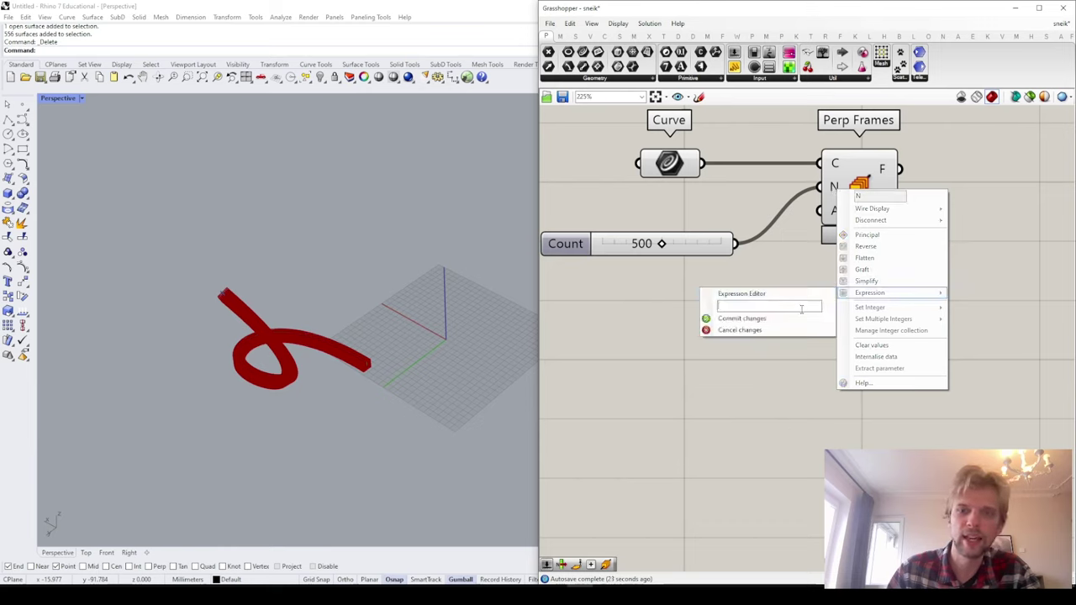
type("x-1")
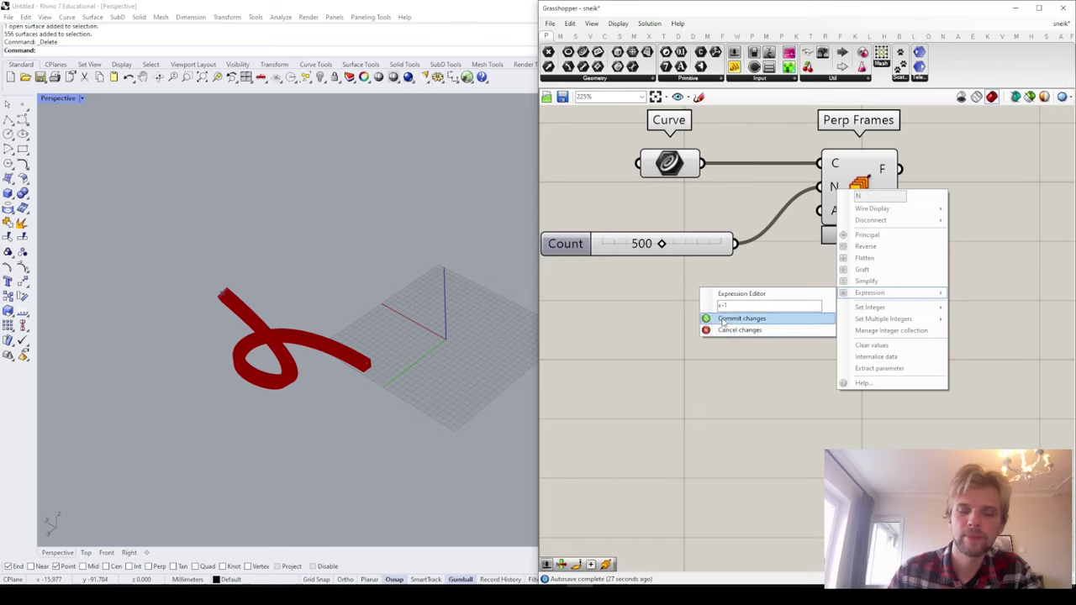
left_click(725, 319)
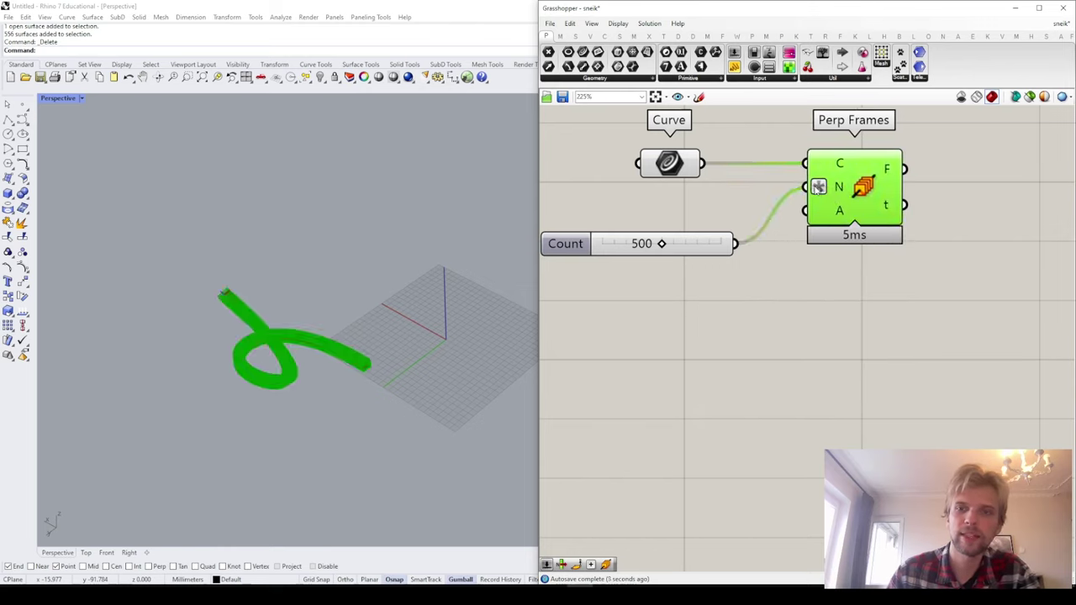
Step: Compare the N input and F output values of Perp Frames and examine the frames up close along the curve
left_click_drag(693, 249, 682, 270)
left_click(814, 309)
mouse_move(890, 172)
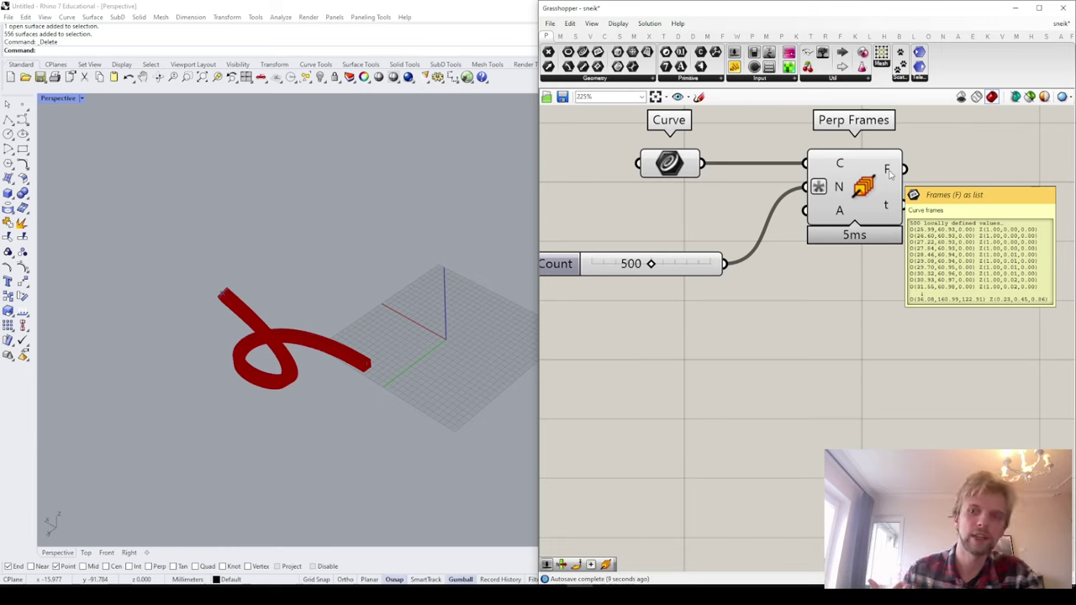
left_click_drag(705, 266, 701, 232)
mouse_move(839, 192)
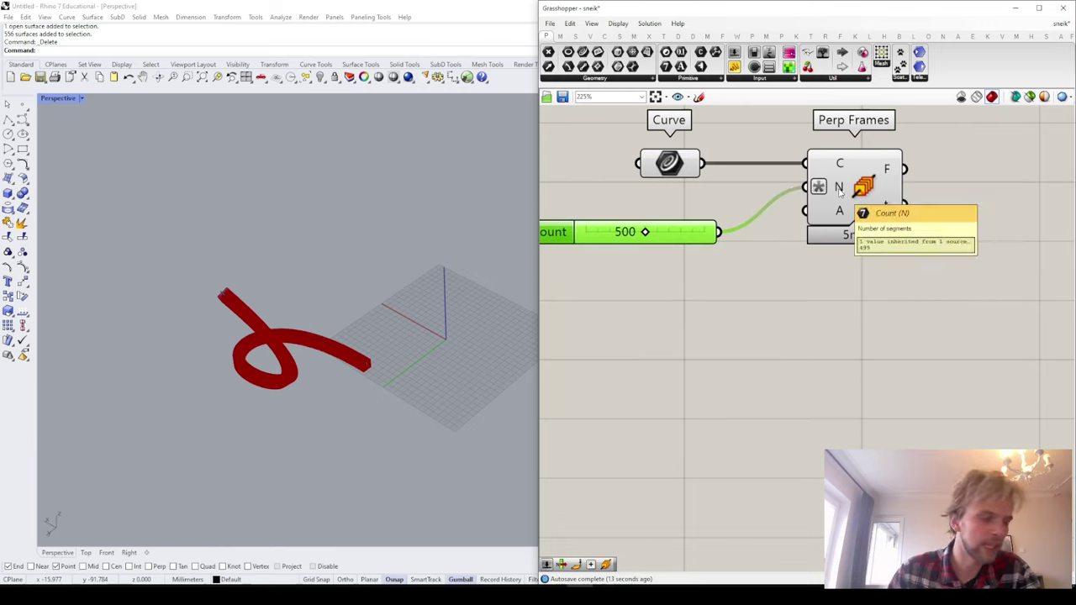
mouse_move(839, 192)
left_mouse_down()
mouse_move(841, 177)
mouse_move(832, 200)
mouse_move(819, 192)
left_mouse_up()
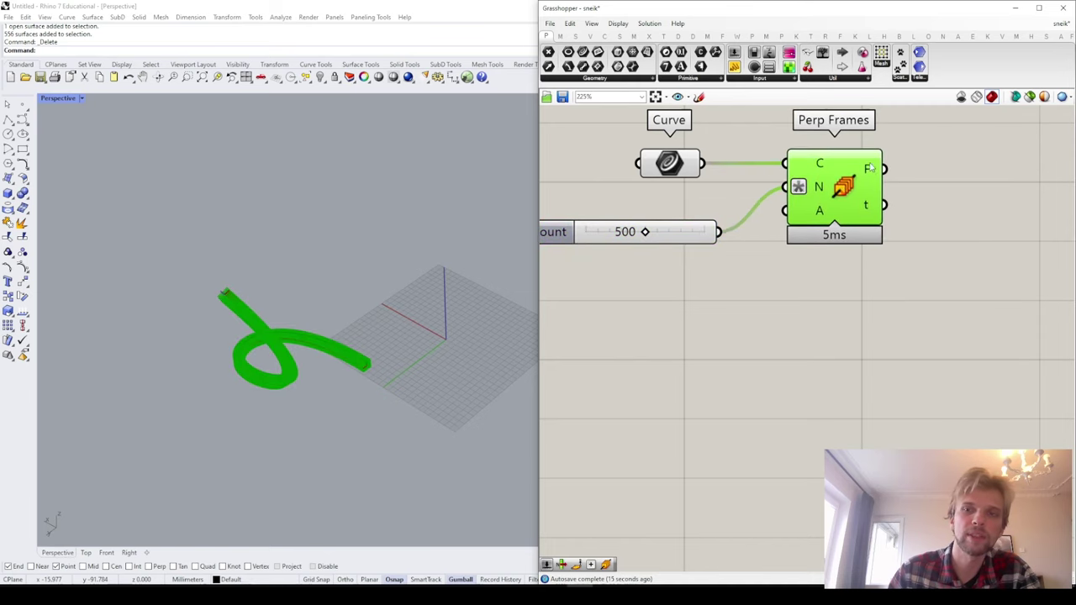
mouse_move(870, 168)
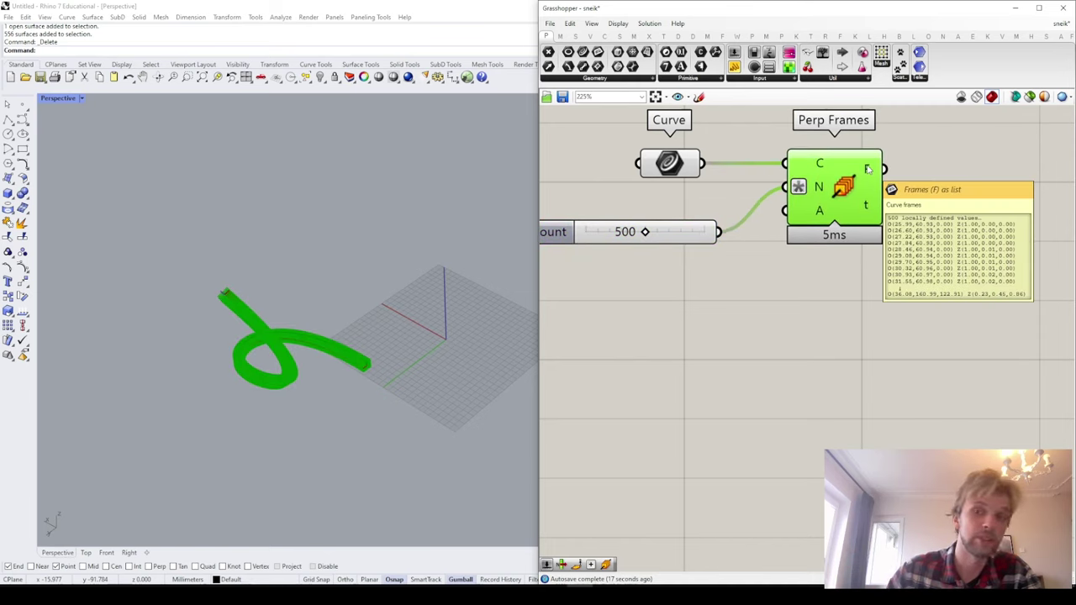
left_click_drag(677, 231, 685, 221)
right_click_drag(367, 299, 313, 294)
scroll(325, 377, "up", 7)
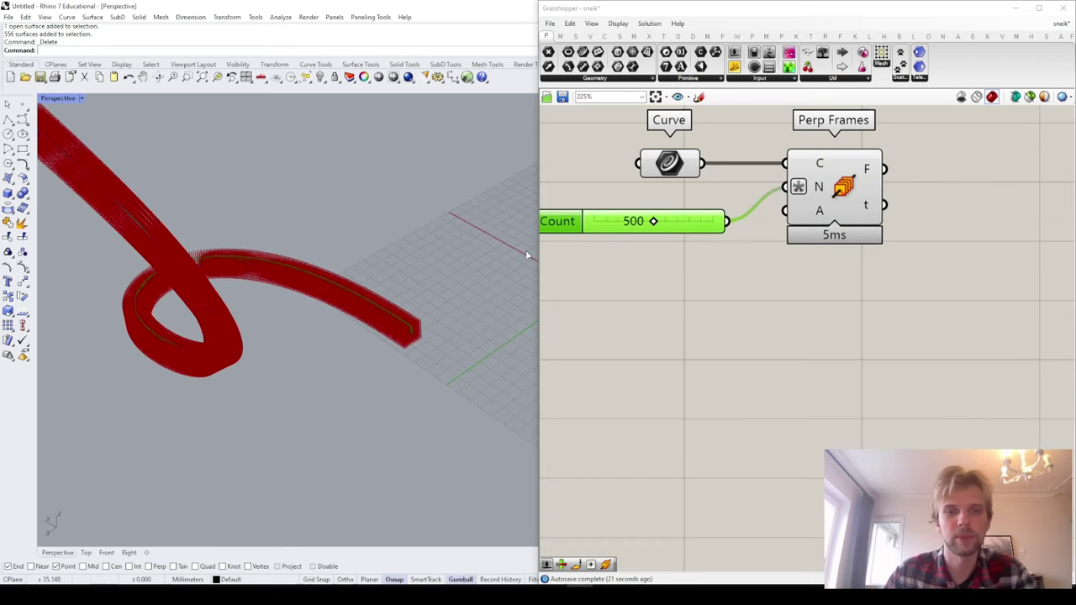
left_click(859, 284)
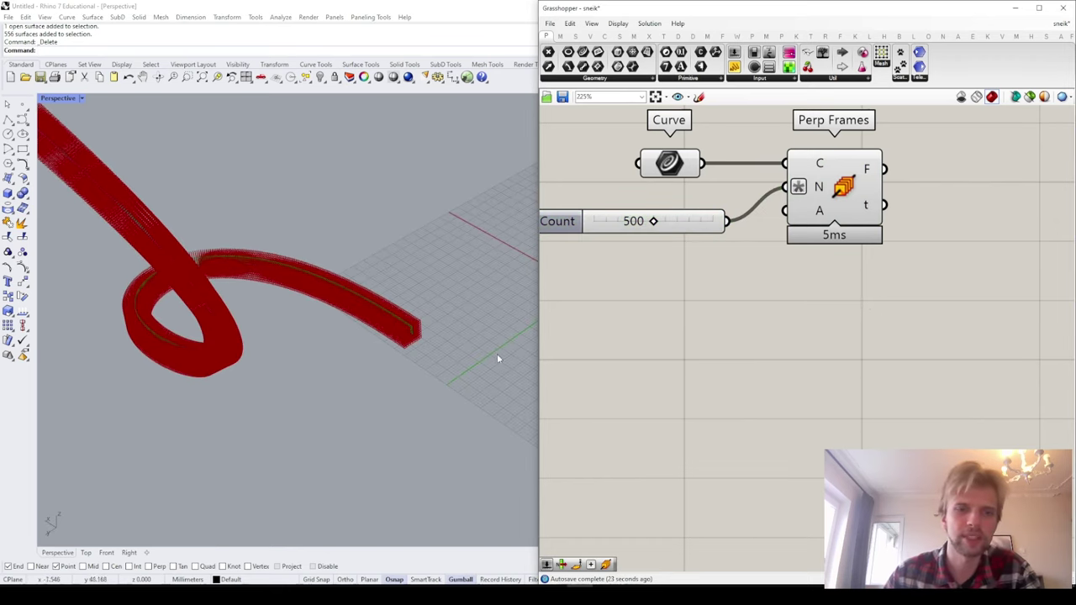
scroll(413, 337, "up", 8)
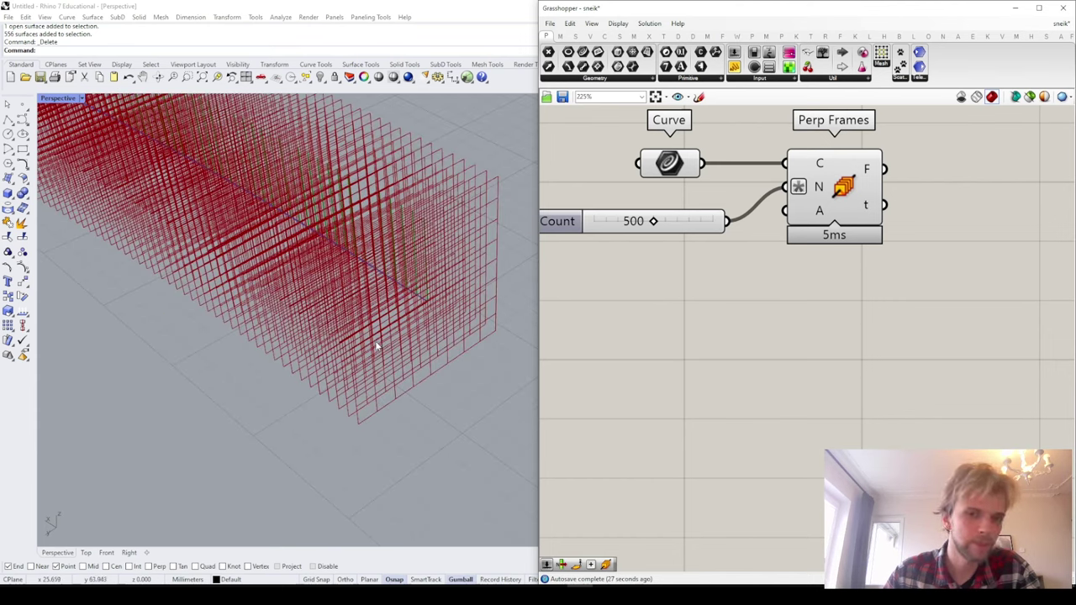
Step: Add a Point Cylindrical component beyond Perp Frames and connect the F output to its P input
double_click(906, 394)
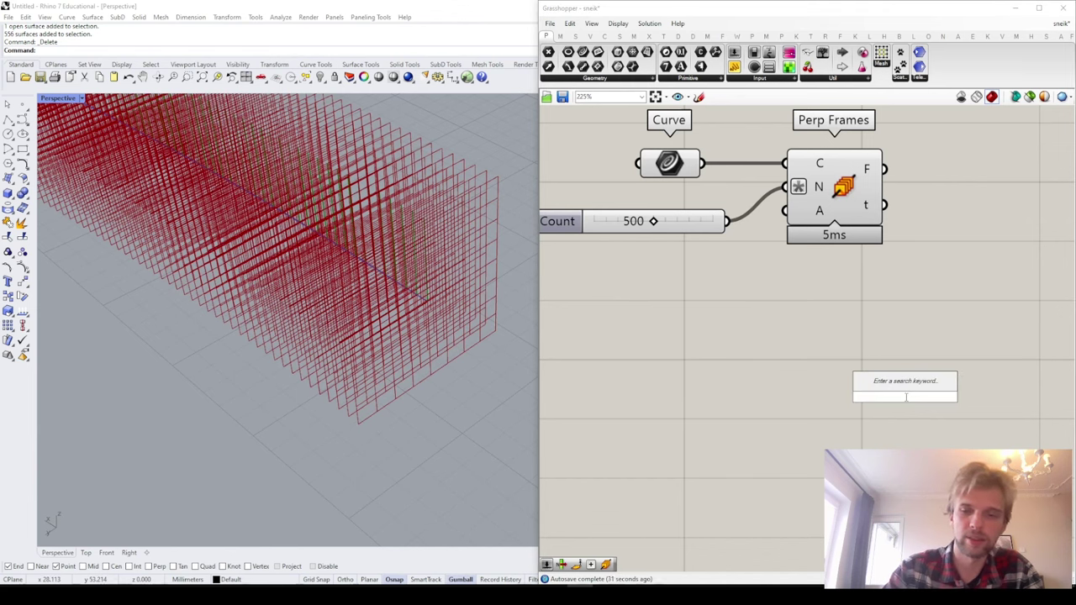
type("point cy")
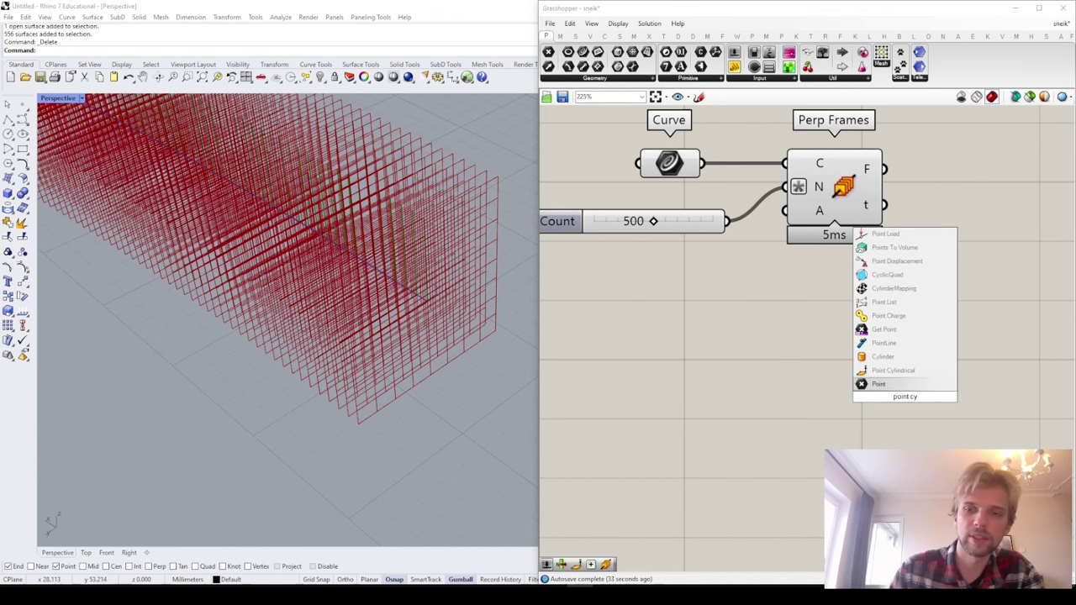
left_click(893, 370)
left_click_drag(884, 169, 862, 361)
left_click_drag(899, 394, 984, 263)
right_click_drag(984, 264, 855, 267)
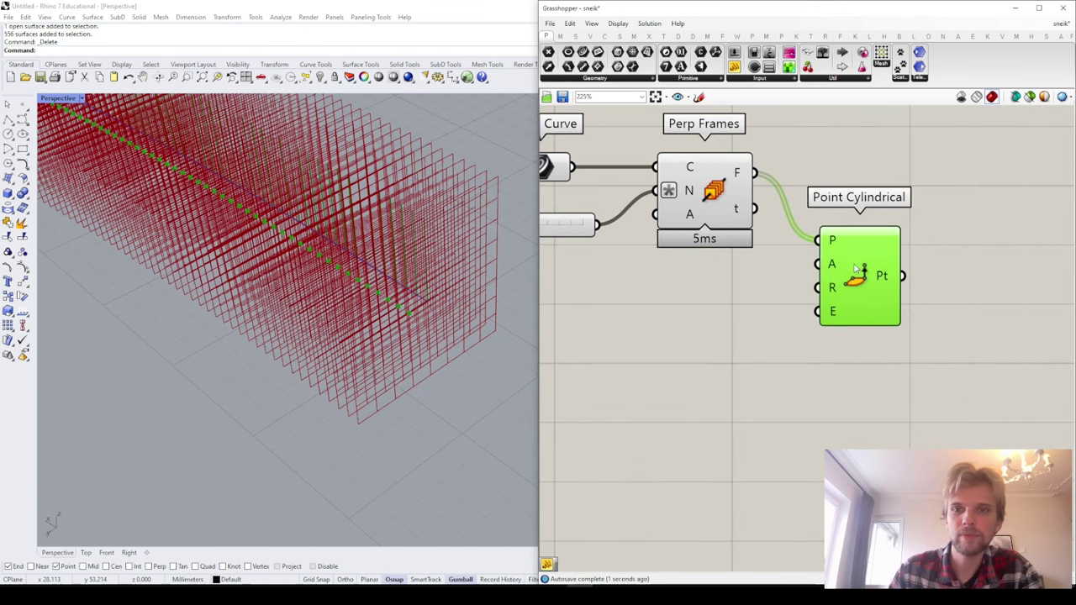
left_click_drag(857, 269, 883, 303)
left_click(694, 296)
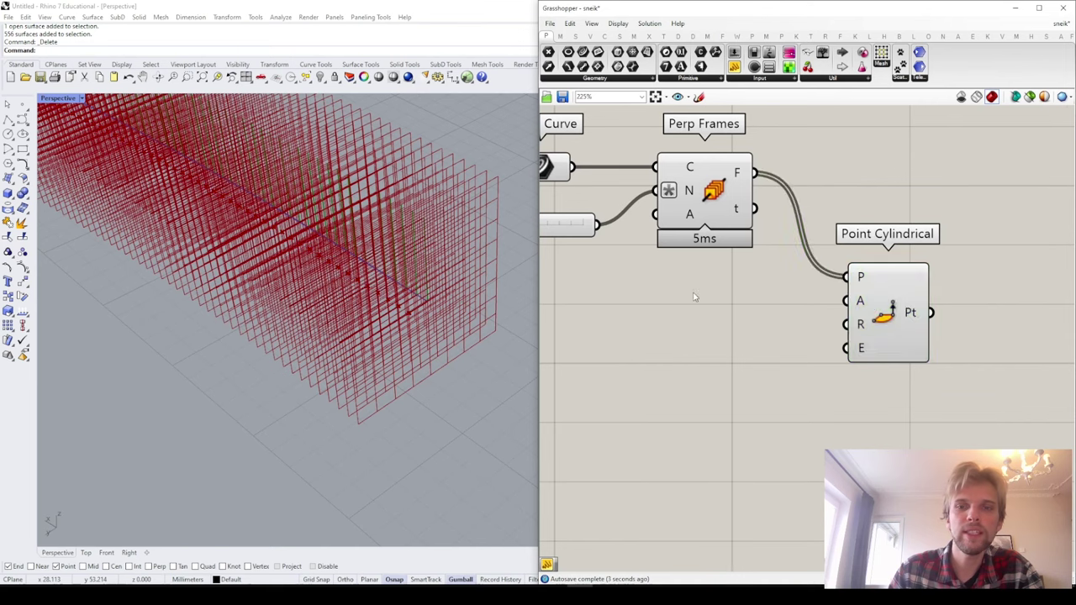
Step: Add a panel containing 137.508 below the Count slider
right_click_drag(694, 296, 852, 286)
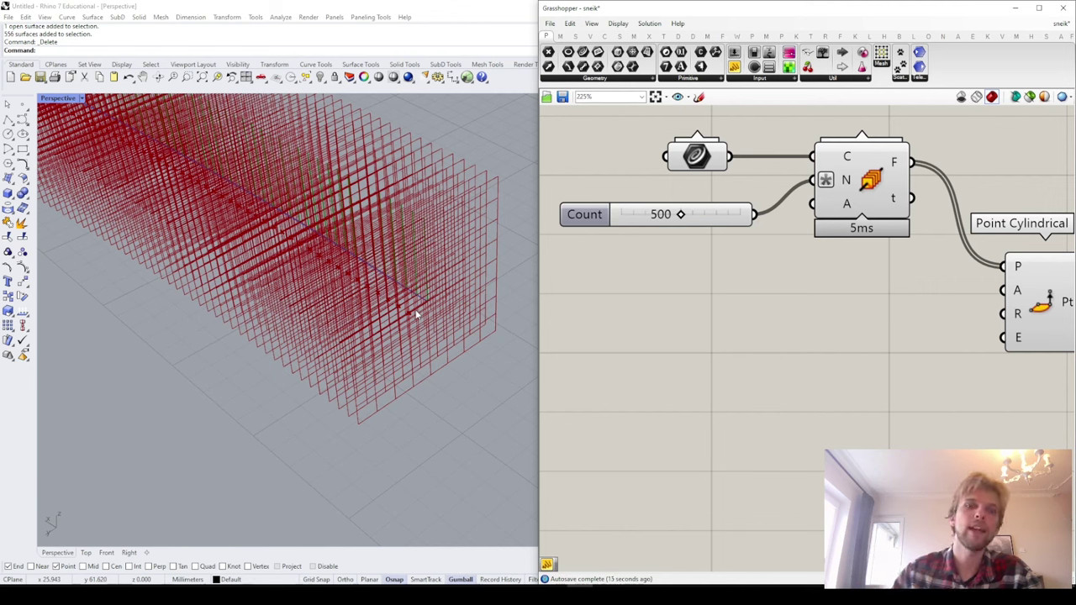
double_click(680, 384)
type("//1")
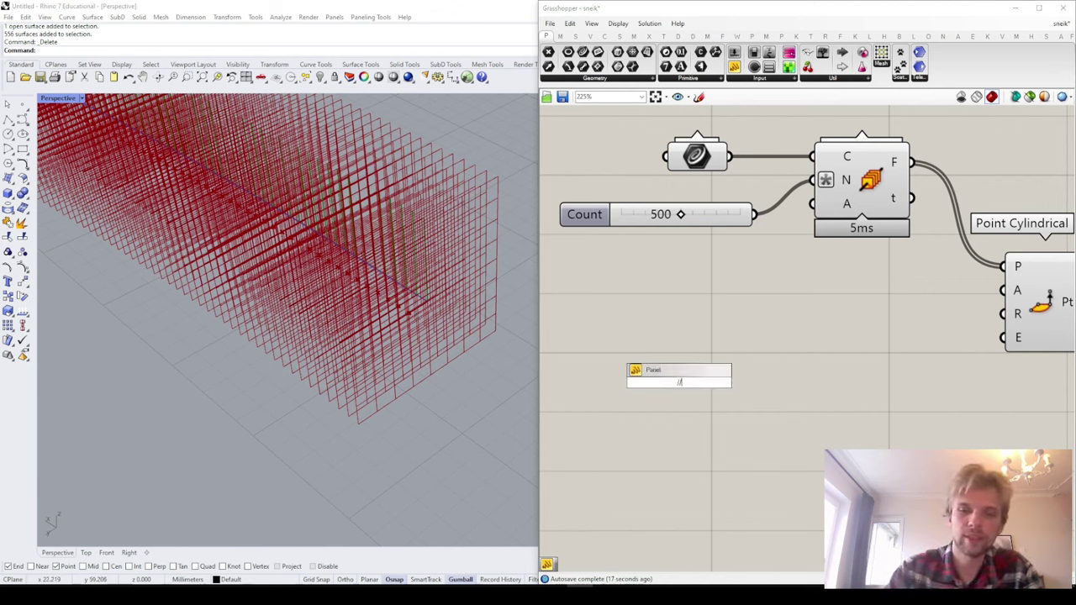
type("3")
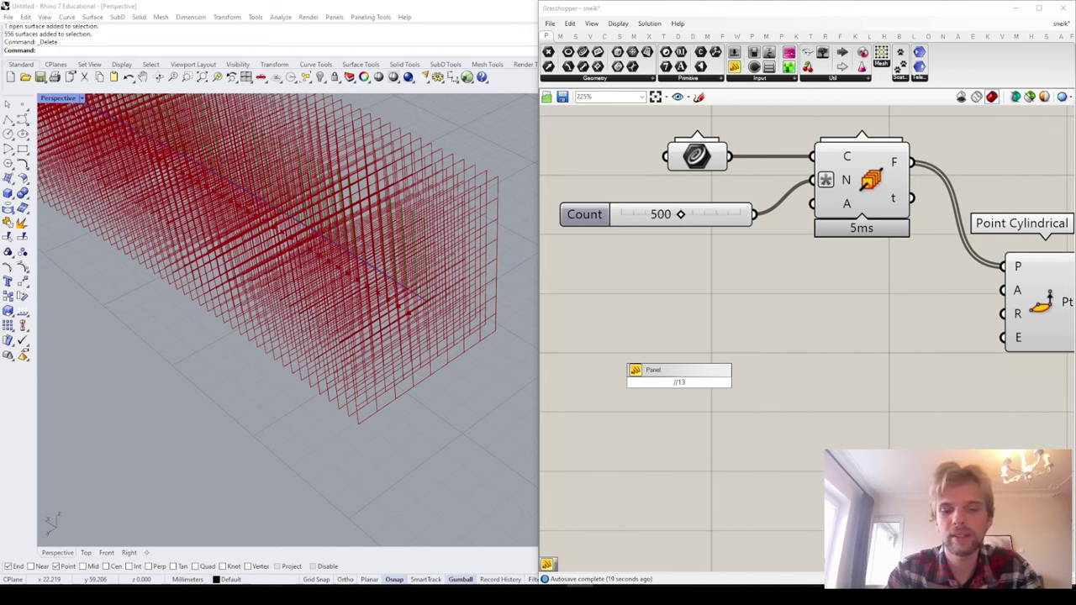
type("7.50")
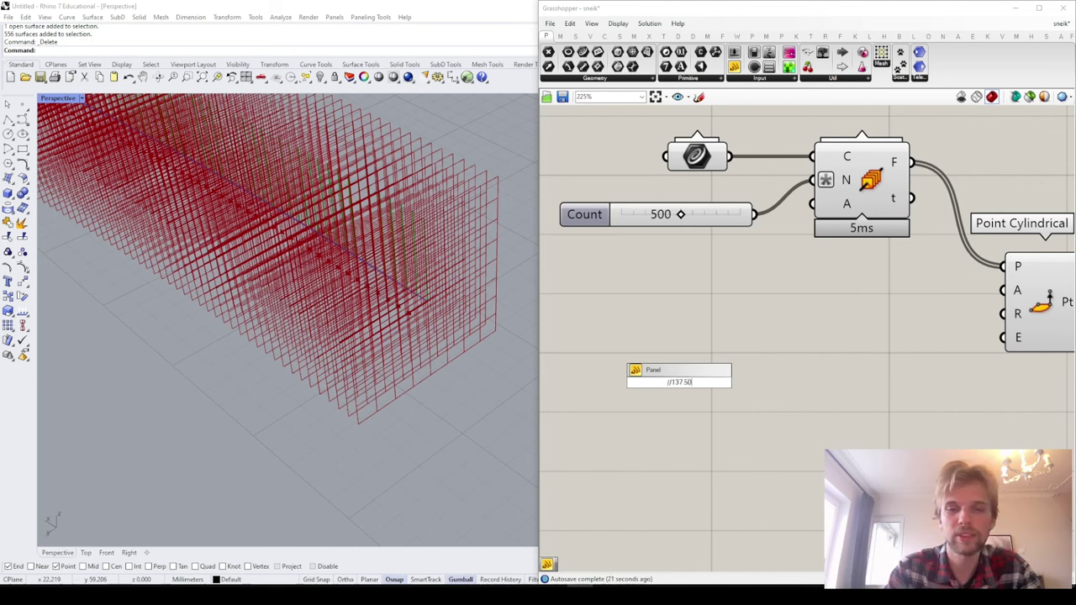
type("8")
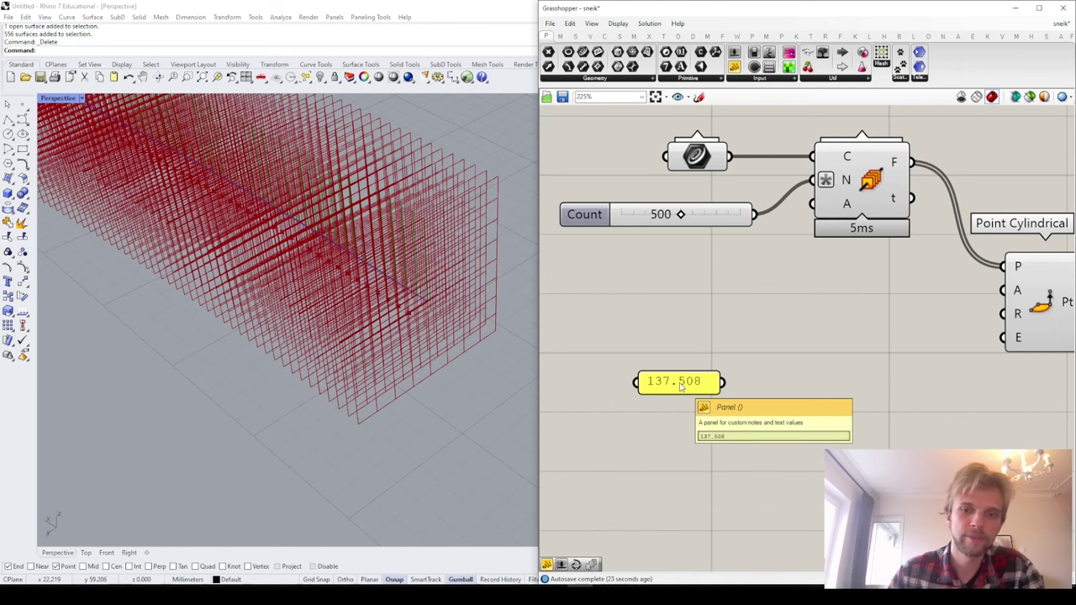
left_click_drag(694, 389, 656, 378)
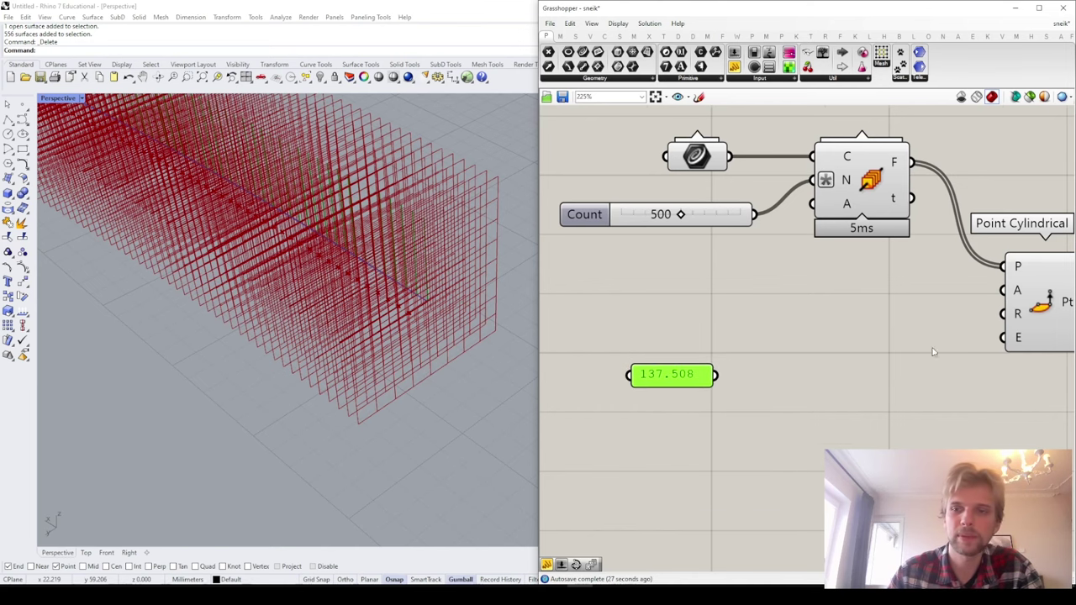
Step: Set the A input of Point Cylindrical to read its angle in degrees
scroll(963, 280, "up", 2)
scroll(949, 290, "down", 3)
scroll(945, 289, "up", 1)
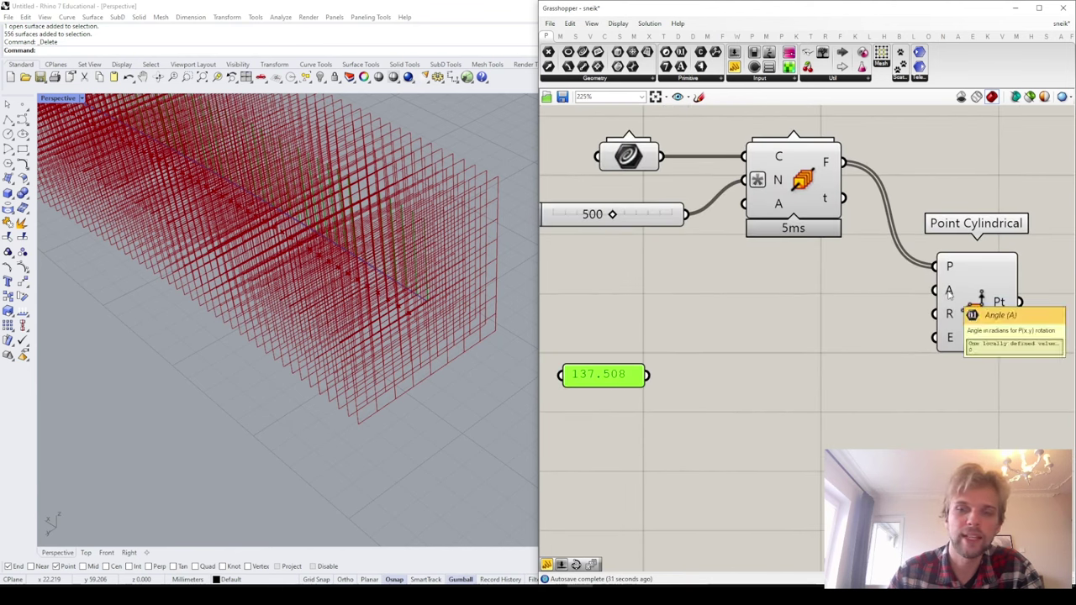
right_click(950, 292)
left_click(971, 377)
left_click(967, 306)
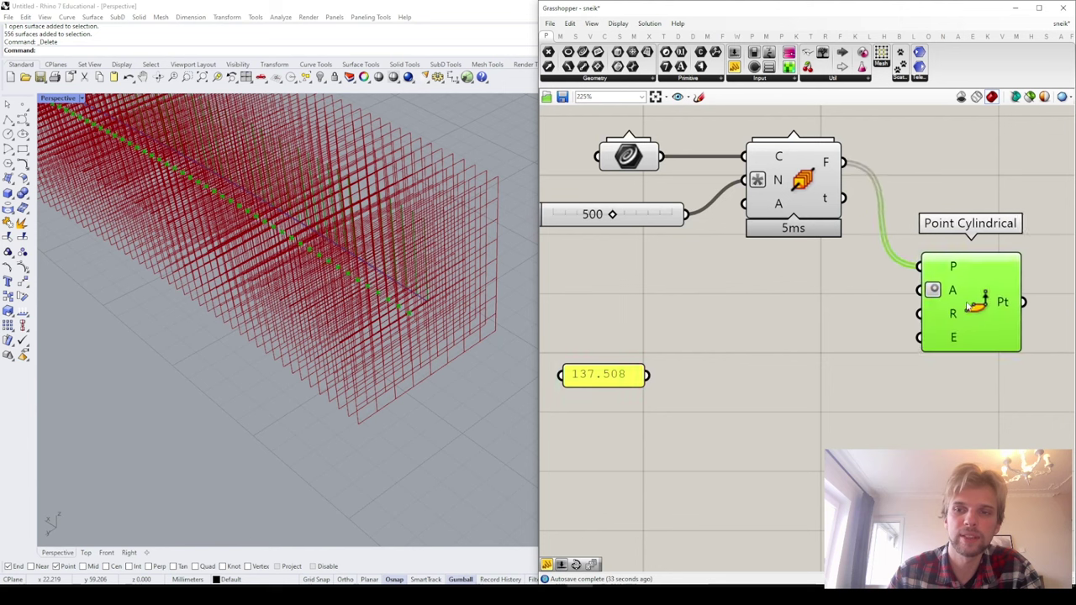
left_click_drag(968, 306, 973, 308)
Step: Add a Series component between the 137.508 panel and Point Cylindrical, placing it under Perp Frames
left_click(663, 370)
left_click_drag(611, 375, 632, 361)
left_click(665, 337)
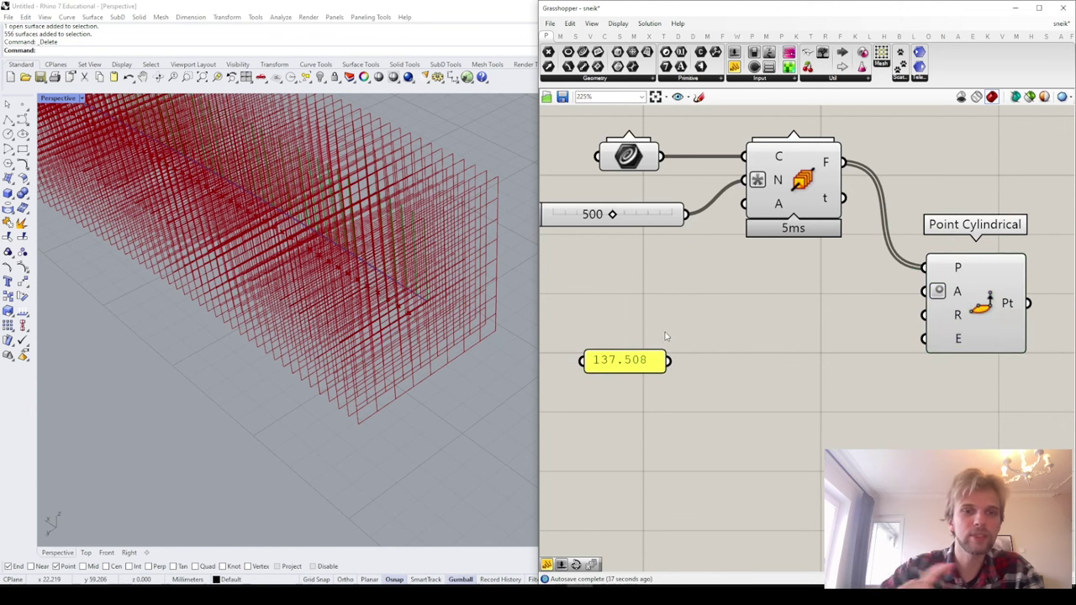
double_click(703, 279)
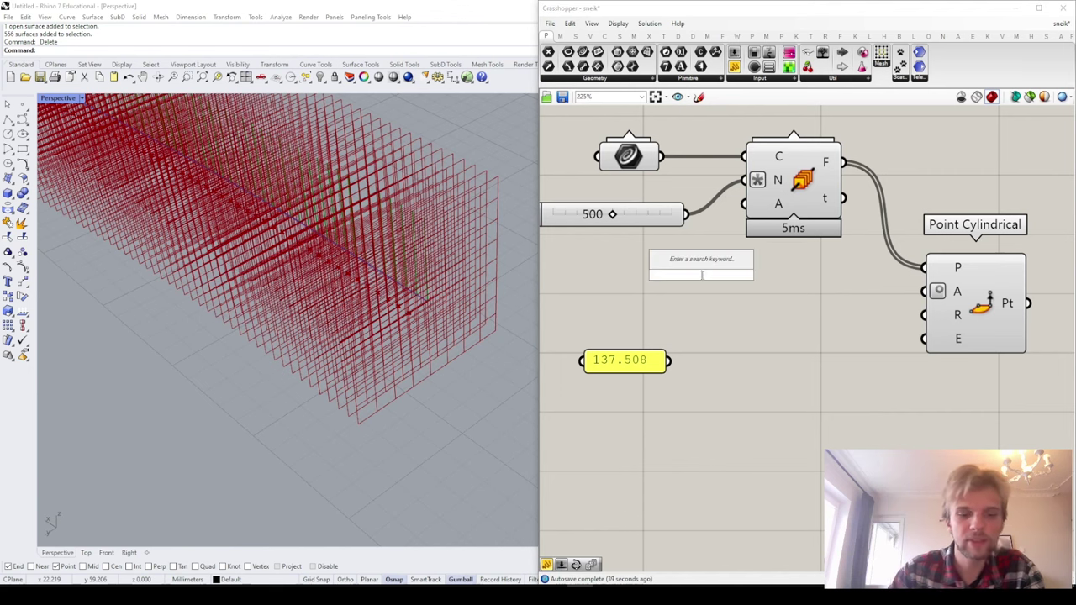
type("series")
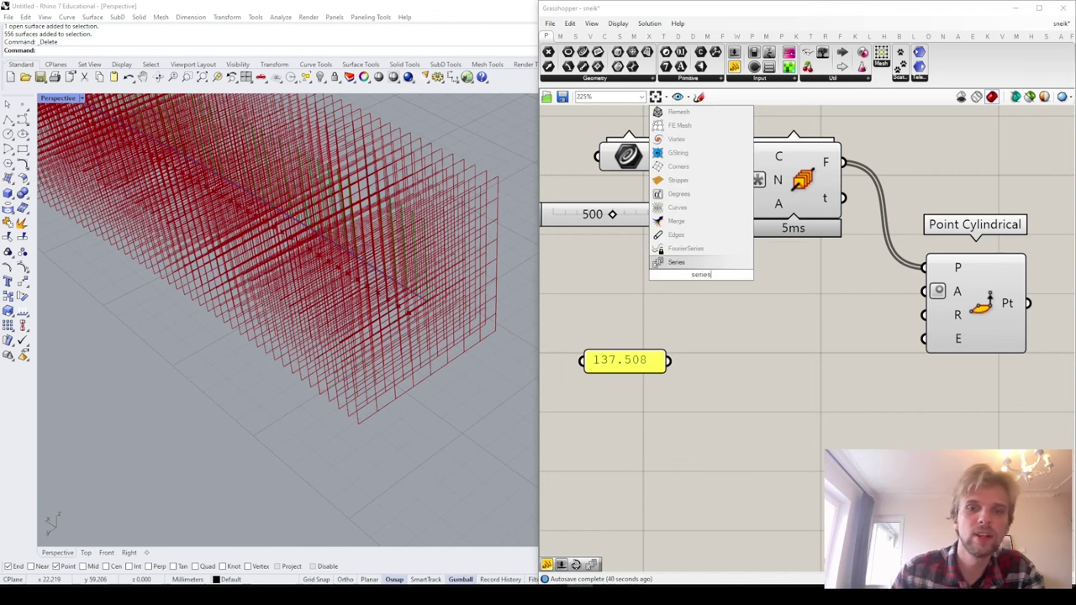
left_click(679, 263)
left_click_drag(703, 286, 790, 341)
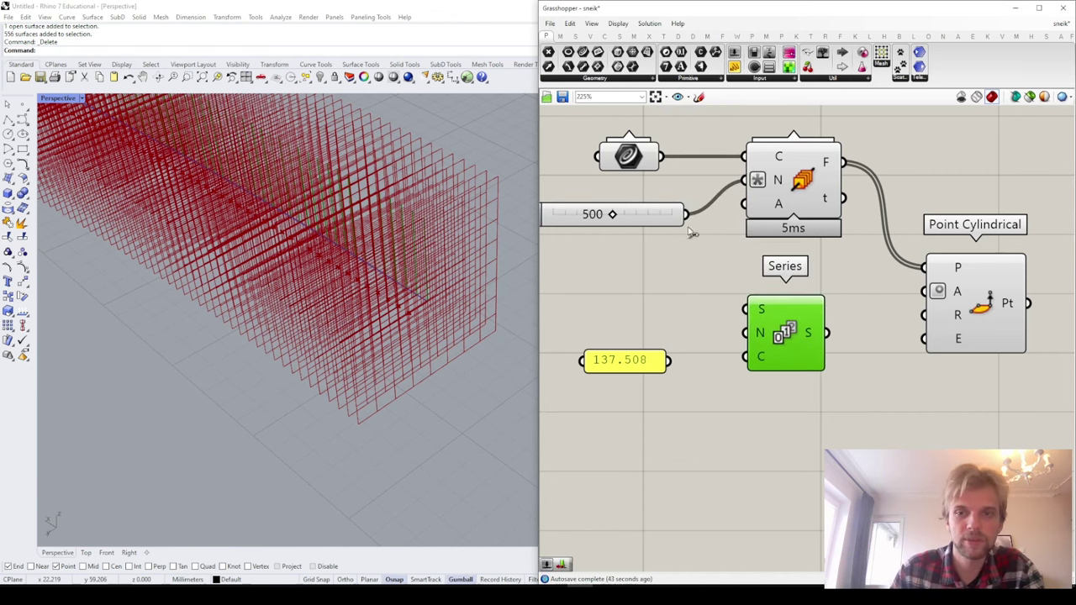
Step: Connect the 137.508 panel to the N input of Series and line the two up
left_click_drag(628, 362, 630, 354)
mouse_move(762, 313)
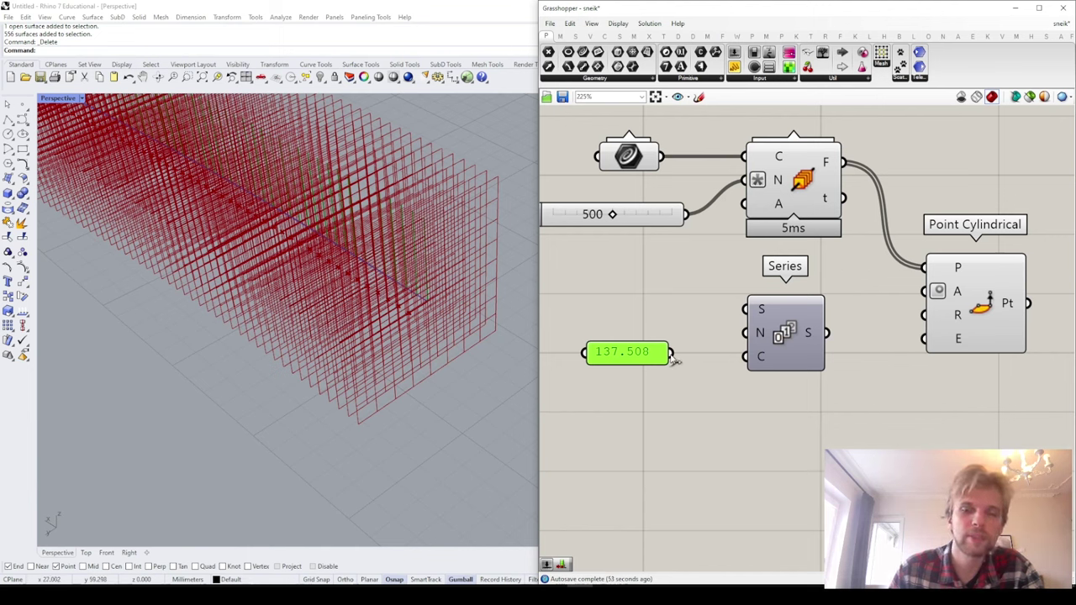
left_click_drag(614, 354, 603, 348)
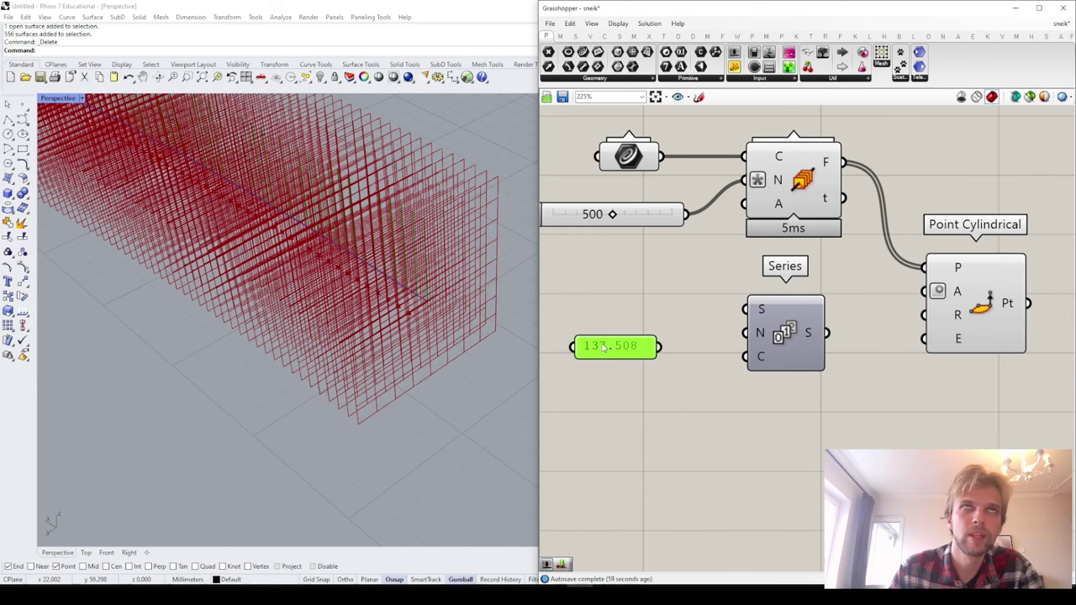
left_click_drag(608, 350, 593, 348)
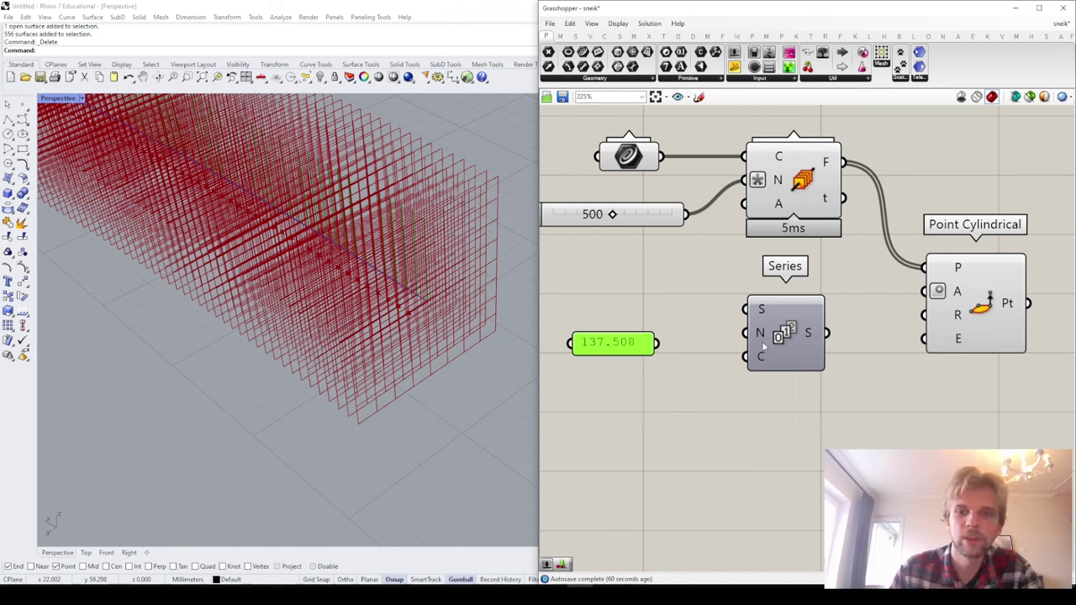
left_click_drag(666, 342, 792, 356)
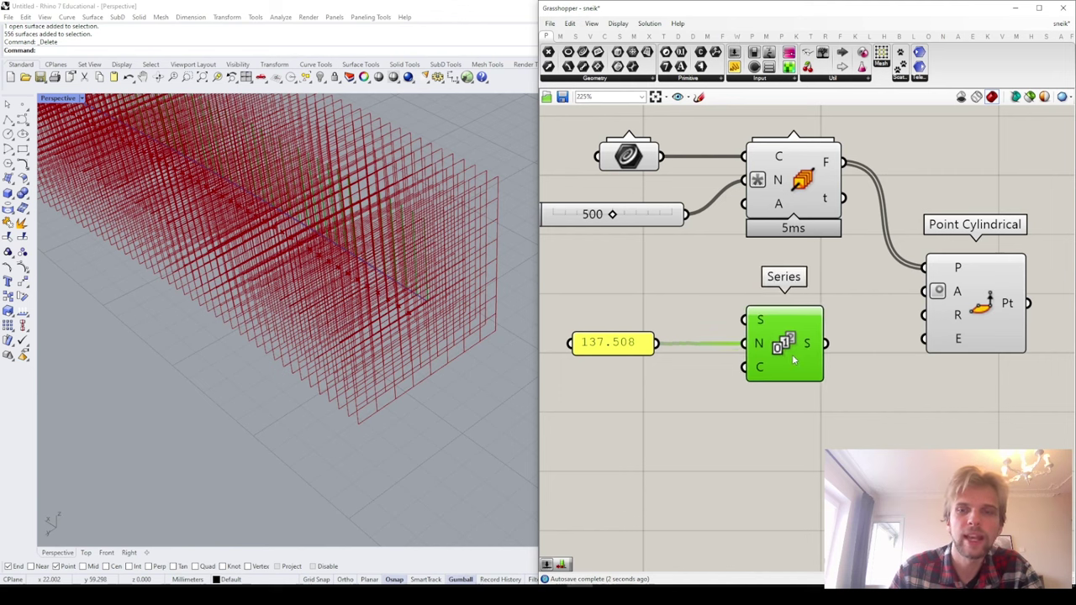
left_click(731, 416)
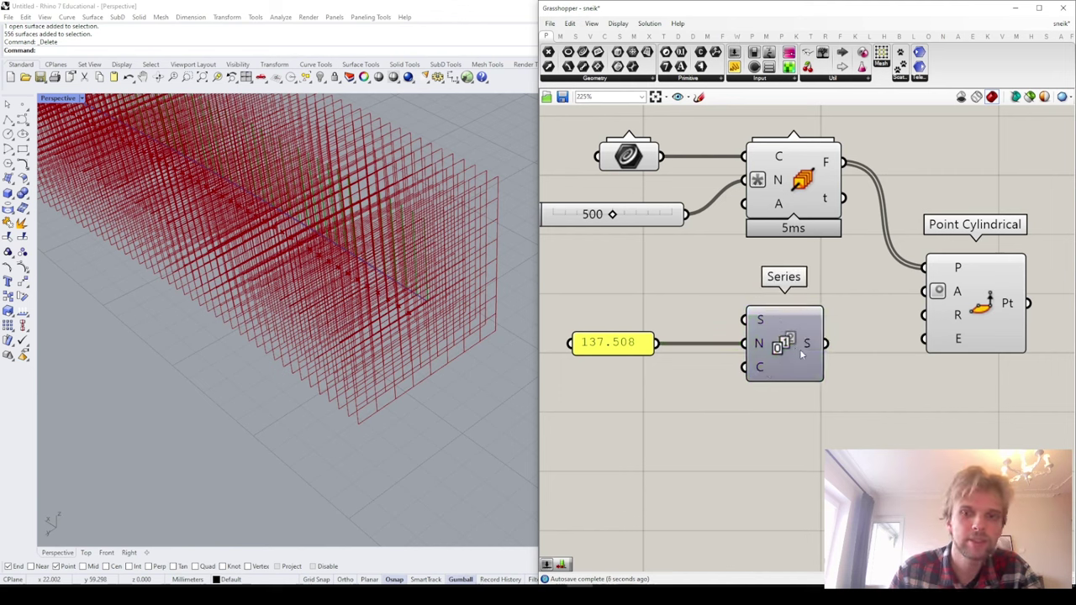
Step: Connect the 500 slider to the C input of Series as well
left_click_drag(659, 218, 642, 213)
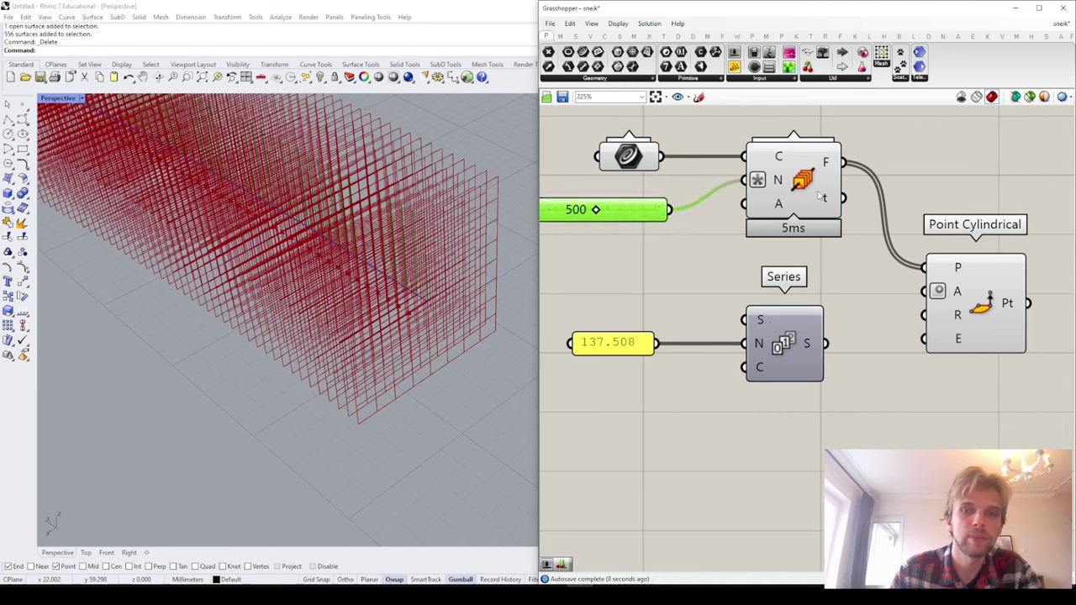
mouse_move(824, 160)
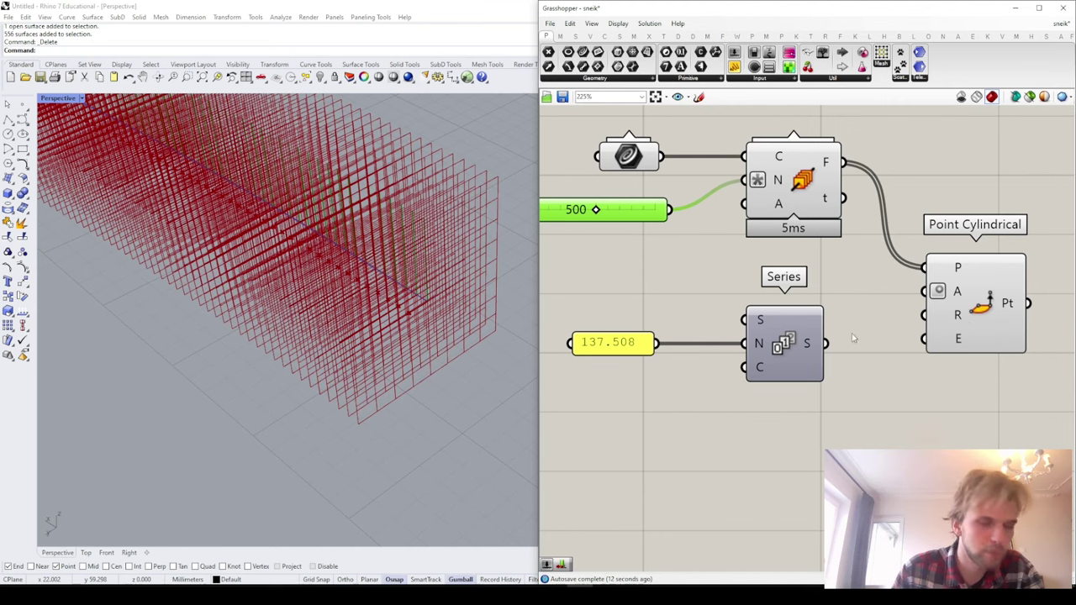
left_click_drag(677, 215, 745, 368)
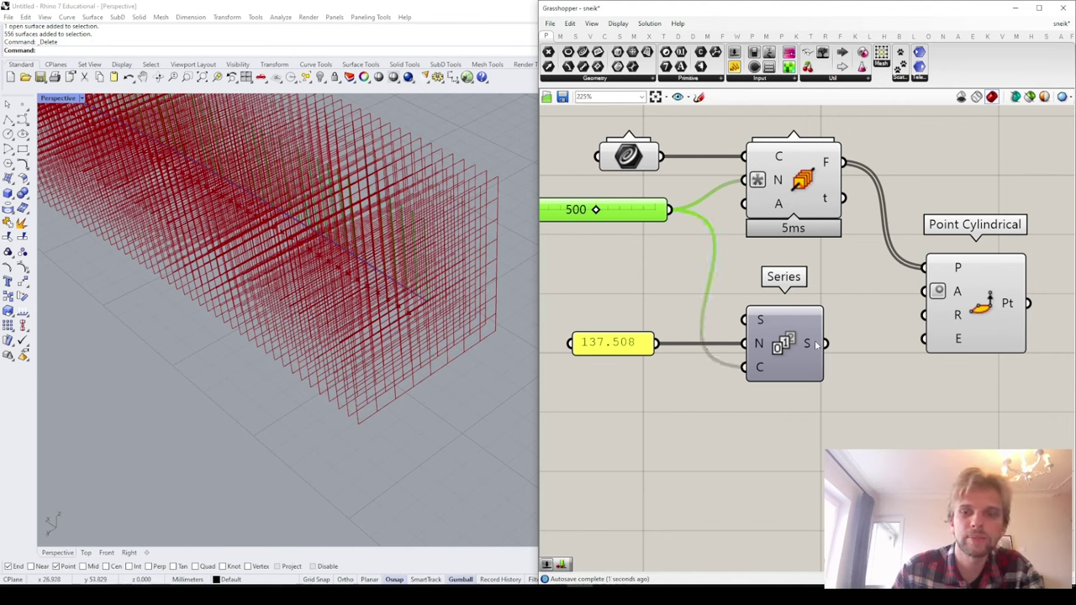
Step: Inspect the values from the Series output in a temporary panel, then delete that panel
double_click(866, 492)
type("//")
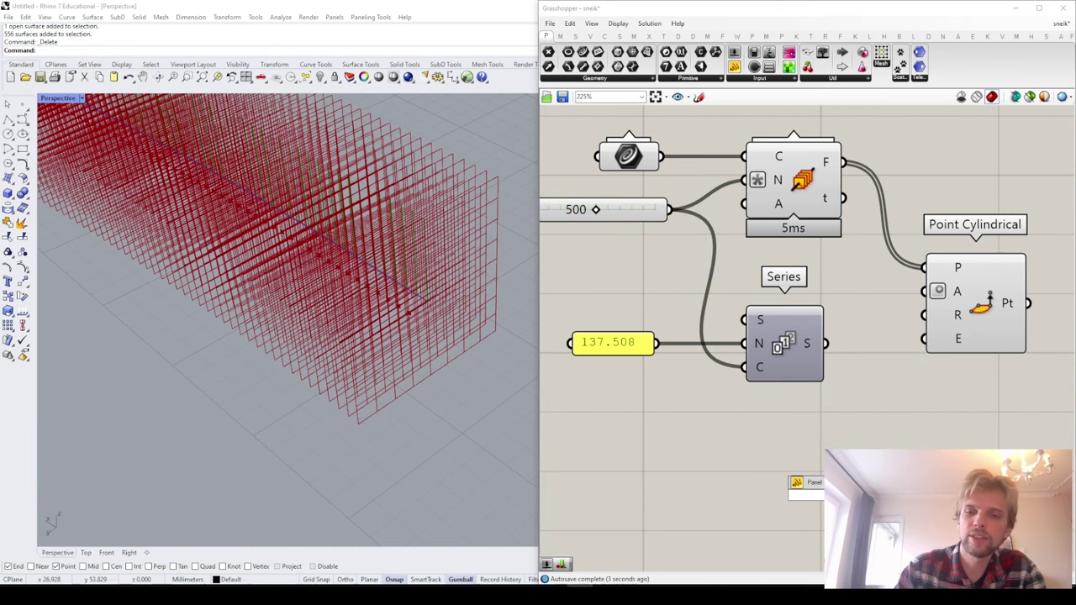
key("Return")
left_click_drag(826, 343, 744, 495)
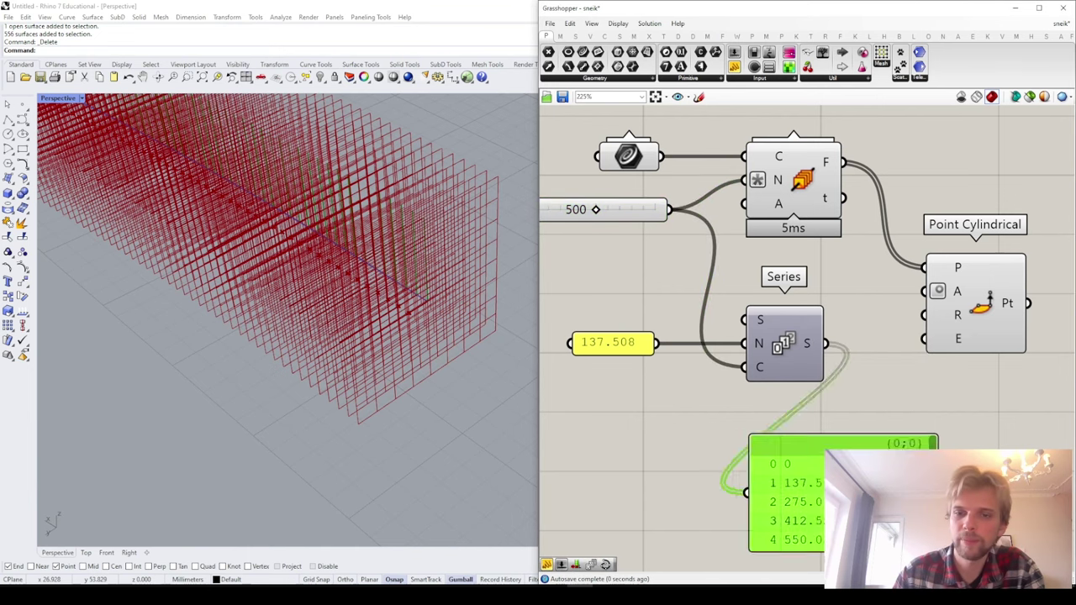
right_click_drag(956, 481, 813, 358)
left_click_drag(828, 379, 828, 462)
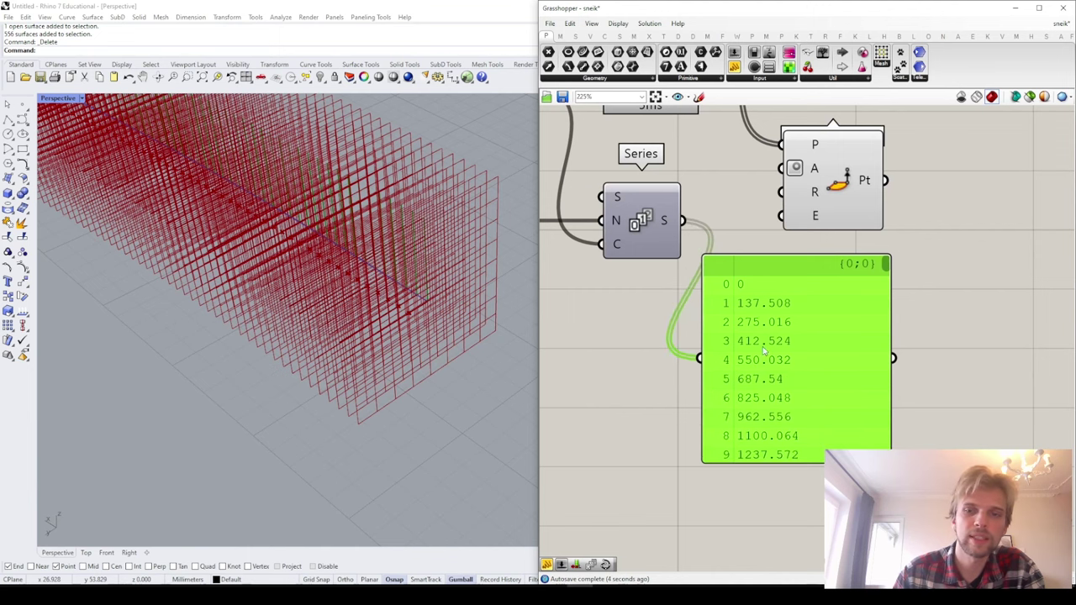
key("Delete")
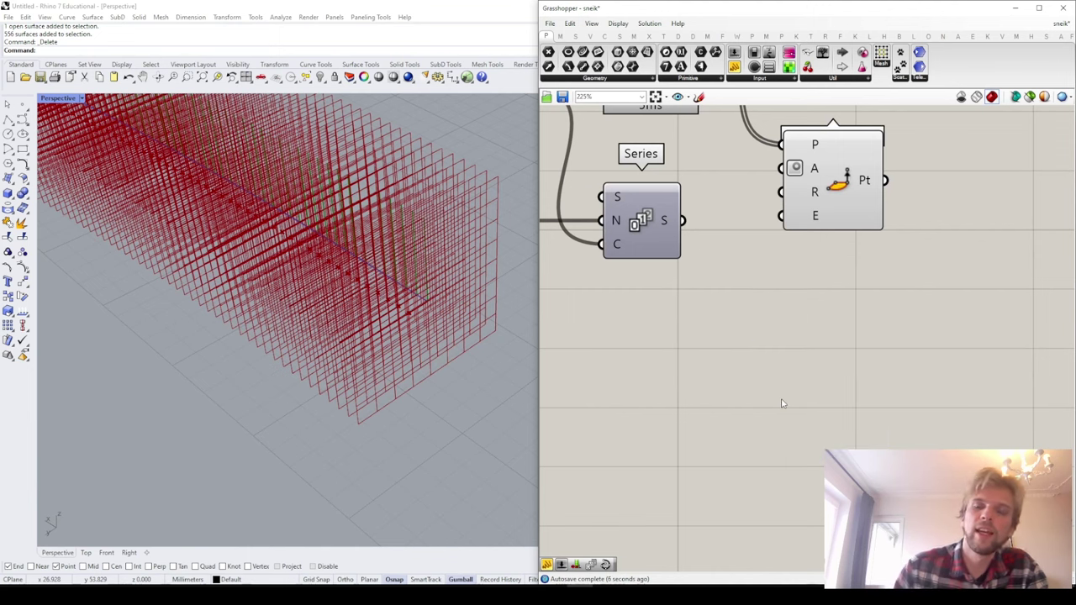
Step: Connect the Series output to the A input of Point Cylindrical and move the 137.508 panel and Series closer beneath Perp Frames
scroll(759, 353, "down", 2)
left_click_drag(768, 334, 843, 301)
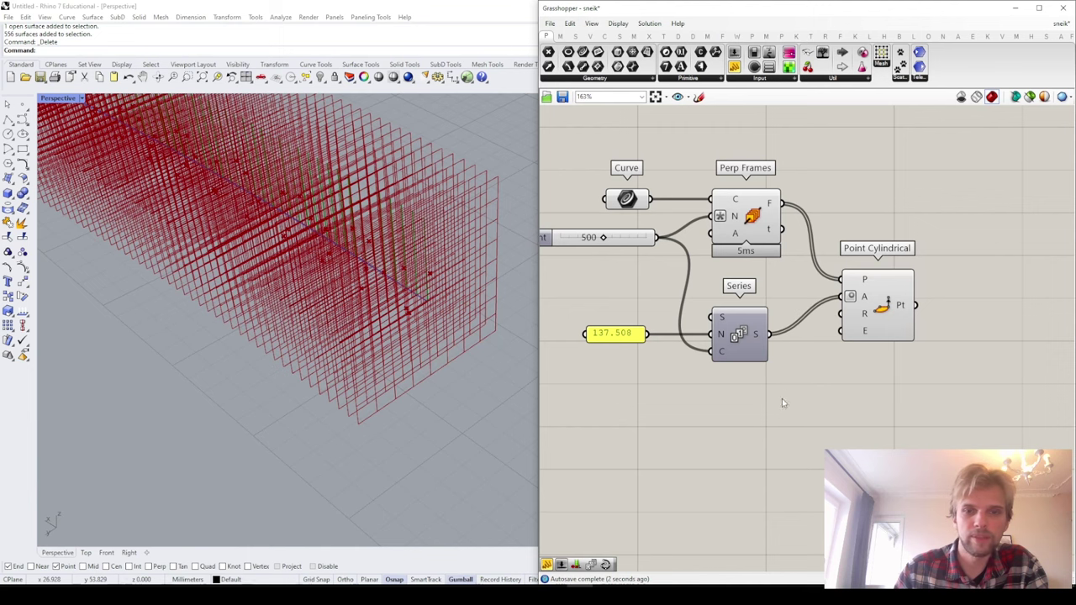
left_click_drag(805, 397, 591, 290)
left_click_drag(754, 335, 759, 319)
left_click(809, 345)
right_click_drag(855, 335, 785, 320)
Step: Add an Interpolate component beside Point Cylindrical and connect the Pt output to its V input
double_click(892, 346)
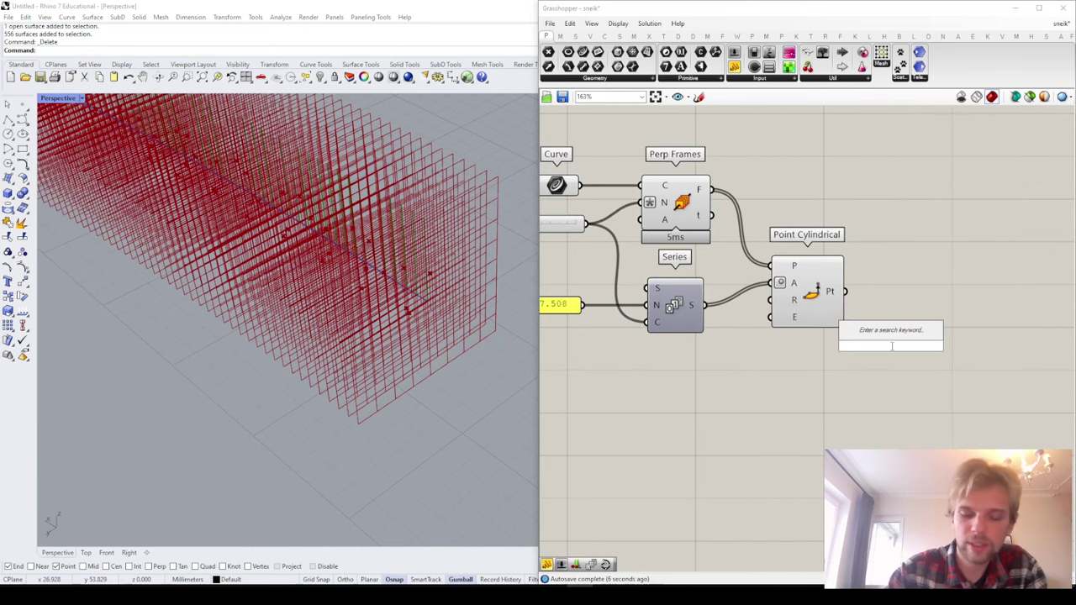
type("interp")
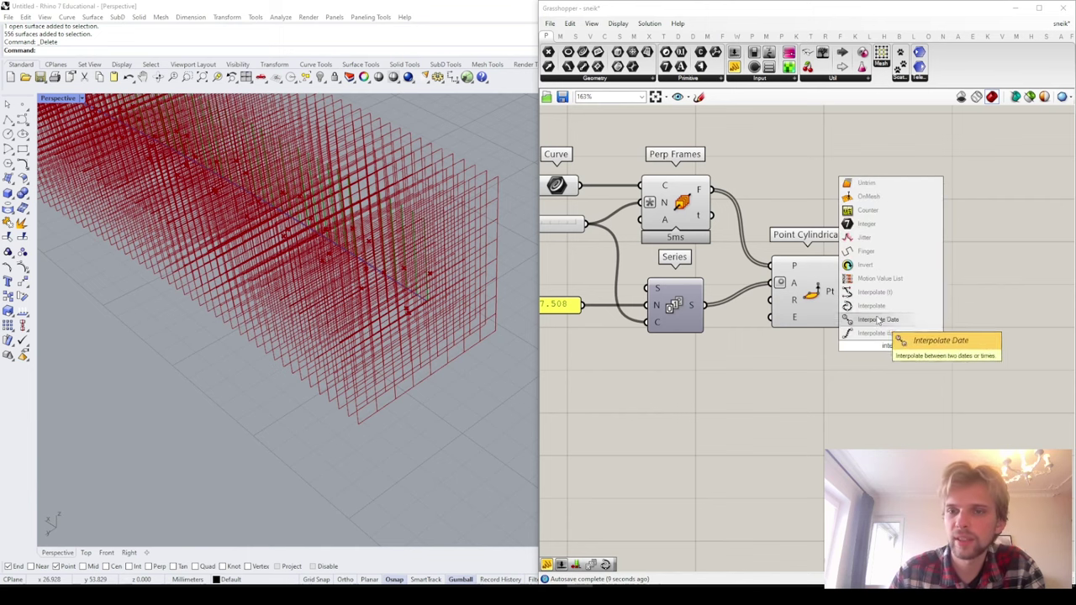
left_click(875, 306)
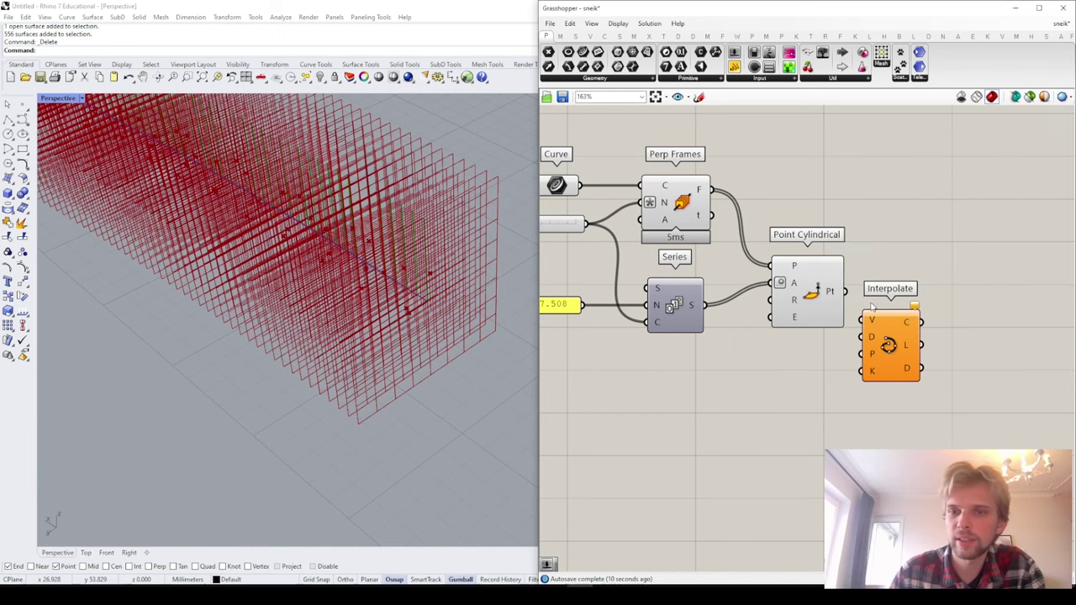
left_click_drag(843, 284, 862, 319)
left_click_drag(907, 356, 926, 323)
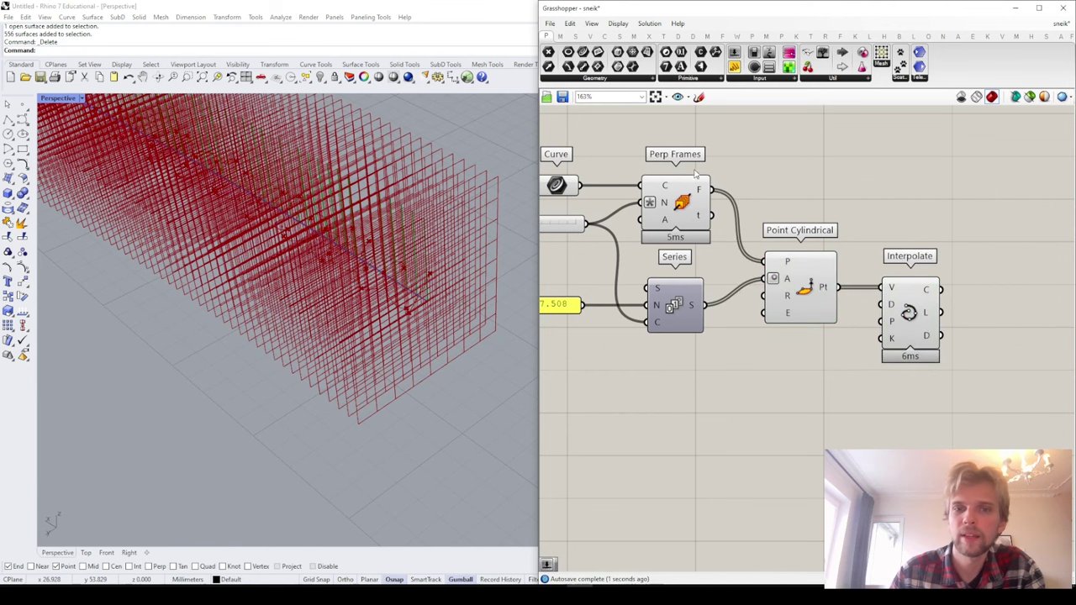
Step: Turn off the preview of the Perp Frames component
left_click(675, 194)
key("space")
left_click(696, 167)
left_click(770, 157)
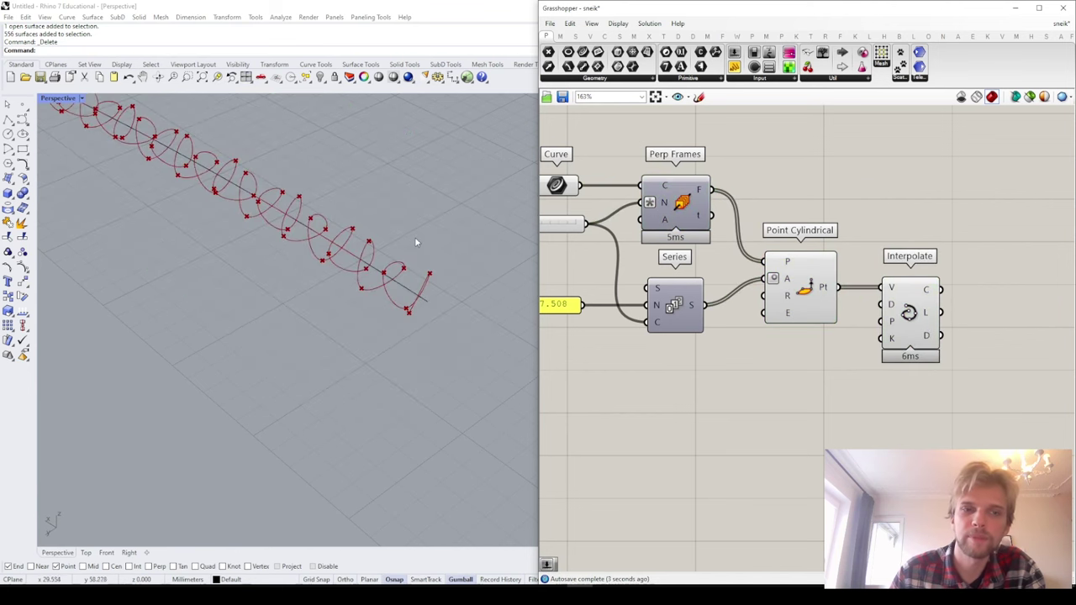
Step: Examine the interpolated curve winding through the cylindrical points around the base curve from several angles in the Rhino viewport
right_click_drag(415, 237, 398, 250)
right_click_drag(222, 340, 296, 198, "shift")
scroll(325, 286, "down", 3)
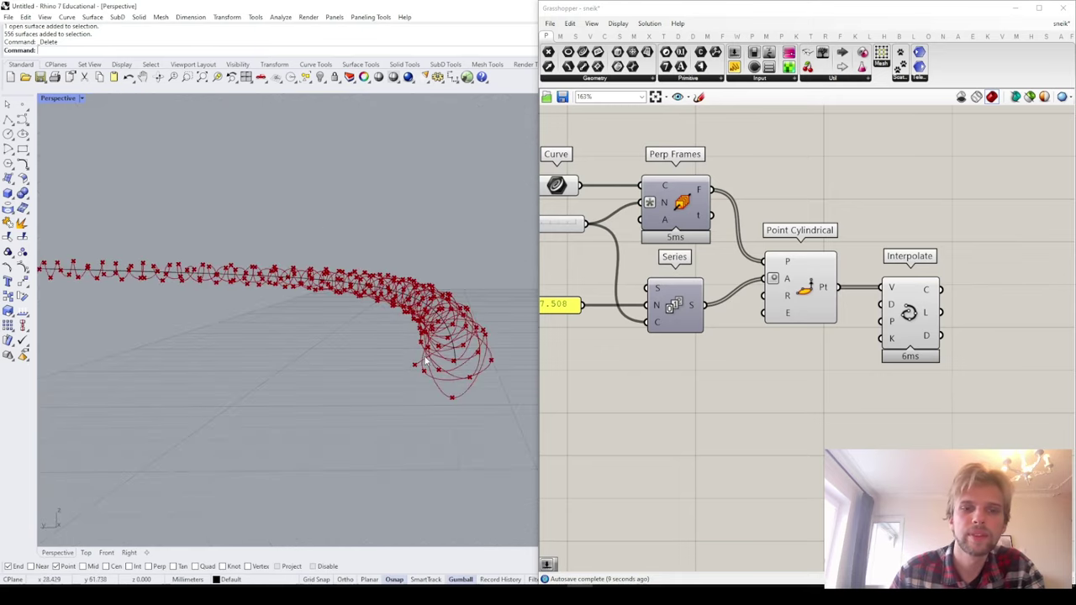
right_click_drag(423, 372, 408, 301)
scroll(221, 243, "up", 7)
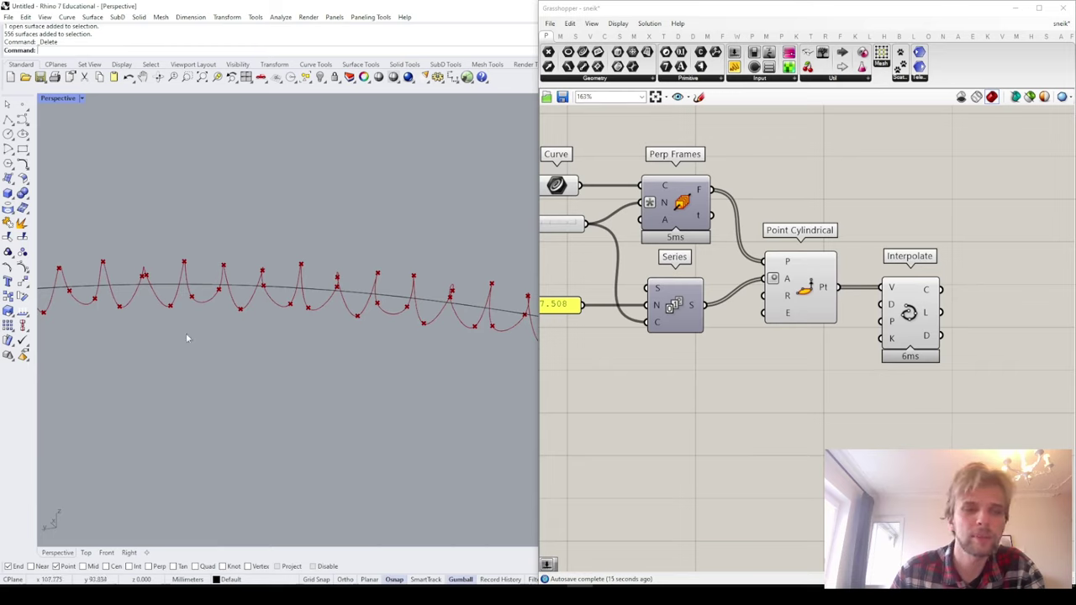
scroll(308, 317, "down", 3)
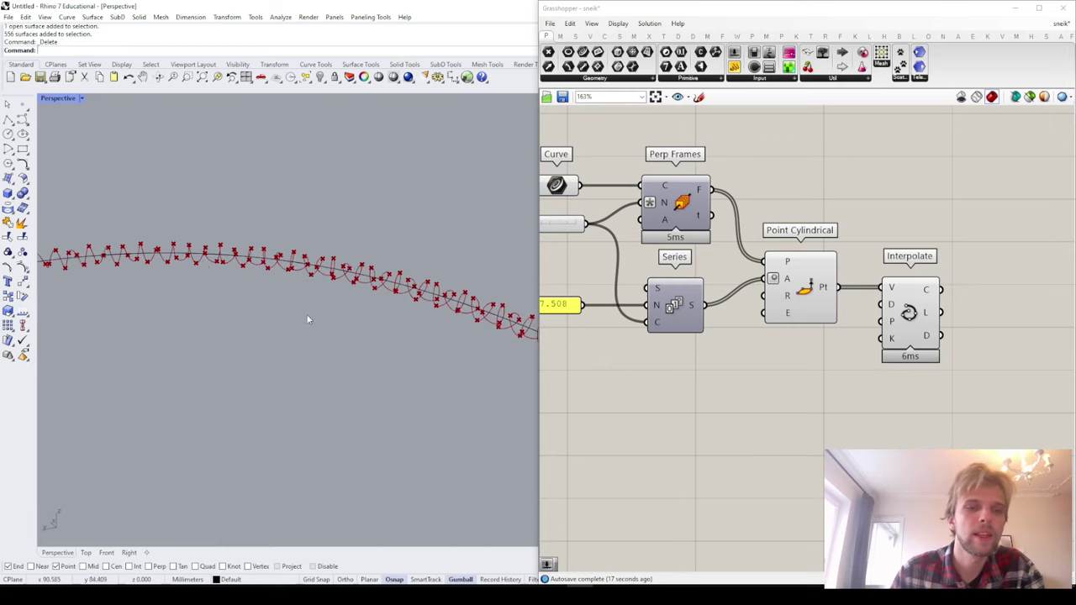
right_click_drag(308, 317, 255, 263)
scroll(172, 240, "up", 3)
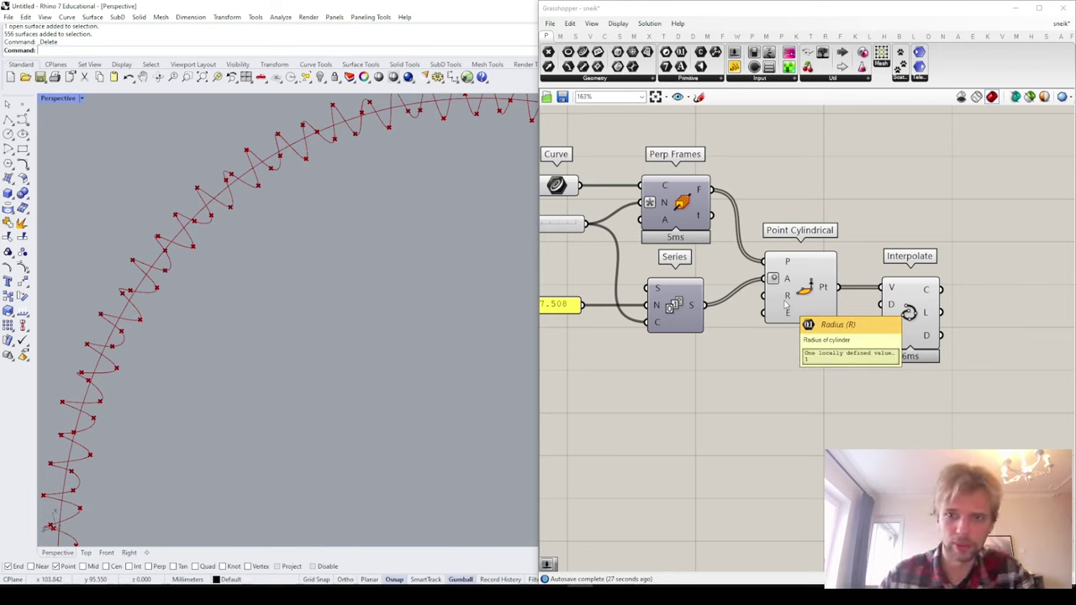
Step: Add a number slider with value 11 below Series and connect it to the R input of Point Cylindrical
left_click_drag(787, 304, 797, 310)
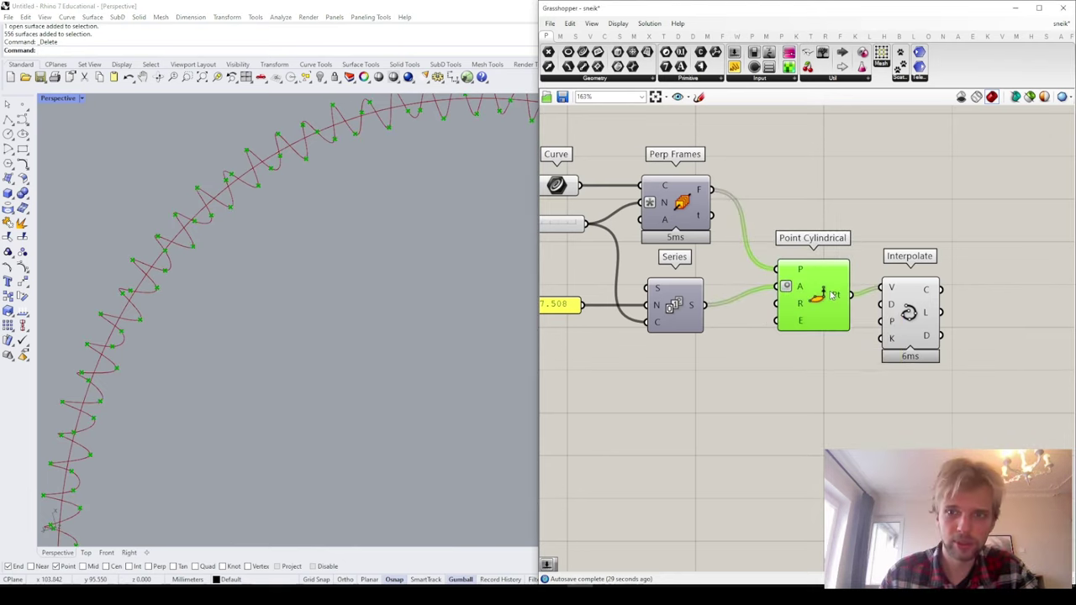
double_click(677, 380)
type("11")
key("Return")
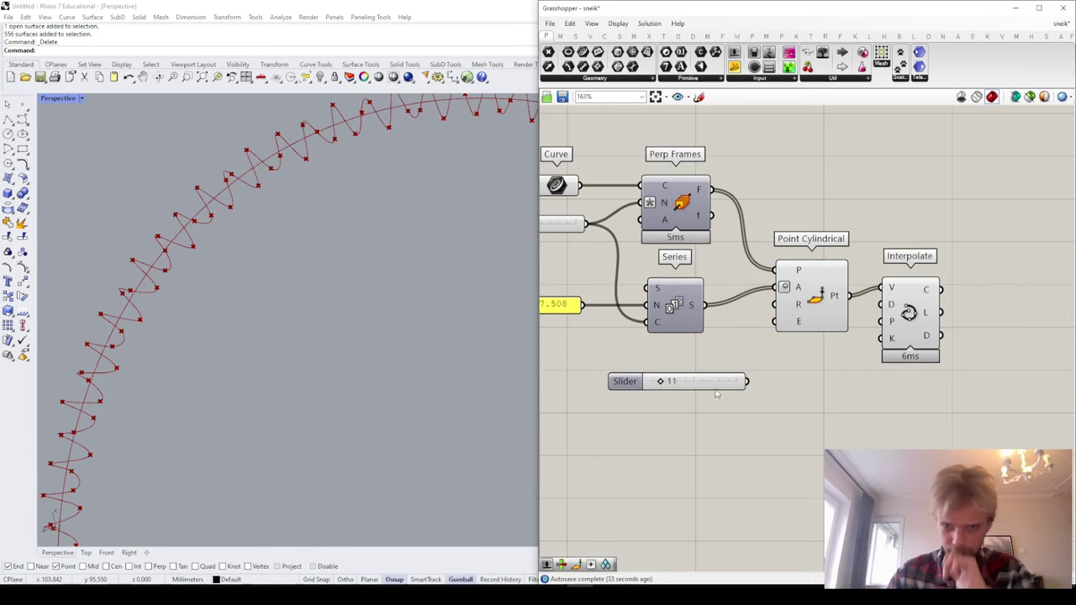
left_click_drag(748, 381, 776, 304)
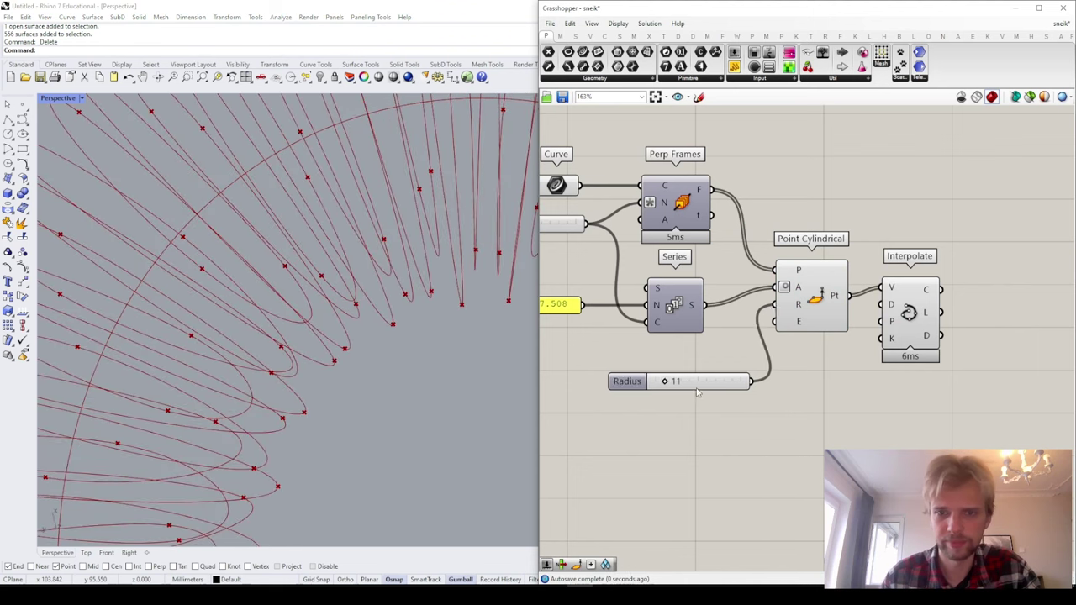
Step: Set the Radius slider to 8
left_click_drag(672, 383, 650, 380)
scroll(585, 363, "up", 5)
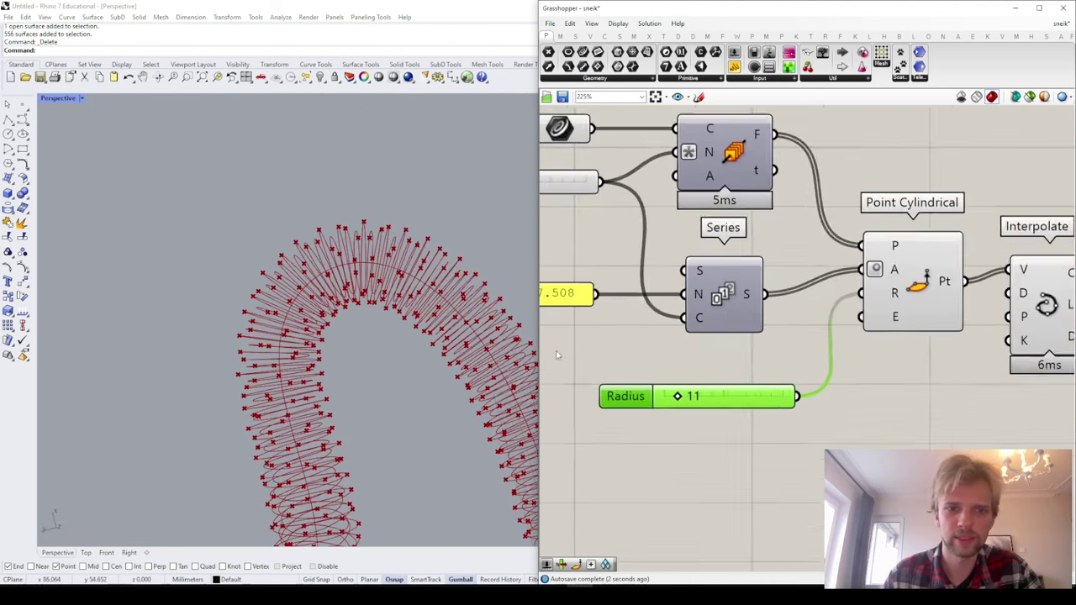
left_click_drag(712, 399, 705, 399)
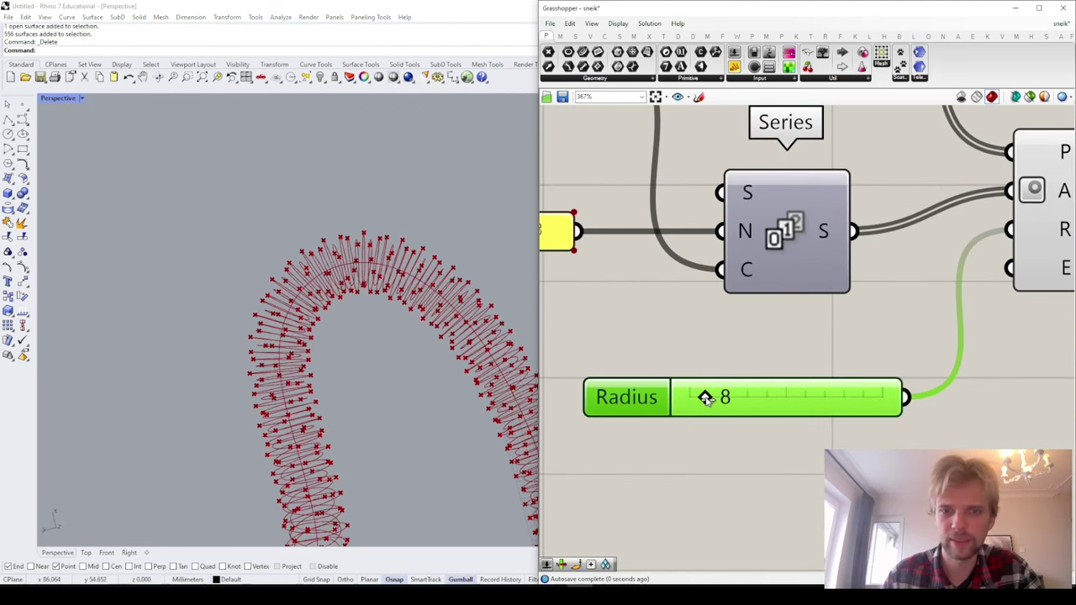
Step: Examine the distribution of the cylindrical points along the whole curve, both from afar and close up
right_click_drag(381, 310, 291, 250)
scroll(313, 244, "down", 7)
scroll(375, 275, "up", 6)
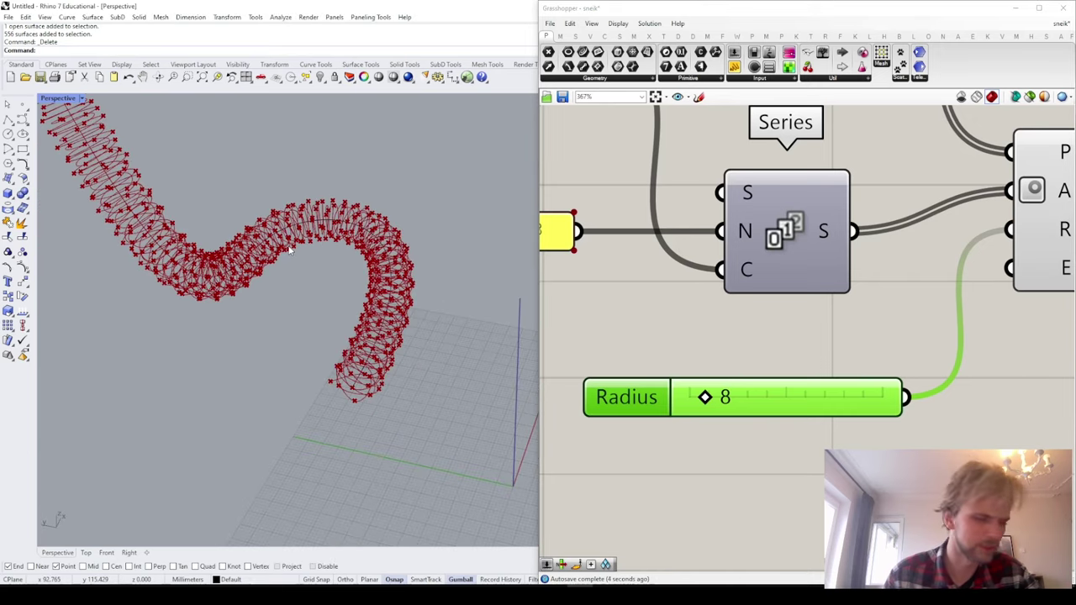
scroll(291, 218, "down", 8)
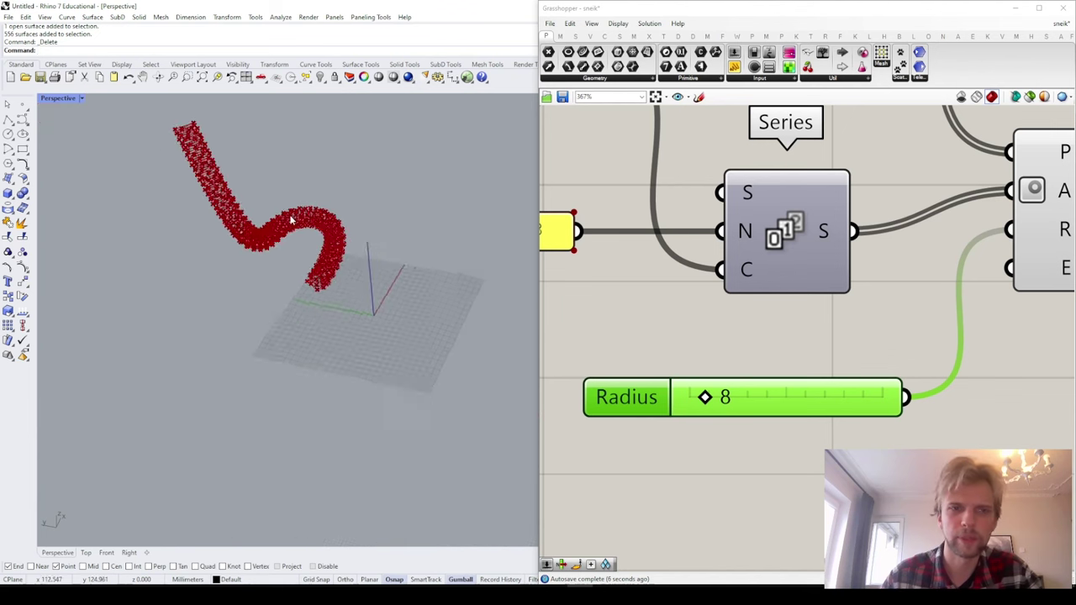
right_click_drag(291, 219, 268, 215)
scroll(268, 215, "up", 8)
scroll(833, 386, "down", 4)
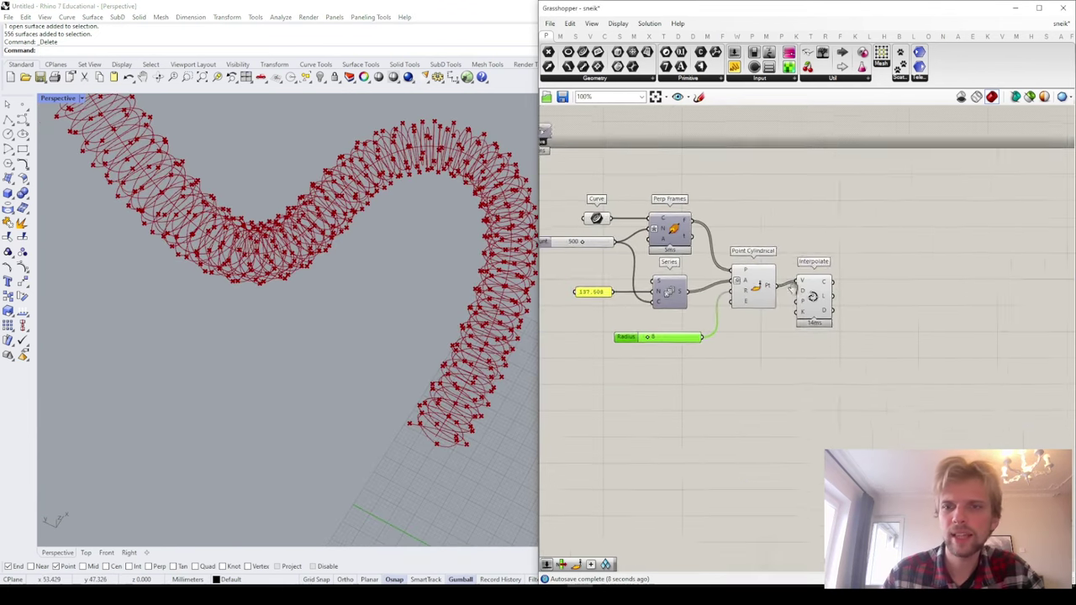
Step: Move Interpolate farther from Point Cylindrical and examine its highlighted curve and the 137.508 input that drives the series
scroll(802, 286, "up", 3)
left_click(719, 298)
left_click(845, 313)
left_click_drag(845, 313, 887, 318)
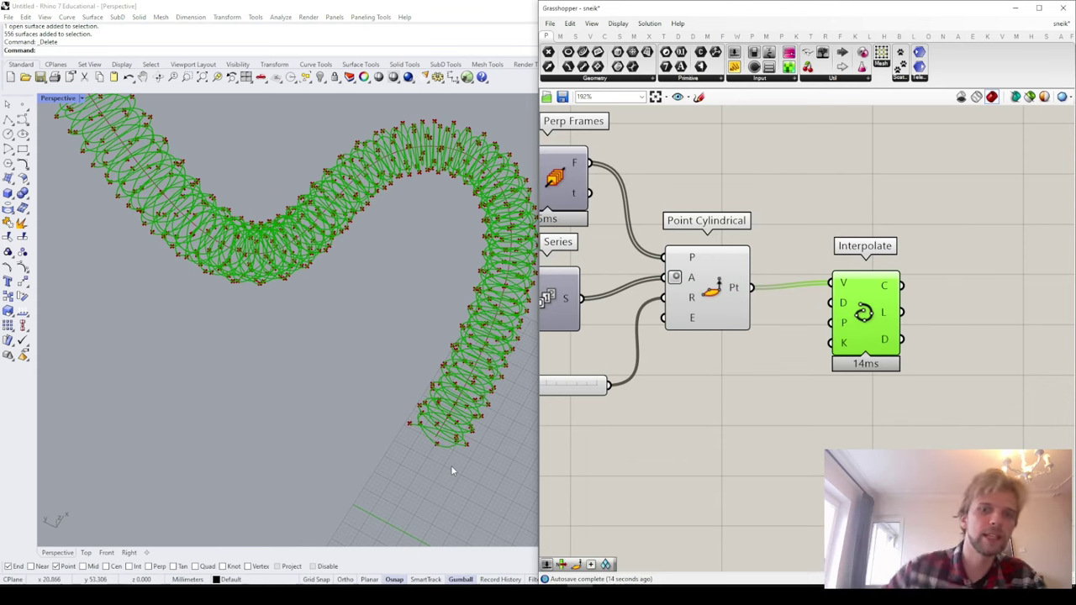
right_click_drag(450, 469, 471, 336)
scroll(792, 326, "down", 5)
scroll(702, 318, "up", 4)
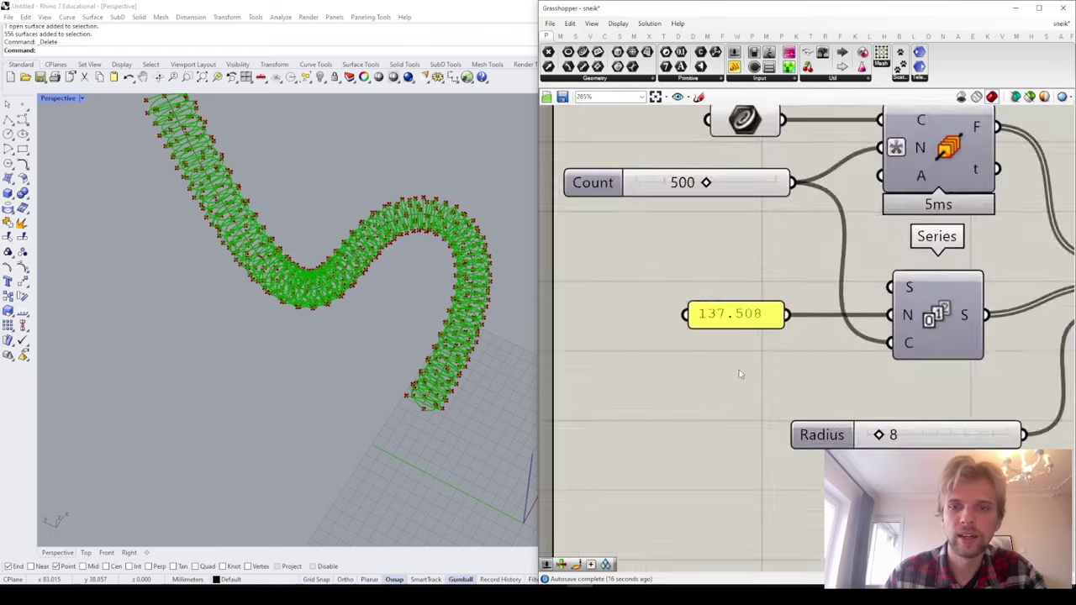
scroll(723, 309, "down", 2)
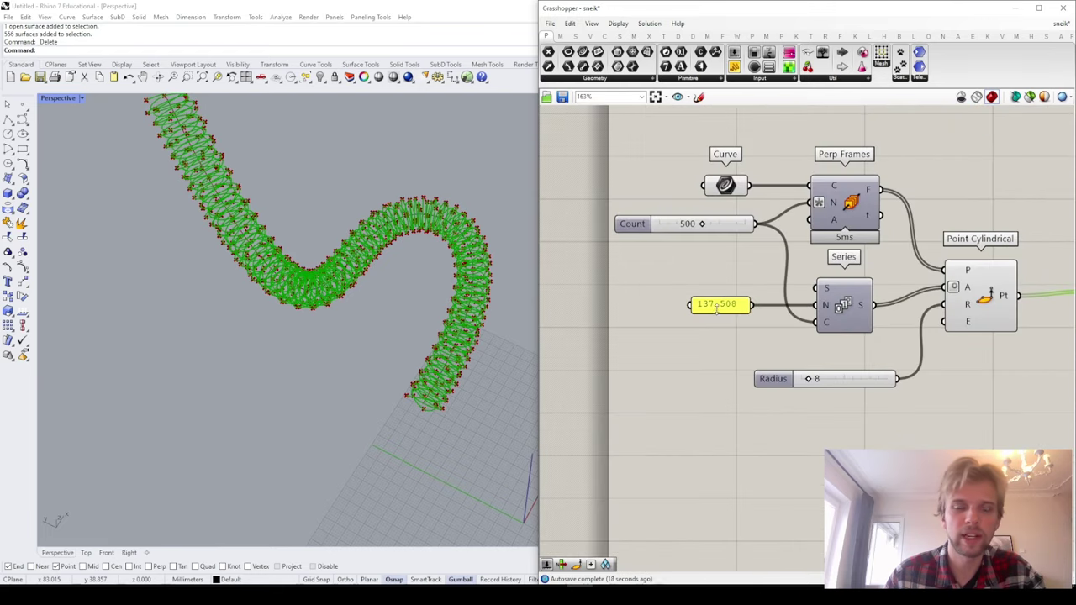
right_click_drag(982, 355, 743, 343)
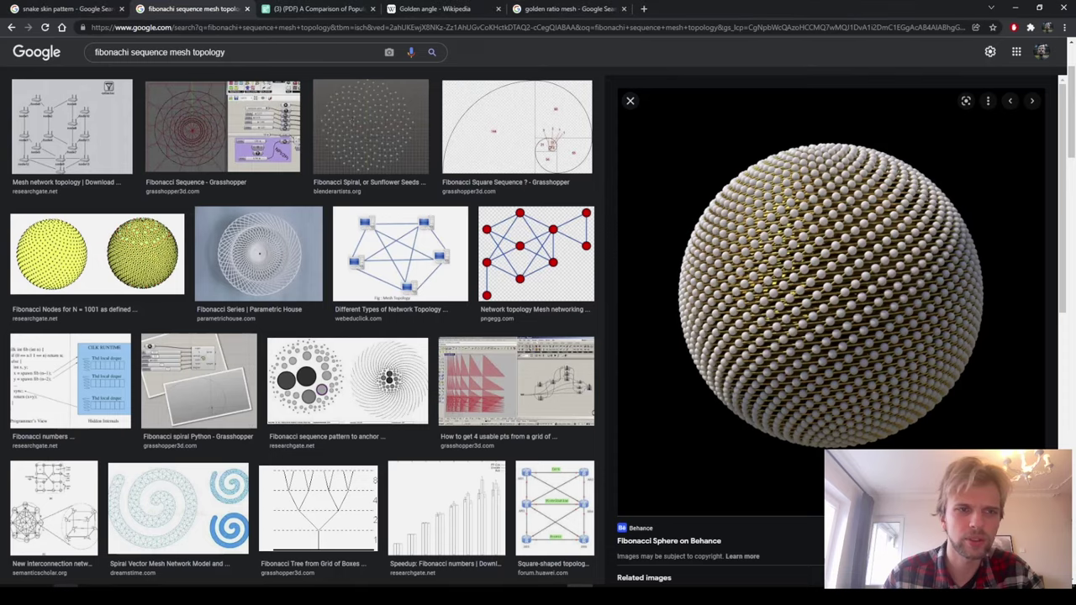
Step: Switch to the browser and read Wikipedia's Golden angle article, including the derivation of the angle in degrees
left_click(551, 10)
left_click(462, 9)
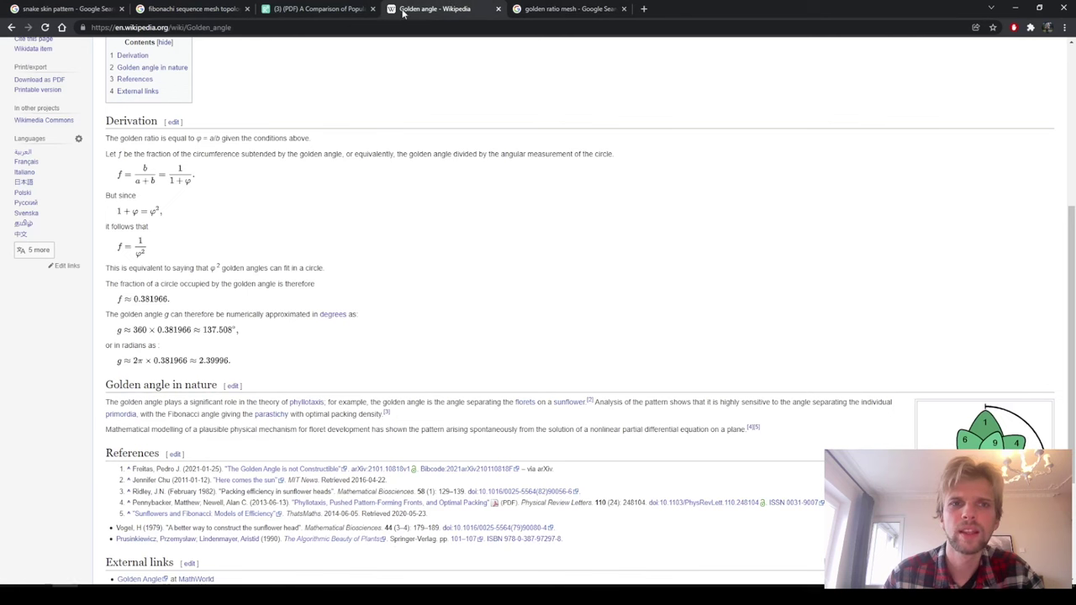
scroll(244, 320, "up", 5)
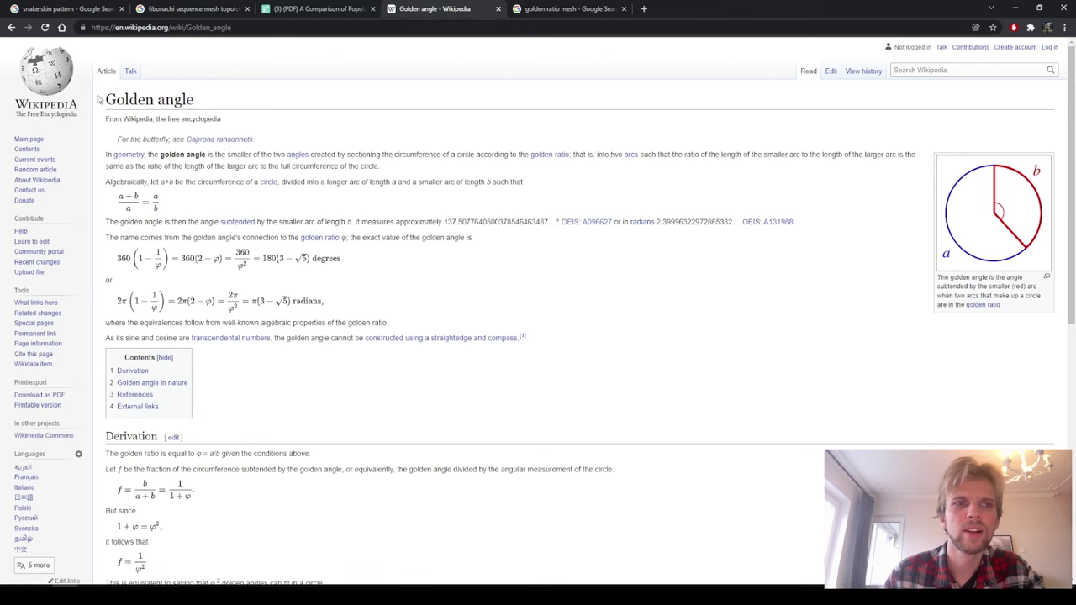
left_click_drag(116, 102, 203, 104)
scroll(208, 376, "down", 4)
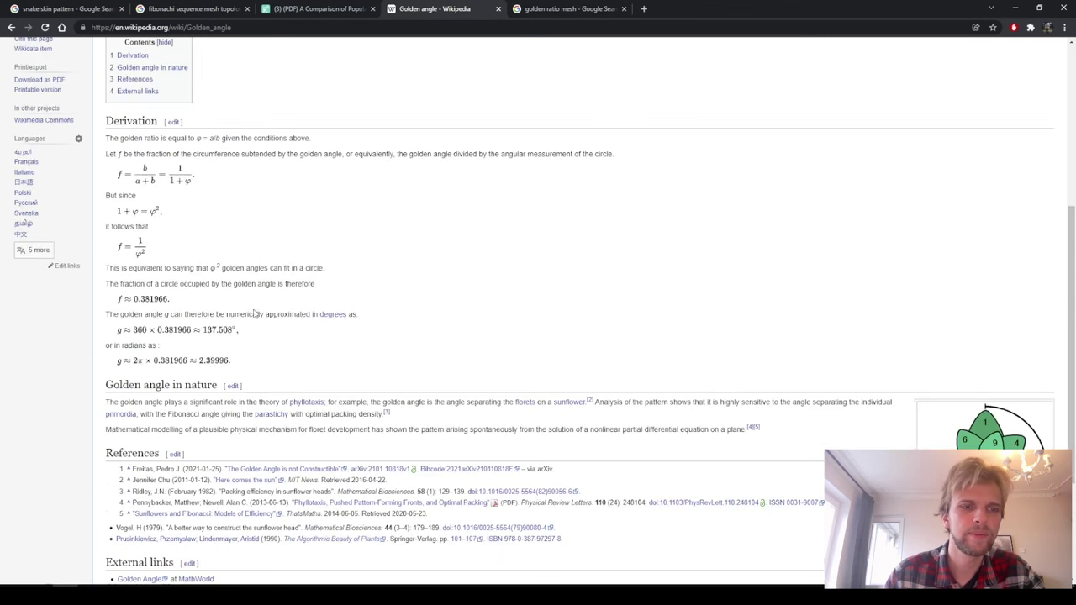
left_click_drag(110, 316, 363, 321)
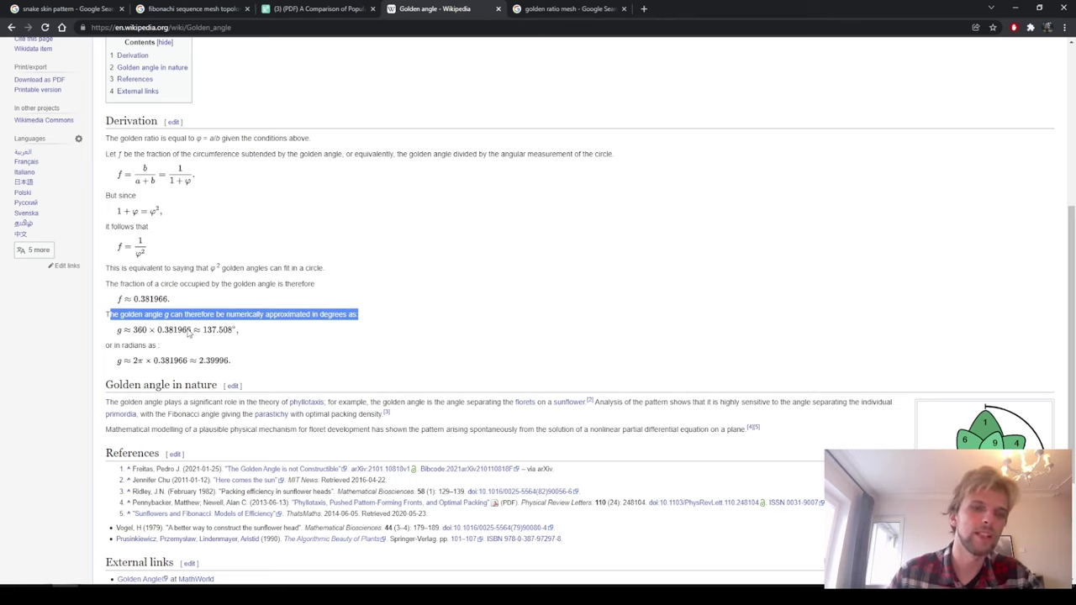
scroll(353, 148, "up", 4)
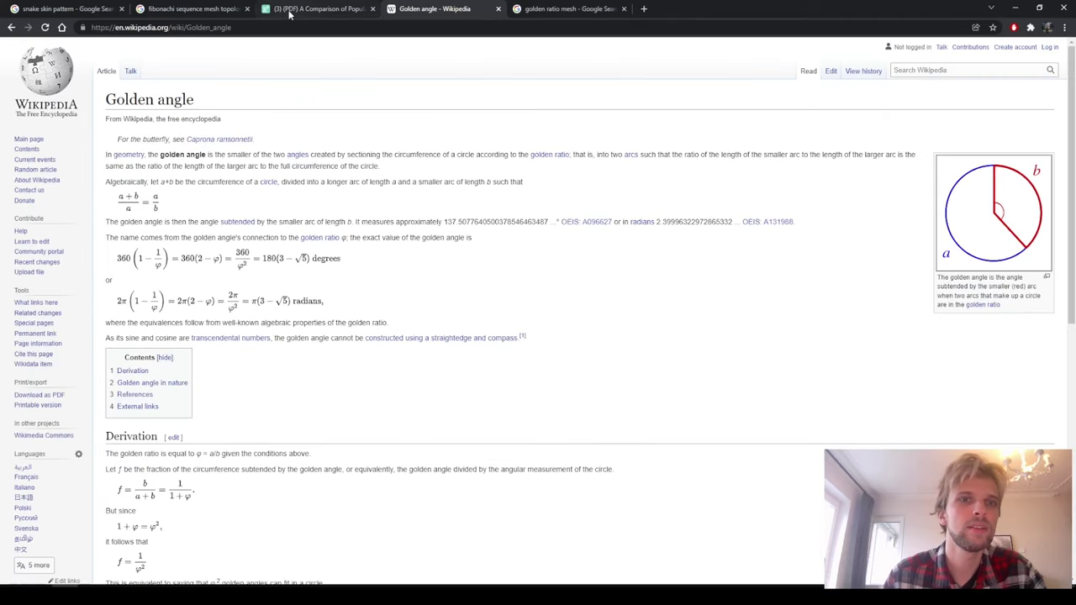
Step: Review the Fibonacci sphere and golden ratio mesh image results and the ResearchGate sphere point figures, and return to Grasshopper
left_click(148, 10)
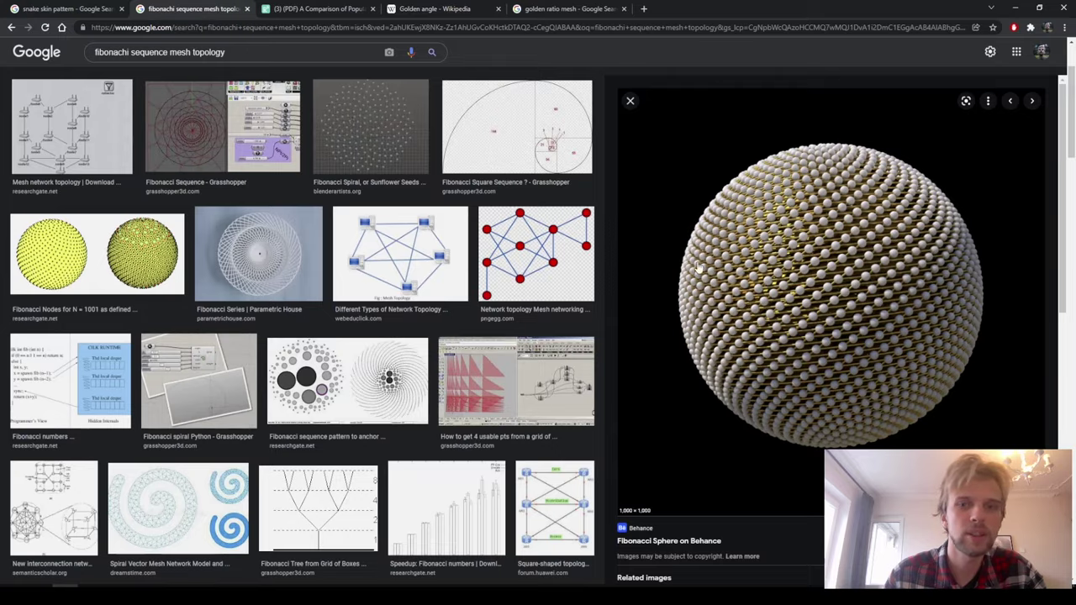
scroll(259, 238, "up", 1)
scroll(259, 237, "up", 1)
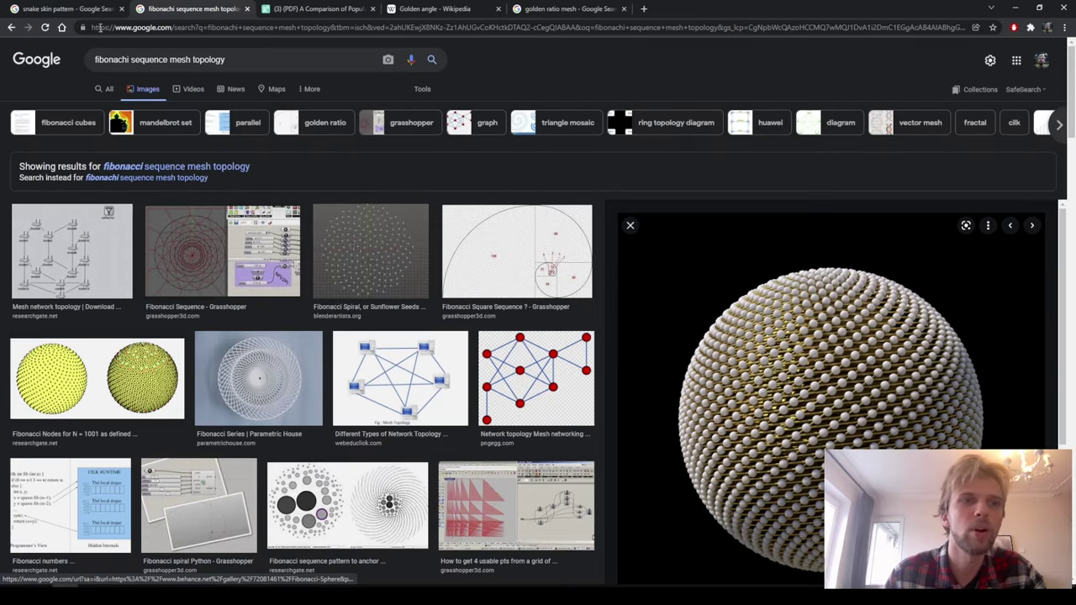
left_click(531, 14)
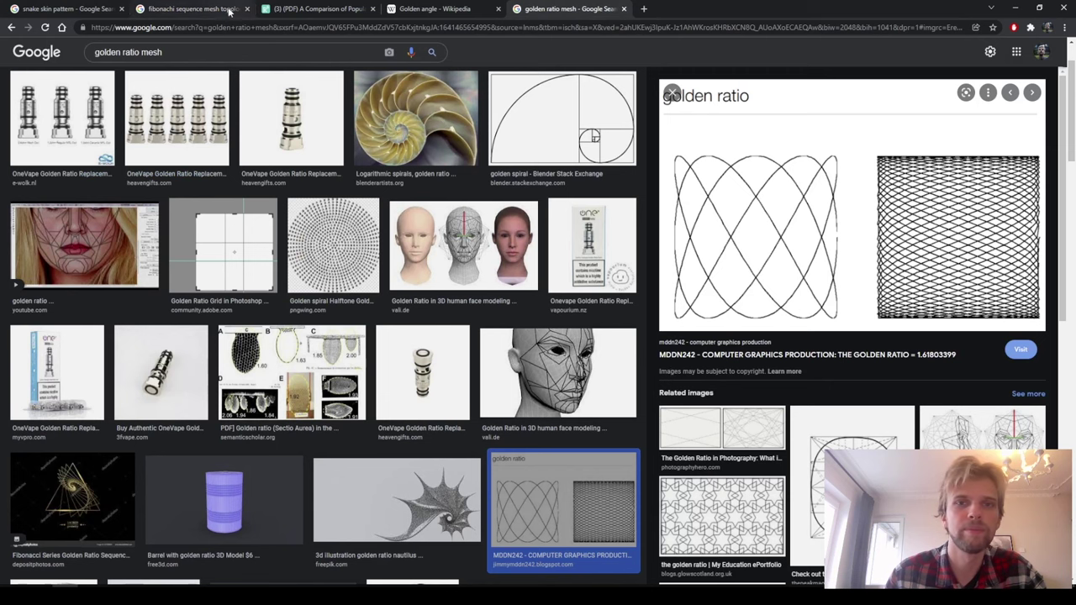
left_click(286, 10)
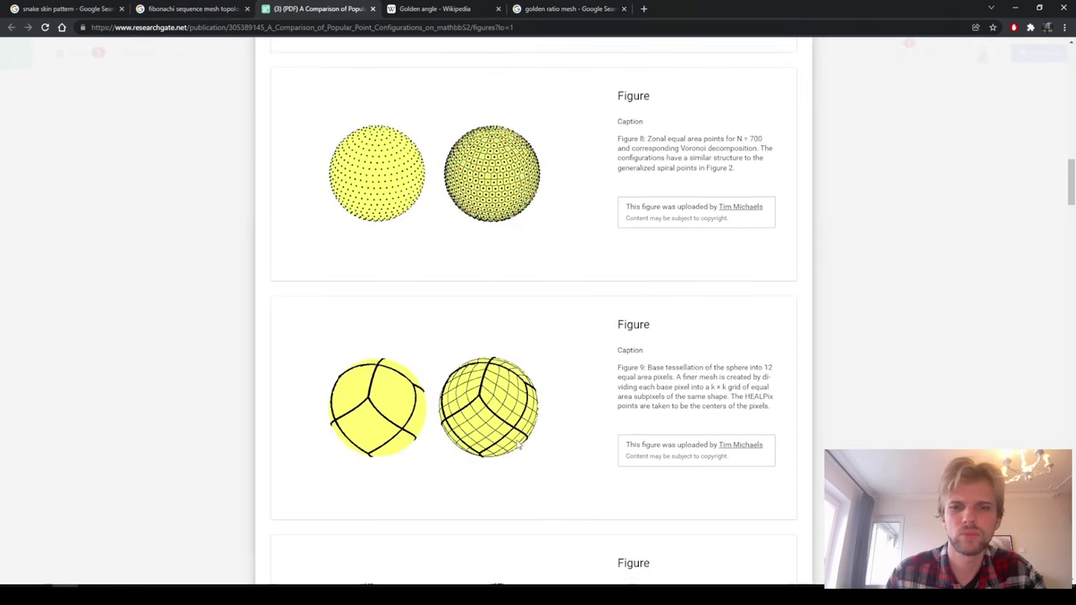
scroll(483, 421, "down", 4)
scroll(485, 415, "up", 6)
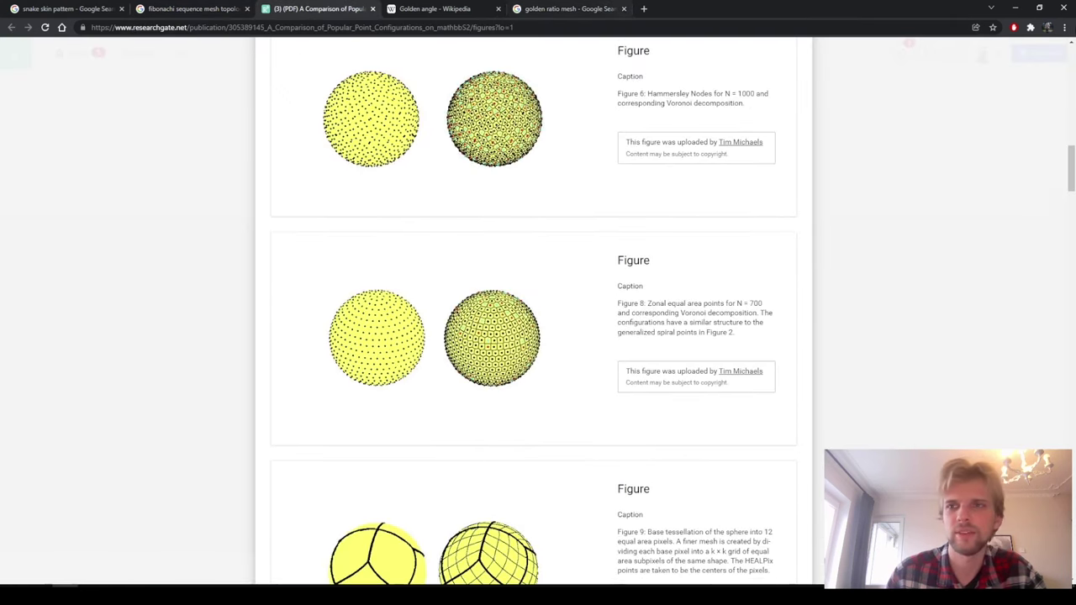
left_click(1015, 10)
Step: Delete the Interpolate component connected to Point Cylindrical
scroll(824, 209, "down", 1)
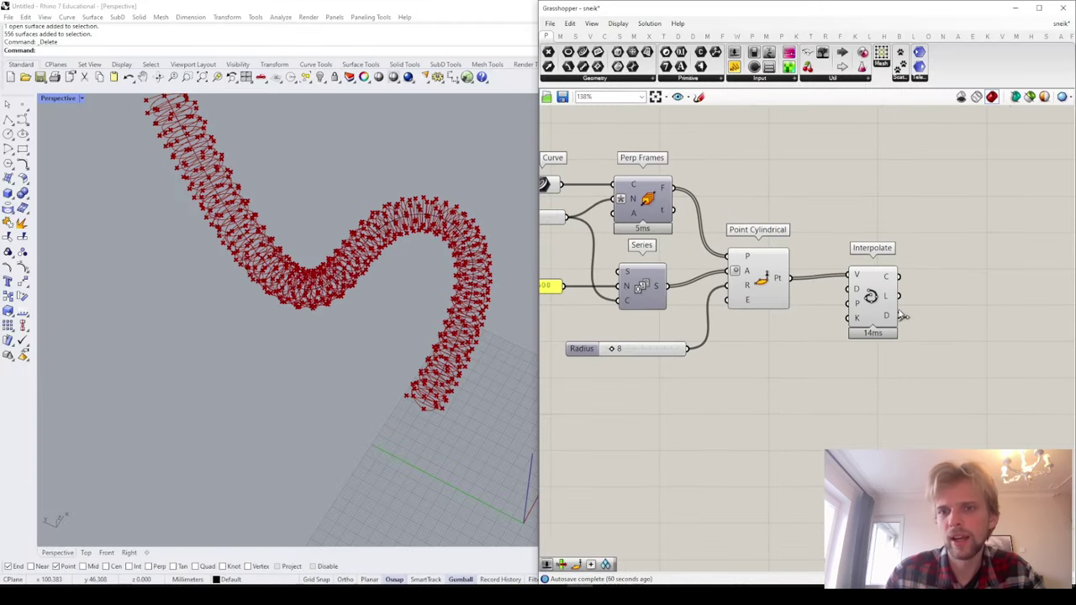
left_click_drag(883, 304, 885, 345)
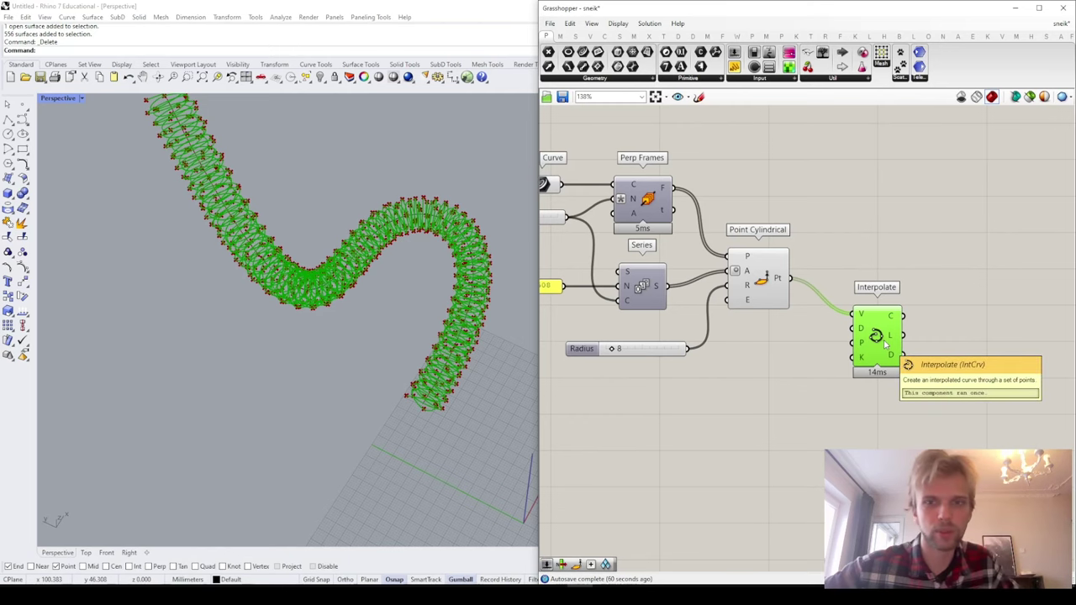
key("Delete")
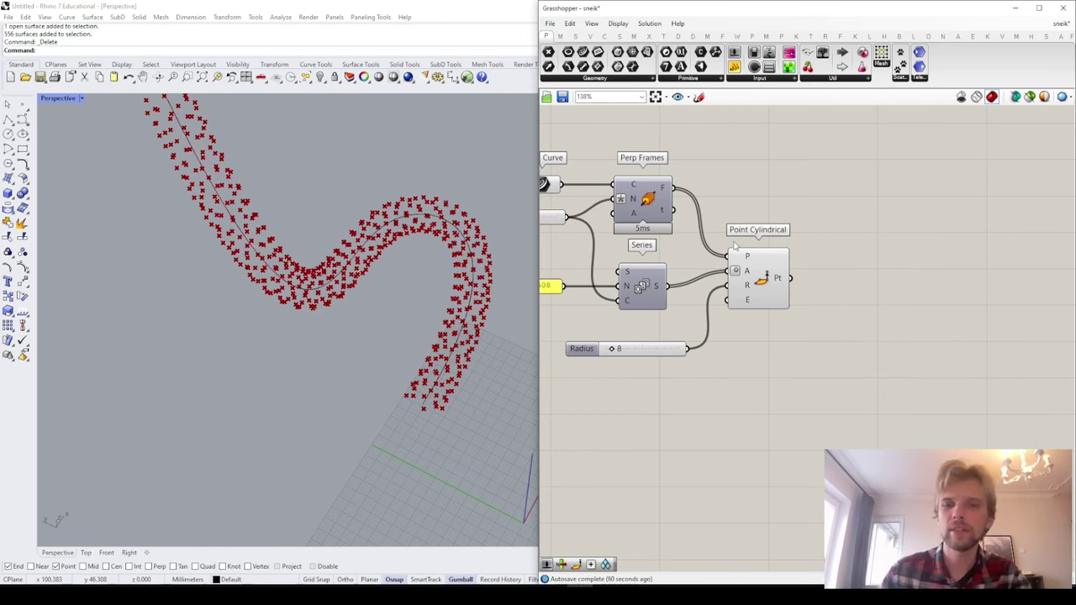
Step: Reposition Point Cylindrical farther from Series and move the Radius slider up beneath Series to tidy the wiring
left_click_drag(761, 271, 790, 285)
left_click(680, 331)
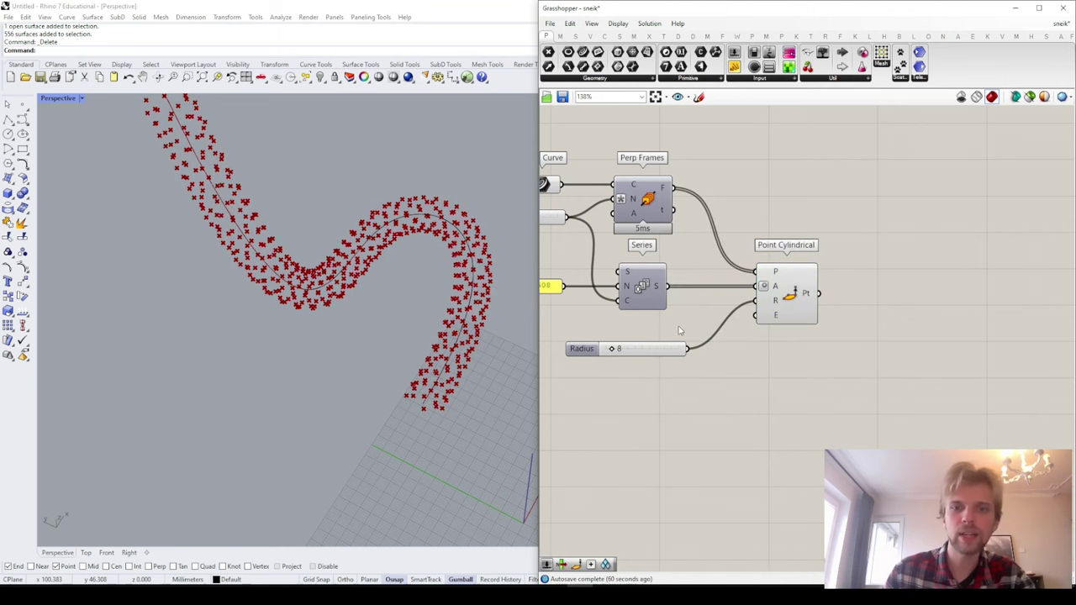
left_click_drag(654, 349, 658, 326)
left_click(687, 393)
Step: Add a panel containing the Fibonacci numbers 1 2 3 5 8 13 21 and place it below the Radius slider
scroll(410, 412, "up", 4)
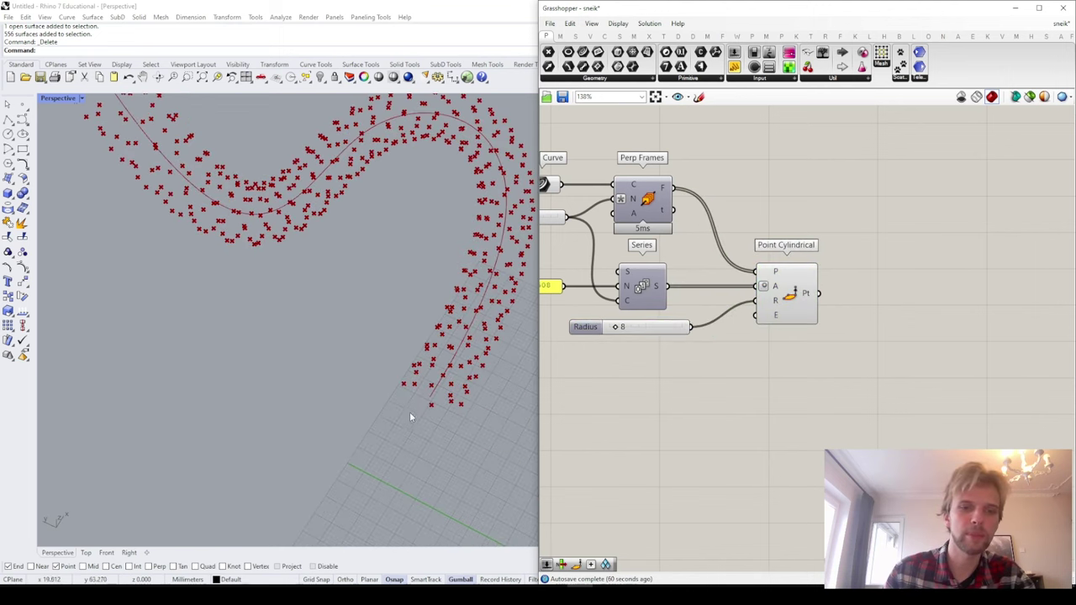
scroll(410, 417, "up", 2)
scroll(419, 392, "down", 6)
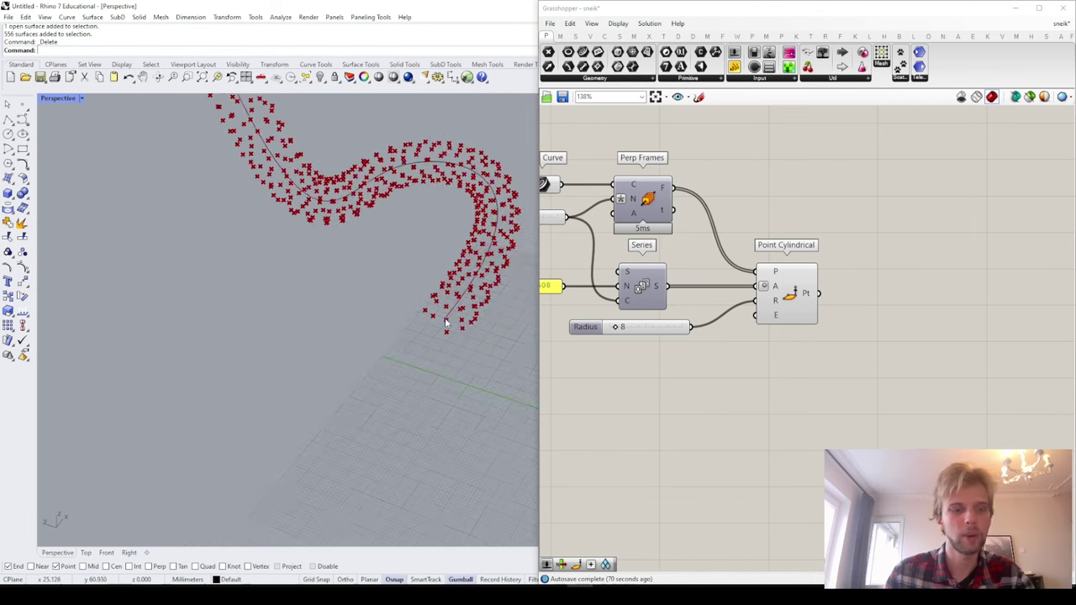
right_click_drag(446, 322, 382, 289)
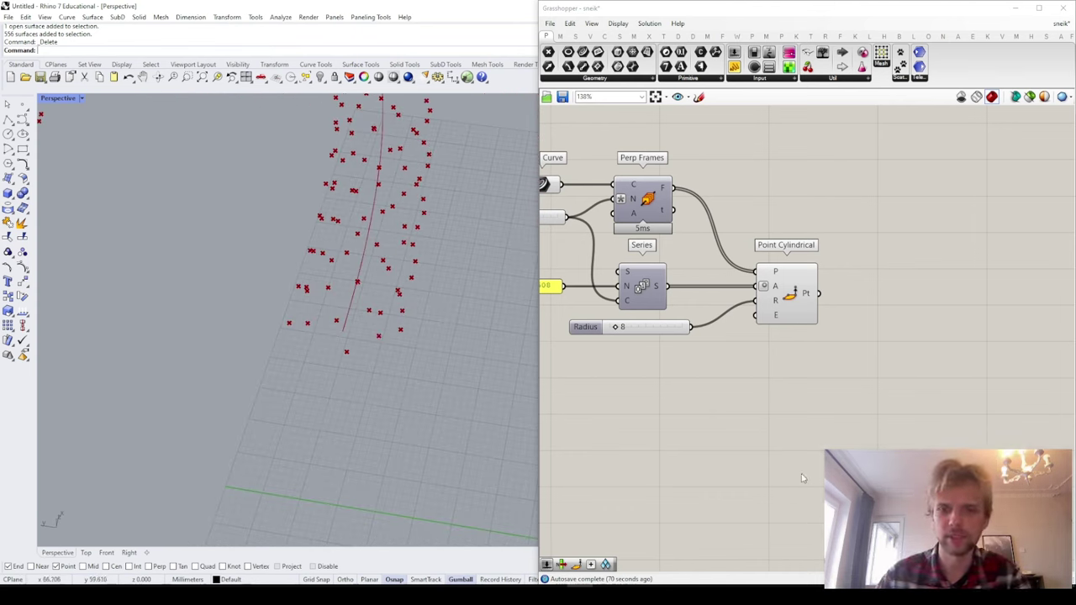
double_click(691, 387)
type("//")
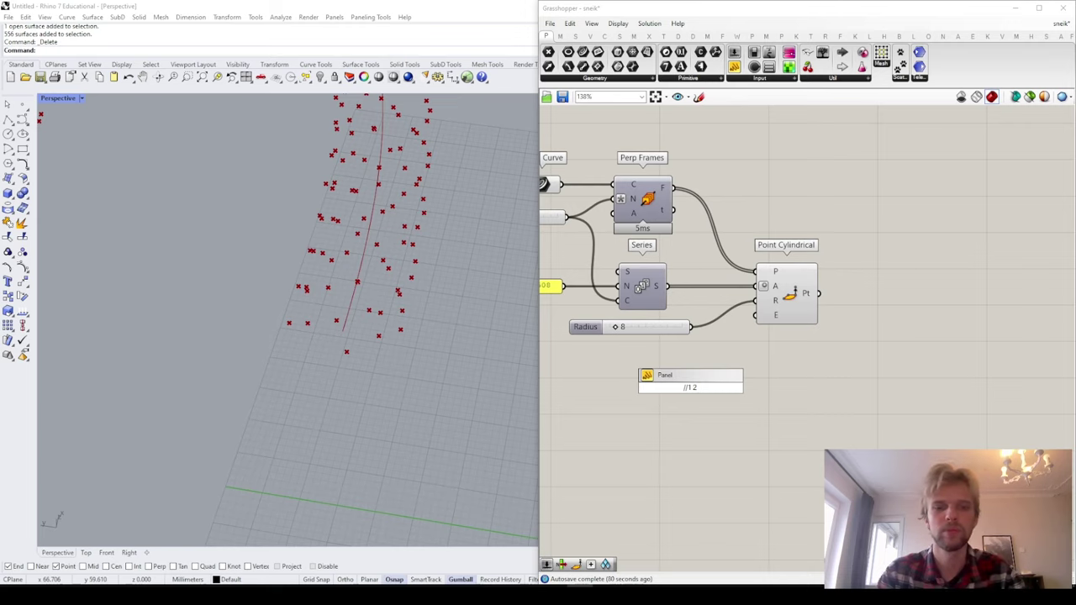
type("1 2")
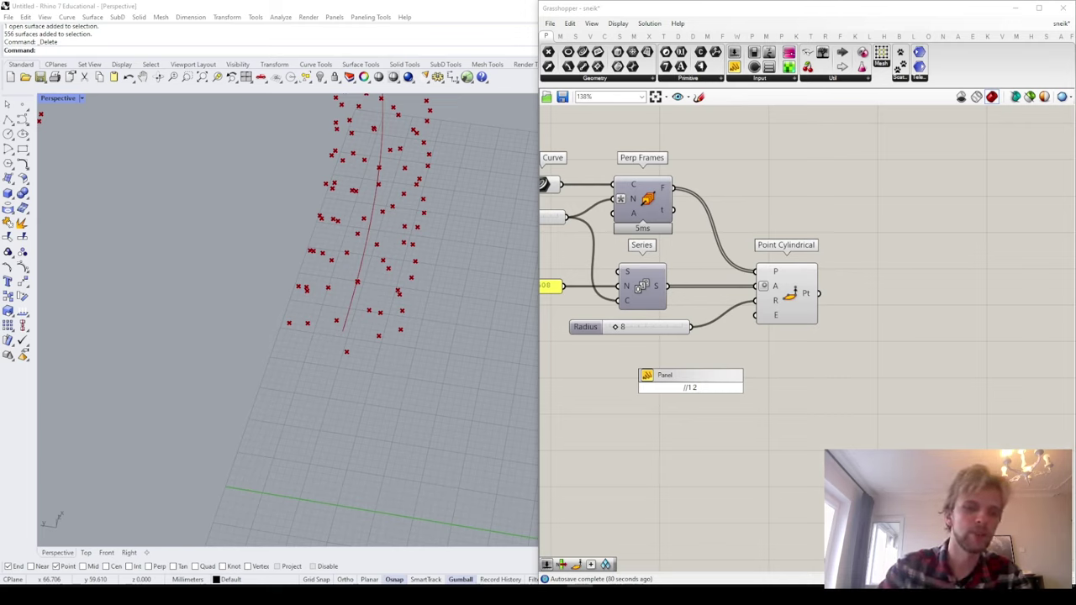
type(" 3")
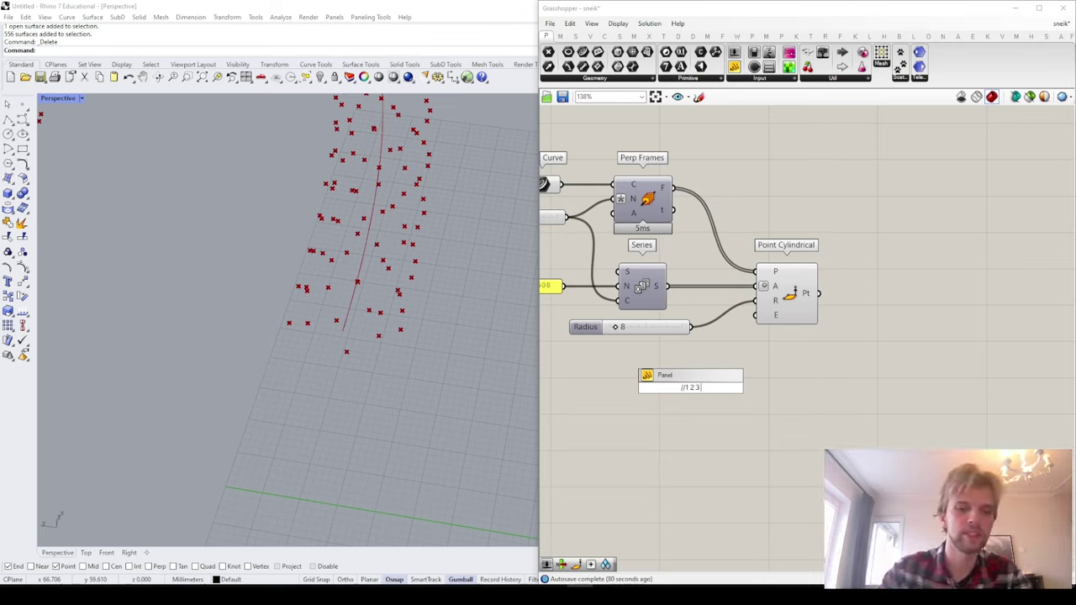
type(" 5")
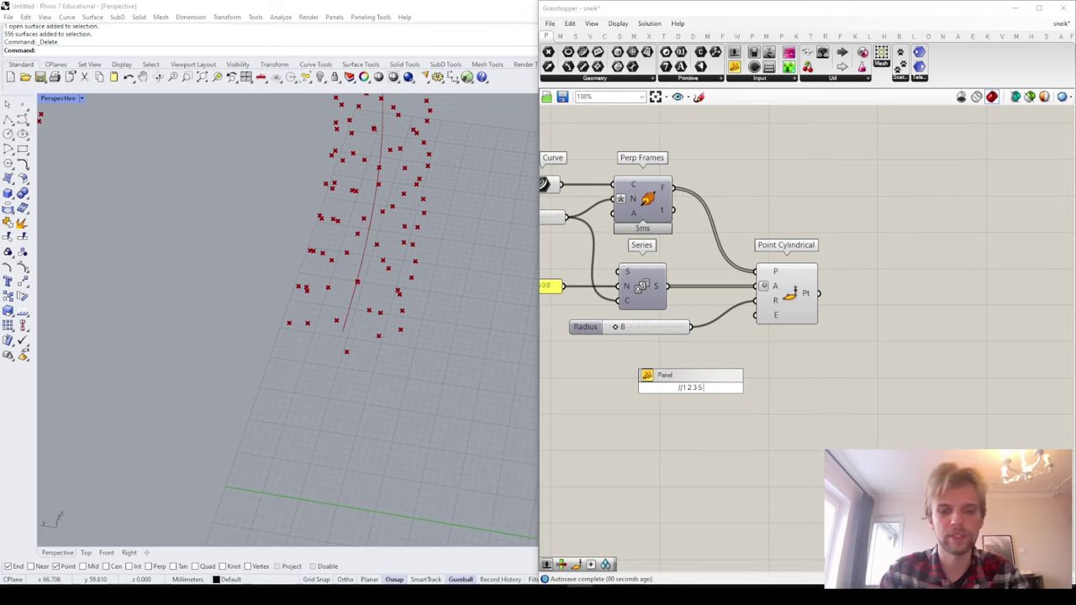
type(" 8")
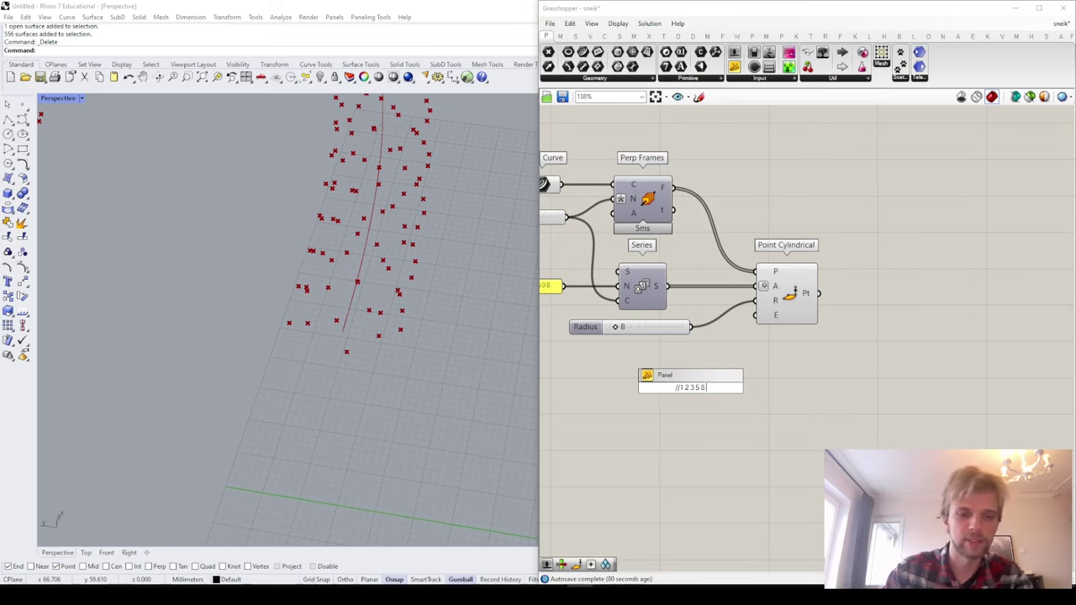
type(" 13")
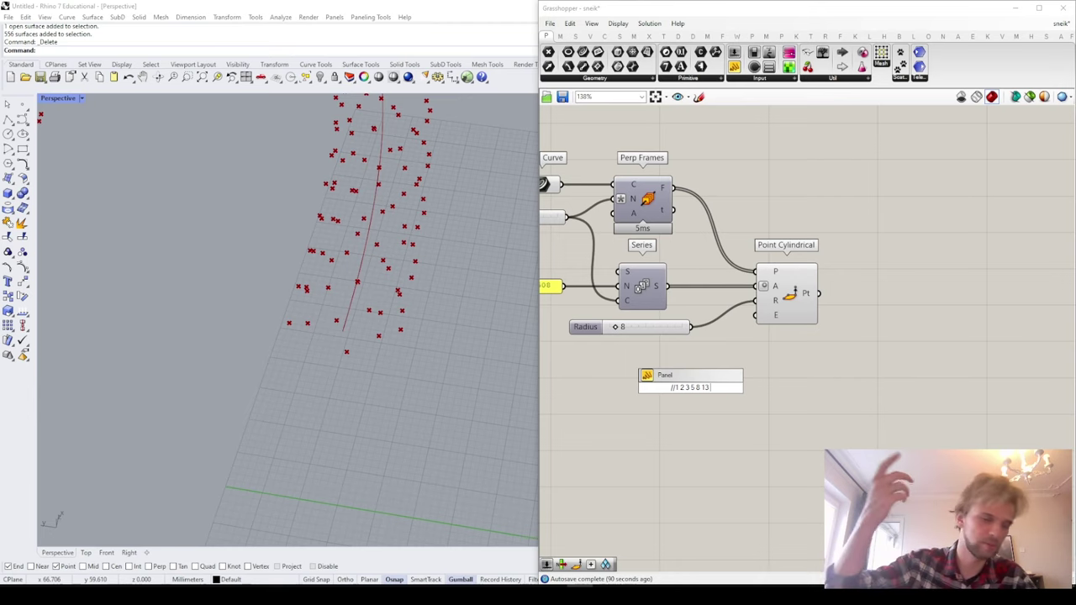
type(" 21")
key("Return")
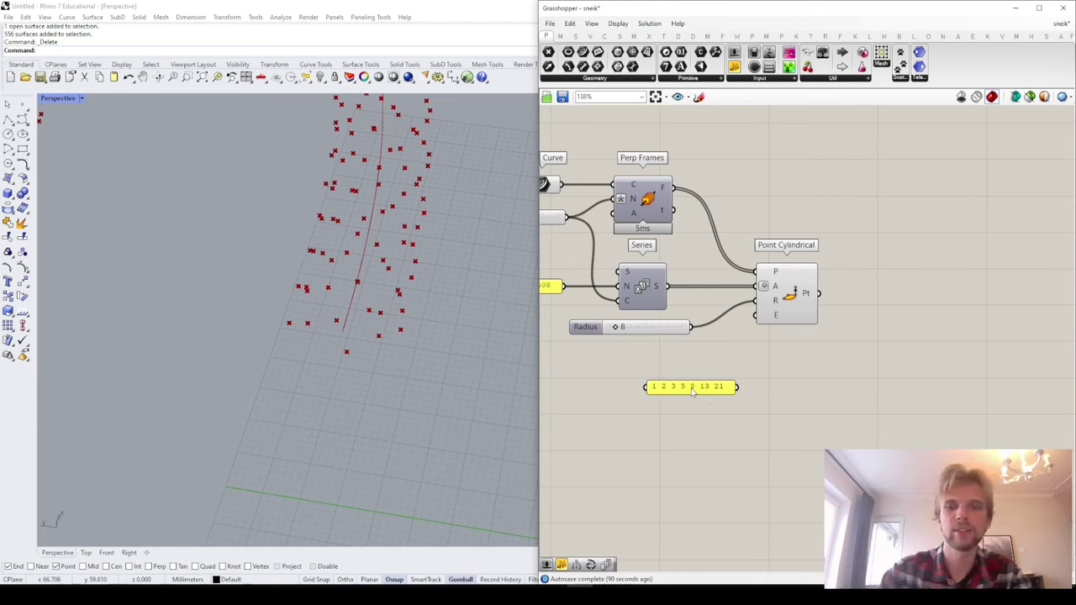
left_click_drag(693, 391, 690, 439)
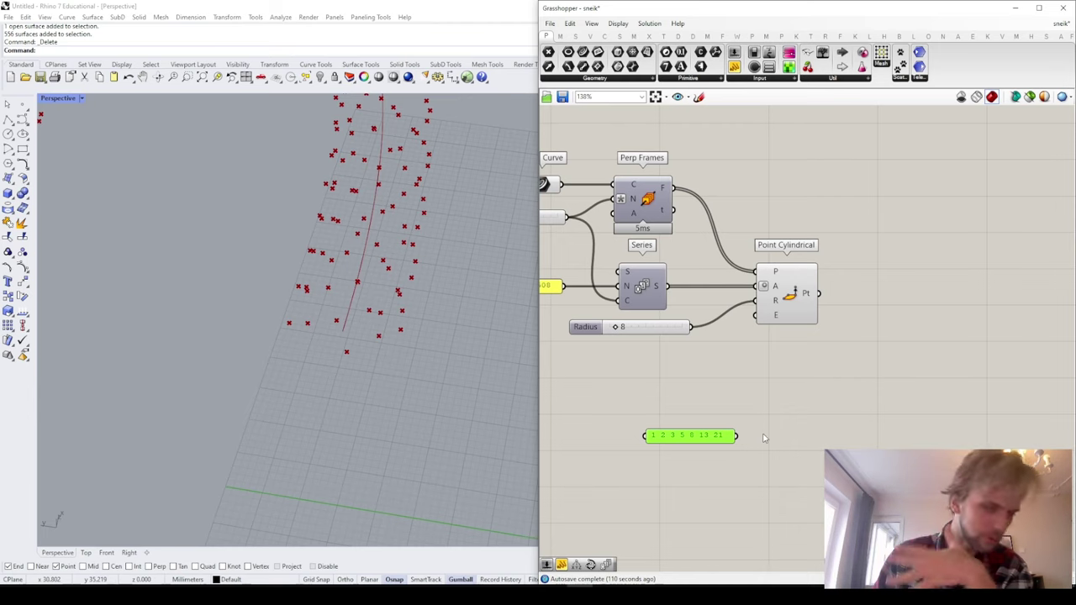
Step: Compare the two Integer sliders in the upper definition with the Fibonacci numbers in the panel
scroll(763, 437, "down", 5)
right_click_drag(790, 265, 774, 350)
right_click_drag(975, 425, 820, 389)
scroll(589, 296, "up", 7)
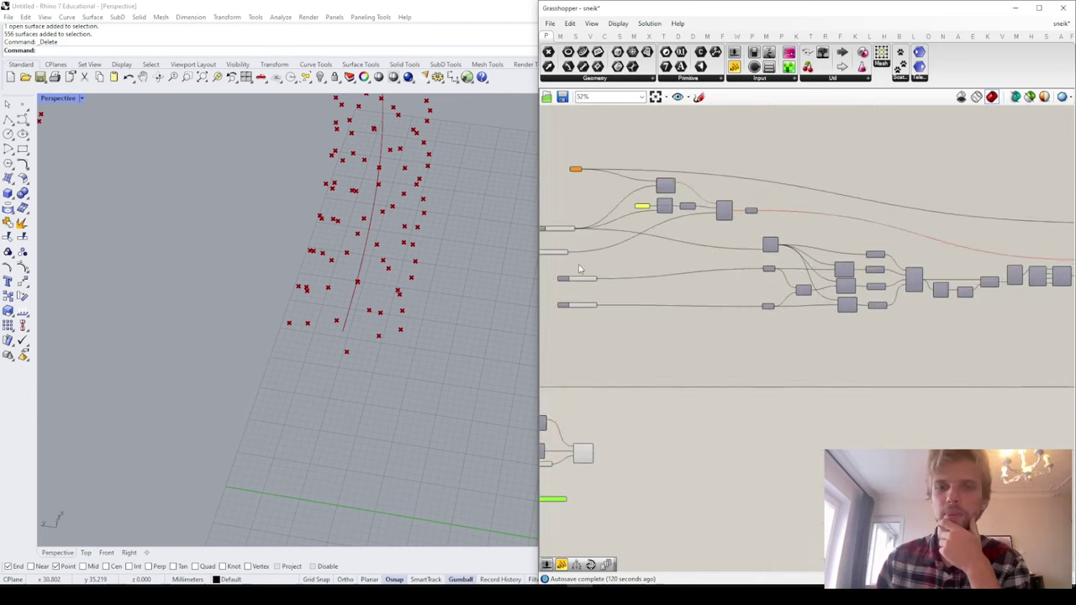
right_click_drag(635, 327, 738, 312)
left_click_drag(749, 211, 690, 413)
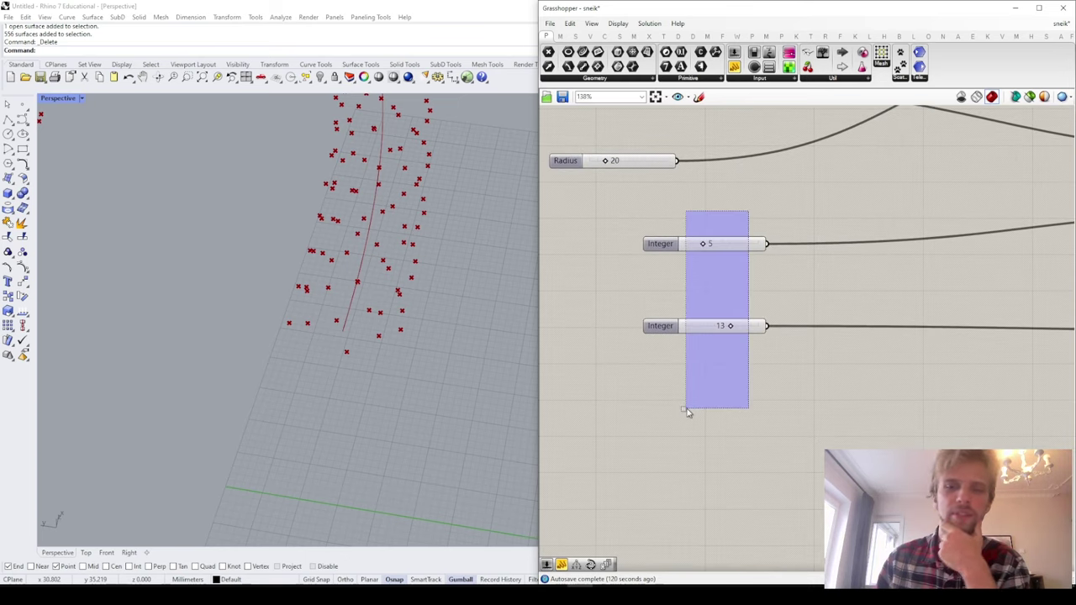
scroll(665, 425, "down", 5)
right_click_drag(664, 425, 686, 249)
scroll(702, 402, "up", 8)
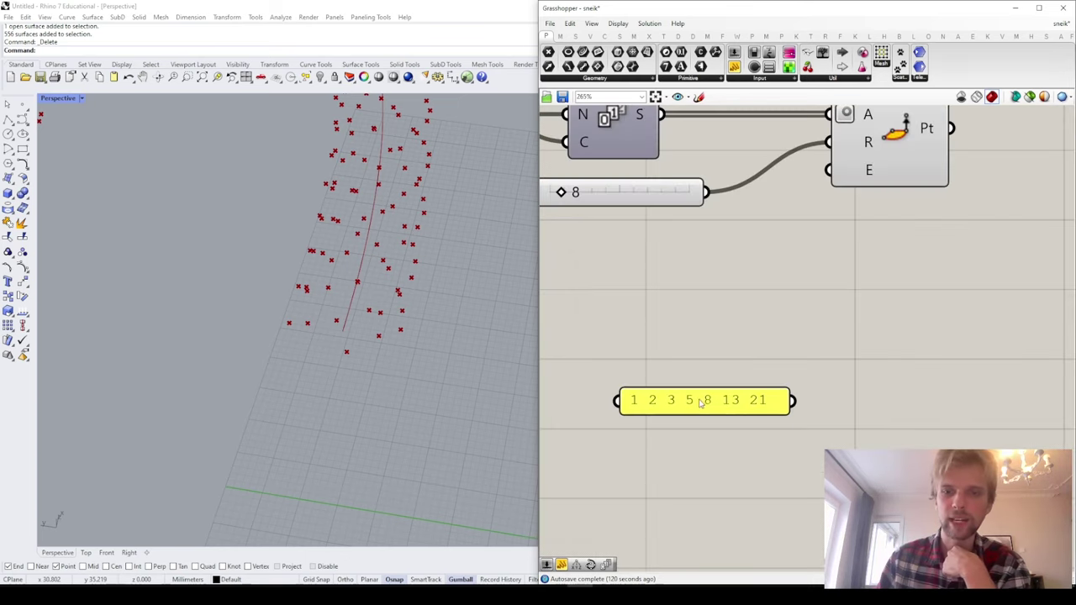
Step: Move the upper definition's two Integer sliders next to the Integer parameters they feed and examine their links to Addition and Shift List
scroll(702, 387, "down", 7)
right_click_drag(814, 137, 766, 293)
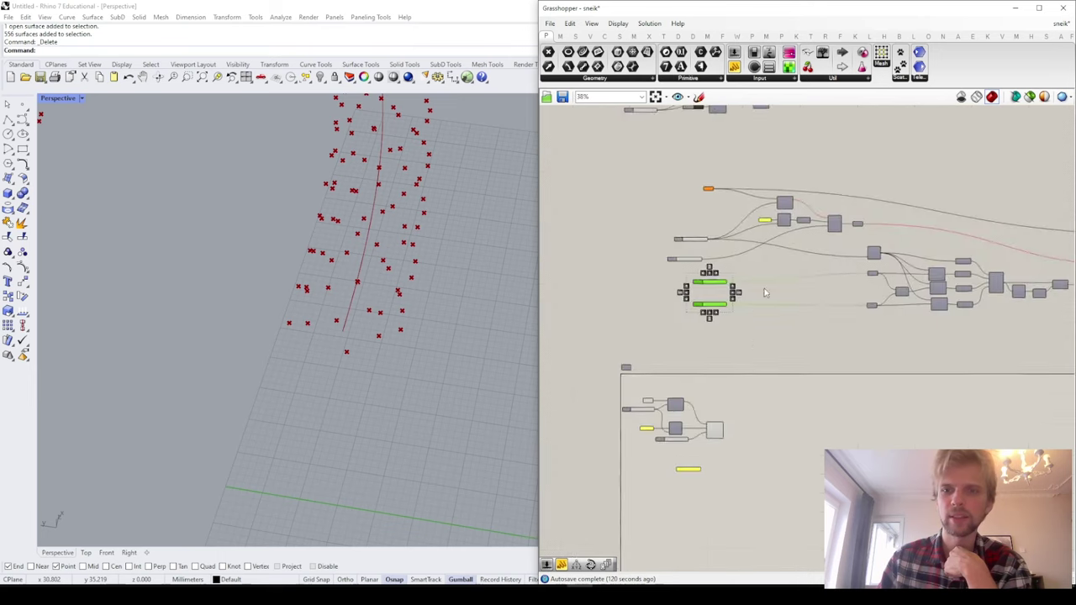
scroll(766, 293, "up", 3)
left_click(804, 375)
scroll(805, 376, "up", 2)
left_click_drag(663, 326, 754, 334)
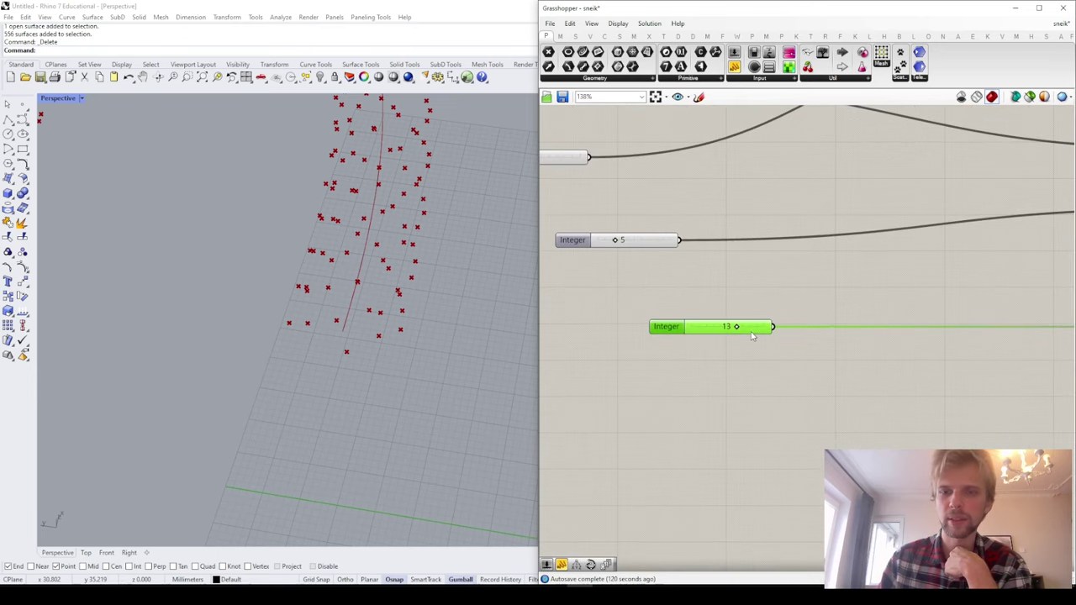
scroll(855, 346, "down", 5)
scroll(933, 328, "up", 3)
right_click_drag(941, 329, 917, 328)
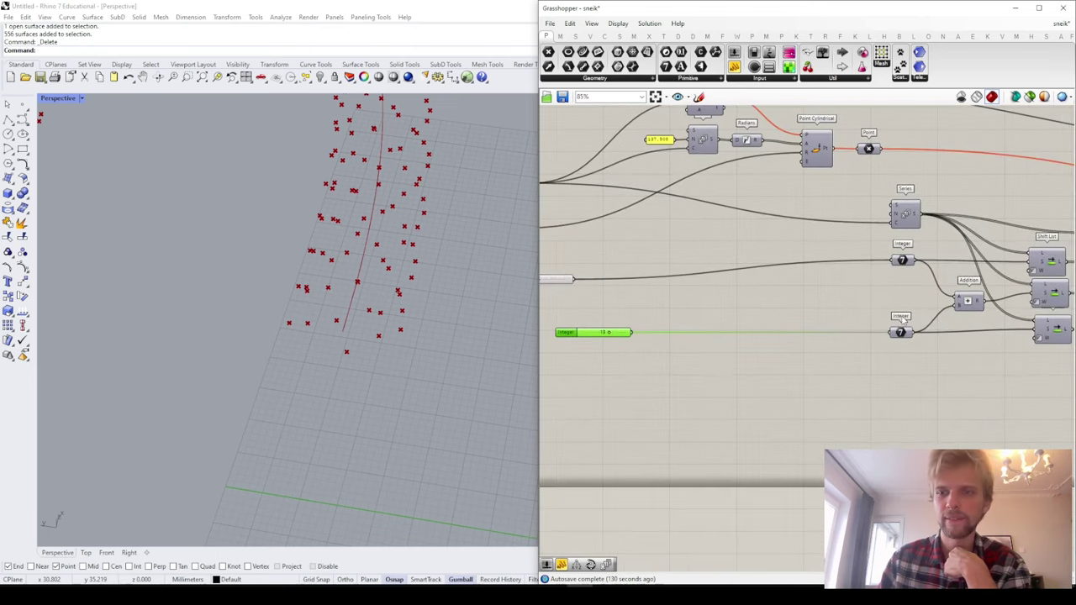
scroll(916, 328, "down", 1)
left_click_drag(610, 287, 850, 269)
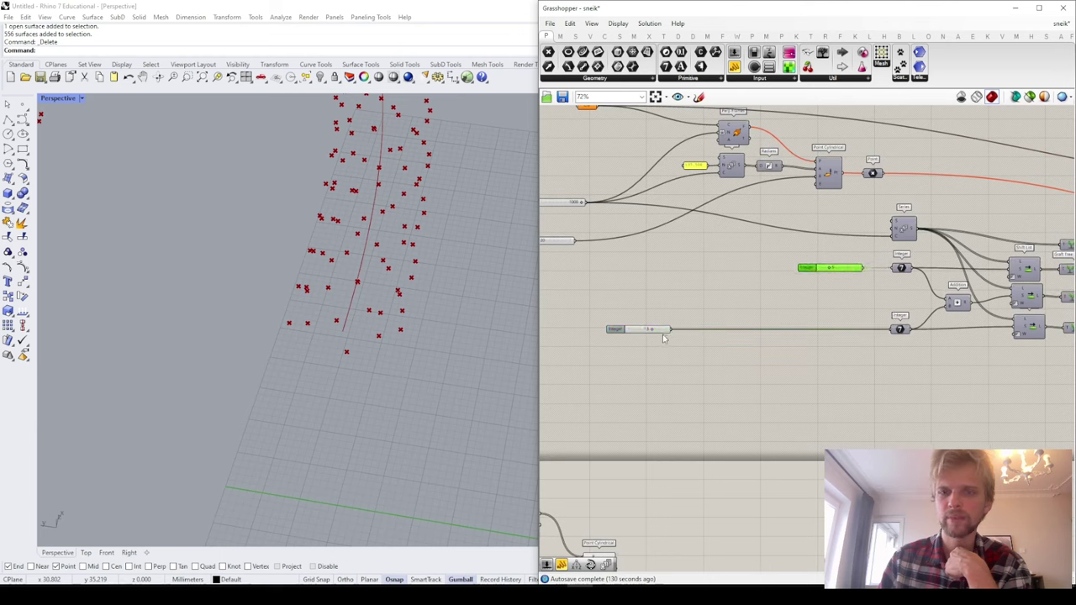
left_click_drag(663, 330, 852, 332)
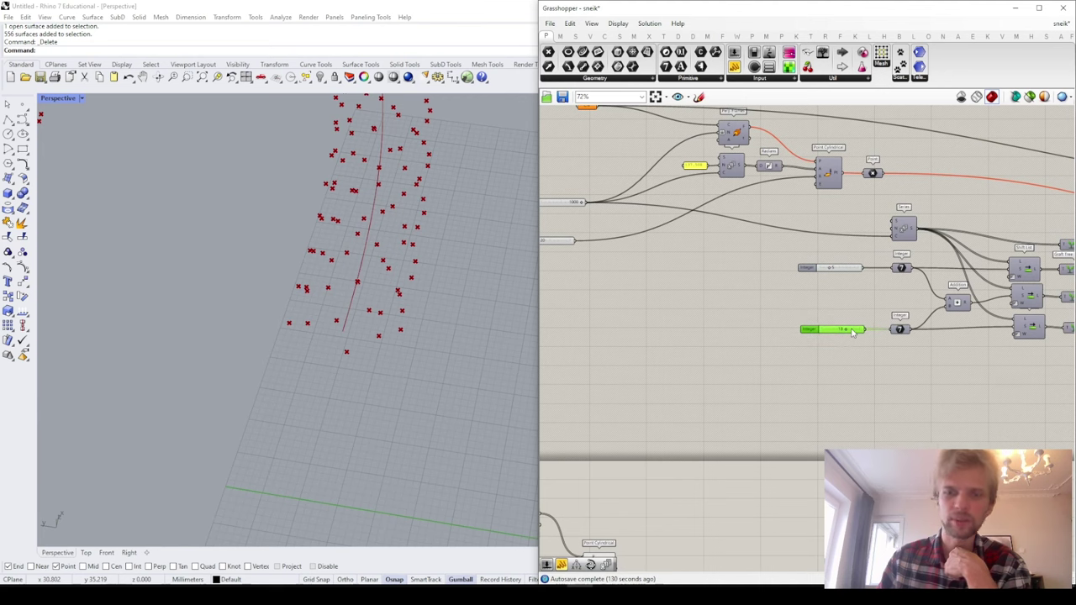
scroll(976, 352, "up", 2)
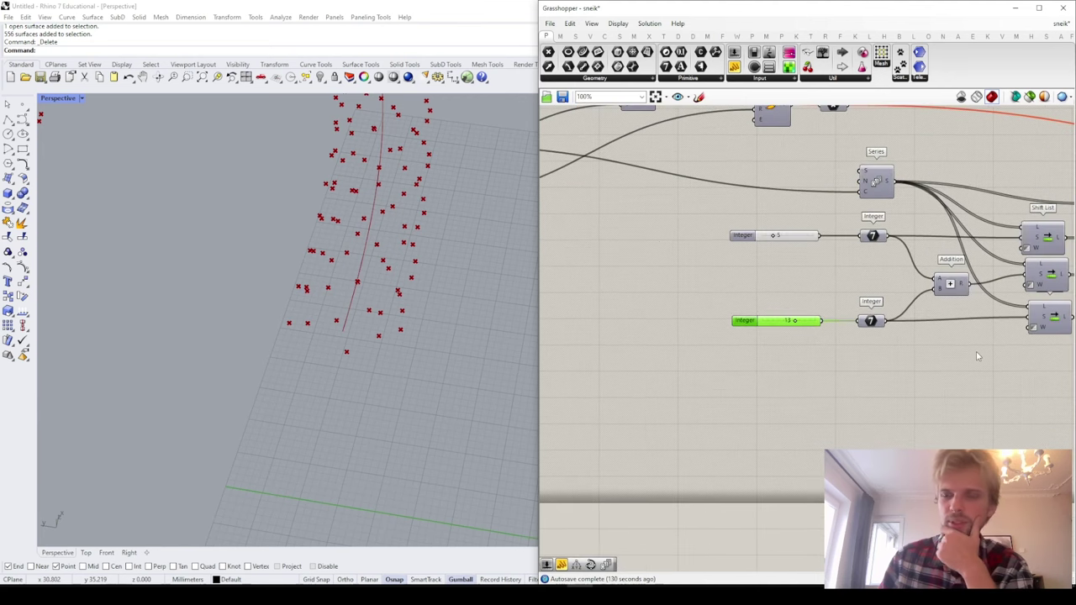
right_click_drag(976, 351, 877, 386)
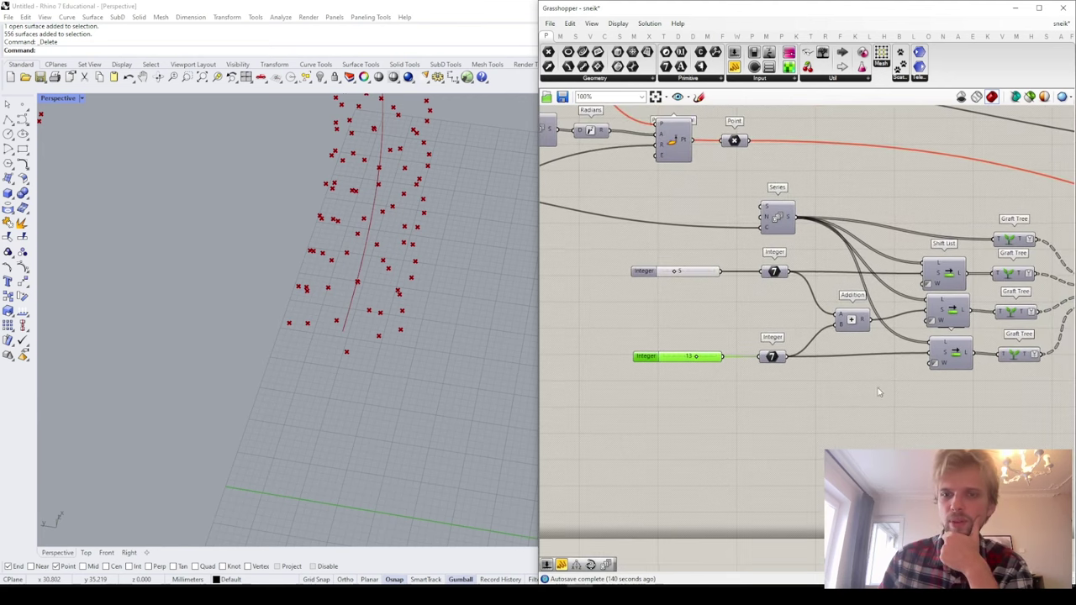
scroll(697, 375, "up", 1)
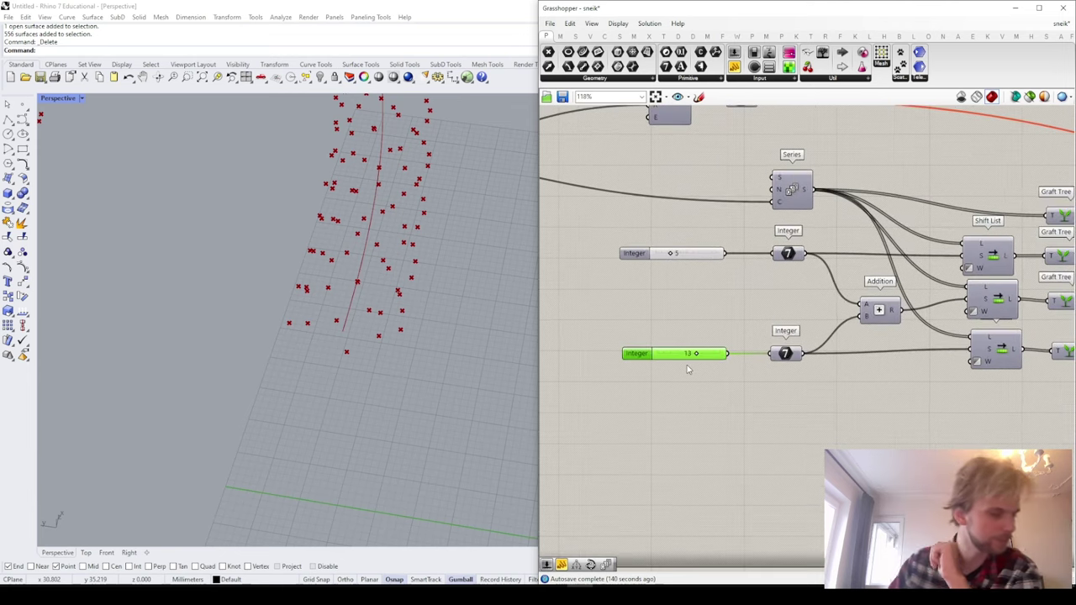
Step: Add two number sliders set to 5 and 13 below Point Cylindrical and align them under each other
scroll(802, 329, "down", 7)
scroll(652, 442, "up", 5)
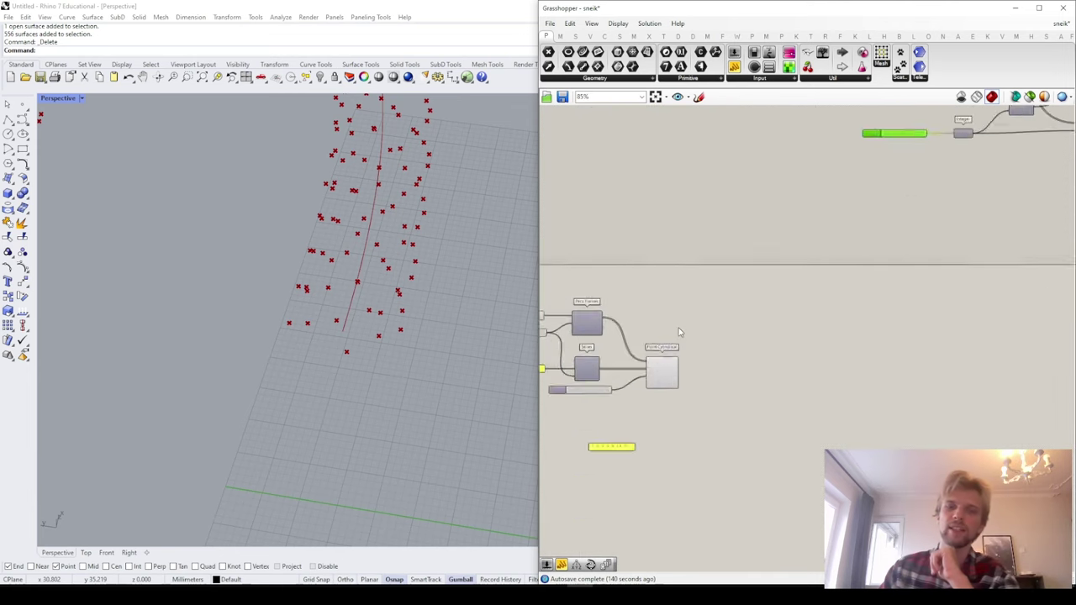
scroll(738, 445, "up", 3)
double_click(756, 436)
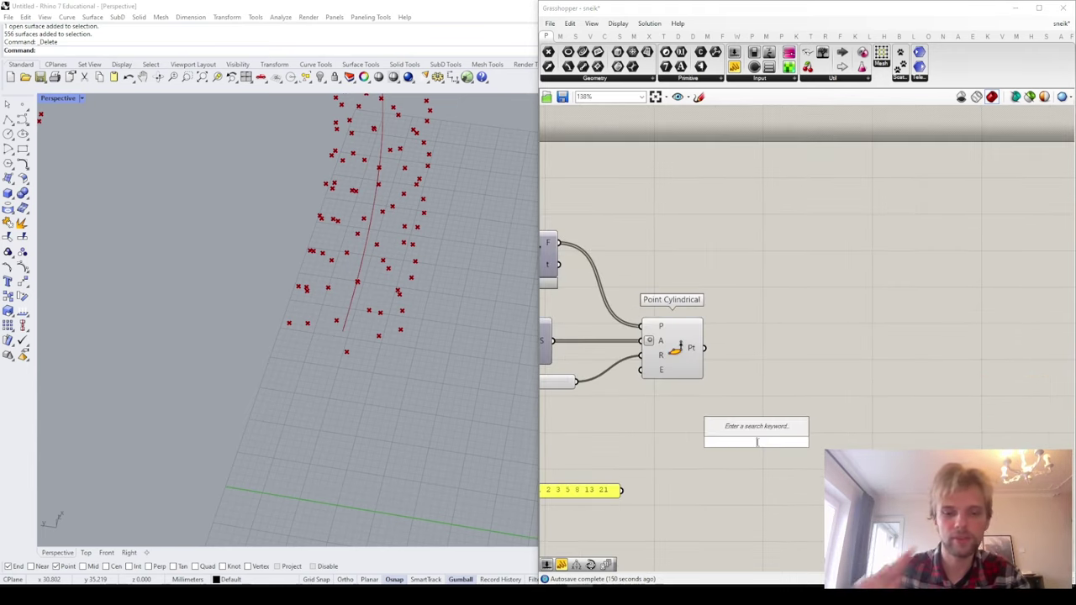
type("5")
key("Return")
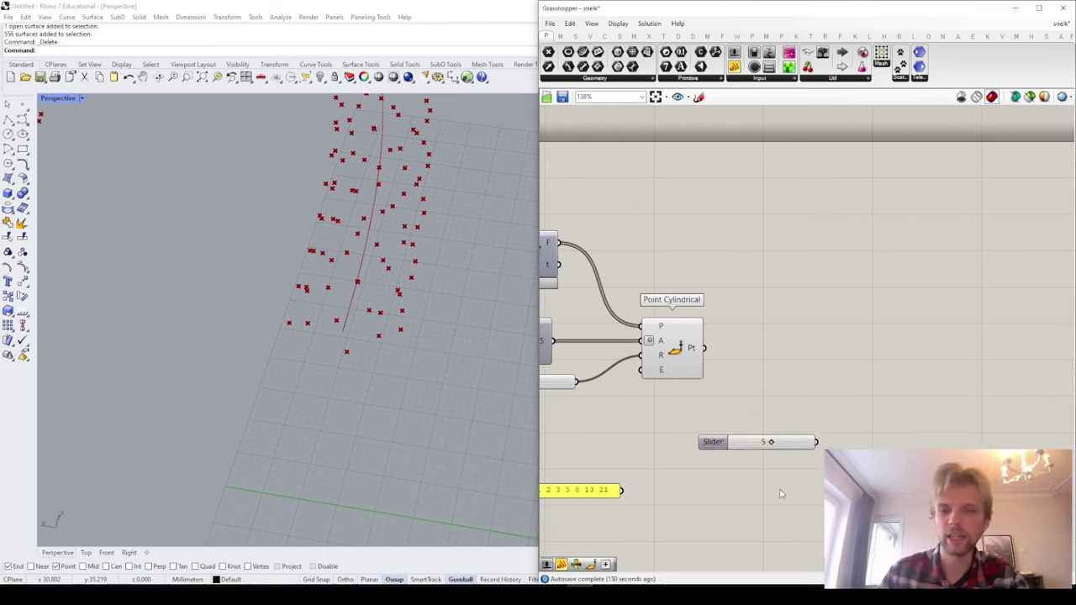
double_click(754, 482)
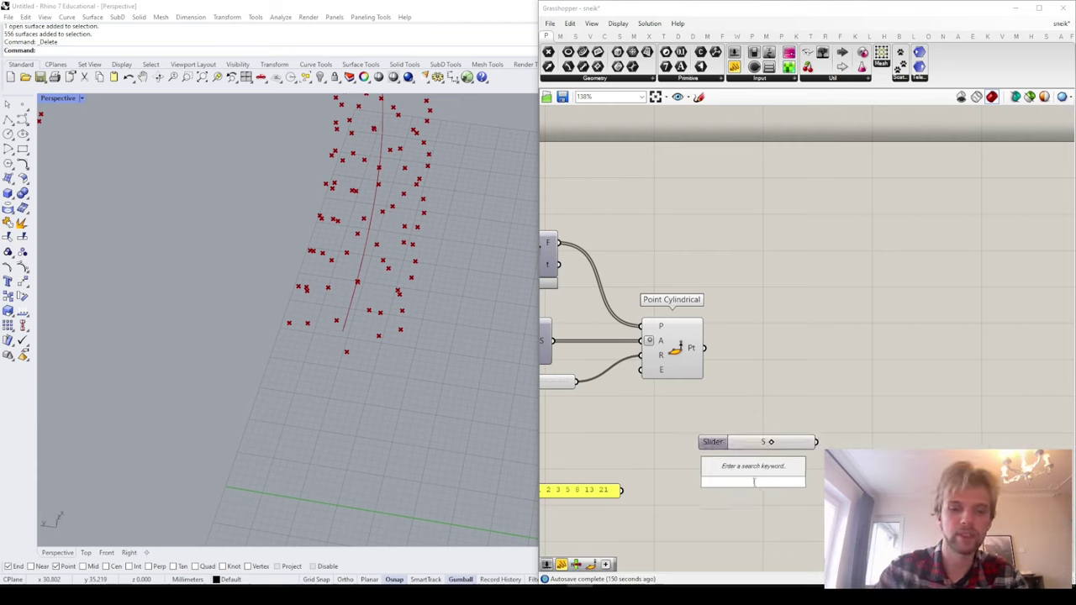
type("13")
key("Return")
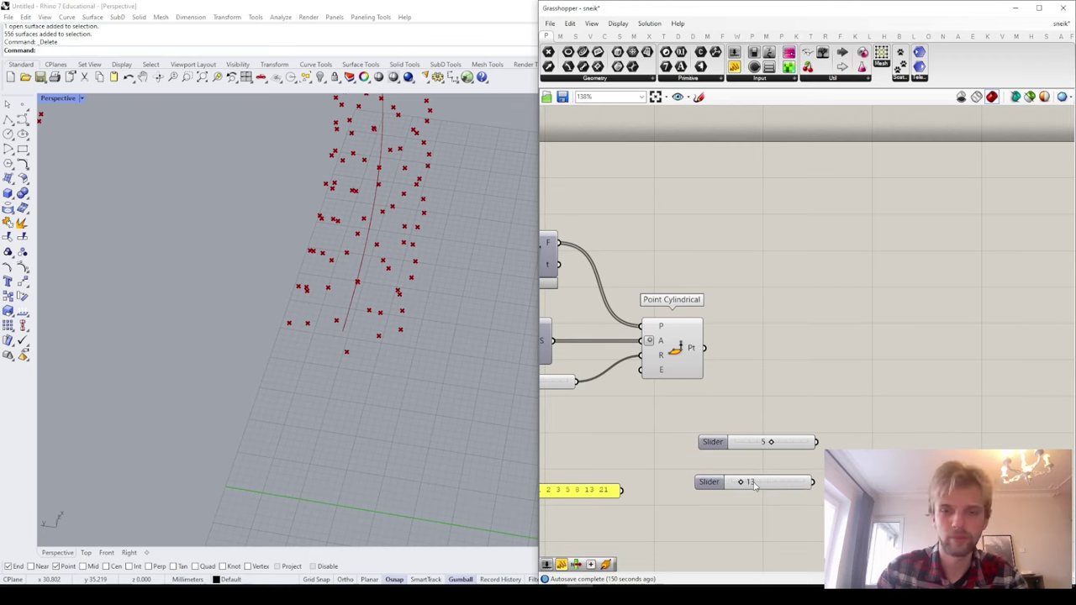
left_click(762, 487)
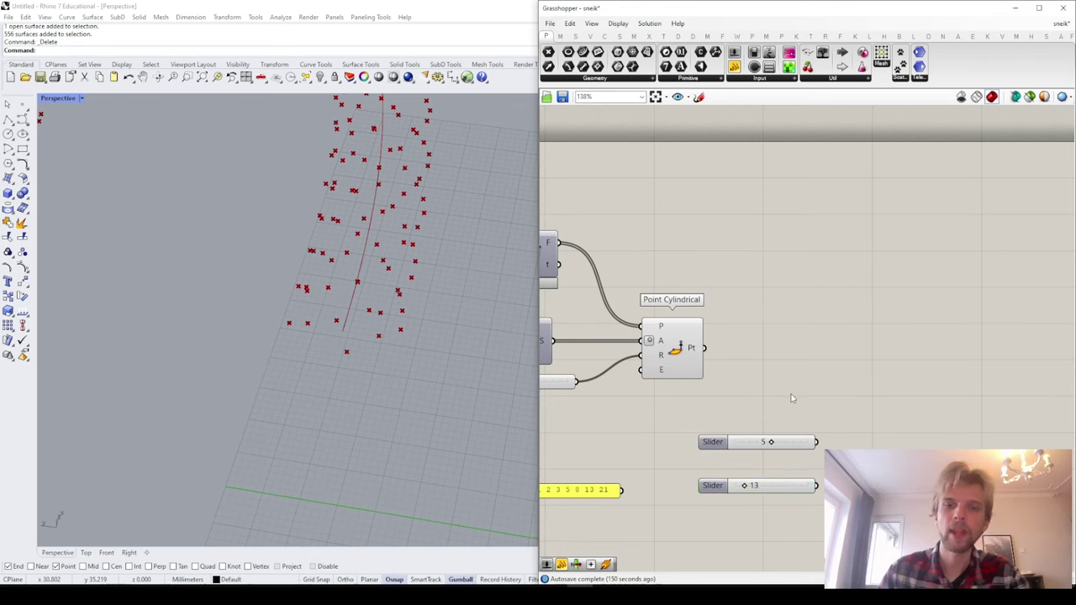
Step: Shift the 5 and 13 sliders together slightly farther from Point Cylindrical
scroll(793, 400, "down", 2)
left_click_drag(782, 413, 828, 505)
left_click_drag(807, 447, 817, 464)
left_click(827, 417)
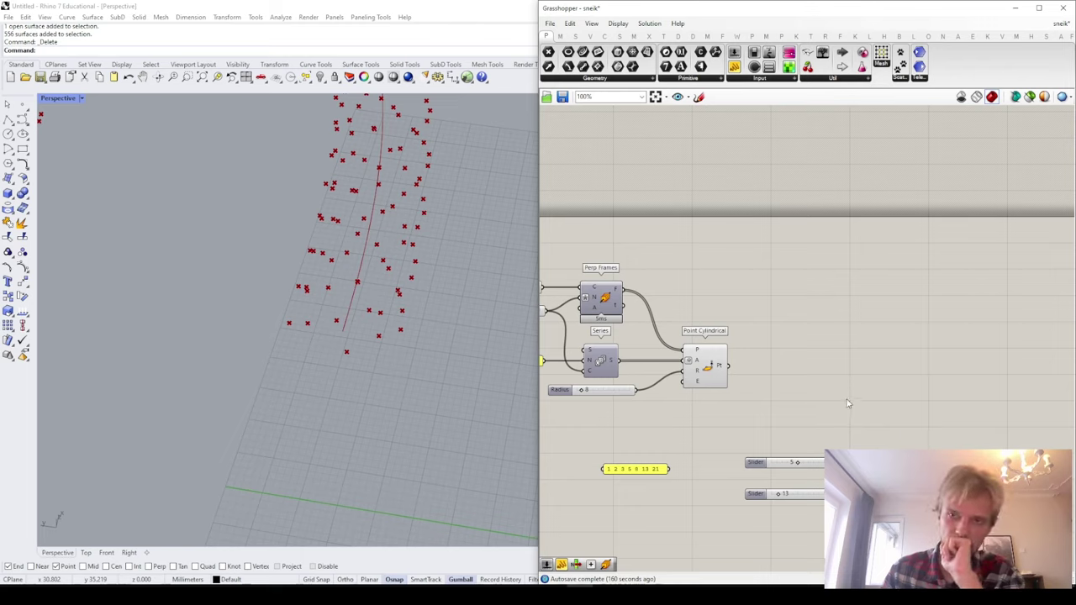
Step: Add a List Item component beyond Point Cylindrical and feed the cylindrical points into its list input
double_click(848, 403)
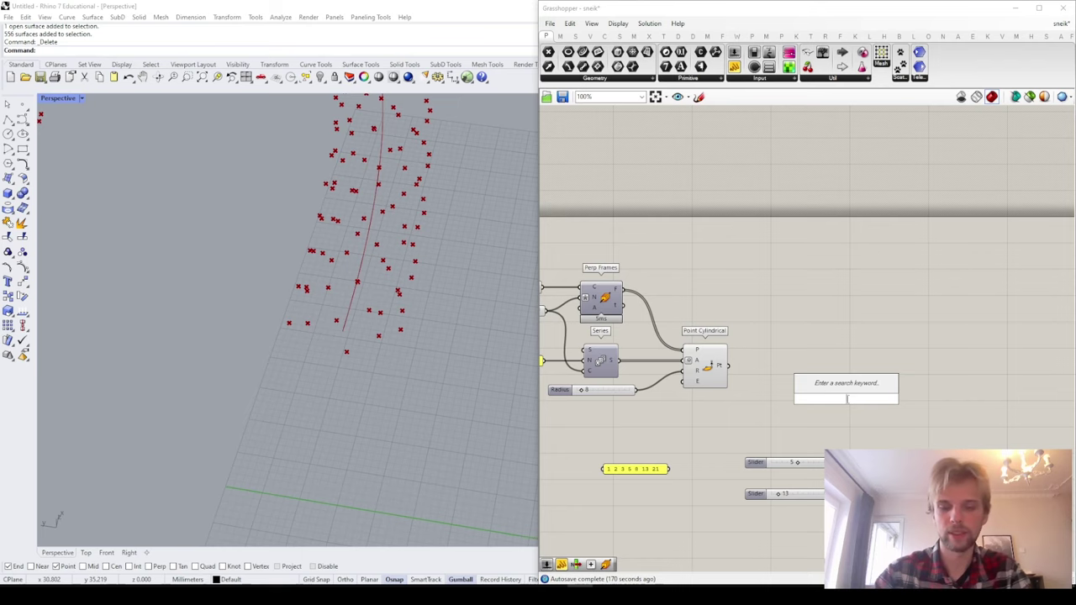
type("list item")
key("Return")
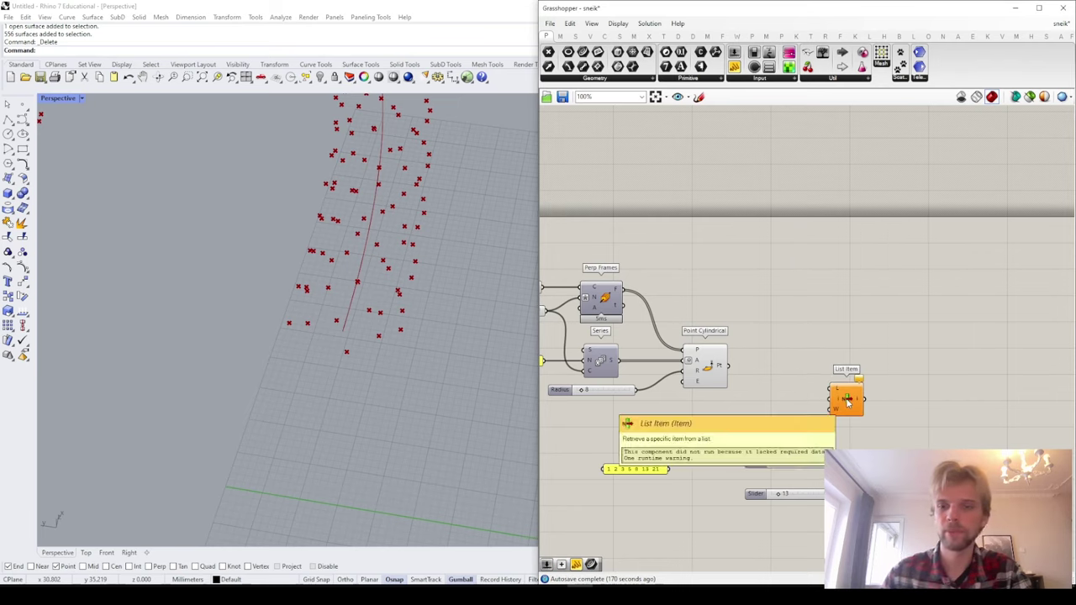
left_click_drag(729, 366, 882, 348)
left_click(875, 444)
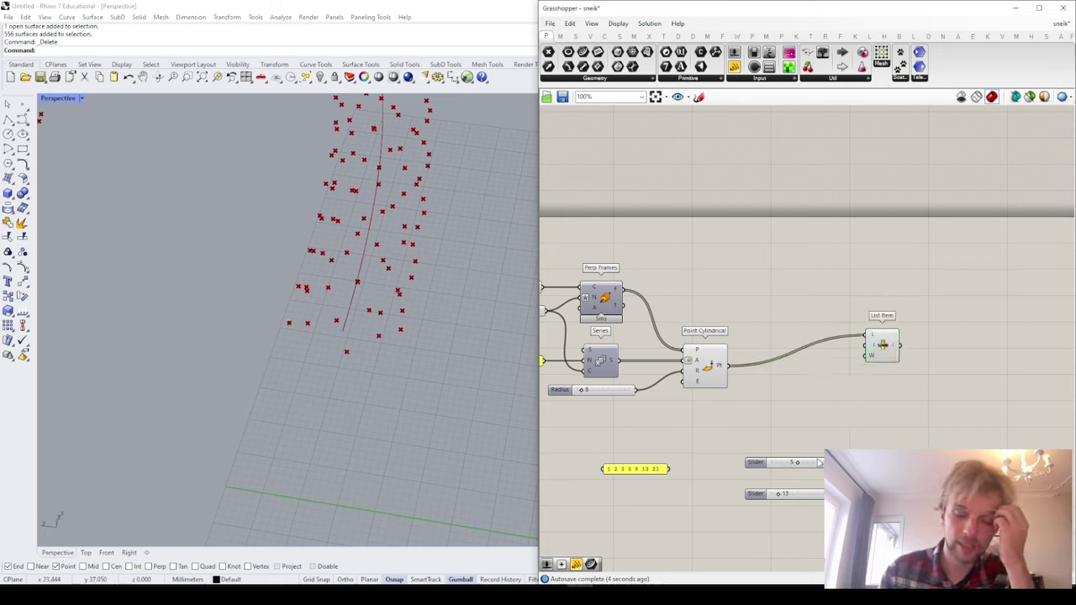
Step: Duplicate List Item below the original and connect the repositioned 5 slider to the copy's index input
left_click_drag(795, 463, 775, 449)
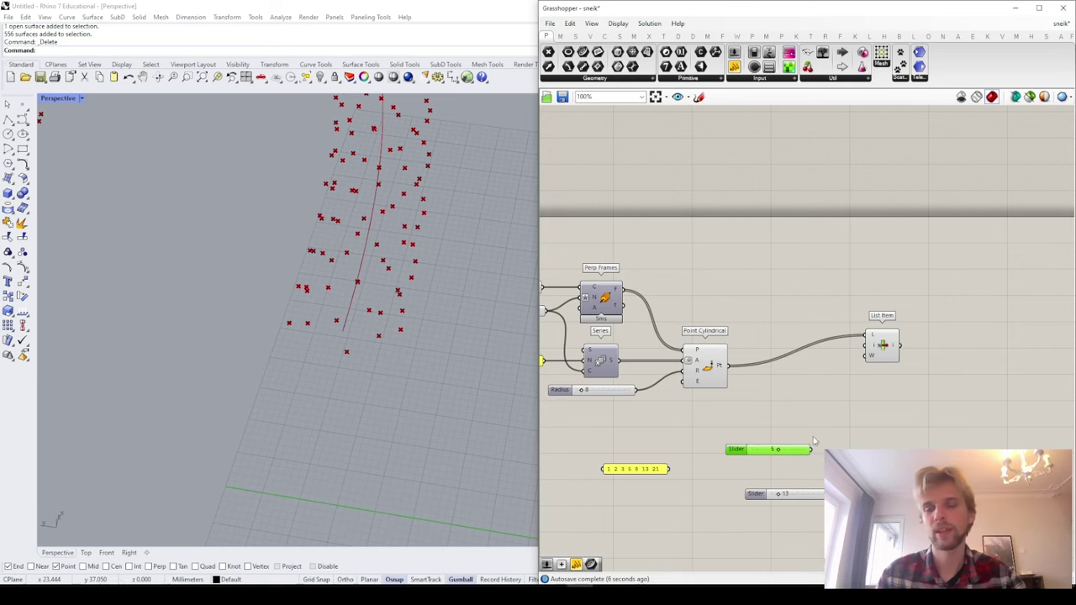
left_click(881, 353)
left_click_drag(881, 353, 891, 410, "alt")
left_click_drag(813, 449, 875, 402)
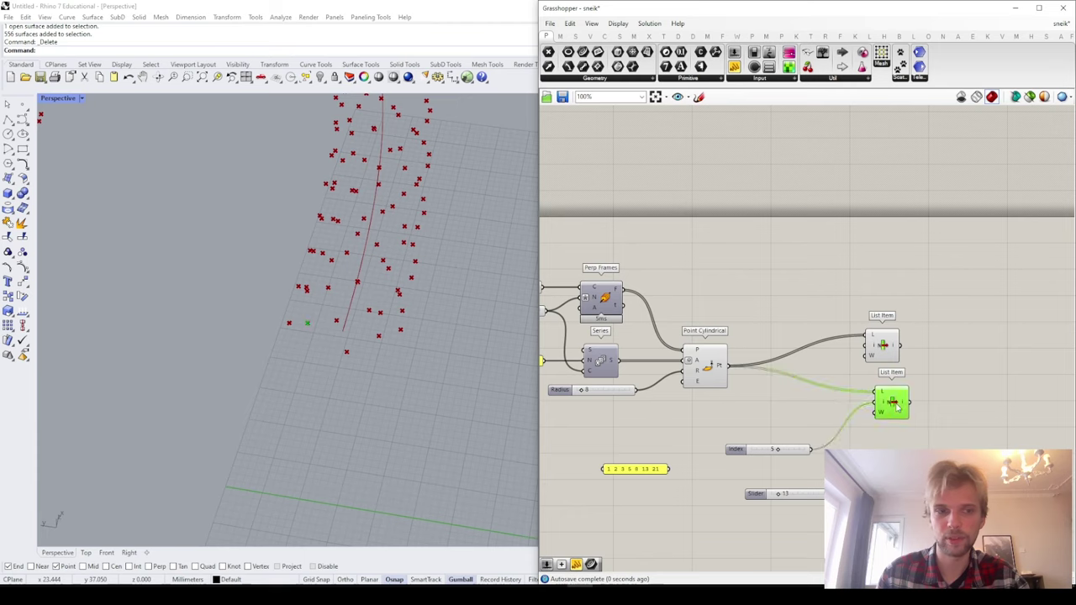
Step: Place the 5 slider beside the second List Item, duplicate List Item below it and connect the 13 slider to the copy's index
left_click_drag(797, 450, 818, 404)
left_click(833, 458)
mouse_move(924, 462)
left_mouse_down()
mouse_move(841, 406)
mouse_move(877, 396)
mouse_move(897, 410)
mouse_move(911, 469)
left_mouse_up()
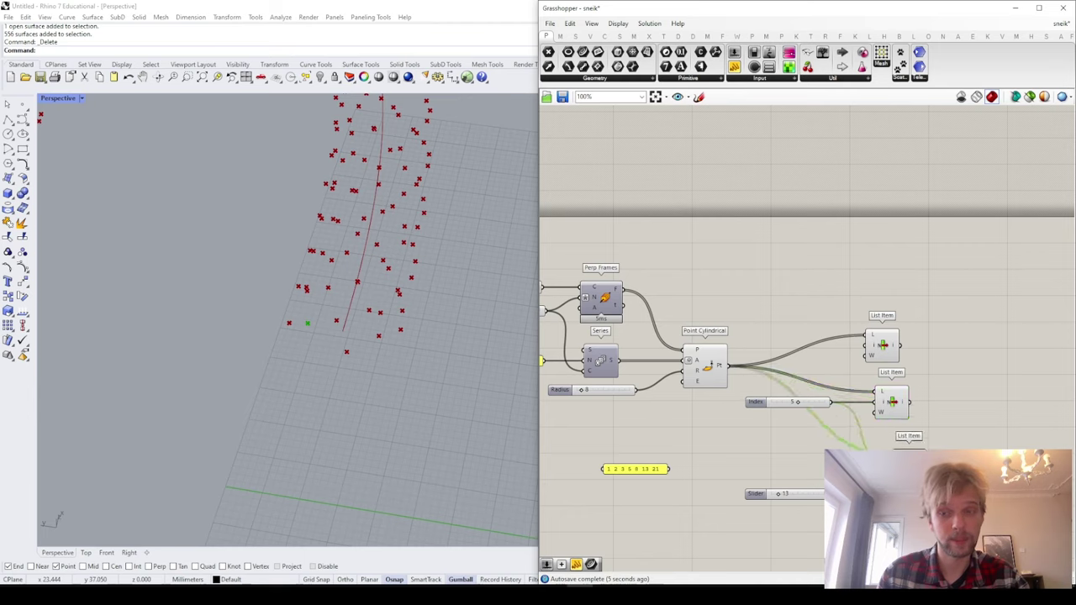
left_click(937, 448)
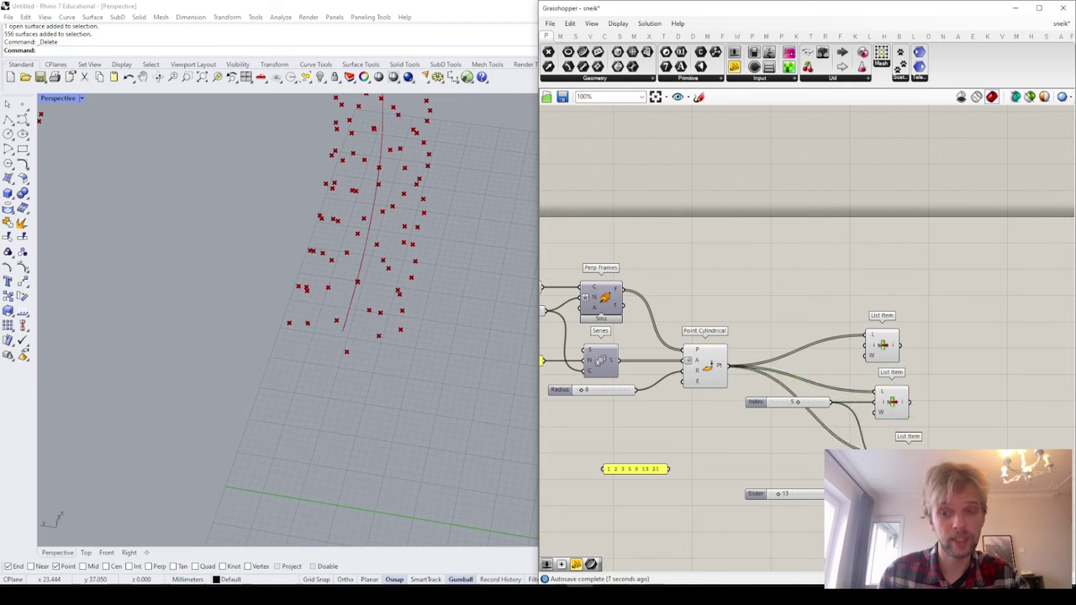
left_click_drag(831, 494, 895, 468)
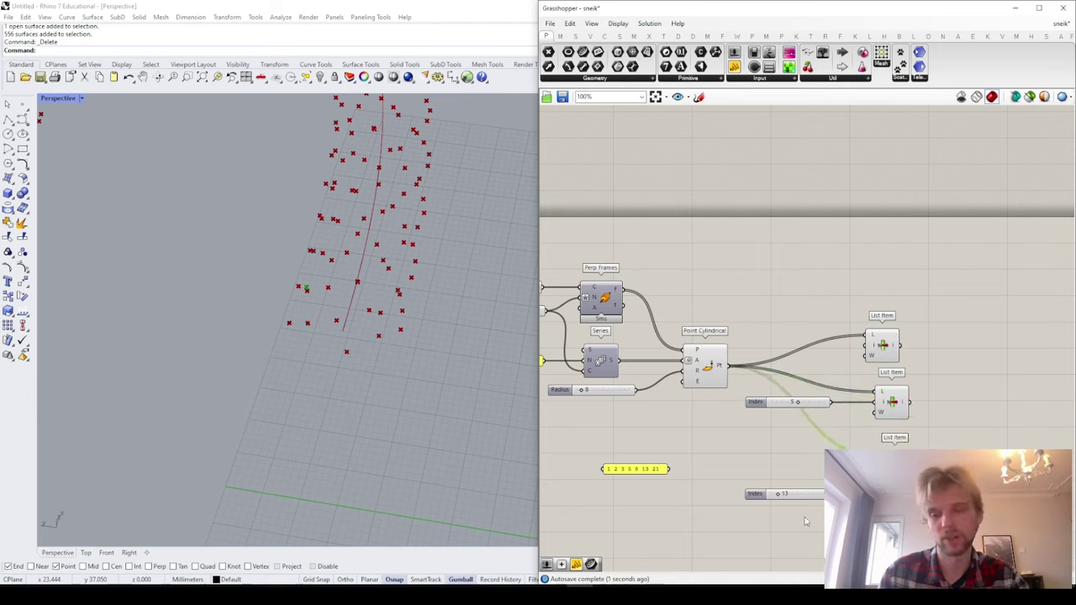
left_click_drag(818, 499, 835, 472)
right_click_drag(873, 496, 832, 475)
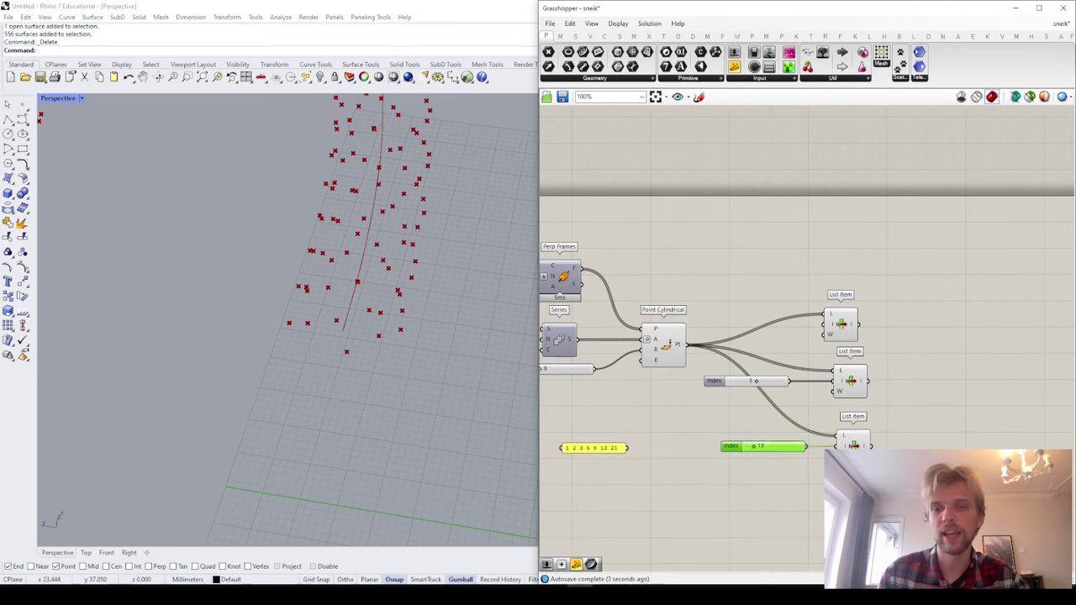
Step: Add an Addition component below the 13 slider and feed the 5 slider into A and the 13 slider into B
double_click(803, 498)
type("+")
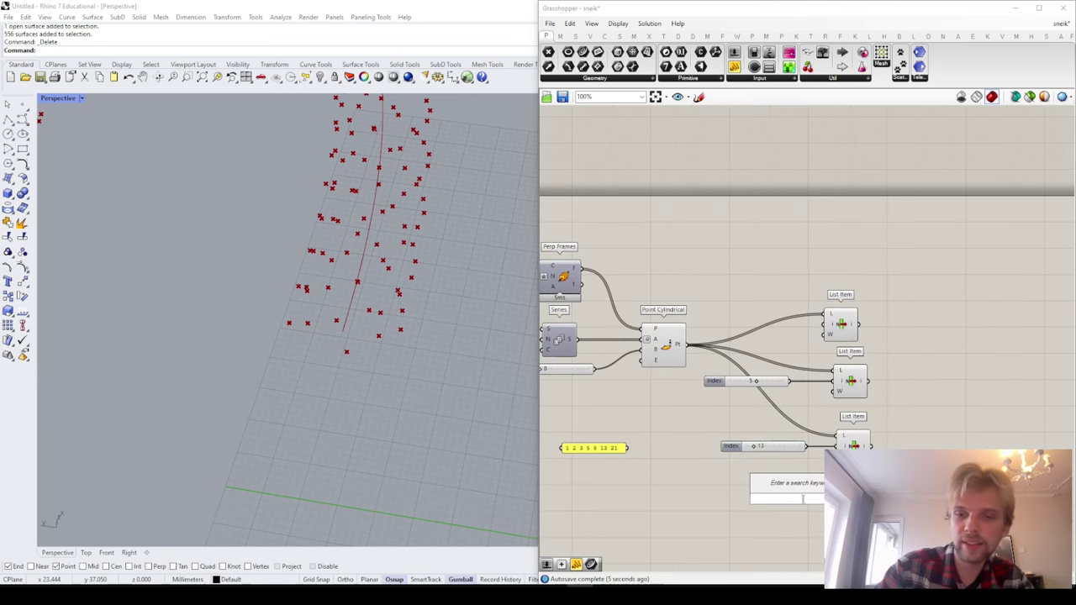
key("Return")
scroll(805, 373, "up", 2)
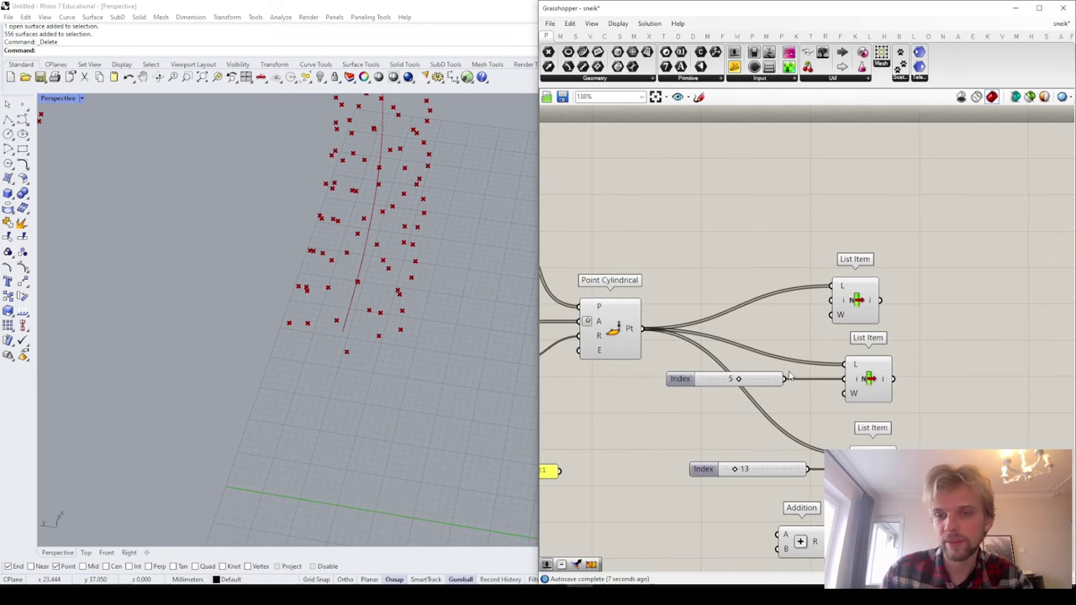
left_click_drag(785, 380, 782, 535)
left_click_drag(807, 469, 780, 551)
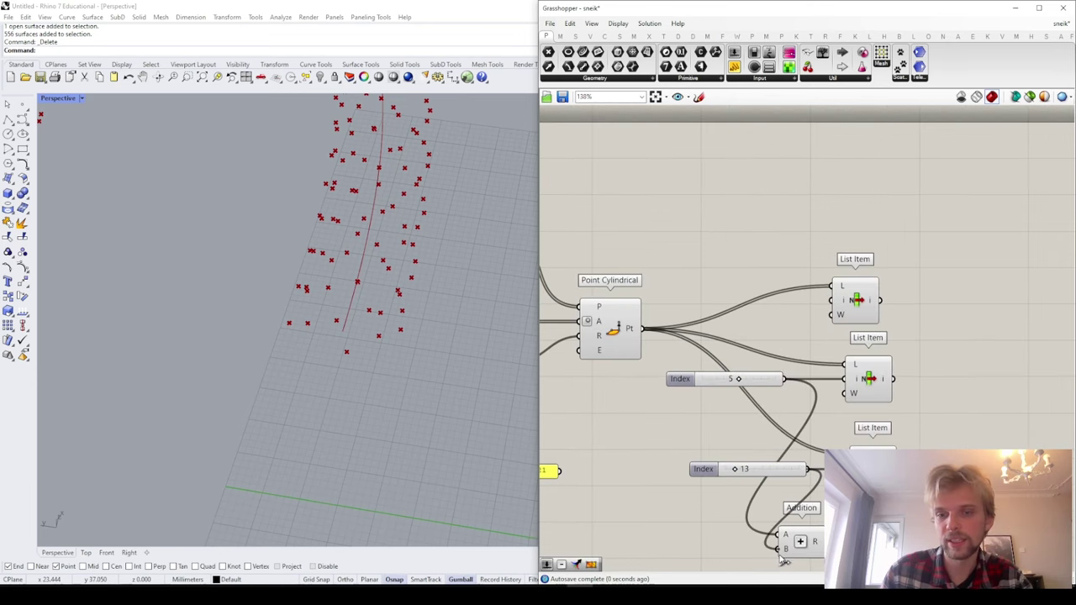
Step: Shift the two sliders farther from the List Items, lower the last List Item and place Addition in the gap between them
left_click_drag(703, 469, 623, 466)
left_click_drag(761, 384, 698, 384)
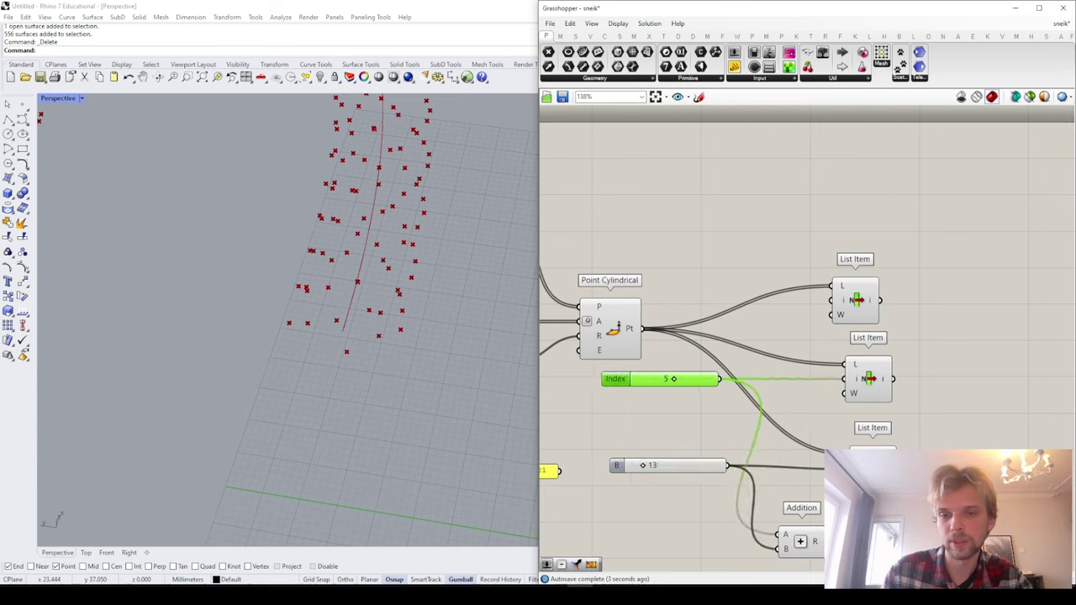
left_click_drag(871, 462, 875, 476)
left_click_drag(801, 542, 813, 446)
left_click_drag(866, 381, 880, 372)
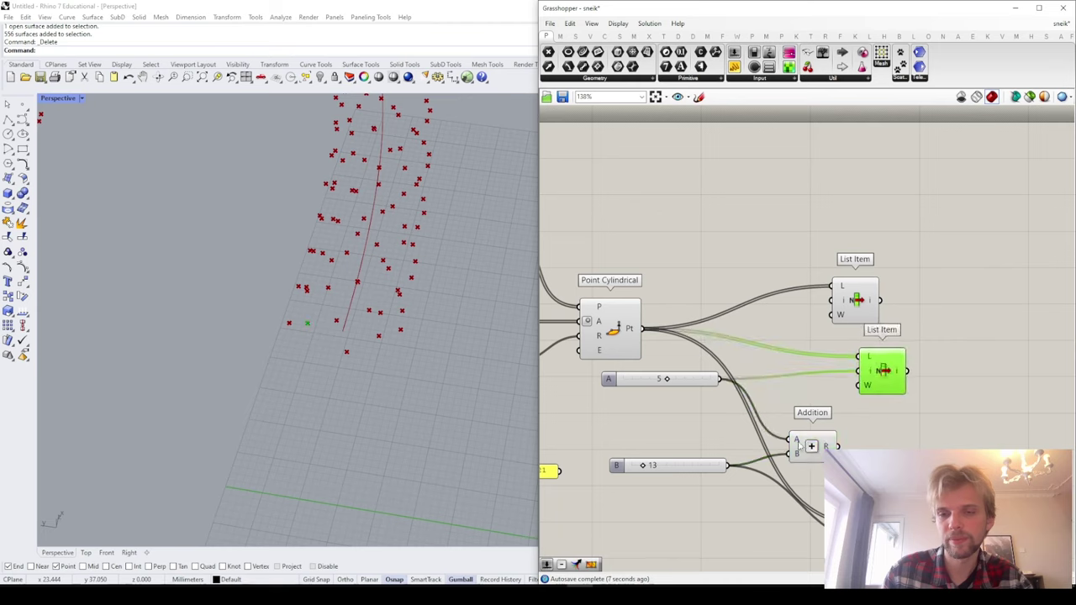
left_click_drag(809, 452, 809, 444)
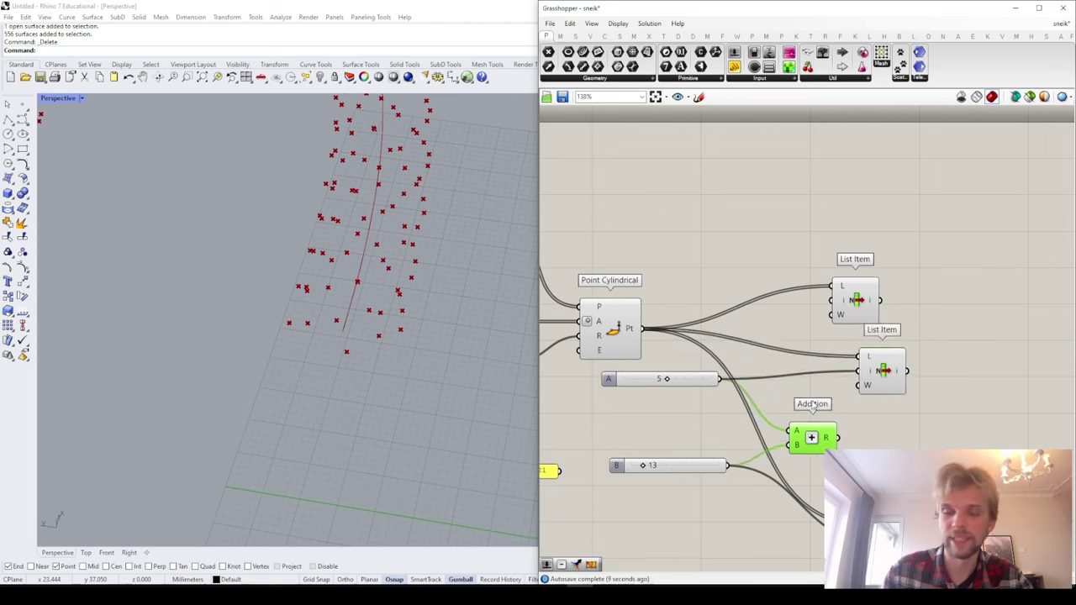
Step: Duplicate the second List Item beside Addition and connect the Addition result to the copy's index input
left_click(885, 383)
key("ctrl+v")
left_click_drag(902, 380, 917, 443)
left_click_drag(932, 426, 892, 438)
left_click_drag(824, 434, 824, 441)
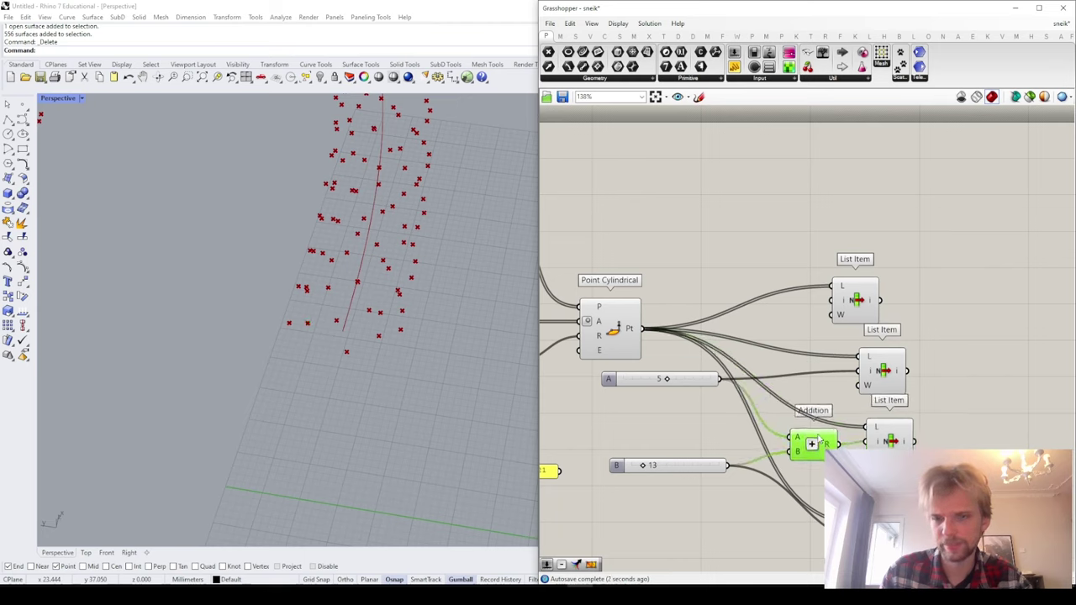
Step: Align the top and second List Items with the others in one column and set the 13 slider straight under the 5 slider
left_click(816, 388)
left_click_drag(840, 293, 882, 274)
right_click_drag(910, 347, 882, 322)
left_click_drag(867, 351, 871, 339)
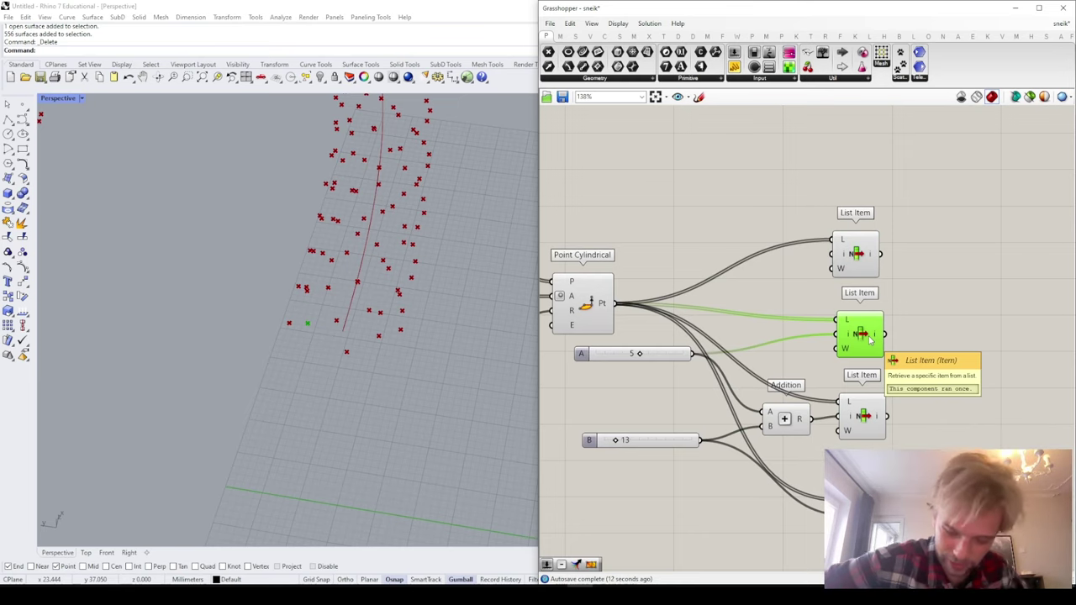
scroll(655, 455, "up", 3)
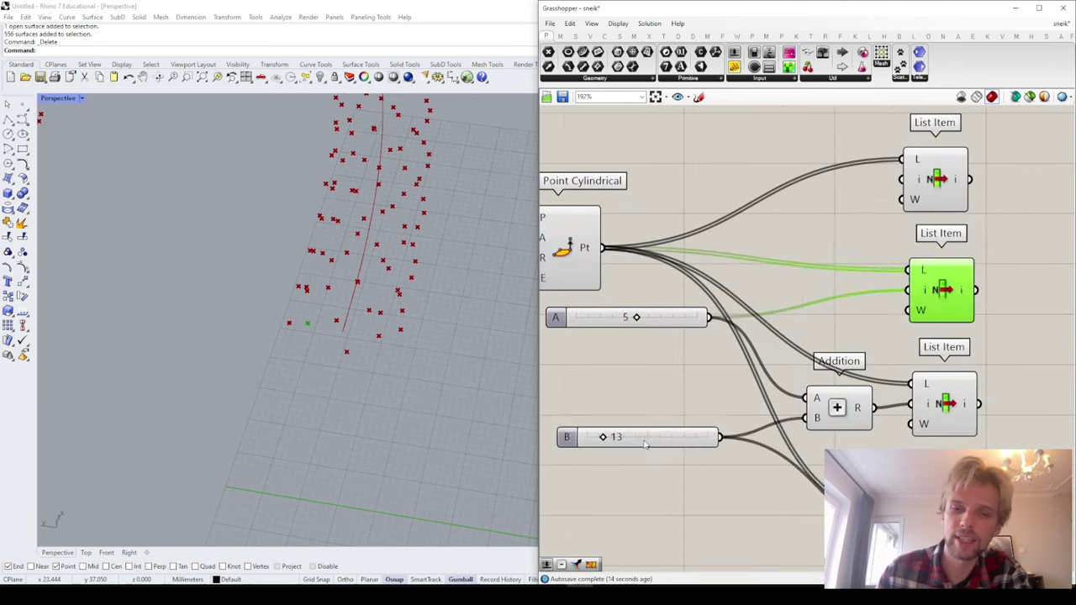
left_click(637, 435)
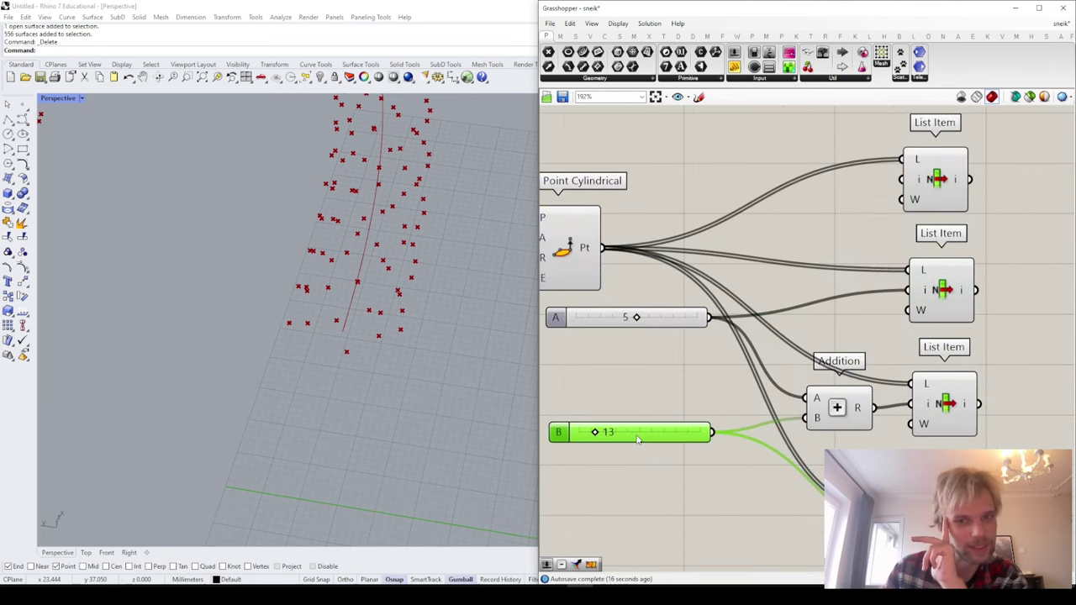
scroll(654, 359, "down", 4)
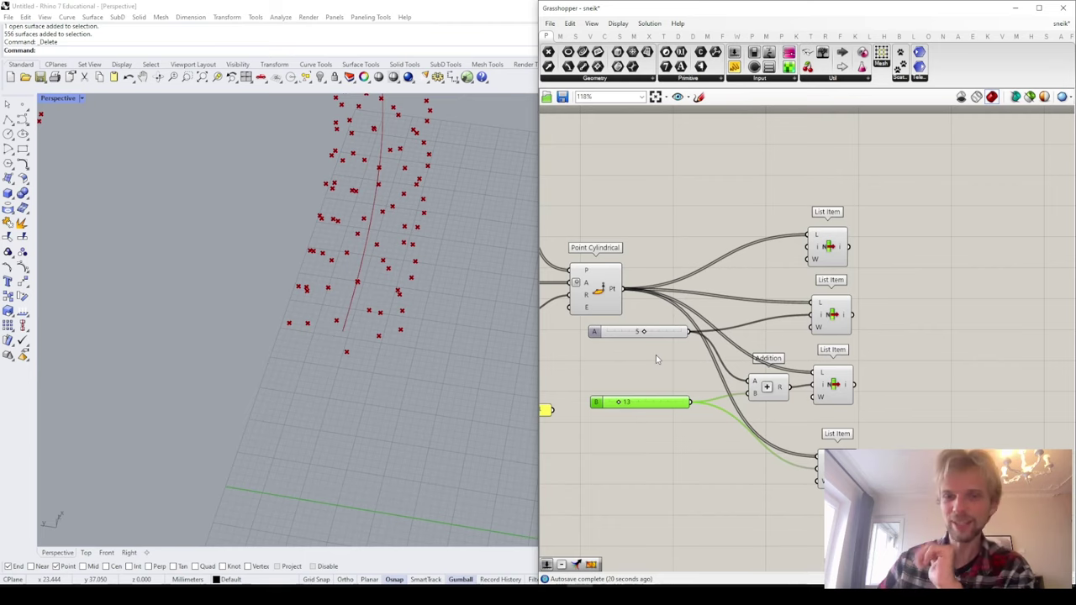
Step: Select the List Items one by one and all together to check their four picked points in the Perspective viewport
left_click(837, 250)
left_click(841, 323)
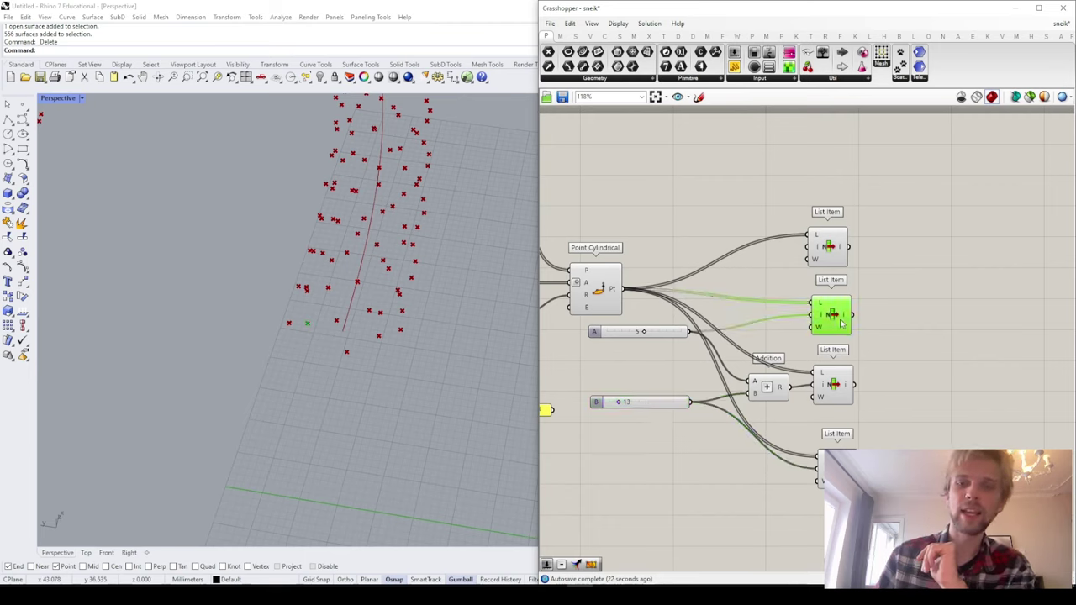
left_click(846, 391)
left_click(837, 468)
left_click_drag(886, 207, 797, 572)
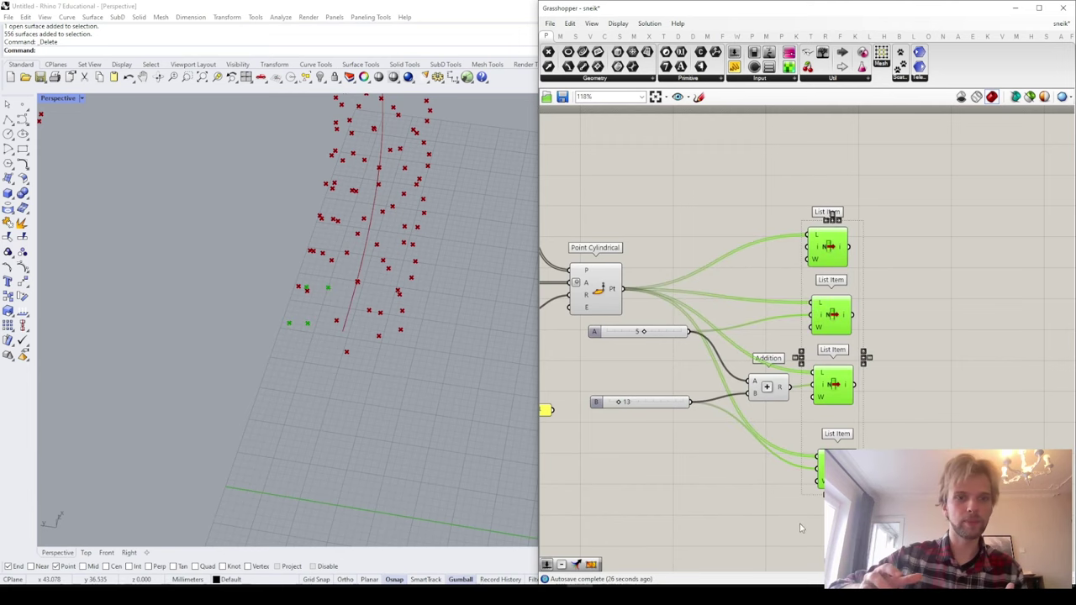
right_click_drag(414, 353, 377, 195)
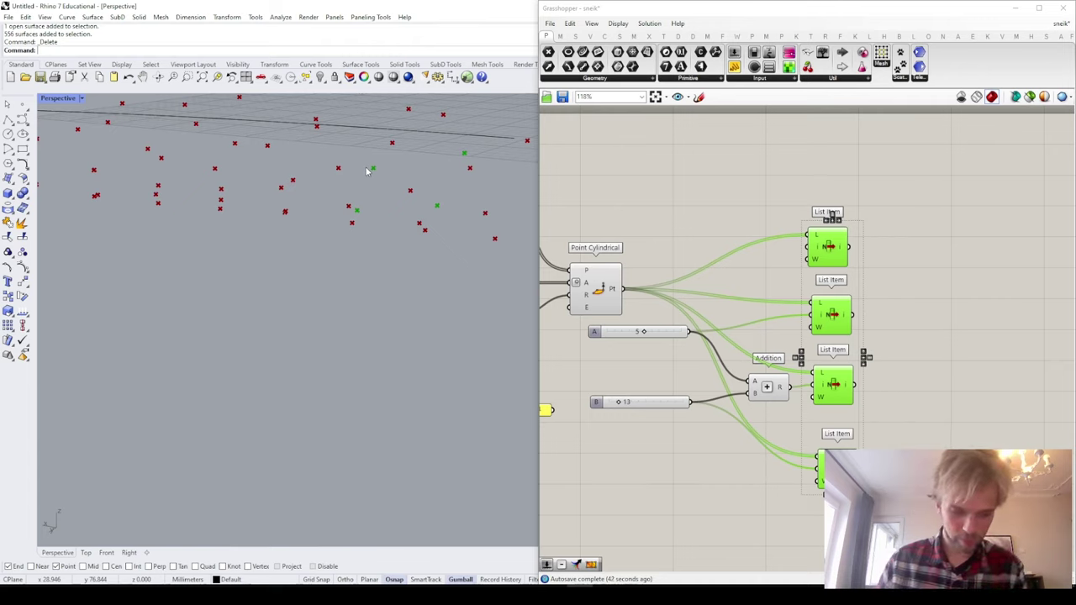
Step: Examine how the finished definition above combines Series, Shift List, Graft Tree and Merge with the two offset sliders
left_click(696, 190)
scroll(698, 191, "down", 2)
scroll(754, 207, "down", 5)
right_click_drag(791, 189, 734, 432)
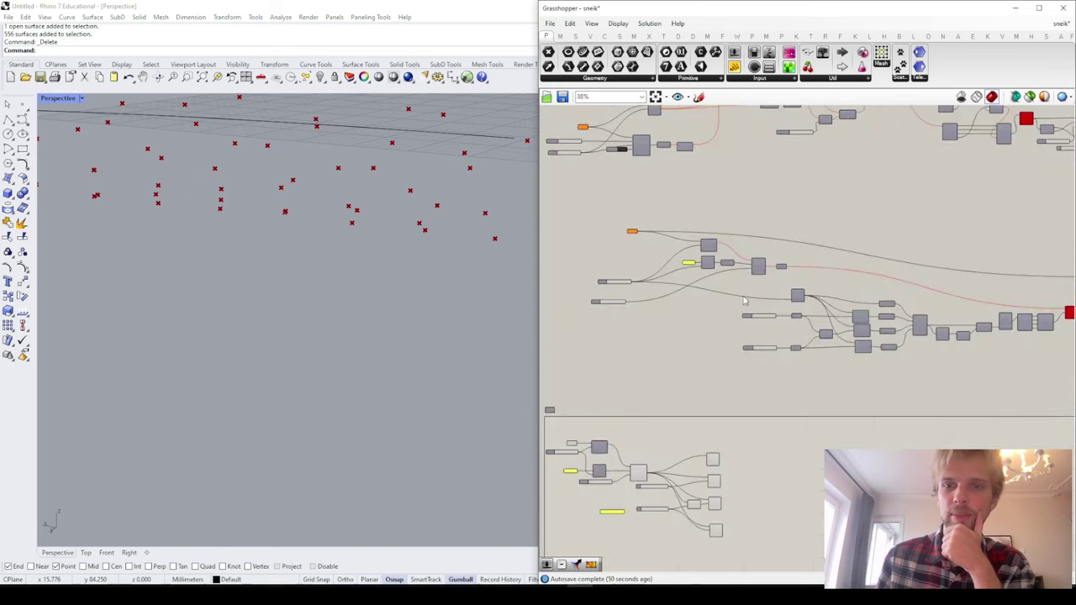
scroll(760, 309, "up", 5)
right_click_drag(899, 369, 780, 359)
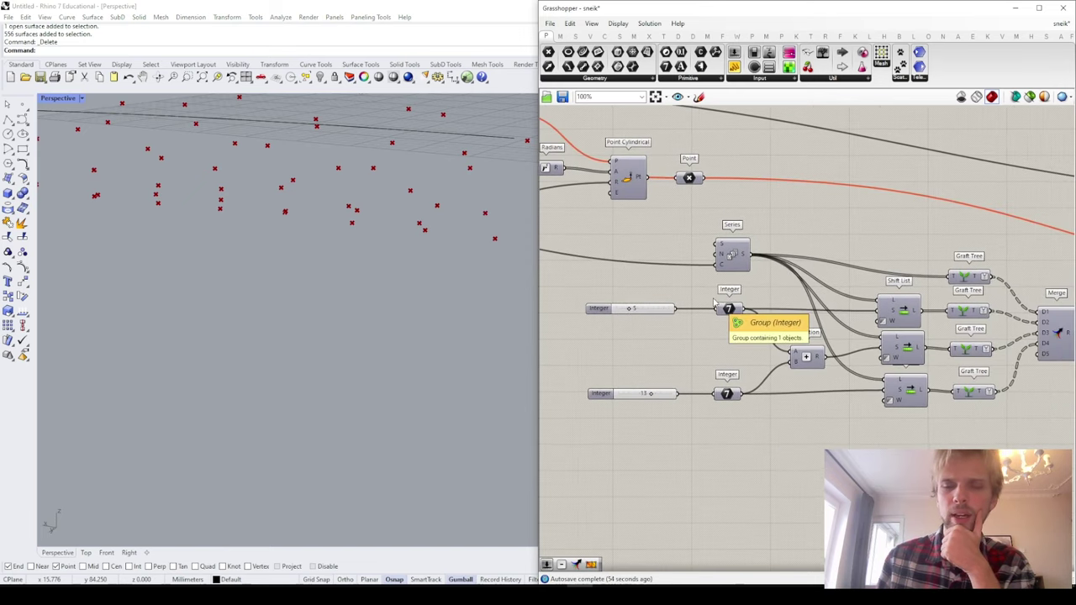
scroll(859, 275, "down", 2)
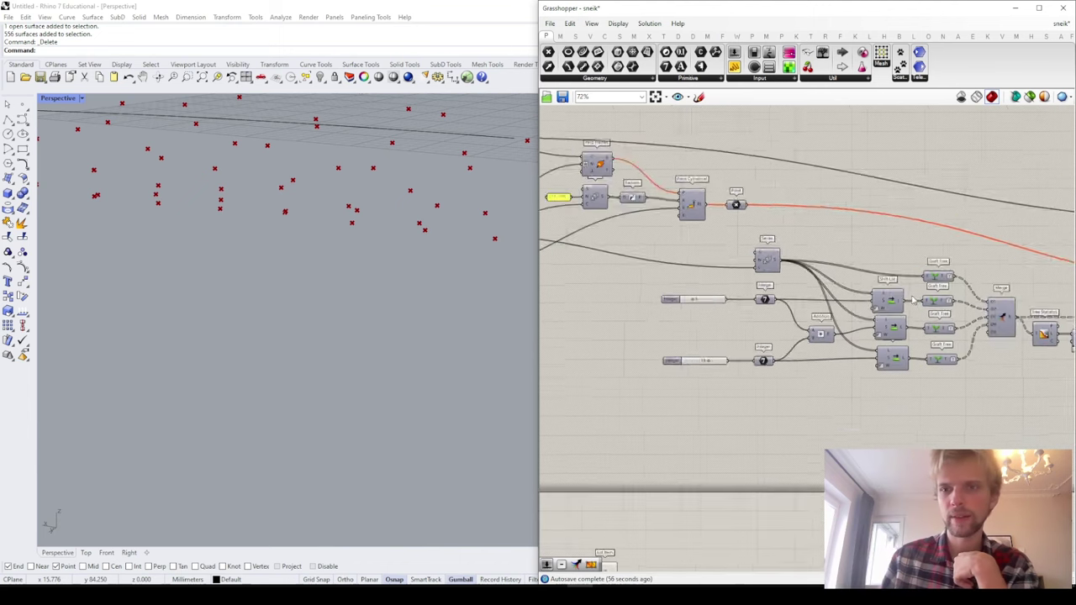
right_click_drag(921, 296, 875, 351)
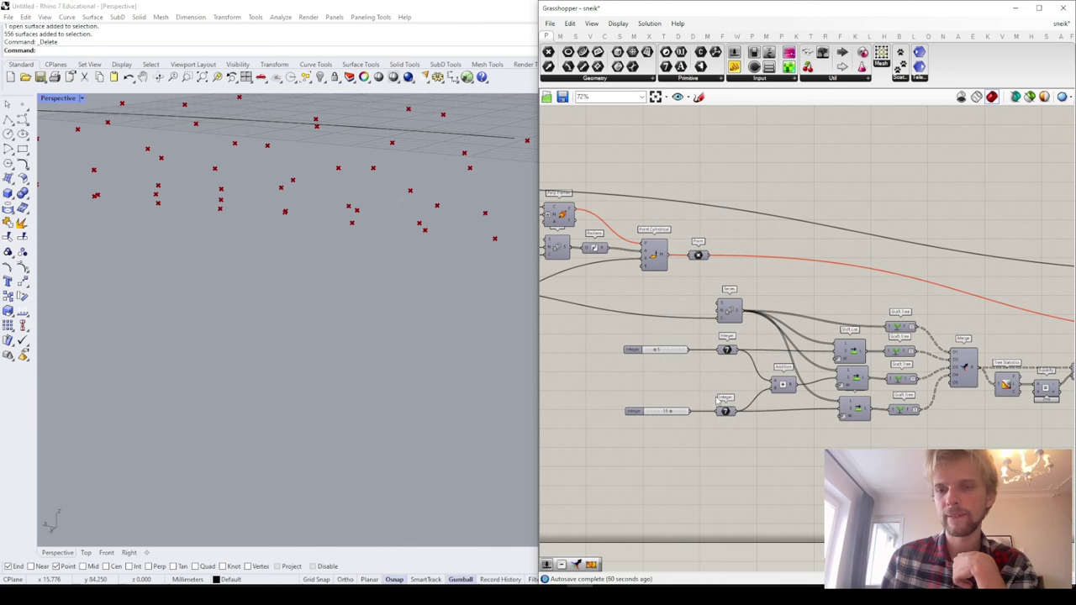
right_click_drag(782, 416, 834, 391)
scroll(890, 348, "up", 1)
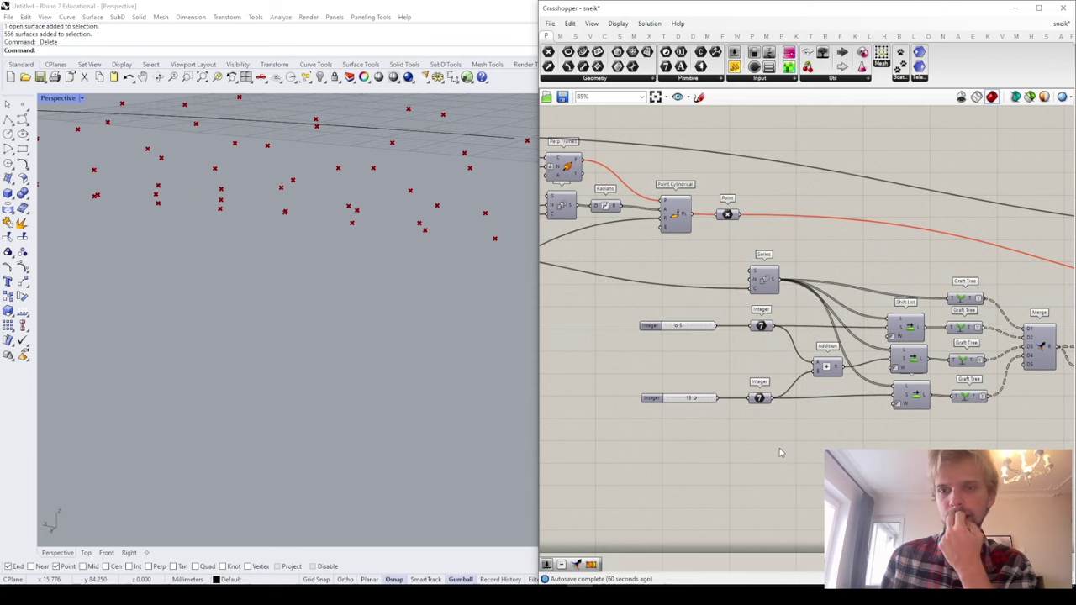
scroll(724, 455, "down", 3)
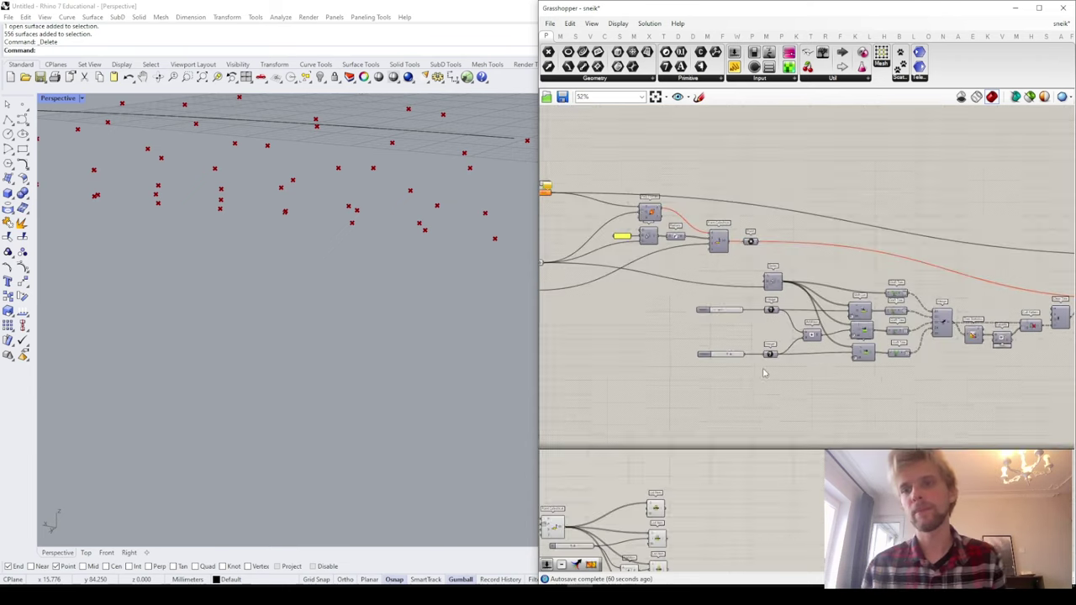
right_click_drag(757, 380, 756, 270)
scroll(625, 388, "up", 1)
right_click_drag(625, 388, 667, 311)
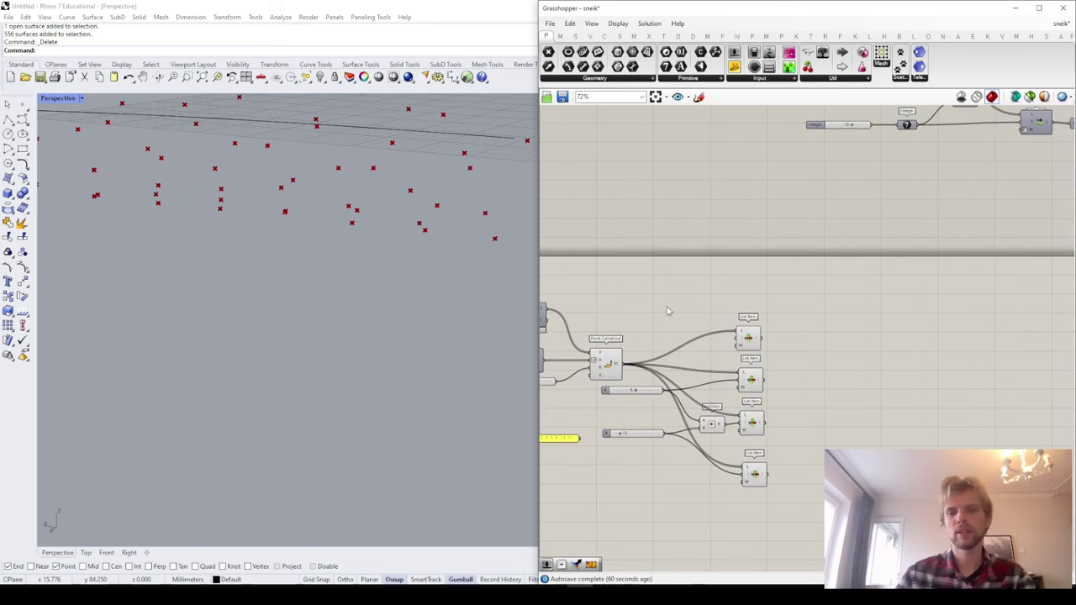
Step: Delete the four List Item components and the Addition component, keeping the 5 and 13 sliders
left_click_drag(791, 523, 643, 265)
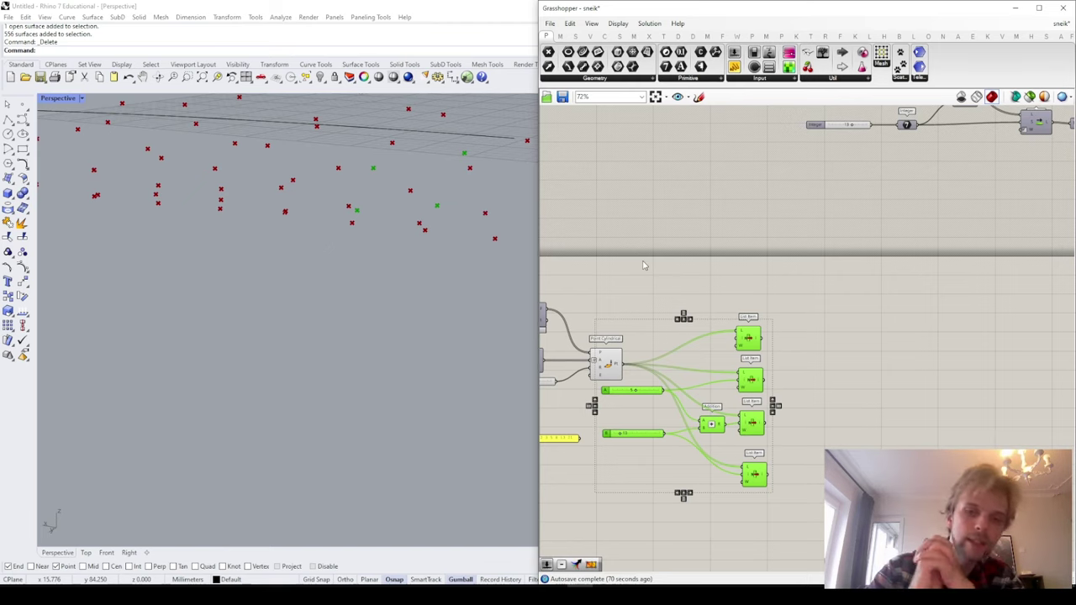
left_click(689, 267)
left_click_drag(805, 512, 685, 261)
key("Delete")
Step: Move the 5 and 13 sliders lower, stack them closely and shift the panel of Fibonacci numbers slightly
left_click_drag(730, 460, 660, 461)
left_click(652, 421)
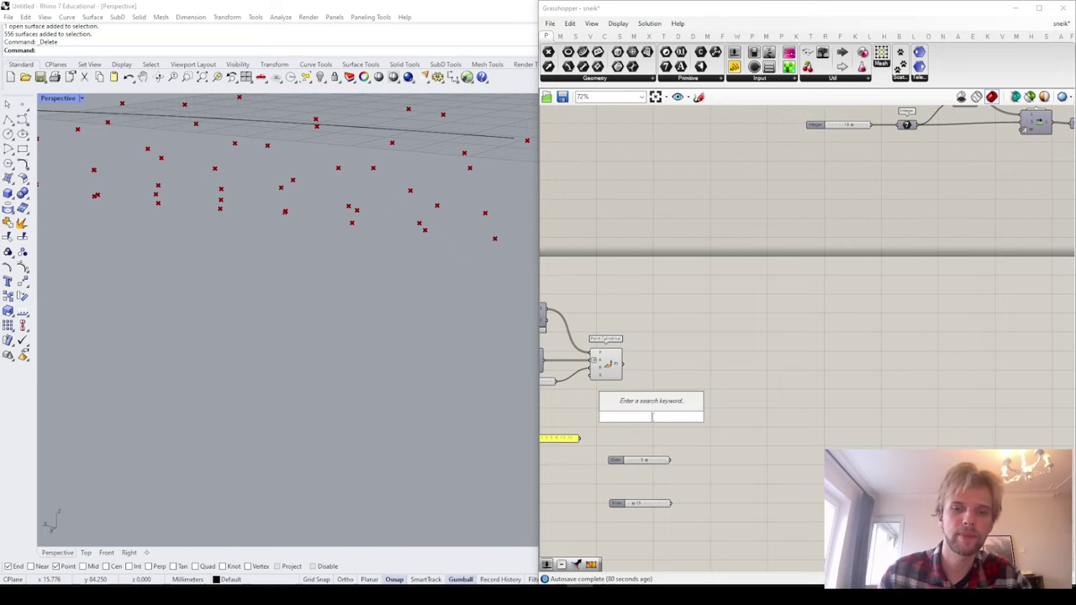
scroll(673, 461, "up", 4)
left_click(821, 429)
left_click_drag(822, 429, 818, 362)
left_click_drag(584, 310, 564, 269)
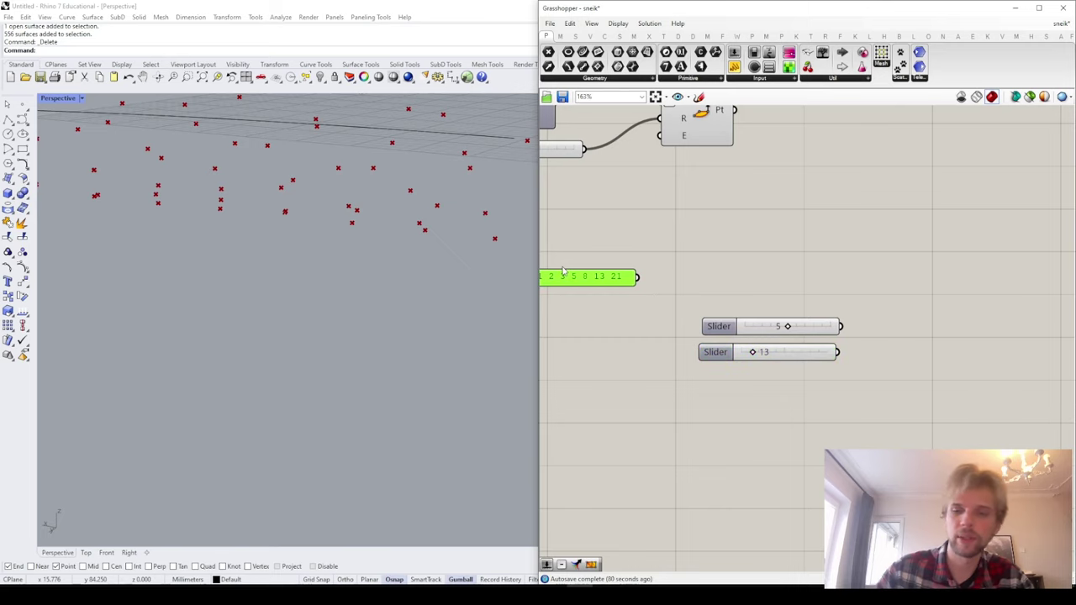
Step: Add a Series component below Point Cylindrical and place it above the ends of the 5 and 13 sliders
right_click_drag(819, 244, 864, 315)
double_click(811, 280)
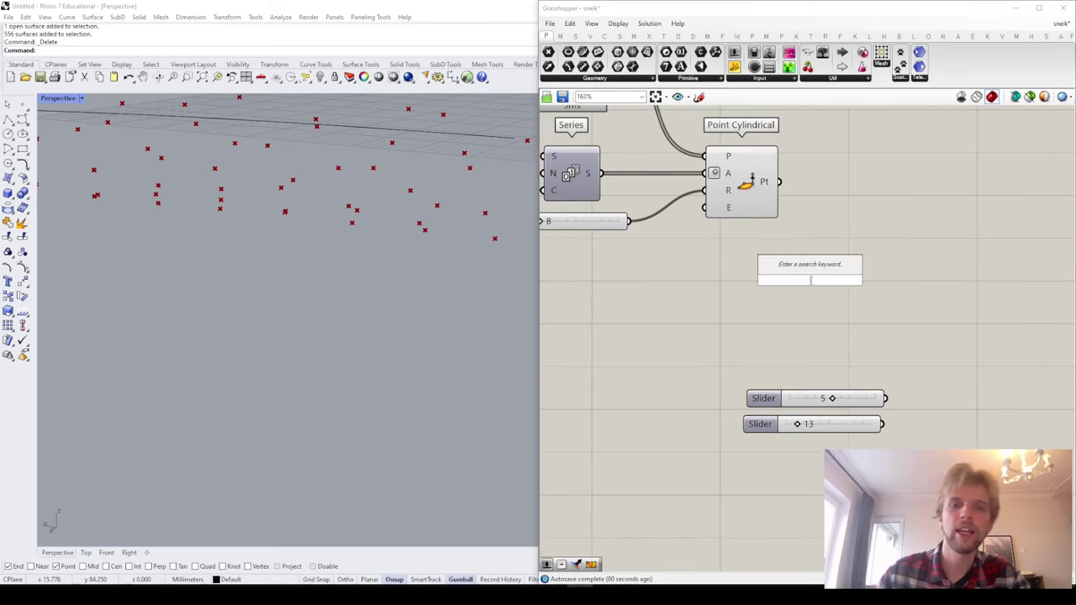
type("series")
key("Return")
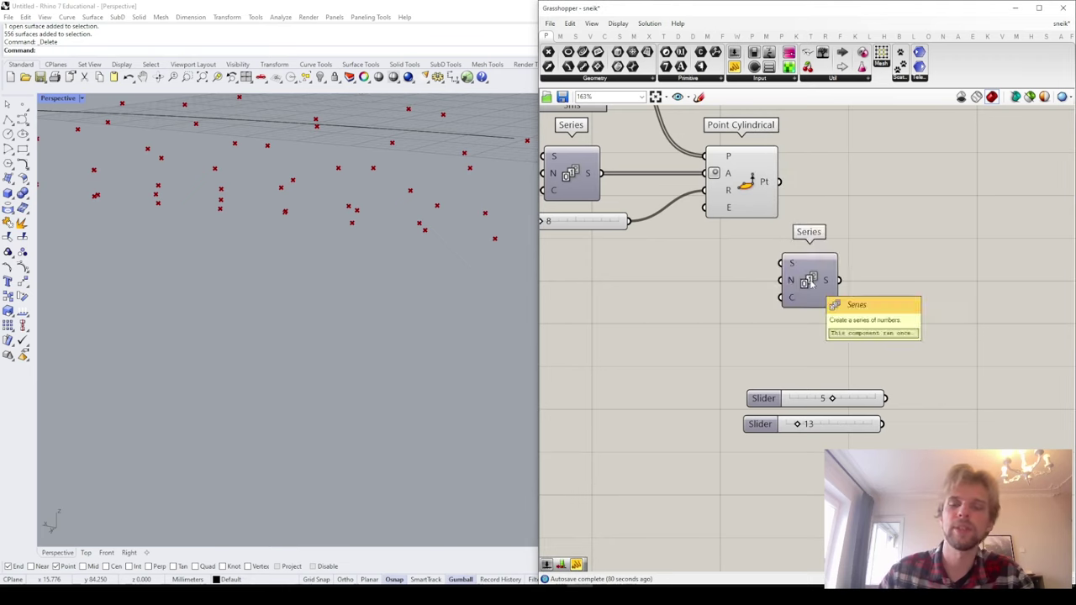
left_click_drag(811, 282, 908, 331)
Step: Connect the 500 slider to the count input of the new Series and move that slider slightly lower
right_click_drag(699, 177, 807, 173)
scroll(715, 185, "down", 1)
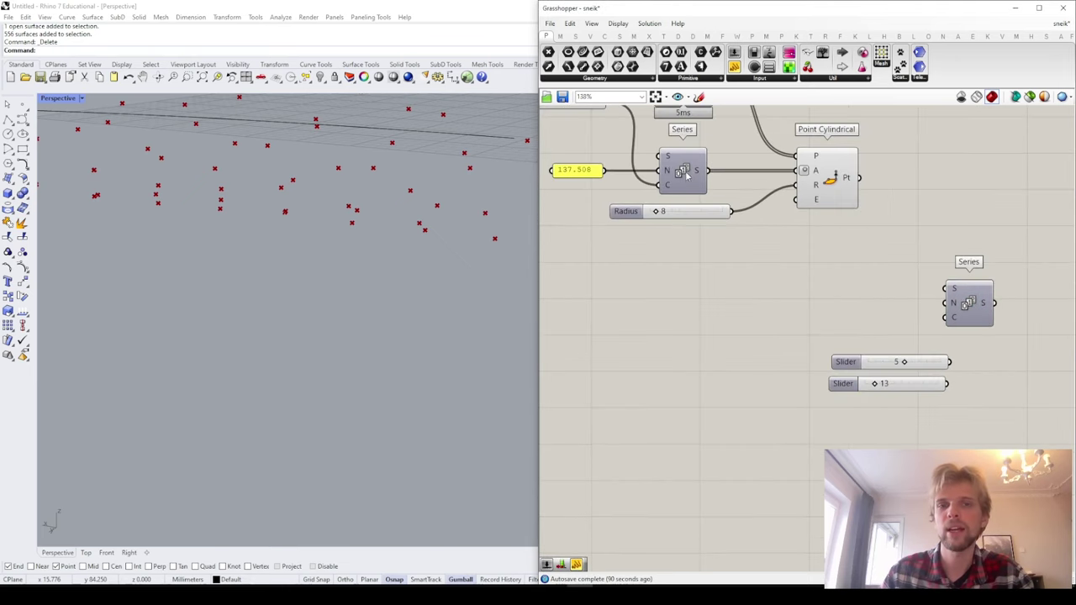
right_click_drag(622, 126, 652, 205)
left_click_drag(639, 183, 984, 406)
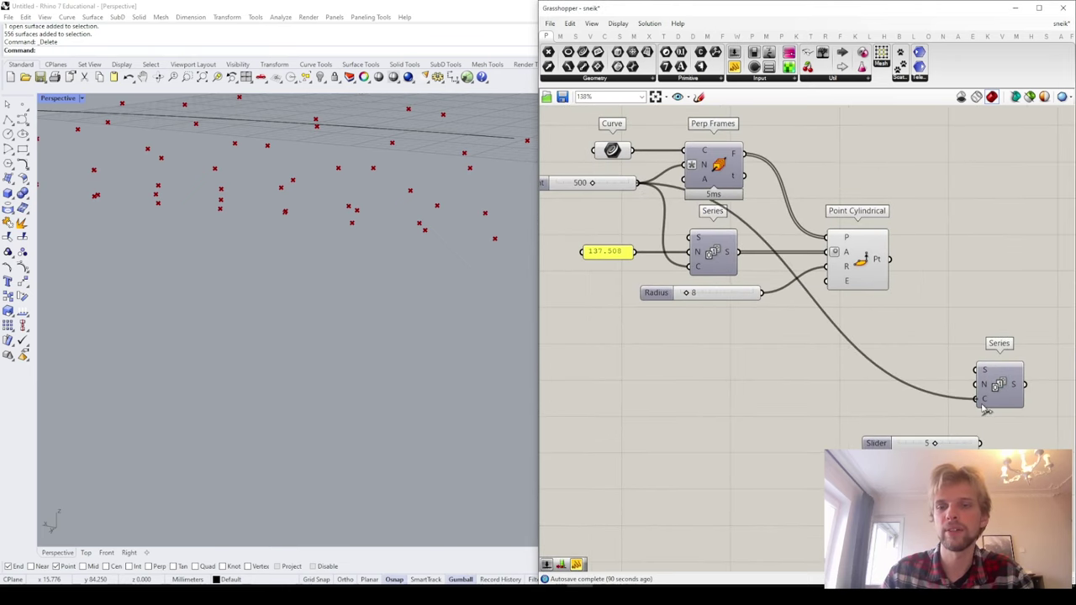
mouse_move(593, 185)
left_mouse_down()
mouse_move(602, 182)
mouse_move(602, 207)
mouse_move(597, 195)
left_mouse_up()
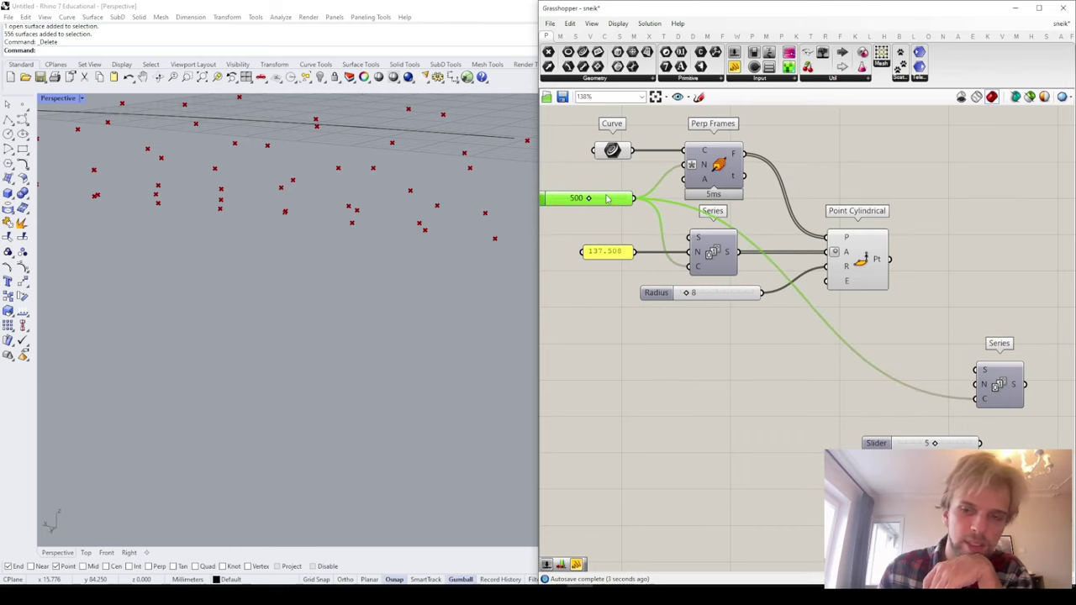
Step: Move the new Series closer to Point Cylindrical, just above the two sliders, and inspect its output values
scroll(887, 286, "down", 3)
scroll(830, 208, "down", 3)
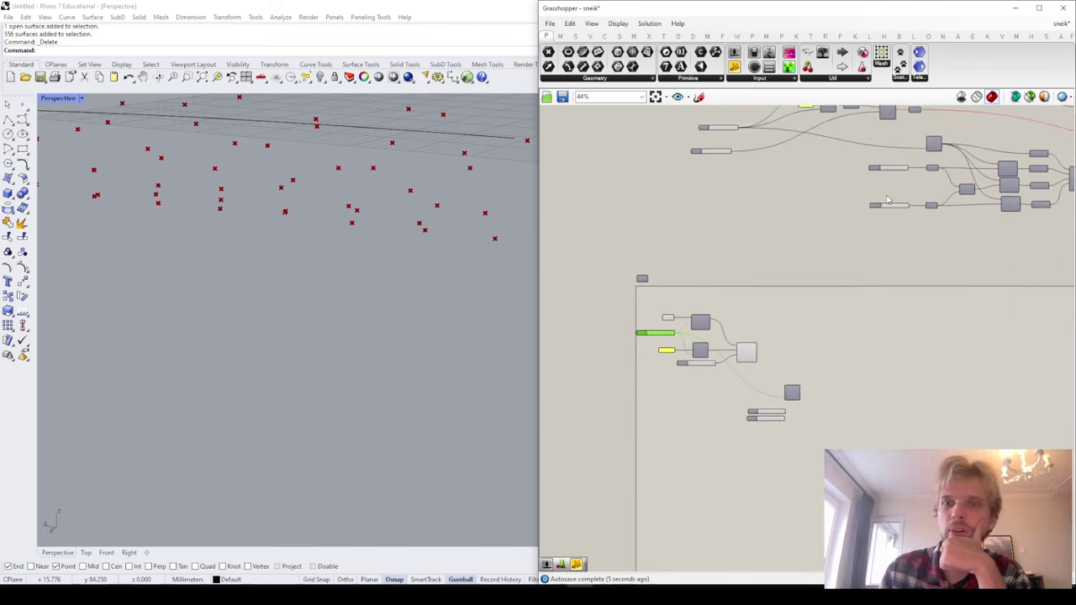
scroll(845, 285, "up", 3)
left_click_drag(795, 388, 765, 396)
mouse_move(766, 395)
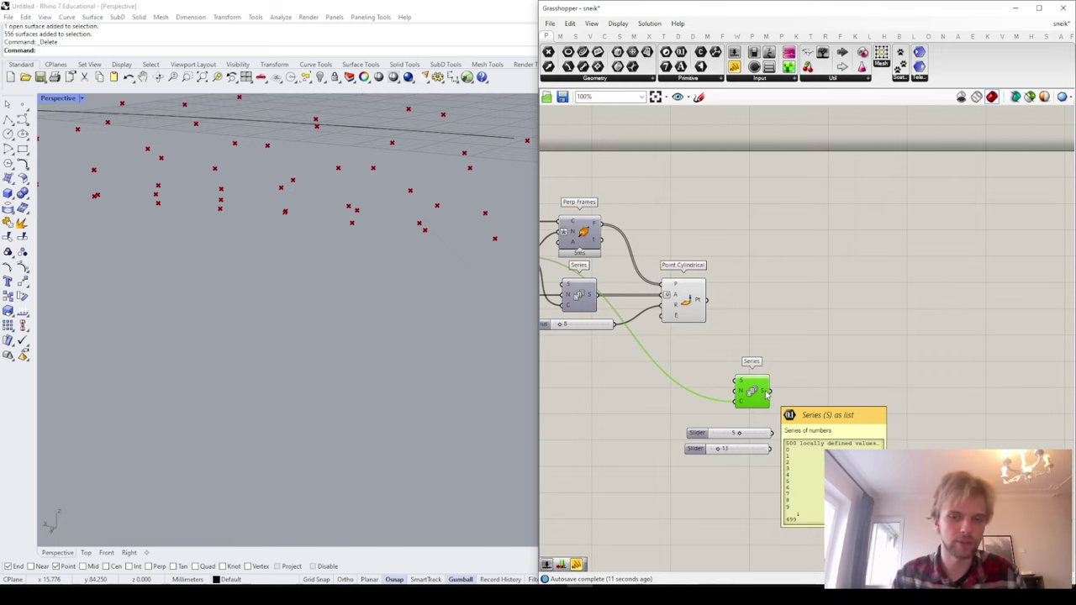
Step: Add a Shift List component beside the new Series, place it level with the two sliders and raise the Series slightly
left_click(837, 363)
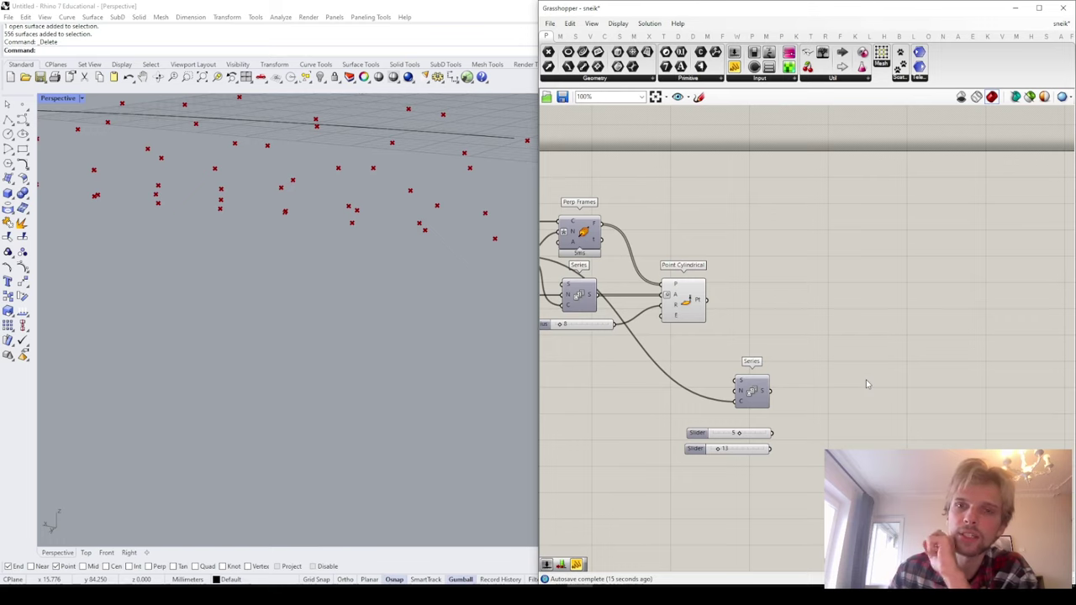
double_click(867, 383)
type("shift")
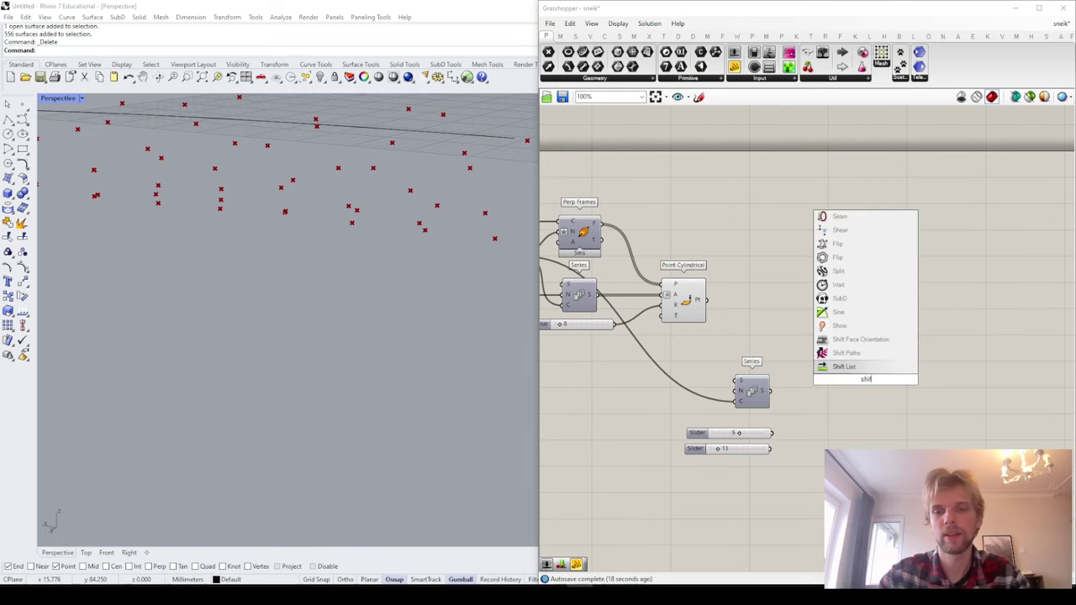
key("Return")
scroll(777, 418, "up", 2)
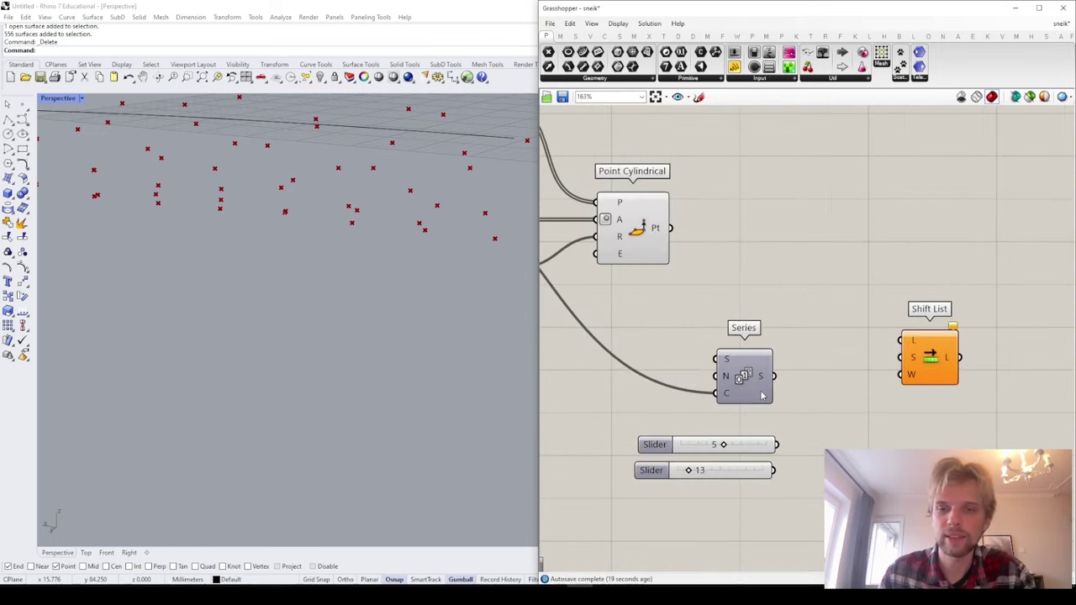
left_click(740, 344)
left_click_drag(925, 362, 908, 456)
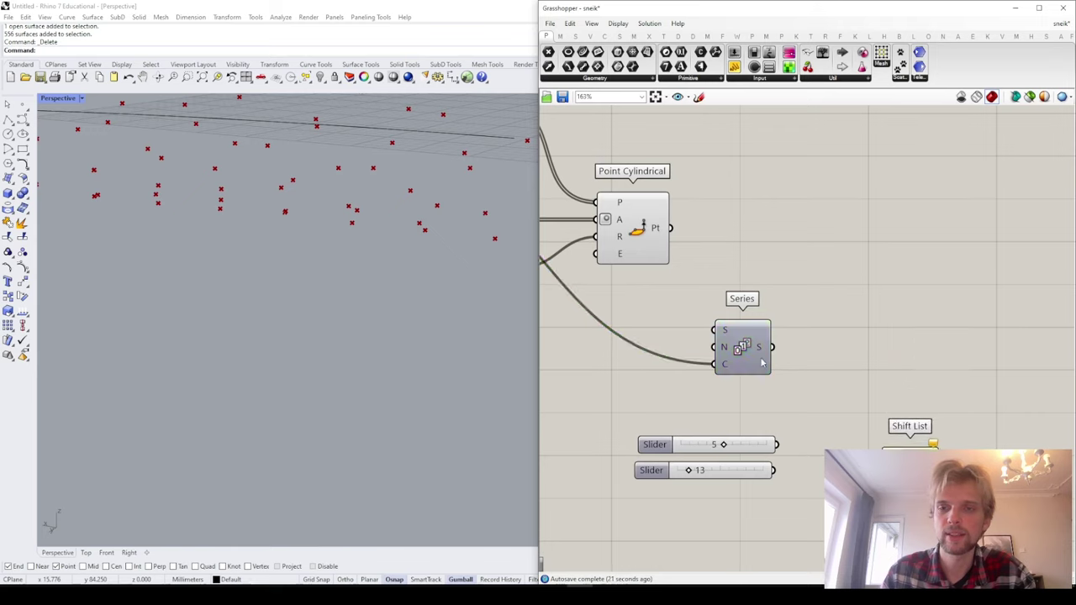
Step: Connect the Series output to the Shift List's list input and the 5 slider to its shift input, moving the 13 slider lower
left_click_drag(771, 348, 883, 458)
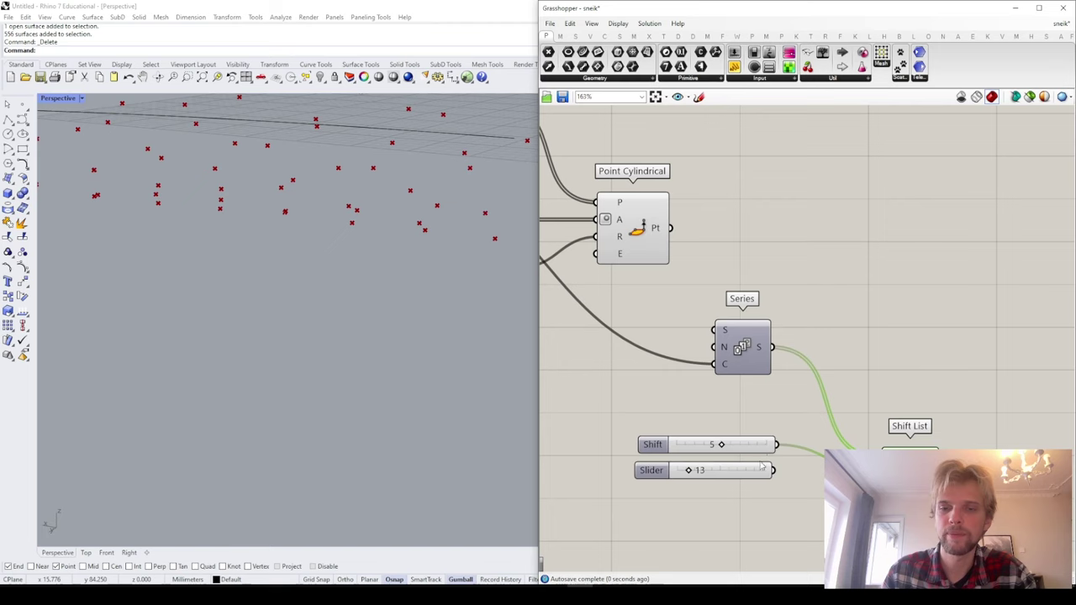
left_click_drag(760, 466, 779, 483)
right_click_drag(916, 315, 863, 264)
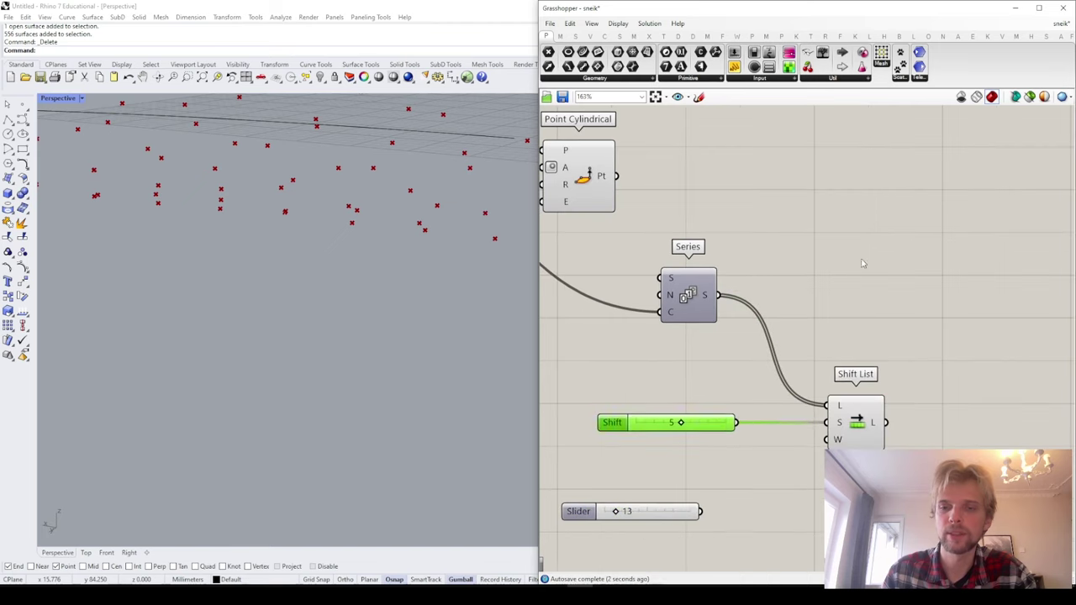
Step: Add a panel reading the Shift List output and a second panel above it reading the unshifted Series output
double_click(862, 263)
type("panel")
key("Return")
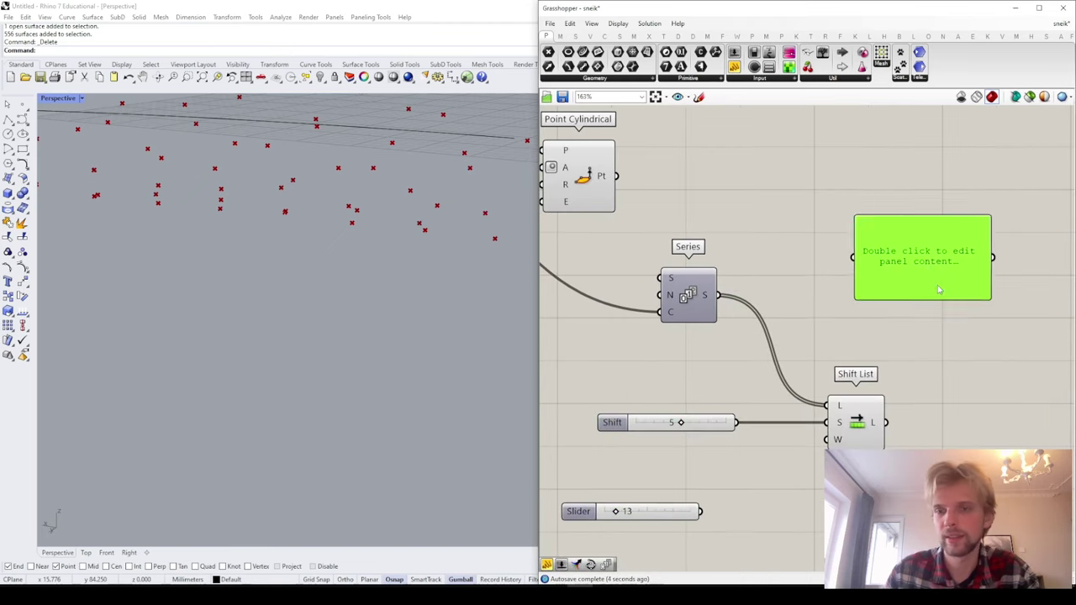
left_click_drag(939, 290, 996, 401)
left_click_drag(880, 435, 925, 531)
right_click_drag(926, 404, 931, 378)
left_click_drag(938, 418, 949, 247)
left_click_drag(724, 269, 925, 256, "shift")
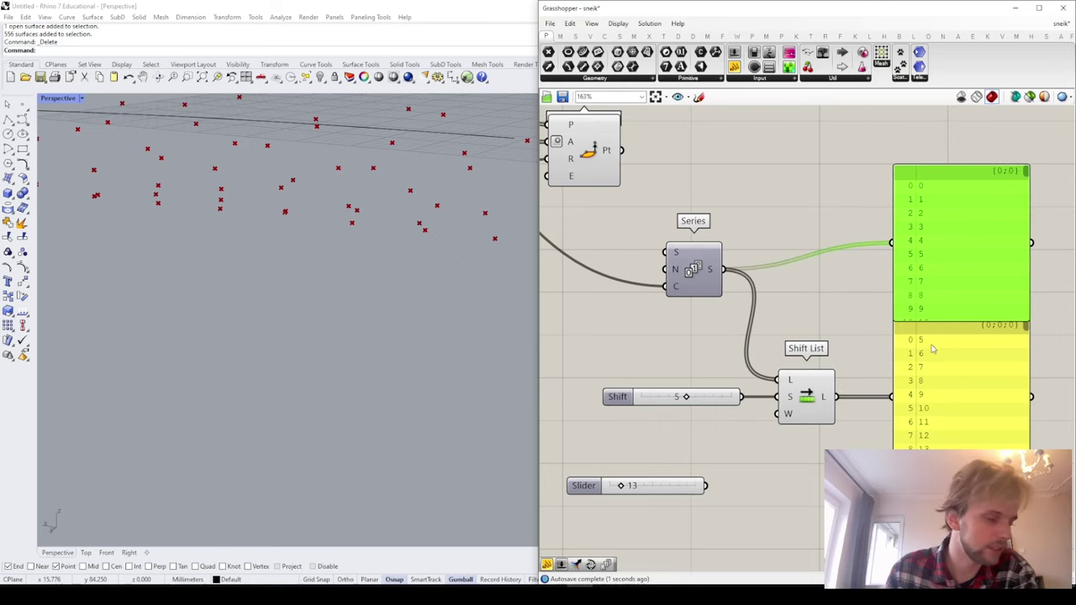
Step: Duplicate the Shift List directly below the original and connect the 13 slider to the copy's shift input
left_click(804, 394)
right_click_drag(868, 421, 783, 326)
right_click_drag(865, 322, 927, 329)
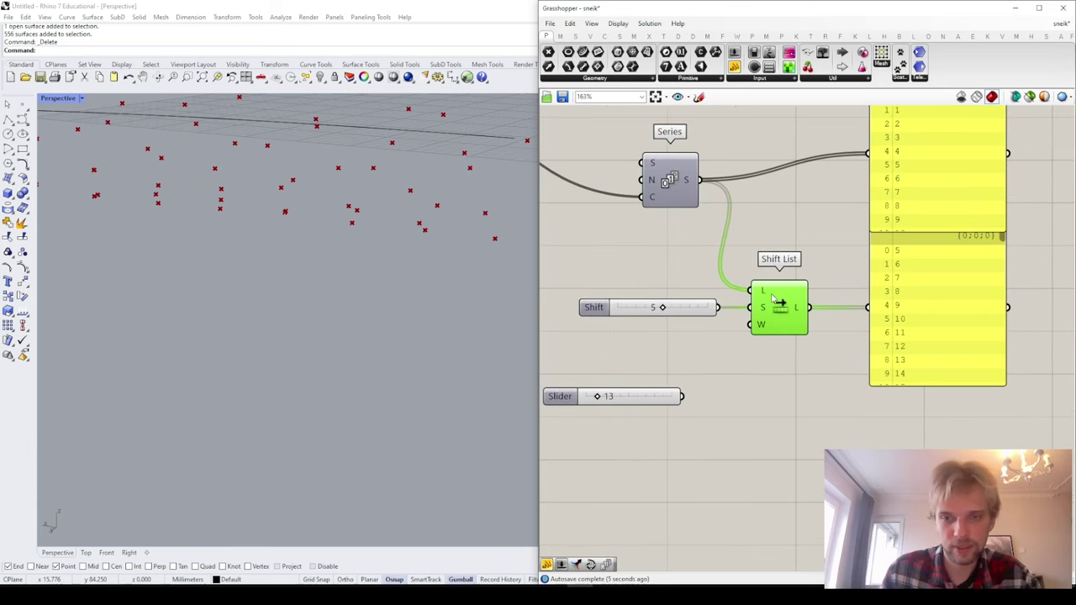
left_click_drag(772, 298, 775, 371, "alt")
left_click(828, 412)
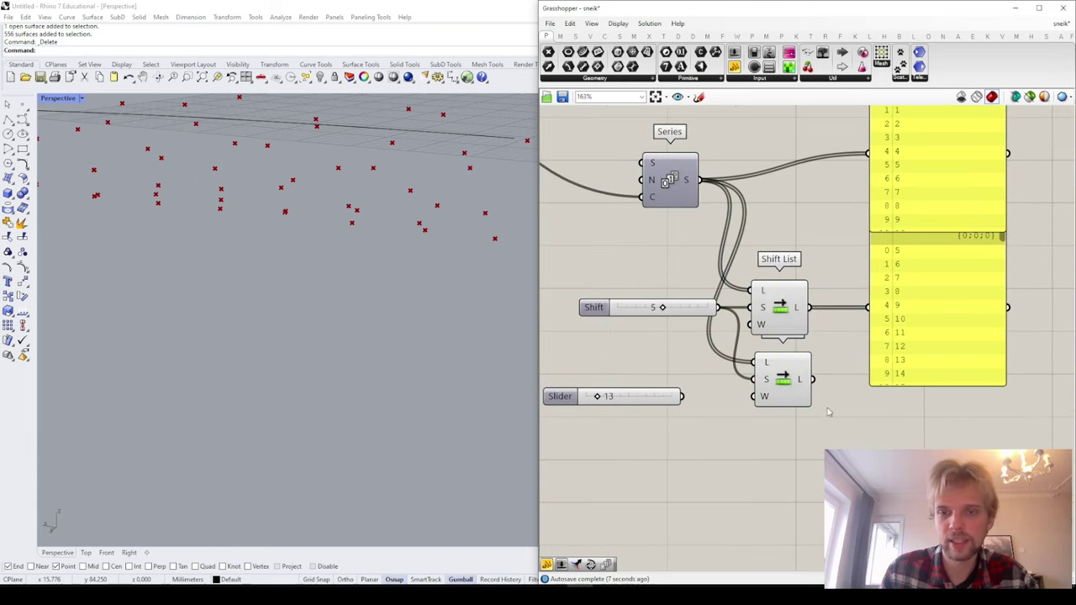
mouse_move(681, 396)
left_mouse_down()
mouse_move(753, 379)
mouse_move(669, 392)
mouse_move(682, 382)
left_mouse_up()
left_click(841, 421)
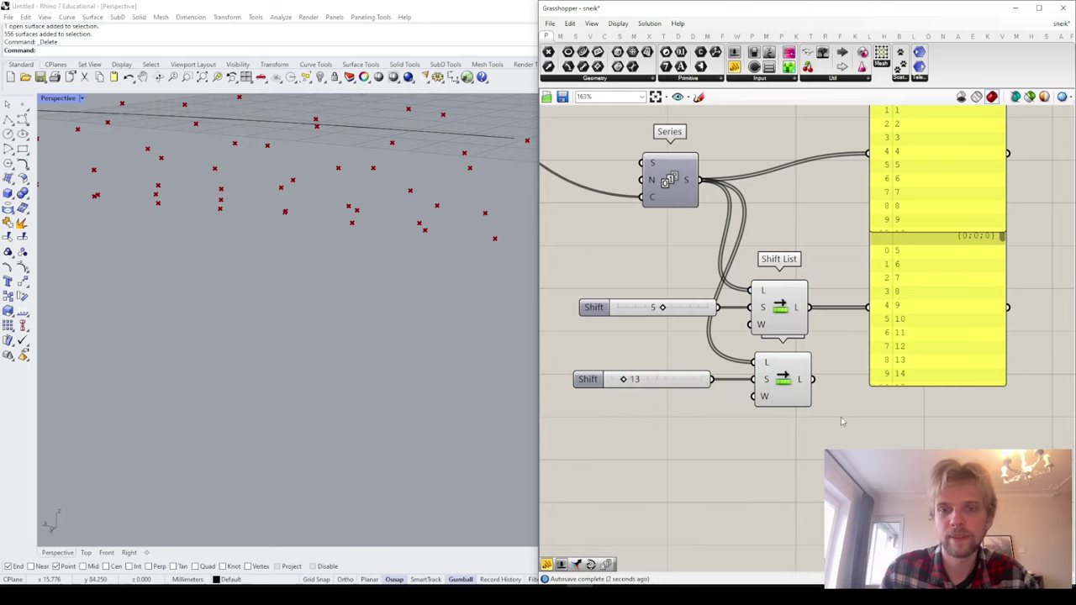
Step: Connect the second Shift List's output to the lower panel and move that panel clear of the upper one
left_click_drag(814, 381, 868, 310)
right_click_drag(912, 276, 877, 322)
left_click_drag(883, 335, 889, 375)
scroll(912, 313, "down", 3)
scroll(824, 359, "up", 2)
Step: Spread the two Shift Lists and their sliders apart vertically and move both sliders farther away from the Shift Lists
left_click_drag(847, 473, 696, 380)
left_click_drag(803, 395, 812, 459)
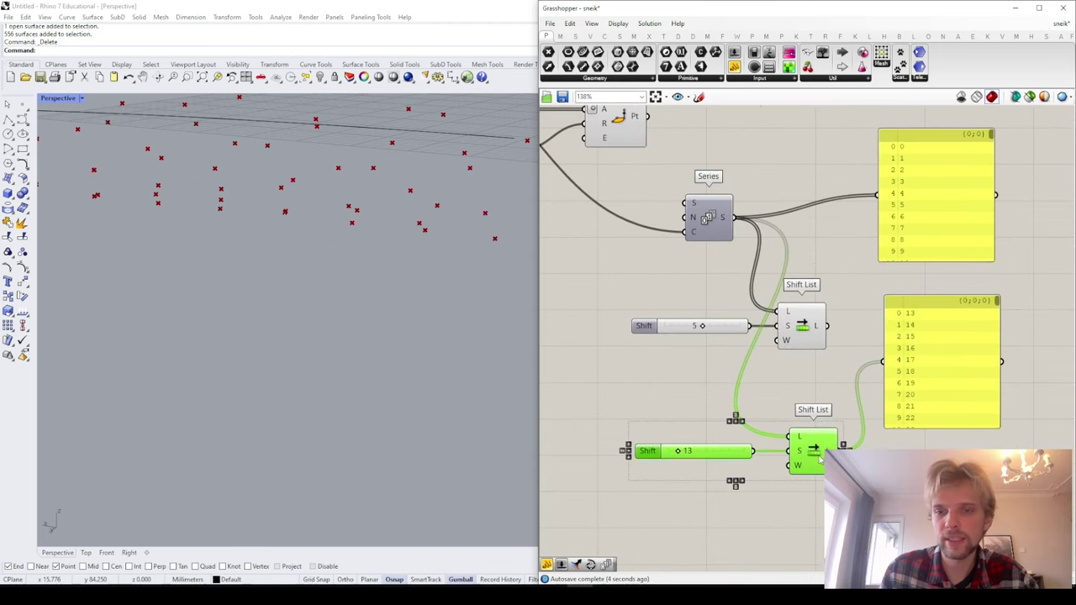
left_click_drag(826, 380, 707, 308)
left_click_drag(799, 319, 807, 313)
left_click(833, 264)
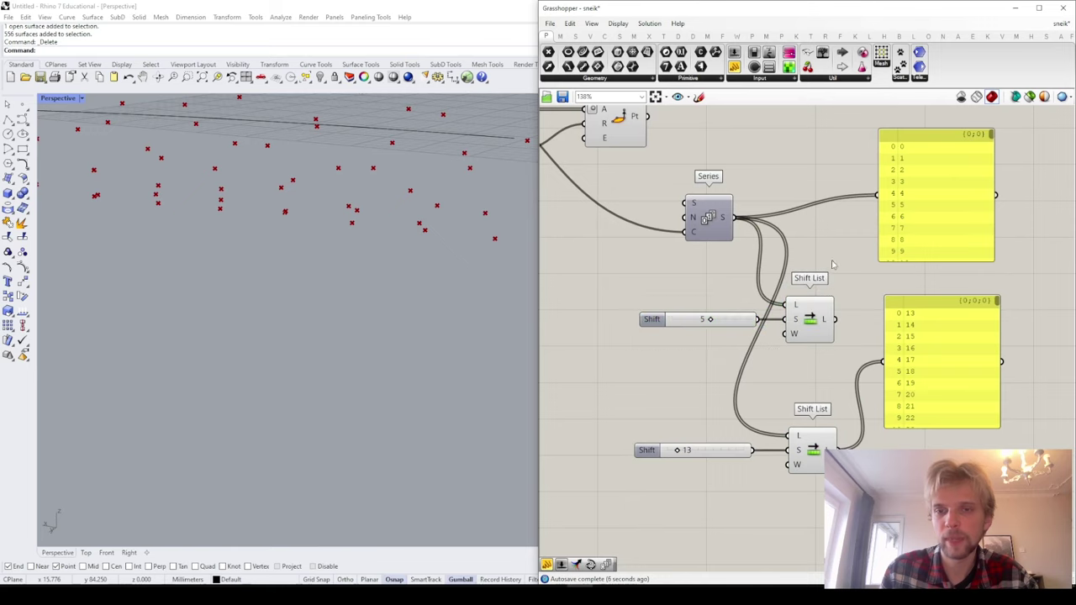
left_click_drag(741, 318, 689, 320)
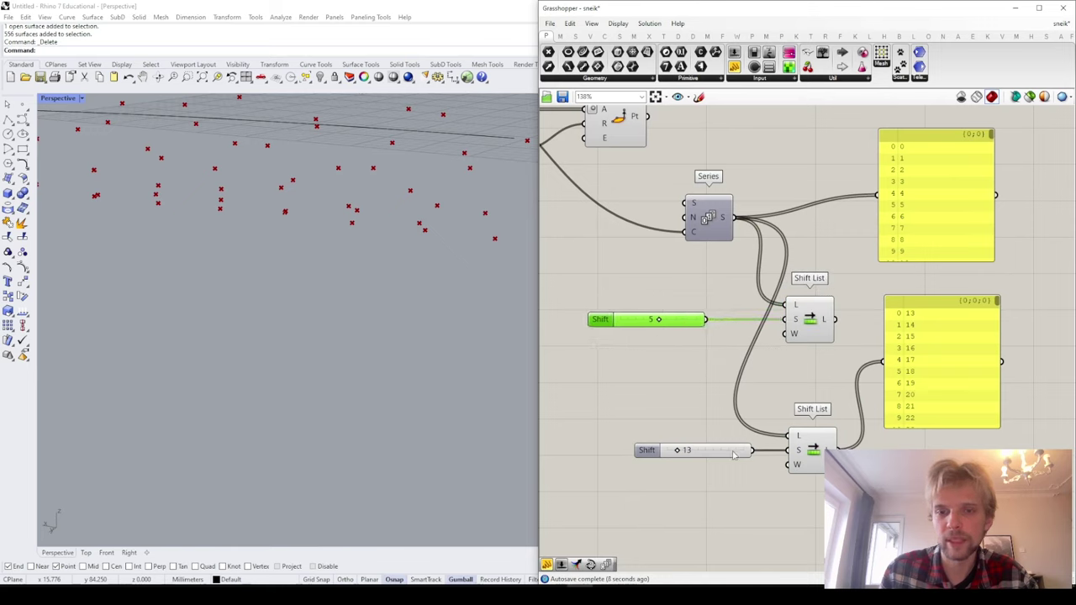
left_click_drag(734, 455, 694, 455)
left_click(658, 358)
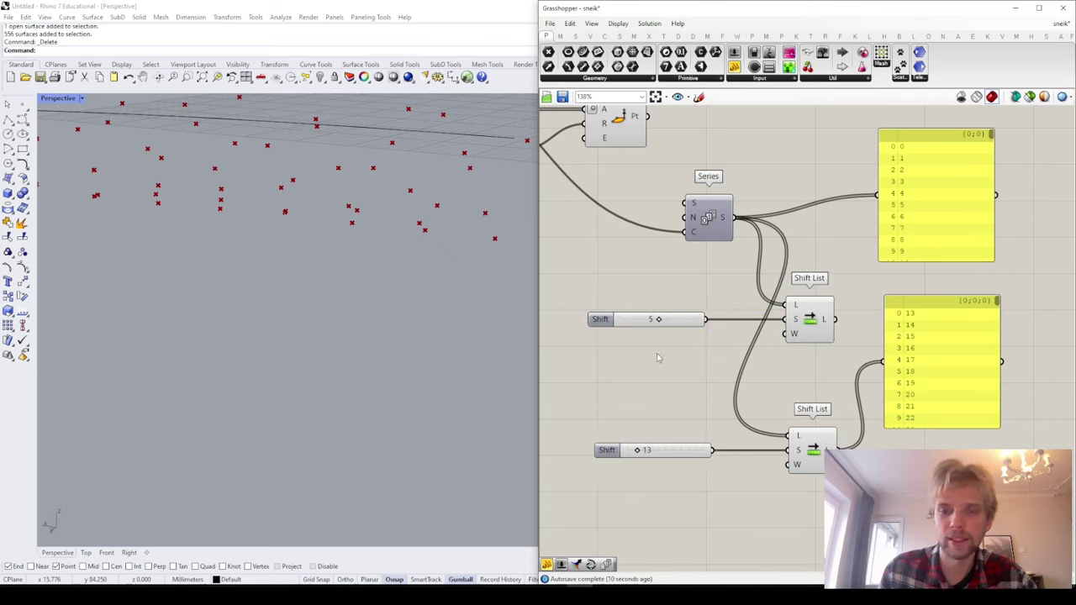
Step: Add an Addition component between the two sliders and connect the 5 slider to A and the 13 slider to B
double_click(658, 358)
type("add")
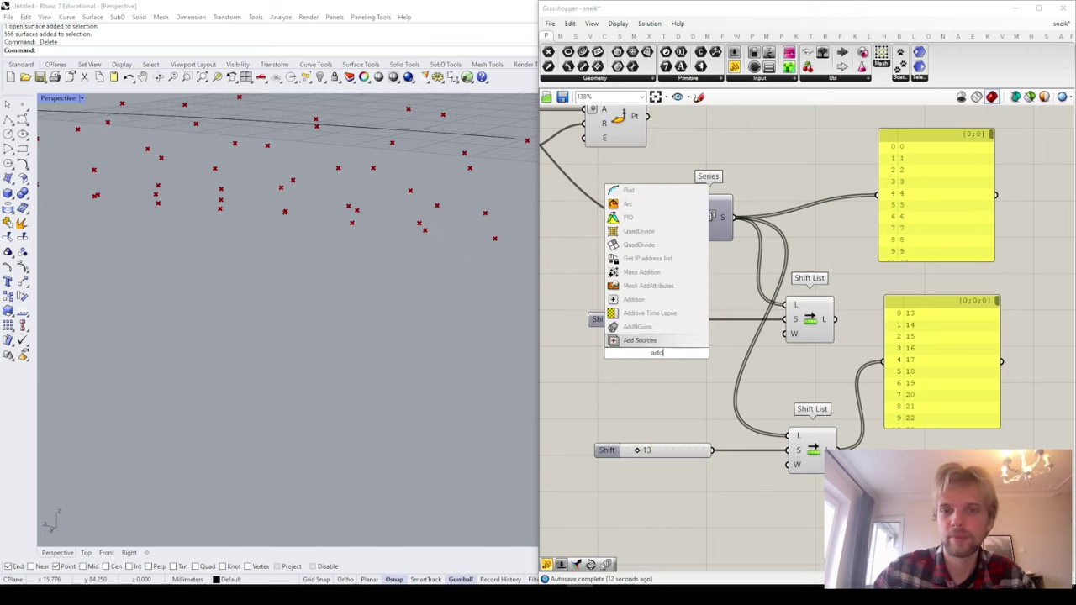
key("Up")
key("Up")
key("Up")
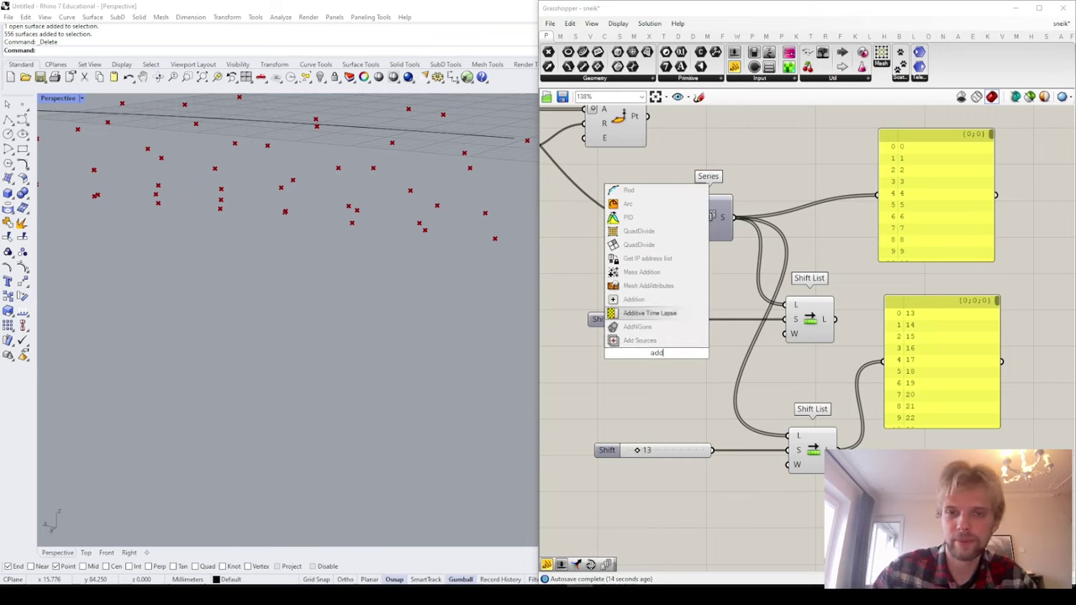
key("Return")
left_click_drag(654, 353, 730, 389)
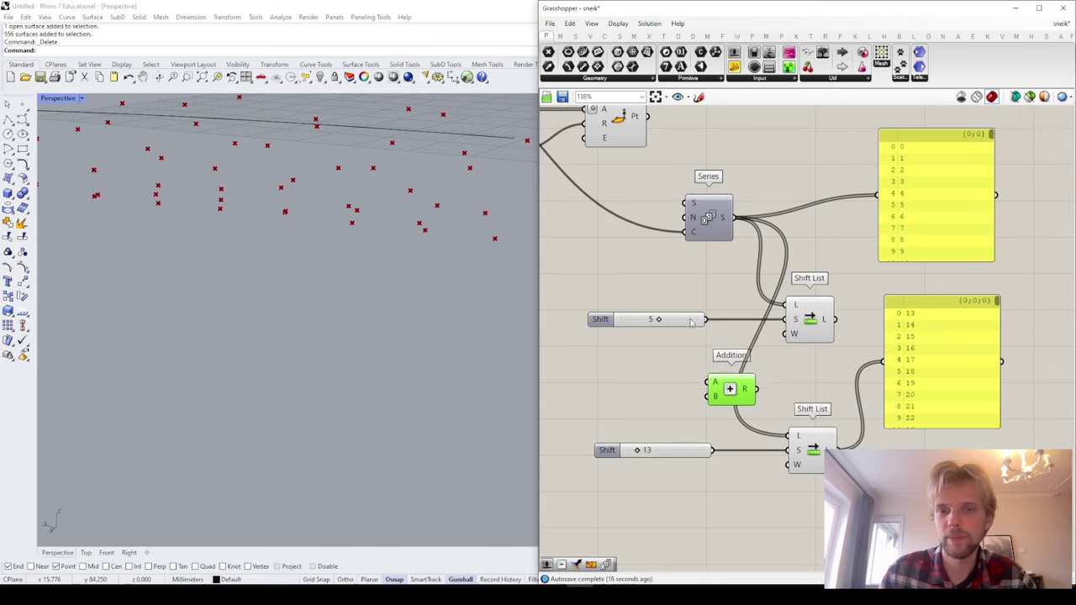
left_click_drag(709, 326, 714, 383)
left_click_drag(713, 451, 715, 397)
left_click_drag(727, 395, 753, 392)
Step: Duplicate the upper Shift List between the existing two, feed its shift input with the Addition result and realign the components
left_click_drag(811, 334, 828, 401, "alt")
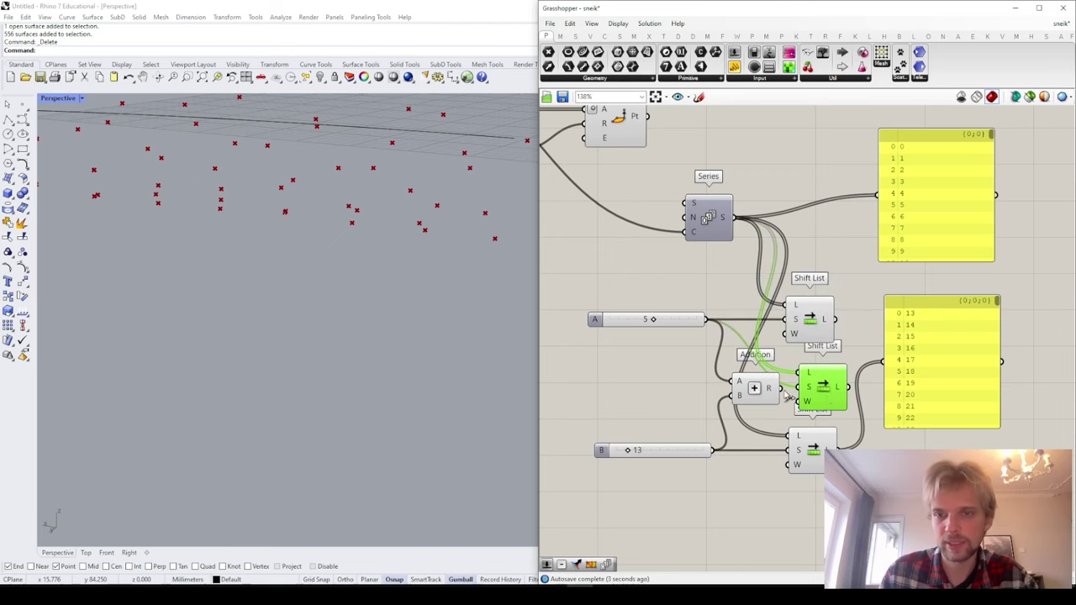
left_click_drag(752, 402, 749, 397)
left_click_drag(819, 330, 836, 300)
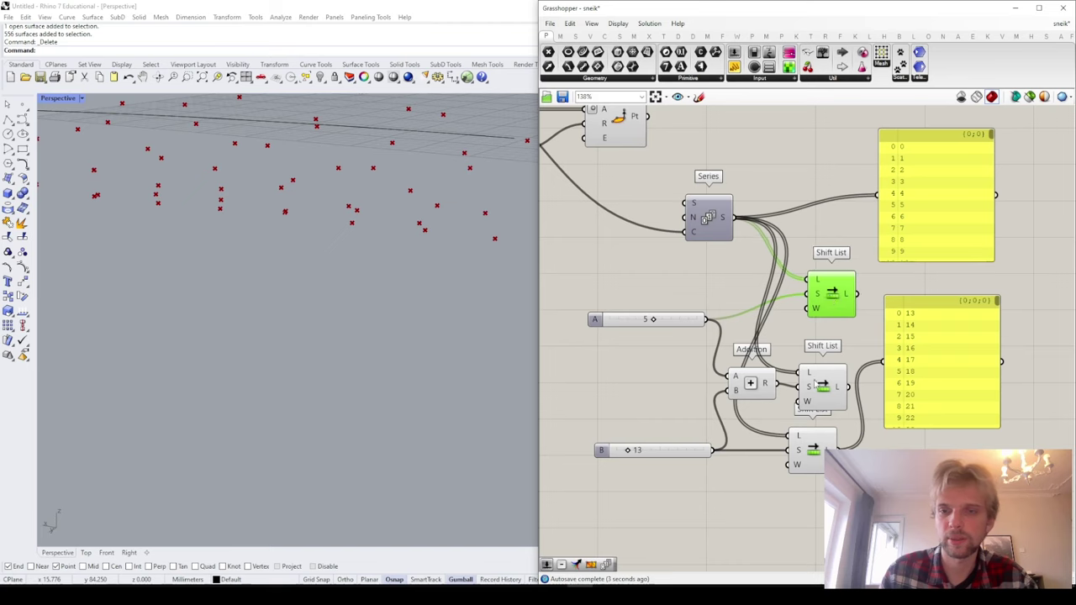
left_click_drag(822, 389, 840, 362)
left_click(814, 461)
left_click_drag(820, 469, 848, 469)
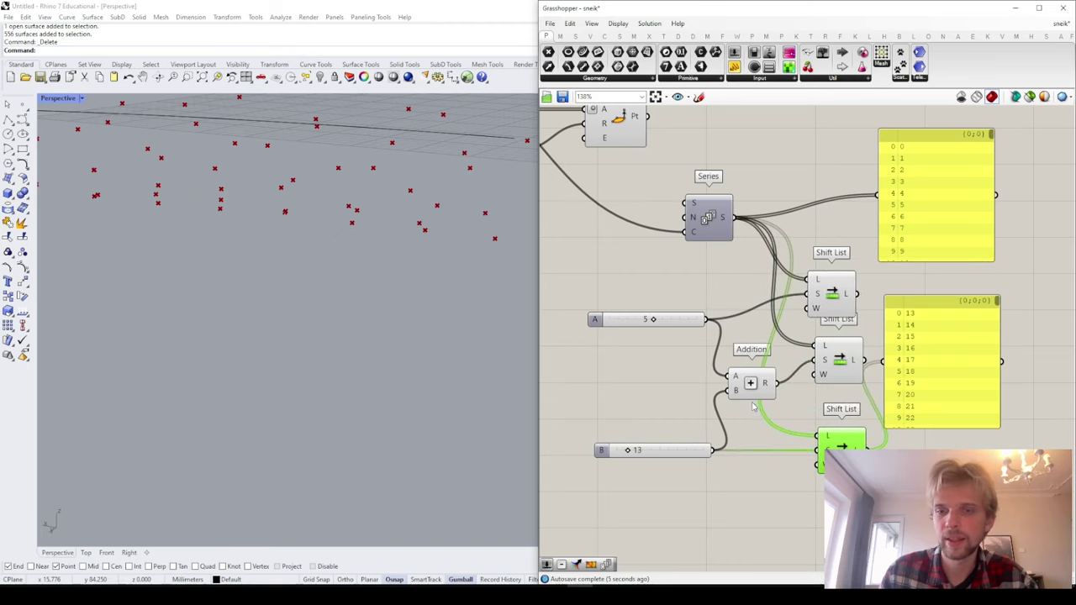
left_click_drag(752, 389, 756, 363)
Step: Check the middle Shift List's output in the lower panel and delete both panels
left_click_drag(887, 362, 917, 361)
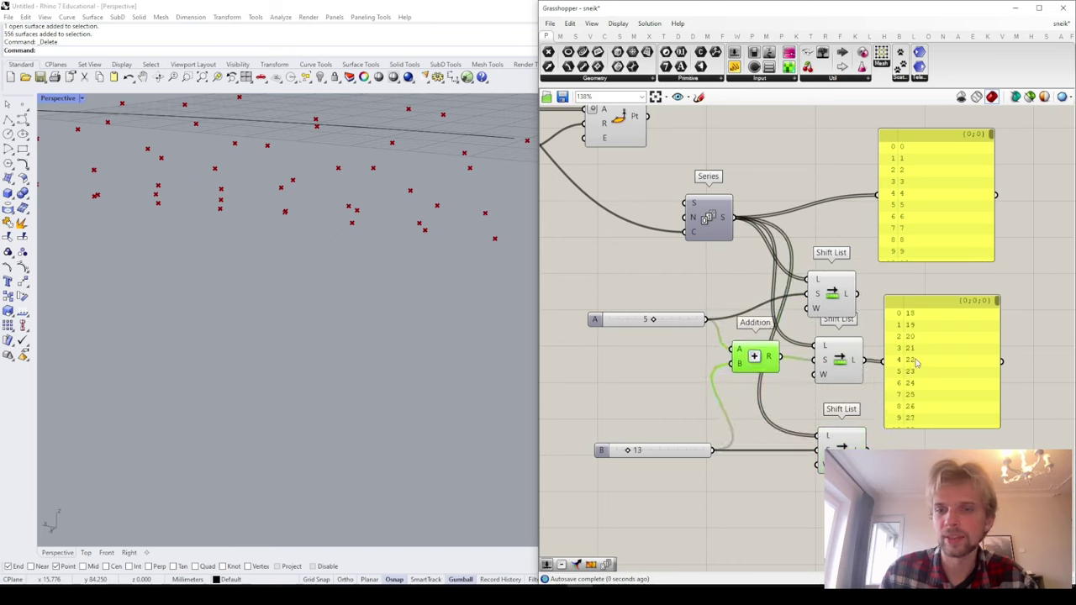
left_click(913, 326)
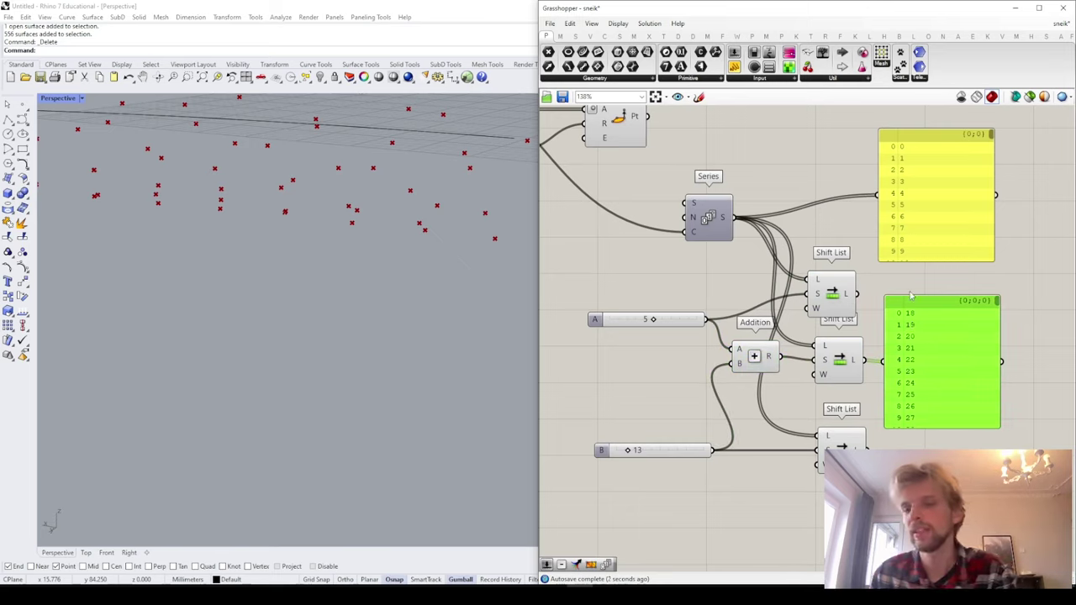
key("Delete")
left_click(925, 253)
key("Delete")
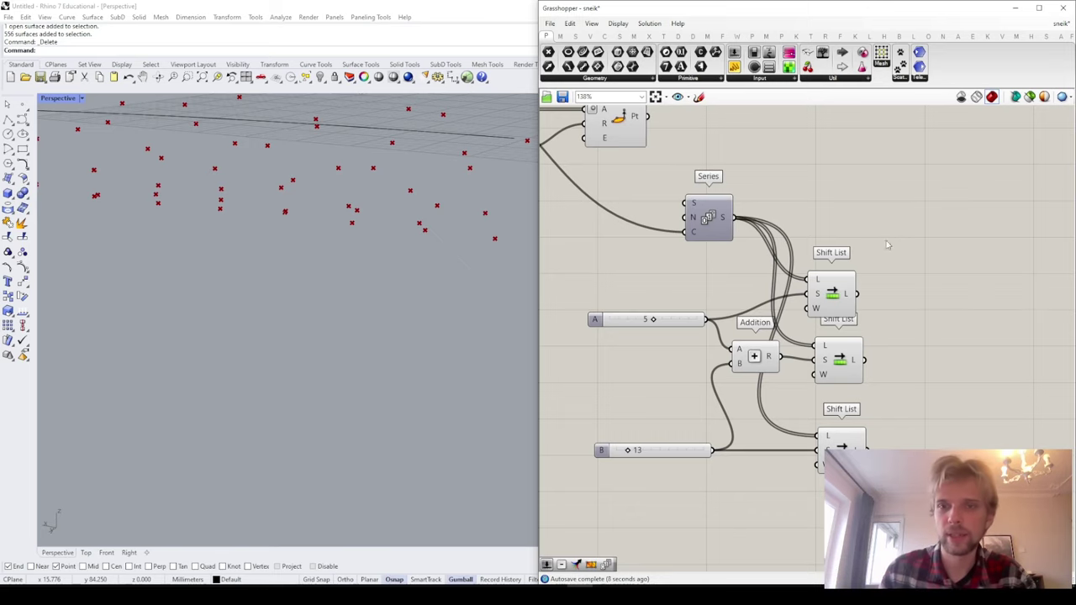
Step: Raise the upper Shift List slightly and add a Merge component well beyond the Shift Lists' outputs
left_click_drag(823, 296, 829, 286)
left_click(944, 259)
right_click_drag(945, 258, 892, 254)
double_click(893, 259)
type("merge")
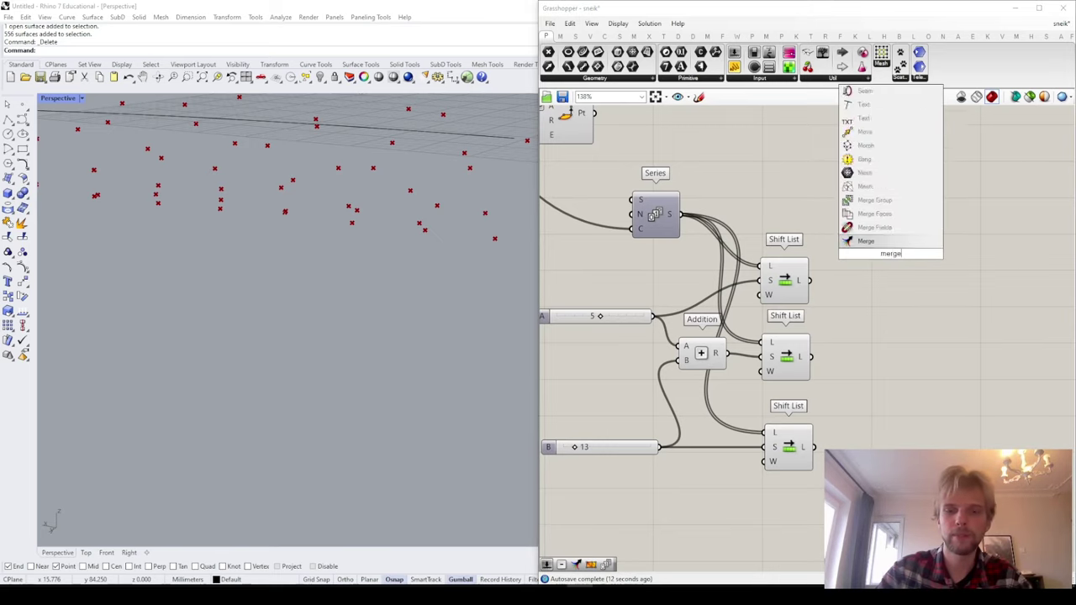
key("Return")
left_click_drag(893, 257, 977, 269)
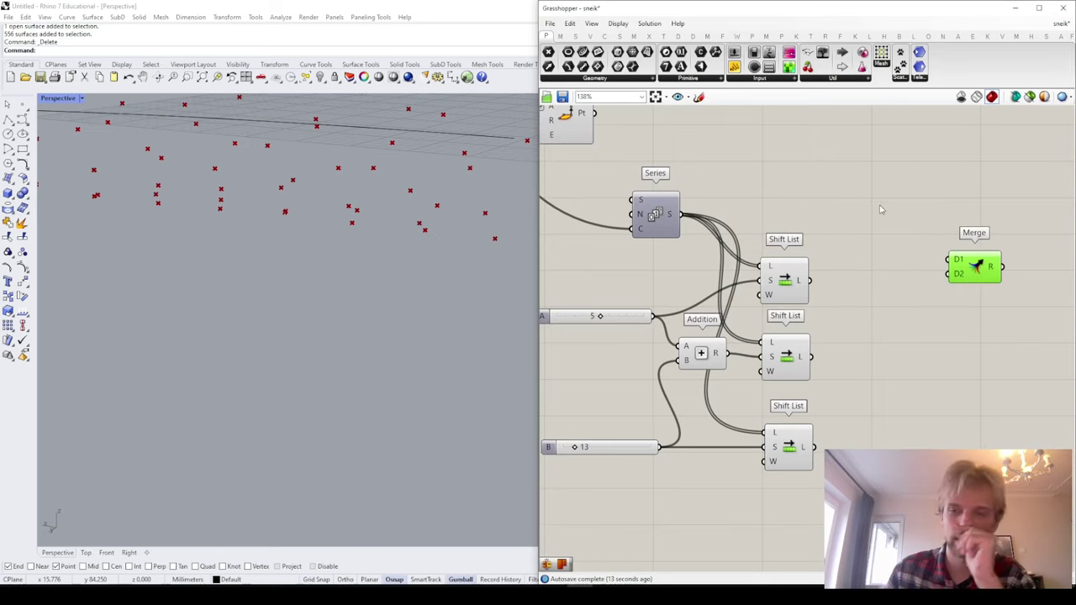
Step: Add a Graft Tree component, connect the Series output to it and place it level with the Series, before the Merge
double_click(852, 243)
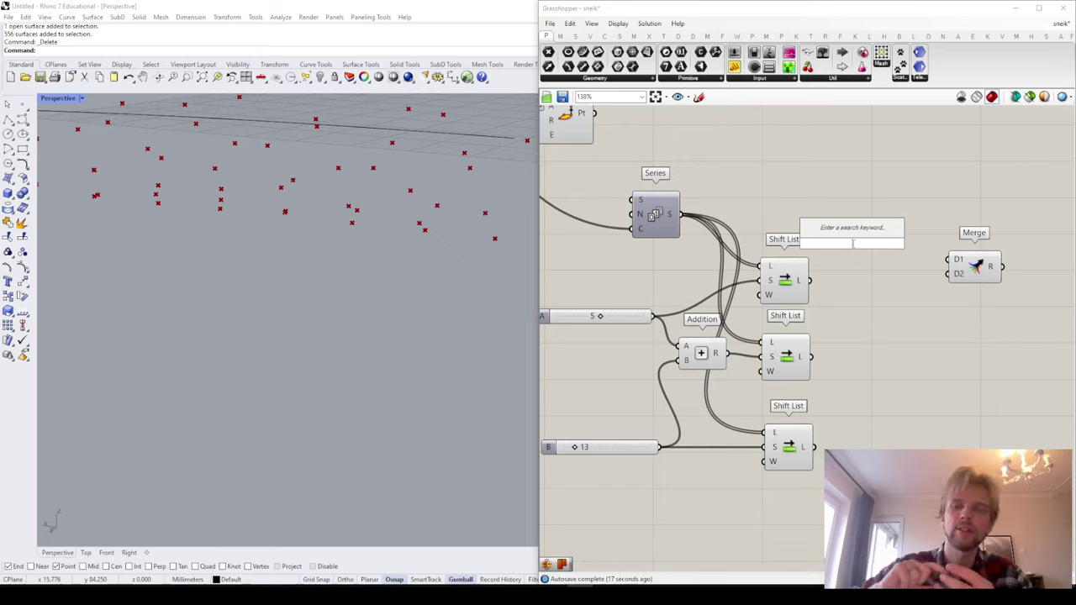
type("graft")
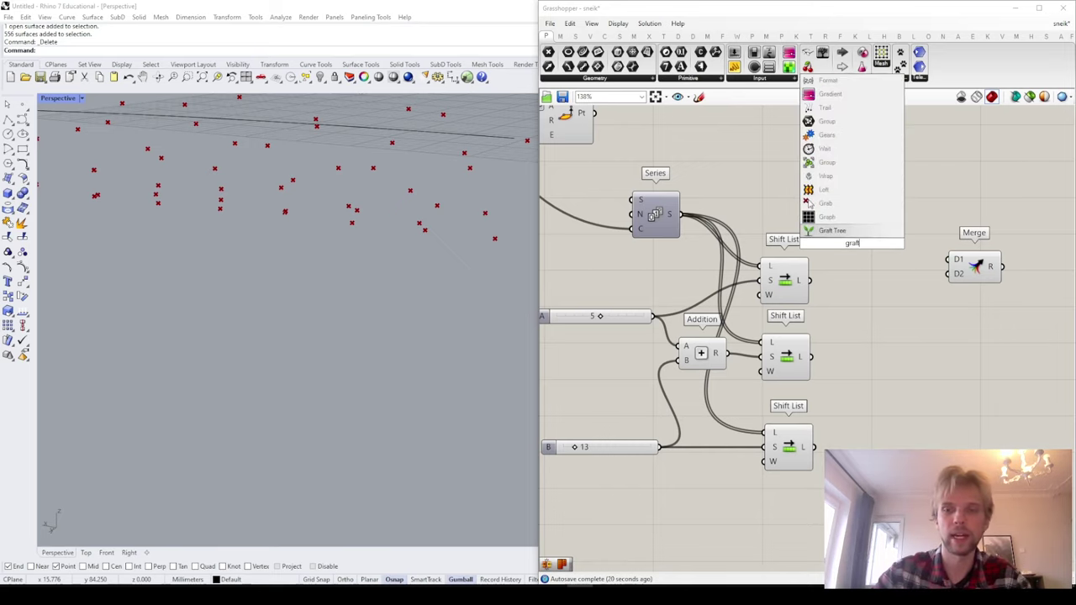
key("Return")
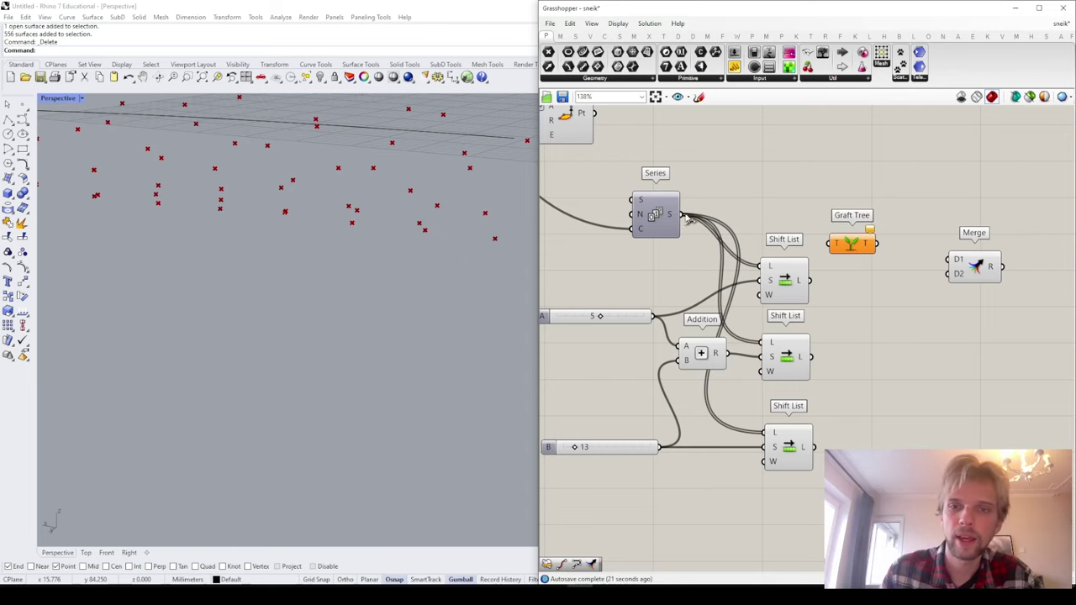
left_click_drag(687, 218, 830, 244)
left_click_drag(860, 250, 898, 222)
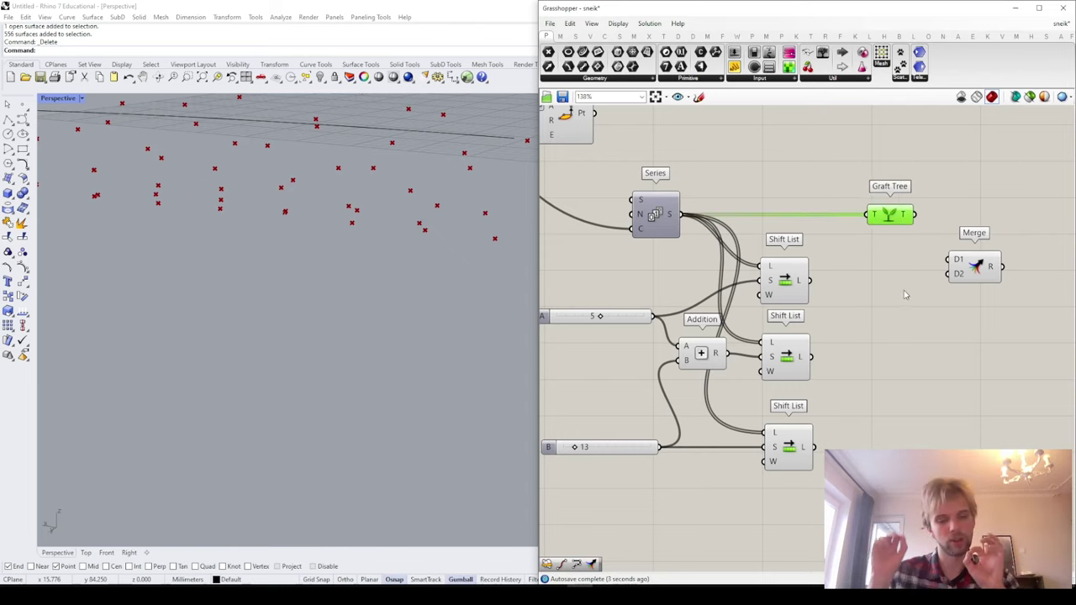
Step: Copy the Graft Tree three times, placing one after each Shift List and connecting it to that Shift List's output
left_click_drag(883, 217, 878, 285)
left_click(882, 240)
left_click(883, 217)
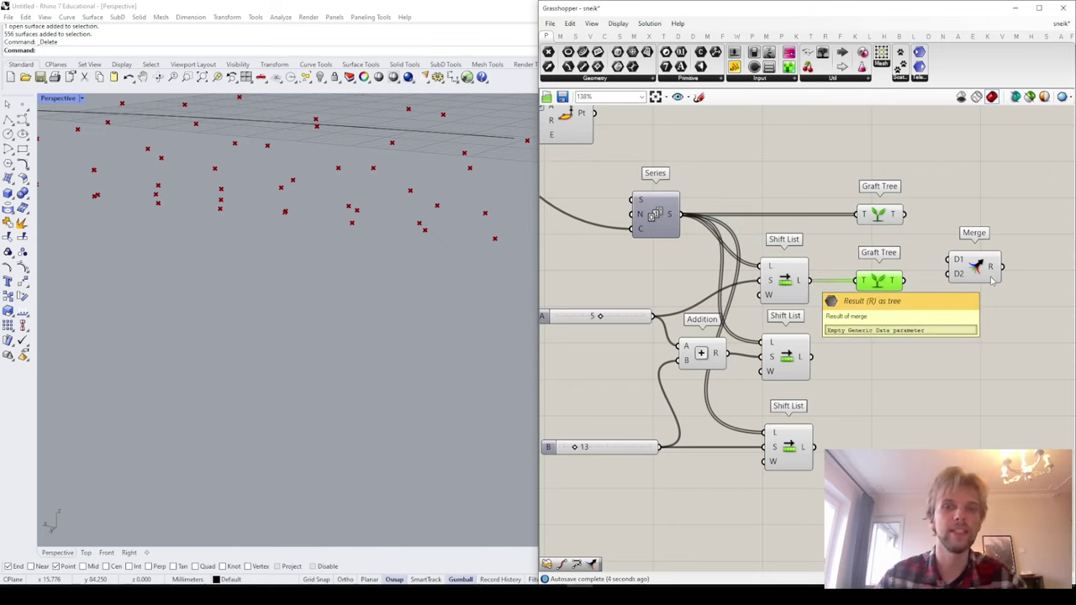
key("ctrl+v")
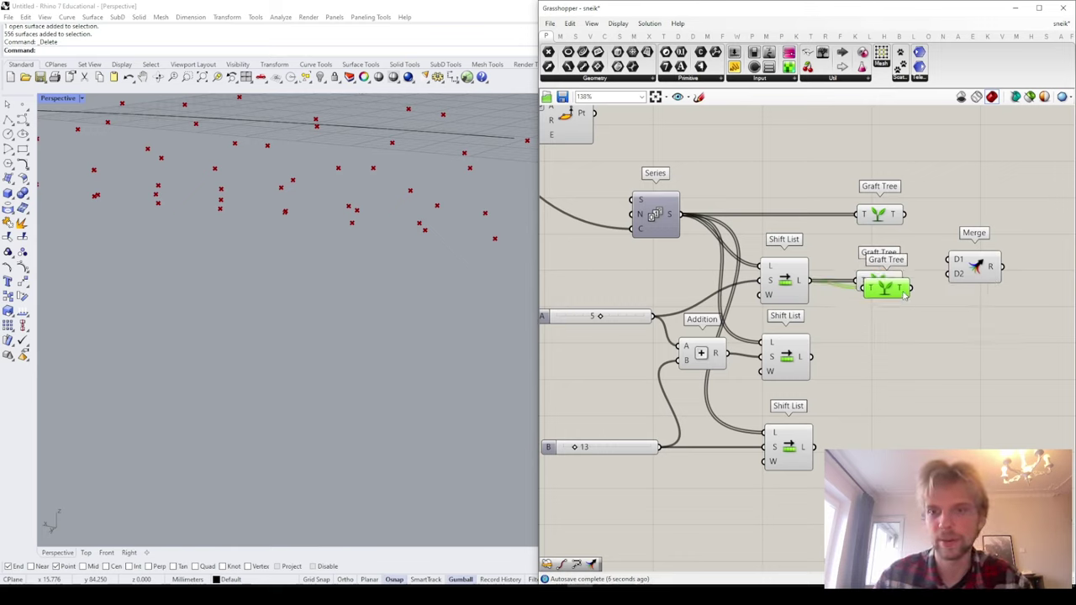
left_click_drag(905, 294, 866, 358)
left_click_drag(885, 354, 876, 436)
key("ctrl+v")
left_click_drag(813, 447, 880, 452)
left_click(941, 196)
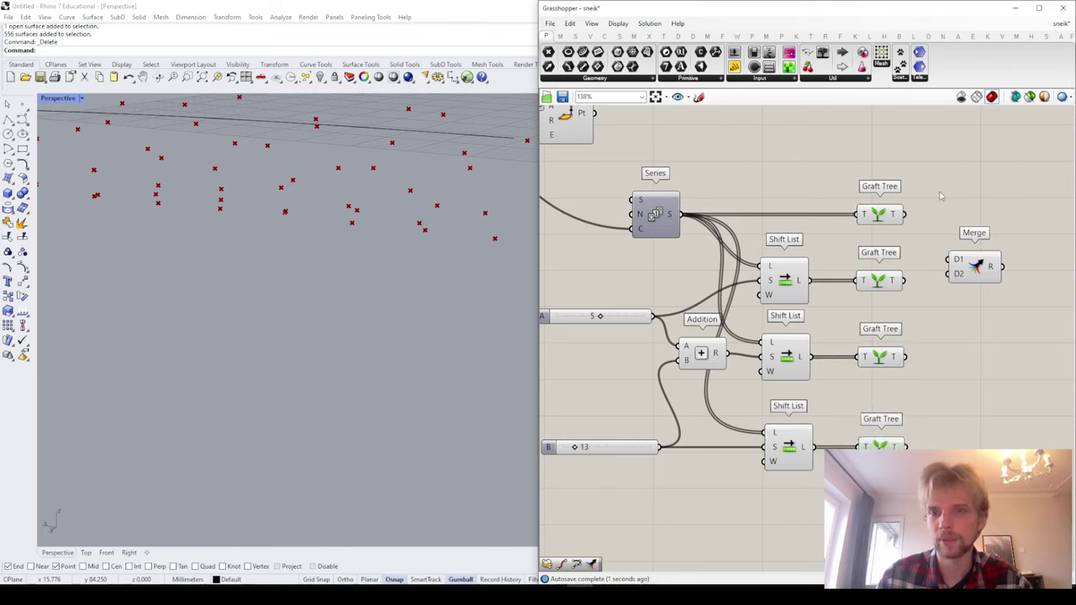
Step: Connect the four Graft Tree outputs in order to Merge inputs D1 to D4 and move the Merge slightly lower
left_click_drag(904, 215, 951, 284)
left_click_drag(907, 357, 954, 289)
left_click_drag(981, 283, 988, 308)
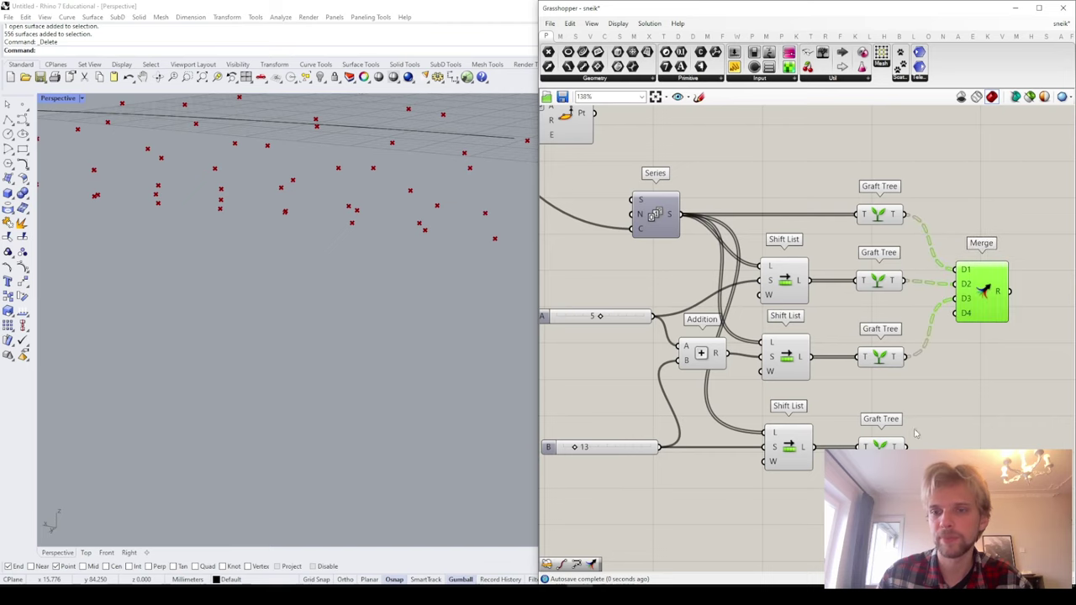
left_click_drag(906, 446, 959, 313)
scroll(971, 327, "up", 5)
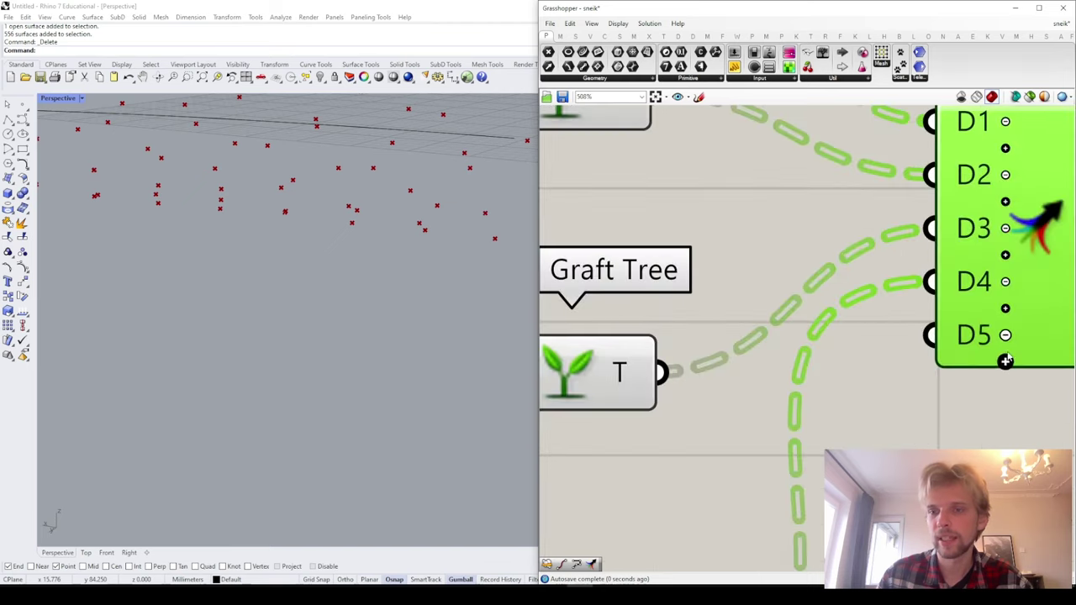
Step: Remove the unused D5 input from the Merge component and check its result tree
left_click(1005, 335)
scroll(1006, 336, "down", 5)
mouse_move(955, 330)
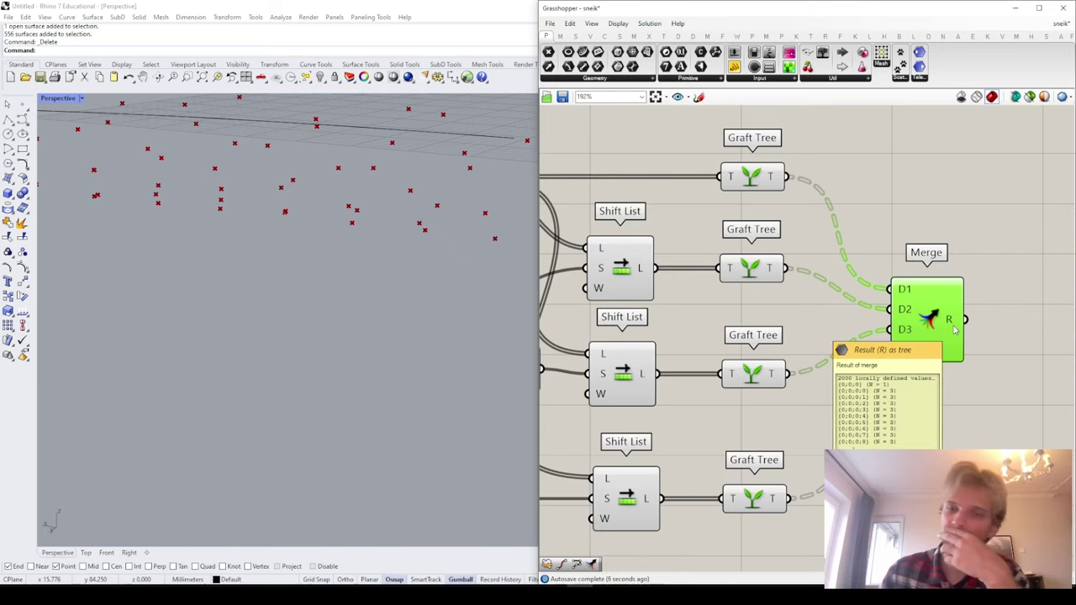
Step: Simplify the T output of all four Graft Tree components and check the Merge component's result tree
right_click_drag(717, 219, 825, 197)
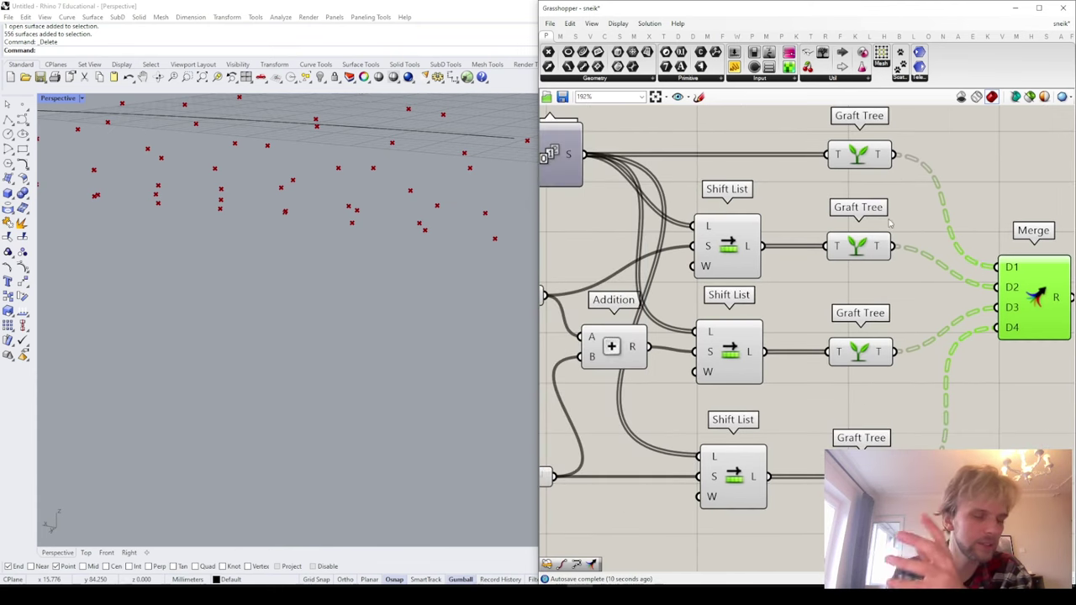
scroll(889, 223, "down", 3)
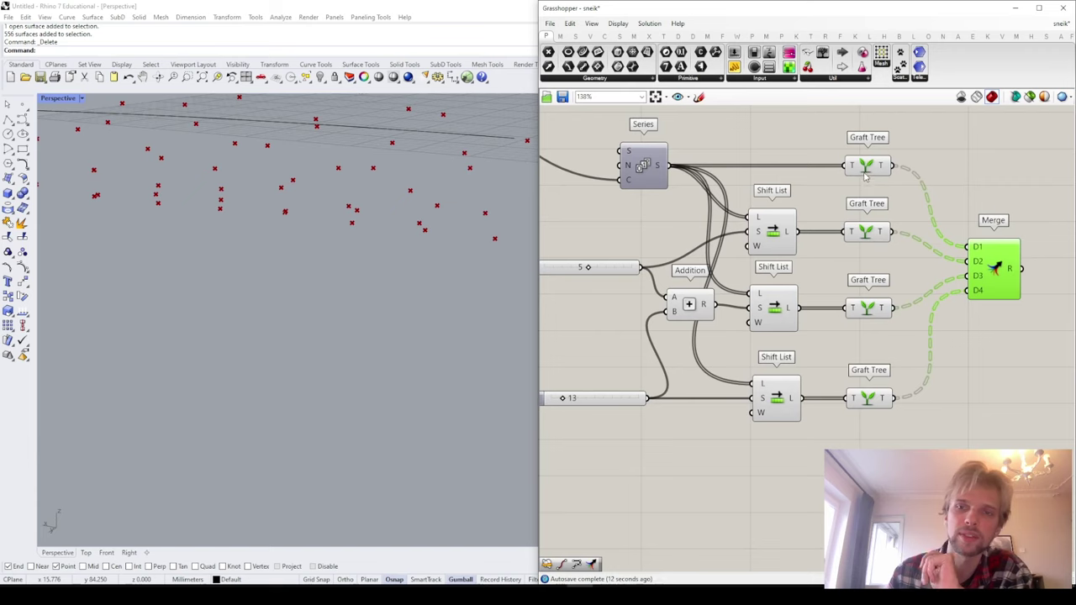
right_click(880, 169)
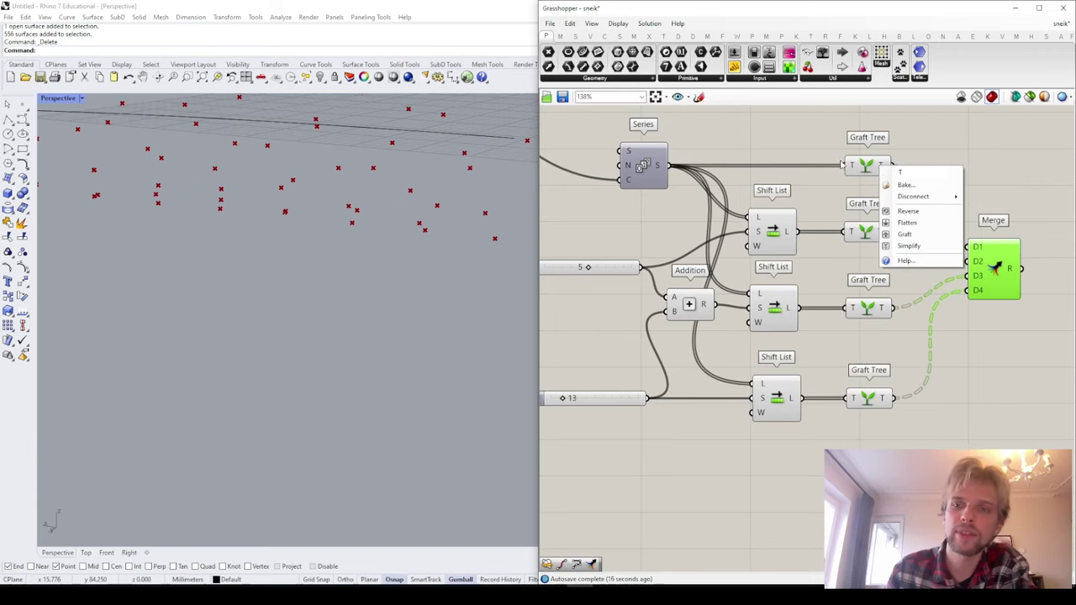
left_click(909, 245)
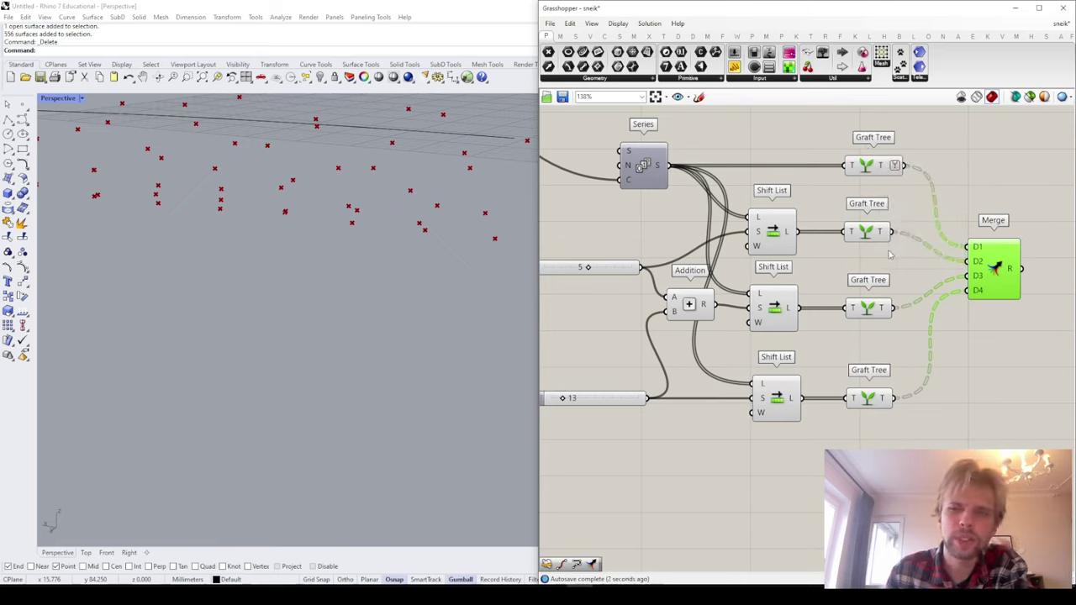
right_click(883, 234)
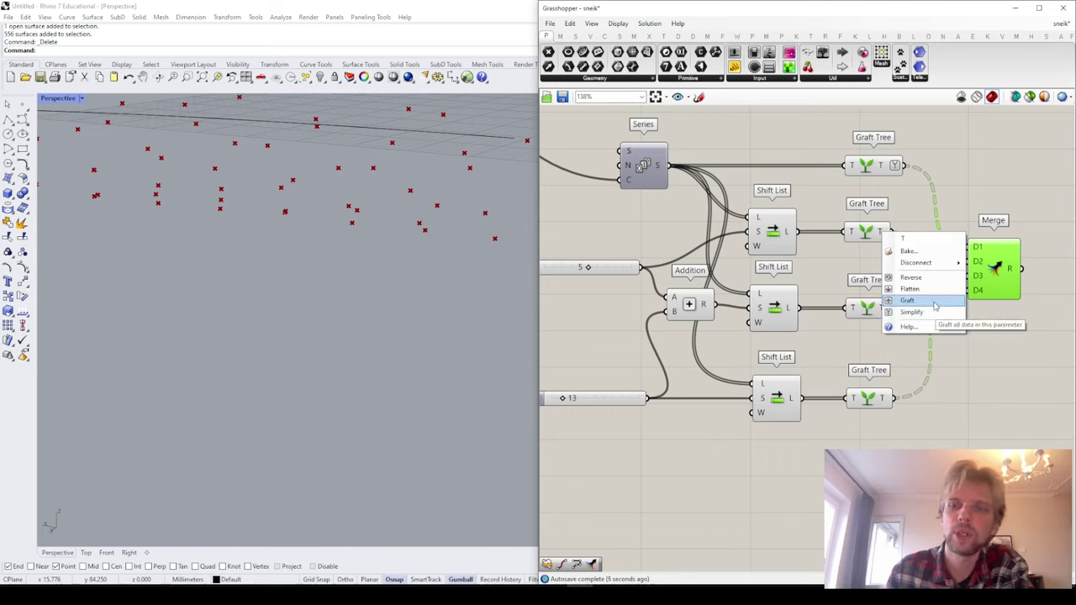
left_click(925, 301)
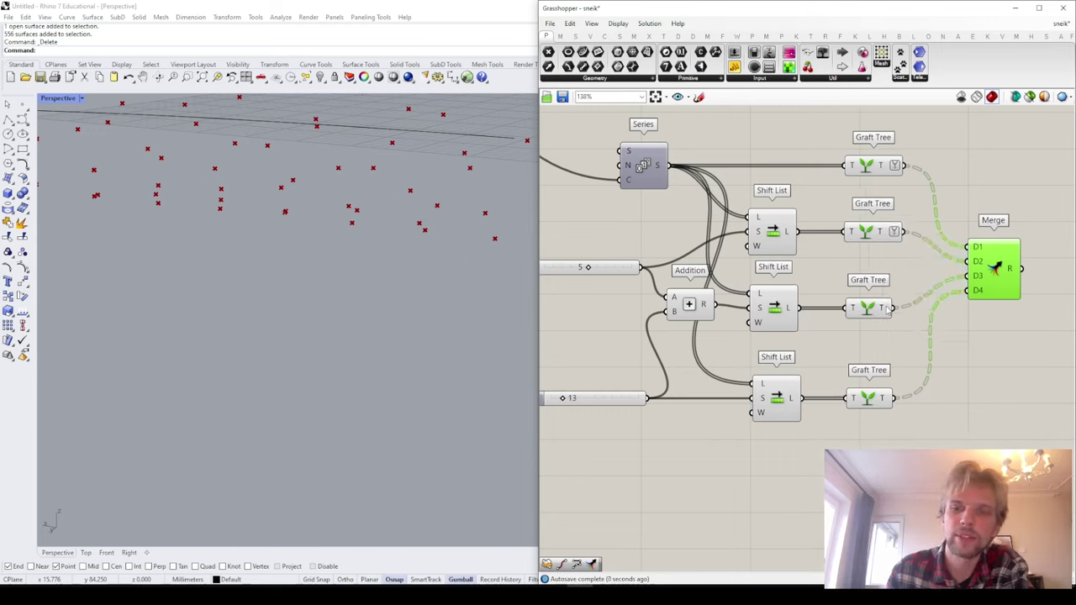
right_click(888, 309)
left_click(912, 375)
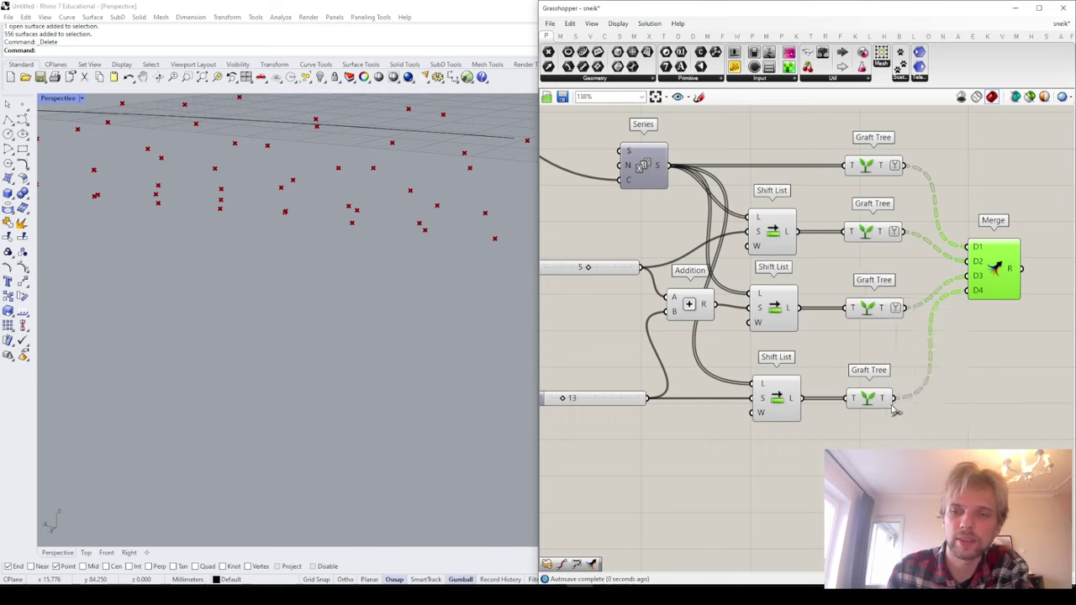
right_click(887, 400)
left_click(912, 465)
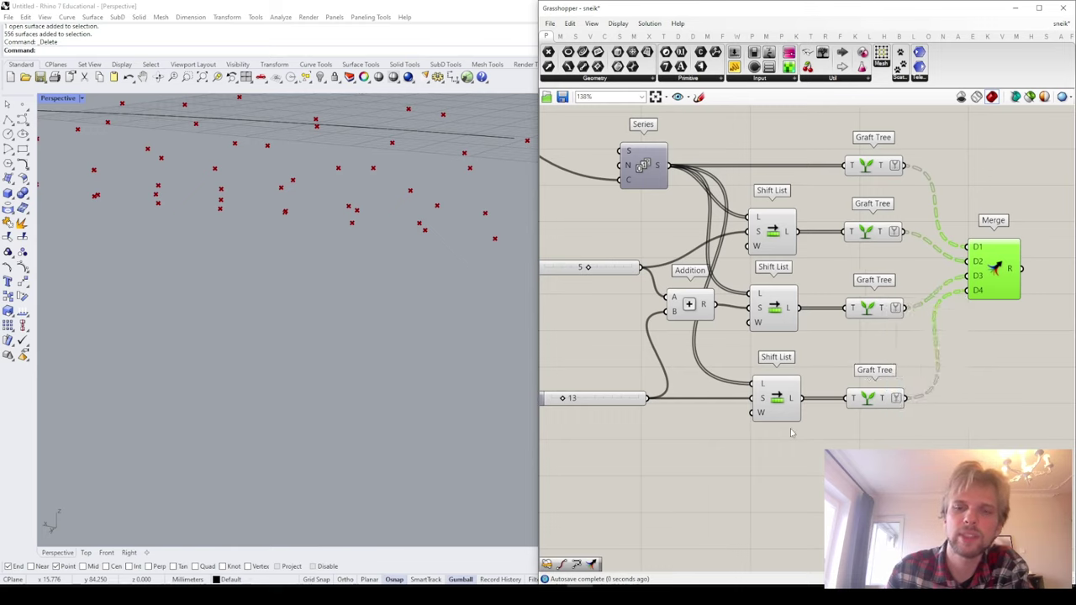
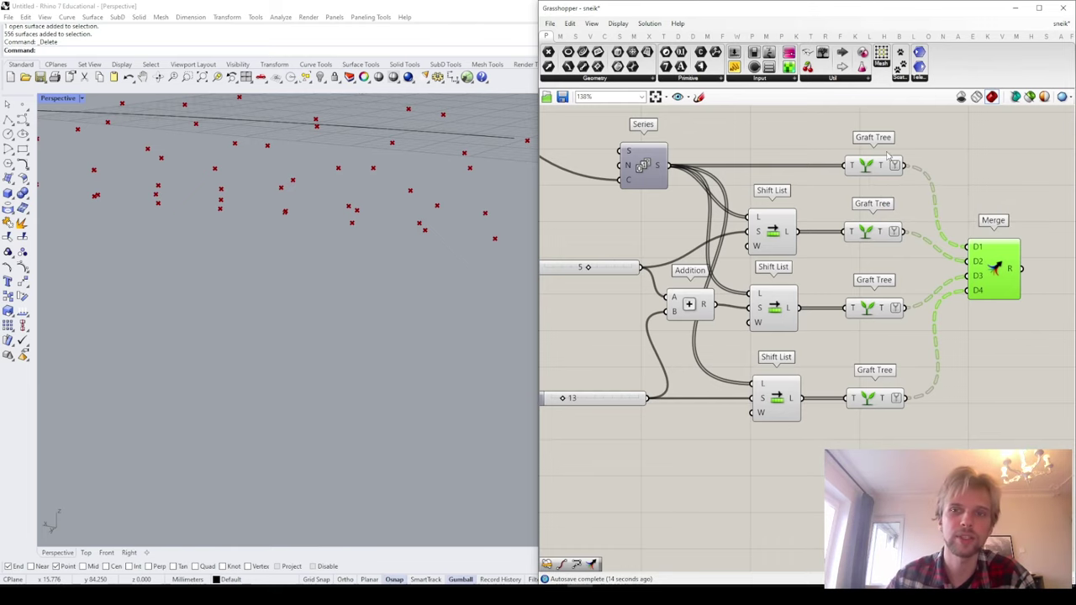
left_click(954, 218)
right_click_drag(974, 183, 912, 182)
mouse_move(953, 271)
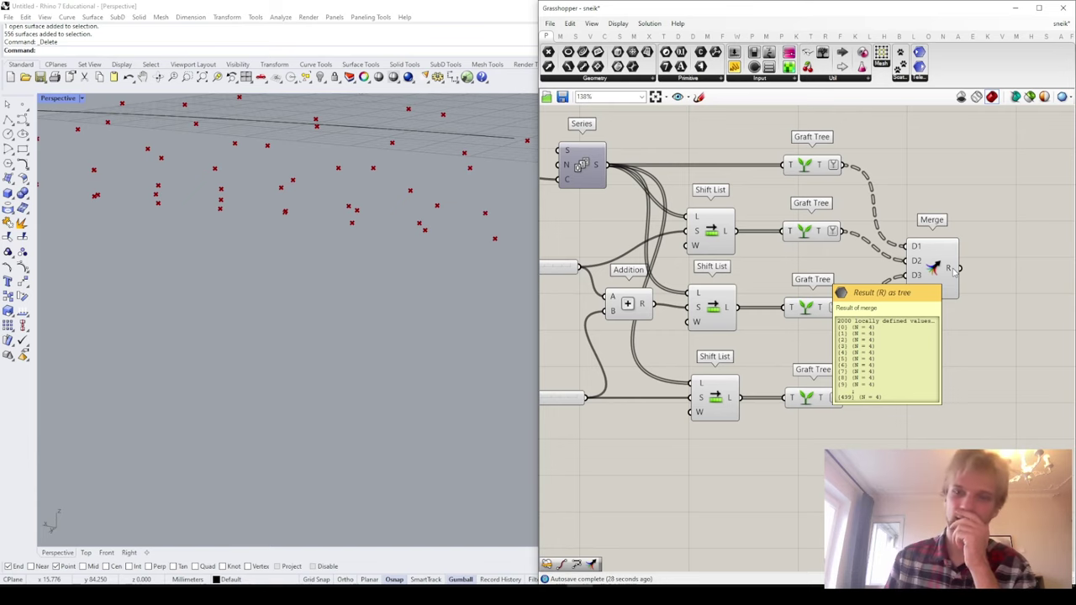
Step: Add a Mesh Quad component beyond the Merge, leaving space between them for another component
scroll(950, 271, "down", 5)
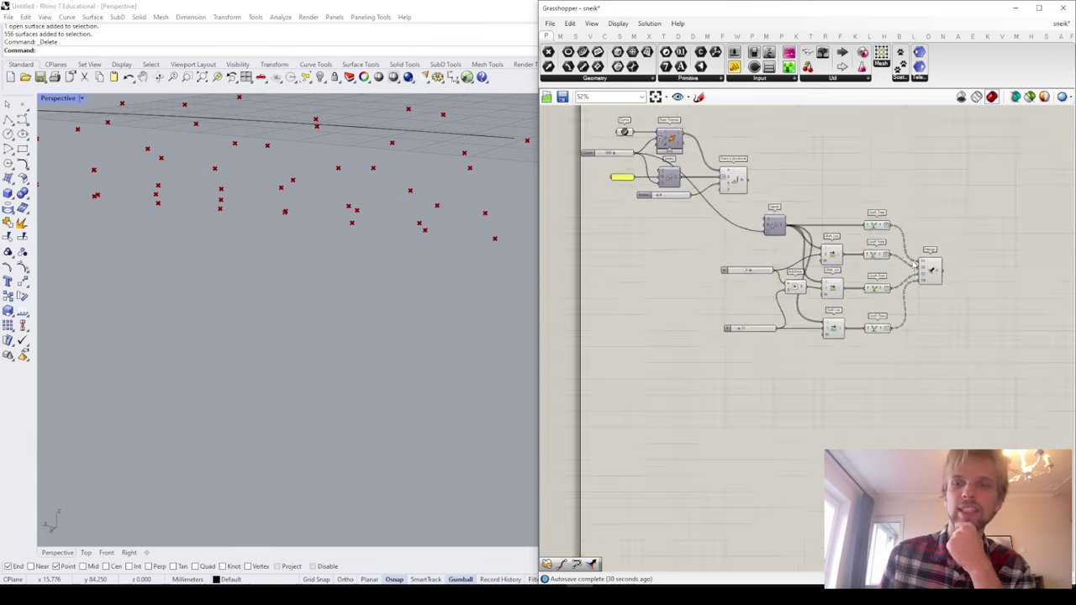
scroll(917, 225, "up", 3)
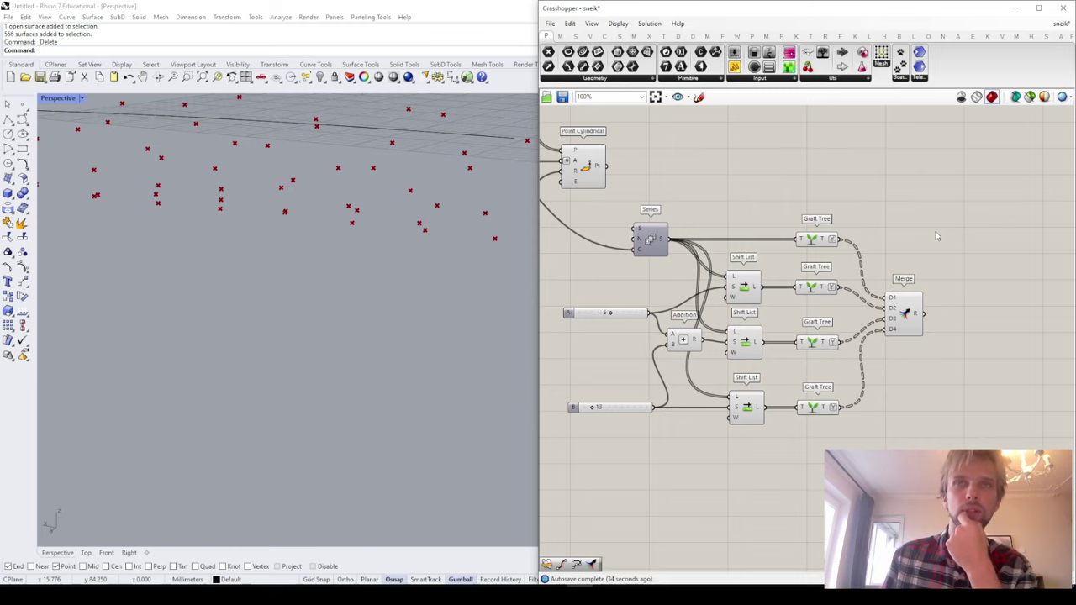
right_click_drag(938, 237, 859, 231)
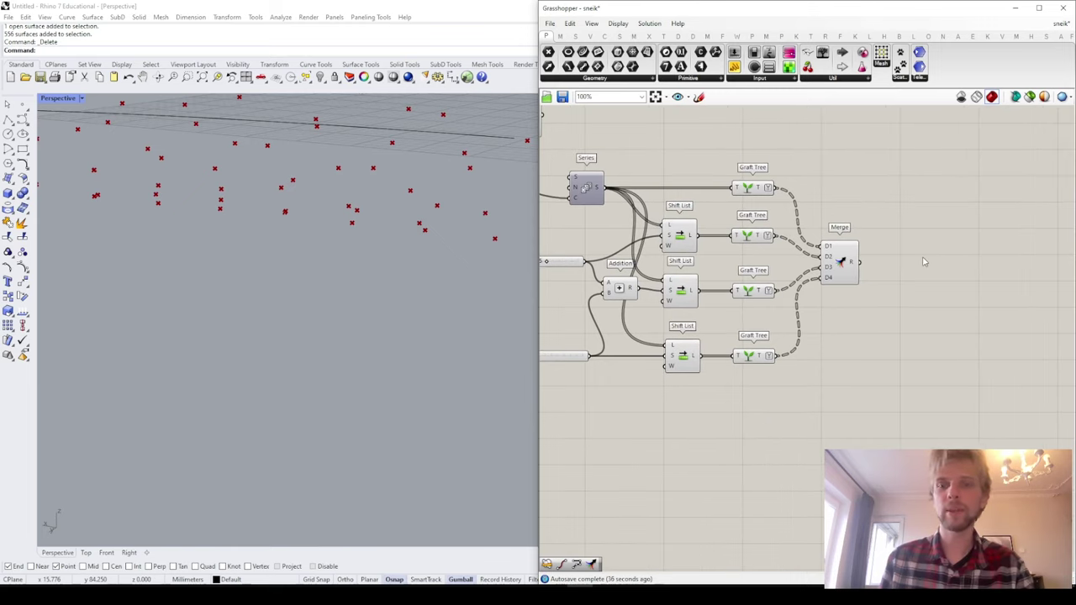
scroll(923, 261, "up", 5)
double_click(918, 317)
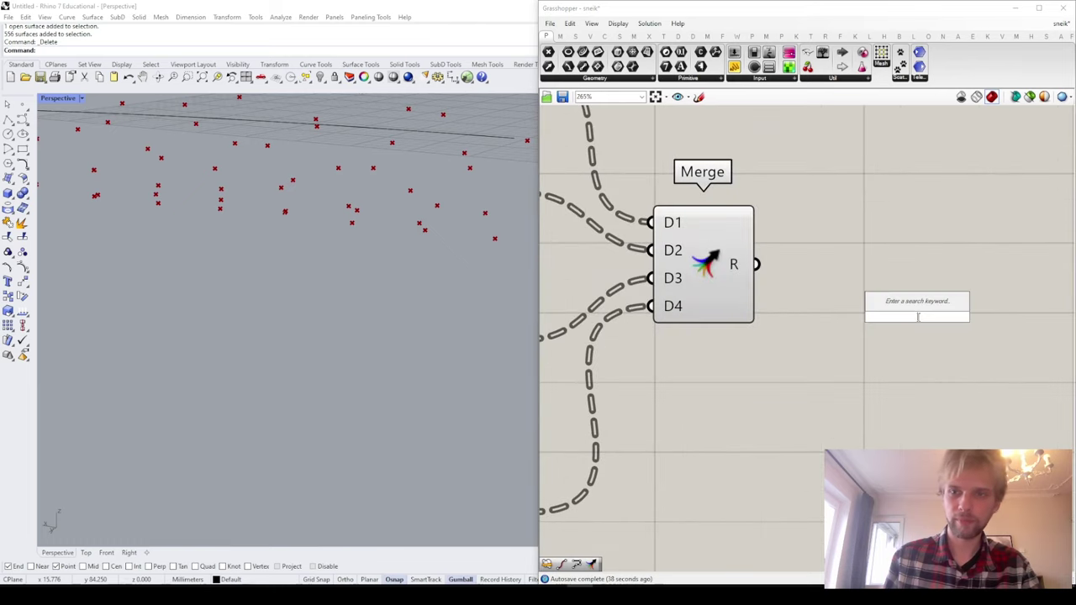
type("mesh quad")
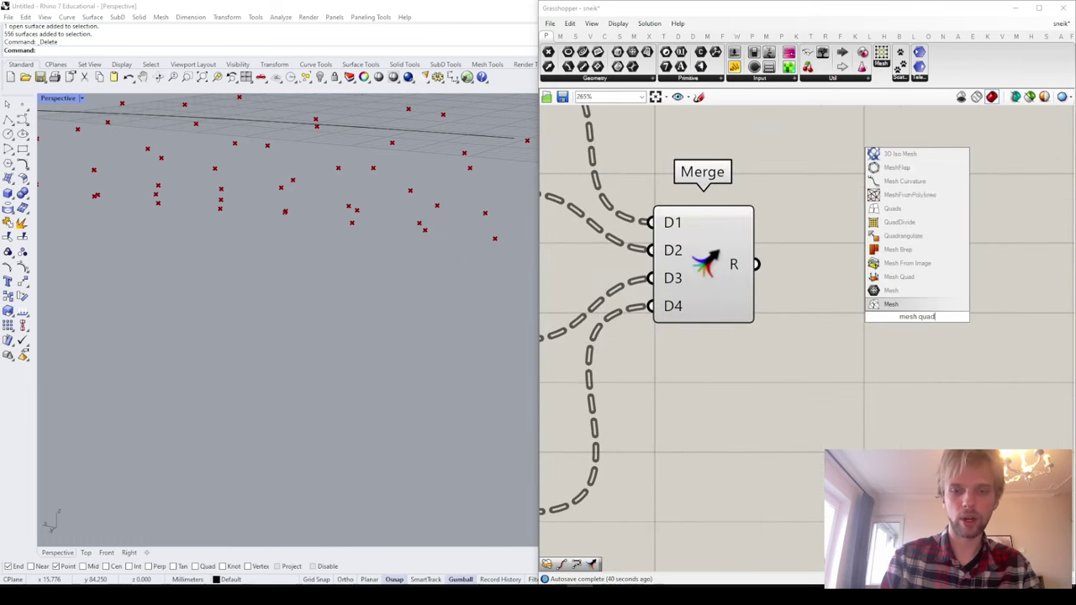
left_click(914, 305)
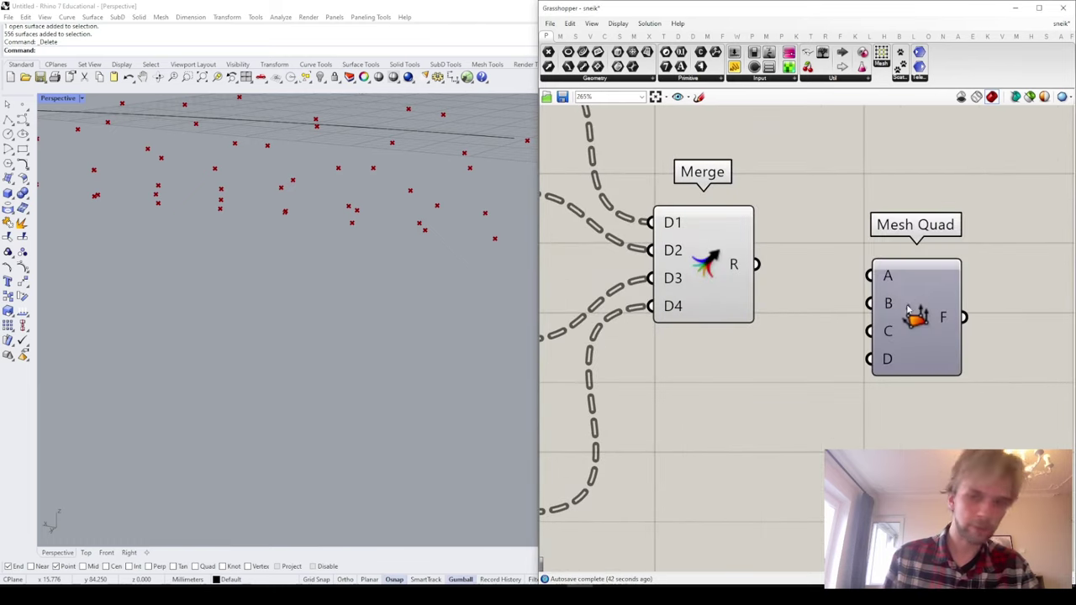
left_click_drag(938, 321, 1034, 288)
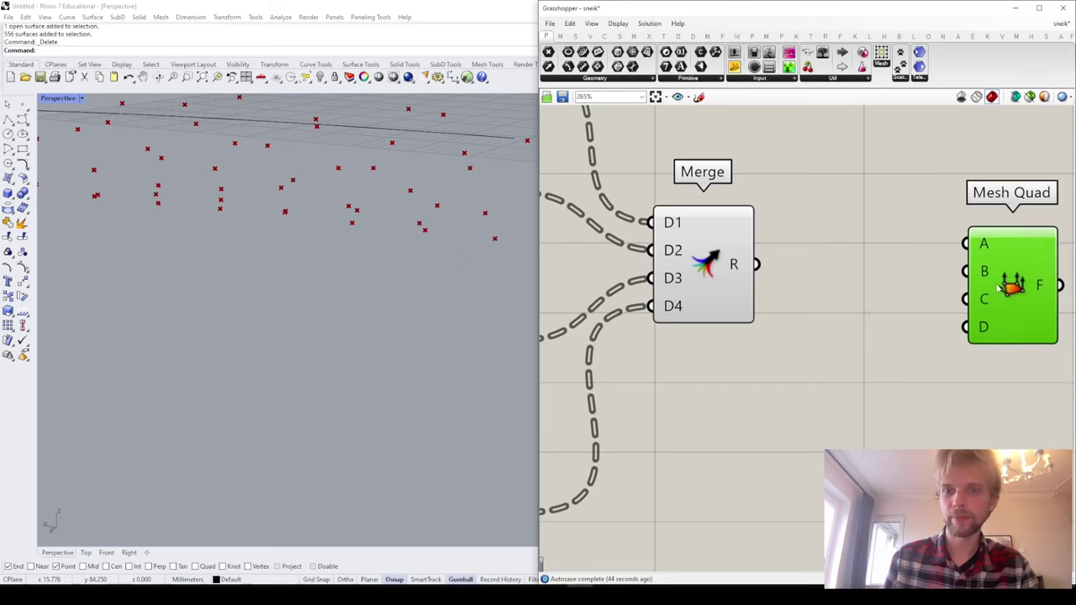
Step: Add a List Item component between Merge and Mesh Quad and connect the Merge result to its L input
right_click_drag(827, 272, 783, 264)
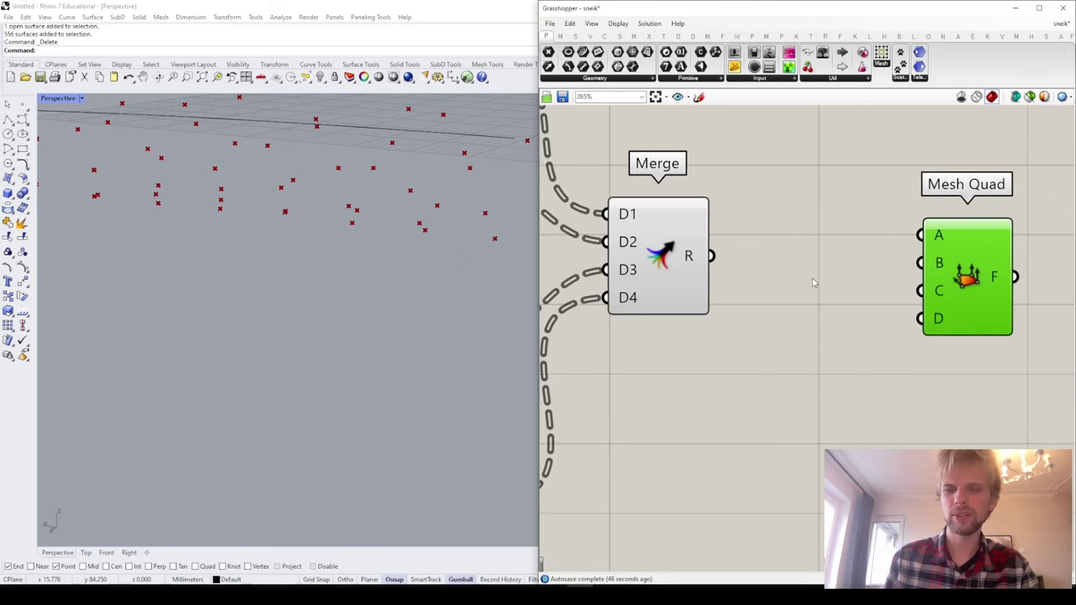
double_click(814, 282)
type("list item")
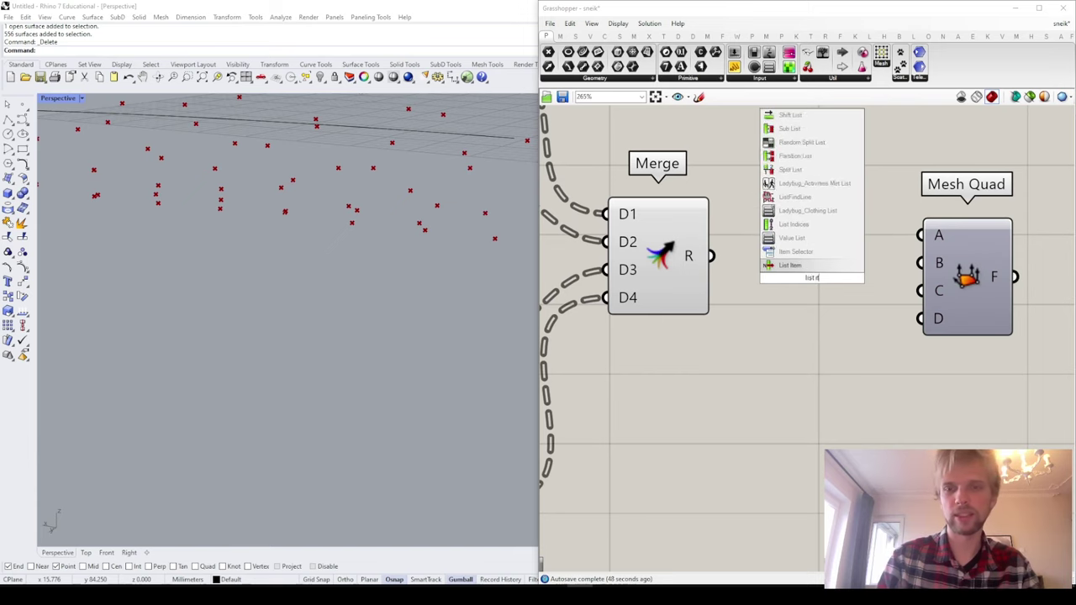
key("Return")
left_click_drag(711, 256, 764, 251)
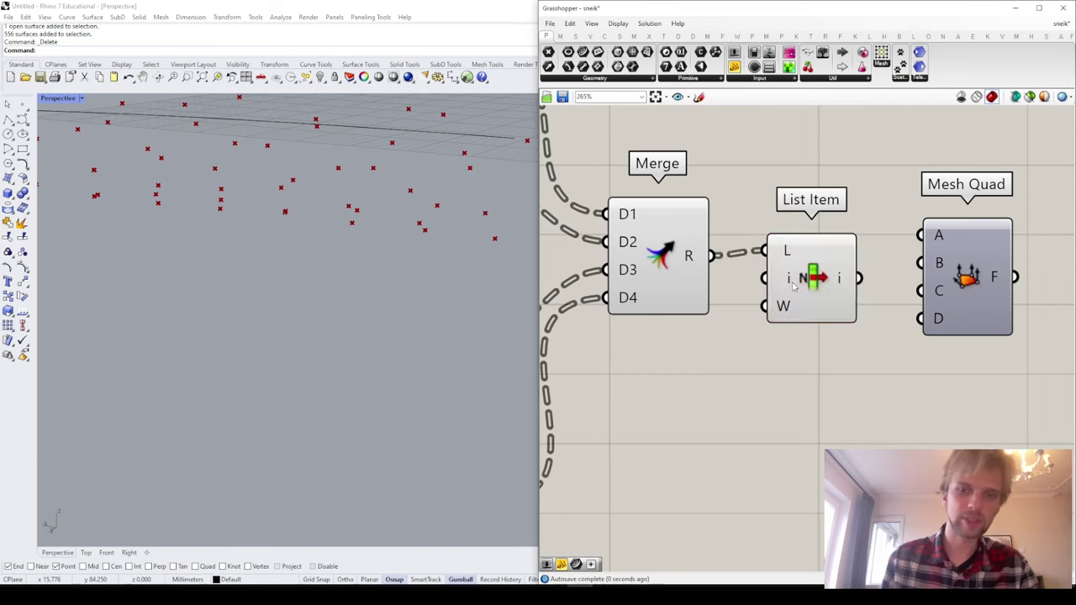
left_click_drag(790, 290, 791, 238)
Step: Add outputs +1, +2 and +3 to the List Item and align its L input with the Merge output
scroll(815, 246, "up", 4)
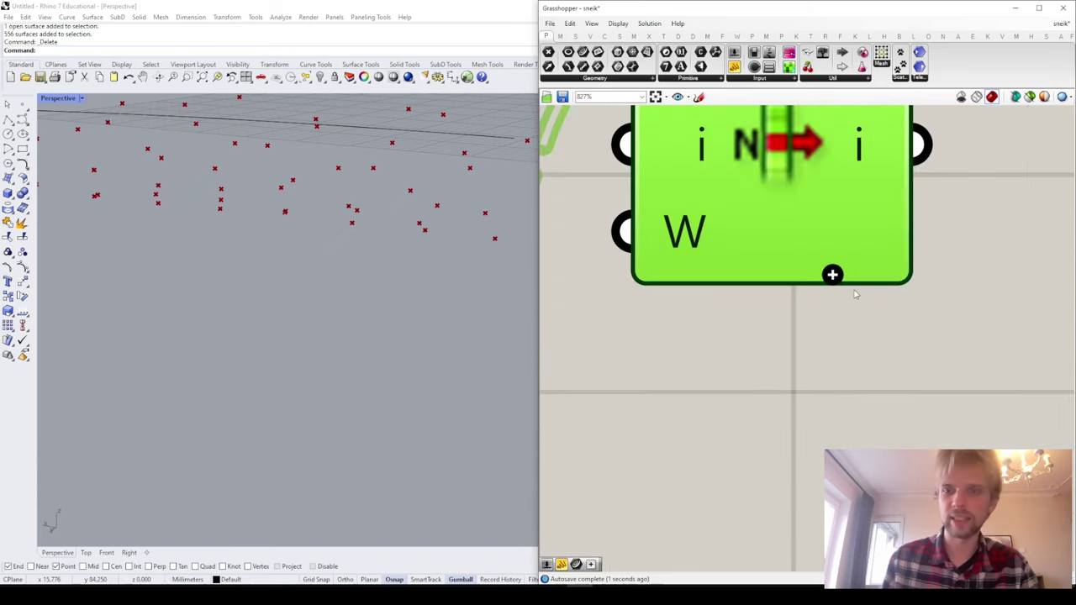
left_click(832, 274)
scroll(832, 275, "down", 4)
scroll(833, 277, "up", 2)
left_click(834, 269)
left_click(834, 279)
left_click_drag(797, 224, 788, 308)
scroll(829, 358, "up", 5)
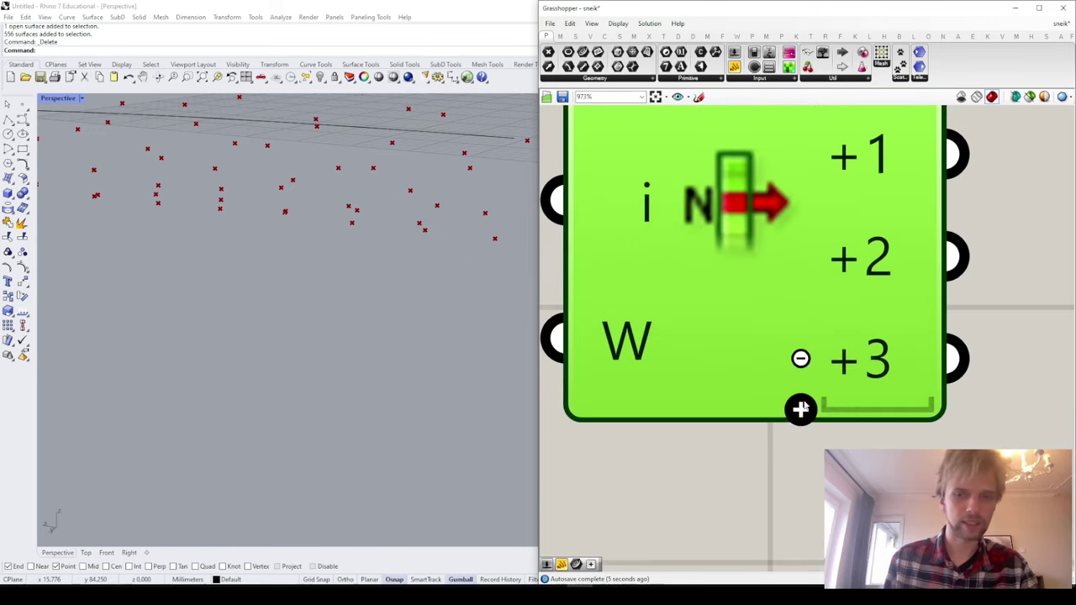
scroll(790, 388, "down", 7)
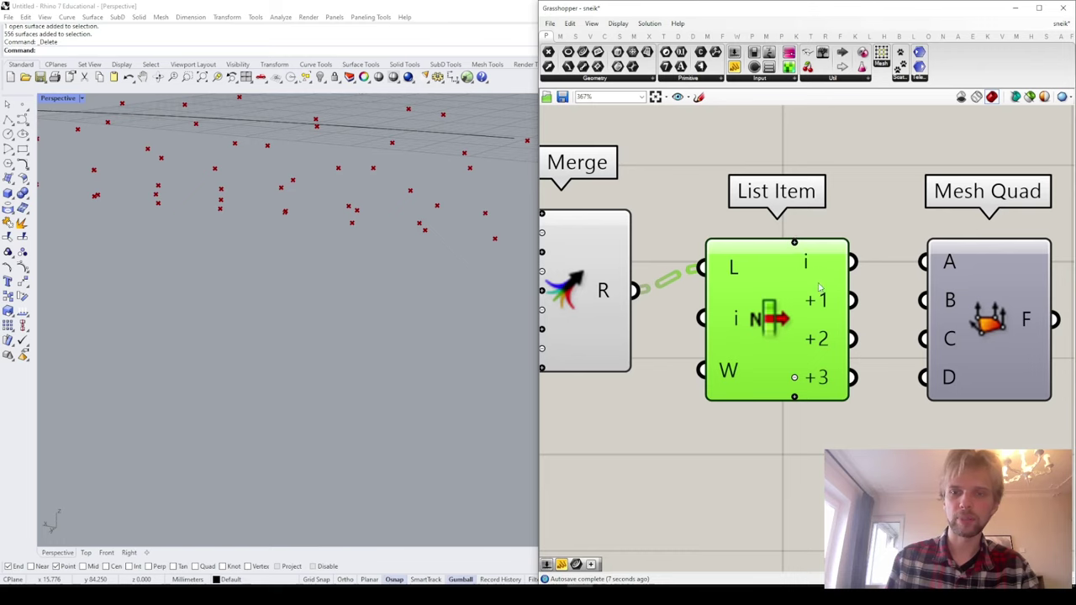
left_click_drag(747, 335, 754, 358)
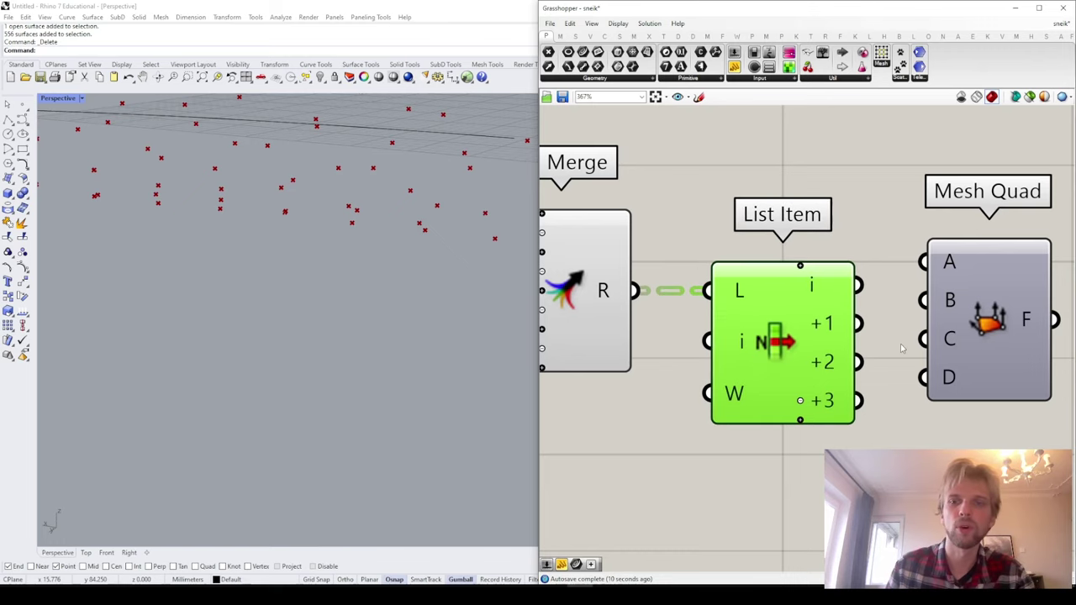
Step: Lower the Mesh Quad slightly and connect List Item outputs i, +1, +2 and +3 to its inputs A, B, C and D
right_click_drag(901, 348, 839, 310)
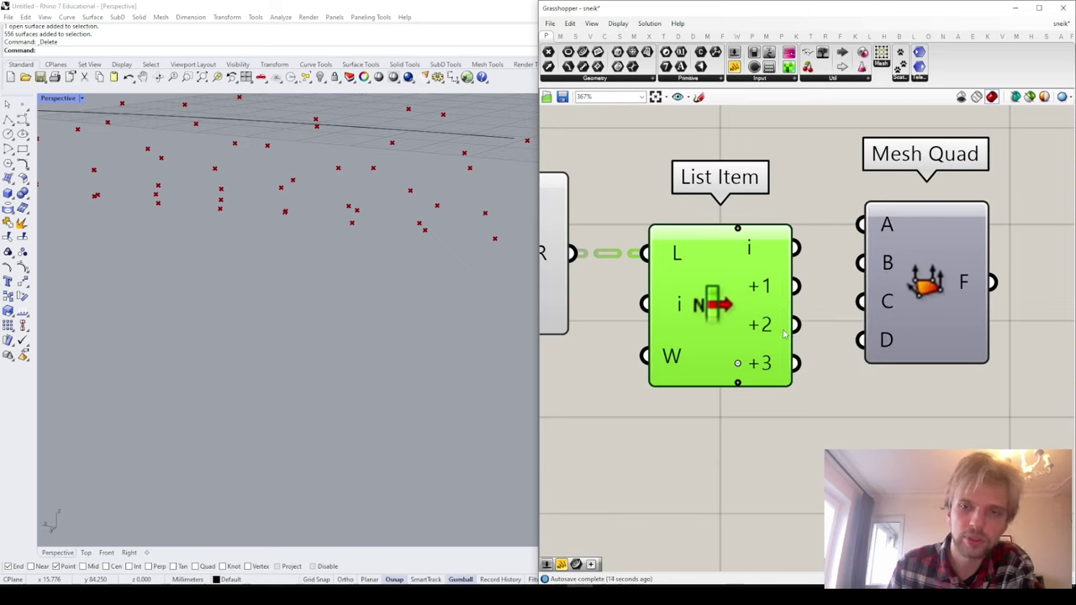
mouse_move(900, 345)
left_mouse_down()
mouse_move(919, 389)
mouse_move(909, 385)
left_mouse_up()
left_click_drag(795, 249, 872, 265)
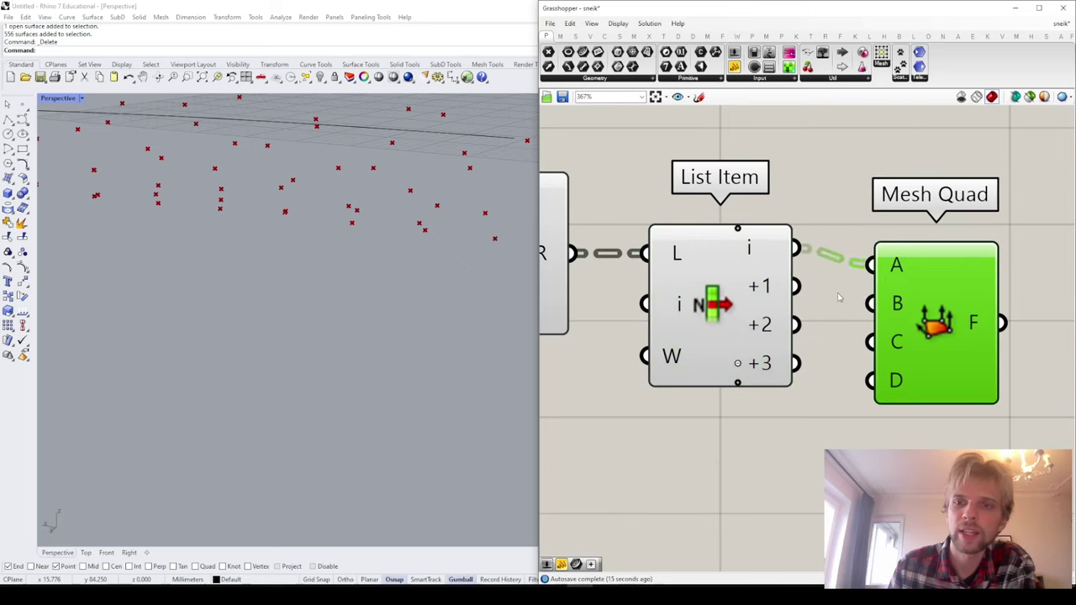
left_click_drag(795, 325, 893, 332)
left_click_drag(796, 287, 872, 304)
left_click_drag(796, 363, 898, 353)
Step: Add a Panel after the Mesh Quad, connect the F output to it and place it level with that output
scroll(898, 354, "down", 3)
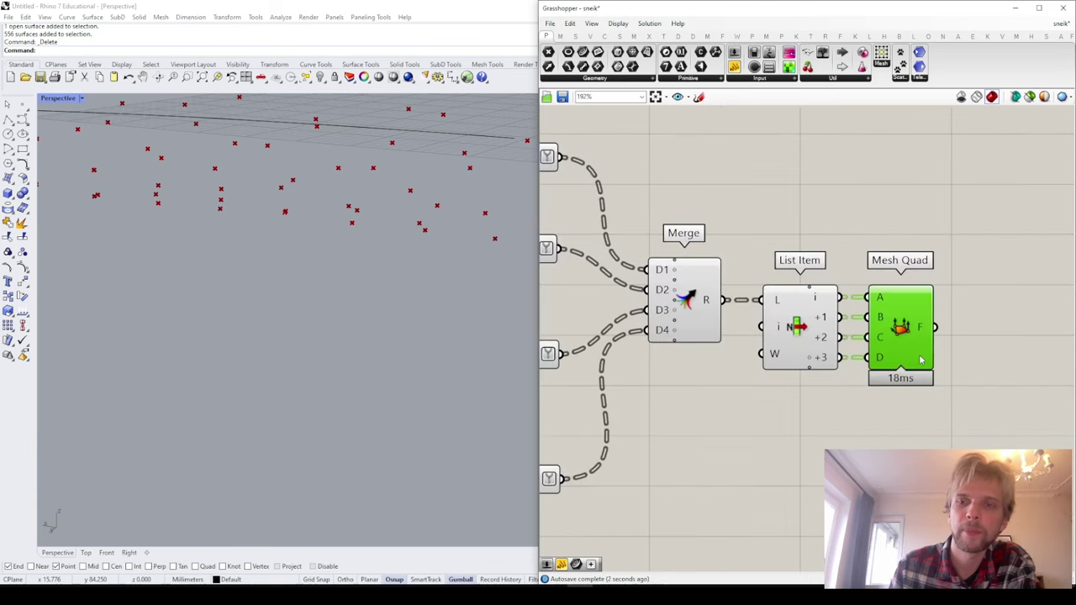
right_click_drag(932, 343, 813, 304)
double_click(955, 345)
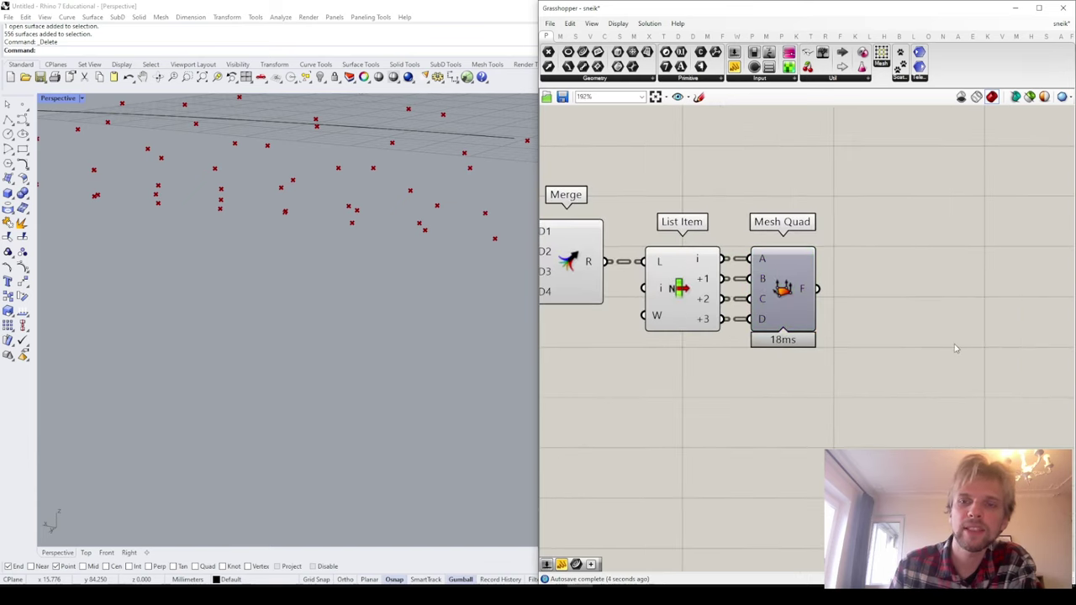
type("panel")
key("Return")
scroll(866, 295, "up", 1)
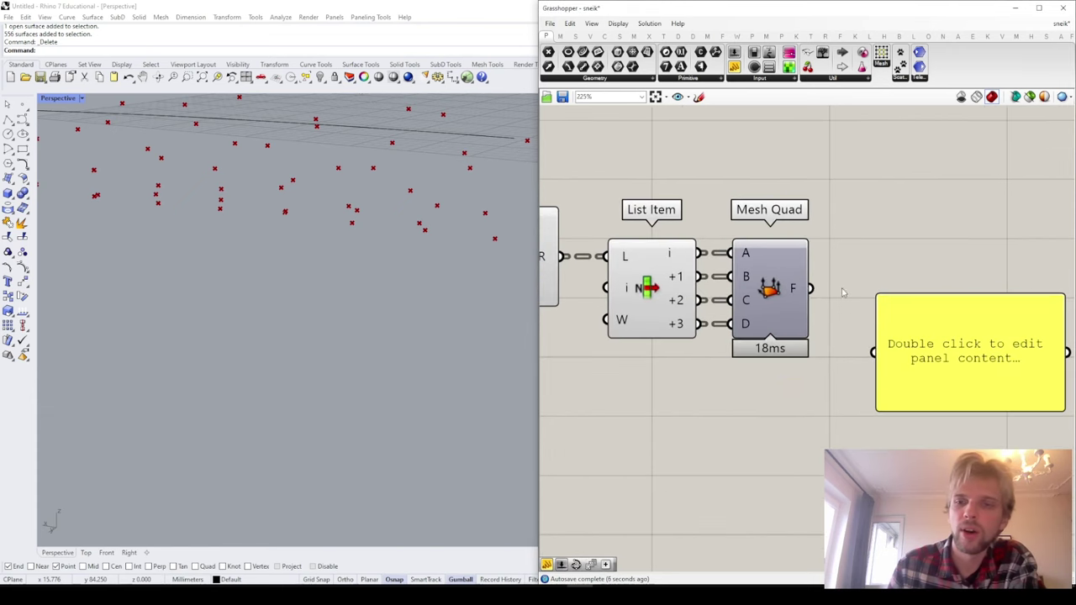
left_click_drag(800, 300, 876, 358)
left_click_drag(921, 386, 896, 322)
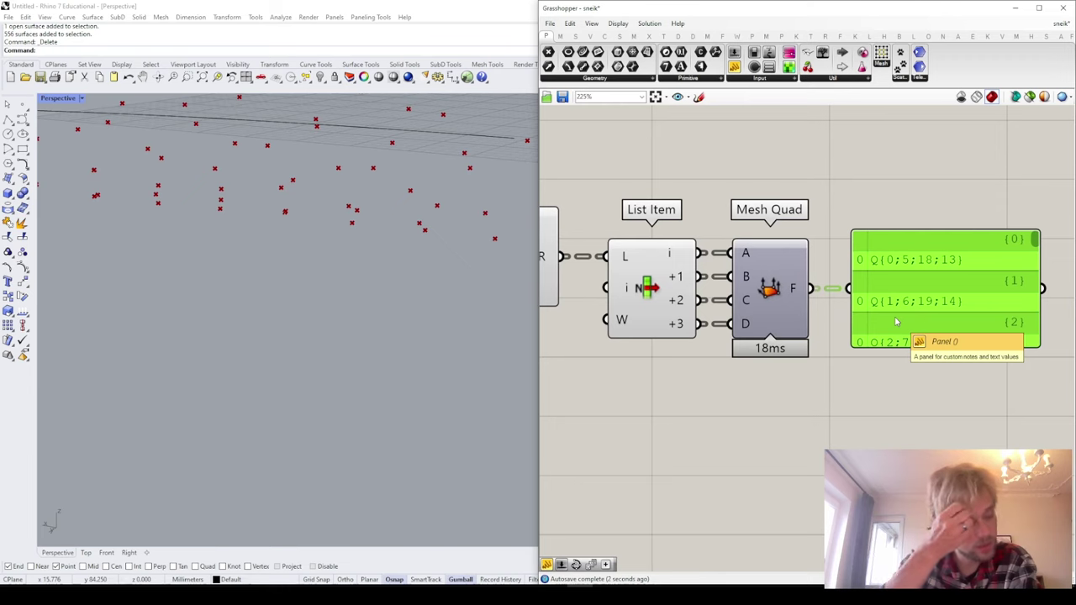
Step: Make the Panel taller to list more faces and flatten the Mesh Quad's F output
scroll(931, 313, "up", 3)
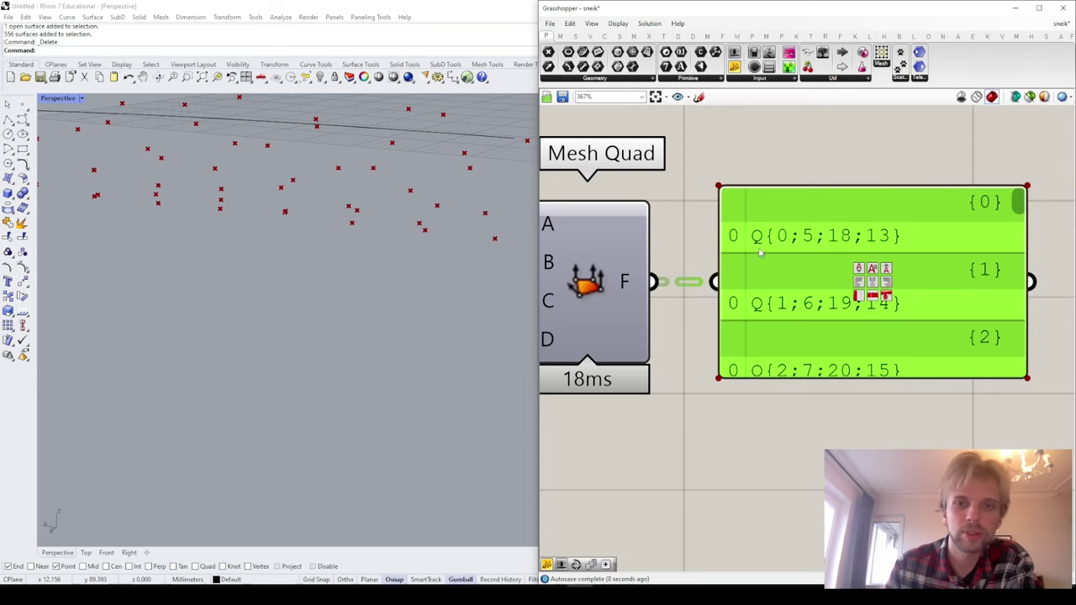
scroll(740, 269, "down", 5)
scroll(795, 283, "up", 3)
right_click_drag(797, 284, 731, 279)
left_click_drag(904, 338, 916, 450)
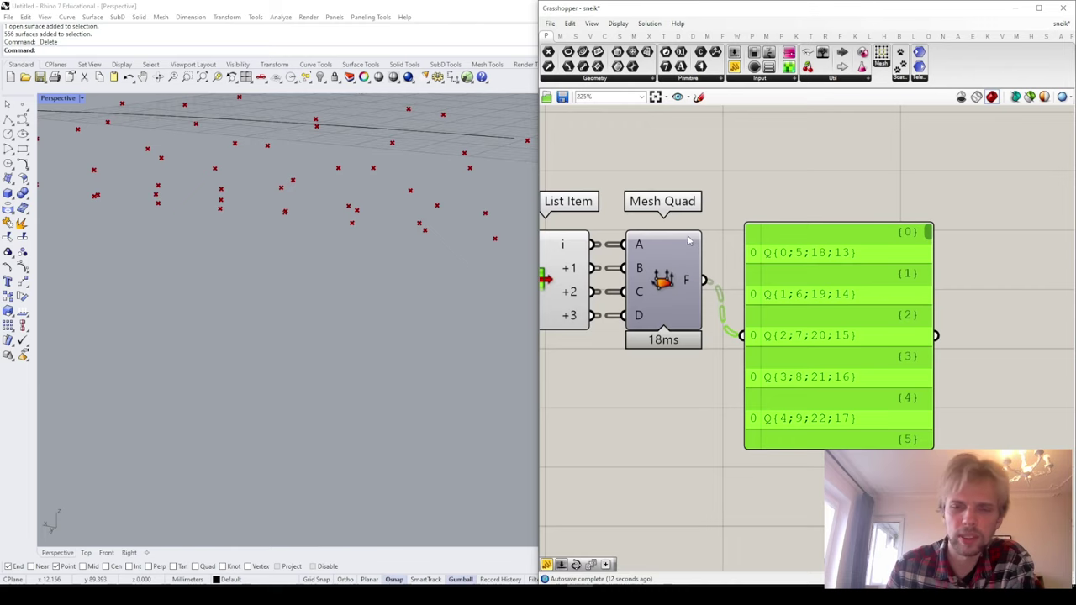
right_click(690, 282)
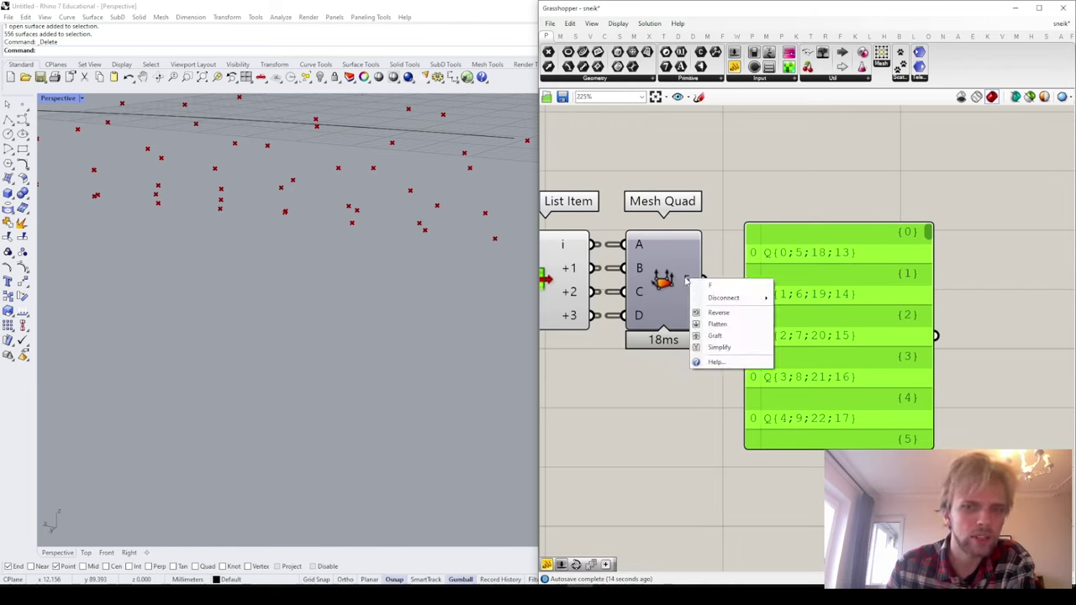
left_click(717, 324)
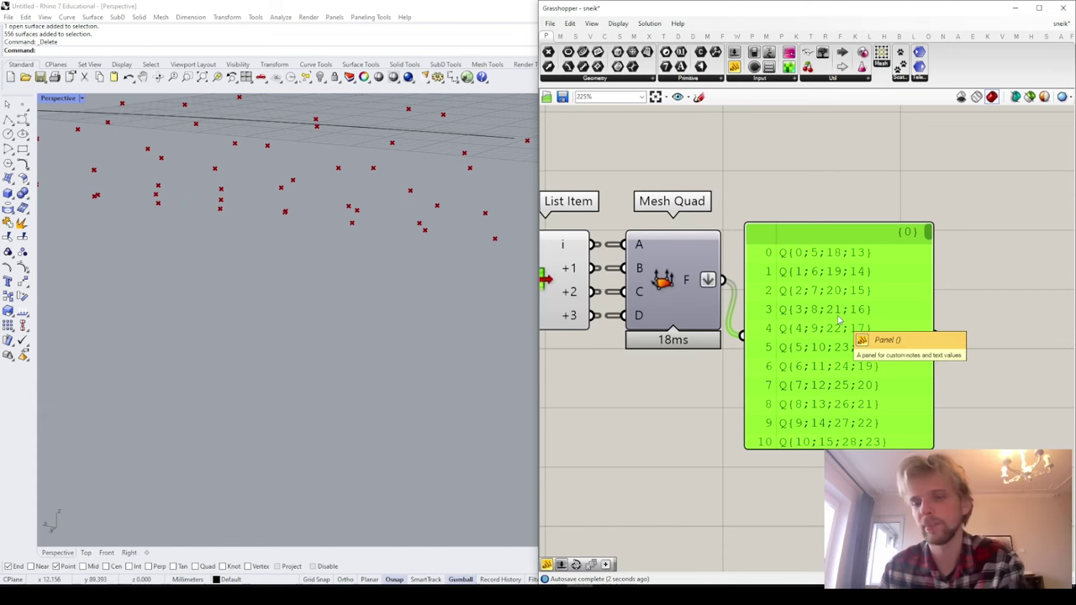
Step: Delete the Panel listing the mesh faces and add a Point parameter beside the Point Cylindrical component
key("Delete")
scroll(836, 314, "down", 5)
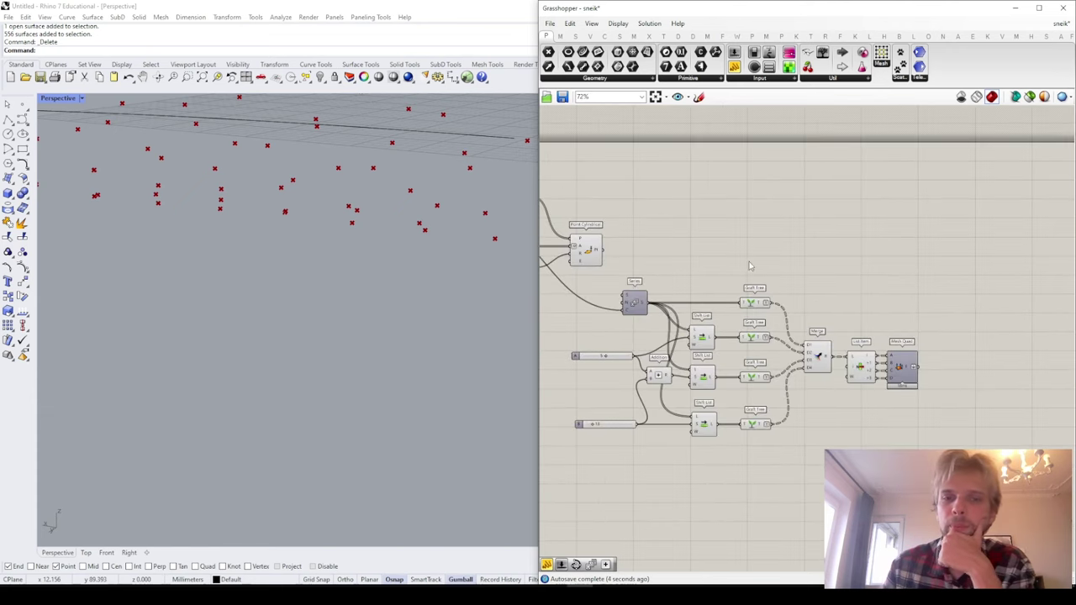
scroll(595, 254, "up", 3)
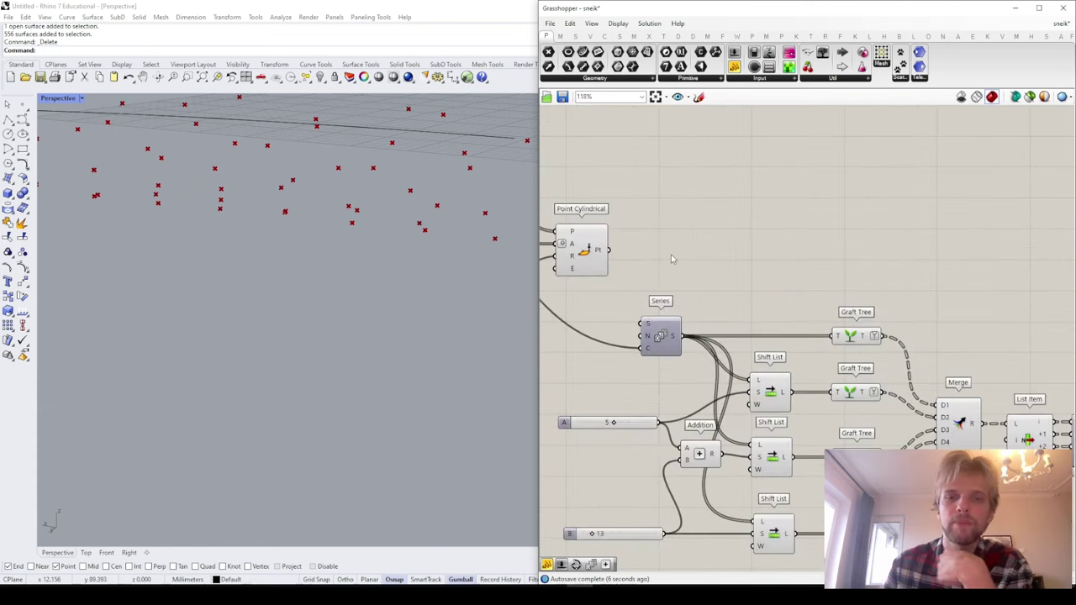
double_click(673, 255)
type("po")
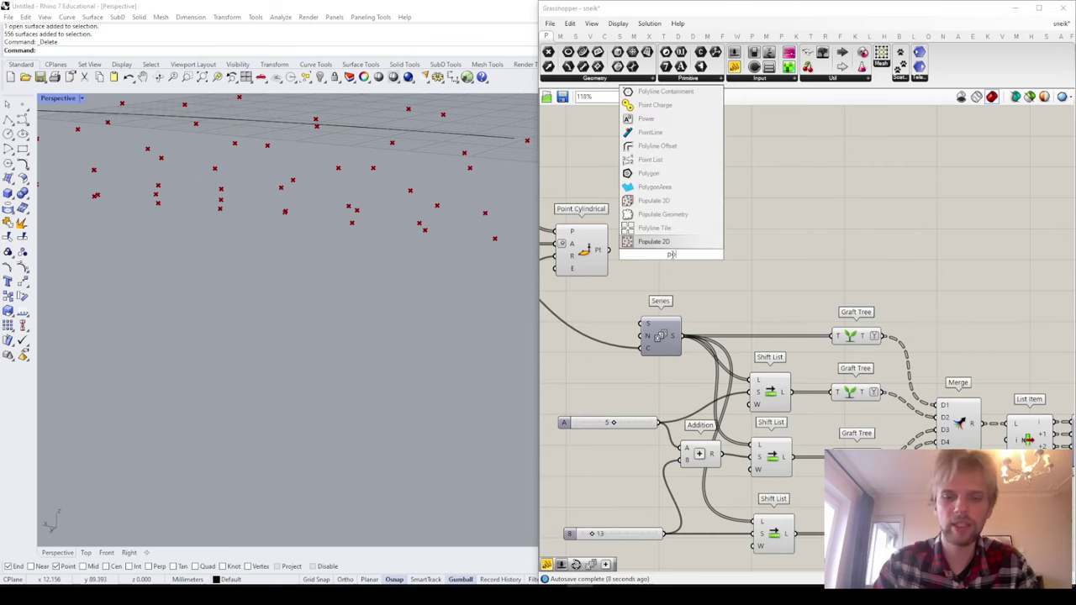
type("int")
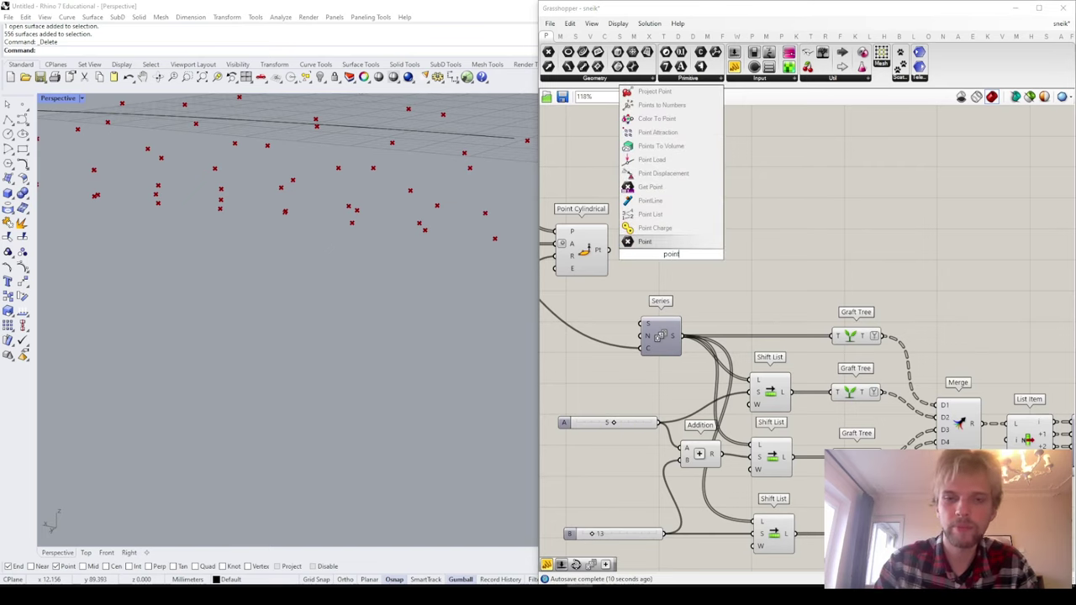
left_click(641, 241)
Step: Connect Point Cylindrical's Pt output to the Point parameter and place the parameter above the Mesh Quad
left_click_drag(611, 251, 1028, 251)
scroll(670, 261, "down", 2)
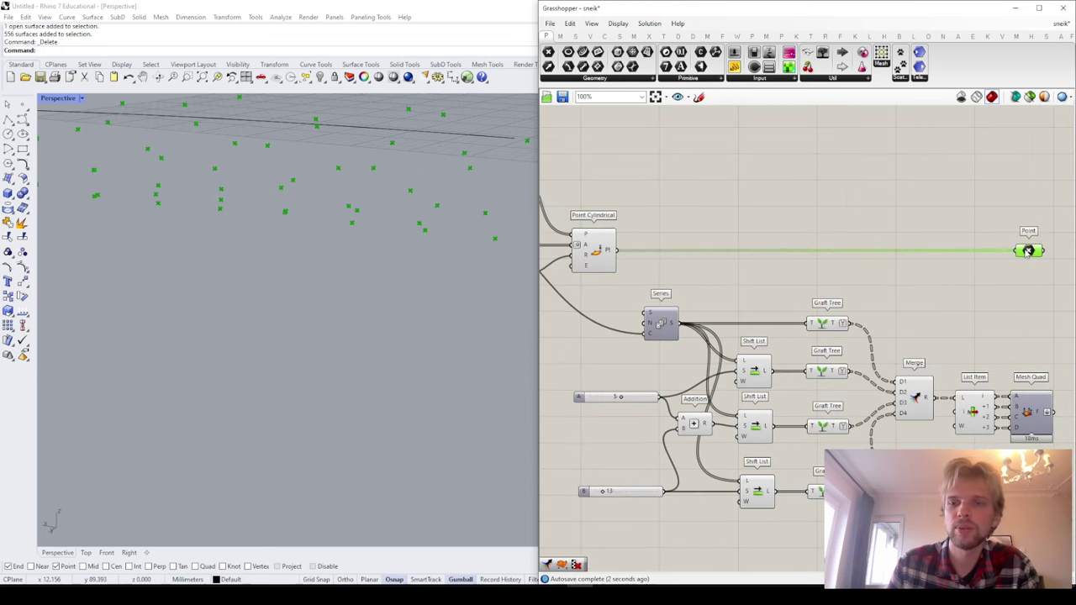
right_click_drag(1006, 243, 872, 198)
left_click_drag(896, 208, 899, 266)
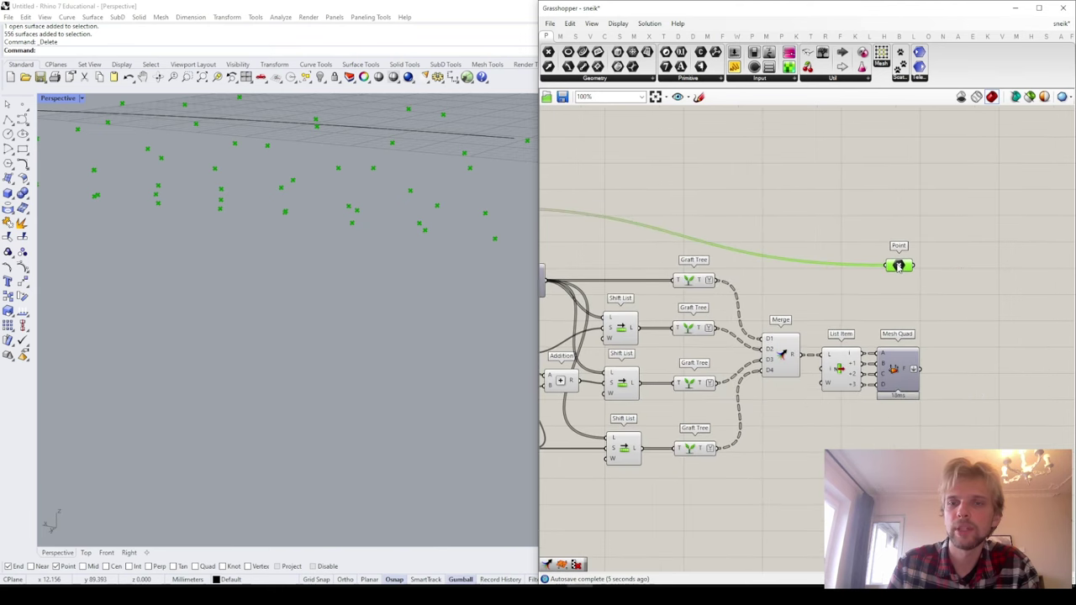
left_click(921, 260)
Step: Add a Construct Mesh component, connecting the Point parameter to its V input and the Mesh Quad's F output to its F input
right_click_drag(917, 257, 1057, 278)
scroll(817, 238, "down", 3)
scroll(938, 258, "up", 3)
scroll(883, 406, "down", 1)
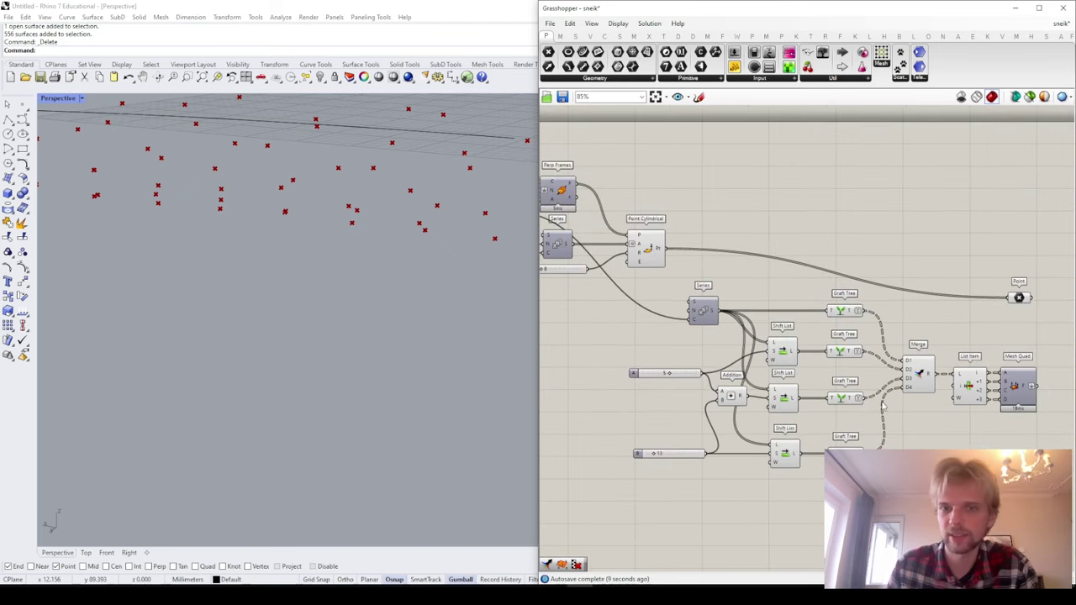
scroll(817, 288, "up", 5)
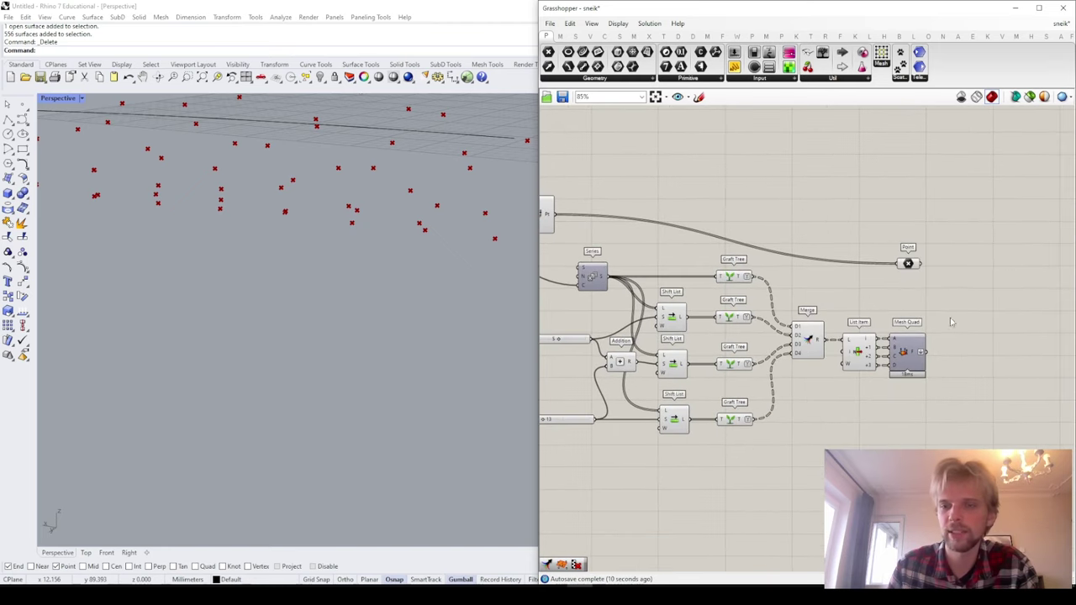
double_click(856, 278)
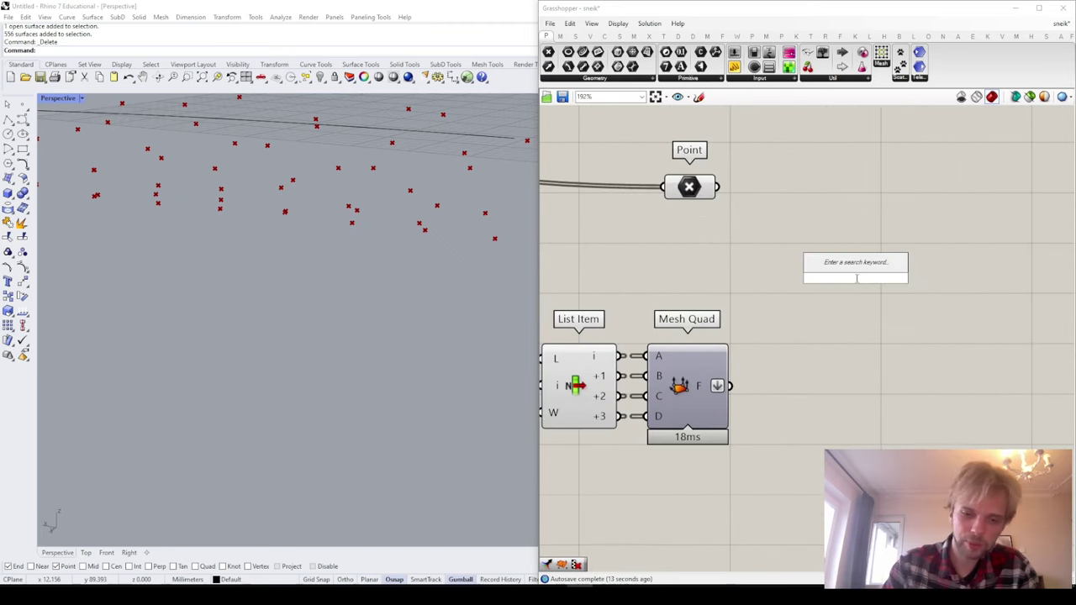
type("construct")
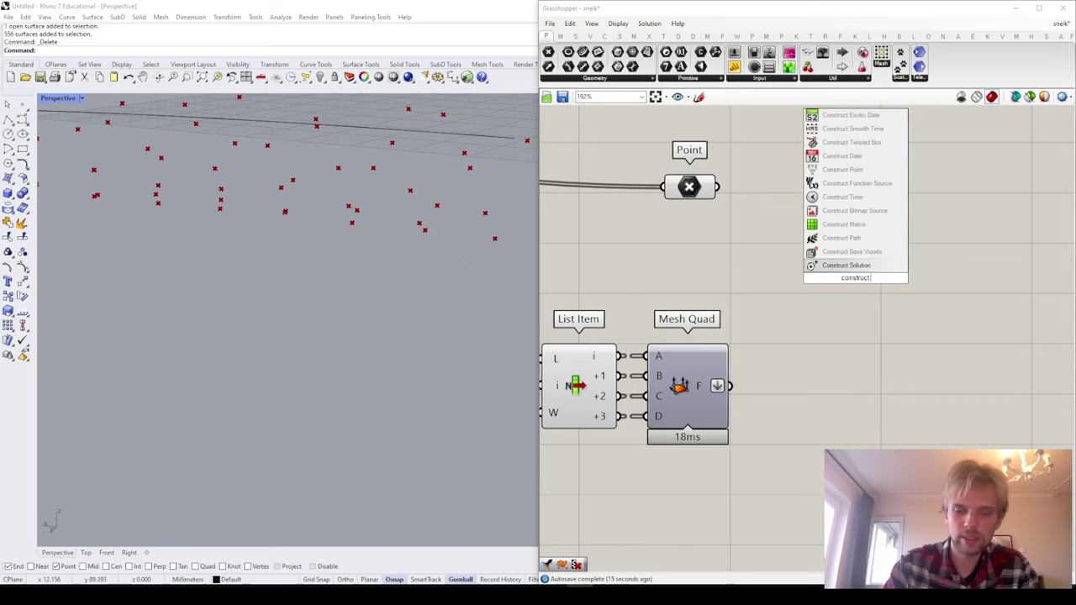
type(" mesh")
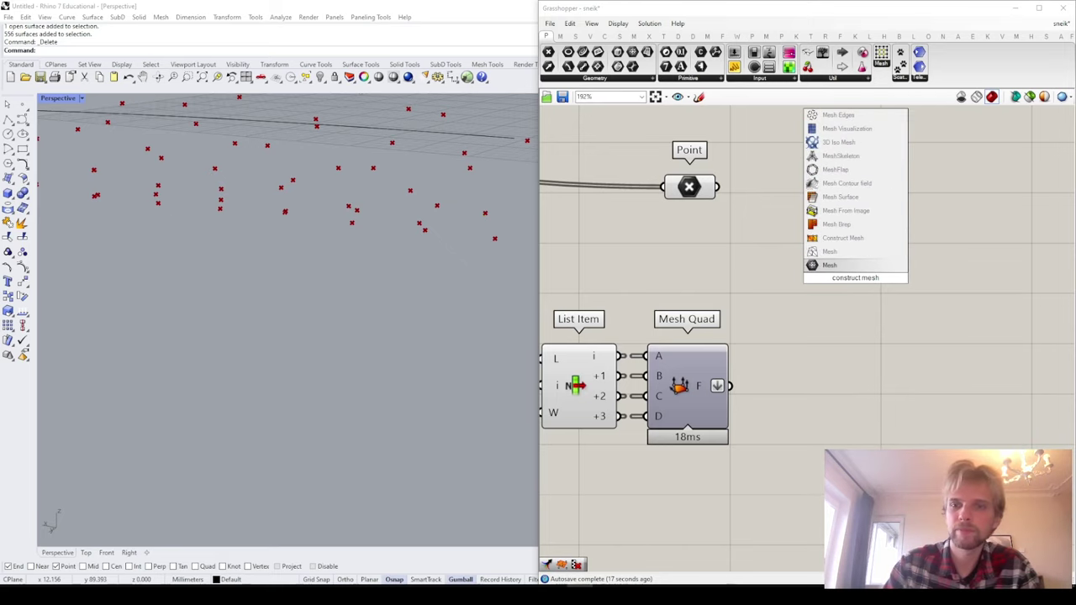
key("Up")
key("Return")
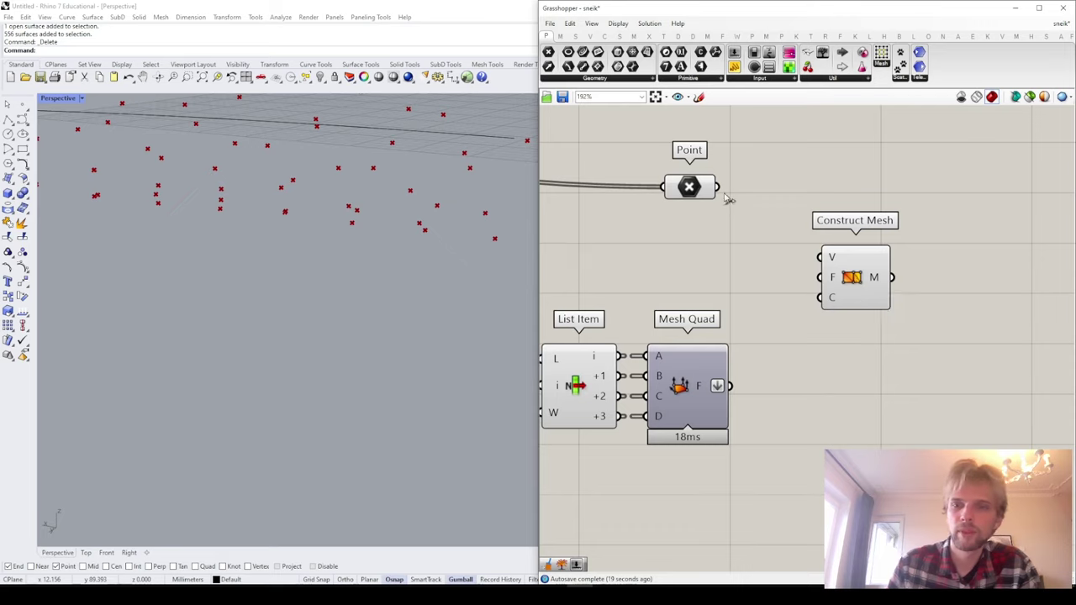
left_click_drag(719, 186, 822, 256)
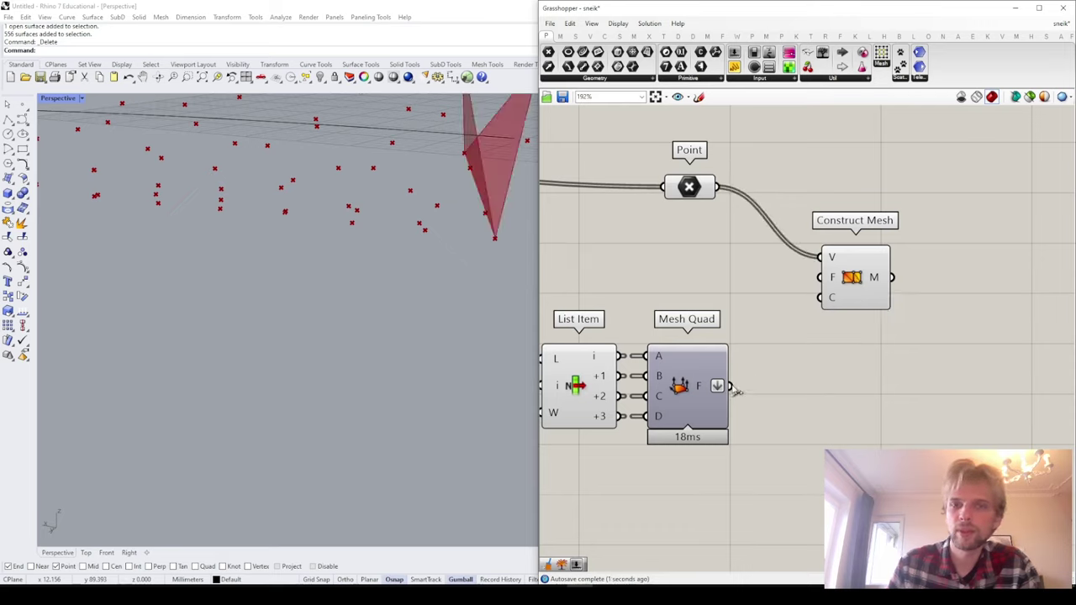
left_click_drag(731, 386, 822, 283)
Step: Examine the constructed mesh in the Perspective viewport from several sides, including both ends of the snake form
scroll(387, 155, "down", 3)
right_click_drag(386, 160, 307, 159)
scroll(325, 334, "down", 8)
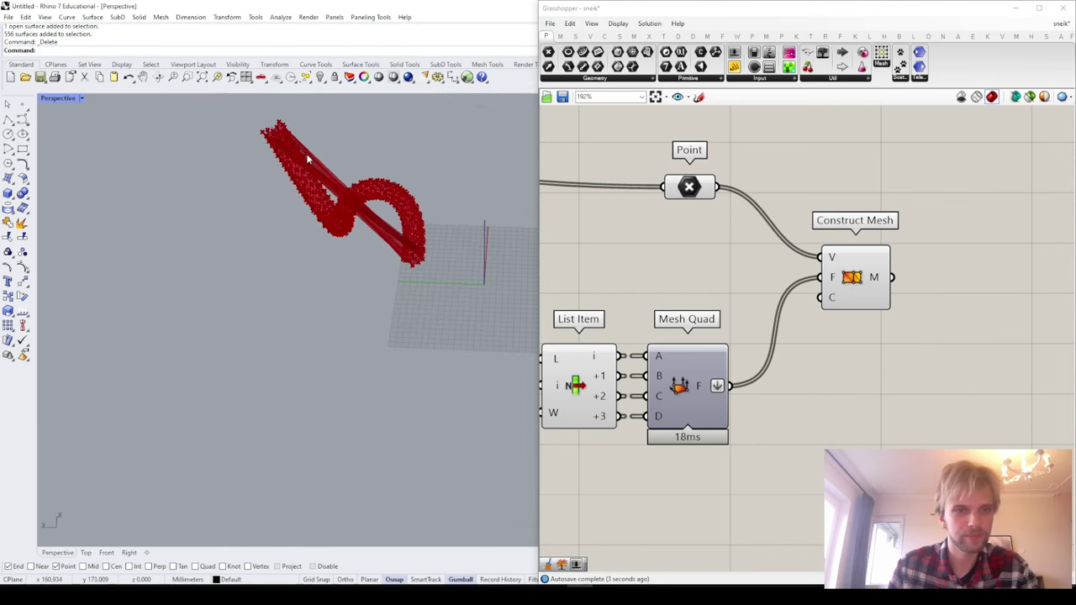
scroll(306, 153, "up", 10)
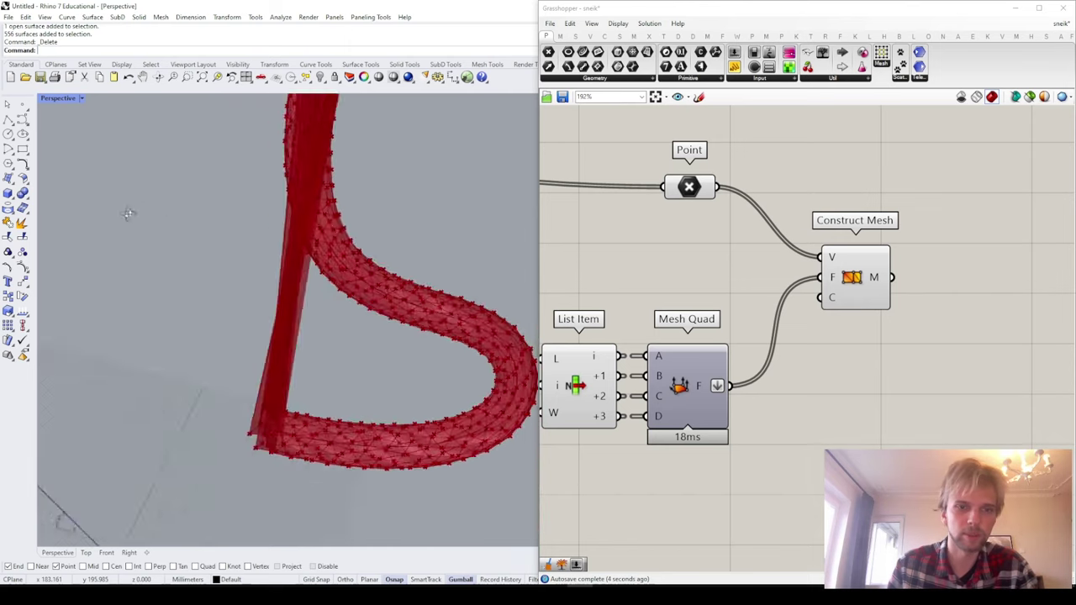
right_click_drag(128, 213, 210, 249)
scroll(351, 428, "up", 4)
scroll(267, 173, "down", 5)
right_click_drag(314, 228, 307, 353, "shift")
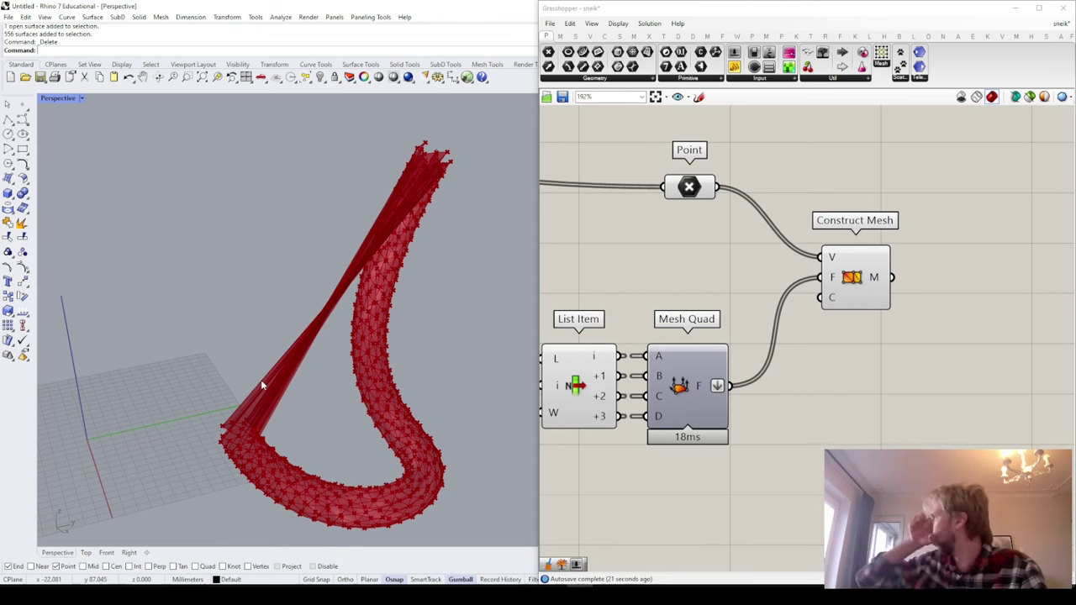
Step: Move number slider A up until it is level with the S input of the first Shift List
scroll(686, 286, "down", 4)
right_click_drag(647, 295, 940, 314)
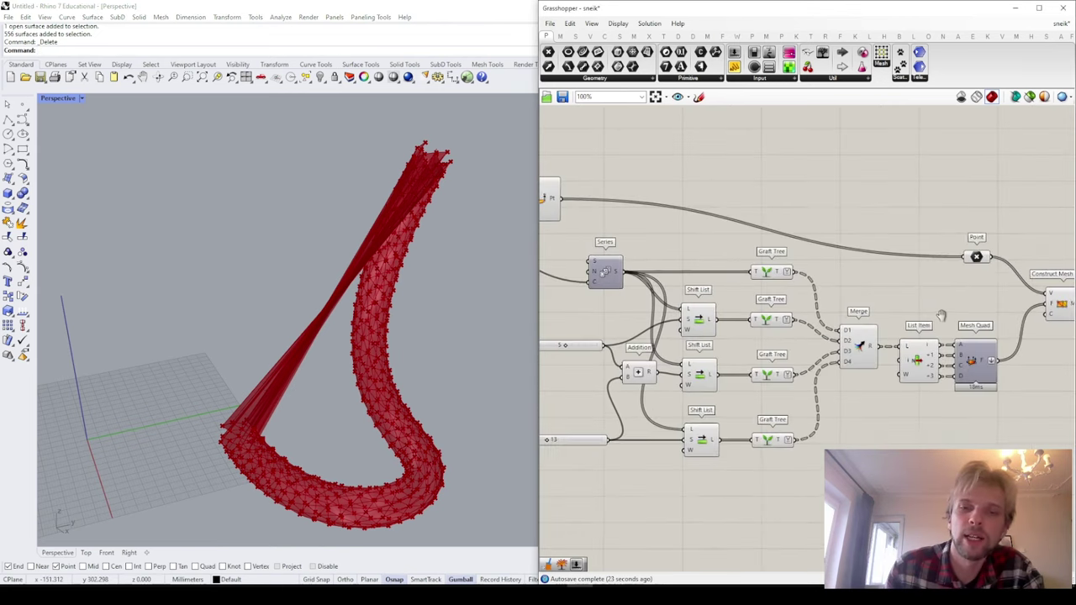
right_click_drag(760, 340, 851, 300)
scroll(661, 286, "up", 2)
scroll(632, 327, "up", 2)
left_click_drag(686, 305, 671, 255)
Step: Check the mesh ends and the first Shift List's Wrap input, and add a Boolean Toggle set to False beside the Addition
scroll(224, 432, "up", 5)
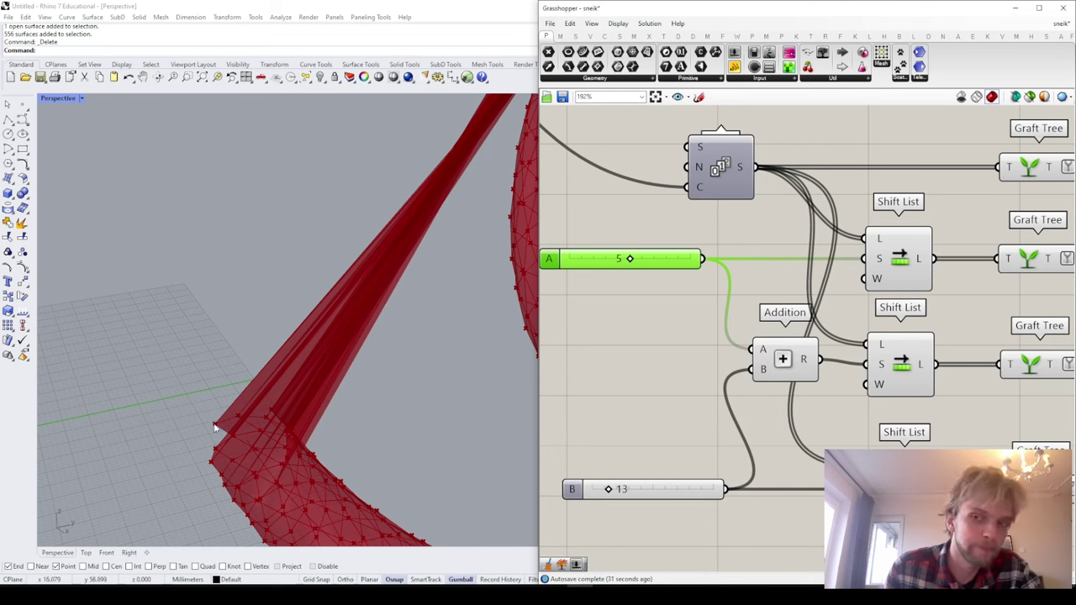
scroll(213, 430, "down", 5)
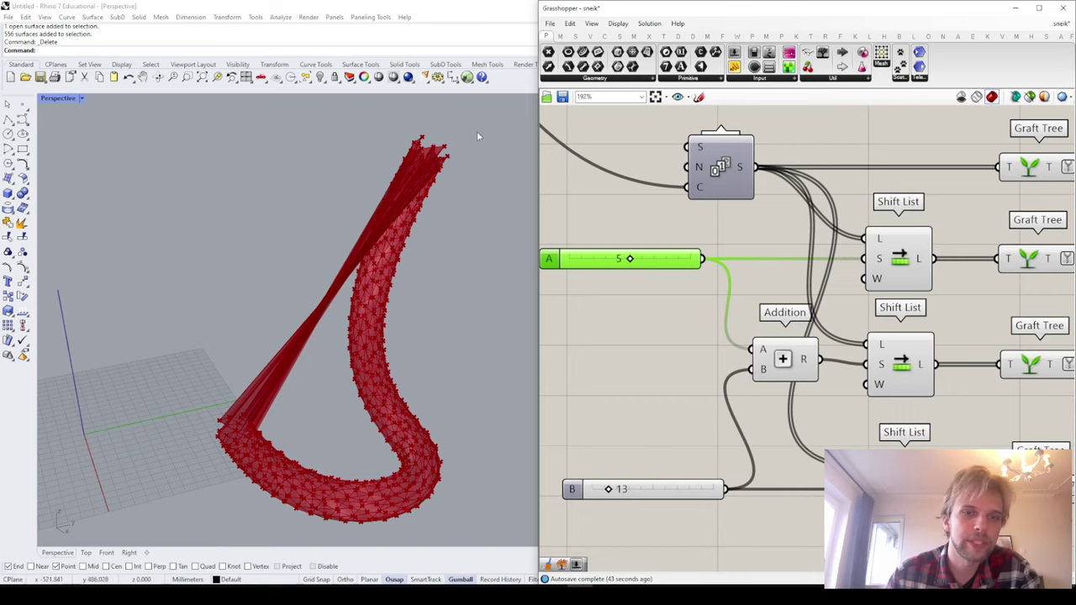
left_click(767, 297)
scroll(852, 288, "up", 3)
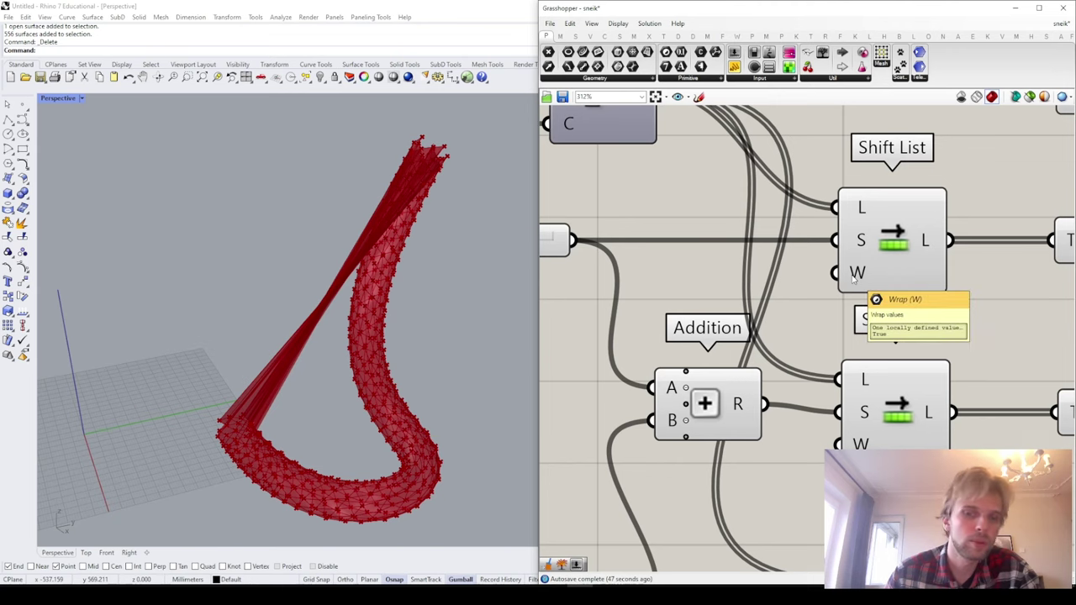
scroll(852, 278, "down", 3)
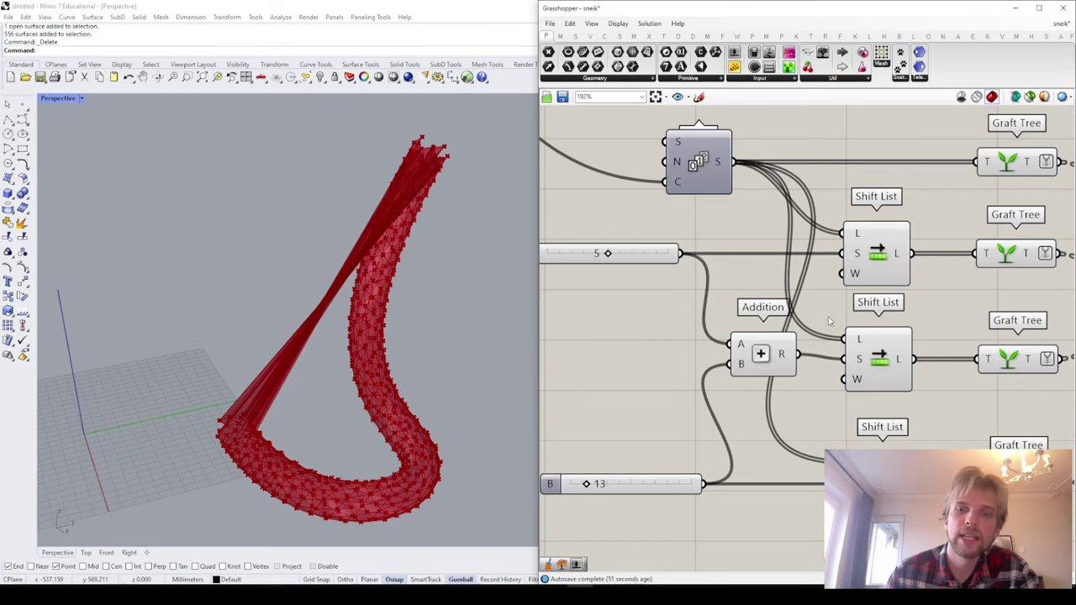
double_click(655, 342)
type("toggle")
key("Return")
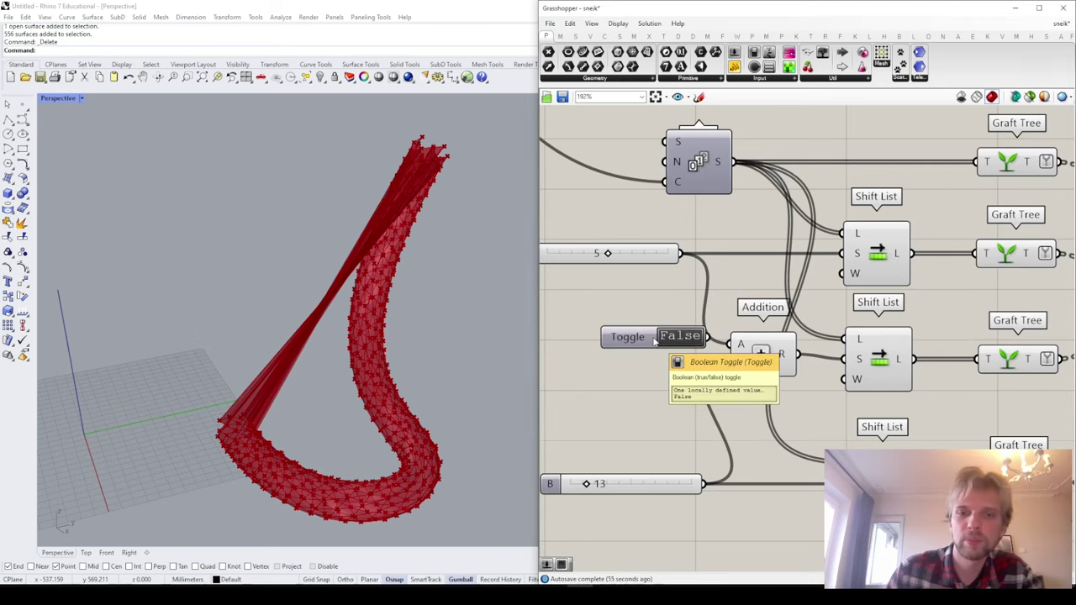
Step: Connect the Boolean Toggle to the W inputs of all three Shift Lists and place it between sliders A and B
left_click_drag(654, 341, 845, 274)
left_click_drag(668, 322, 845, 379)
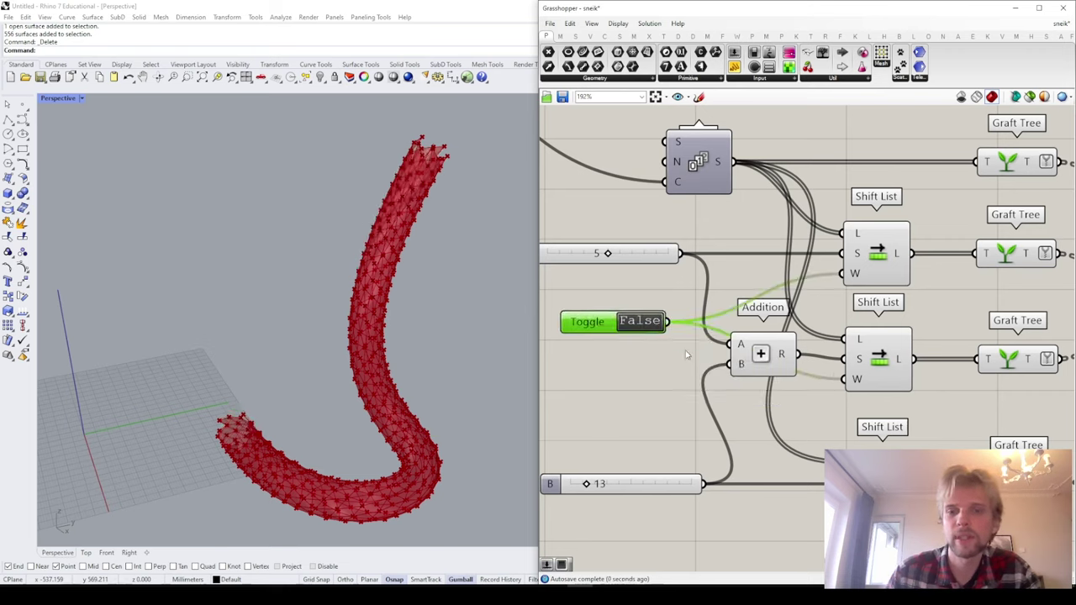
left_click_drag(666, 322, 845, 504)
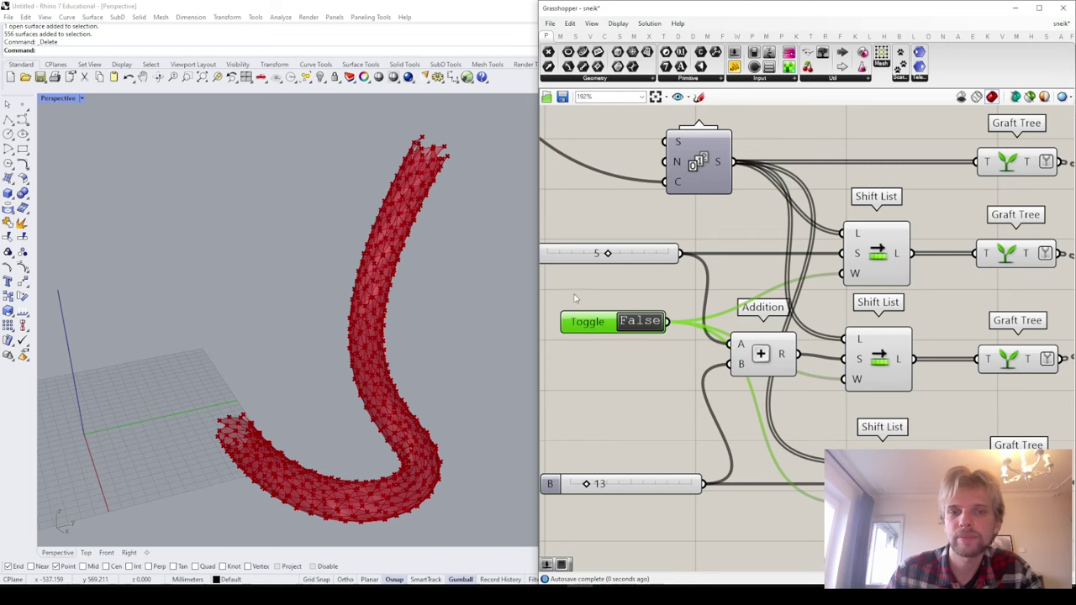
left_click_drag(576, 298, 592, 388)
left_click_drag(591, 323, 618, 405)
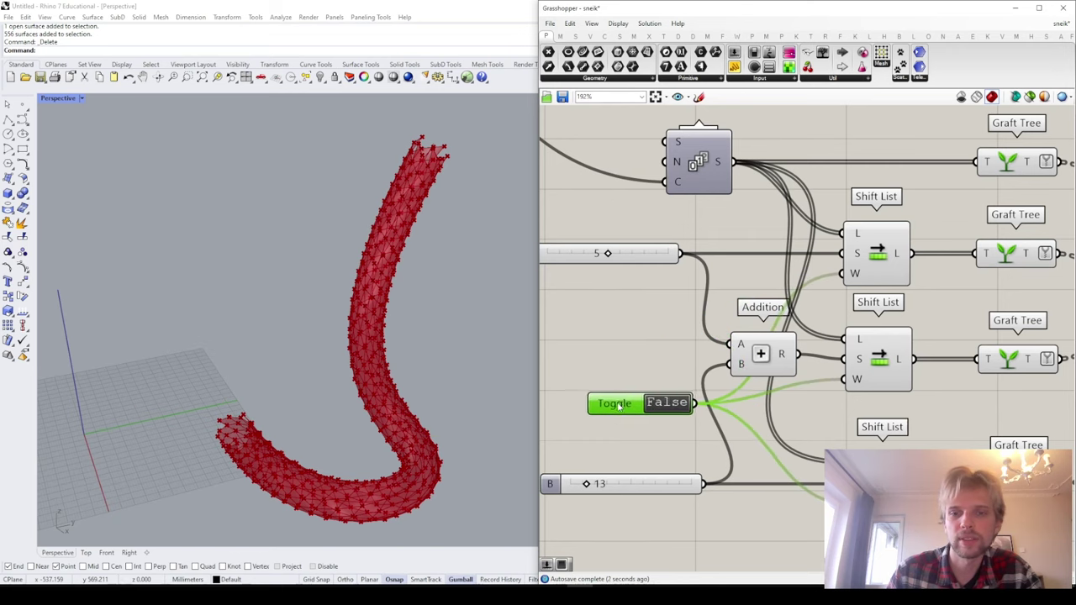
Step: Move the Construct Mesh component slightly down and further away from the Mesh Quad
scroll(630, 318, "down", 4)
scroll(875, 261, "up", 3)
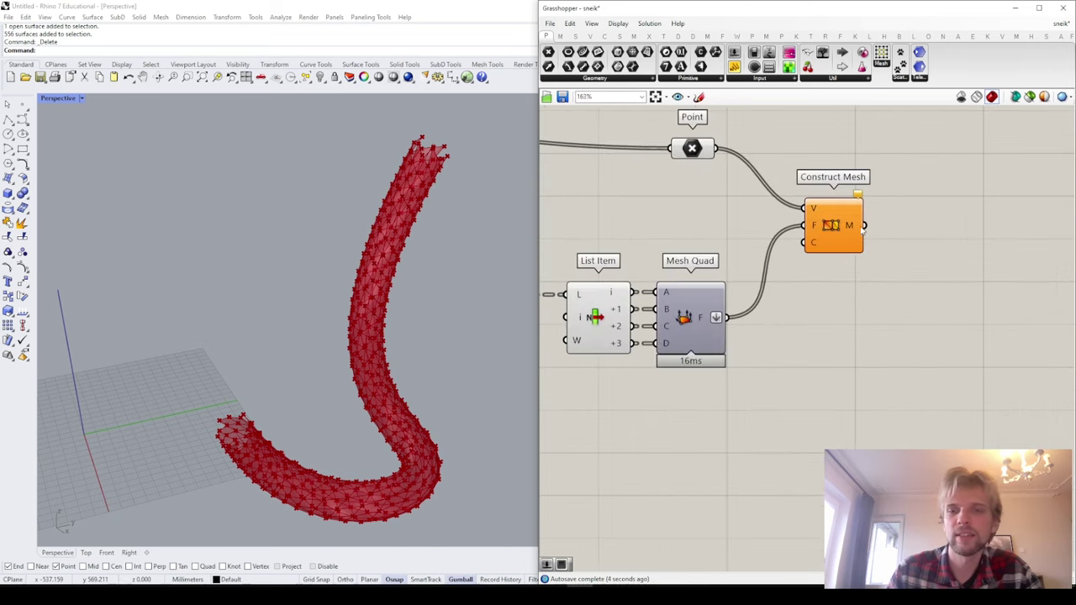
left_click(873, 241)
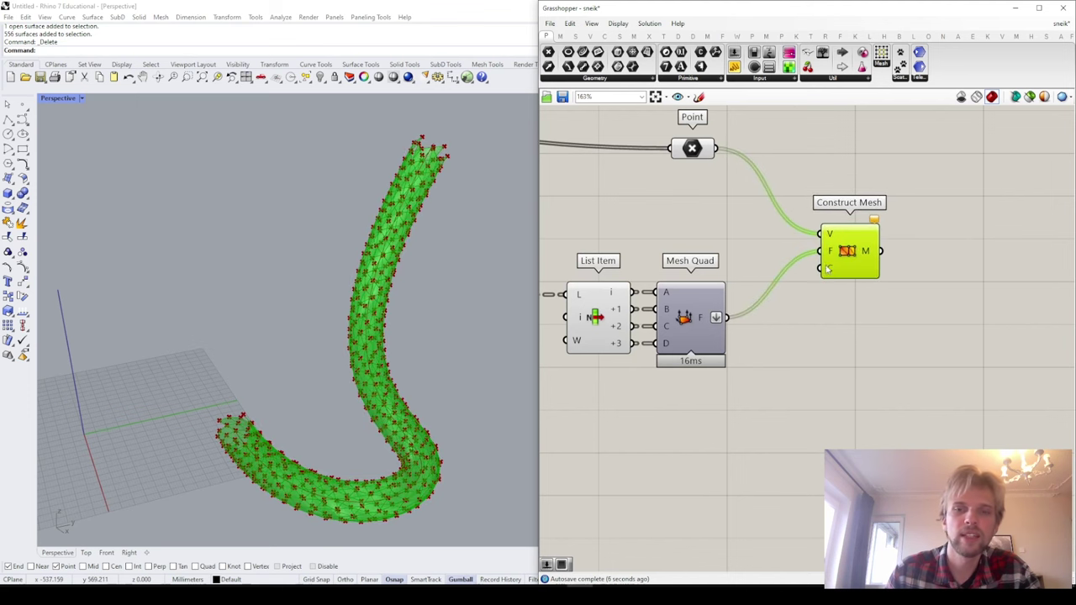
Step: Inspect the Mesh Quad's face list, the Shift List and Merge connections, and the mesh's open ends in the Perspective viewport
right_click_drag(695, 322, 801, 288)
mouse_move(807, 287)
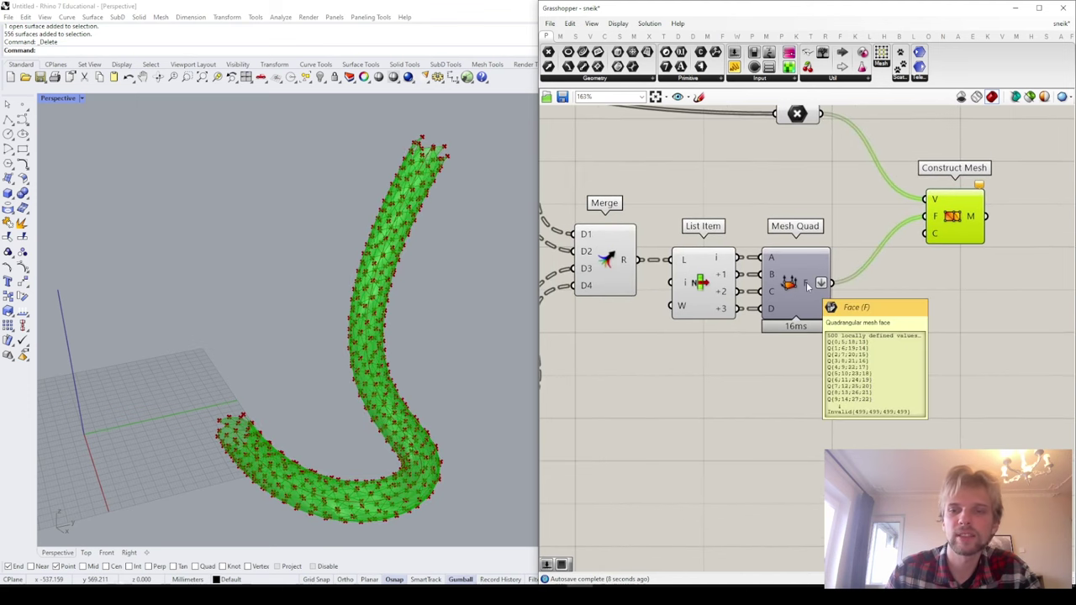
scroll(808, 286, "down", 4)
scroll(578, 344, "up", 3)
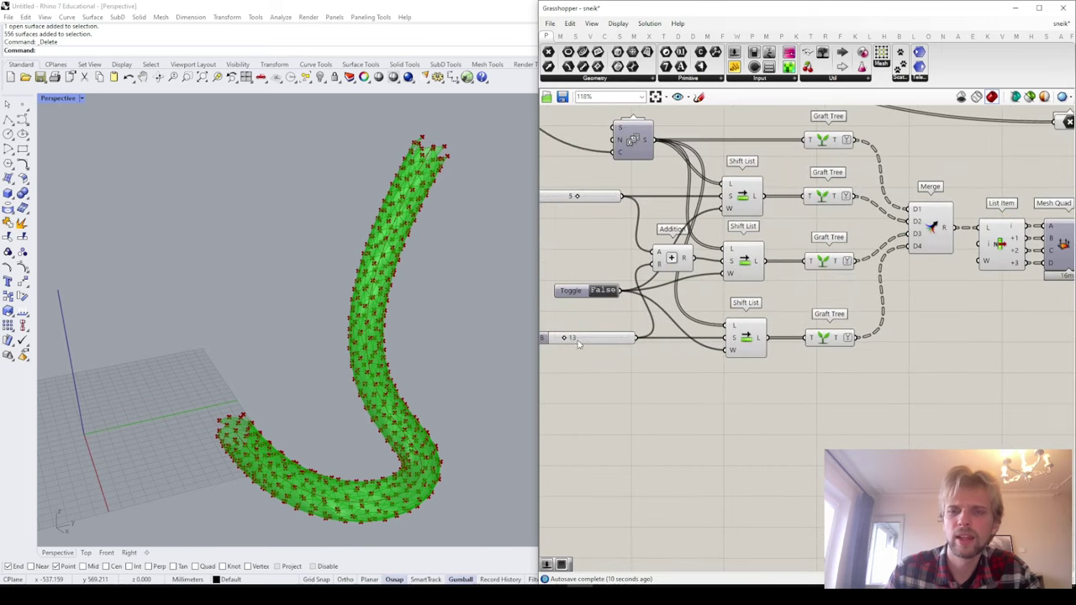
right_click_drag(899, 286, 725, 287)
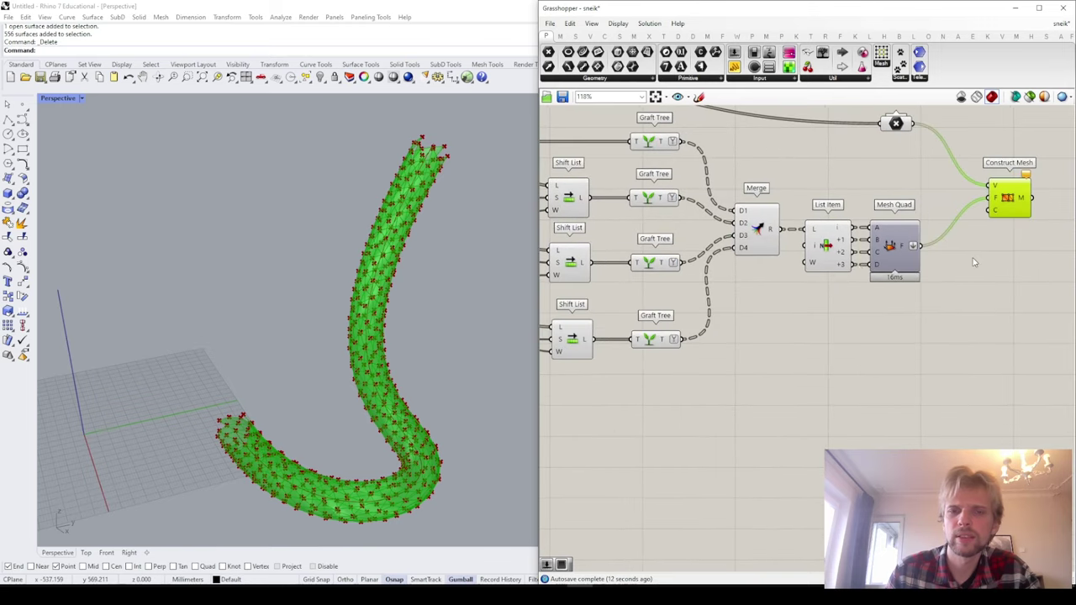
scroll(761, 234, "up", 3)
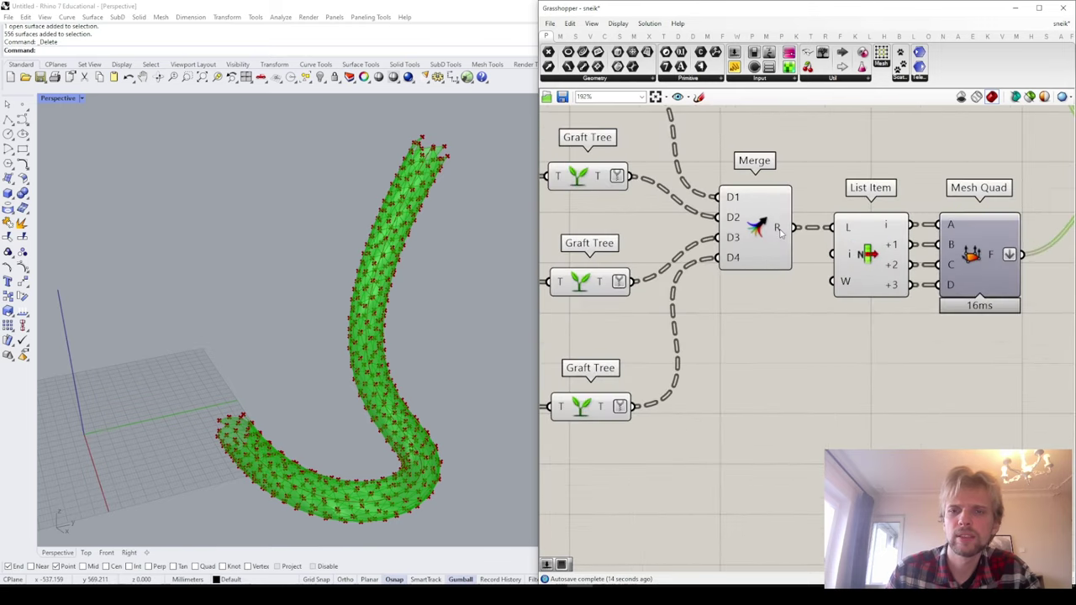
mouse_move(780, 233)
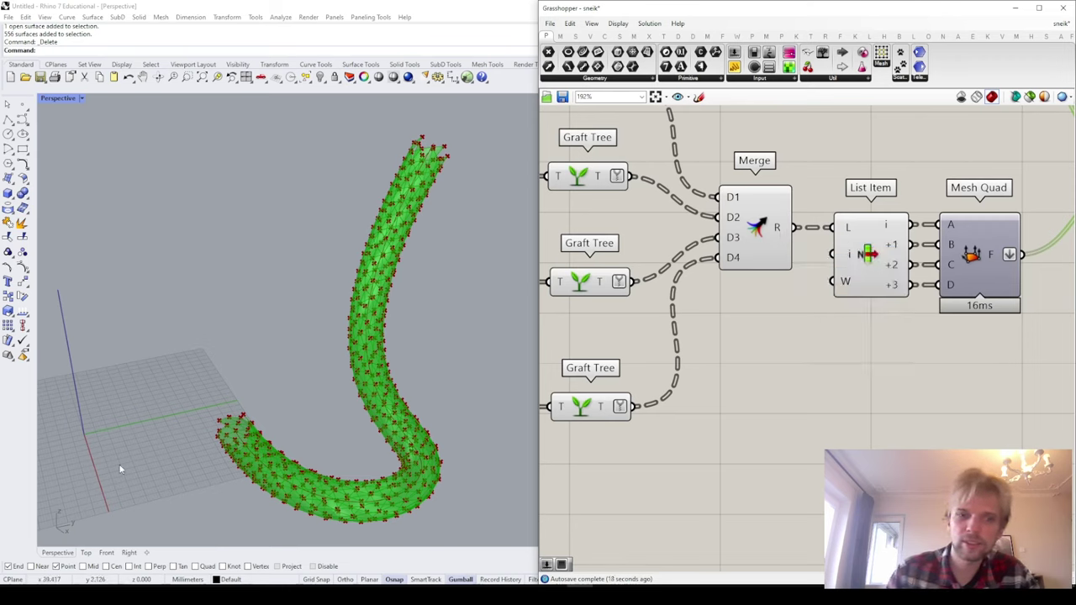
scroll(202, 435, "up", 6)
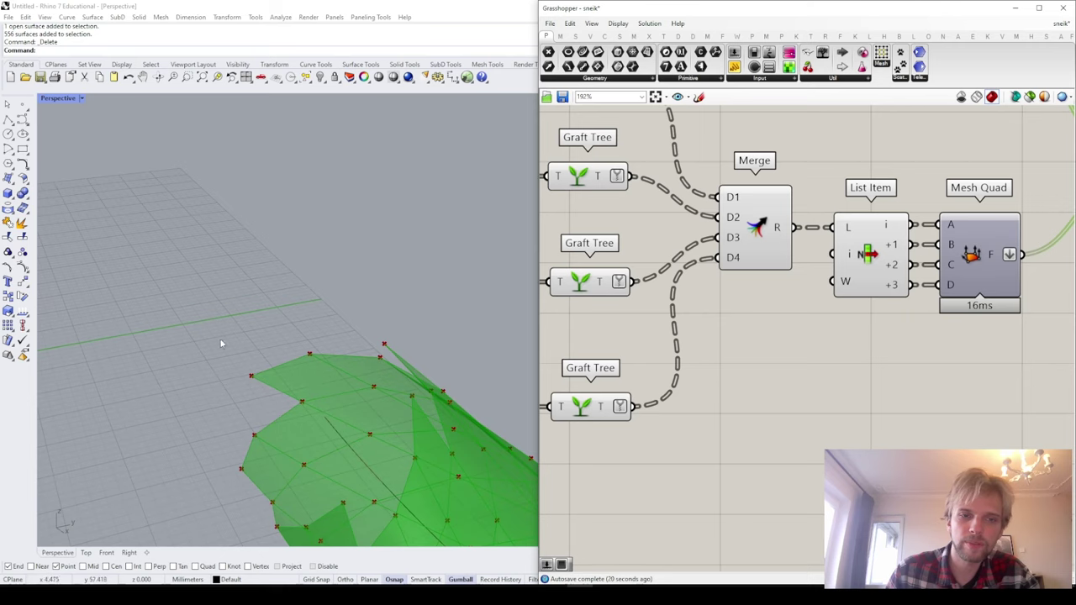
scroll(220, 352, "down", 6)
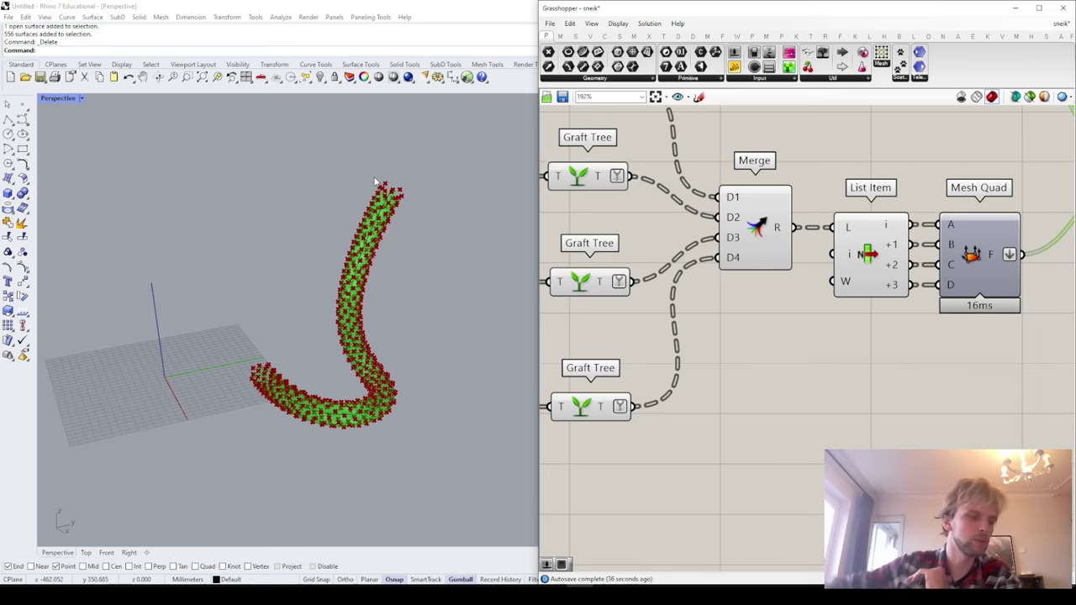
scroll(904, 310, "down", 3)
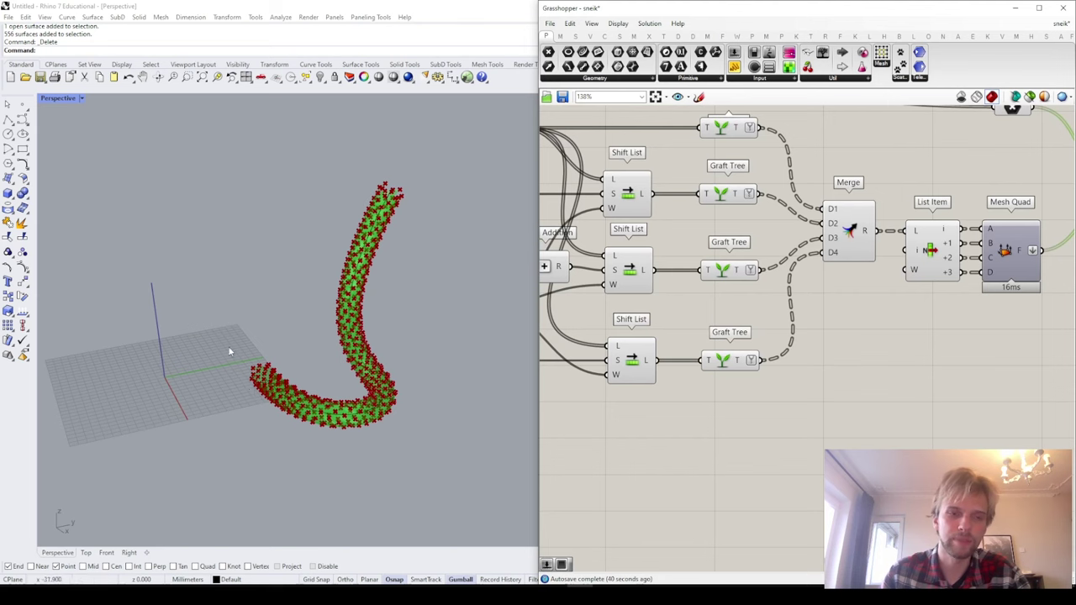
Step: Check the Merge output's branches and move the Point, List Item, Mesh Quad and Construct Mesh components further away from Merge
scroll(911, 216, "up", 3)
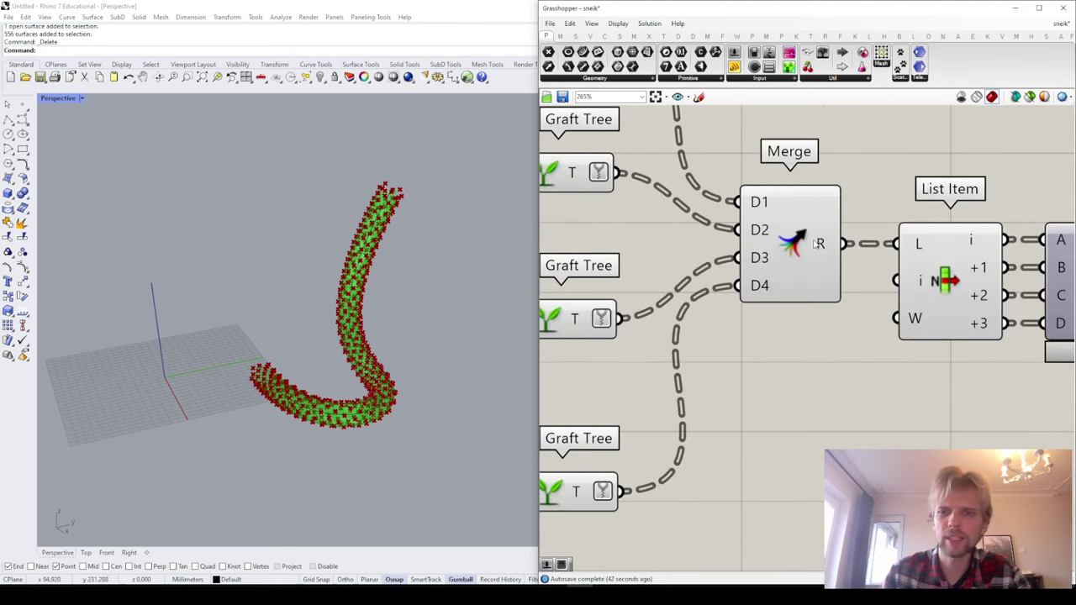
mouse_move(824, 244)
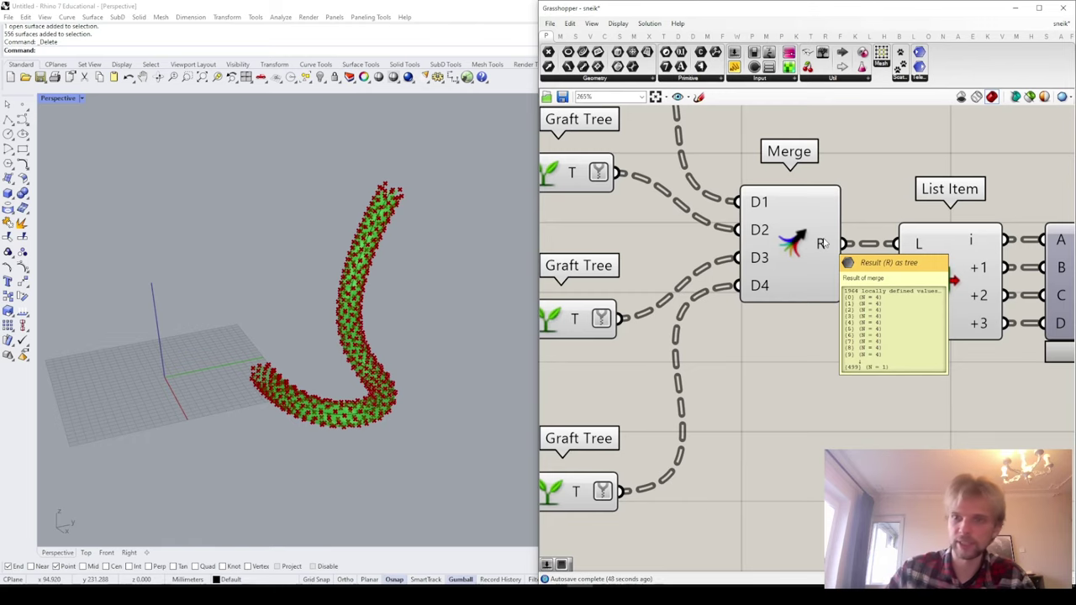
right_click_drag(976, 186, 821, 174)
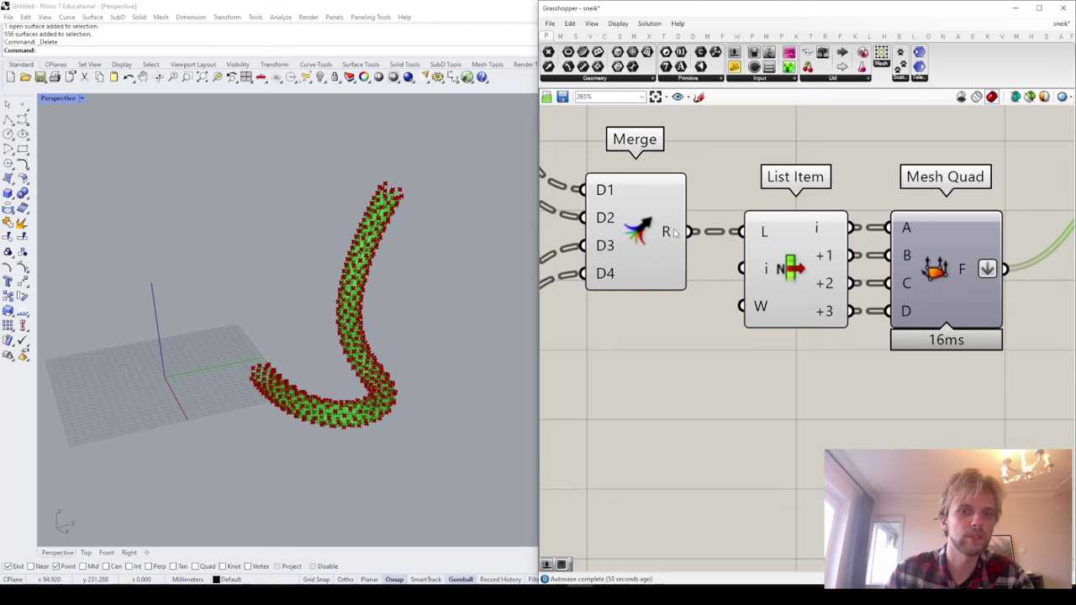
scroll(681, 226, "down", 5)
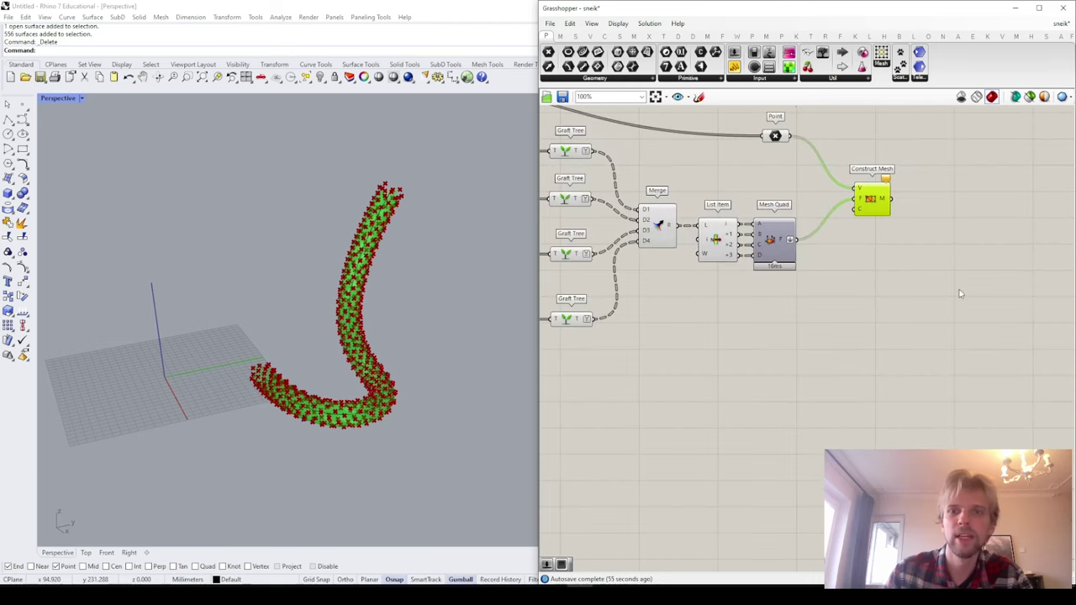
left_click_drag(974, 300, 699, 119)
left_click_drag(727, 234, 925, 235)
left_click(673, 233)
Step: Add a List Length component below Merge, feed it from Merge's R output and check its resulting tree
scroll(673, 234, "up", 3)
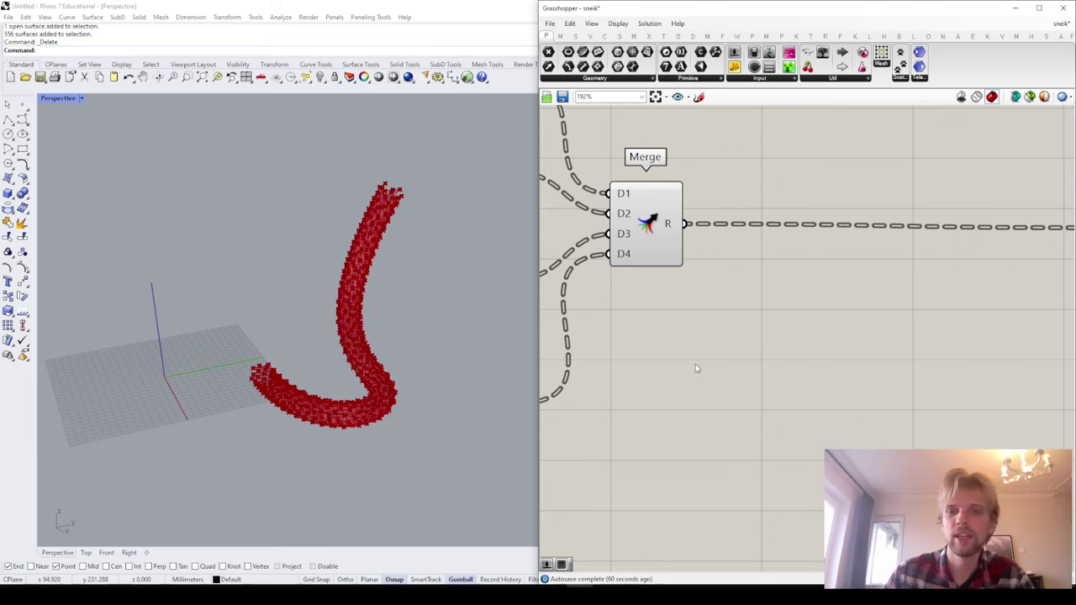
double_click(659, 309)
type("tre")
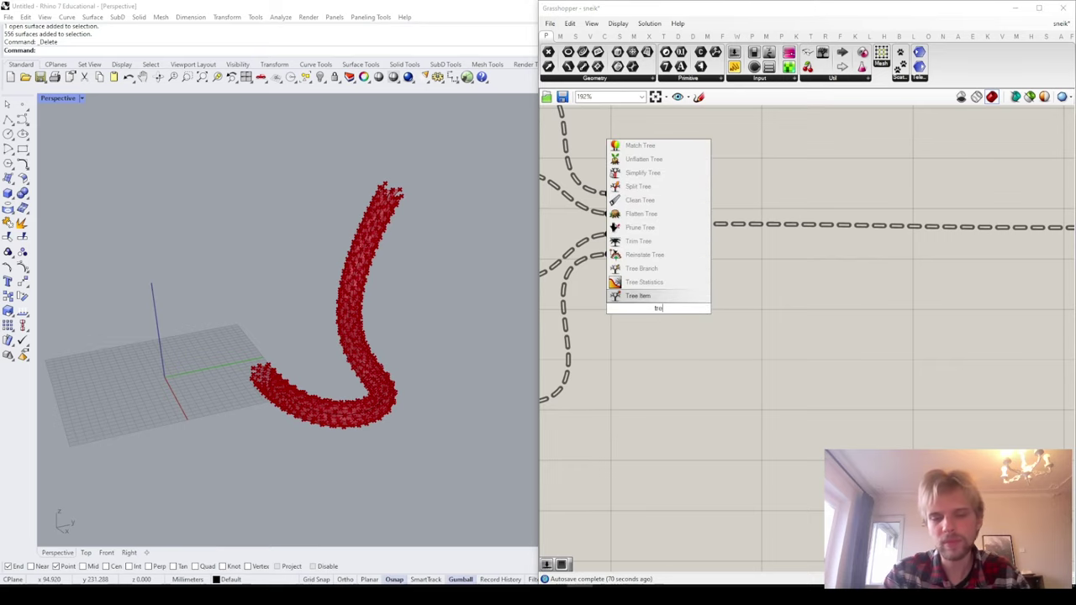
type("e st")
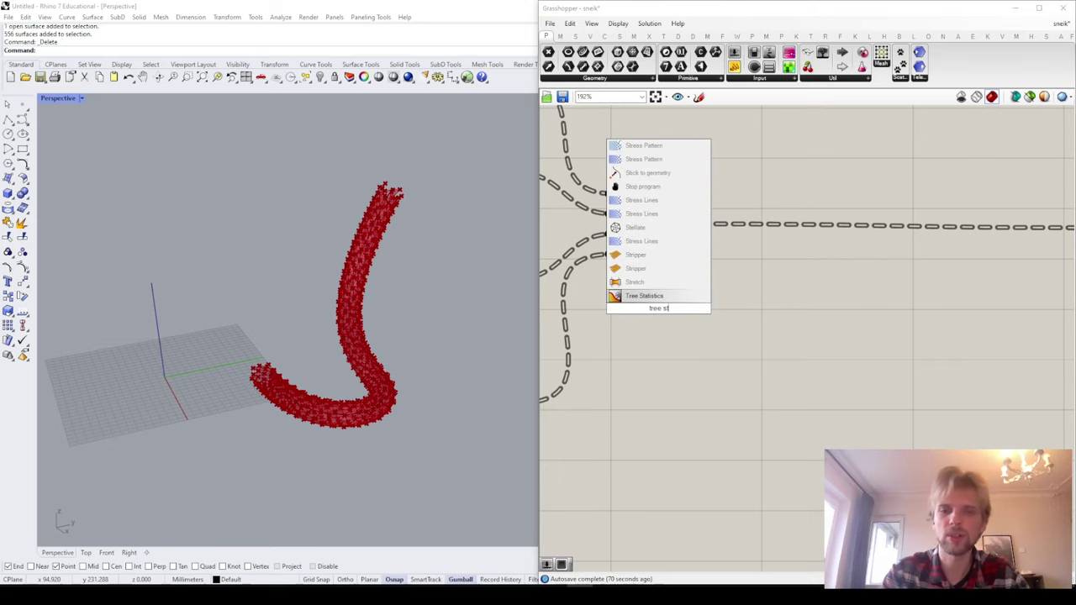
key("BackSpace")
key("BackSpace")
key("BackSpace")
key("BackSpace")
key("BackSpace")
key("BackSpace")
key("BackSpace")
type("list leng")
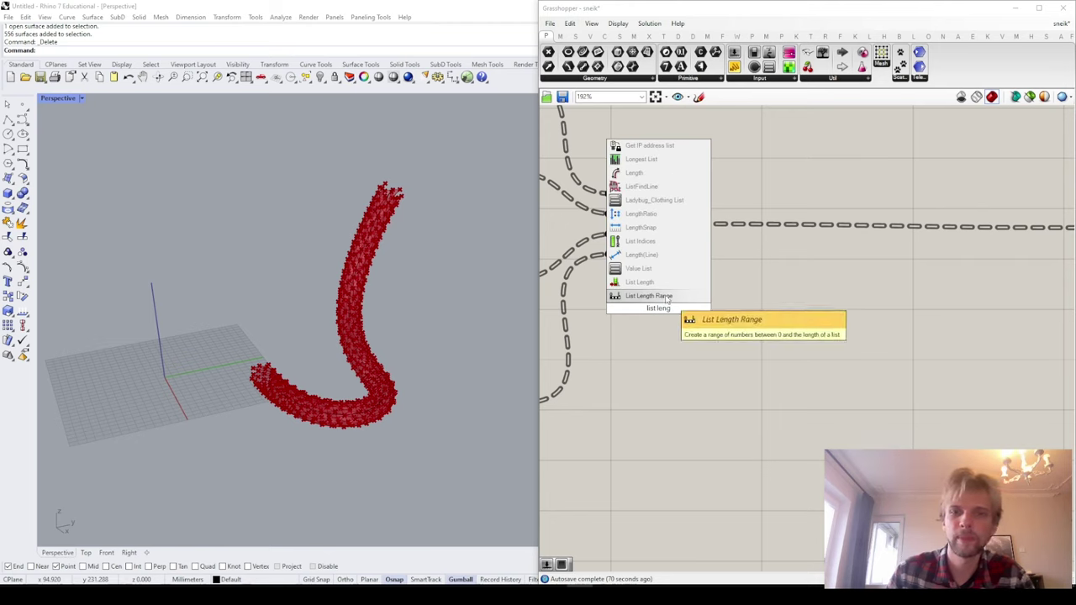
left_click(640, 282)
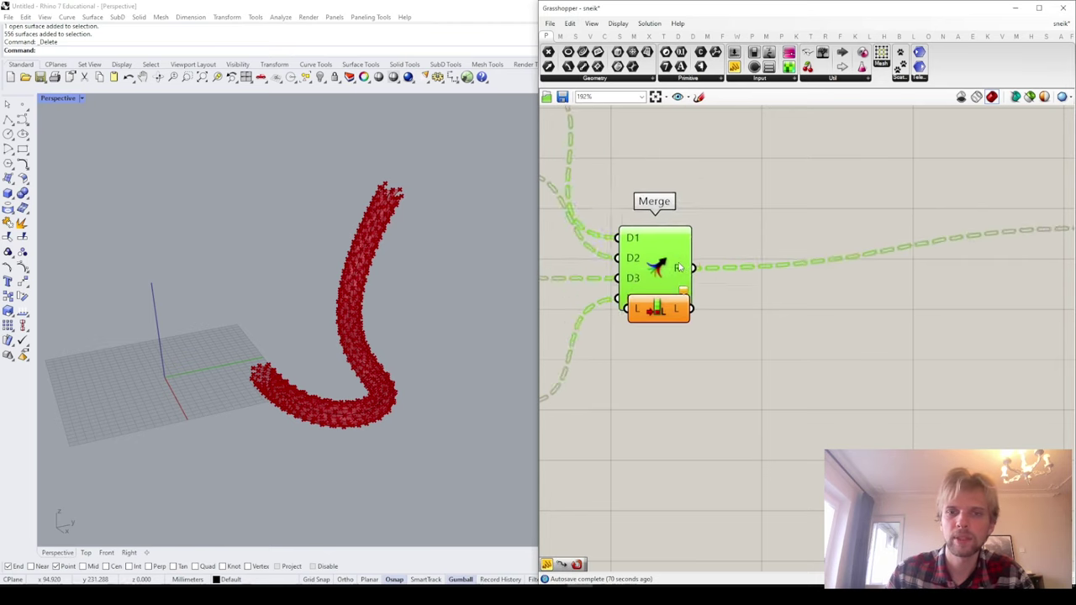
left_click_drag(681, 221, 761, 295)
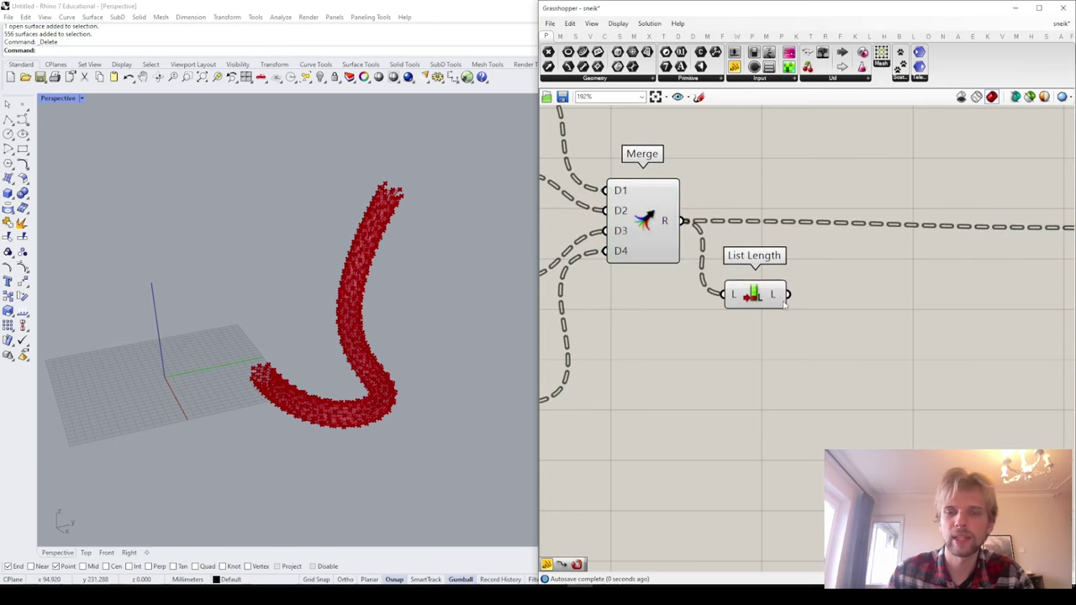
mouse_move(782, 296)
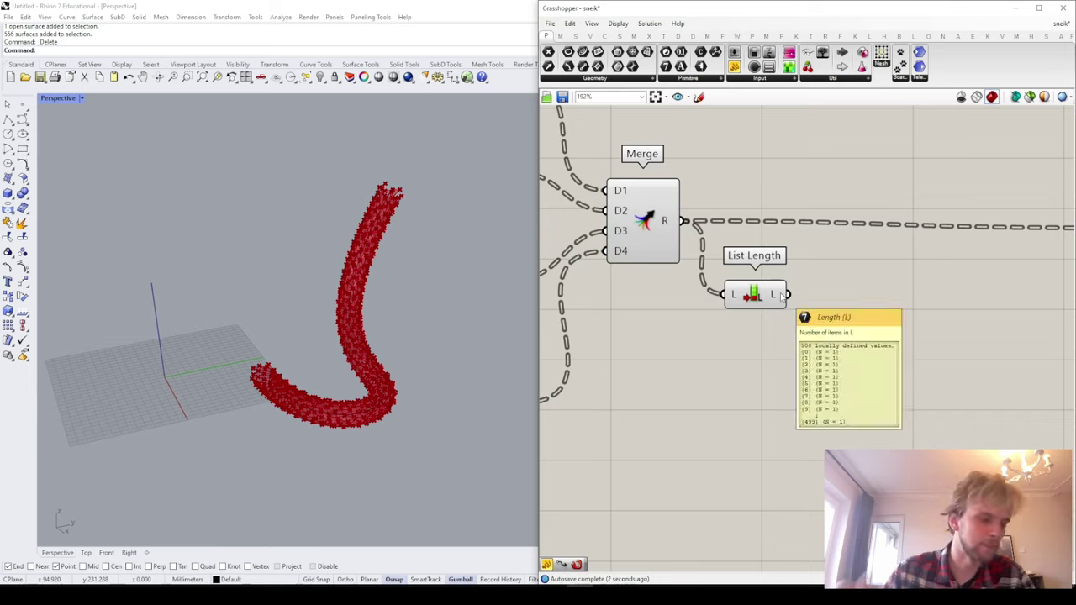
Step: Add an Equality component beside List Length and connect the list length to its A input
double_click(852, 397)
type("equal")
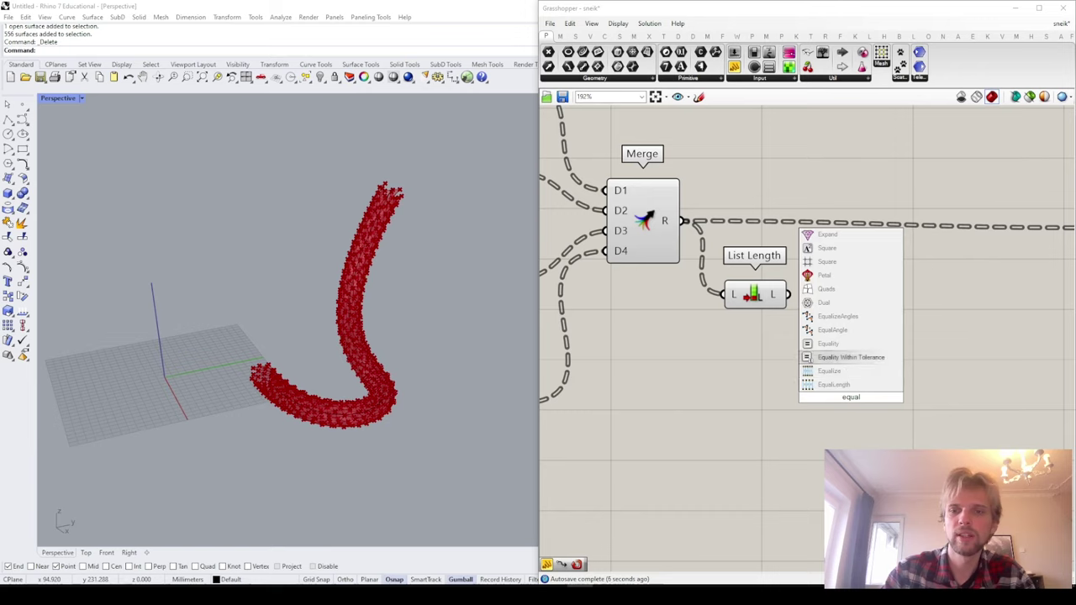
left_click(841, 343)
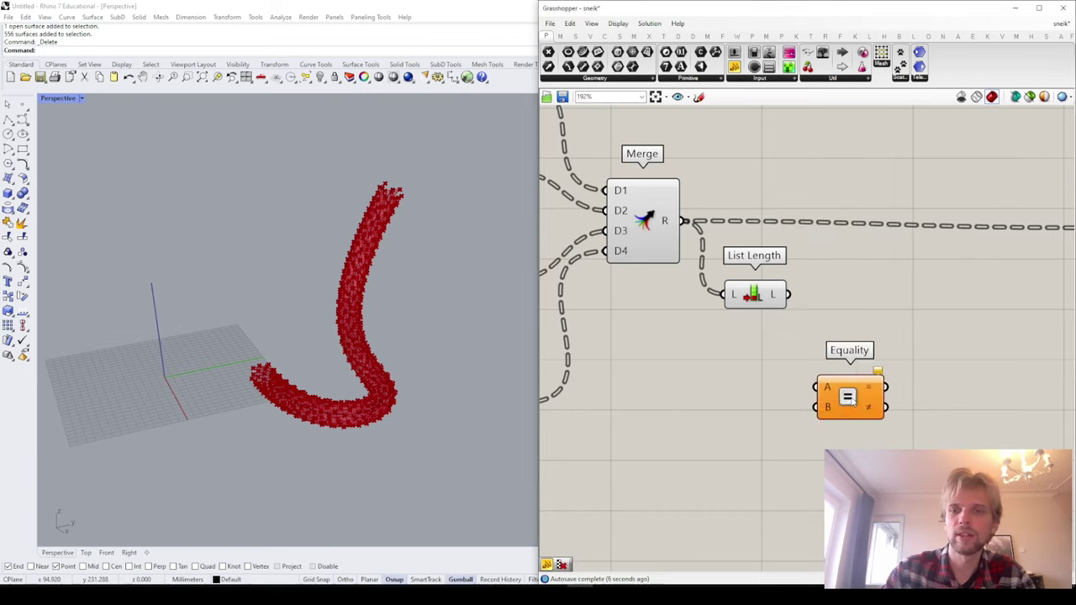
left_click_drag(786, 295, 858, 311)
Step: Add a number slider set to 4, connect it to Equality's B input and place it under List Length
double_click(752, 375)
type("4")
key("Return")
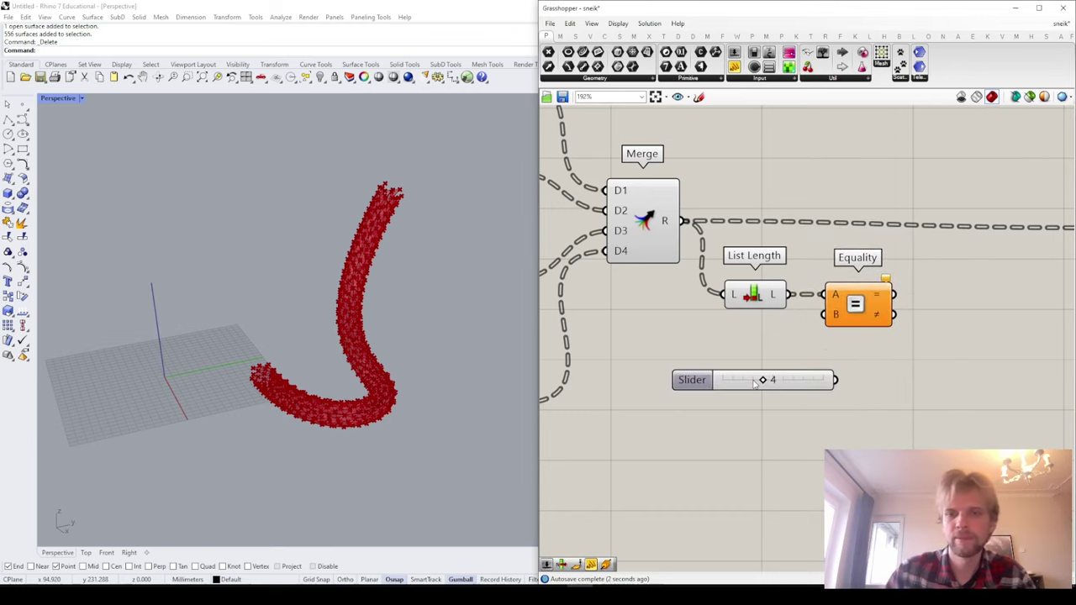
left_click_drag(835, 380, 721, 325)
left_click(903, 220)
Step: Add a Cull Pattern component with Merge's R output as its list and Equality's equal output as its pattern
right_click_drag(928, 250, 780, 275)
scroll(745, 309, "down", 1)
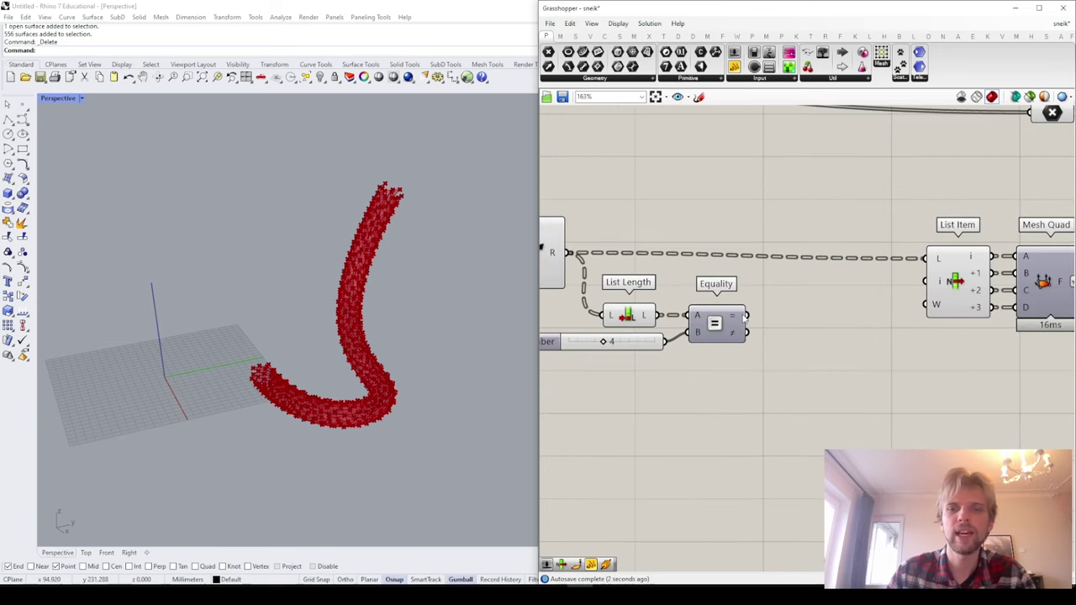
double_click(810, 298)
type("cull")
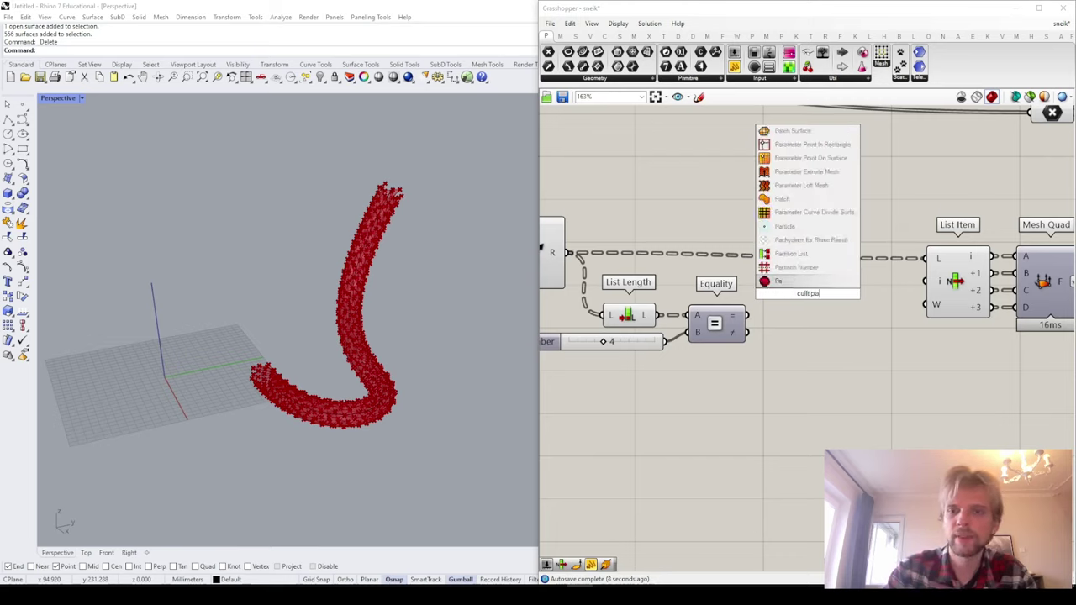
type("pat")
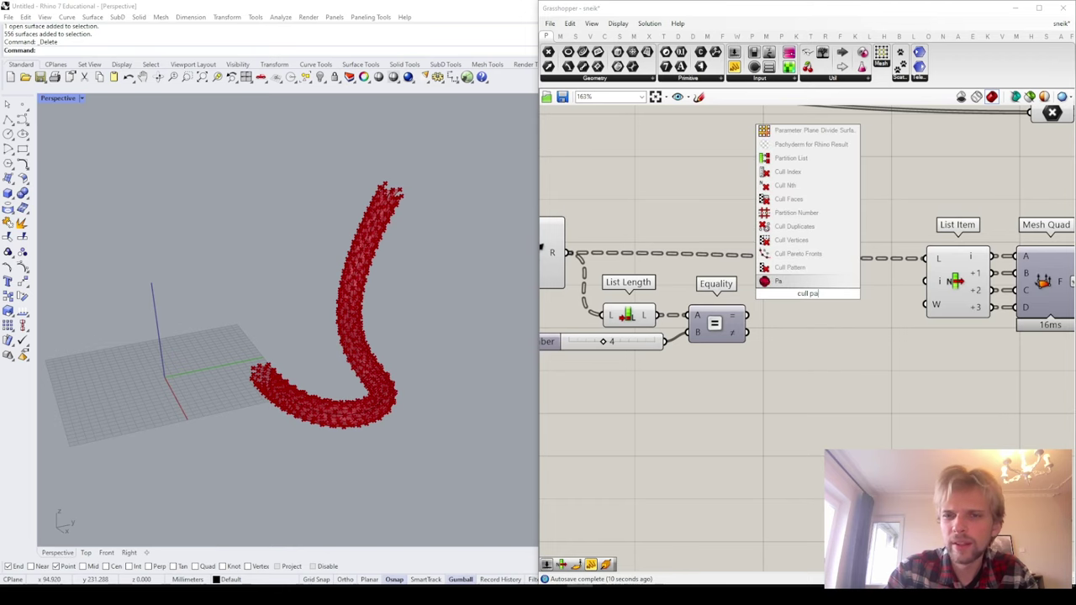
key("Up")
key("Return")
right_click_drag(655, 303, 739, 306)
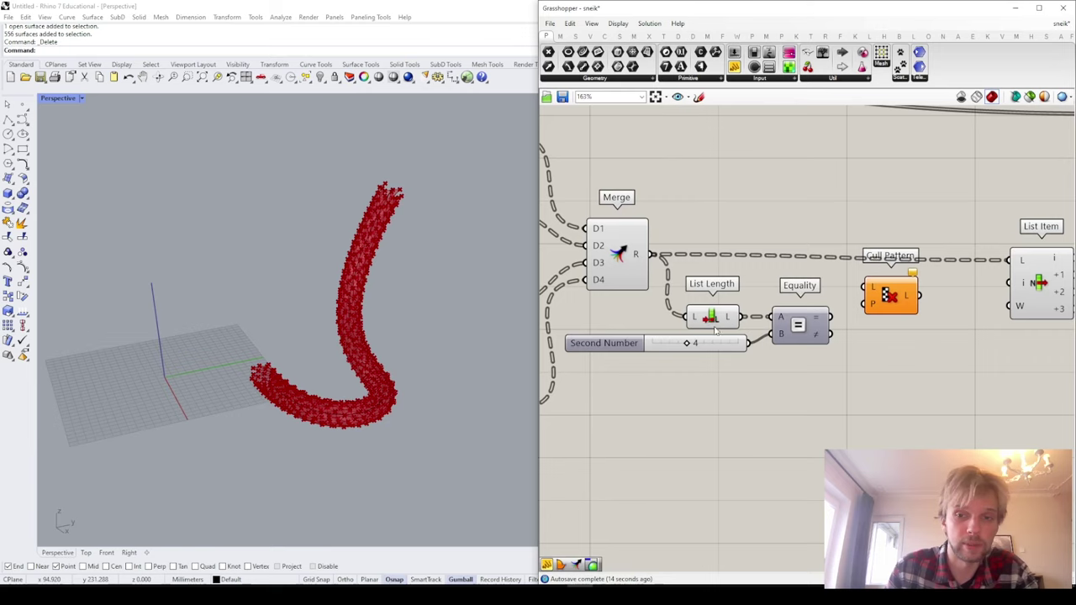
left_click_drag(653, 255, 875, 272)
right_click_drag(918, 286, 760, 279)
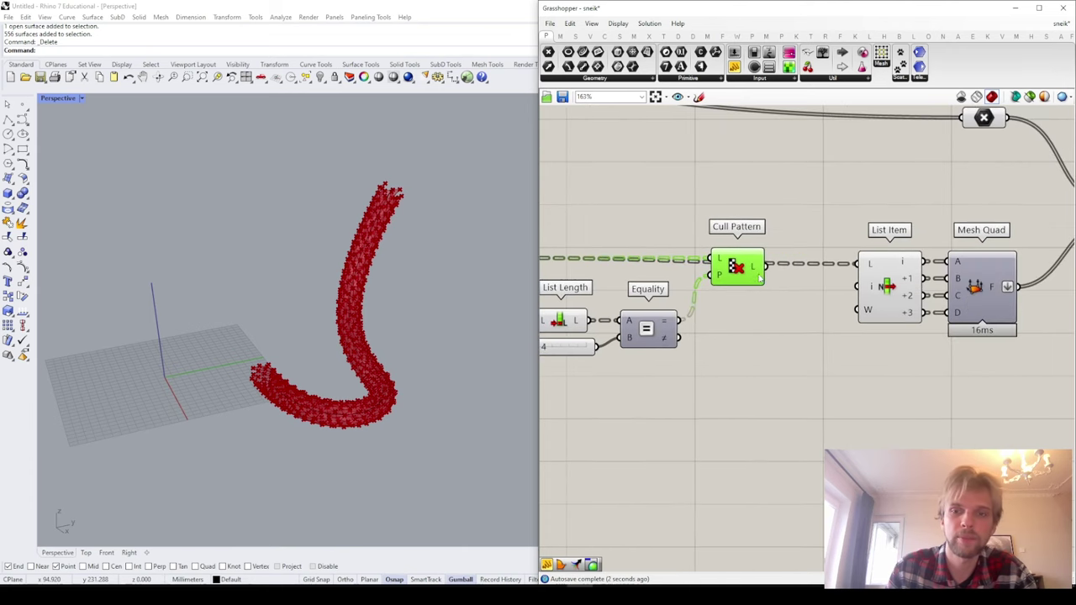
left_click_drag(754, 267, 743, 293)
Step: Shift the Point, List Item, Mesh Quad and Construct Mesh group further from Cull Pattern and nudge Cull Pattern into place
scroll(755, 292, "down", 3)
left_click_drag(940, 342, 683, 123)
left_click_drag(722, 283, 835, 271)
left_click(814, 268)
scroll(641, 273, "up", 2)
left_click_drag(643, 274, 655, 267)
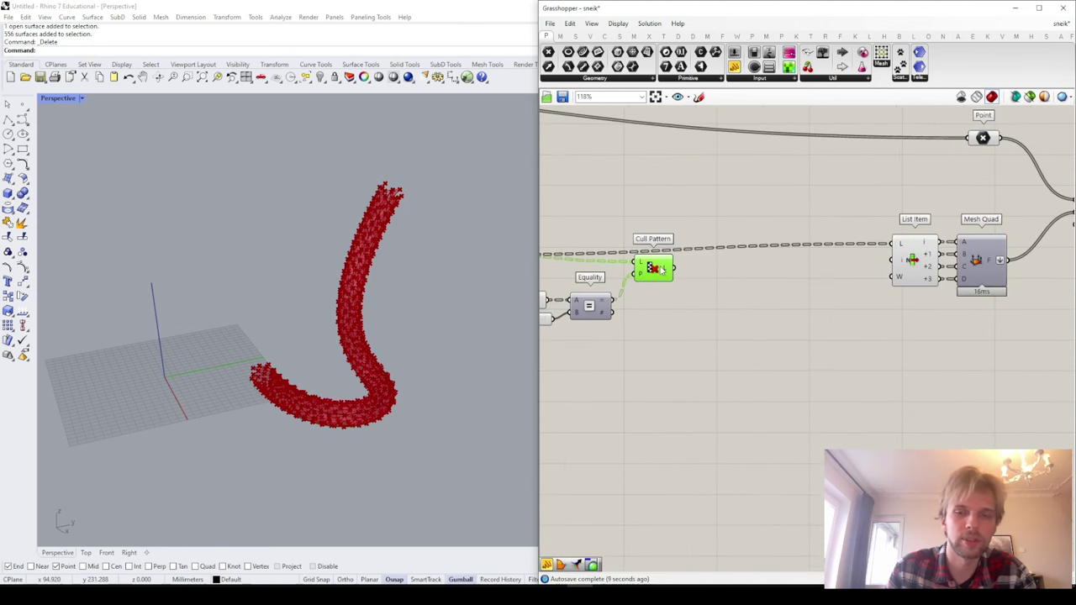
Step: Add a Clean Tree component after Cull Pattern and connect the culled list to its T input
right_click_drag(702, 305, 784, 308)
scroll(829, 296, "up", 1)
left_click(858, 324)
double_click(784, 309)
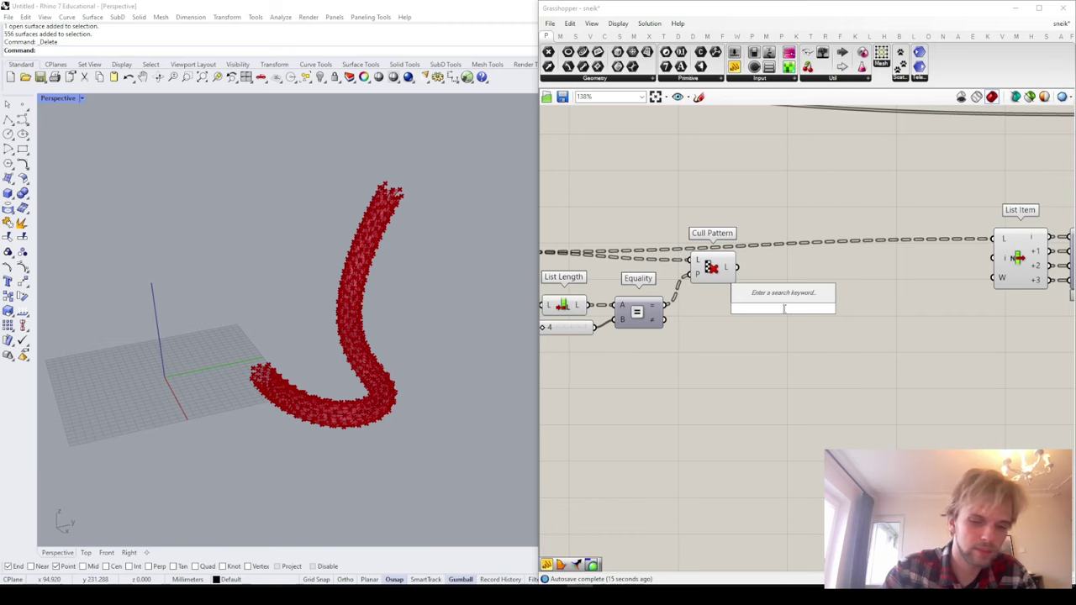
type("tree cle")
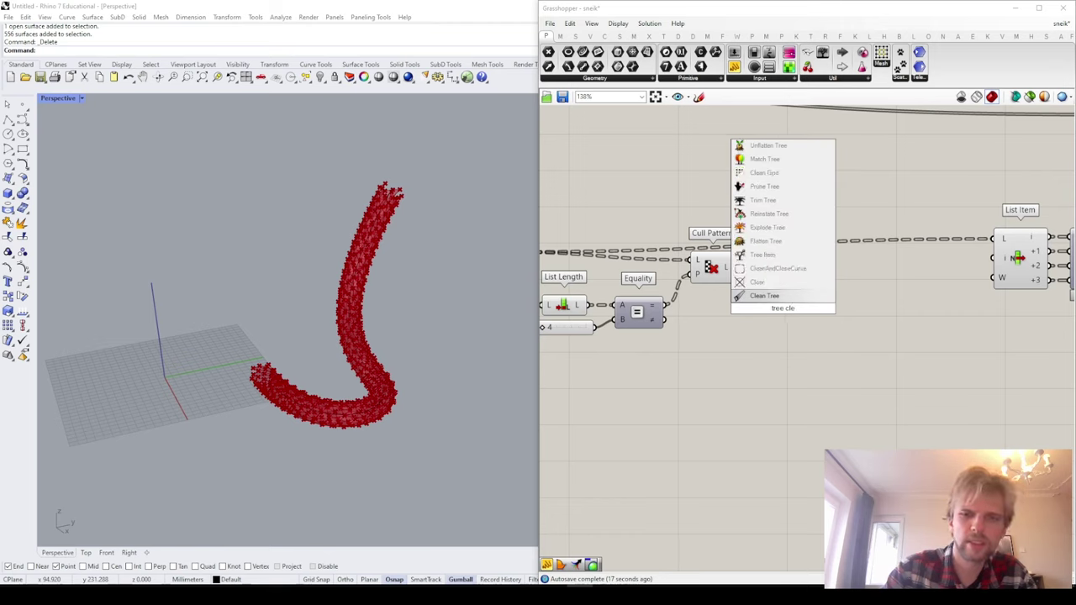
key("BackSpace")
key("Return")
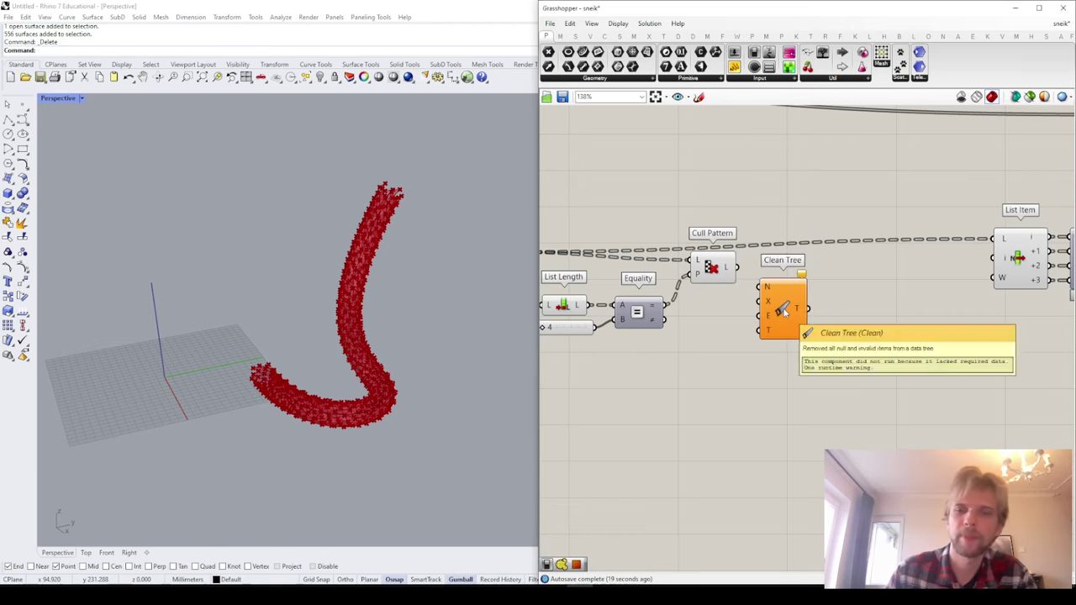
left_click_drag(784, 308, 788, 231)
scroll(745, 260, "up", 1)
left_click_drag(735, 268, 768, 253)
left_click_drag(792, 224, 834, 323)
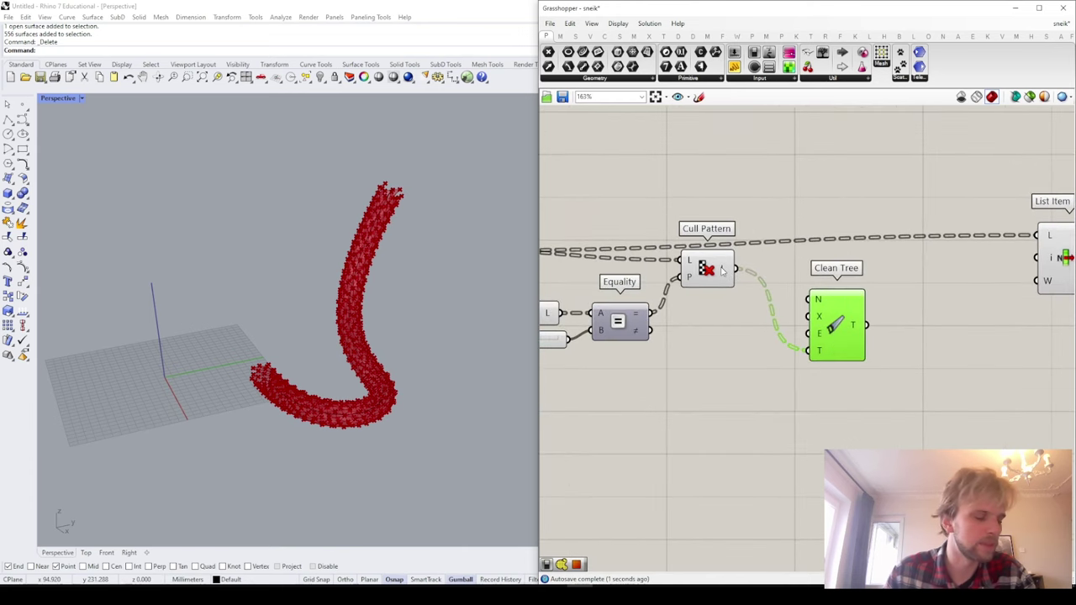
Step: Set Clean Tree's Remove Empty input to True and check its output
mouse_move(721, 269)
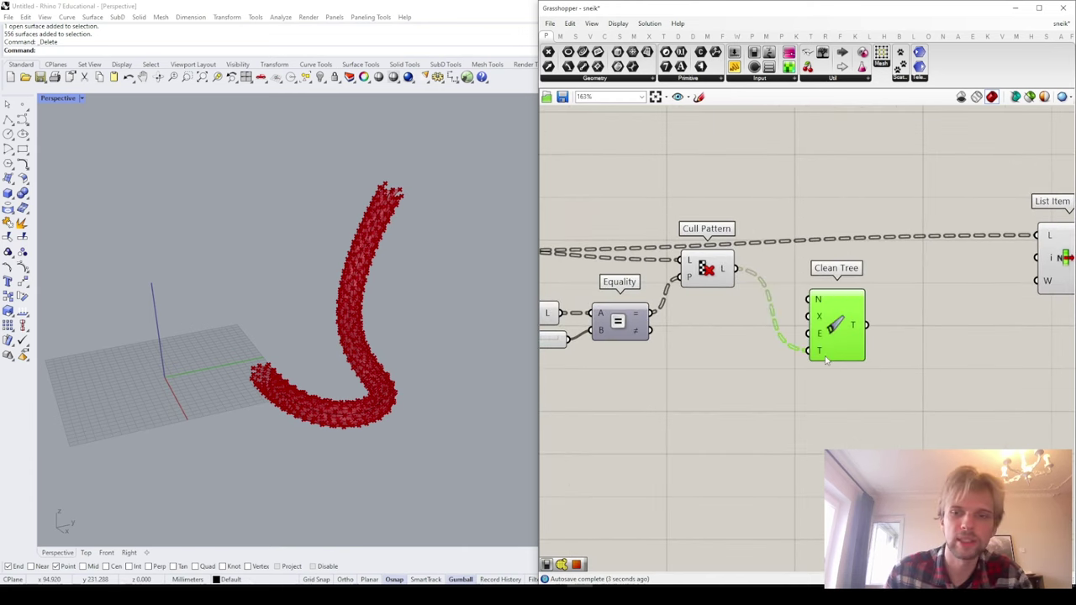
mouse_move(819, 354)
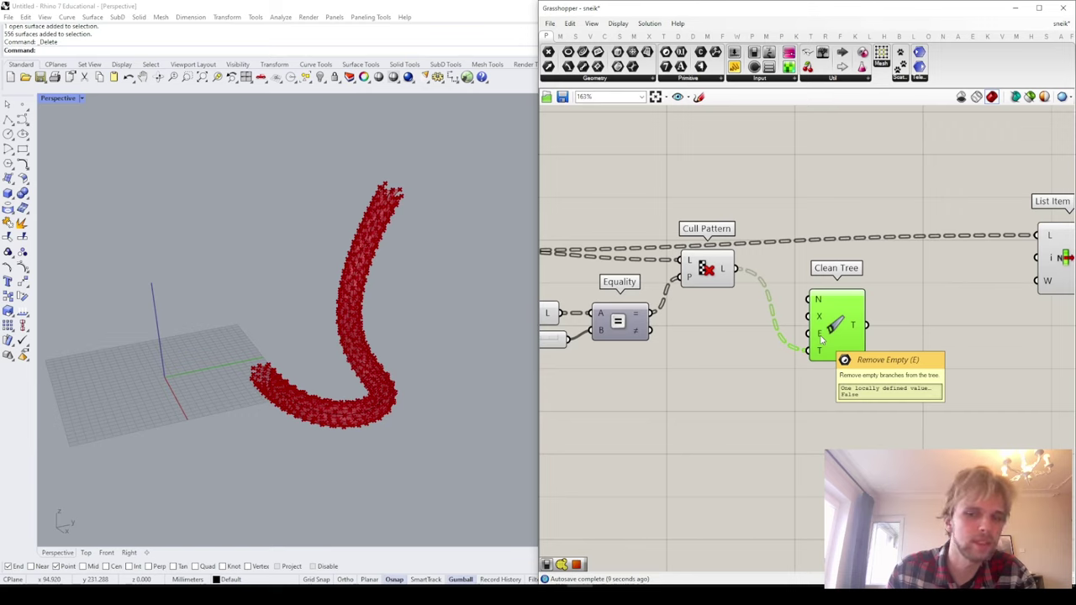
right_click(821, 338)
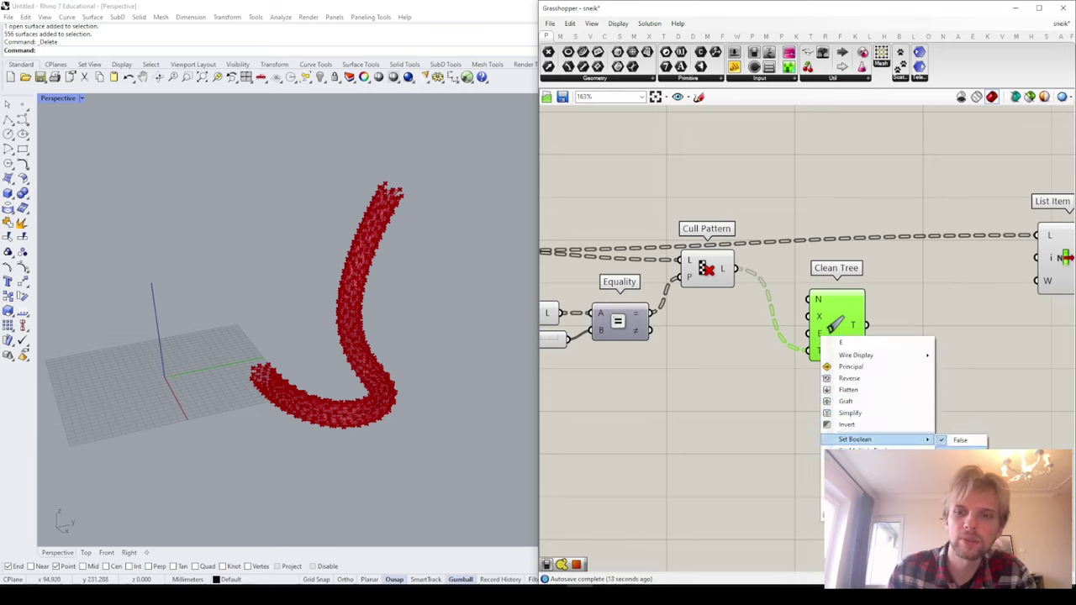
left_click(961, 452)
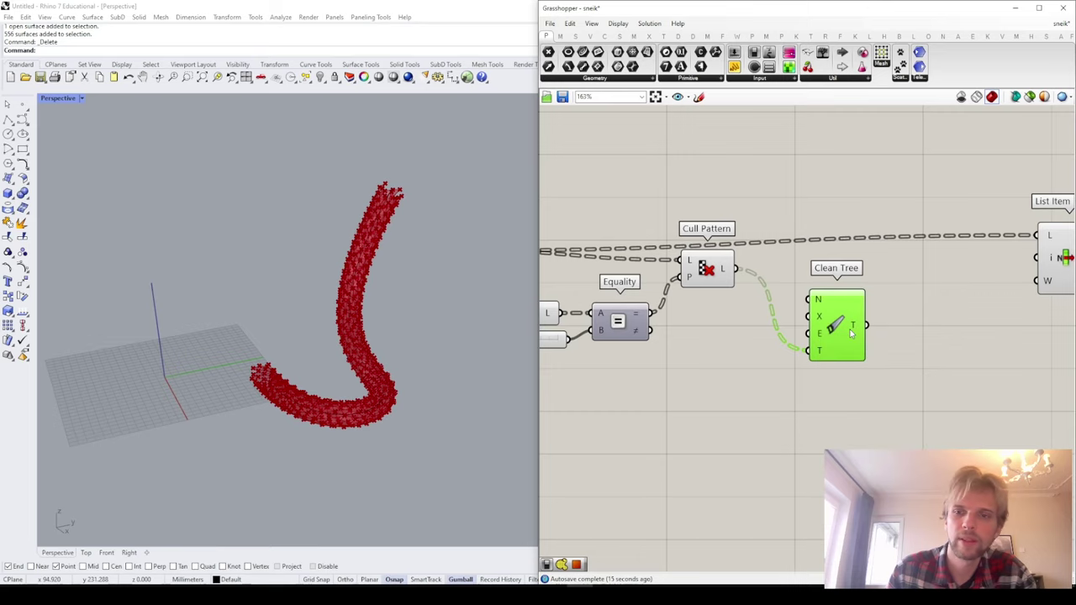
mouse_move(852, 333)
Step: Align Clean Tree and Merge, and connect Clean Tree's output to List Item's L input in place of Merge's wire
left_click_drag(852, 333, 817, 245)
scroll(817, 245, "down", 3)
scroll(678, 261, "up", 1)
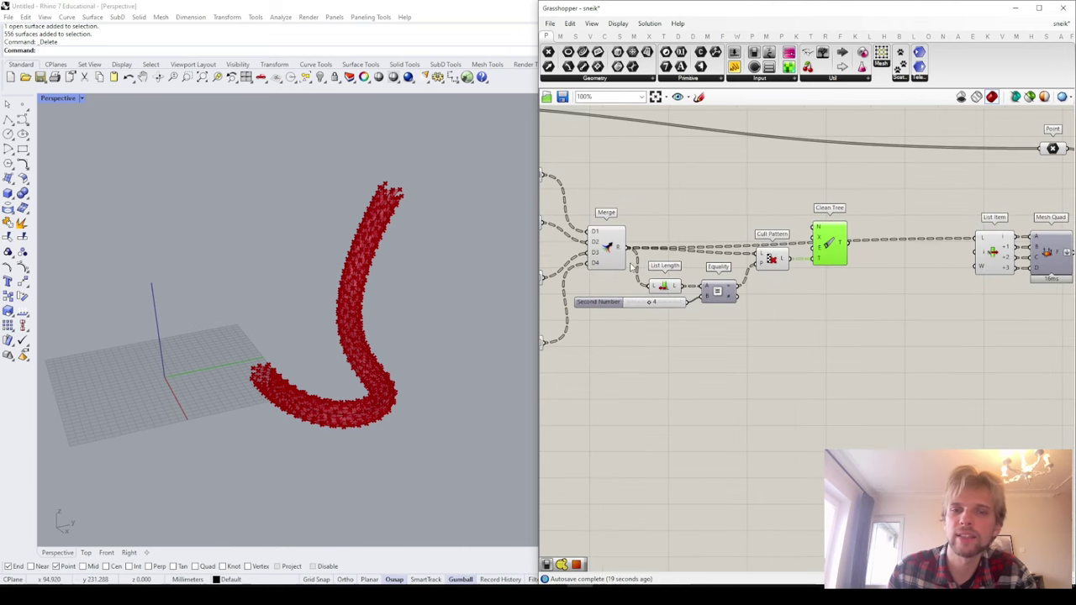
mouse_move(612, 259)
left_mouse_down()
mouse_move(600, 246)
mouse_move(612, 244)
left_mouse_up()
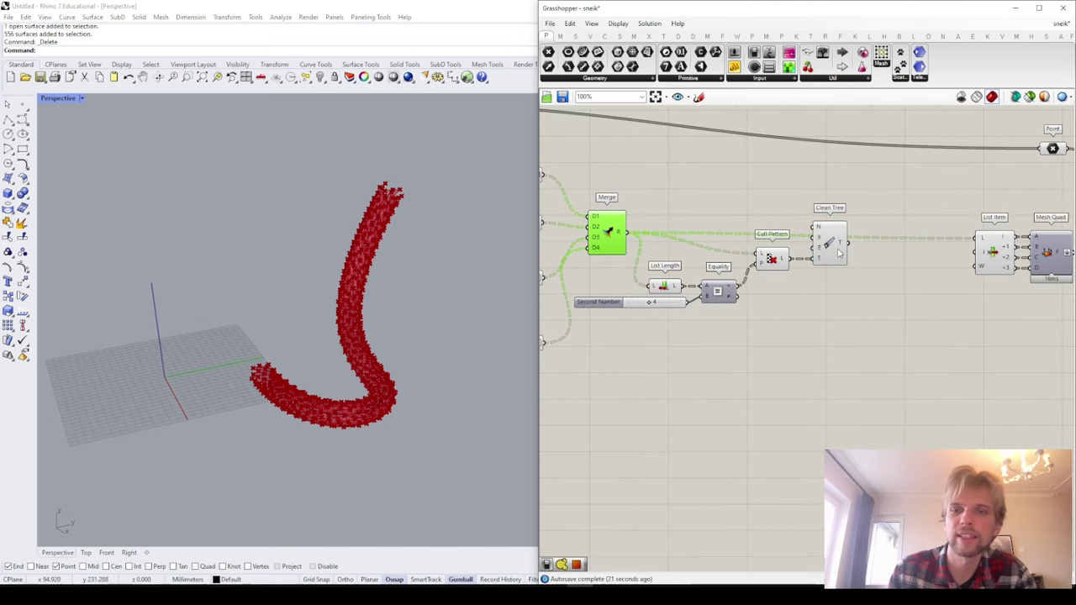
left_click_drag(881, 258, 980, 248)
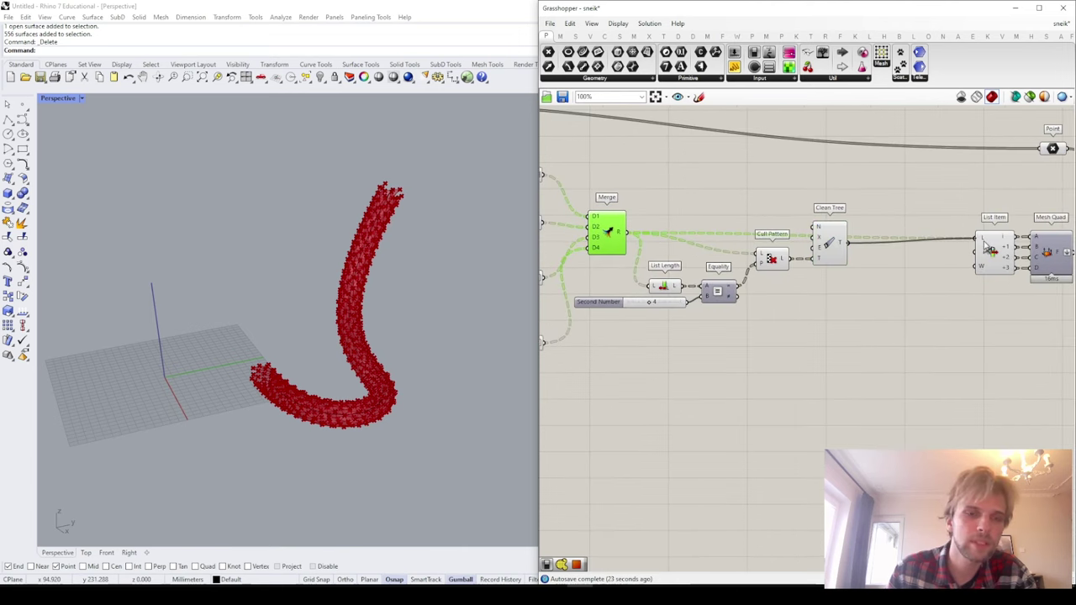
Step: Move the Point, List Item, Mesh Quad and Construct Mesh components together closer to Clean Tree
right_click_drag(1005, 262, 790, 237)
scroll(921, 175, "down", 2)
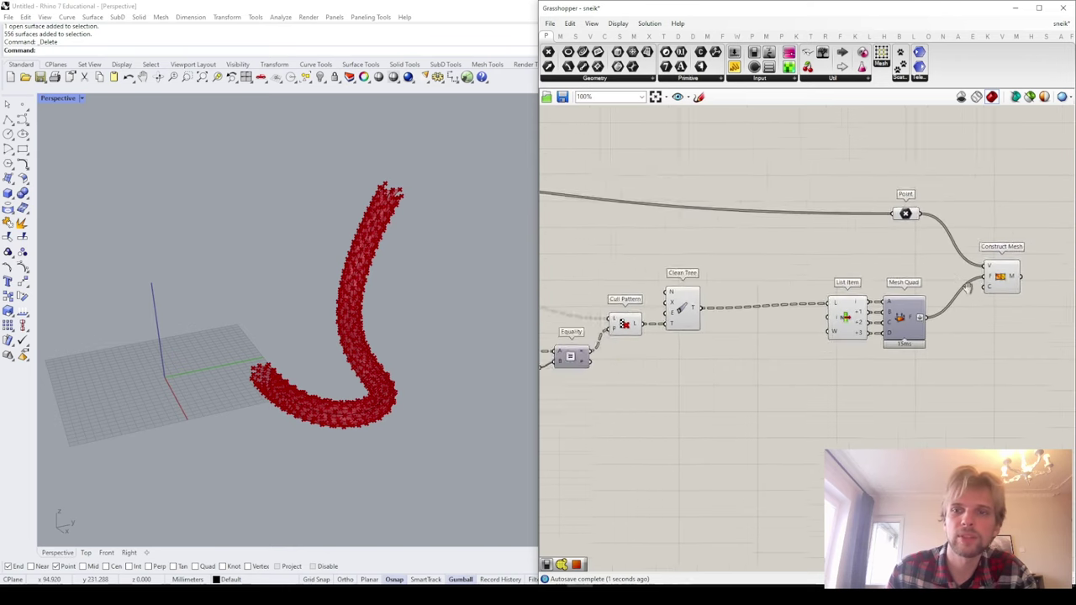
left_click_drag(828, 215, 1041, 383)
left_click_drag(877, 322, 815, 324)
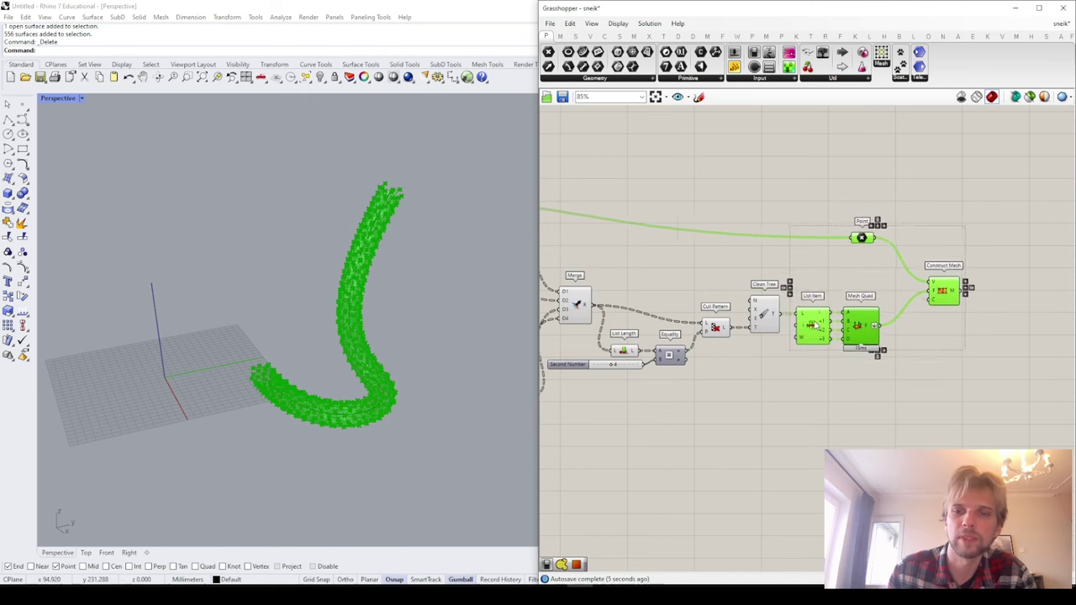
Step: Move the Point component further up from the mesh components, keeping it wired into Construct Mesh
left_click(840, 253)
scroll(854, 252, "up", 5)
left_click_drag(863, 233, 825, 183)
scroll(825, 180, "down", 6)
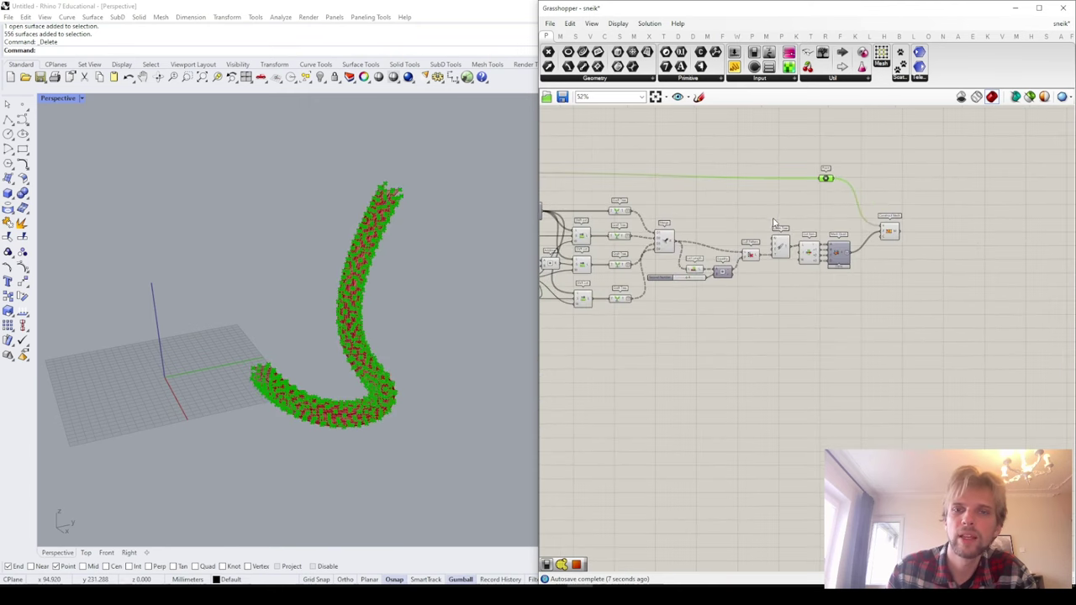
Step: Turn off the preview of the components feeding Construct Mesh, from the point source through Mesh Quad, so only the constructed mesh displays
right_click_drag(780, 274, 952, 277)
left_click(1012, 312)
right_click_drag(1011, 312, 989, 372)
left_click_drag(1004, 393, 648, 214)
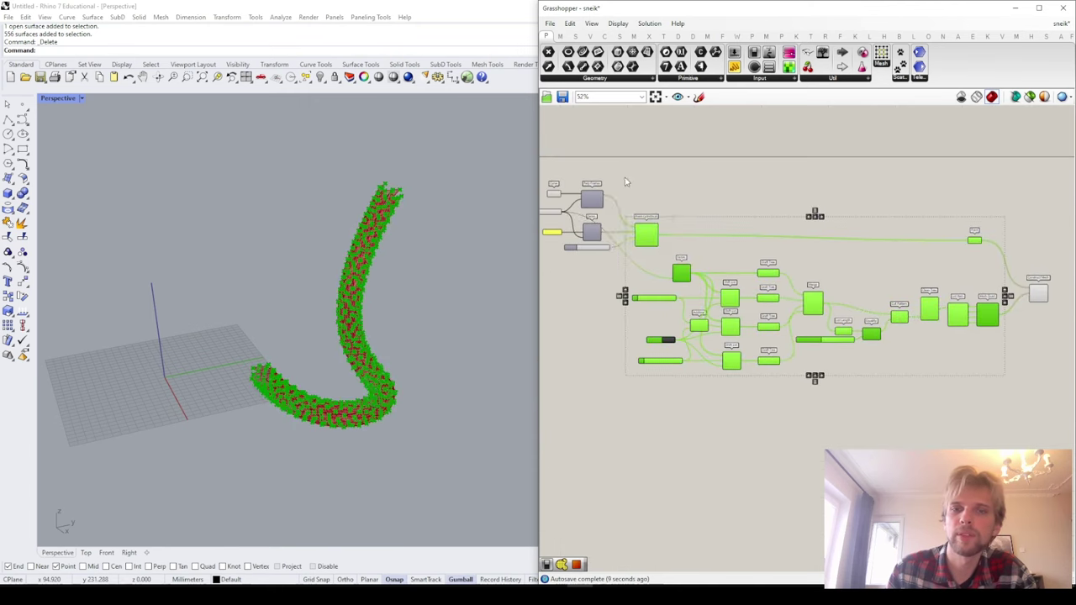
middle_click(624, 177)
left_click(658, 146)
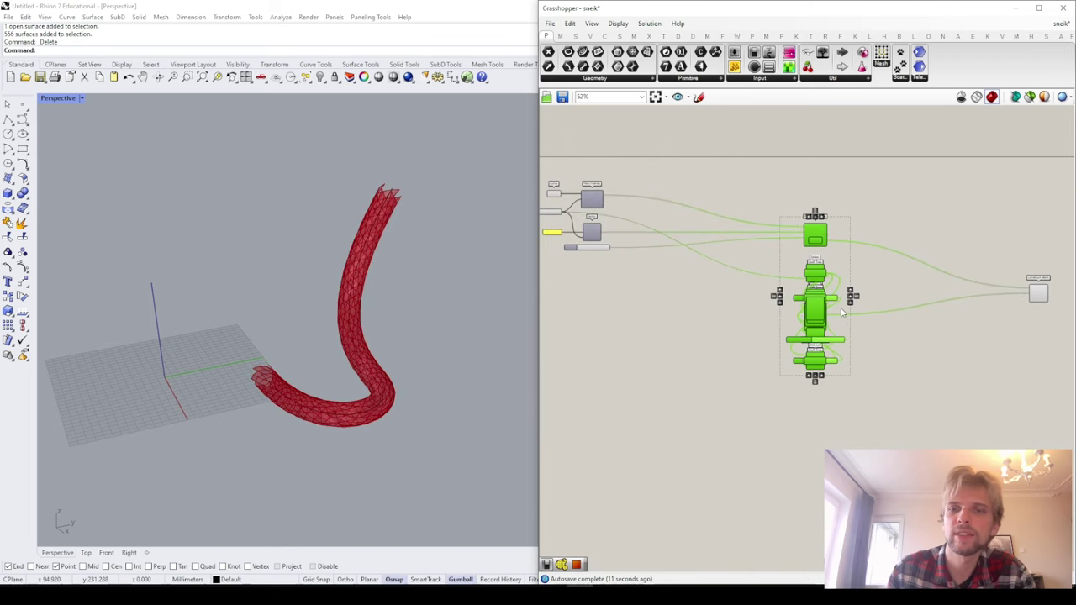
left_click(876, 409)
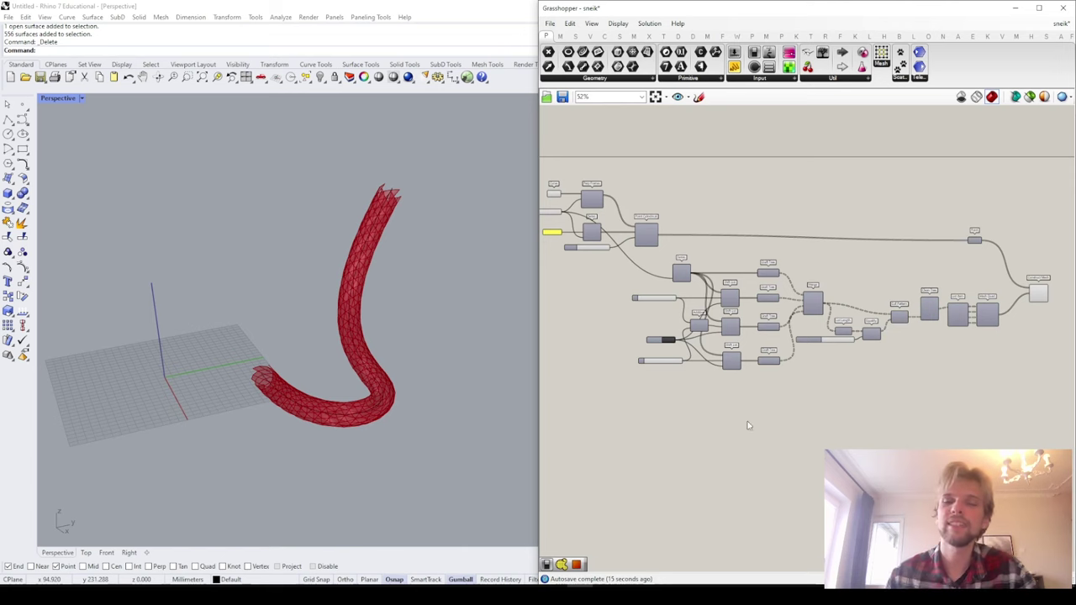
Step: Add a Custom Preview component beside Construct Mesh and wire the mesh output into its geometry (G) input
scroll(782, 328, "down", 2)
scroll(883, 318, "up", 5)
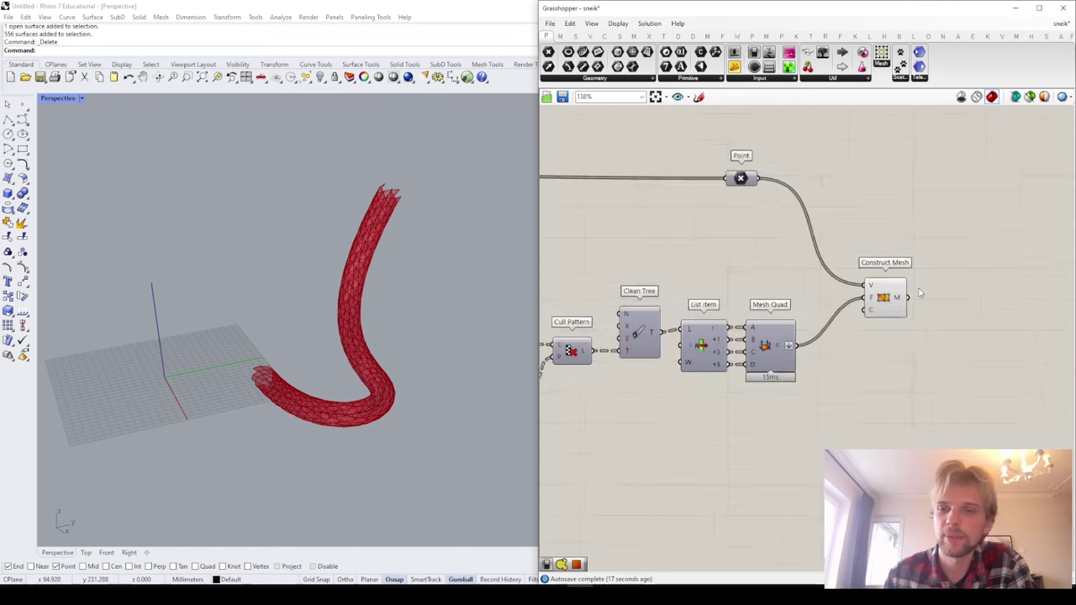
scroll(360, 264, "up", 6)
right_click_drag(365, 261, 378, 328)
double_click(937, 344)
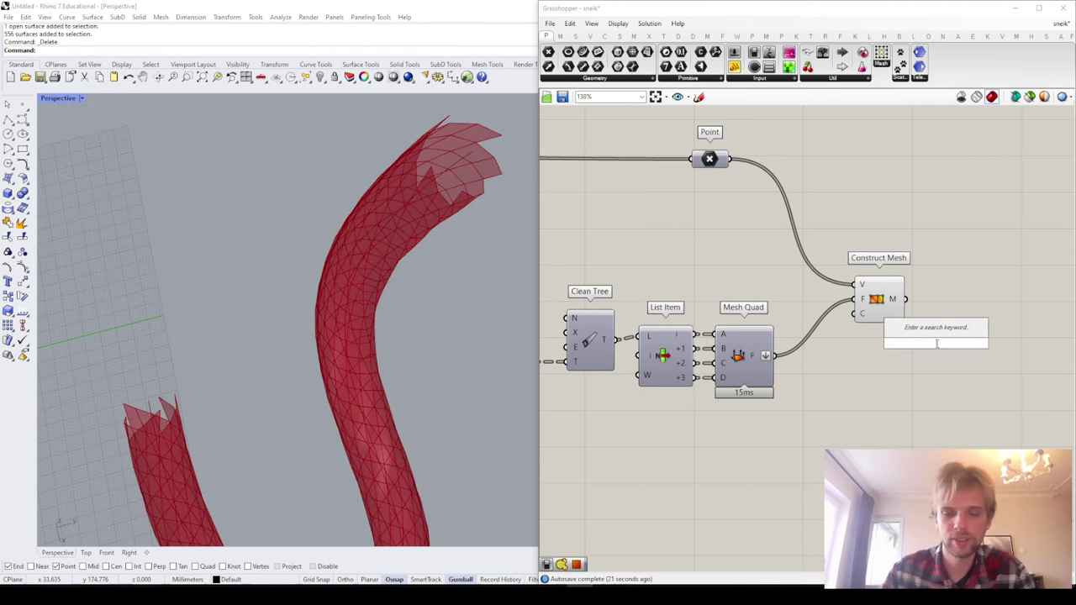
type("custom p")
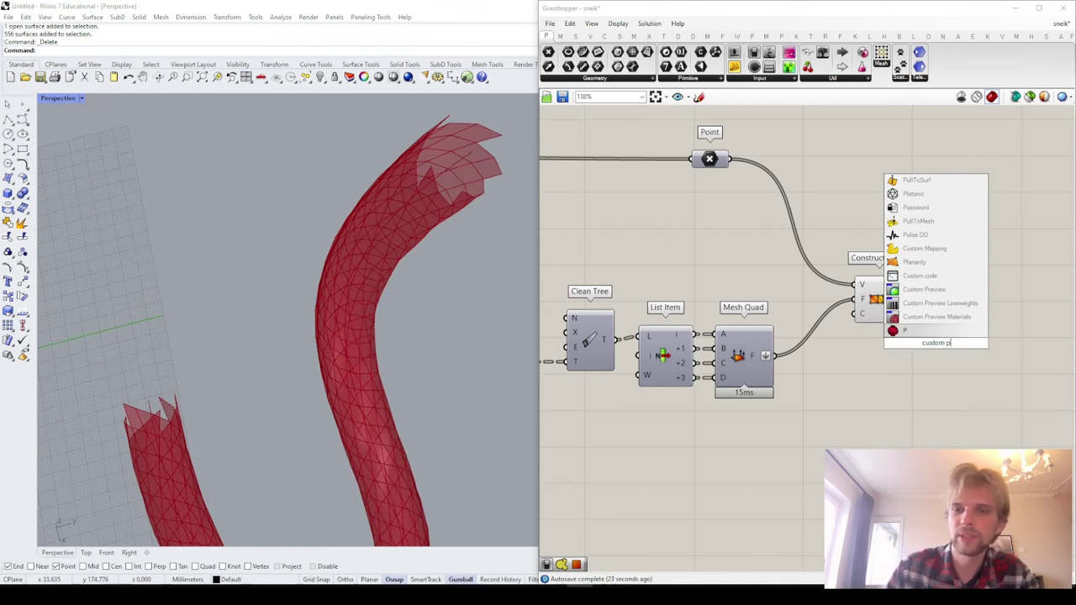
left_click(919, 293)
left_click_drag(895, 299, 933, 341)
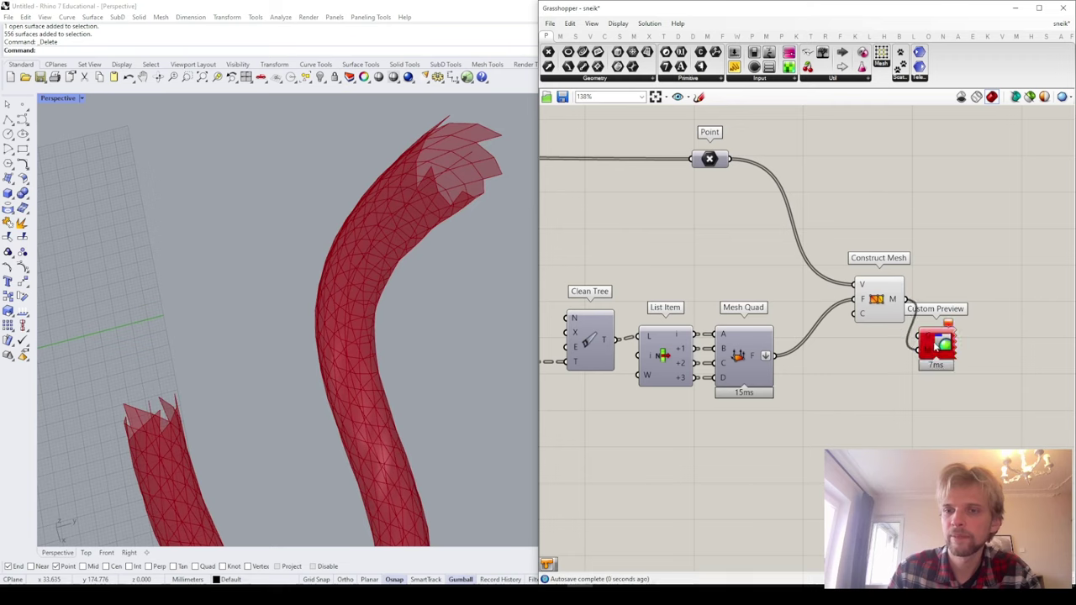
key("ctrl+z")
left_click_drag(893, 298, 919, 336)
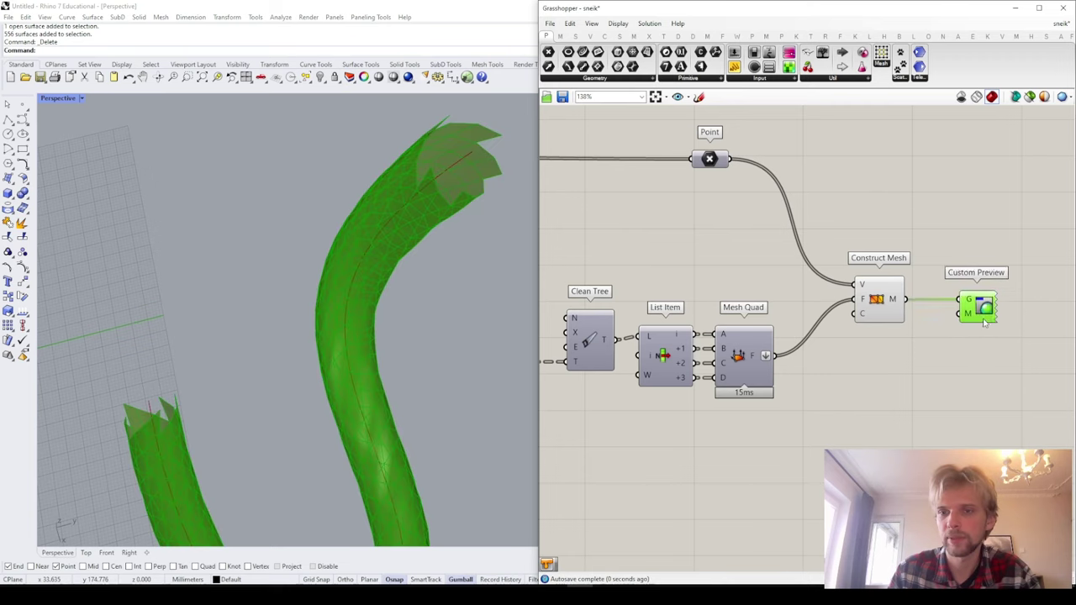
Step: Add a Colour Swatch below Construct Mesh and wire it into the material (M) input of Custom Preview
double_click(970, 359)
type("swa")
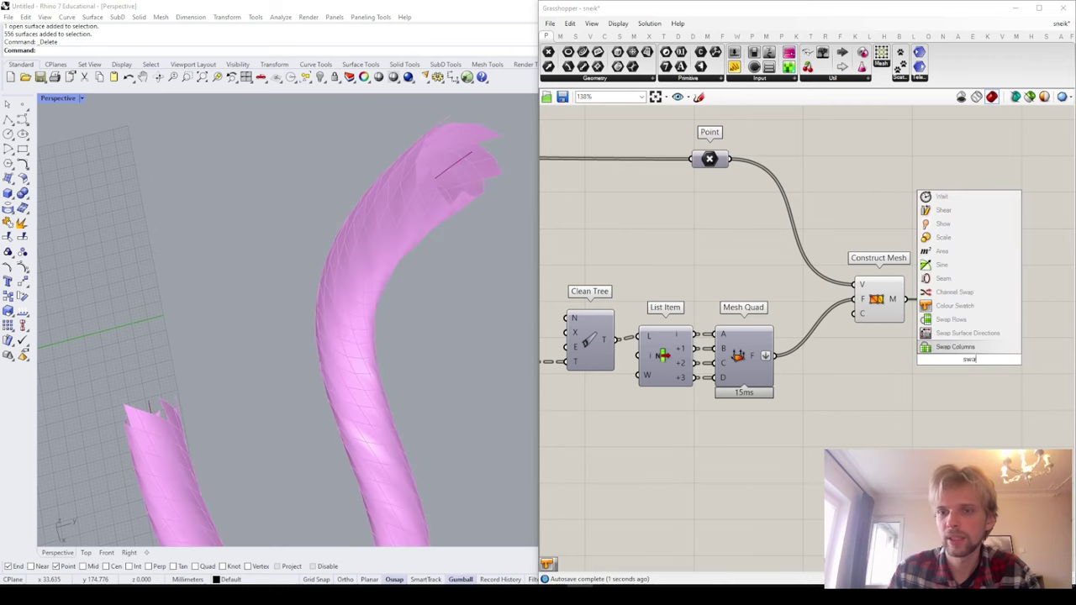
left_click(955, 305)
left_click_drag(1003, 359, 964, 314)
left_click_drag(955, 358, 908, 354)
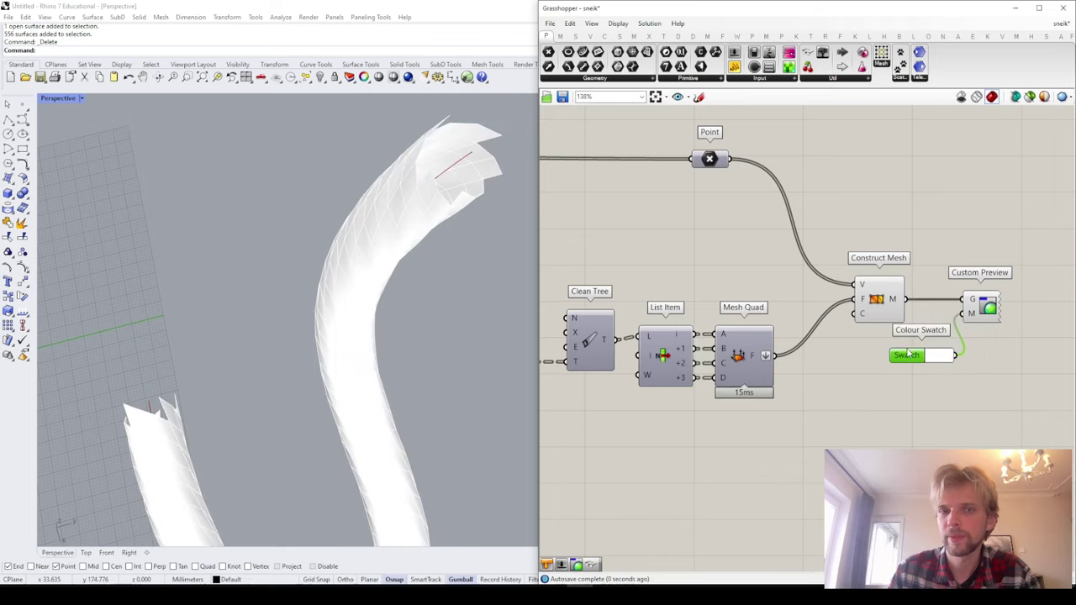
Step: Change the Colour Swatch to a medium teal so the snake mesh previews in that colour
left_click(935, 358)
left_click(1007, 417)
left_click_drag(1008, 416, 986, 400)
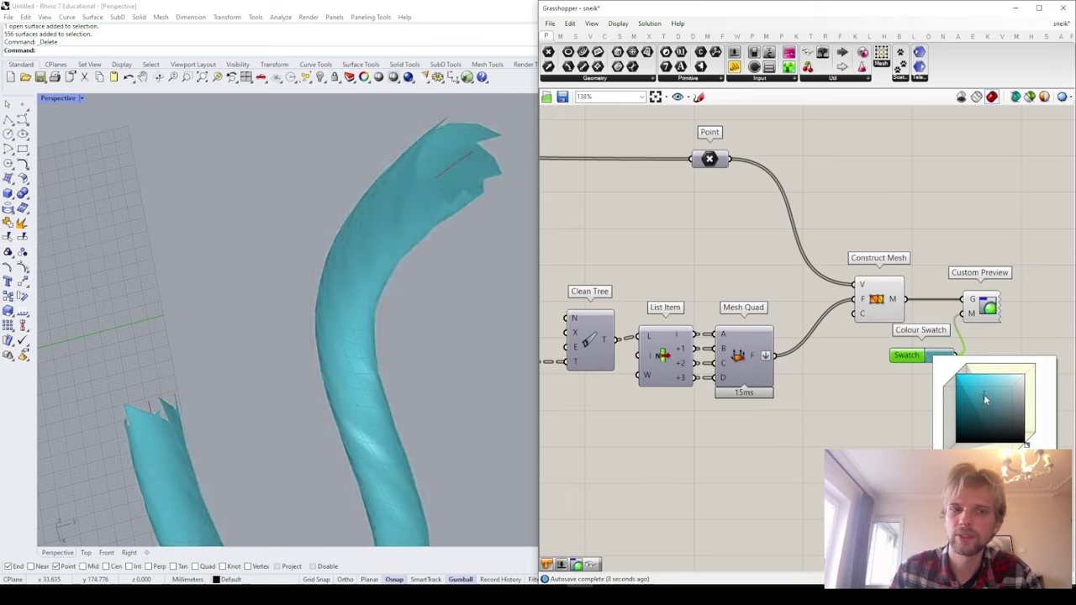
left_click(866, 84)
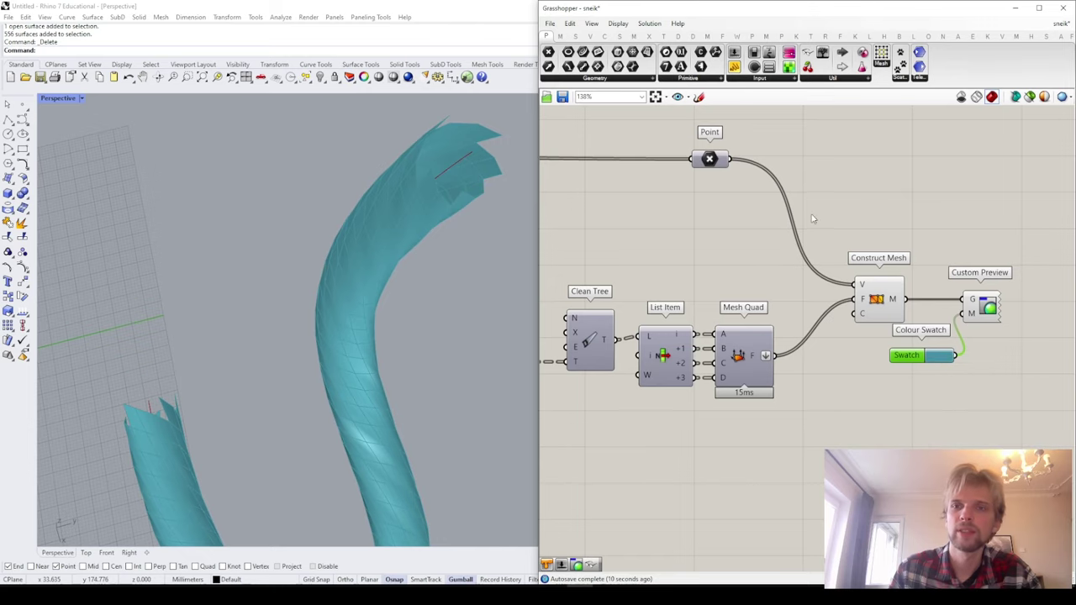
left_click(813, 219)
Step: Examine the teal snake mesh from several angles, including its open ends and the lower bend
right_click_drag(270, 192, 327, 182)
scroll(327, 183, "down", 7)
right_click_drag(394, 231, 390, 265)
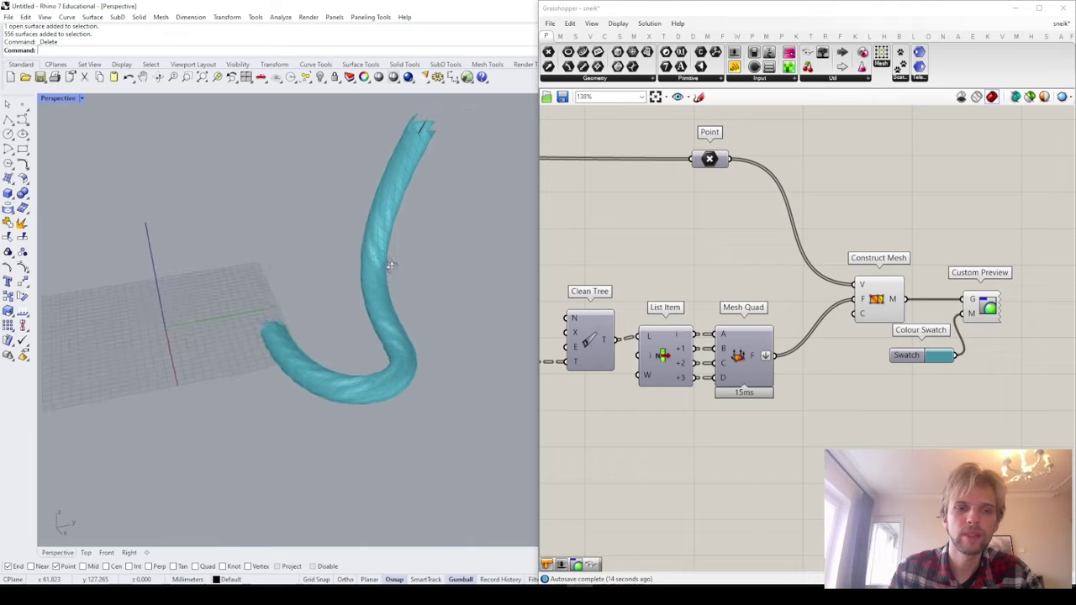
scroll(369, 366, "up", 5)
right_click_drag(466, 422, 340, 362)
scroll(722, 307, "down", 5)
scroll(722, 307, "up", 8)
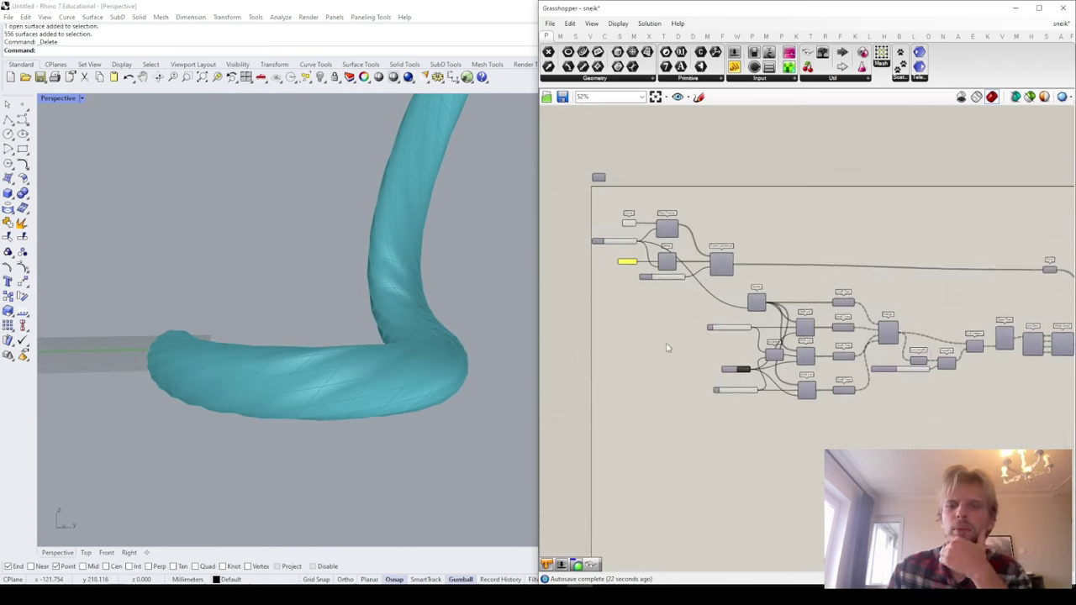
Step: Set the B slider feeding the Addition and Shift List components to 8 and check the mesh pattern
double_click(778, 418)
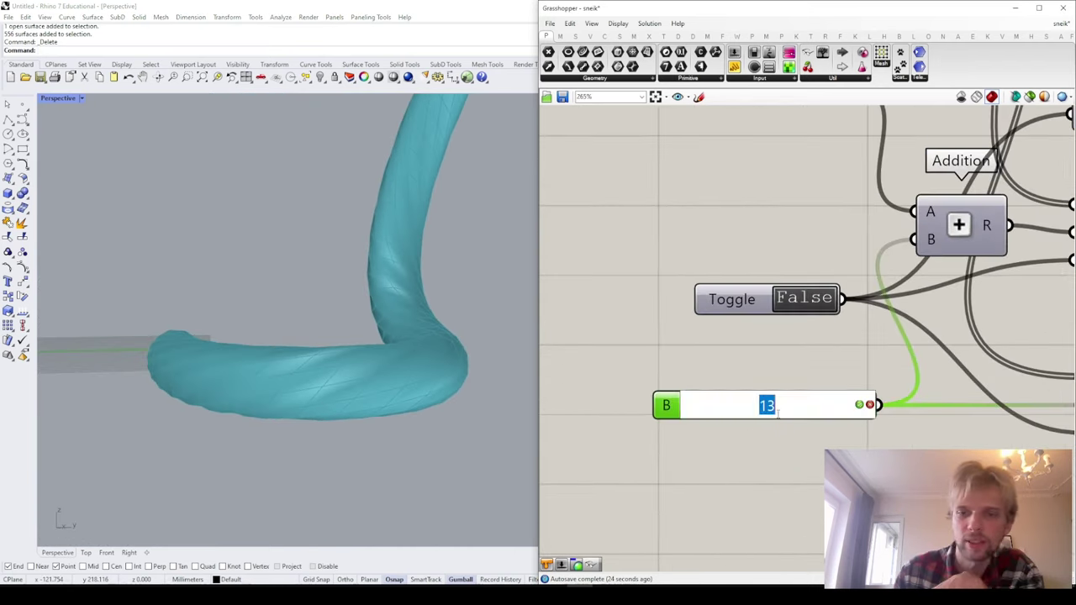
type("8")
key("Return")
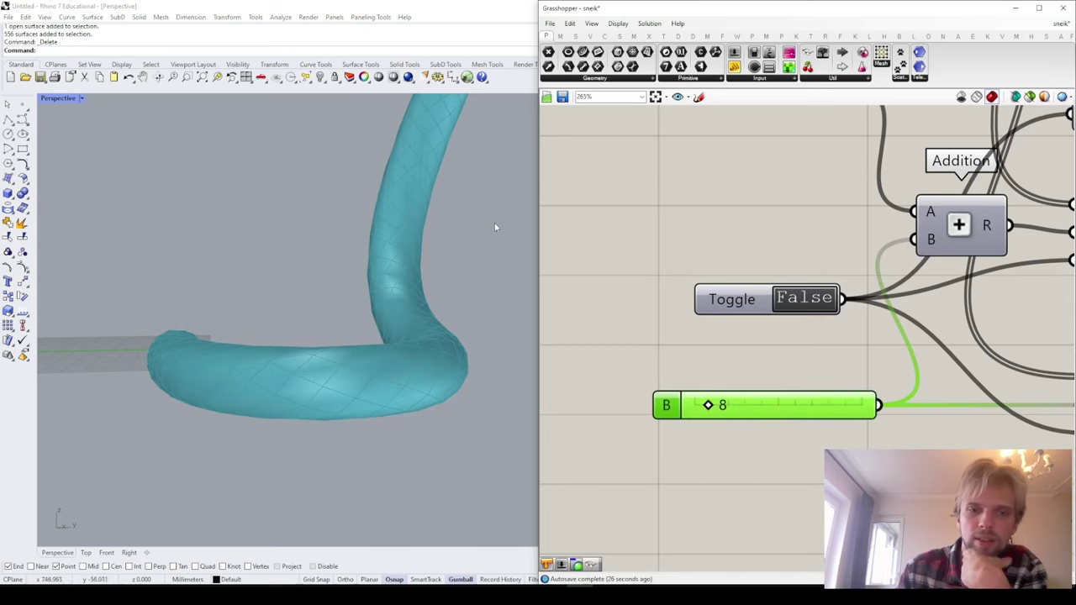
right_click_drag(495, 227, 475, 257)
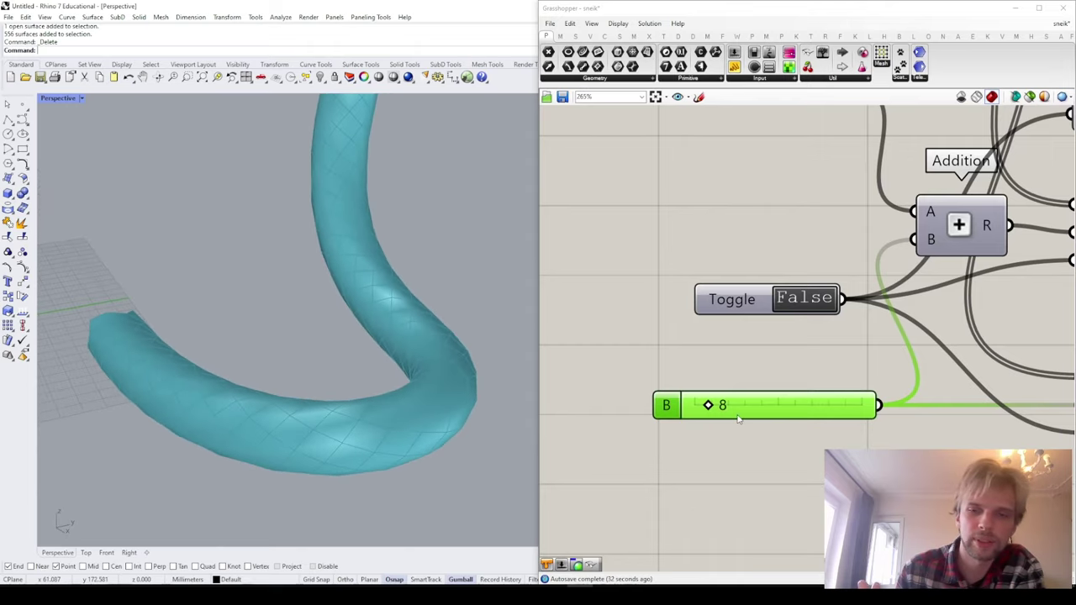
Step: Set the B slider to 13 and inspect the mesh pattern around the bend
double_click(767, 411)
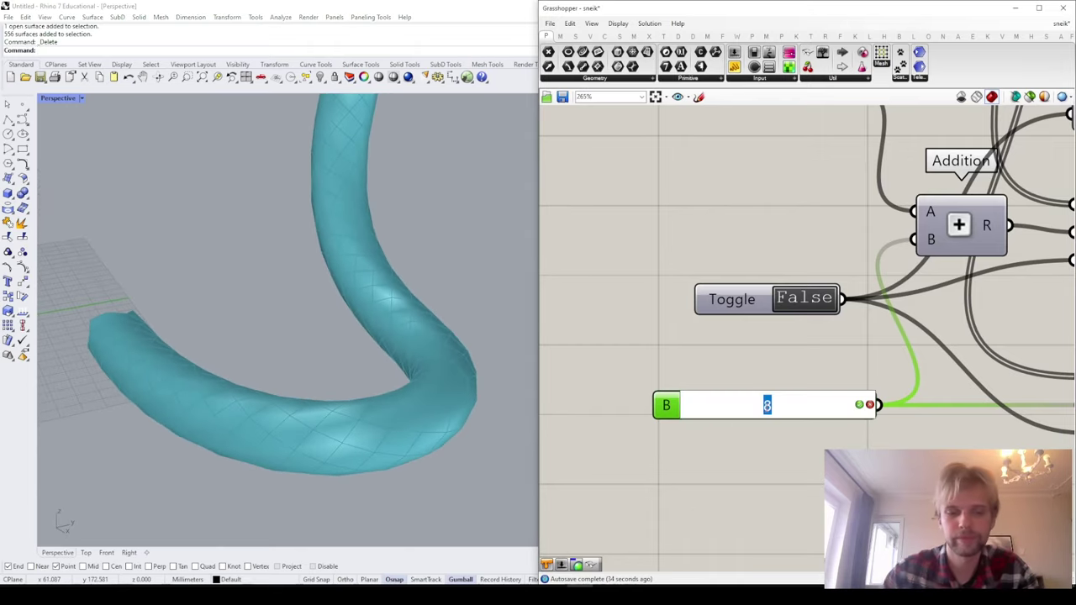
type("13")
key("Return")
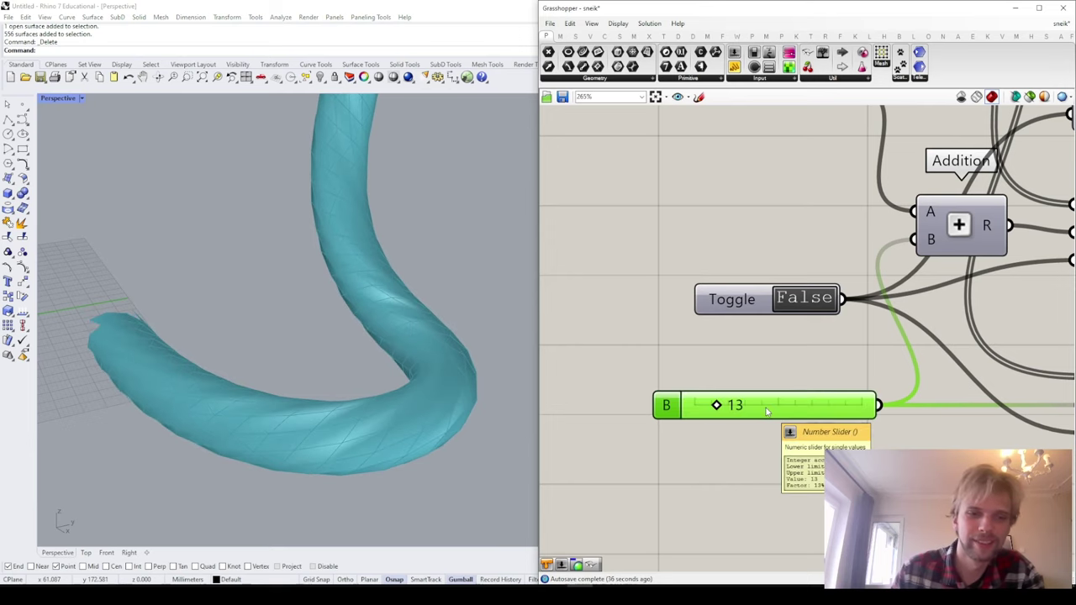
right_click_drag(355, 249, 416, 286)
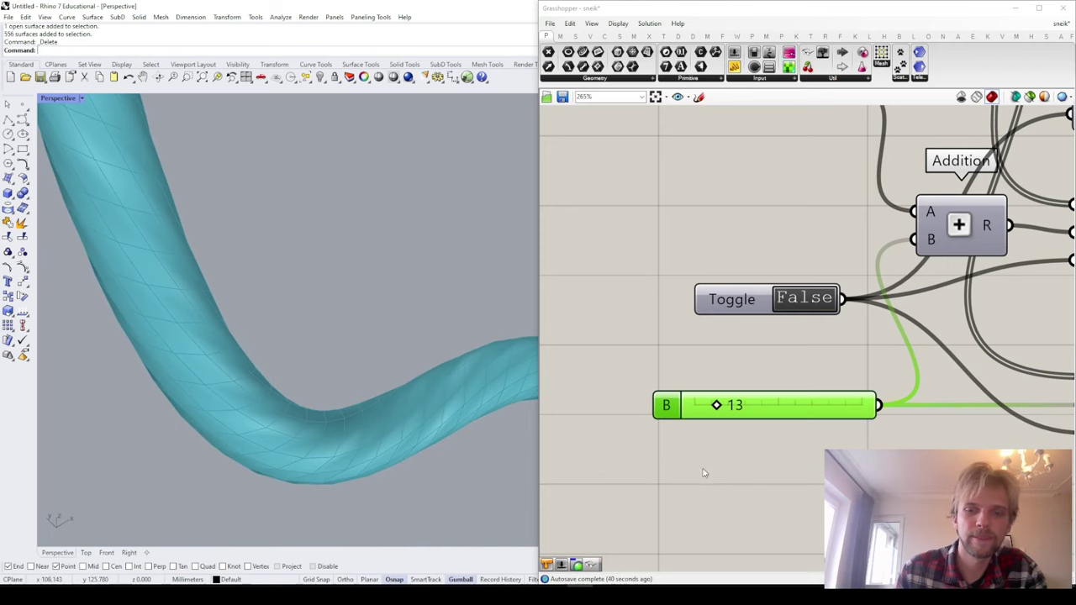
Step: Set the B slider to 21 and inspect the mesh faces up close along the body
double_click(763, 414)
type("21")
key("Return")
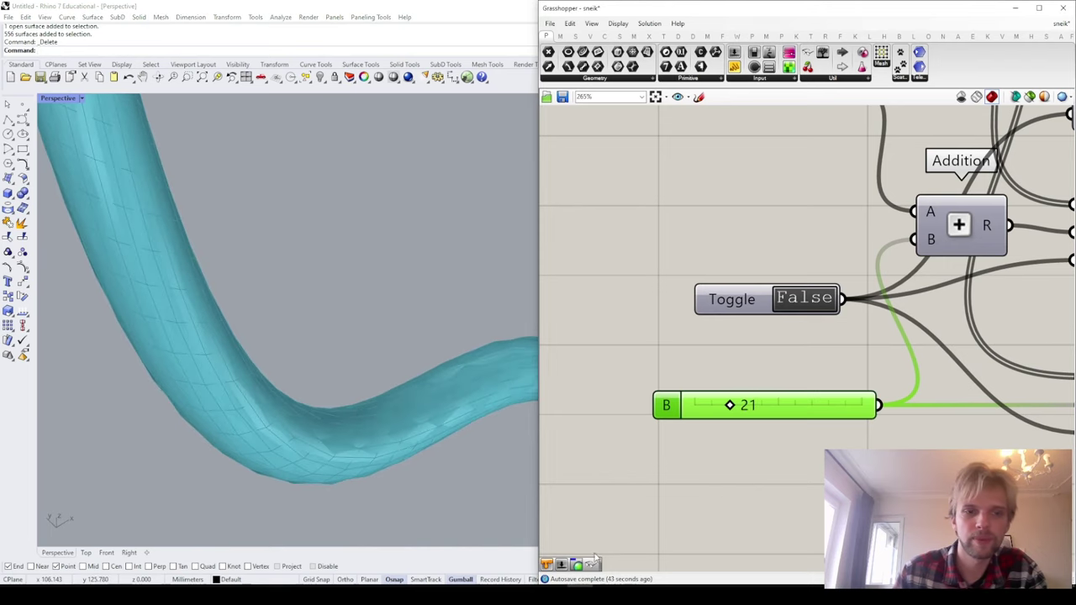
scroll(308, 395, "down", 7)
right_click_drag(308, 395, 408, 421)
scroll(380, 470, "up", 8)
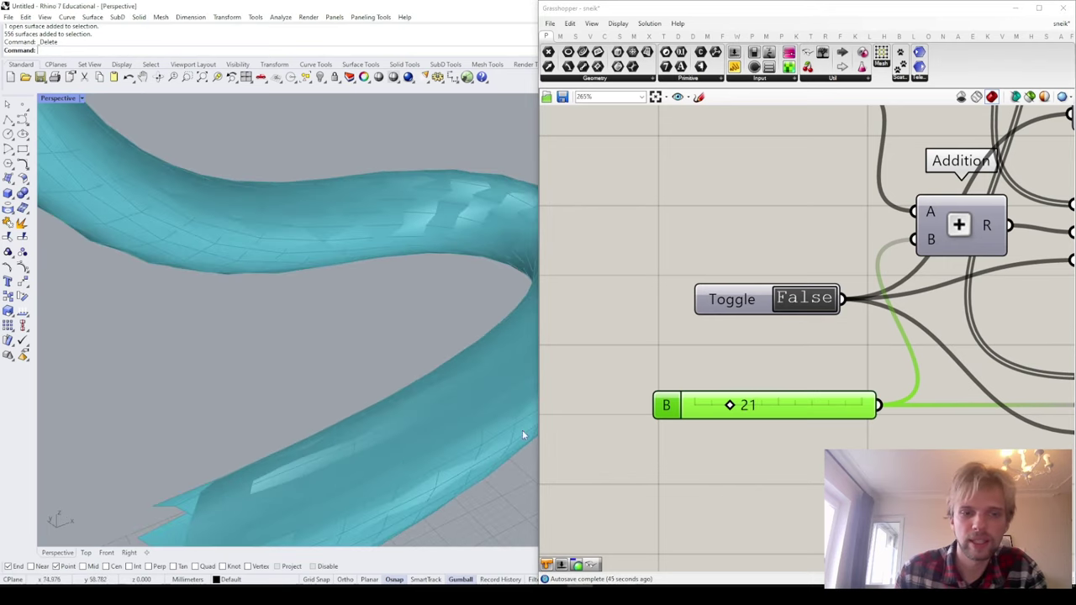
Step: Lower the B slider to 6 to try a spikier mesh pattern
left_click_drag(730, 406, 710, 428)
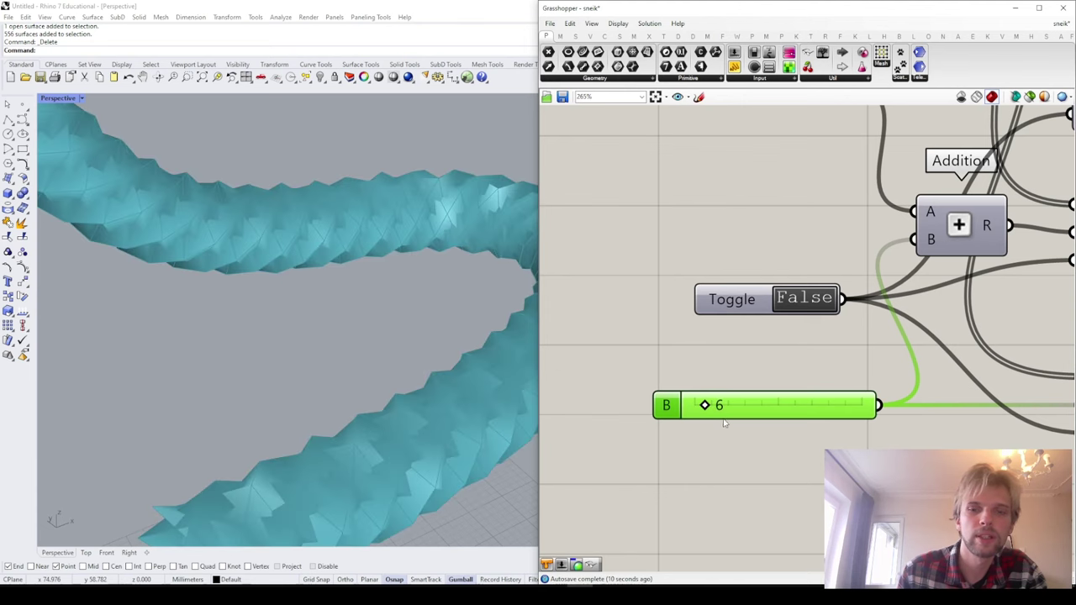
scroll(724, 423, "down", 3)
scroll(775, 258, "up", 4)
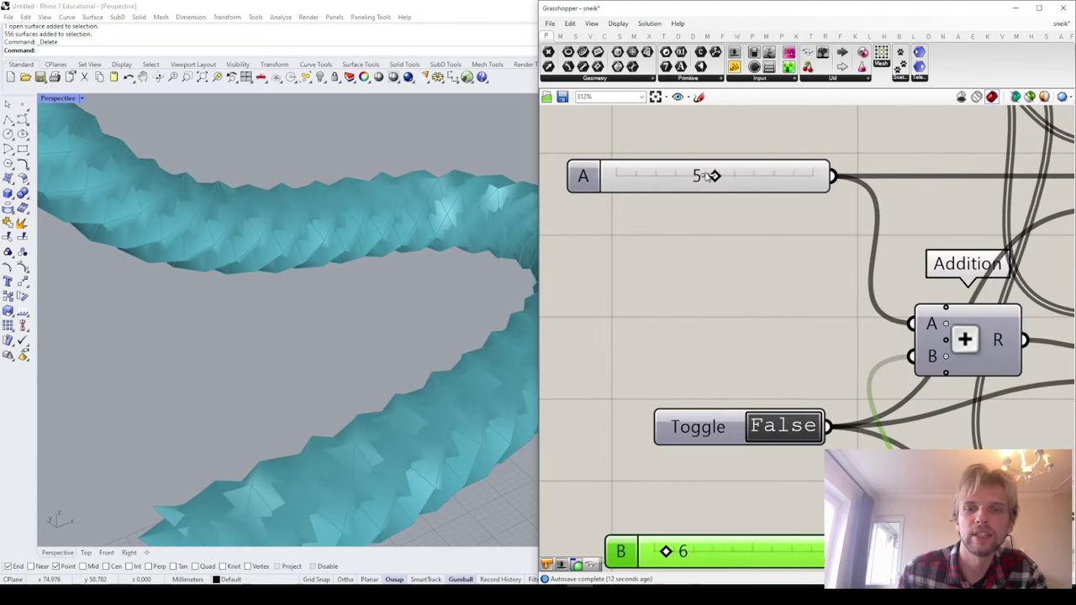
Step: Try slider A at 3 together with slider B at 5, and view the whole snake body
left_click_drag(713, 176, 664, 193)
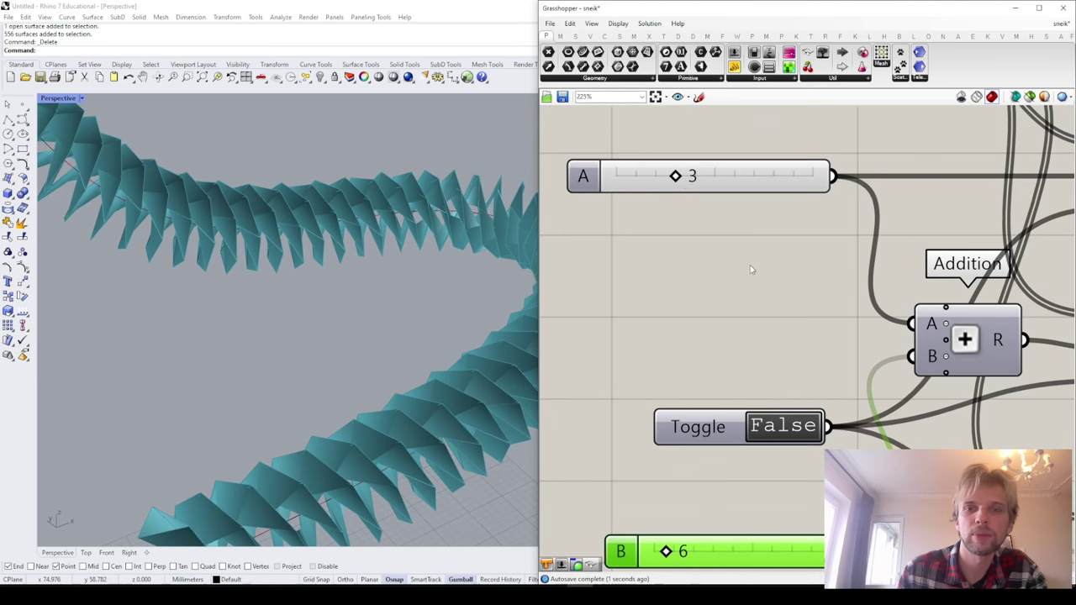
scroll(751, 269, "down", 4)
scroll(697, 401, "up", 5)
left_click_drag(708, 403, 704, 403)
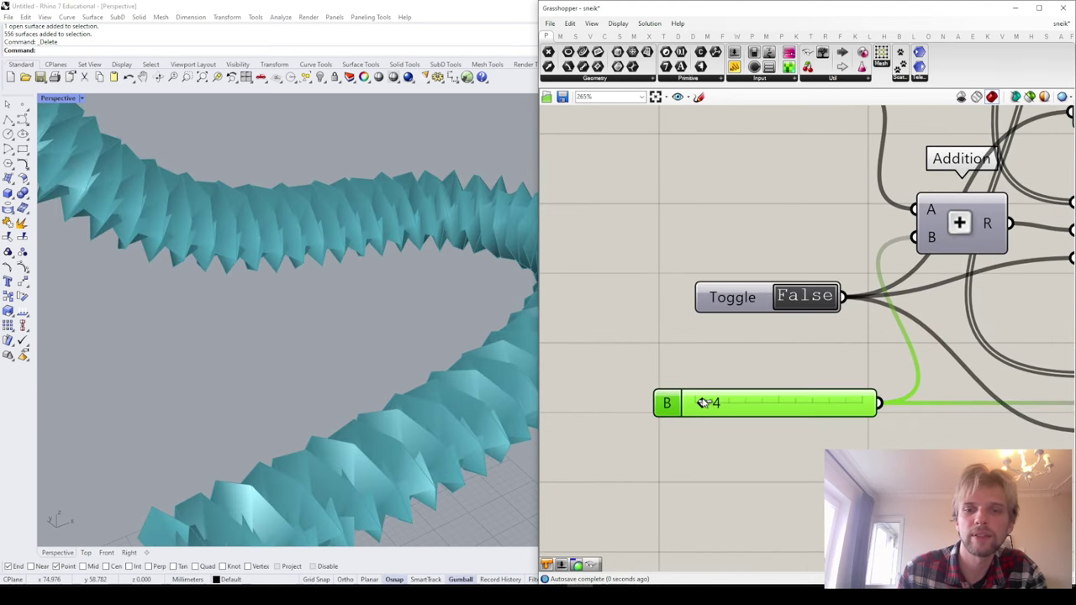
mouse_move(400, 334)
right_mouse_down()
mouse_move(344, 401)
mouse_move(240, 356)
mouse_move(277, 294)
mouse_move(354, 269)
mouse_move(407, 317)
mouse_move(418, 414)
mouse_move(379, 333)
right_mouse_up()
scroll(385, 420, "down", 6)
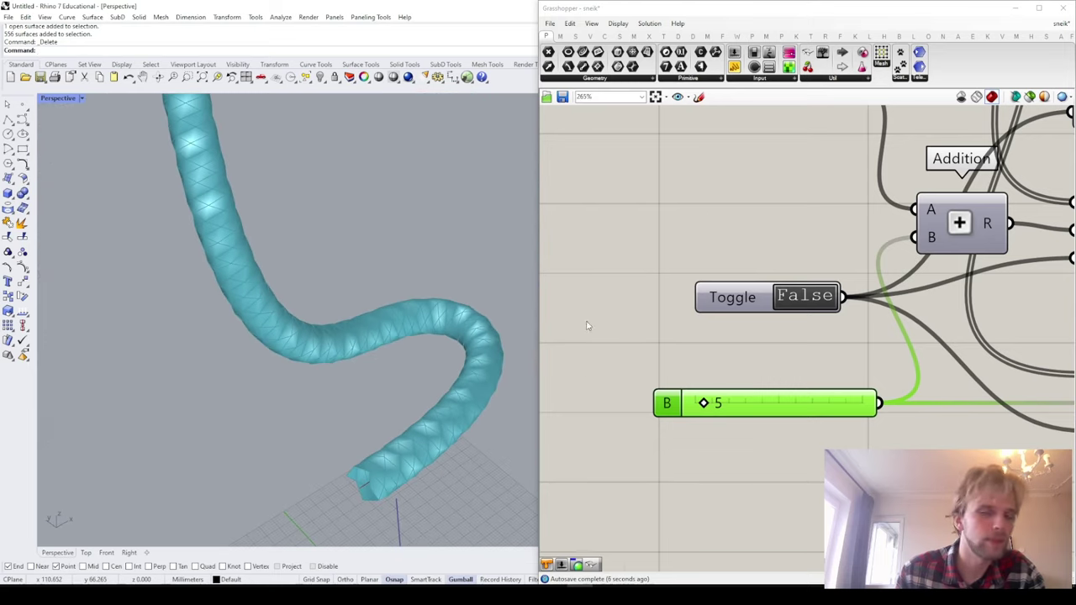
Step: Set the A slider feeding the first Shift List and the Addition to 5
scroll(603, 294, "down", 5)
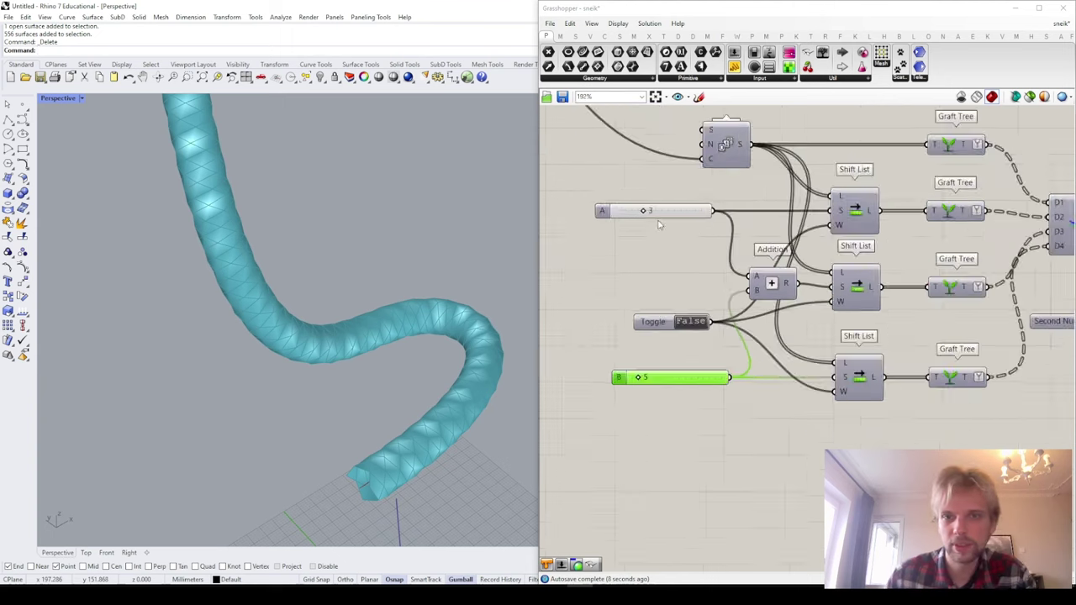
scroll(653, 222, "up", 5)
left_click(679, 195)
double_click(678, 196)
type("5")
key("Return")
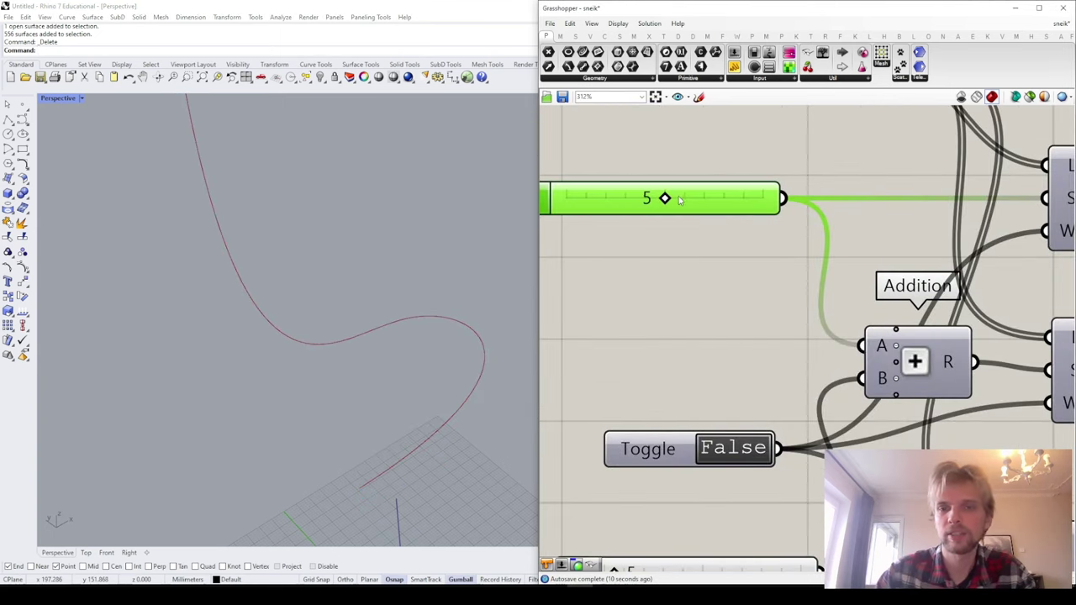
Step: Set the B slider to 13 to get the diagonal scale pattern on the snake mesh
right_click_drag(705, 522, 742, 342)
left_click(742, 400)
double_click(742, 401)
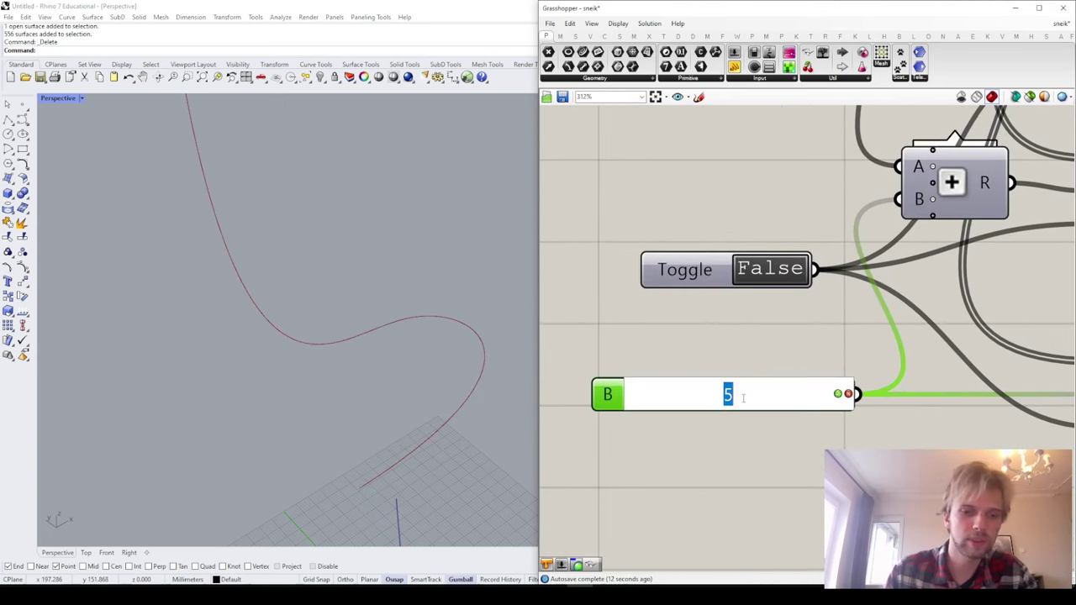
type("13")
key("Return")
right_click_drag(443, 379, 439, 385)
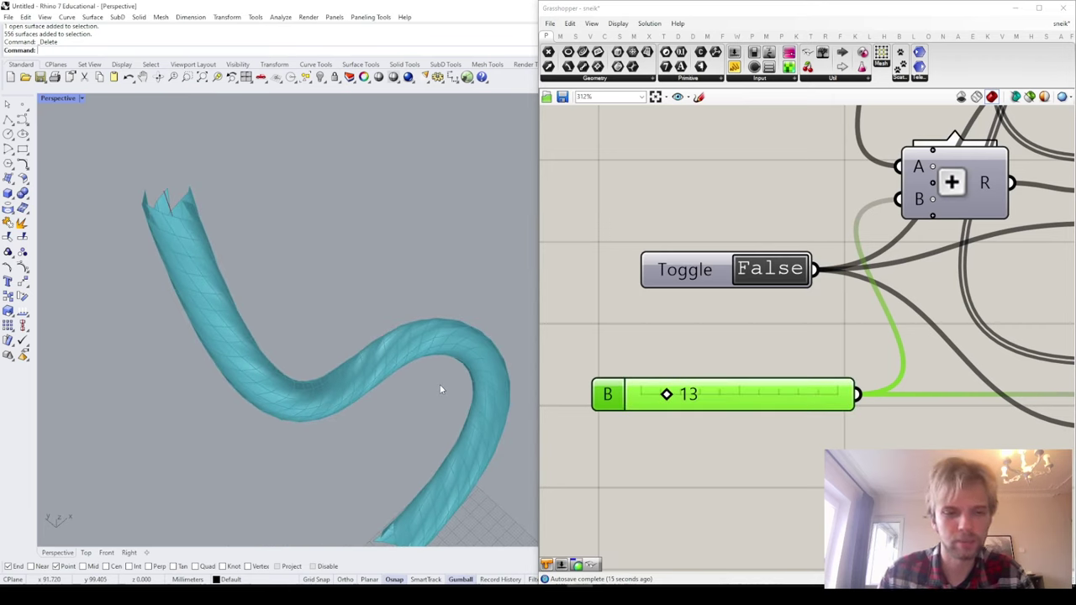
key("XF86AudioLowerVolume")
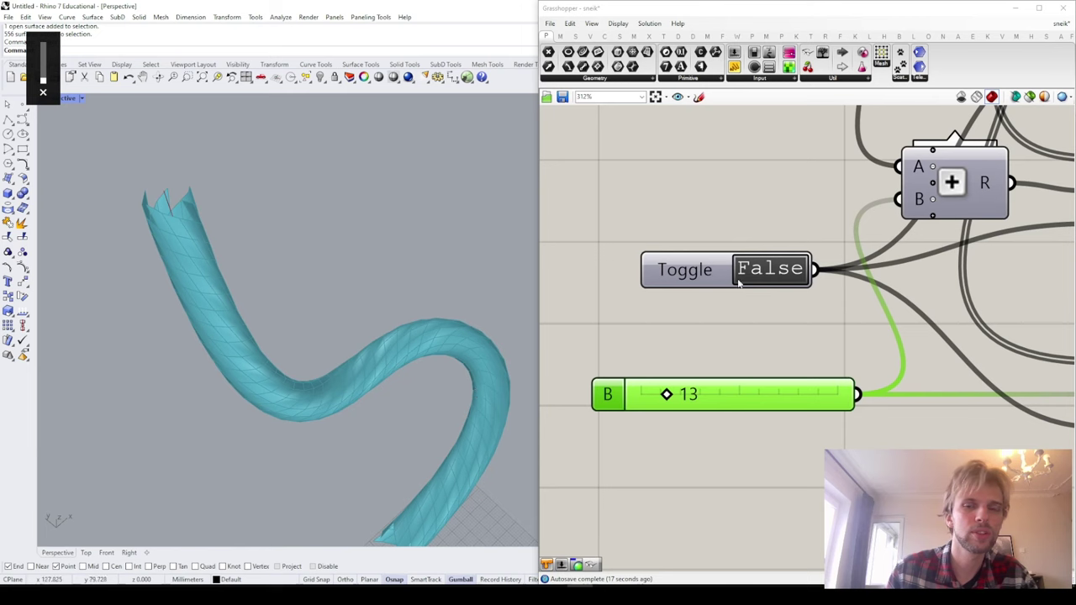
scroll(739, 284, "down", 8)
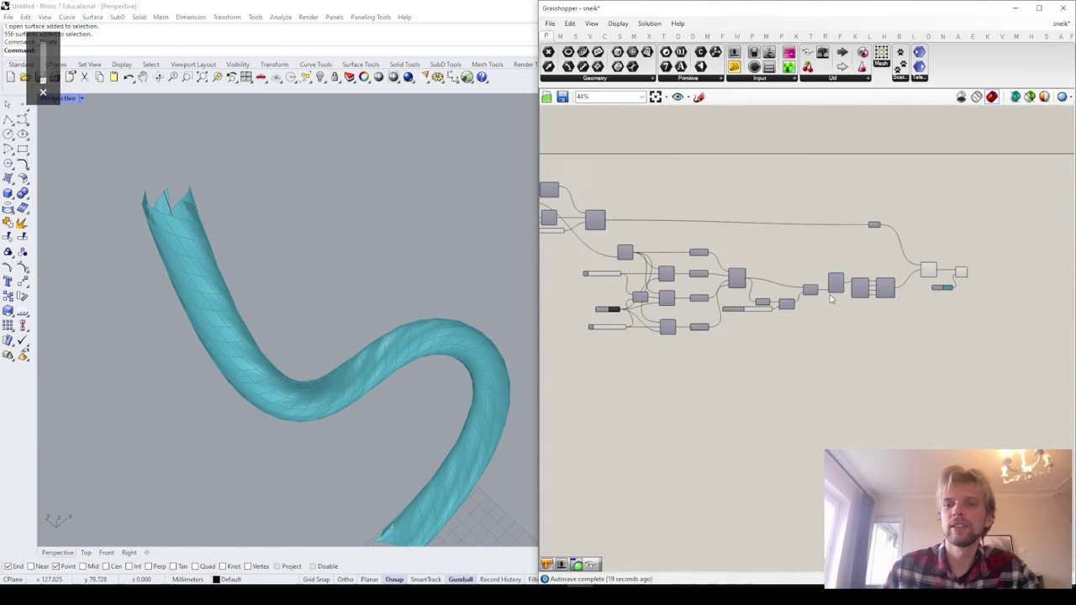
mouse_move(324, 312)
right_mouse_down()
mouse_move(312, 317)
mouse_move(314, 293)
mouse_move(321, 305)
right_mouse_up()
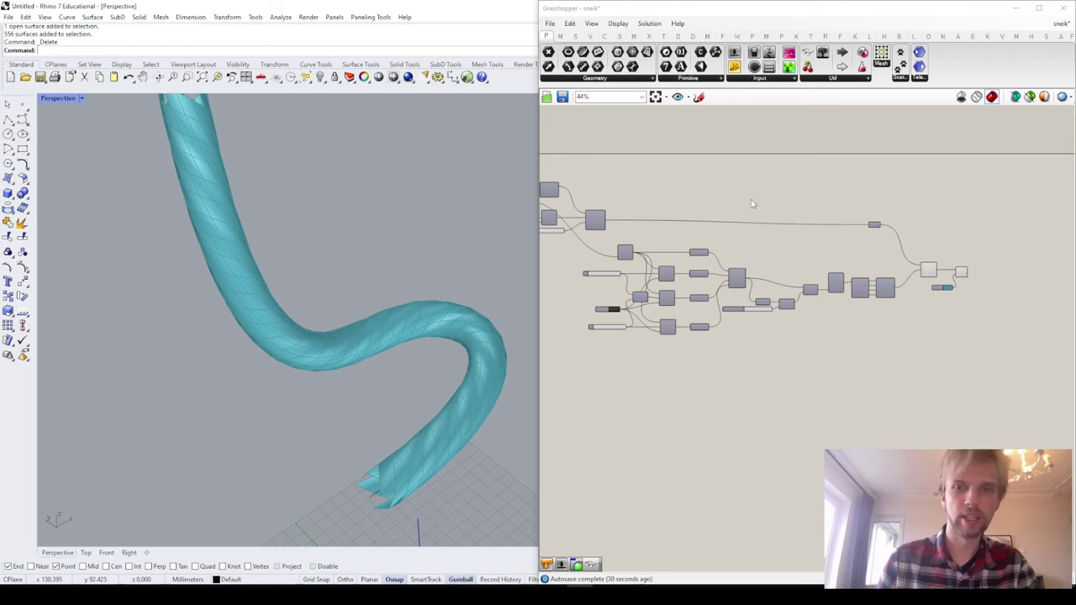
Step: Move the Curve component in line with the C input of Perp Frames
right_click_drag(751, 203, 888, 240)
scroll(644, 209, "up", 5)
left_click_drag(669, 247, 636, 204)
left_click(696, 183)
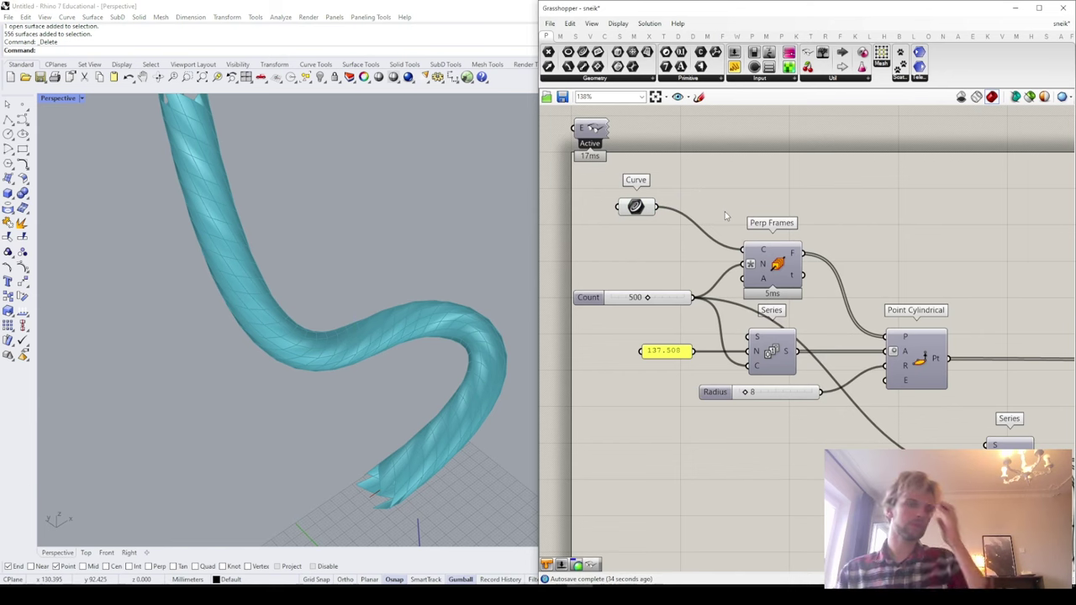
scroll(688, 209, "down", 2)
left_click_drag(652, 209, 658, 238)
Step: Raise the Count slider to 1000 to make the snake's scale pattern denser
right_click_drag(362, 362, 295, 383)
scroll(295, 382, "up", 2)
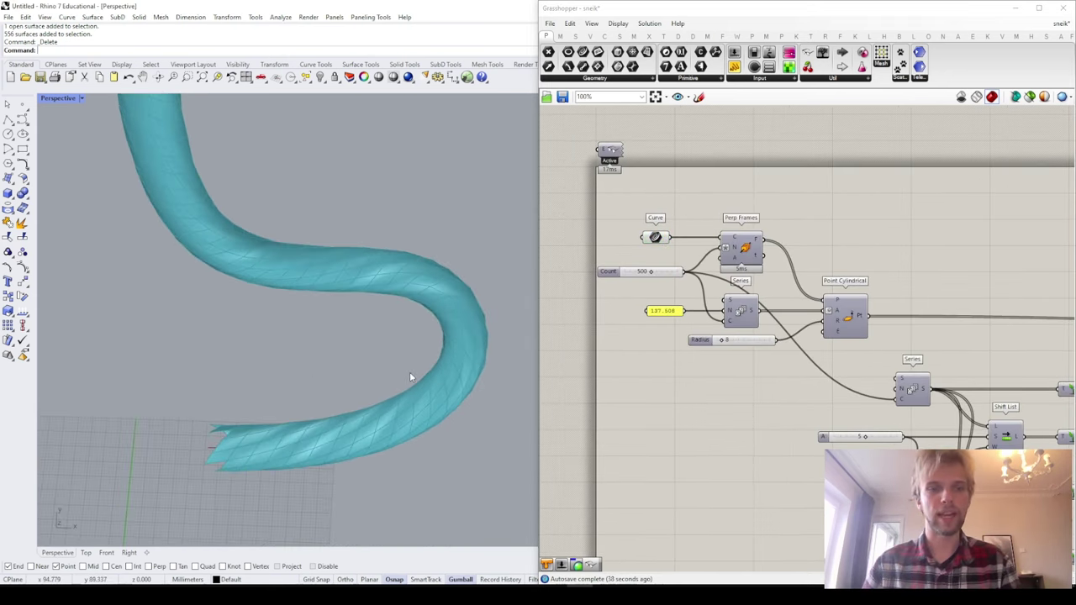
scroll(360, 377, "up", 2)
scroll(619, 309, "up", 5)
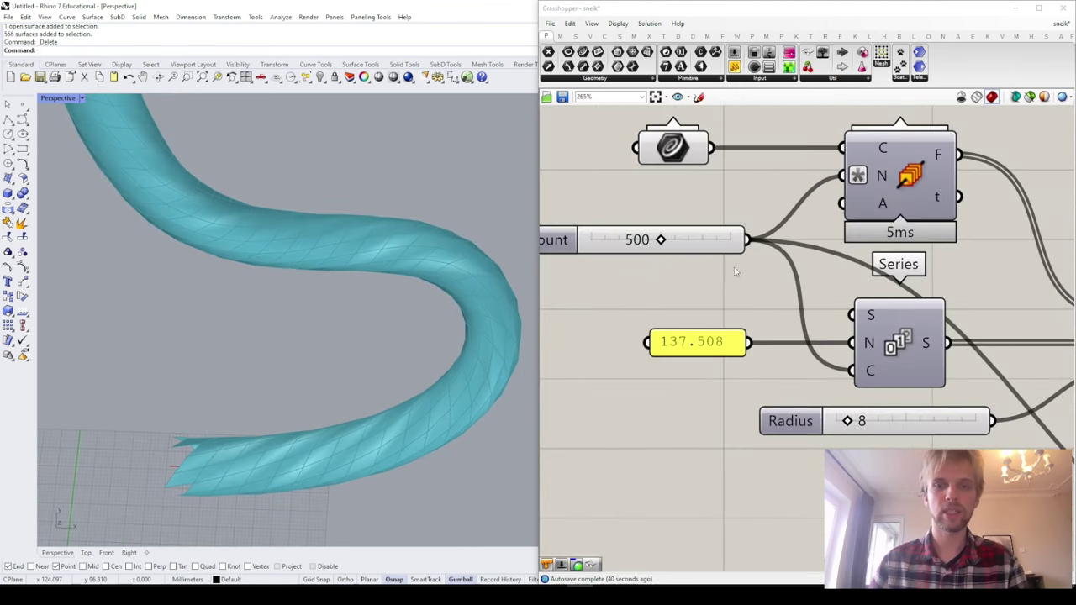
scroll(734, 271, "down", 4)
scroll(706, 274, "up", 3)
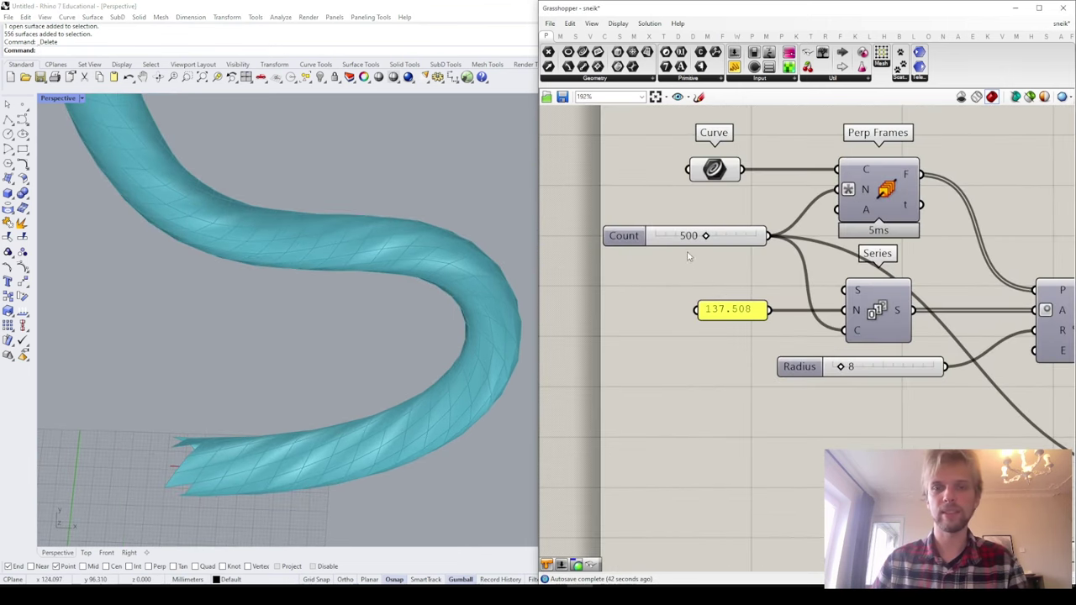
scroll(688, 257, "up", 2)
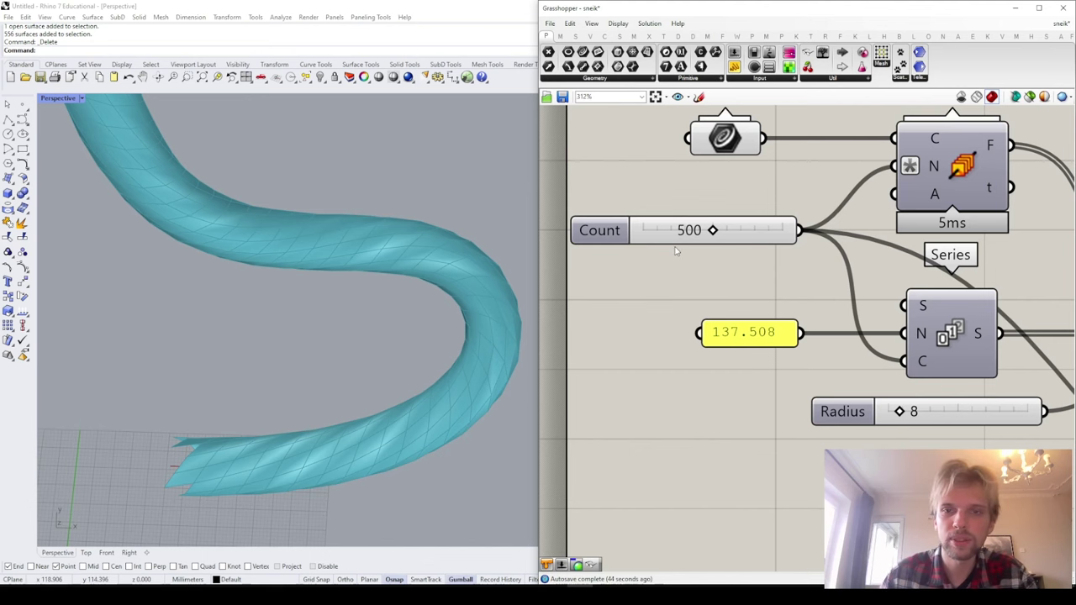
scroll(675, 251, "up", 1)
left_click_drag(729, 226, 850, 229)
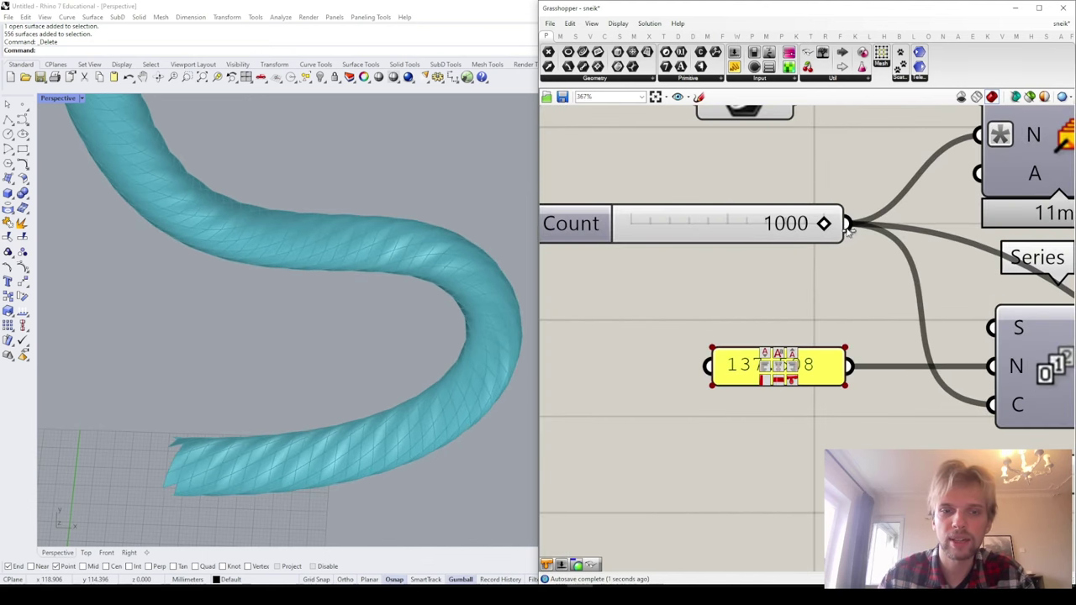
Step: Set the Radius slider to 12 and inspect the scale pattern on the snake mesh up close
scroll(363, 399, "up", 6)
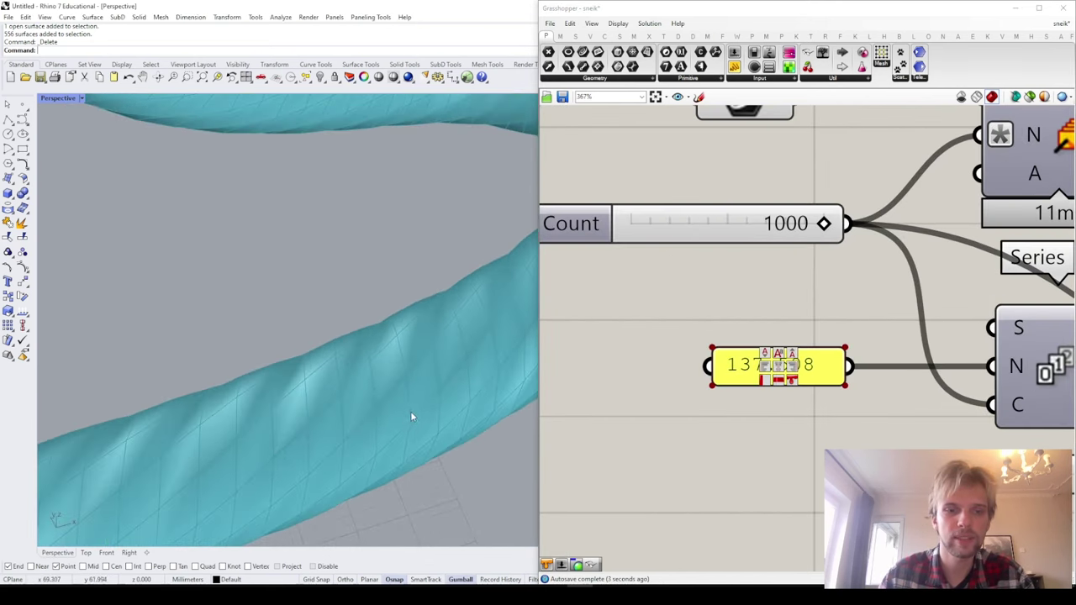
scroll(400, 424, "down", 5)
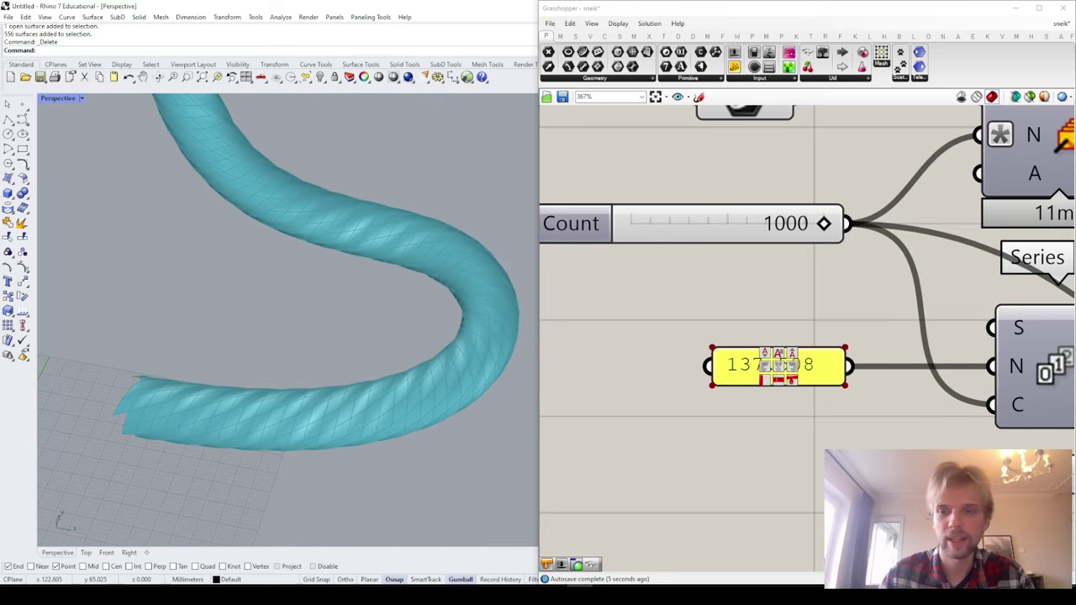
scroll(328, 278, "up", 3)
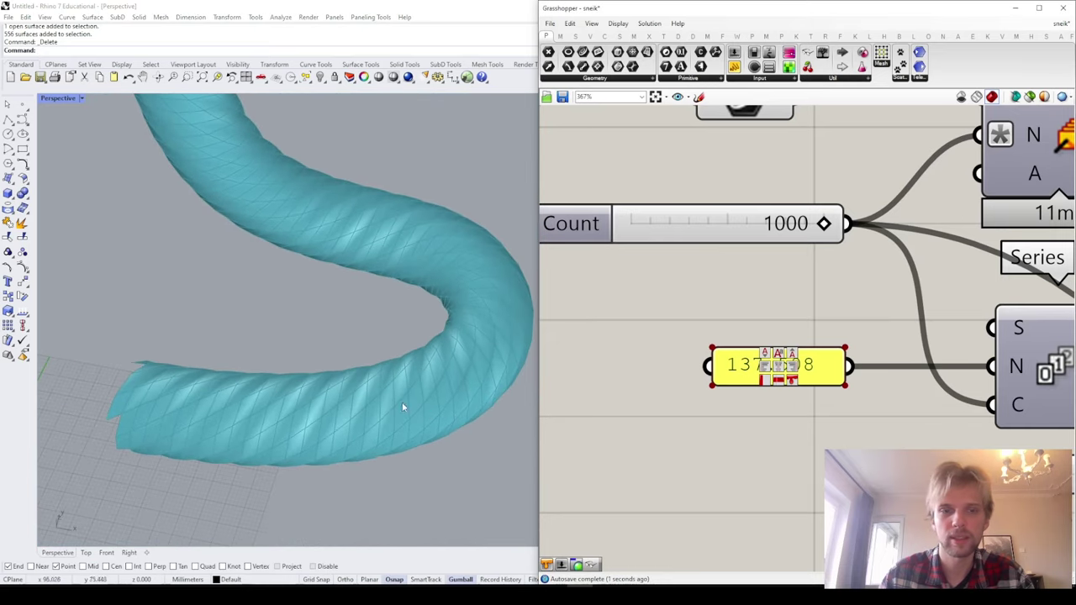
scroll(402, 407, "down", 4)
scroll(398, 385, "up", 6)
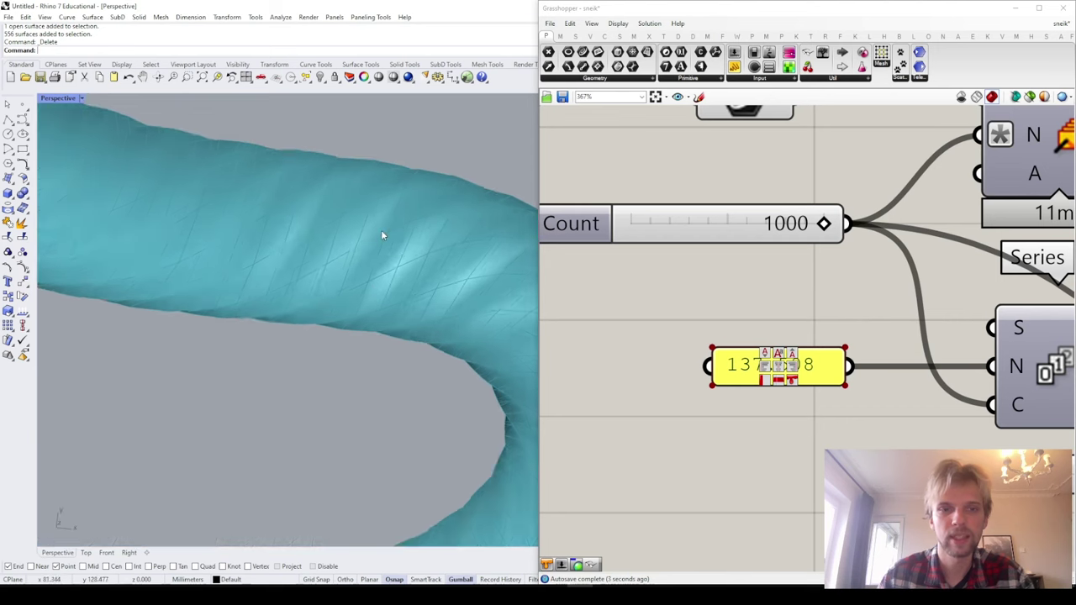
scroll(381, 234, "down", 3)
scroll(734, 265, "down", 5)
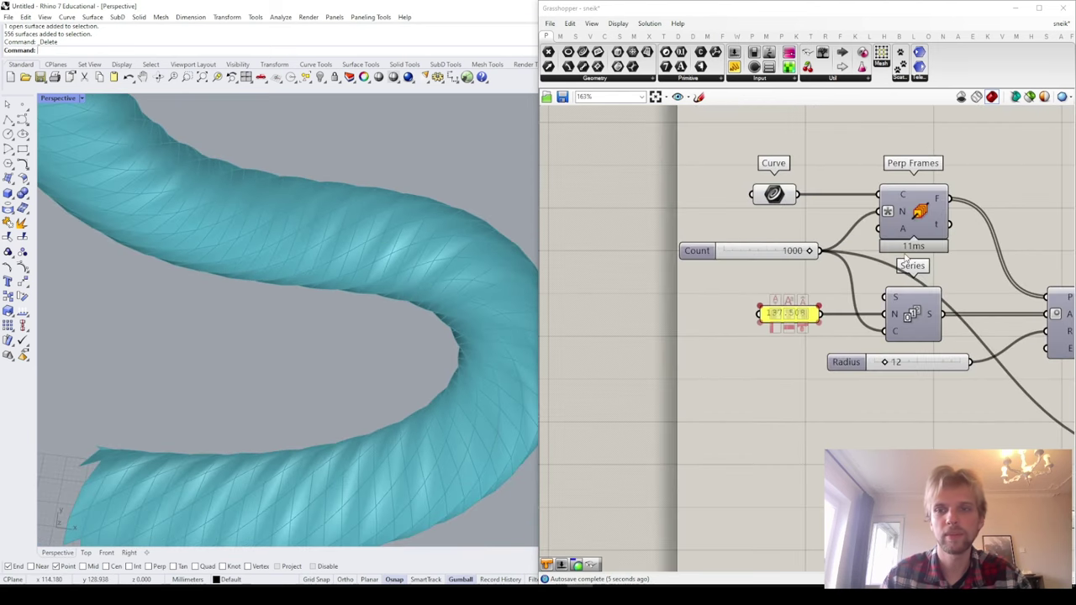
Step: Add a Rotate Plane component fed by the Perp Frames F output and set its angle input to degrees
scroll(772, 313, "up", 3)
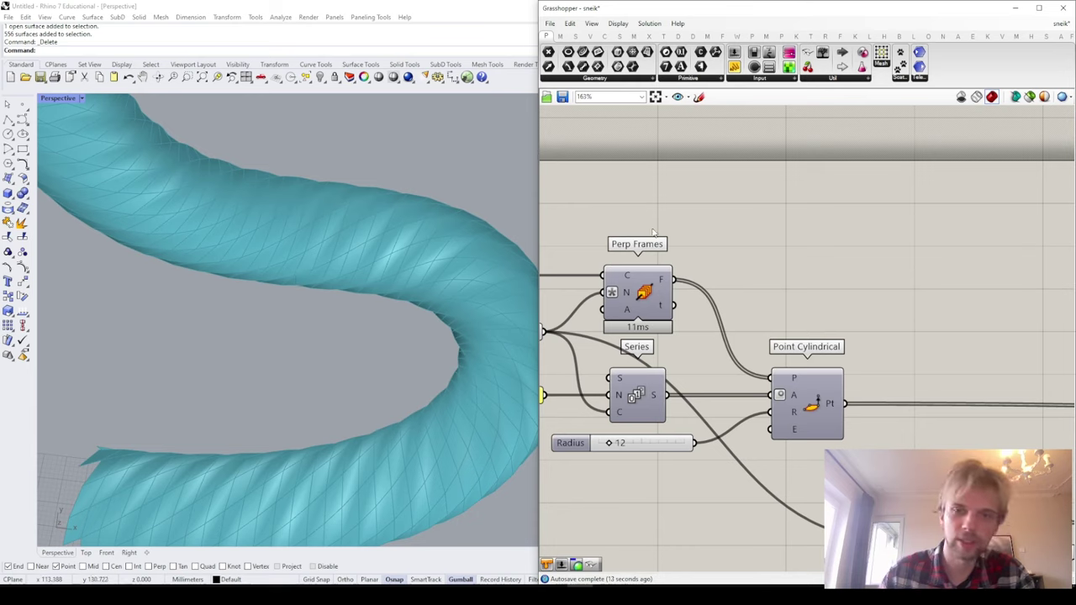
double_click(740, 234)
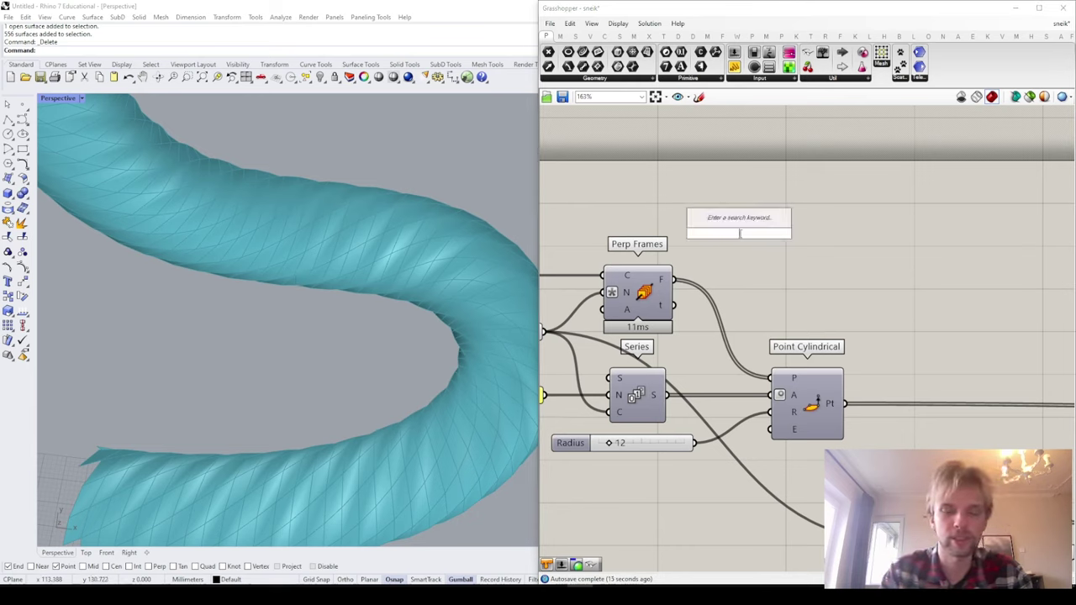
type("rotate")
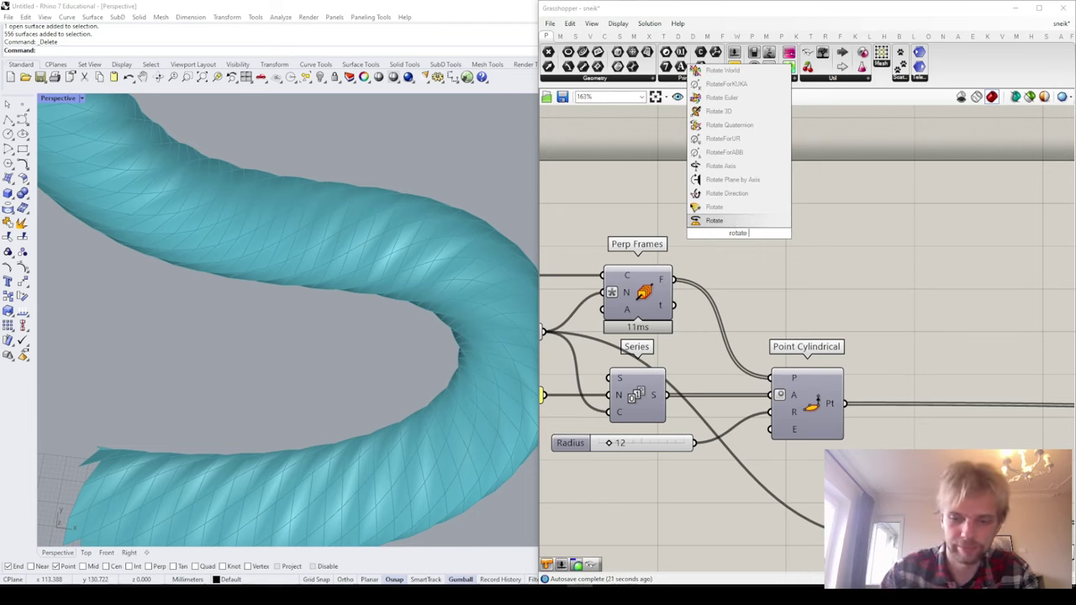
type(" plane")
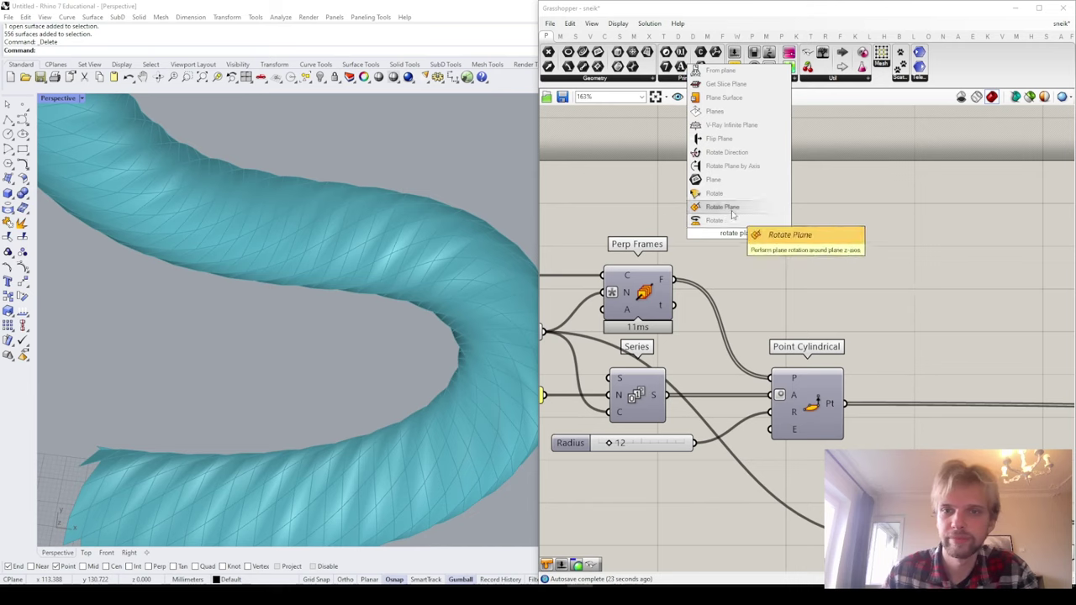
left_click(728, 208)
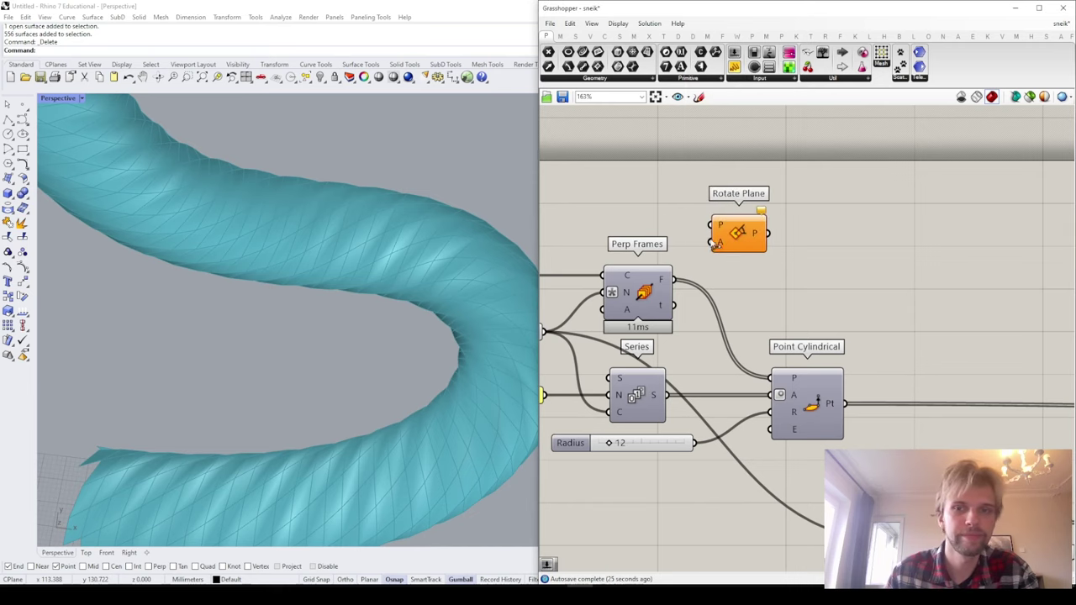
left_click_drag(673, 279, 722, 211)
left_click_drag(737, 236, 748, 225)
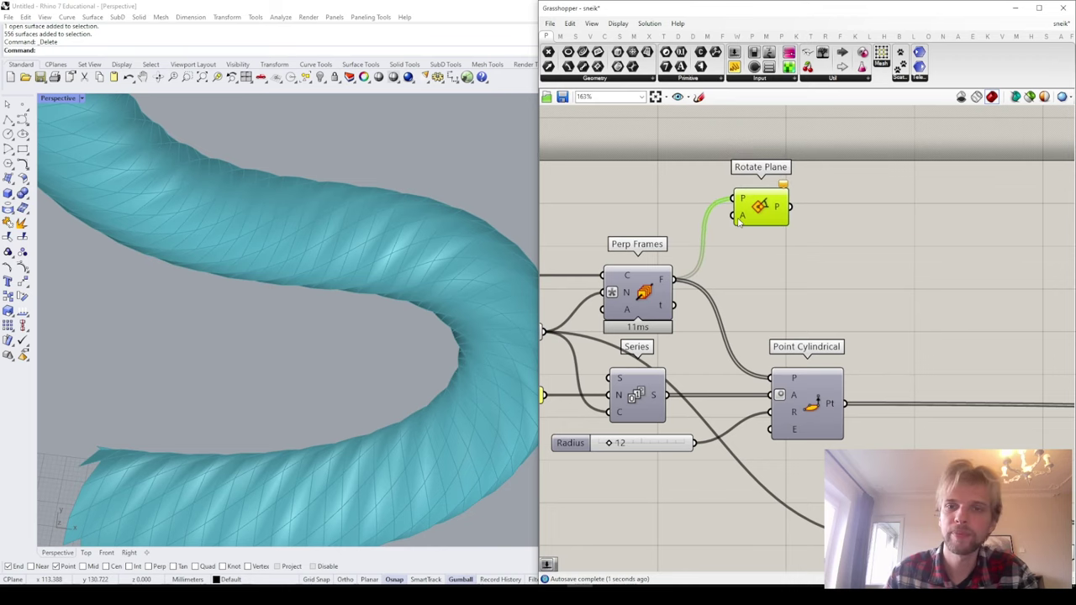
right_click(739, 219)
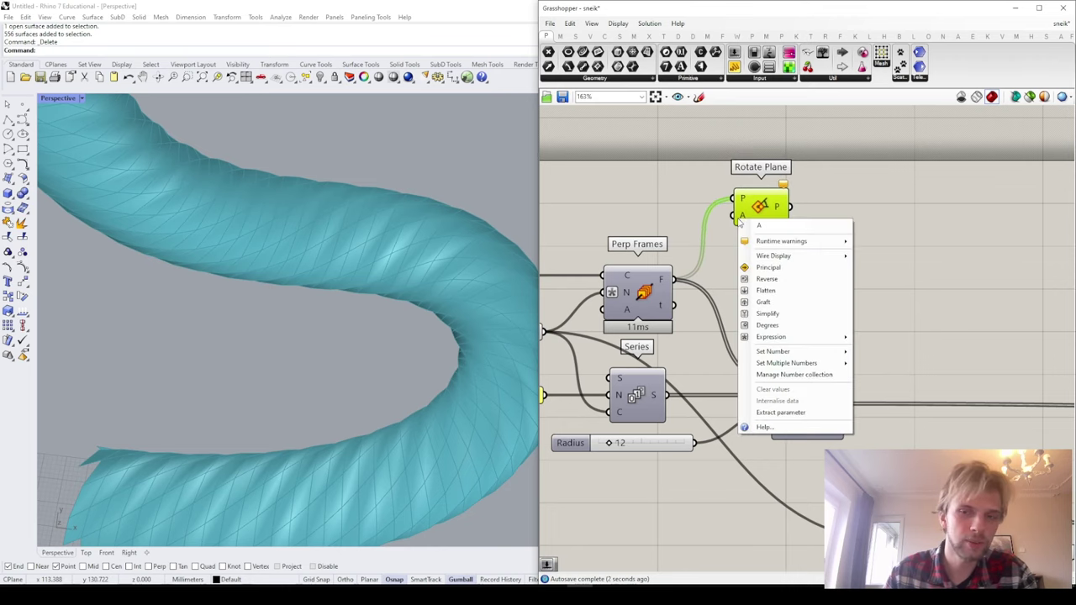
left_click(766, 325)
Step: Create a number slider at 0, connect it to Rotate Plane's A input, and place it beside the component
right_click_drag(543, 187, 619, 174)
left_click(619, 174)
double_click(619, 174)
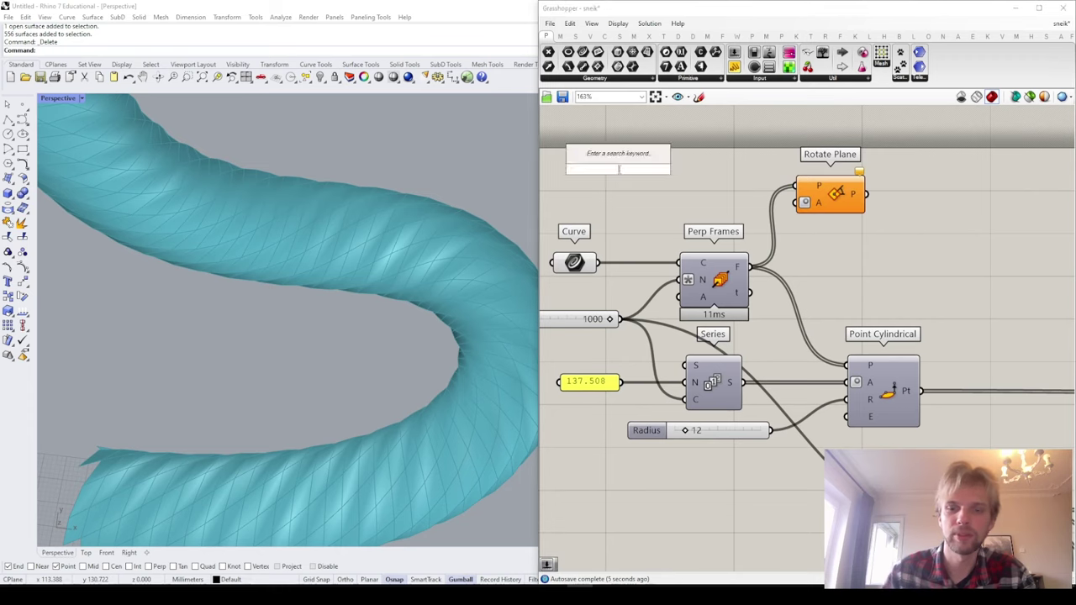
type("0.36")
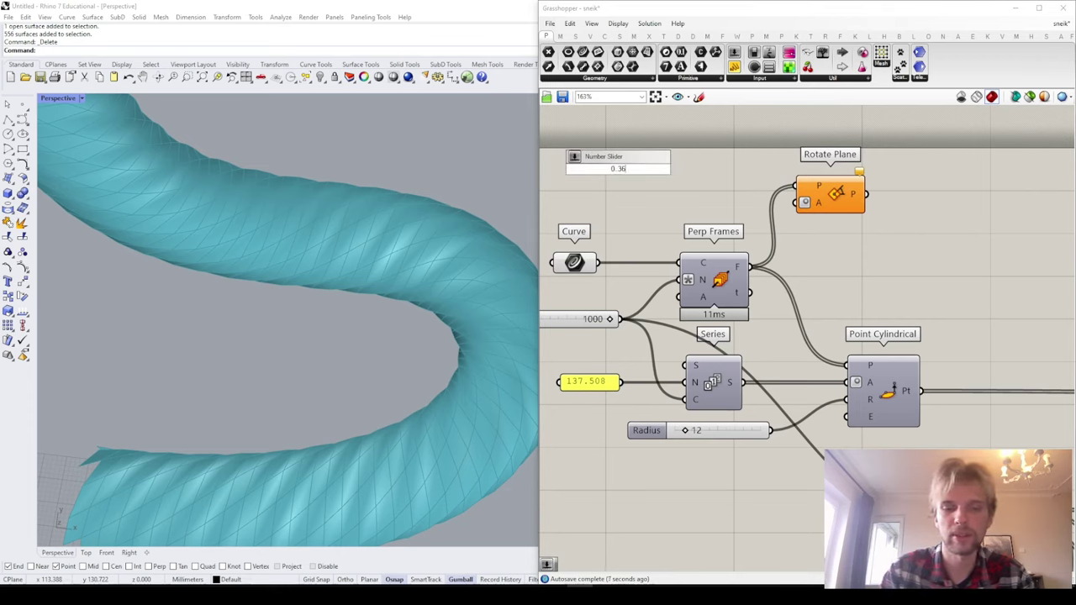
key("Return")
left_click_drag(690, 170, 795, 203)
left_click_drag(567, 169, 628, 202)
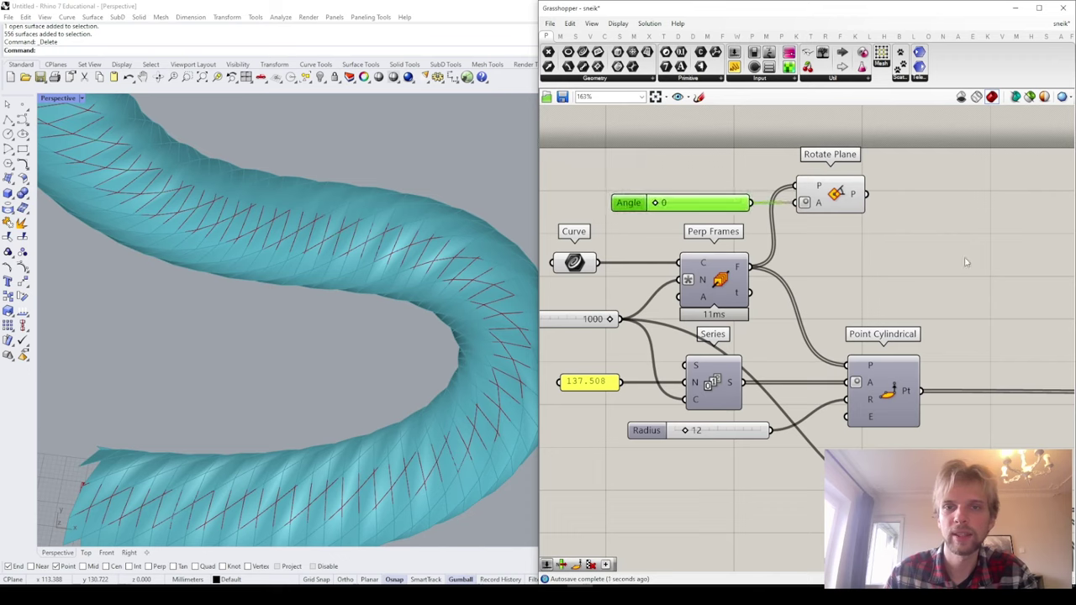
Step: Feed the Rotate Plane output into Point Cylindrical's P input and turn off the Rotate Plane preview
left_click(966, 262)
left_click_drag(868, 195, 860, 370)
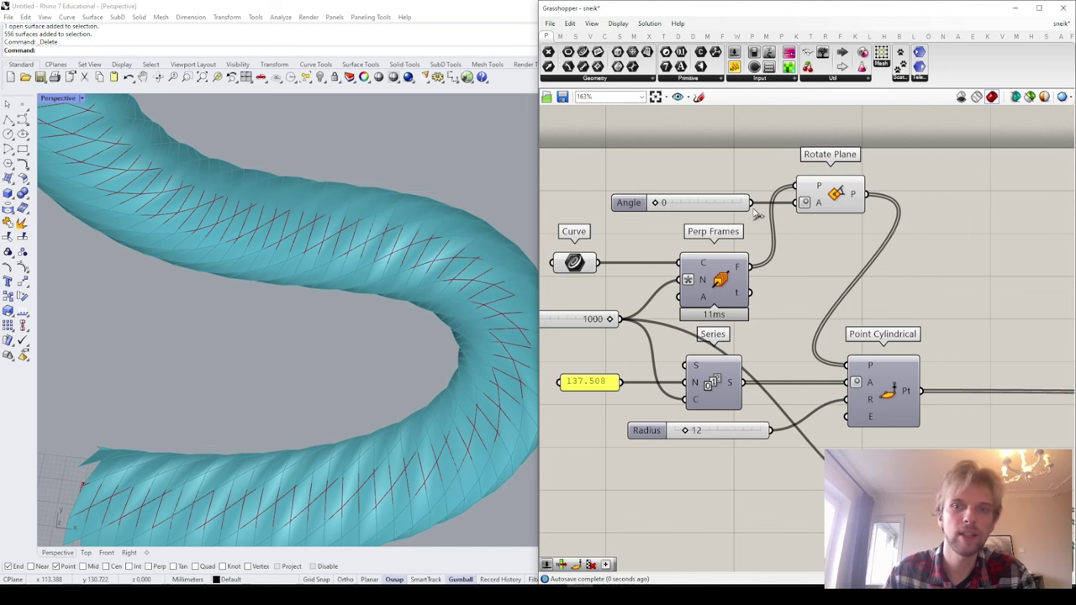
left_click(850, 193)
middle_click(851, 192)
left_click(886, 160)
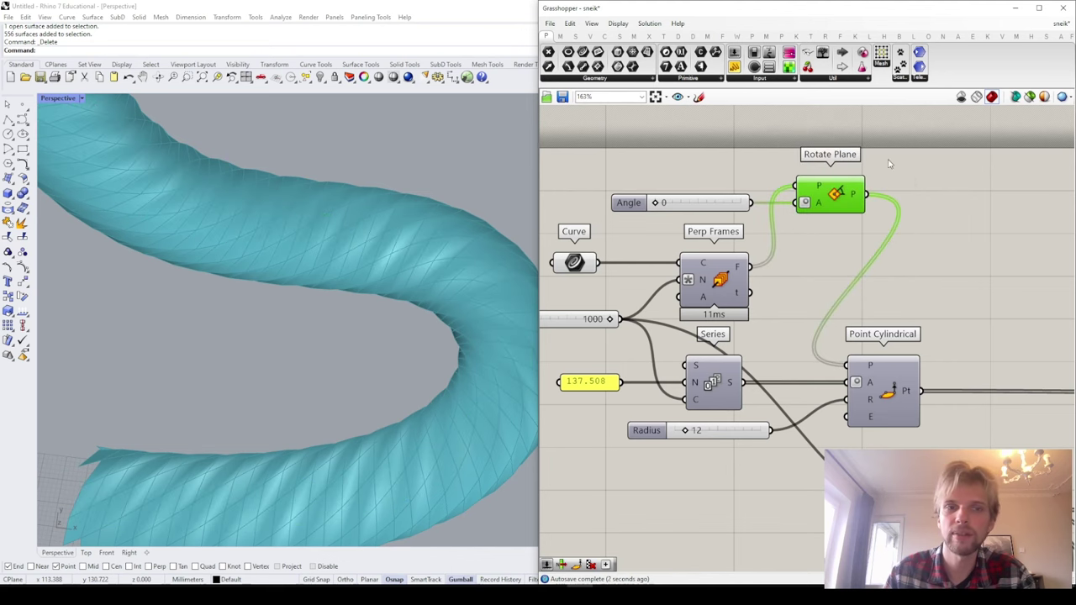
left_click(935, 177)
Step: Try the Angle slider at 212, view the whole snake body, and return the slider to 0
scroll(657, 203, "up", 4)
scroll(655, 202, "down", 2)
left_click_drag(655, 203, 727, 215)
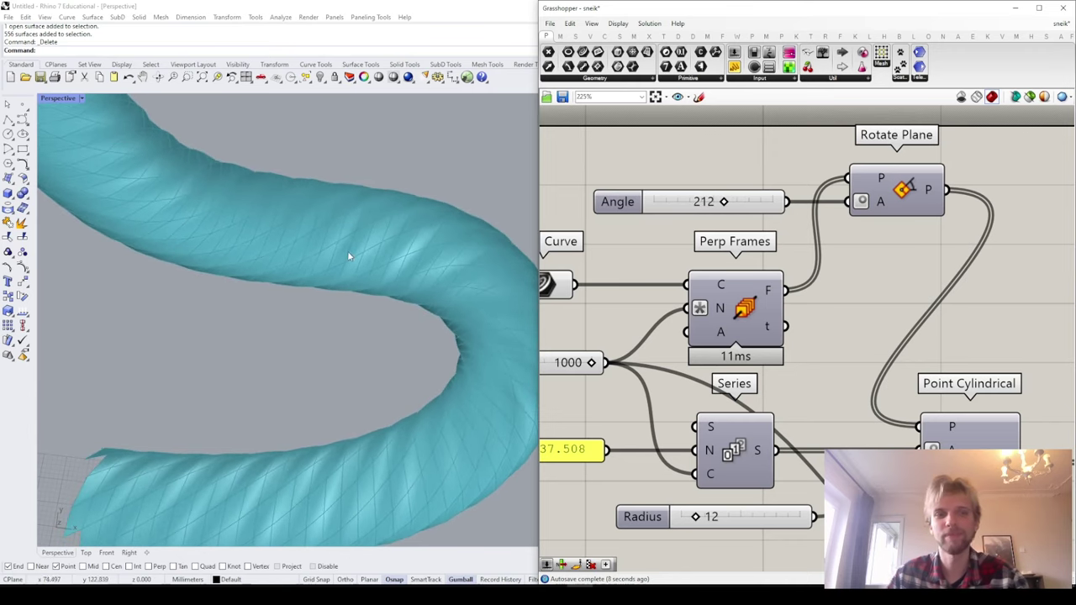
scroll(386, 286, "down", 5)
scroll(386, 286, "up", 6)
right_click_drag(346, 250, 411, 294)
scroll(398, 278, "down", 4)
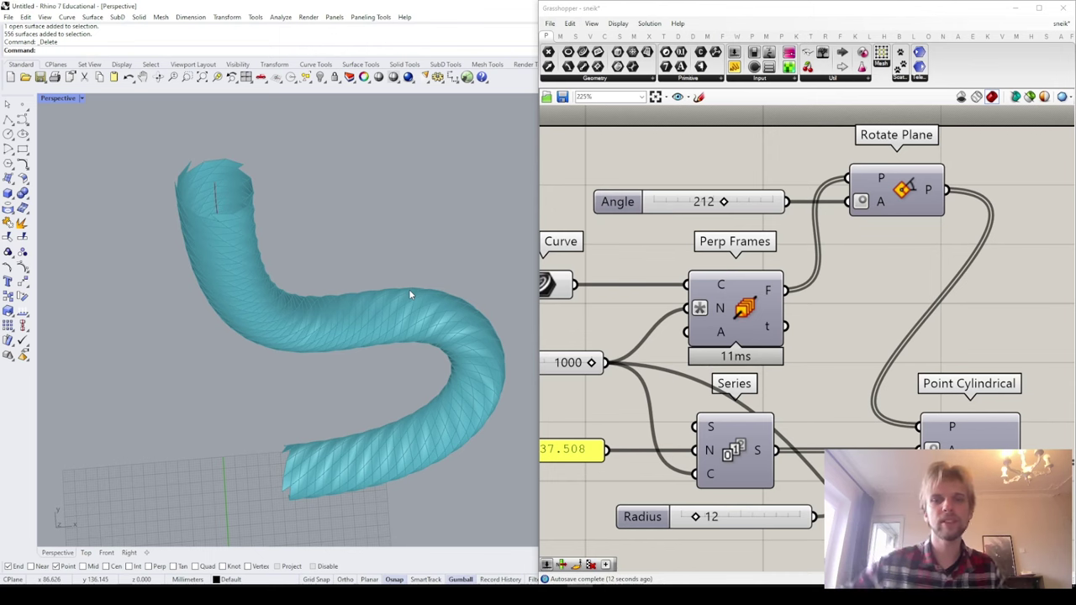
scroll(786, 395, "down", 3)
scroll(753, 285, "up", 4)
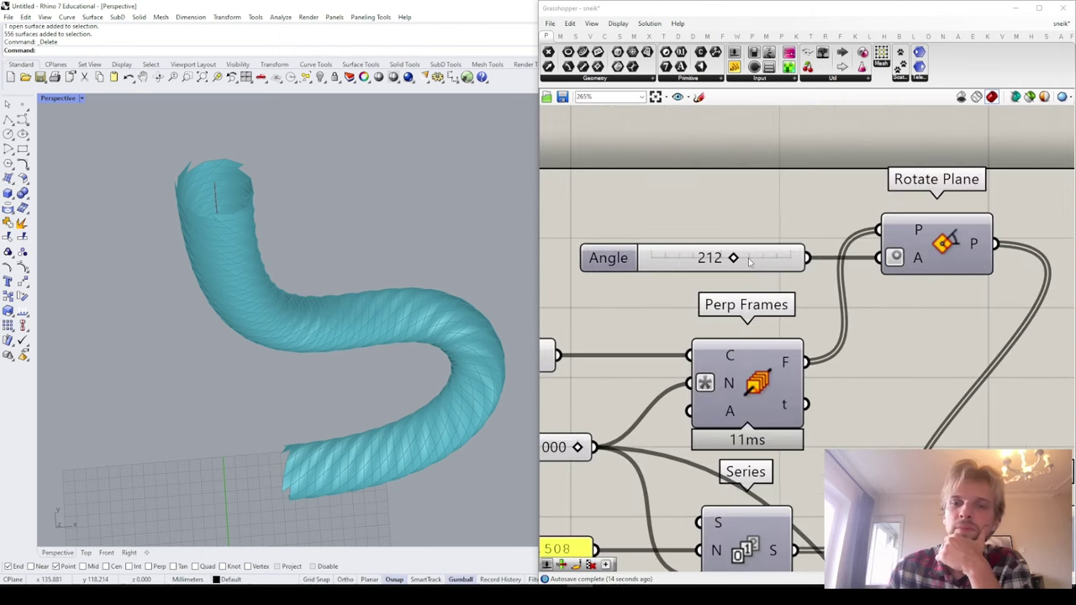
left_click_drag(736, 261, 622, 282)
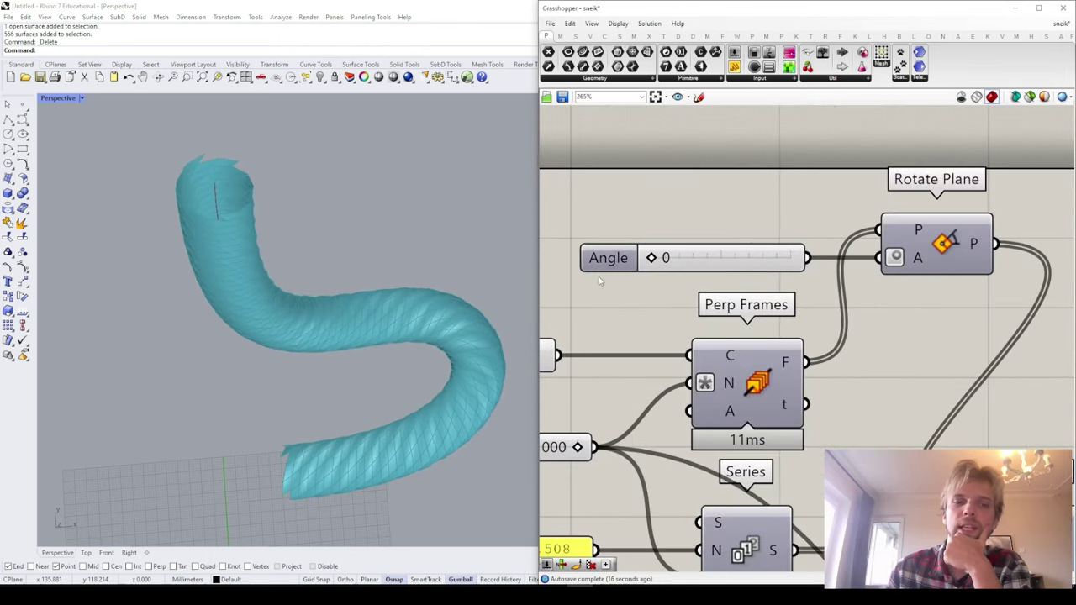
Step: Move the Custom Preview and its Colour Swatch farther from Construct Mesh to make room between them
scroll(879, 359, "down", 8)
right_click_drag(879, 359, 799, 329)
scroll(755, 261, "up", 8)
left_click(706, 261)
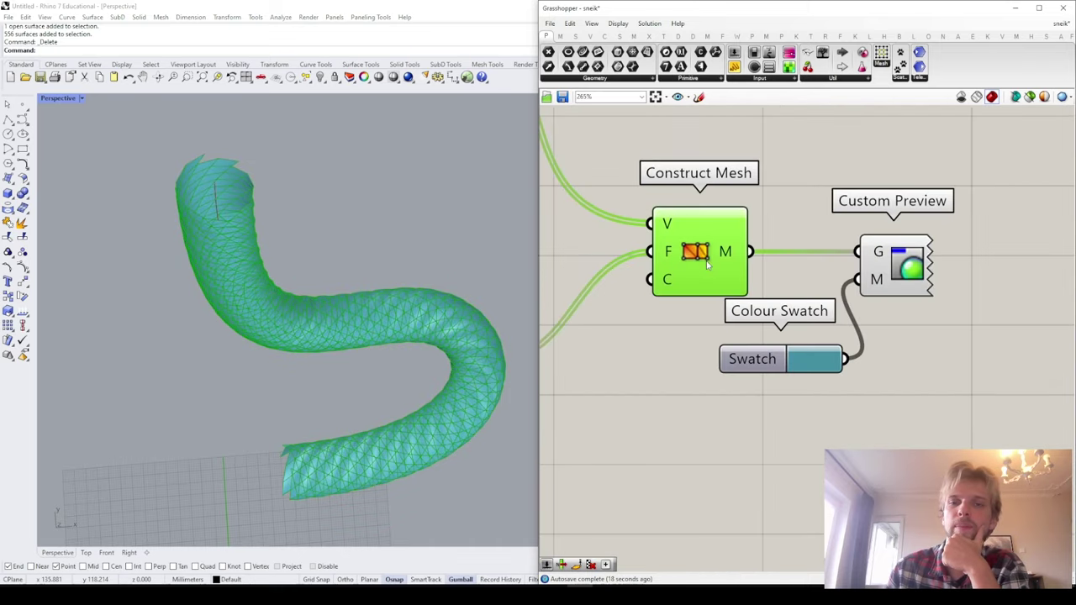
left_click(1007, 338)
scroll(866, 351, "down", 4)
left_click_drag(932, 406, 817, 284)
left_click_drag(880, 312, 1033, 316)
left_click(957, 305)
scroll(826, 193, "down", 2)
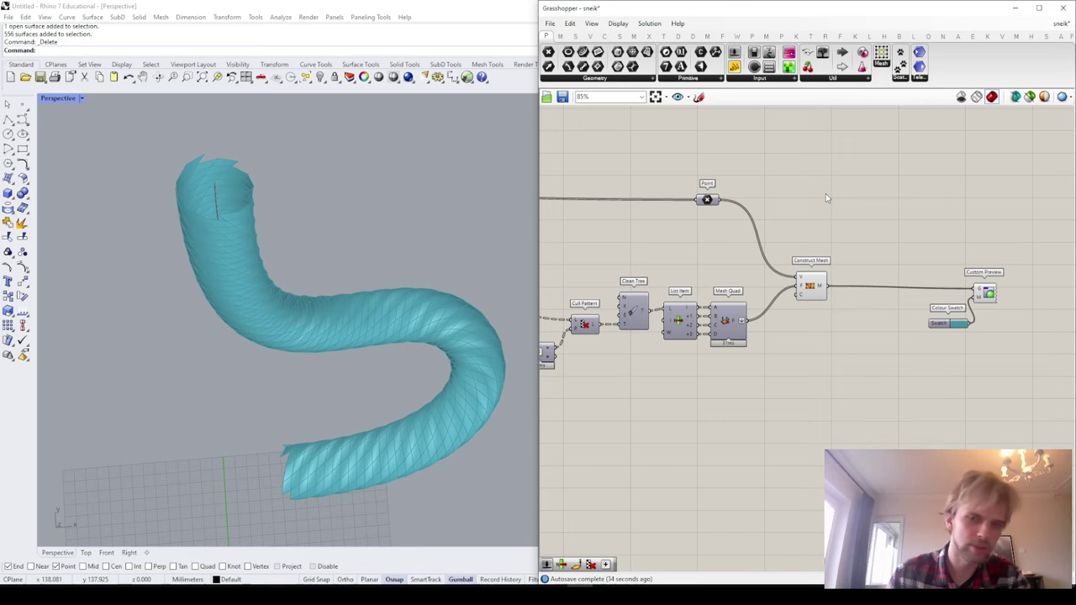
Step: Add a Face Boundaries component and connect the Construct Mesh output to its M input
scroll(757, 273, "up", 5)
left_click(757, 273)
right_click_drag(757, 274, 666, 307)
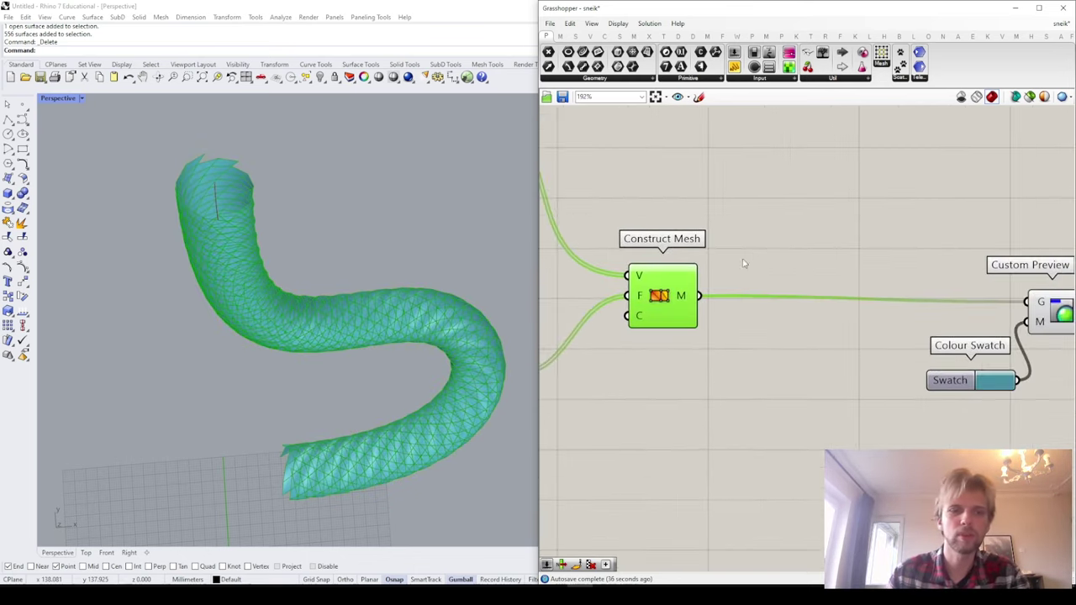
left_click(752, 251)
scroll(689, 283, "up", 3)
left_click(689, 284)
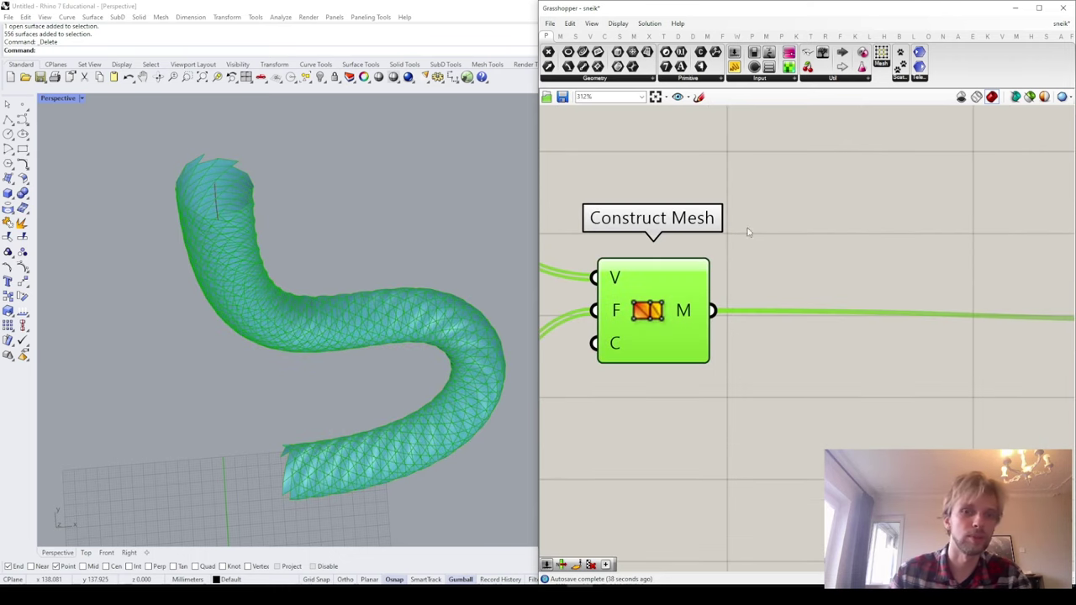
left_click(810, 200)
double_click(824, 192)
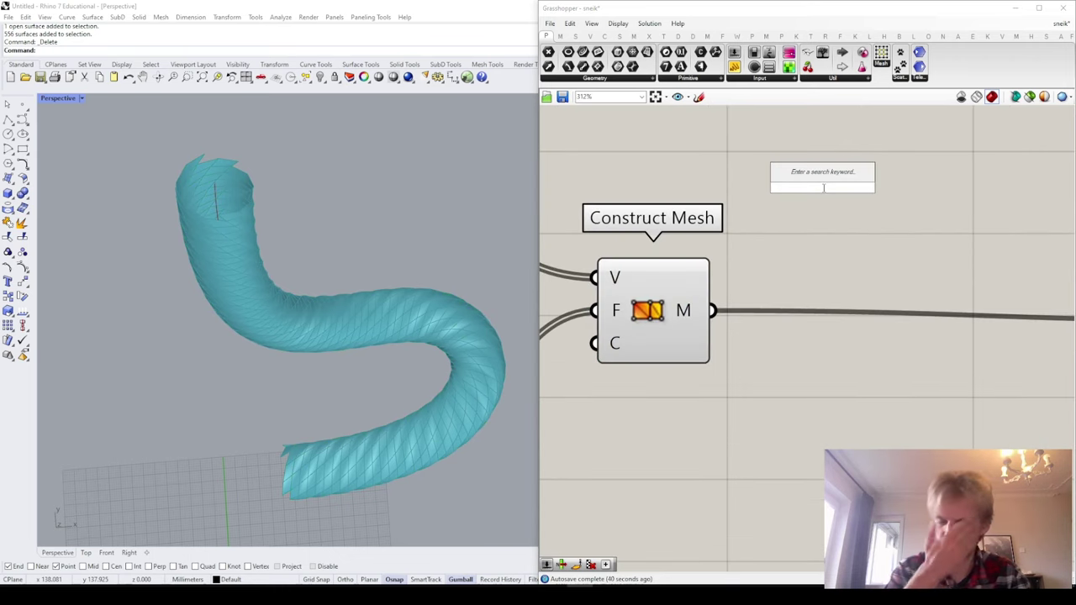
type("boun")
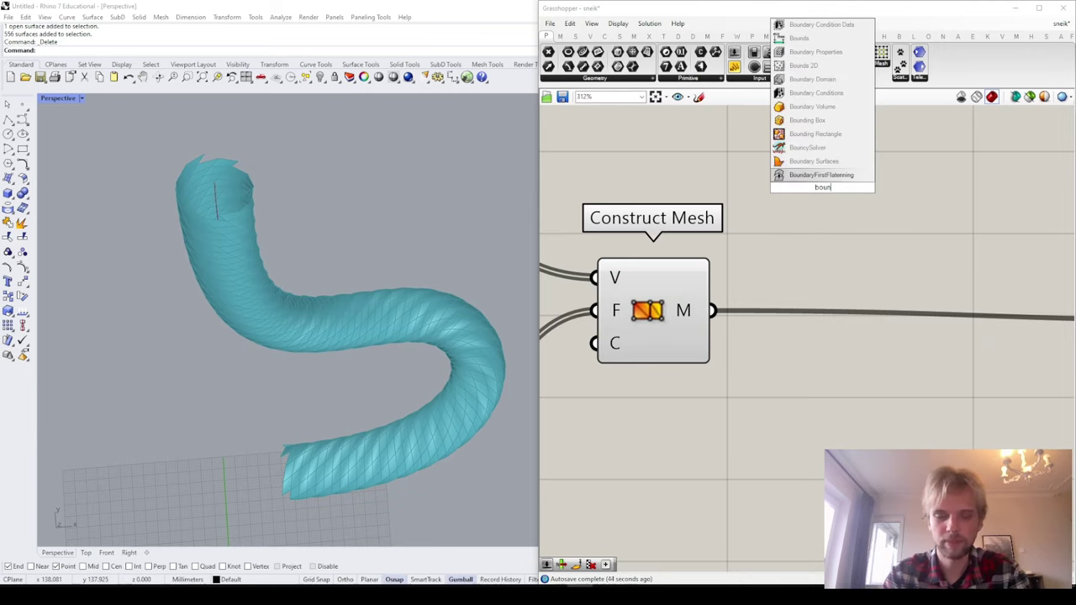
type("daries")
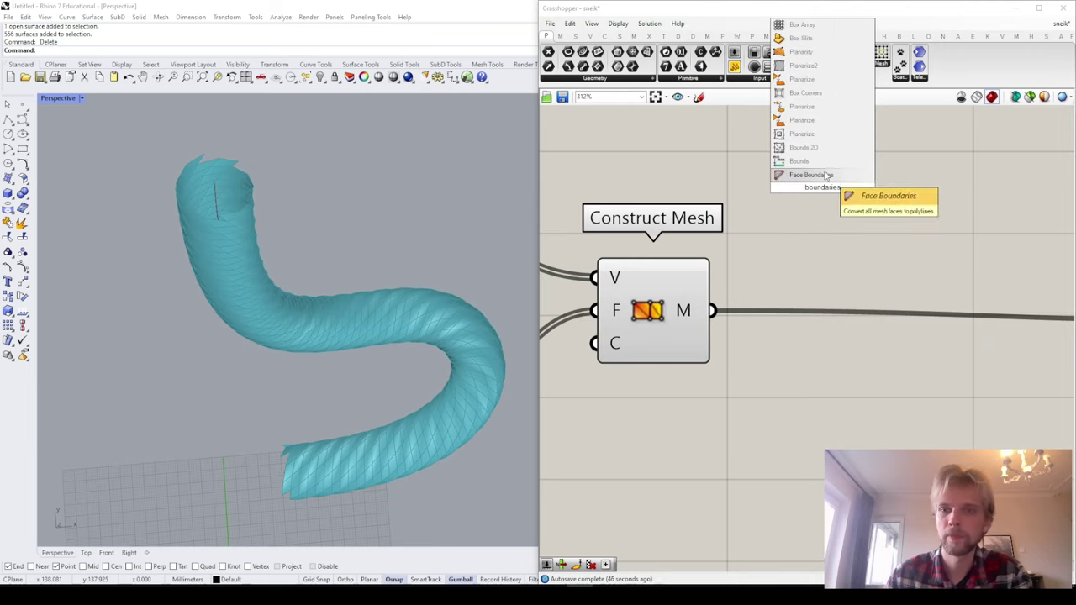
left_click(827, 175)
left_click_drag(713, 311, 860, 164)
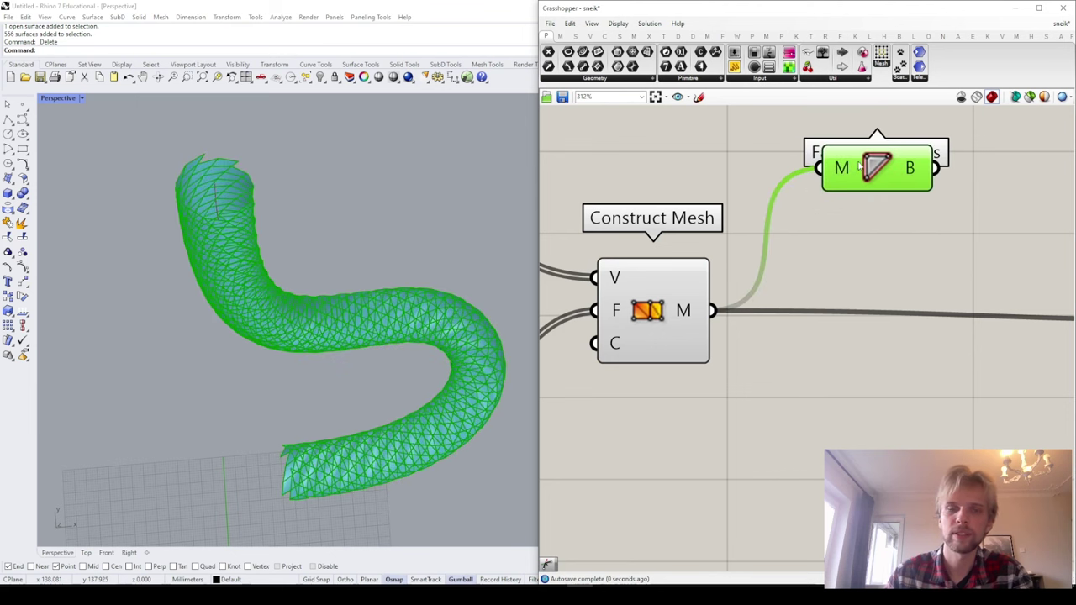
Step: Turn off the preview of the Construct Mesh component
scroll(864, 166, "down", 3)
mouse_move(892, 166)
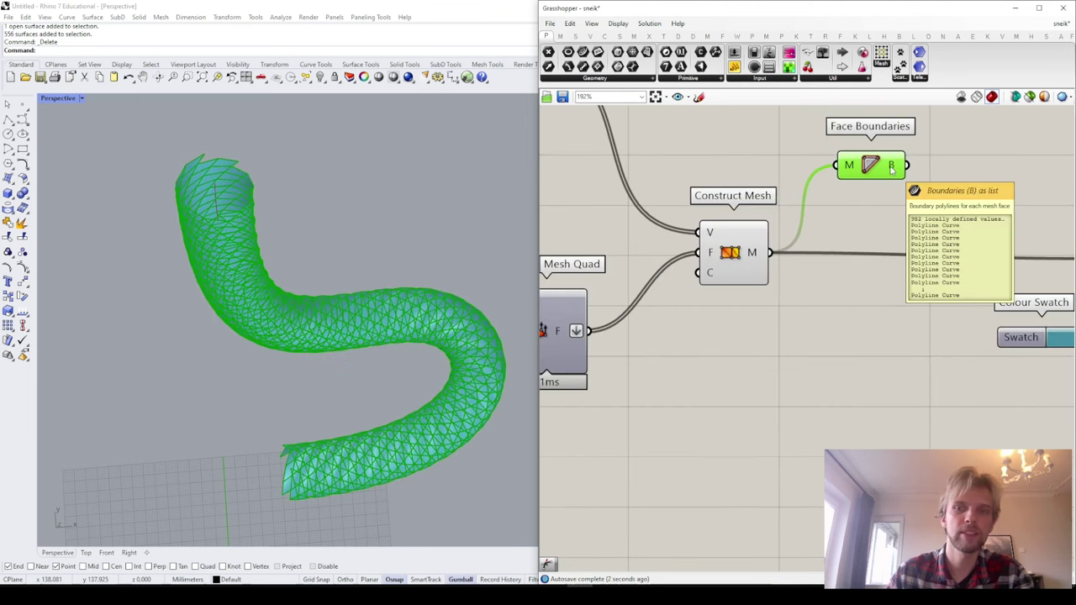
right_click_drag(892, 167, 701, 228)
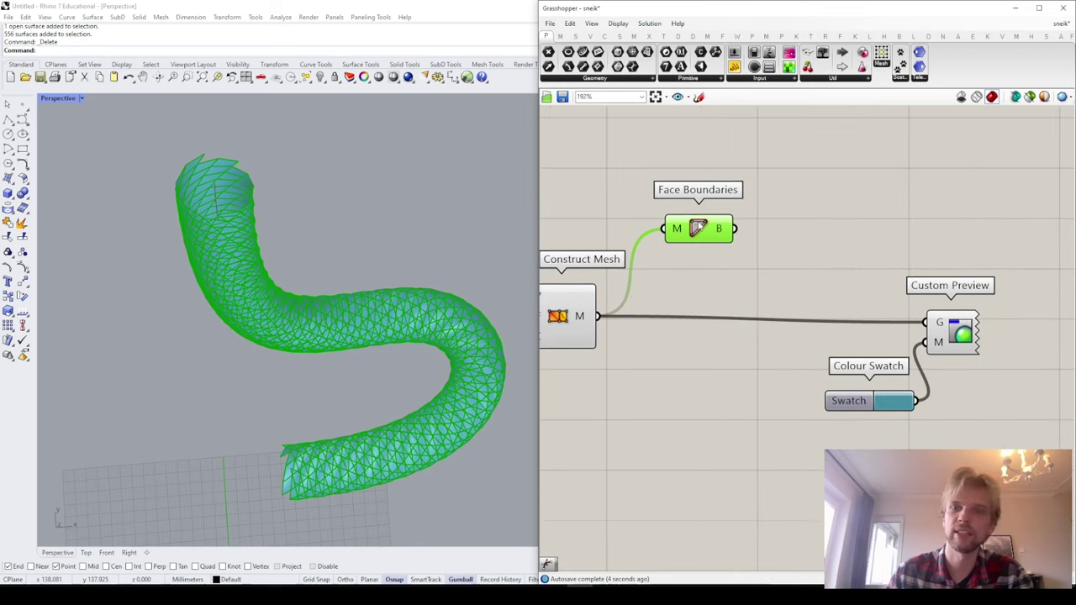
right_click_drag(659, 260, 774, 238)
left_click(679, 294)
middle_click(679, 289)
left_click(713, 264)
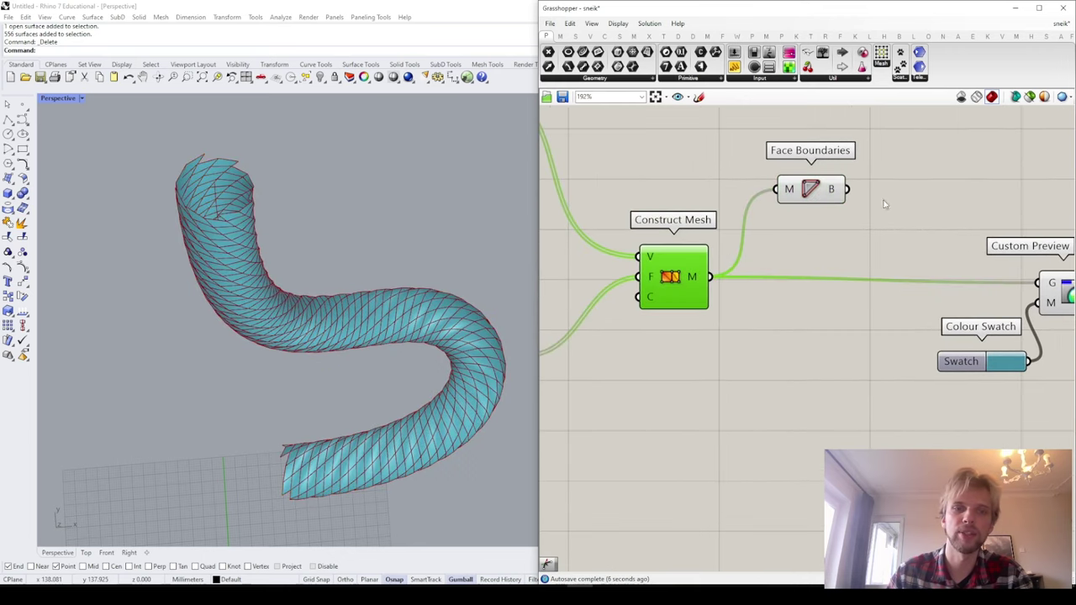
Step: Examine the face boundary lines up close on the snake surface, with the Face Boundaries component selected and deselected
left_click(885, 204)
left_click(815, 182)
left_click(944, 254)
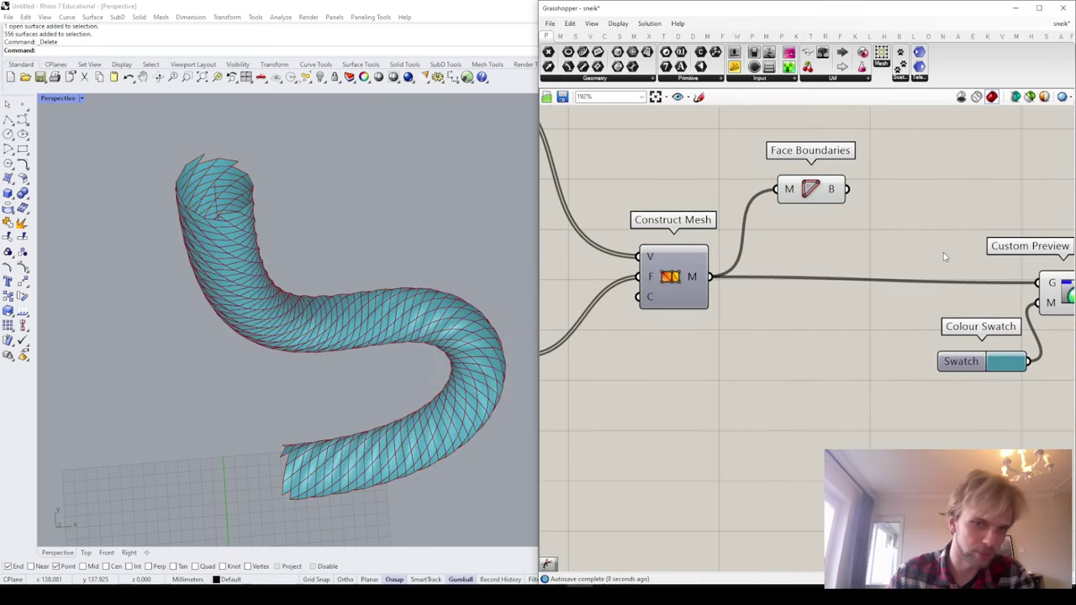
right_click_drag(326, 246, 340, 211)
scroll(353, 227, "up", 5)
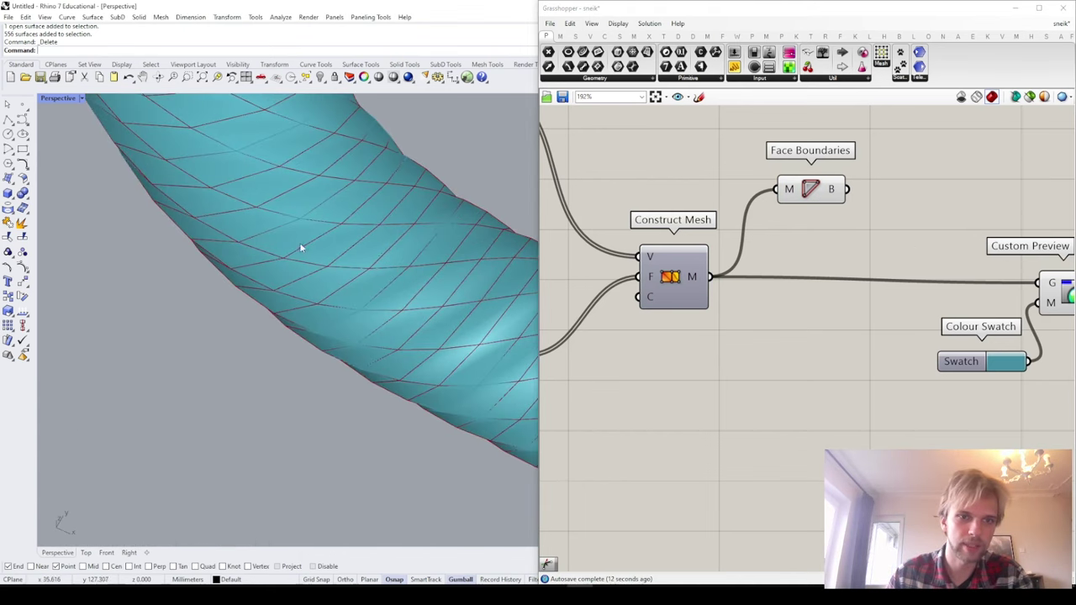
scroll(339, 267, "up", 3)
scroll(890, 227, "down", 5)
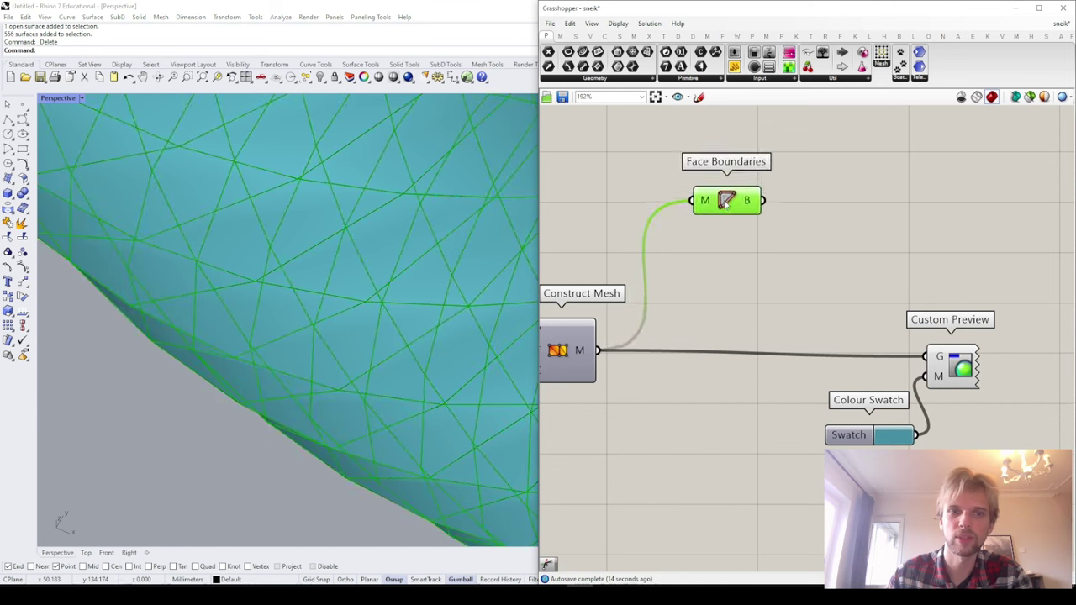
double_click(834, 264)
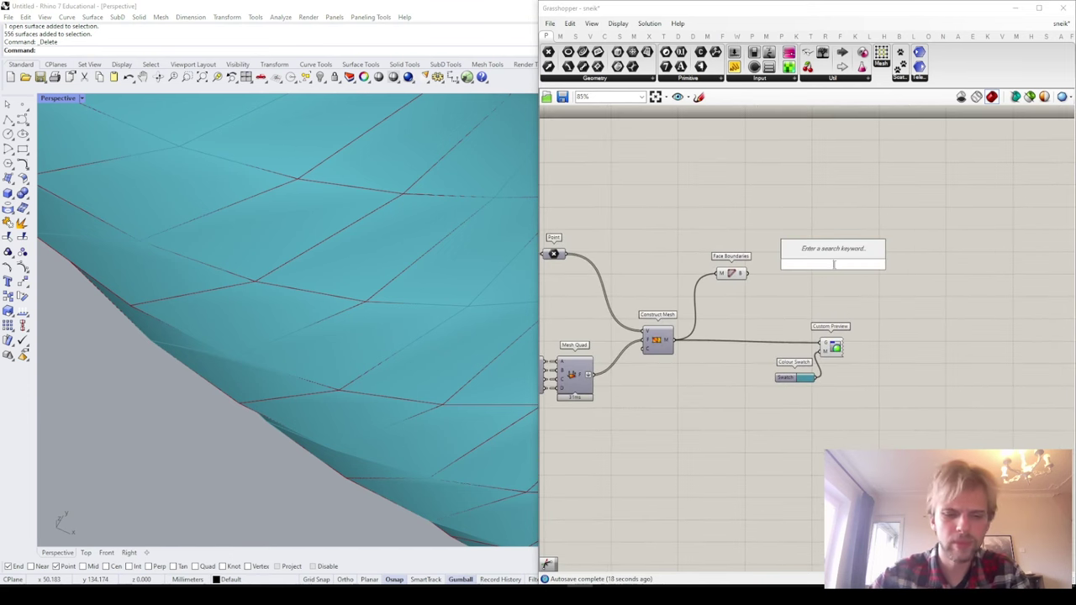
type("scale")
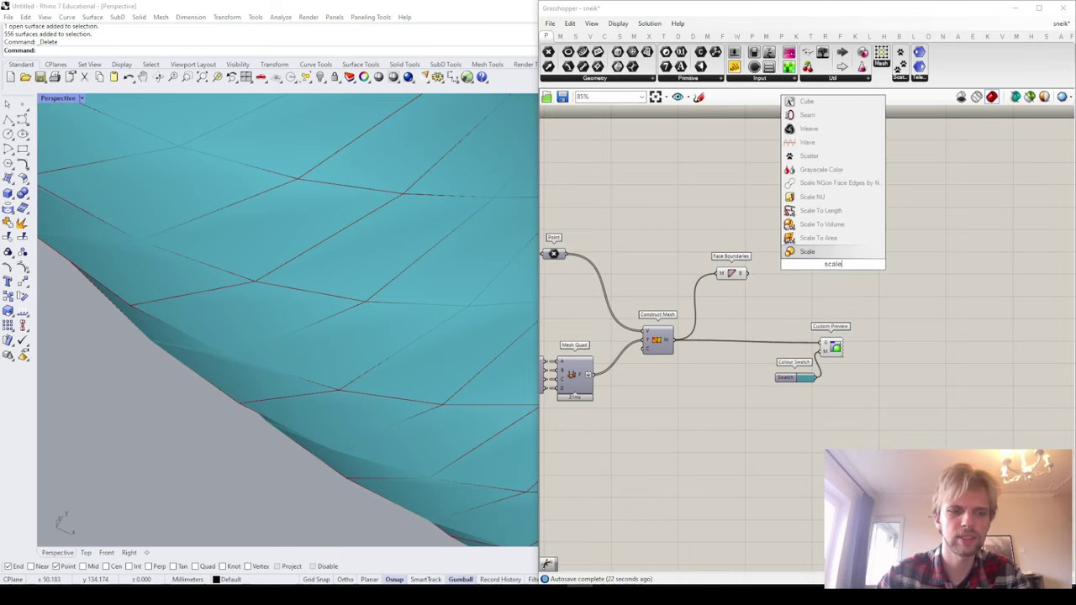
key("Escape")
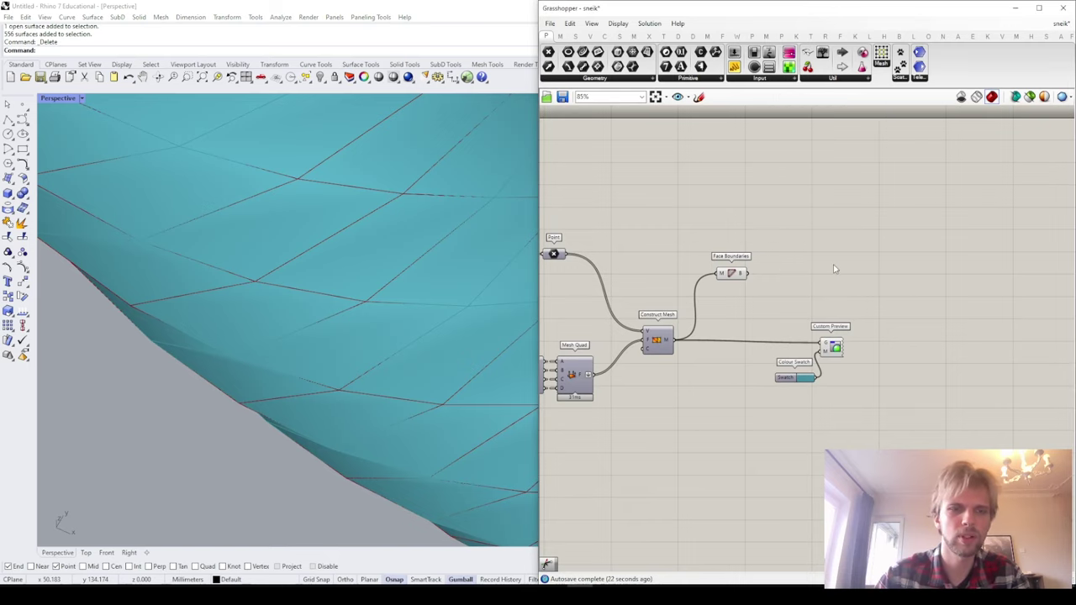
Step: Add a Weaverbird's Picture Frame component fed by Construct Mesh's output and place it clear of Face Boundaries
scroll(731, 248, "up", 3)
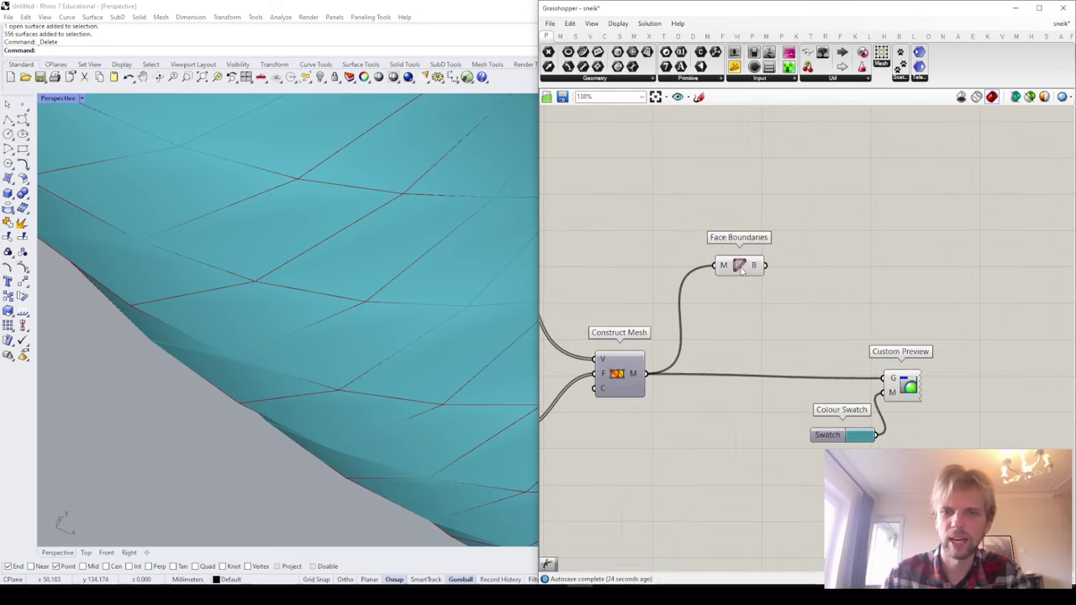
double_click(743, 319)
type("picture")
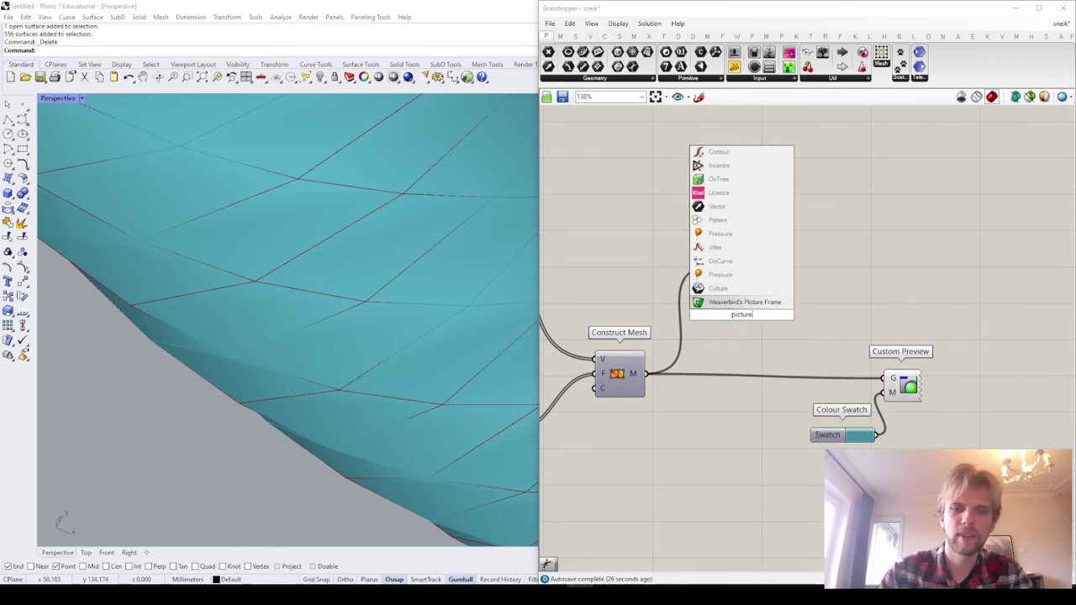
key("Return")
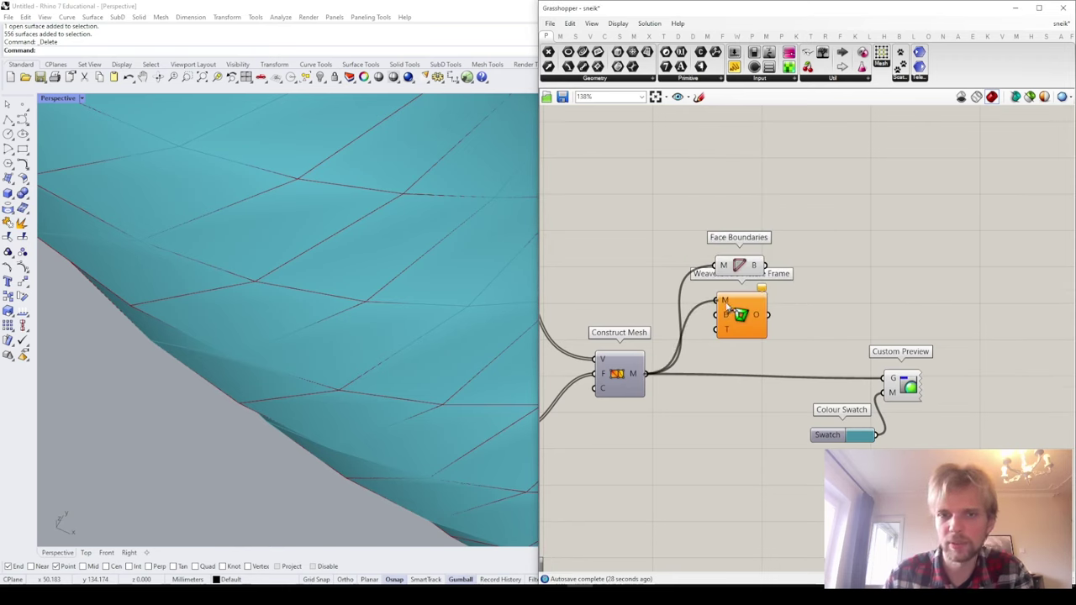
left_click_drag(730, 309, 769, 316)
Step: Delete Face Boundaries and connect the Picture Frame output to Custom Preview's G input in place of the Construct Mesh output
left_click(742, 269)
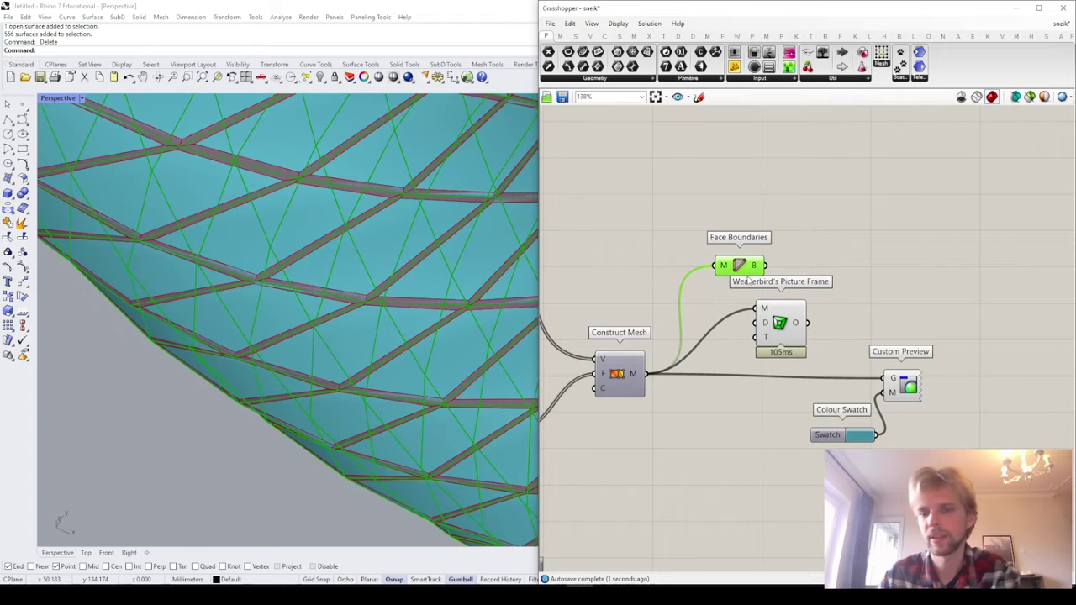
key("Delete")
left_click_drag(874, 366, 884, 378)
scroll(410, 268, "down", 5)
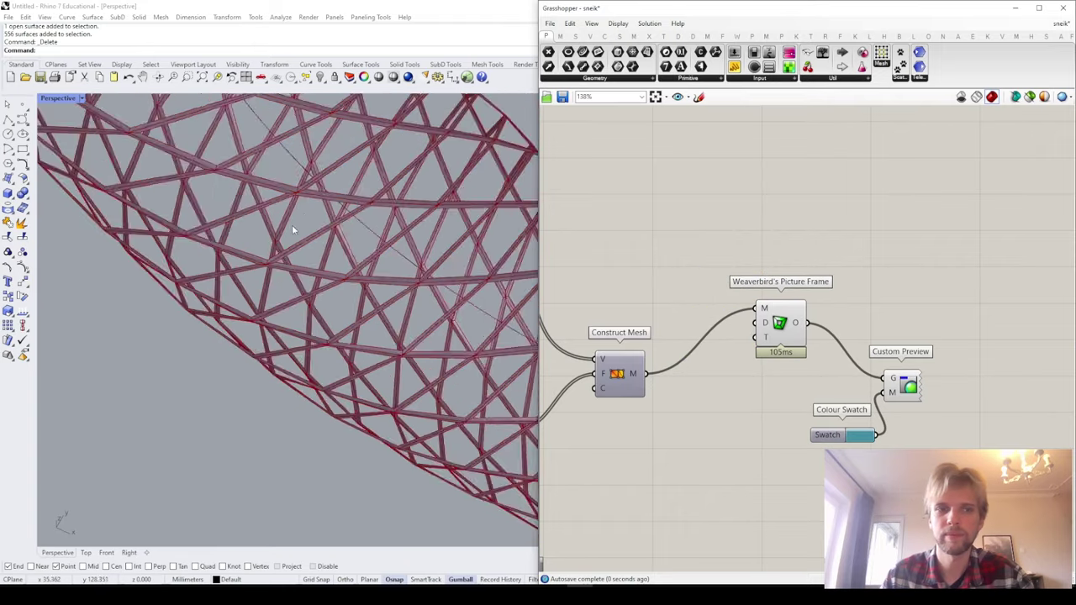
right_click_drag(411, 269, 315, 336)
Step: Add a Weaverbird's Mesh Thicken component after Picture Frame and connect the Picture Frame output to its M input
scroll(301, 278, "up", 4)
scroll(816, 310, "up", 3)
double_click(874, 282)
type("mesh thick")
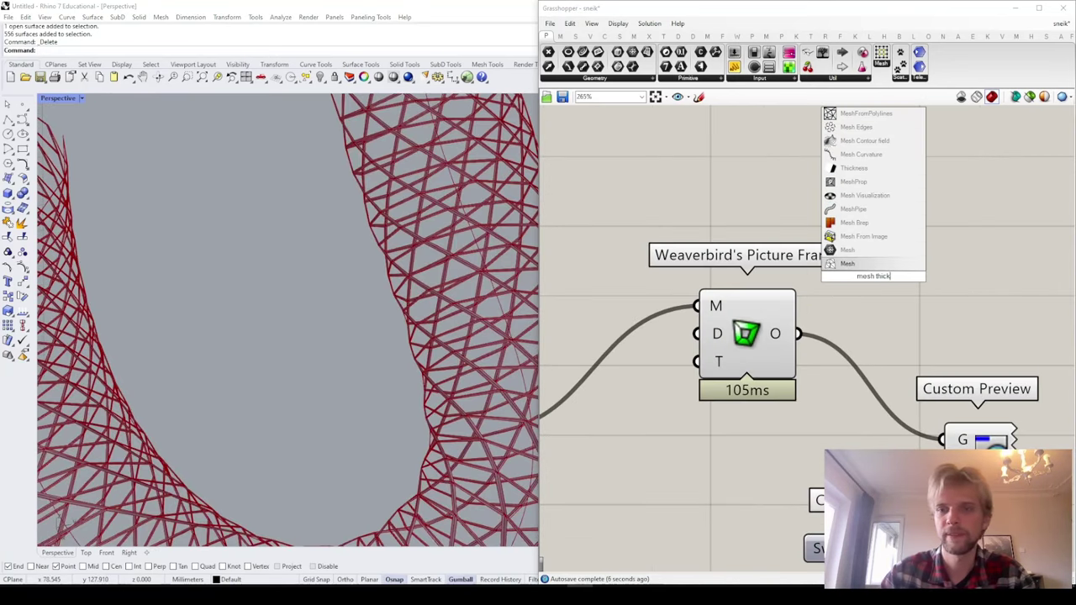
type("en")
left_click(897, 239)
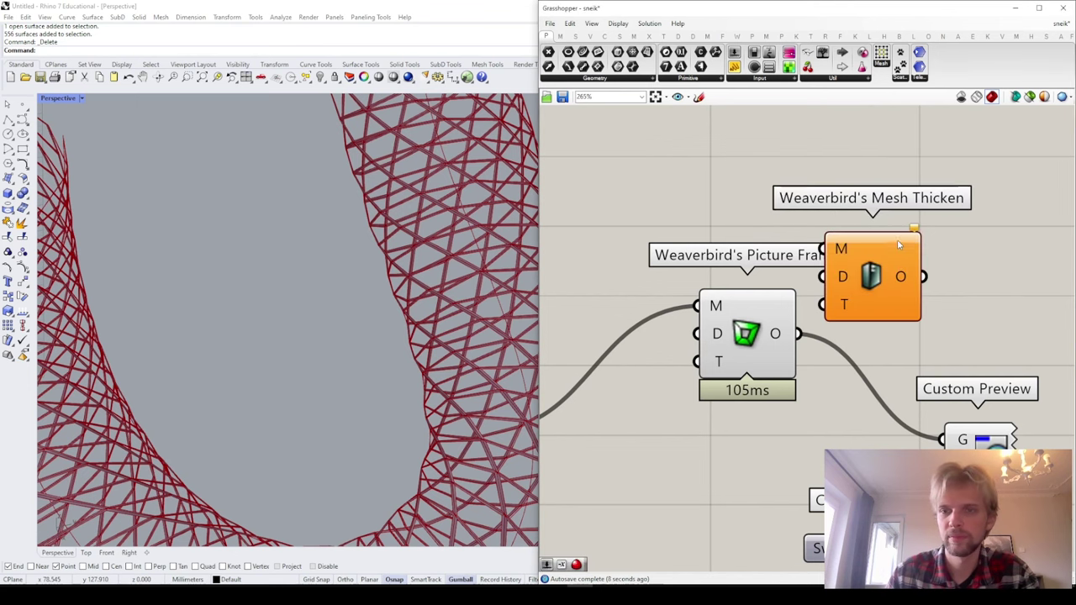
left_click_drag(824, 256, 825, 250)
left_click_drag(879, 274, 932, 306)
scroll(932, 306, "down", 3)
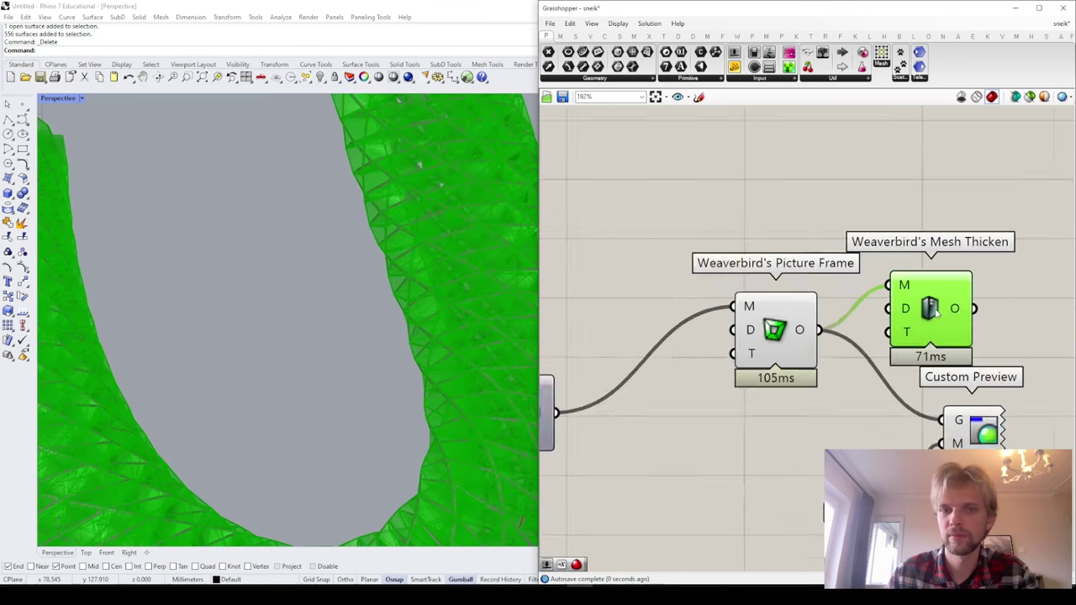
Step: Add a 0.5 number slider, connect it to Mesh Thicken's D input, and raise the distance to 1.0
left_click_drag(820, 316, 784, 252)
double_click(789, 412)
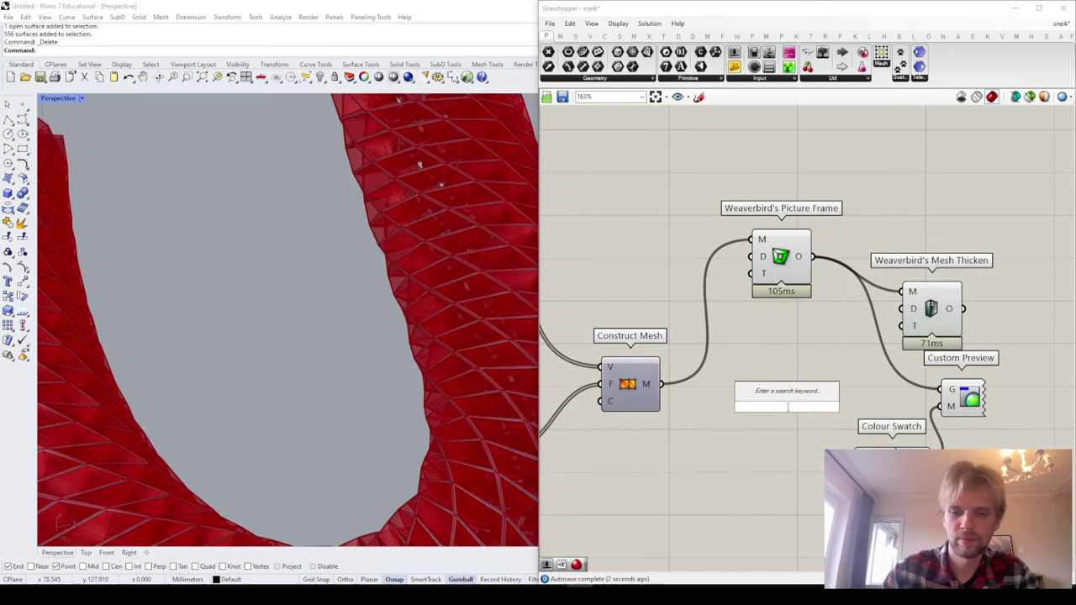
type("0.5")
key("Return")
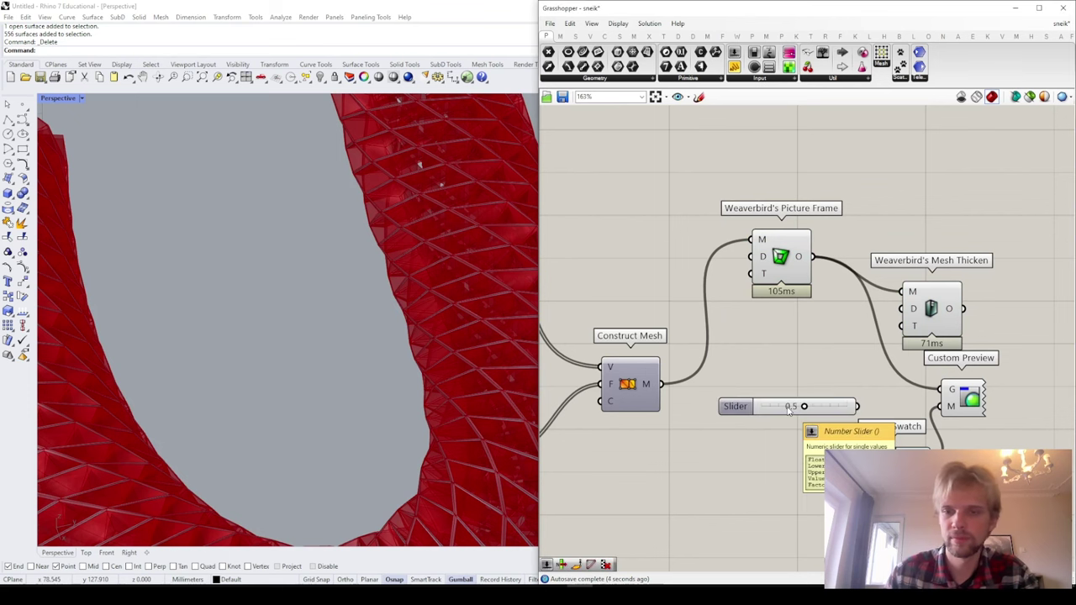
scroll(872, 416, "up", 1)
left_click_drag(861, 408, 913, 293)
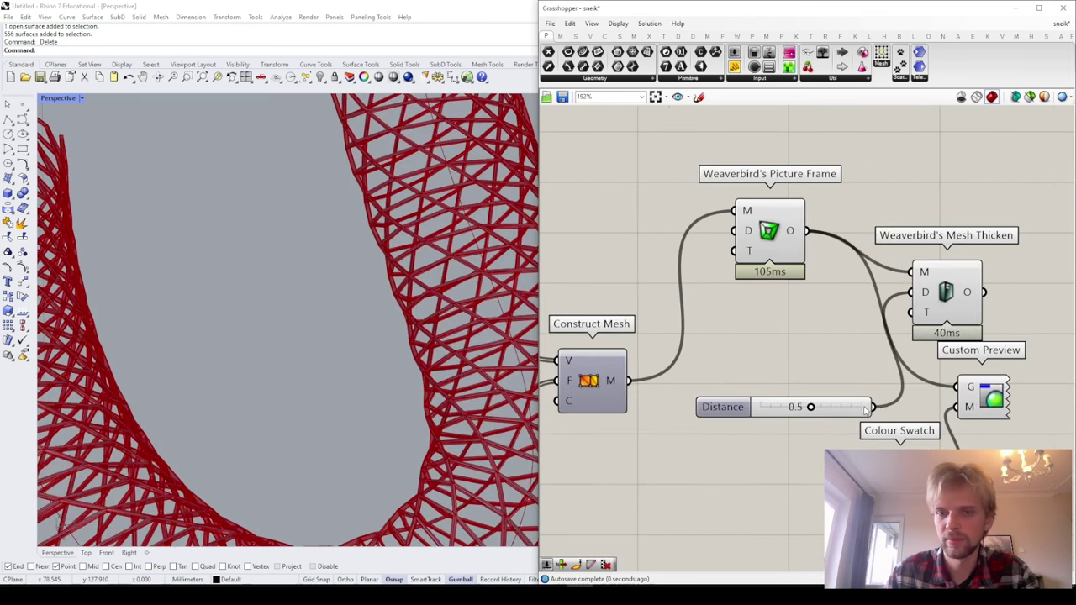
left_click_drag(874, 402, 881, 297)
Step: Add a Weaverbird's Catmull-Clark Subdivision component and connect the Mesh Thicken output to its M input
scroll(789, 314, "up", 1)
right_click_drag(882, 296, 649, 328)
double_click(854, 320)
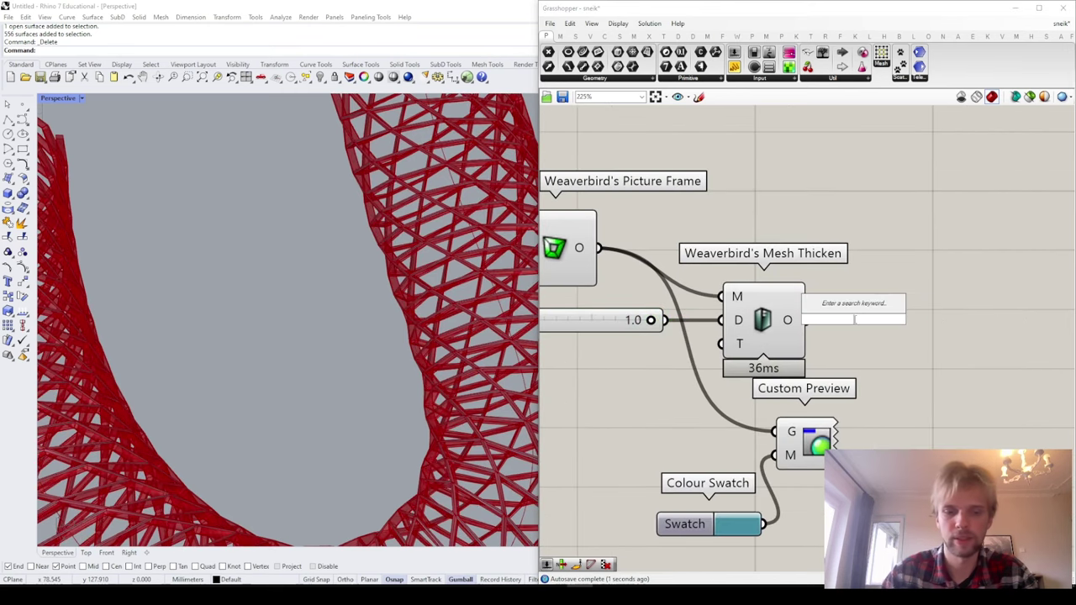
type("catmul")
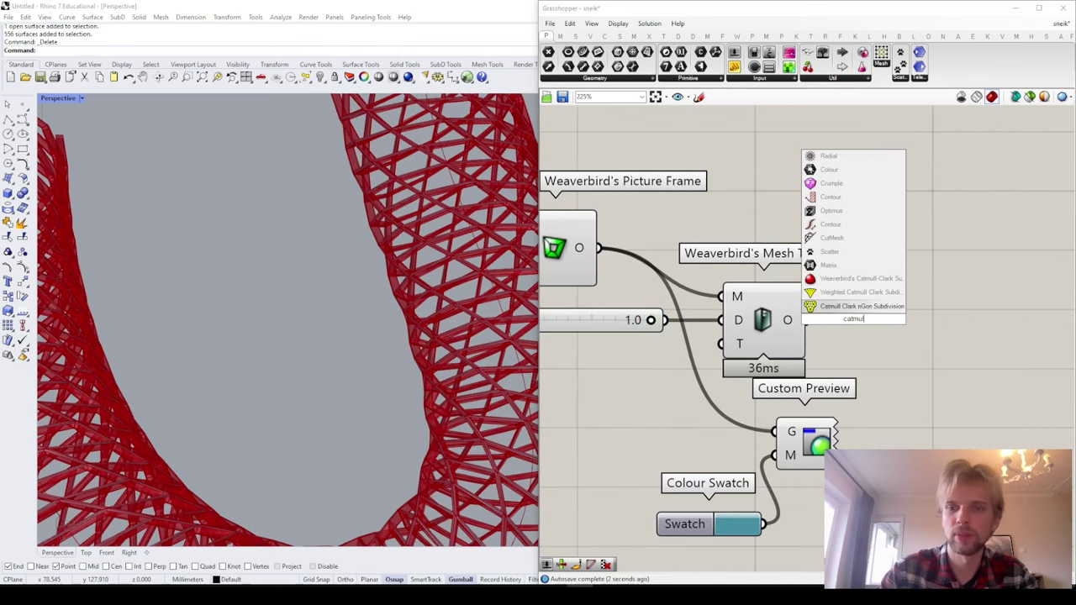
left_click(845, 278)
mouse_move(841, 317)
left_mouse_down()
mouse_move(864, 327)
mouse_move(831, 306)
left_mouse_up()
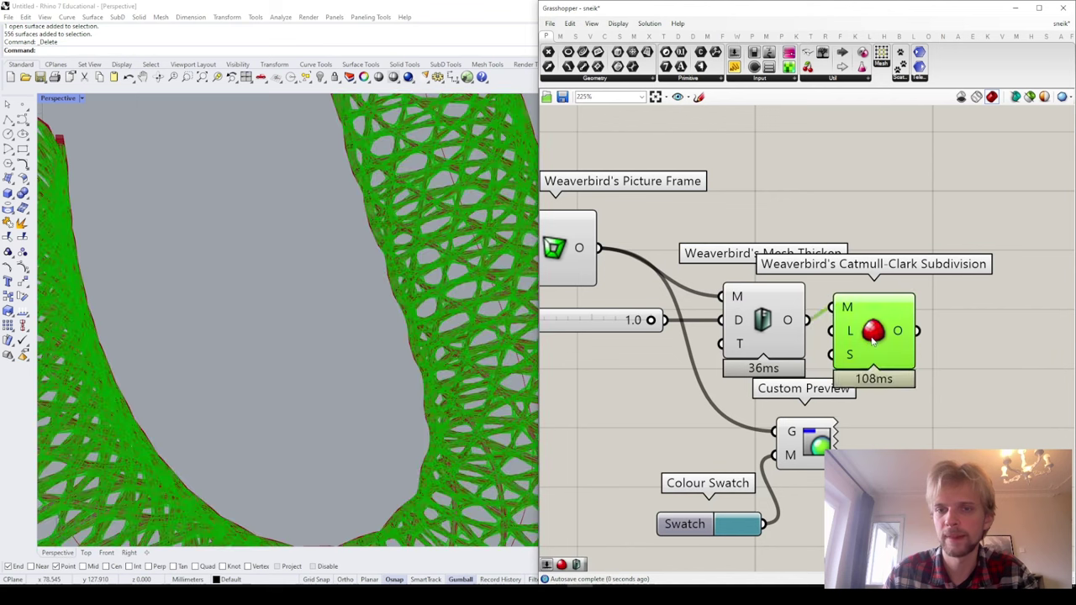
Step: Make room around Catmull-Clark Subdivision and Custom Preview, and connect the subdivision output to Custom Preview's G input
left_click_drag(878, 364, 891, 379)
scroll(891, 379, "down", 3)
right_click_drag(891, 379, 823, 353)
left_click_drag(773, 392, 879, 380)
Step: Turn off the previews of Picture Frame, Mesh Thicken and Catmull-Clark Subdivision so only the Custom Preview colour is drawn
left_click_drag(832, 387, 575, 204)
middle_click(594, 210)
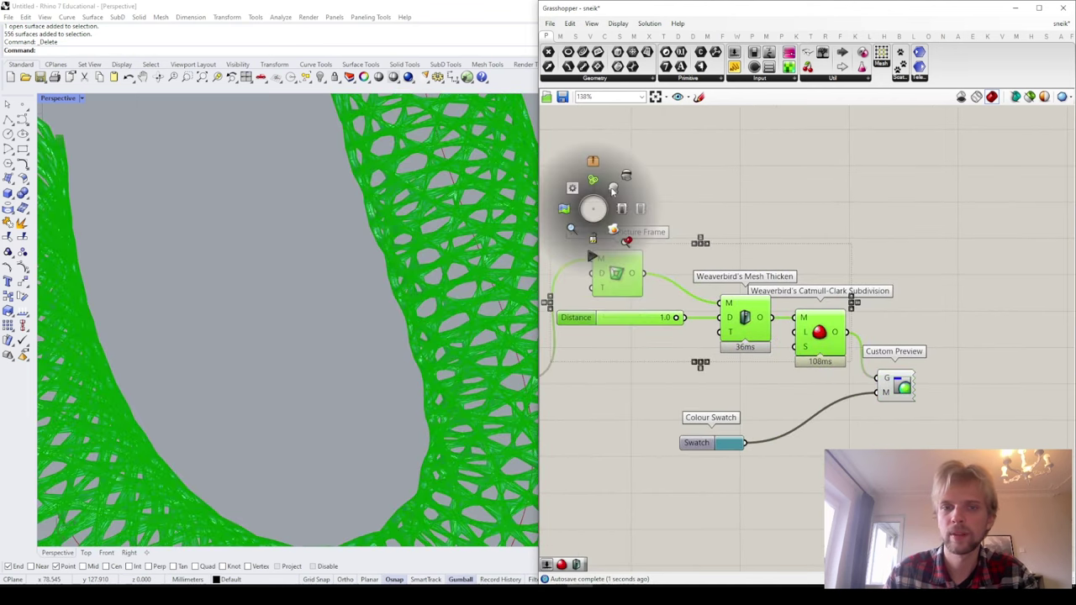
left_click(623, 173)
left_click(628, 177)
right_click_drag(444, 296, 505, 292)
scroll(841, 440, "up", 2)
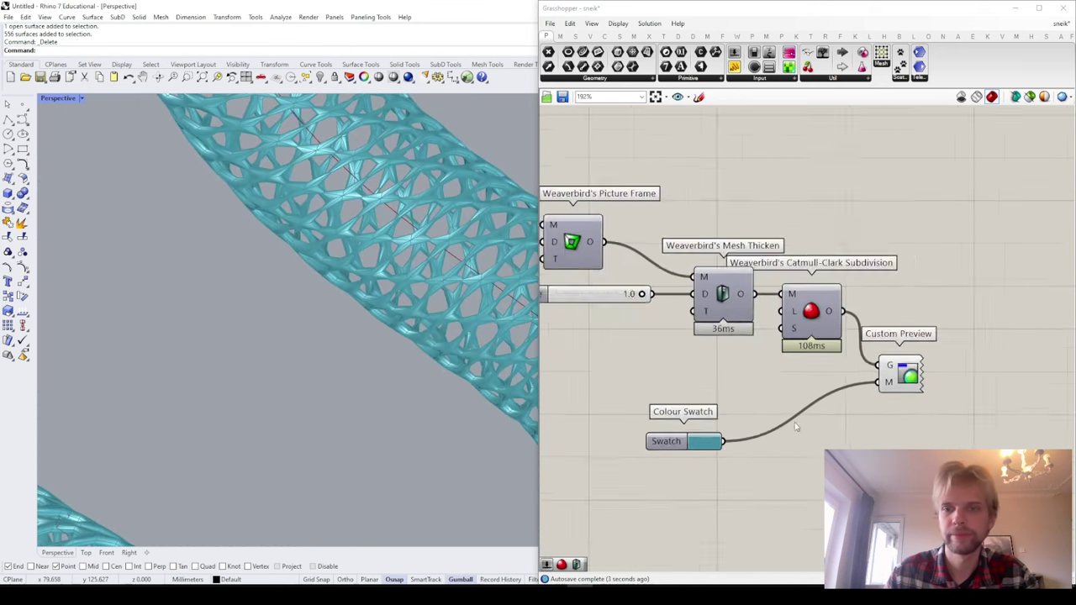
Step: Add a number slider with value 2 and connect it to Catmull-Clark Subdivision's L input
double_click(703, 354)
type("2")
key("Return")
left_click_drag(771, 357, 730, 350)
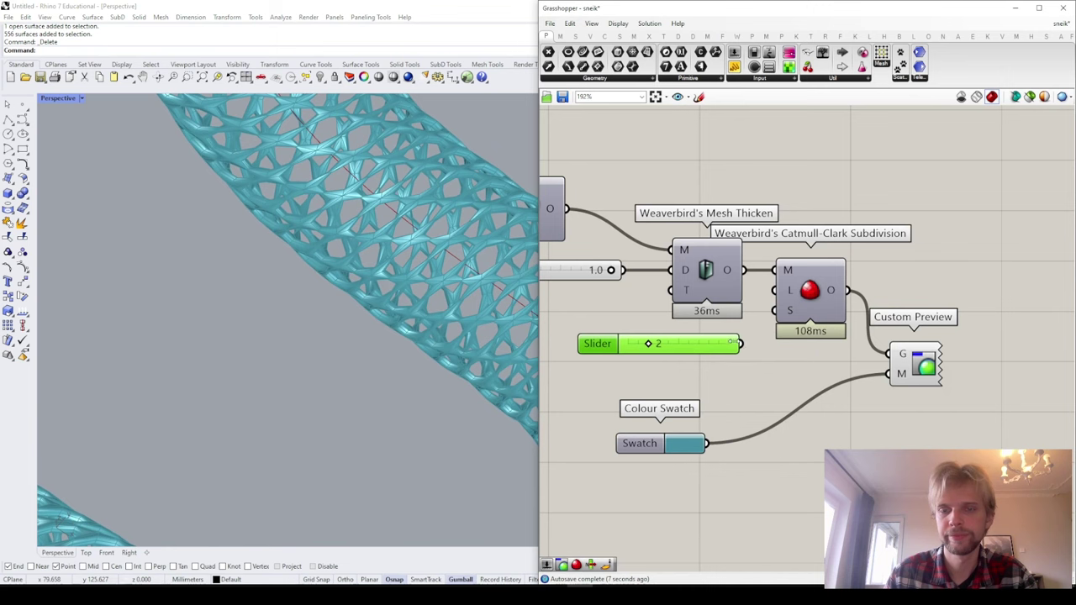
left_click_drag(794, 309, 795, 306)
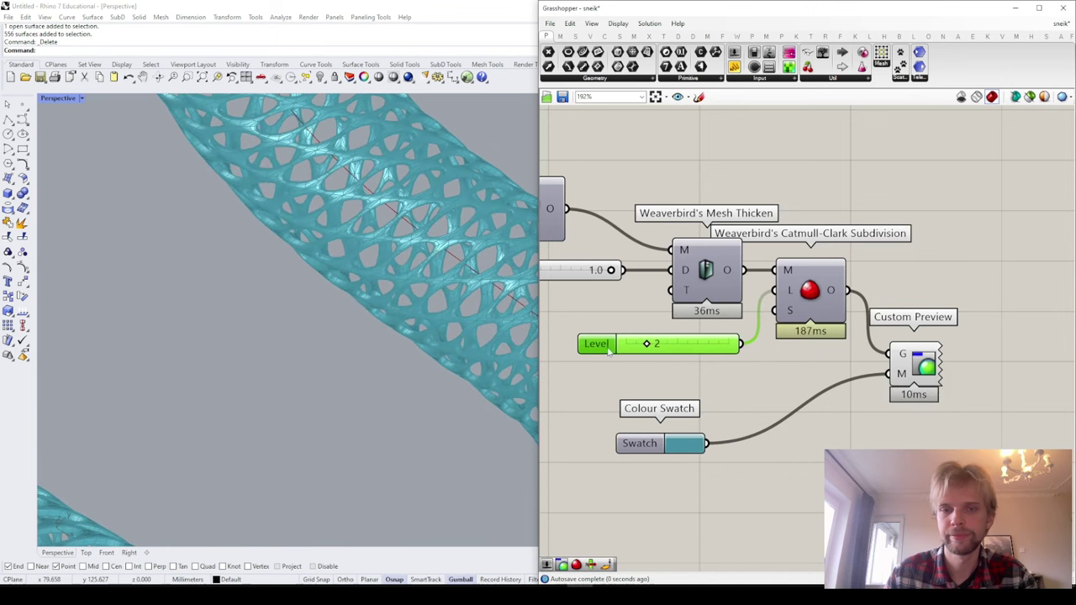
Step: Set the Level slider of the Catmull-Clark Subdivision to 3
scroll(609, 353, "up", 2)
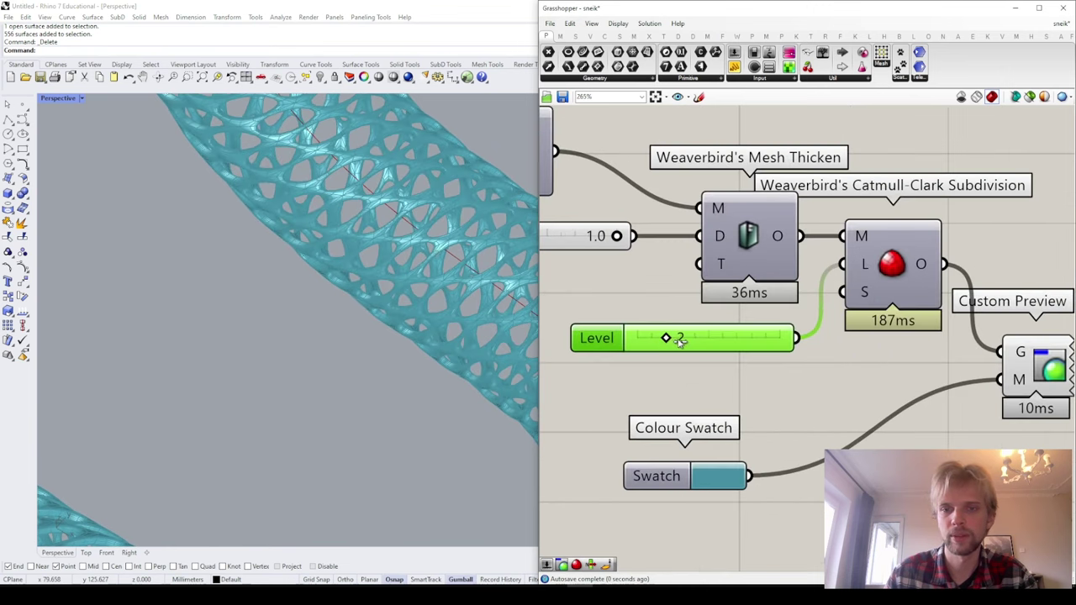
left_click_drag(681, 340, 681, 339)
left_click(788, 384)
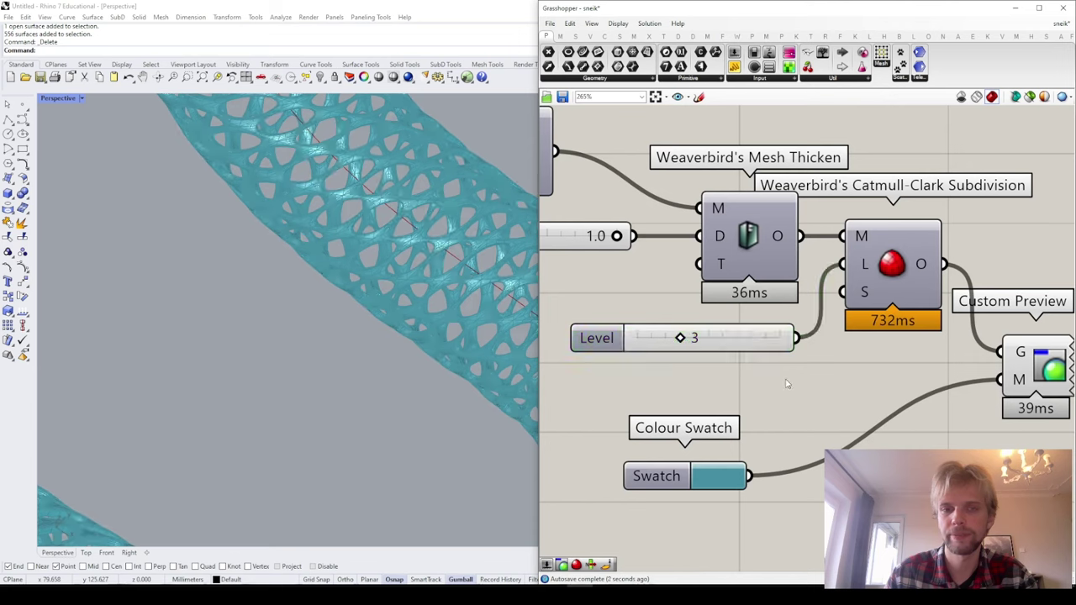
Step: Bake the Catmull-Clark Subdivision mesh into Rhino and move the baked mesh clear of the preview
left_click(888, 301)
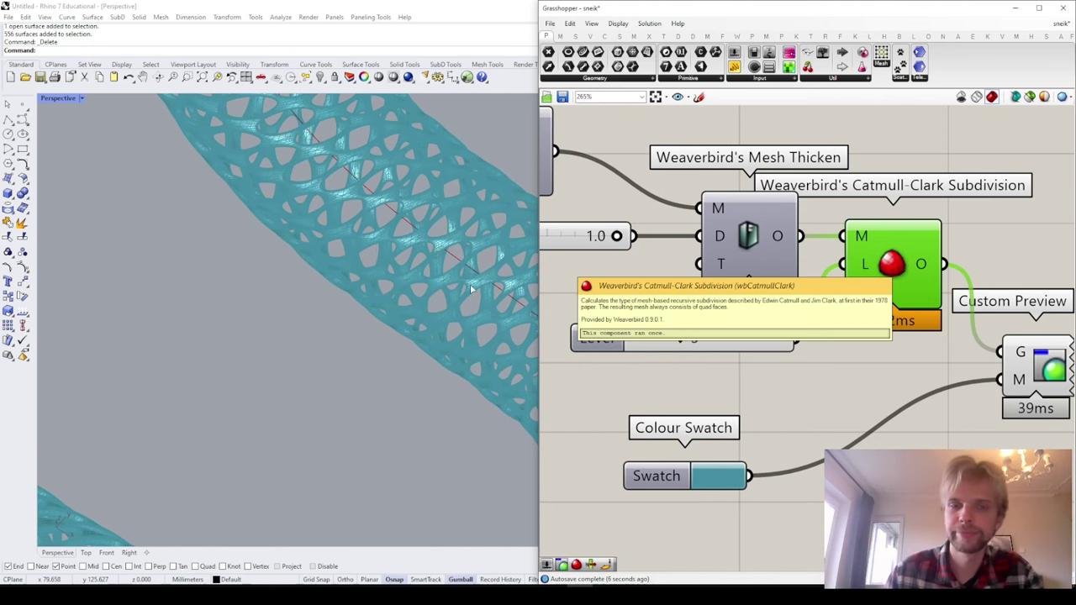
left_click(383, 271)
scroll(382, 271, "down", 6)
right_click_drag(379, 274, 294, 294, "shift")
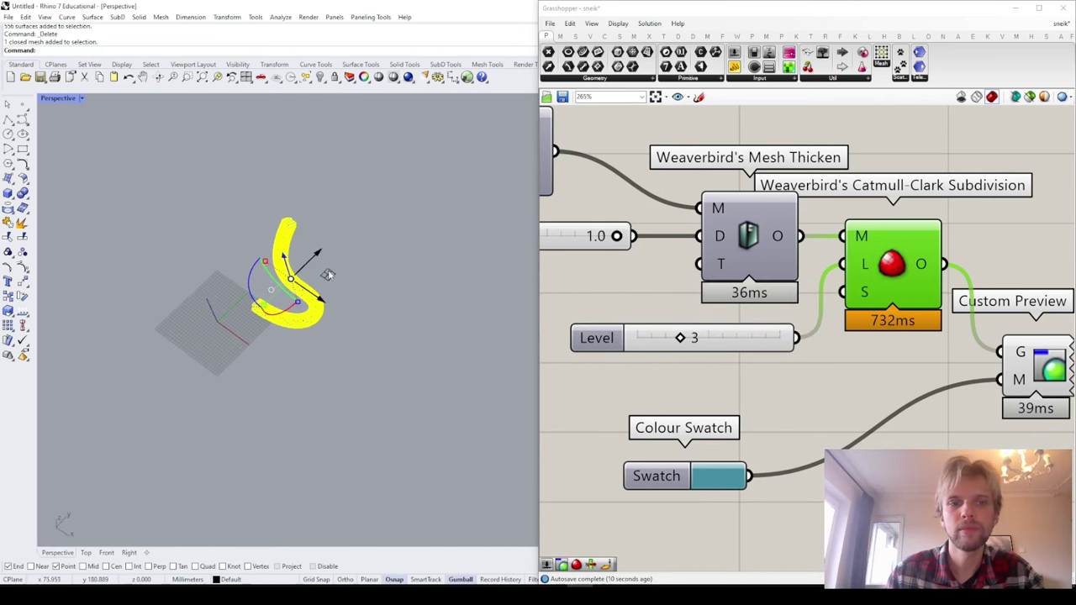
left_click_drag(328, 275, 498, 254)
left_click(435, 267)
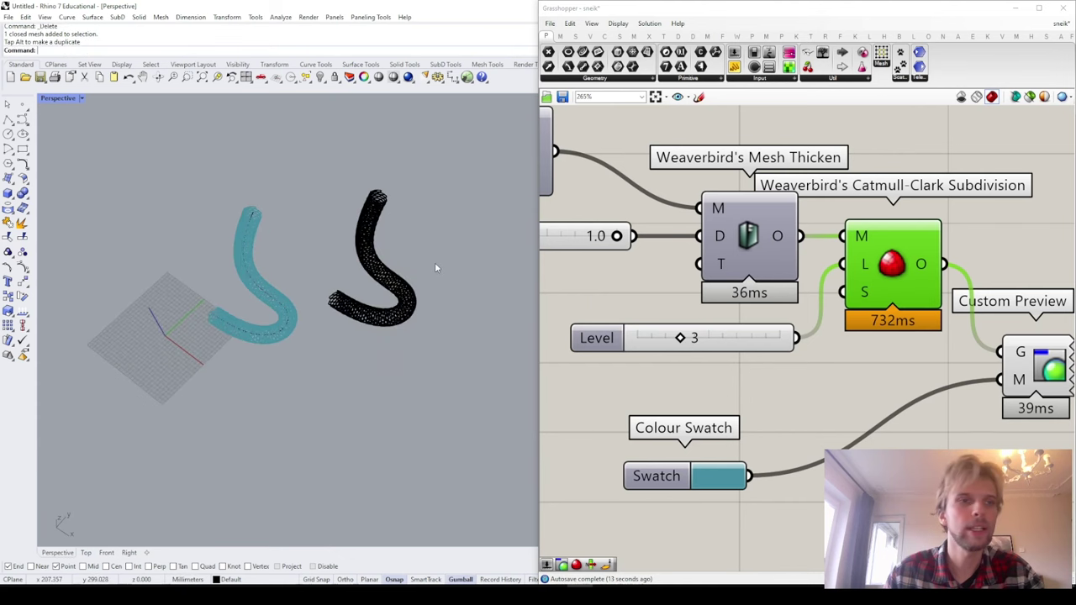
Step: Switch the Perspective viewport to the Arctic display mode and inspect the baked lattice up close
scroll(401, 317, "up", 8)
left_click(63, 99)
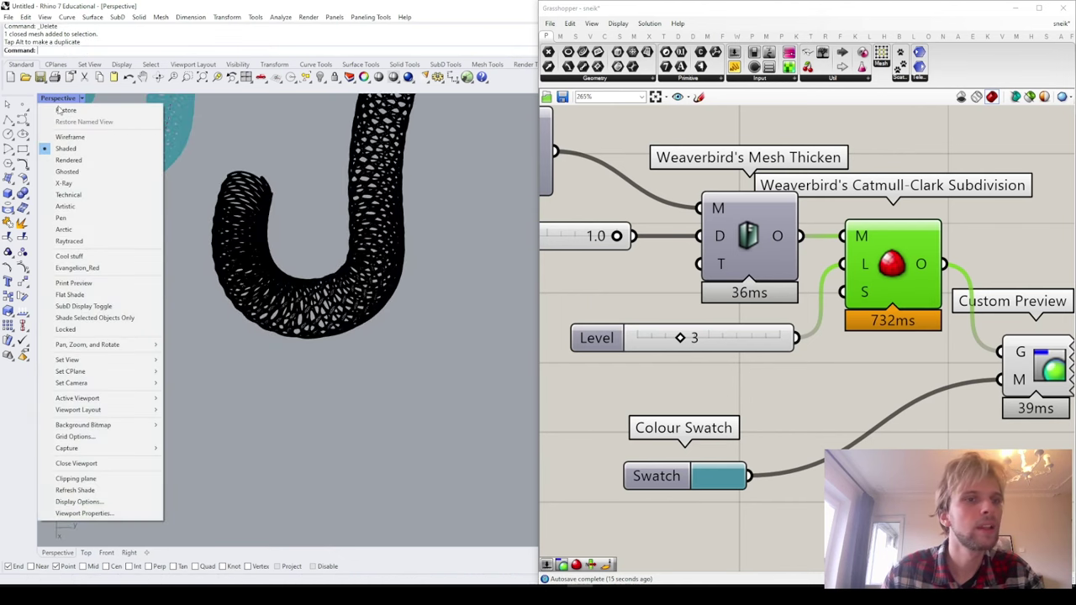
left_click(88, 232)
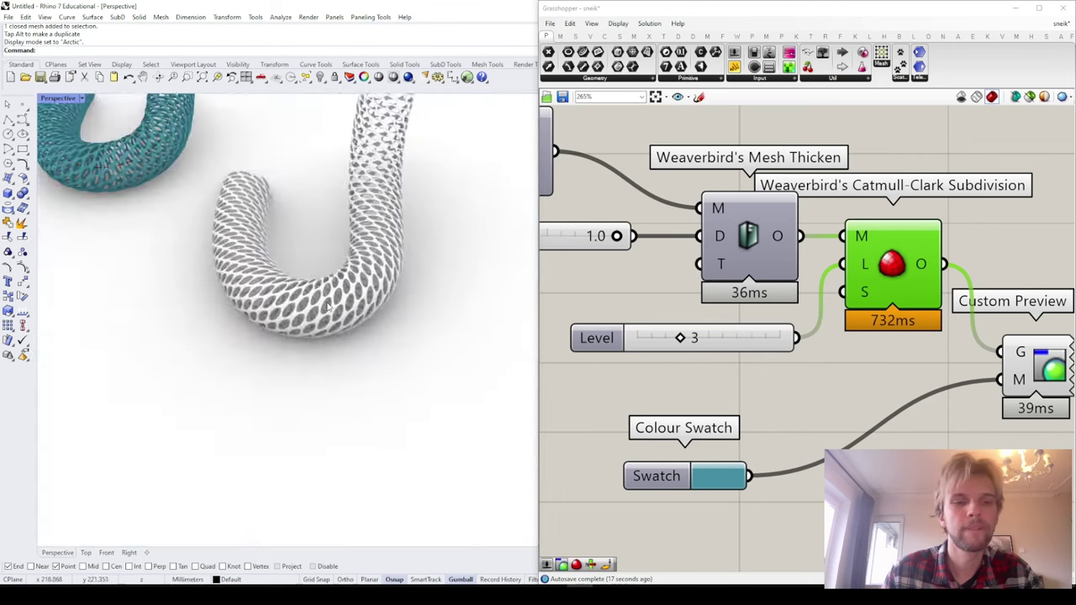
scroll(328, 306, "up", 6)
scroll(349, 374, "down", 6)
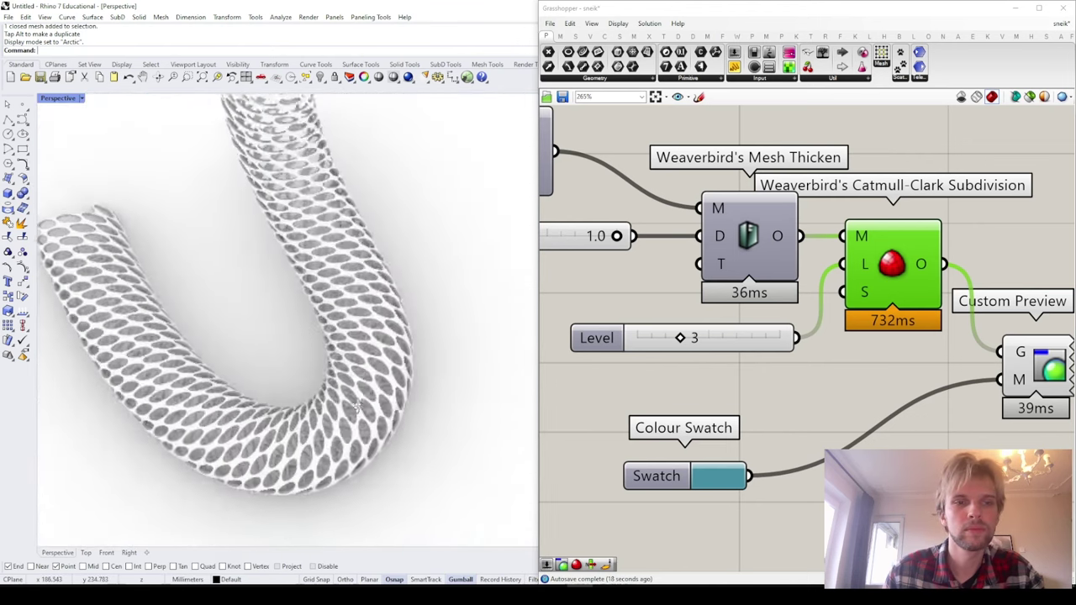
Step: Delete the Weaverbird Picture Frame, Mesh Thicken and Catmull-Clark Subdivision components together with their Distance and Level sliders
scroll(815, 242, "down", 5)
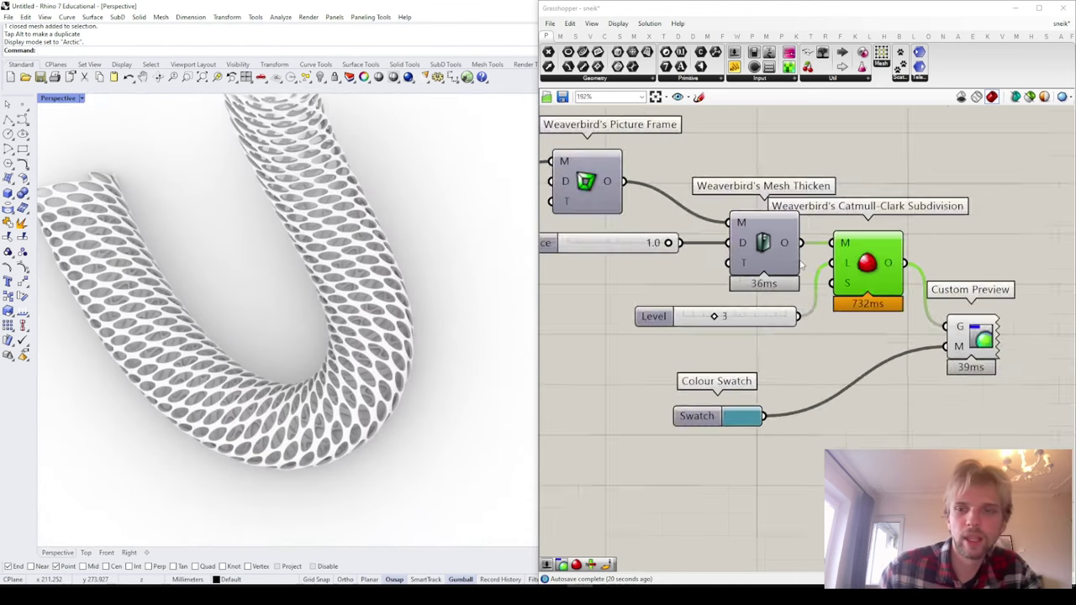
right_click_drag(324, 267, 344, 276)
scroll(336, 269, "up", 8)
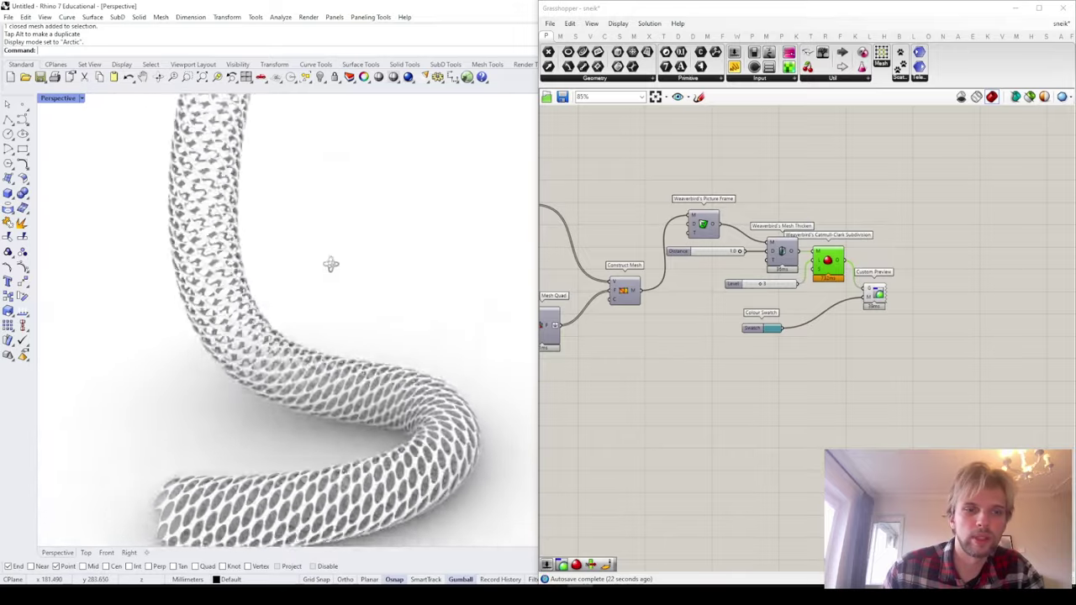
scroll(296, 285, "down", 8)
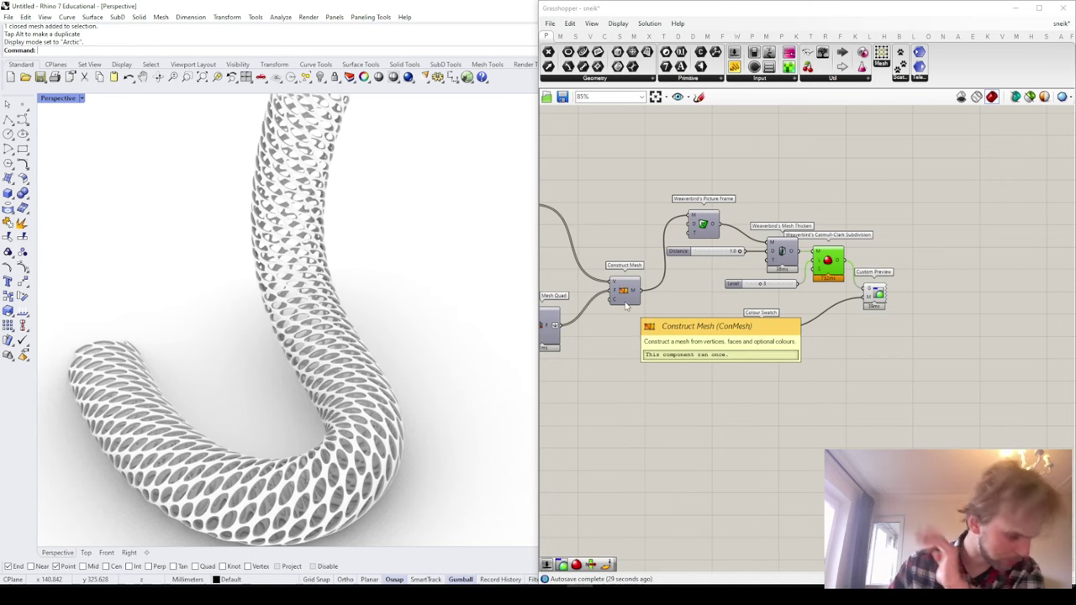
scroll(838, 208, "up", 2)
left_click_drag(849, 155, 623, 338)
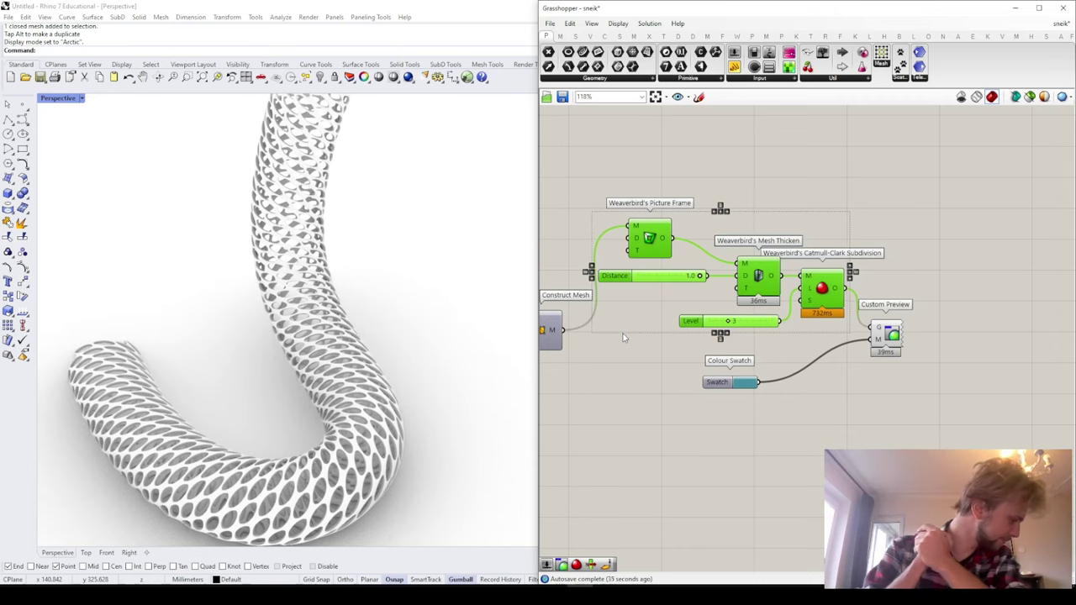
key("Delete")
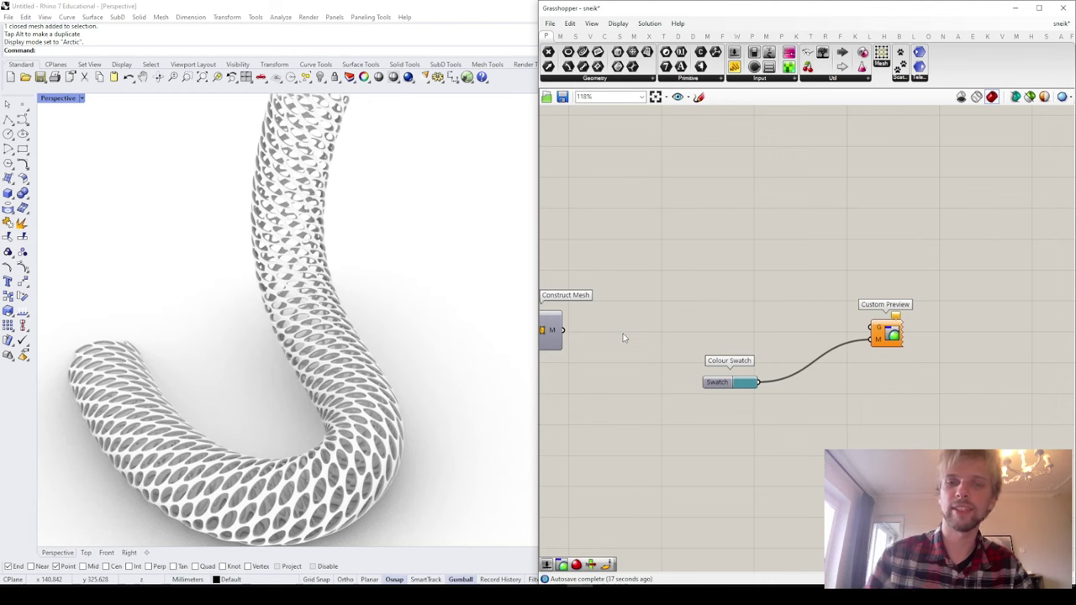
Step: Delete the baked lattice mesh from Rhino and set the Perspective viewport to the Shaded display mode
right_click_drag(645, 317, 773, 282)
left_click(292, 297)
key("Delete")
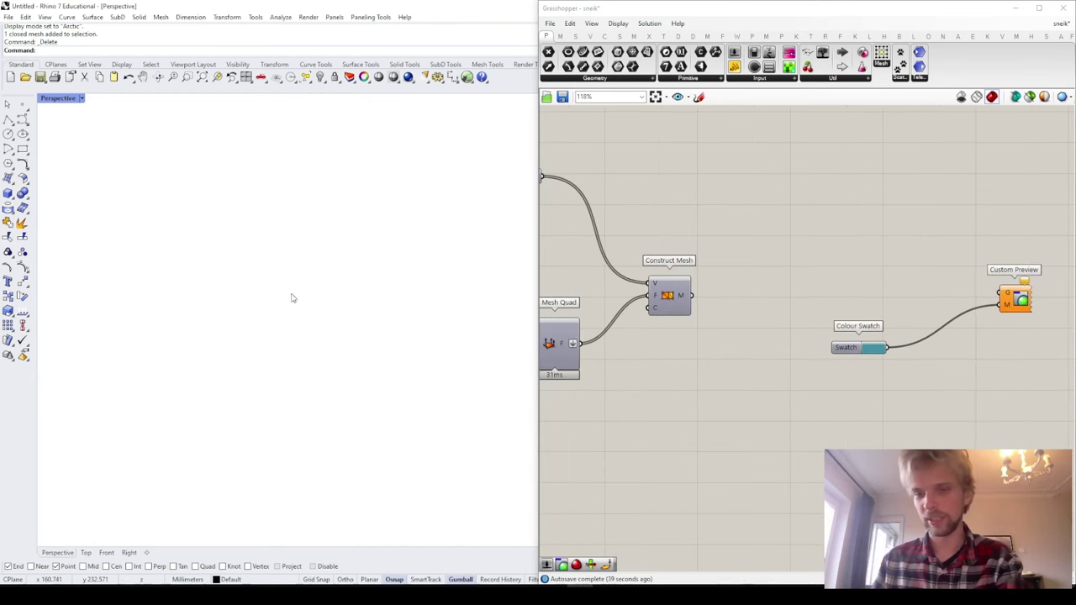
left_click(81, 98)
left_click(69, 149)
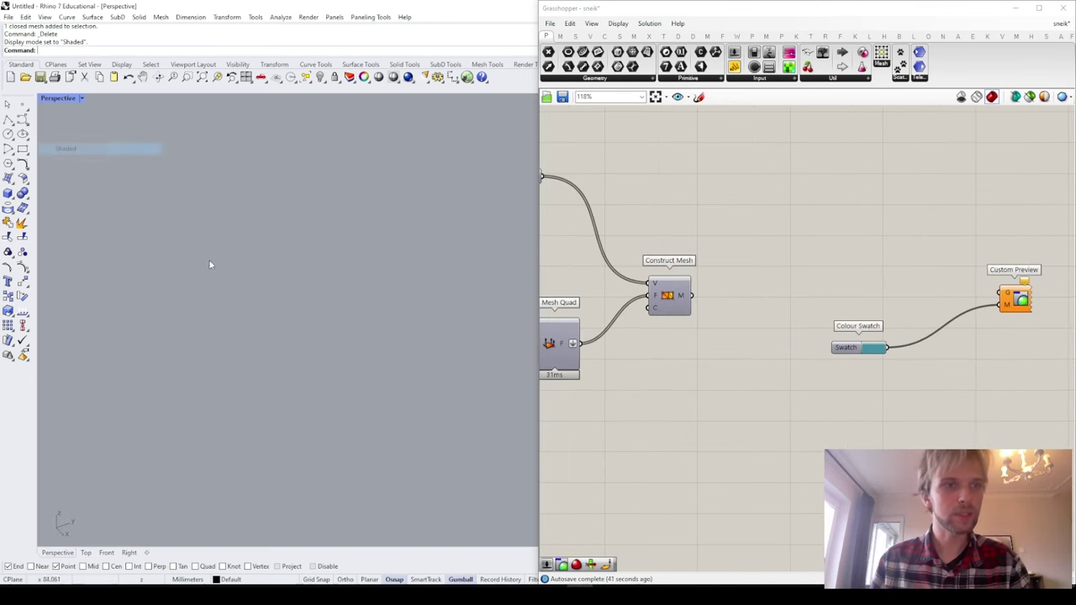
scroll(432, 279, "down", 8)
mouse_move(313, 299)
right_mouse_down()
mouse_move(295, 303)
mouse_move(302, 293)
right_mouse_up()
Step: Turn on the preview of the Construct Mesh component
left_click_drag(679, 304, 674, 301)
middle_click(673, 300)
left_click(692, 281)
left_click(758, 269)
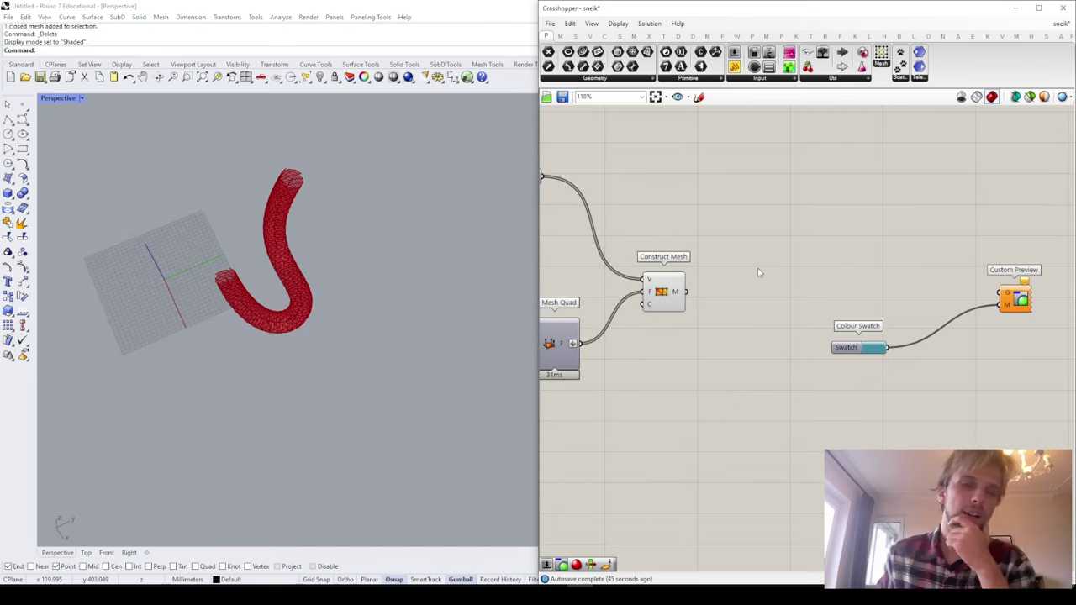
scroll(235, 344, "up", 10)
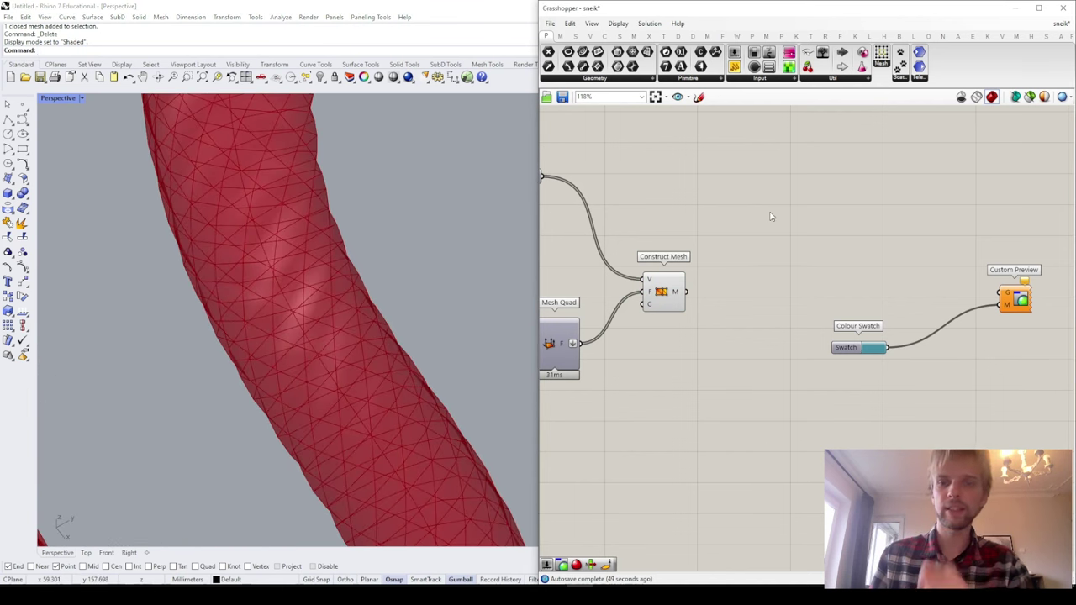
Step: Add a Face Boundaries component and connect Construct Mesh's M output to its M input
double_click(772, 214)
type("boundary")
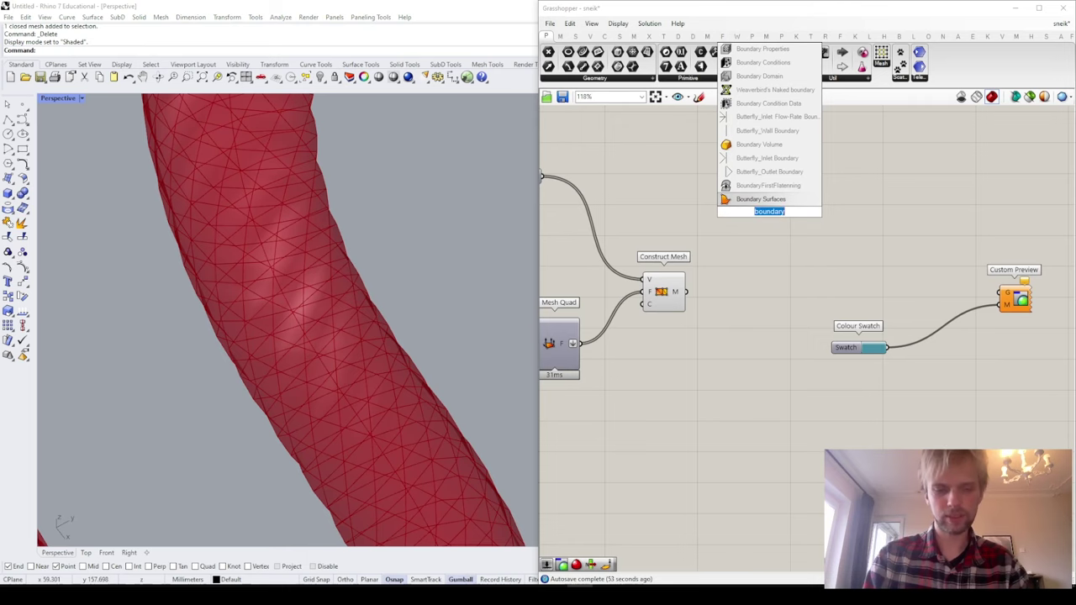
type("face bou")
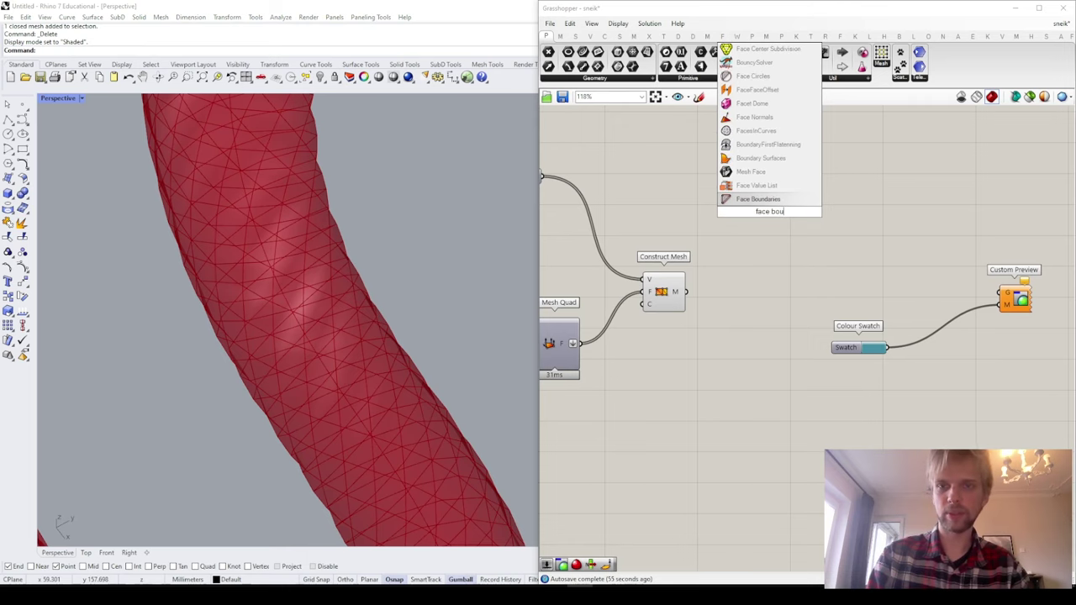
key("Return")
scroll(779, 284, "up", 3)
left_click_drag(631, 293, 717, 296)
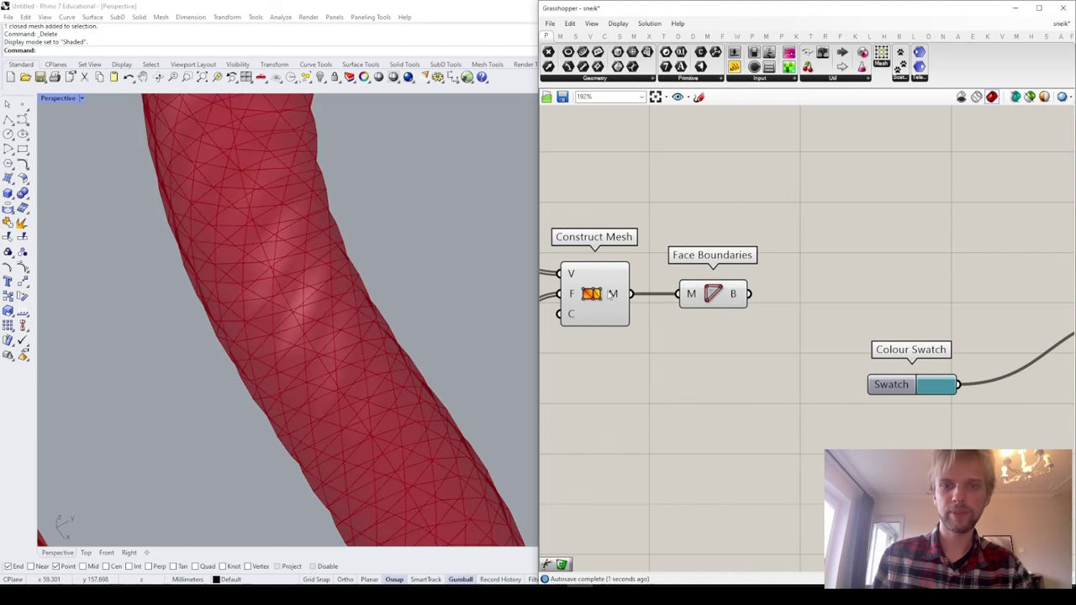
Step: Turn off the preview of the Construct Mesh component
left_click(579, 287)
middle_click(578, 288)
left_click(612, 250)
left_click(804, 265)
Step: Move the Colour Swatch and Custom Preview components down to clear canvas space after Face Boundaries
scroll(806, 265, "down", 4)
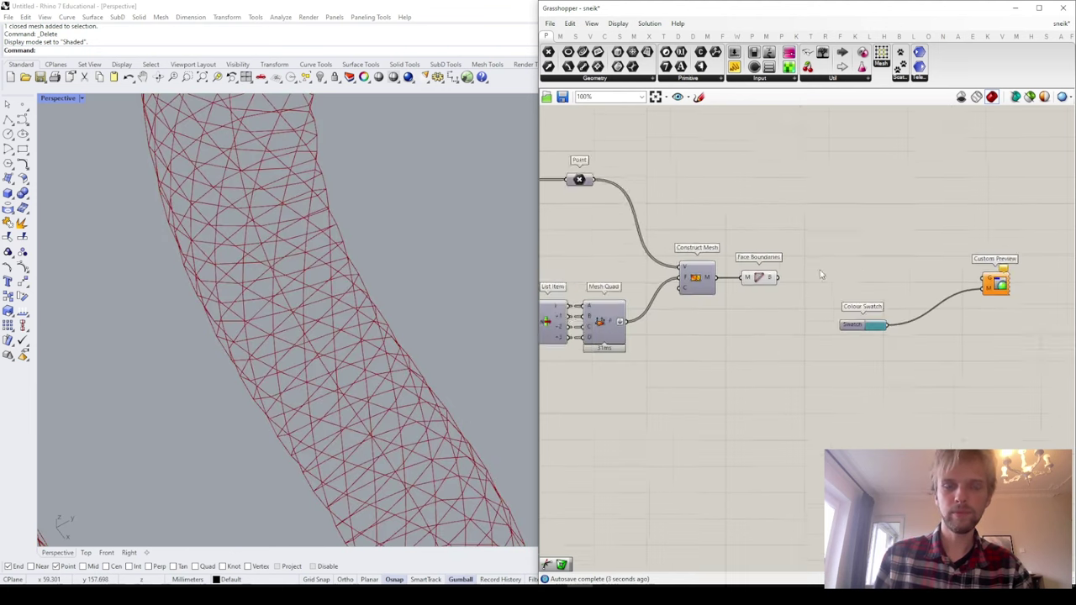
right_click_drag(821, 274, 770, 236)
left_click_drag(1027, 399, 827, 223)
left_click_drag(949, 253, 965, 343)
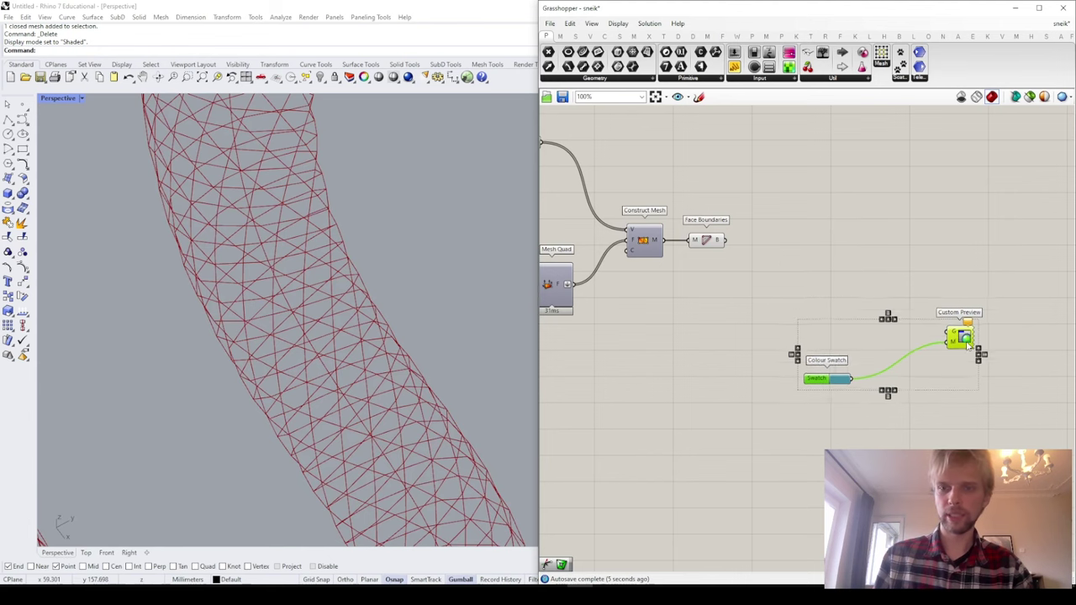
left_click(788, 271)
Step: Add a Discontinuity component beside Face Boundaries and connect the B output to its C input
scroll(774, 265, "up", 4)
double_click(772, 263)
type("disco")
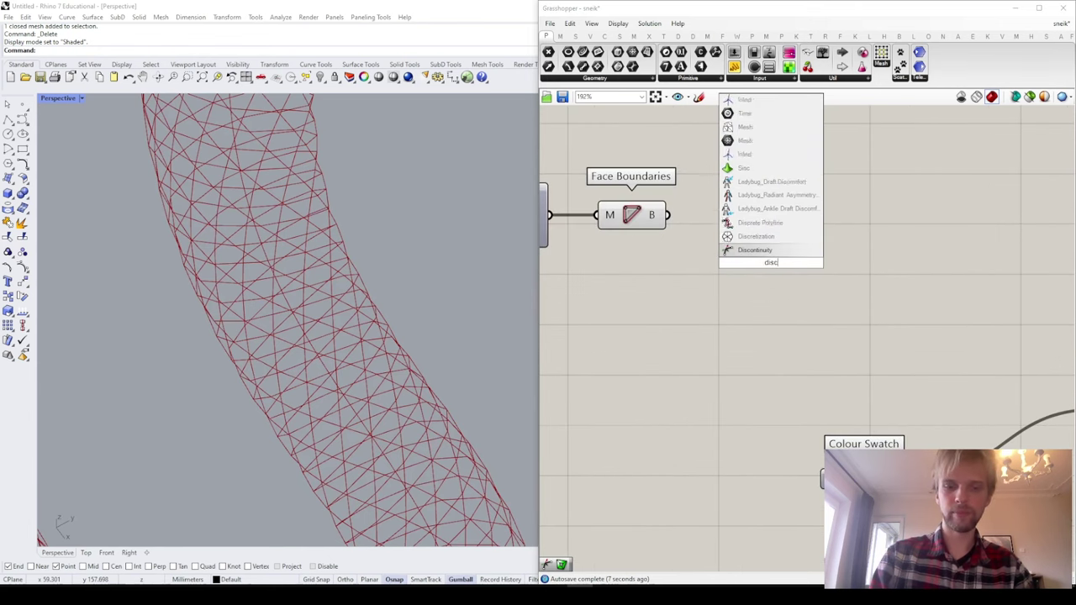
left_click(755, 252)
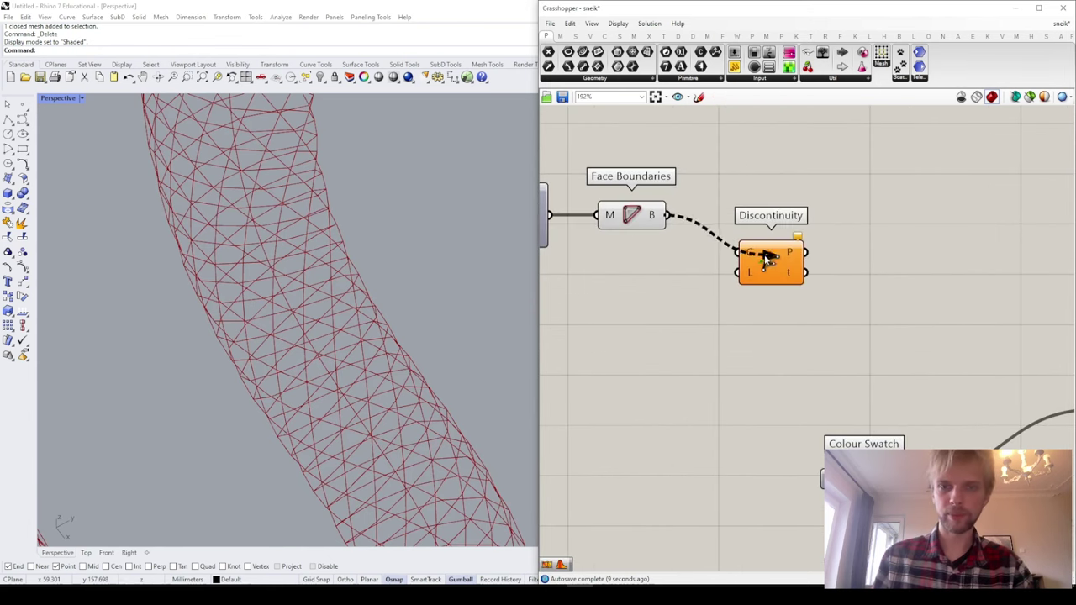
left_click_drag(733, 254, 736, 253)
left_click_drag(770, 265, 752, 230)
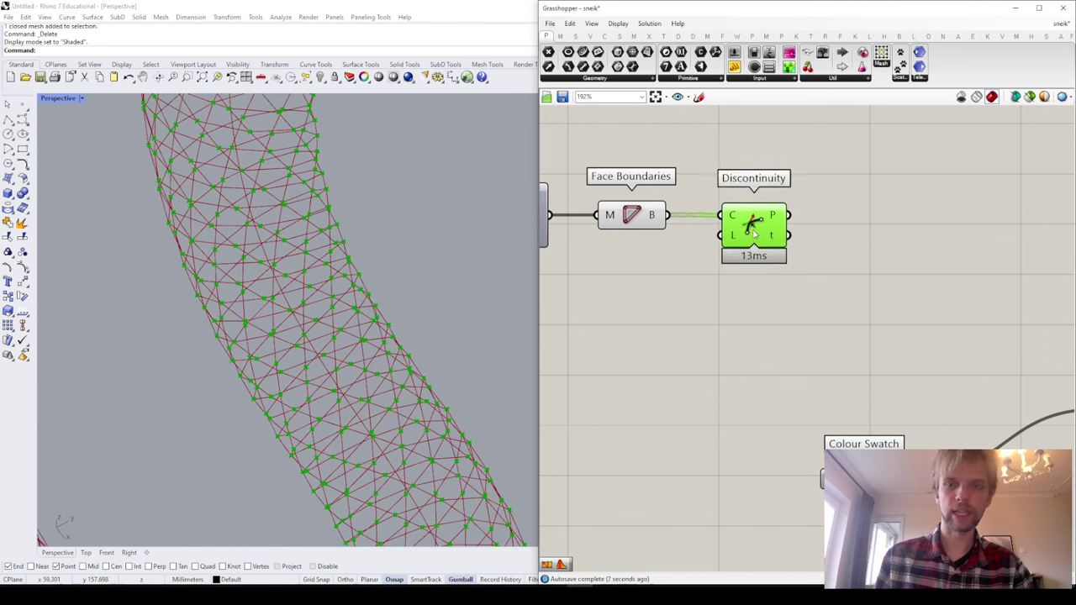
Step: Turn off the preview of the Face Boundaries component
left_click(864, 339)
left_click(632, 218)
middle_click(636, 221)
left_click(671, 189)
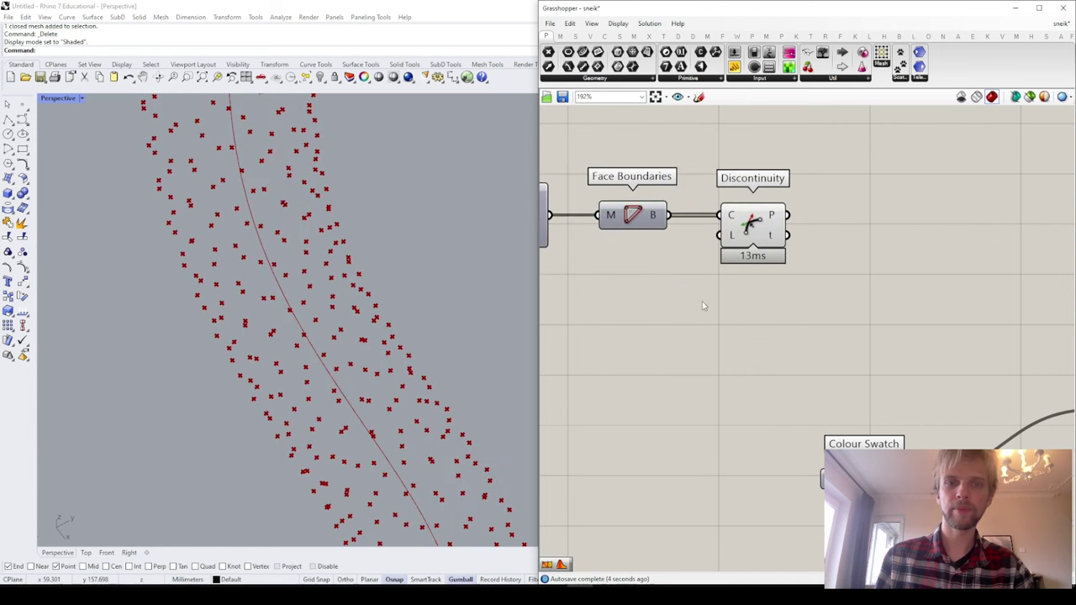
Step: Add a List Item component after Discontinuity and connect the P output to its L input
scroll(721, 353, "up", 3)
scroll(737, 170, "down", 1)
scroll(738, 171, "down", 2)
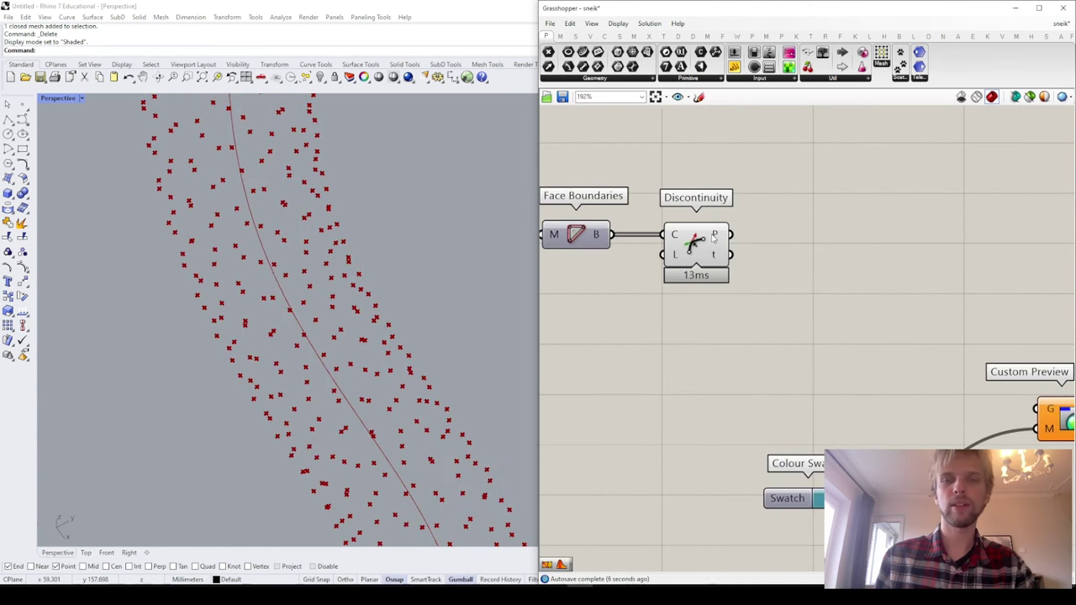
mouse_move(721, 236)
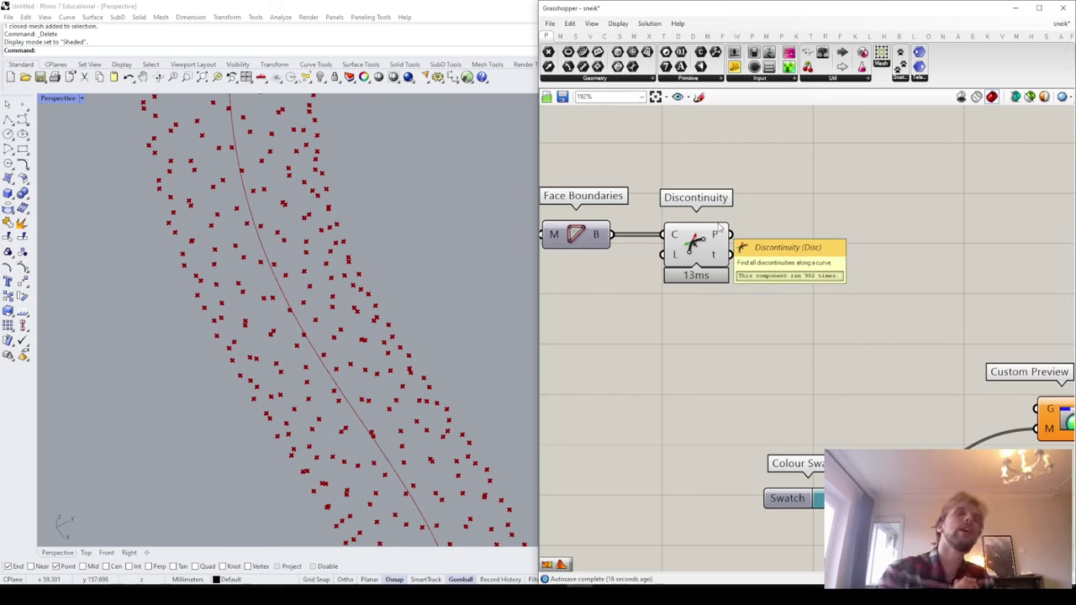
double_click(831, 214)
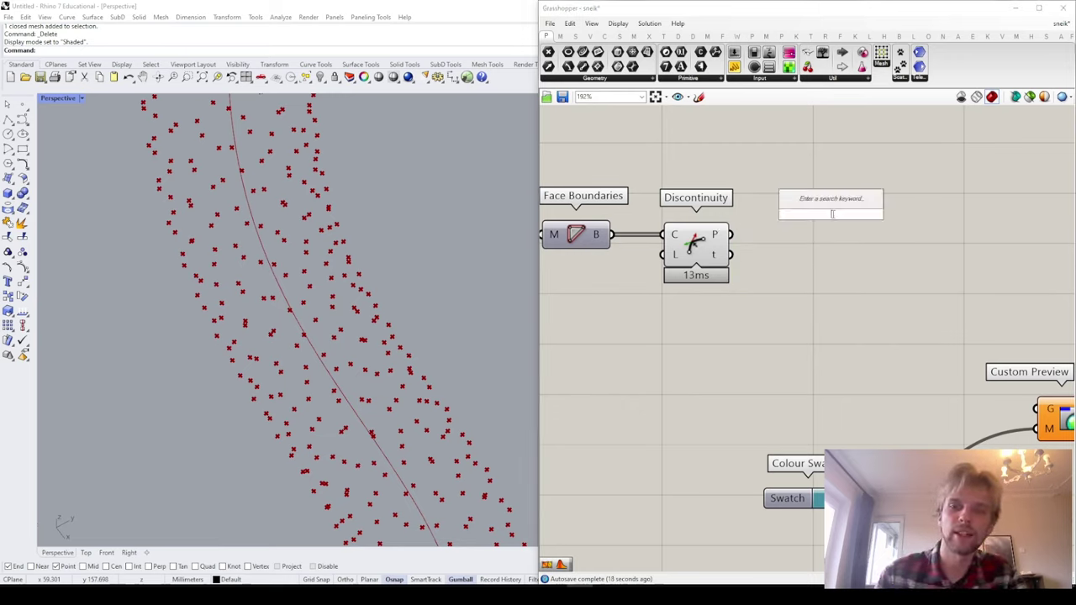
type("list")
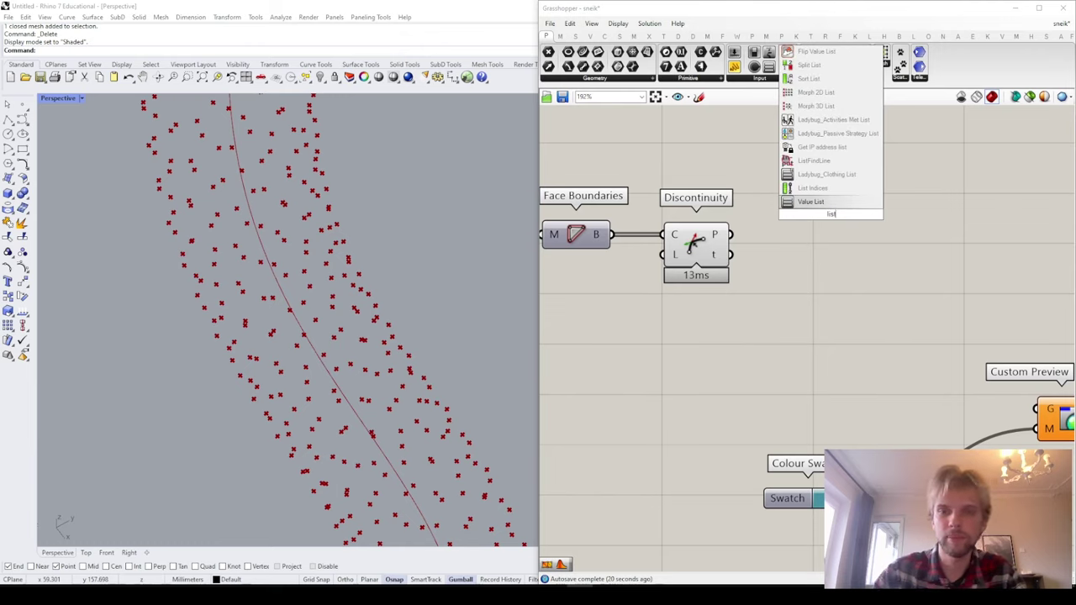
type(" item")
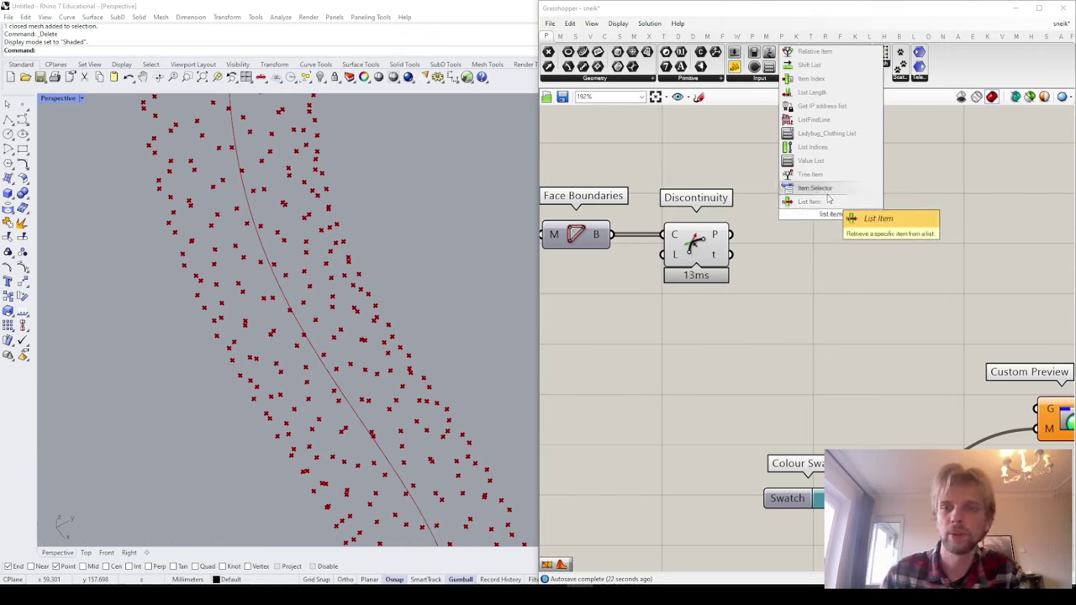
key("Return")
left_click_drag(797, 190, 797, 191)
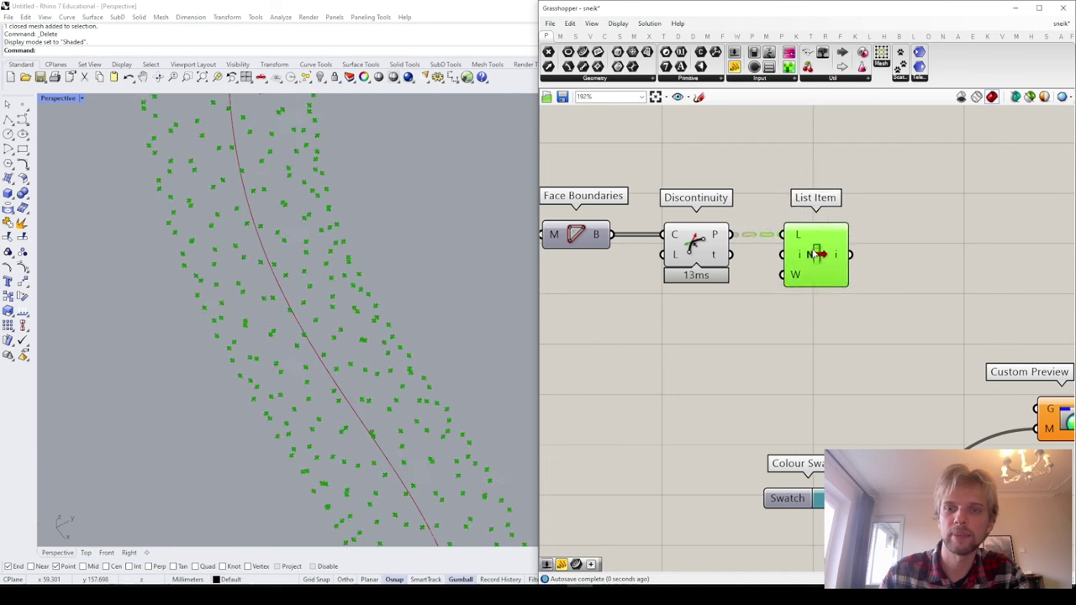
Step: Add the outputs +1, +2 and +3 to the List Item component
scroll(819, 305, "up", 4)
left_click(820, 306)
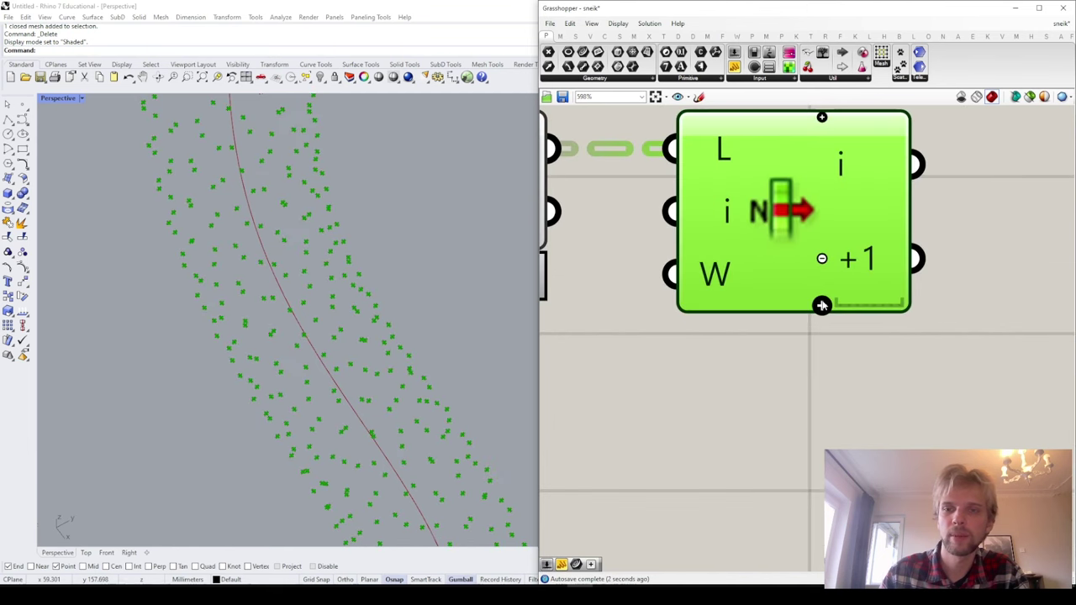
left_click(820, 305)
left_click(822, 305)
scroll(794, 301, "down", 4)
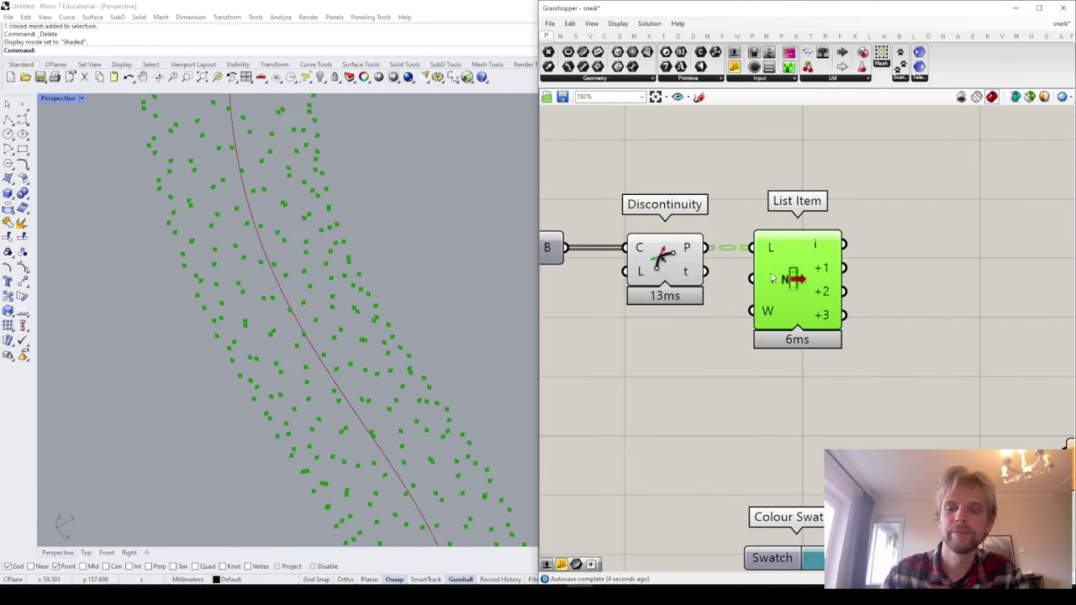
Step: Turn off the preview of the Discontinuity component
scroll(770, 273, "down", 3)
left_click(745, 275)
scroll(704, 261, "up", 2)
left_click(718, 261)
middle_click(717, 261)
left_click(753, 225)
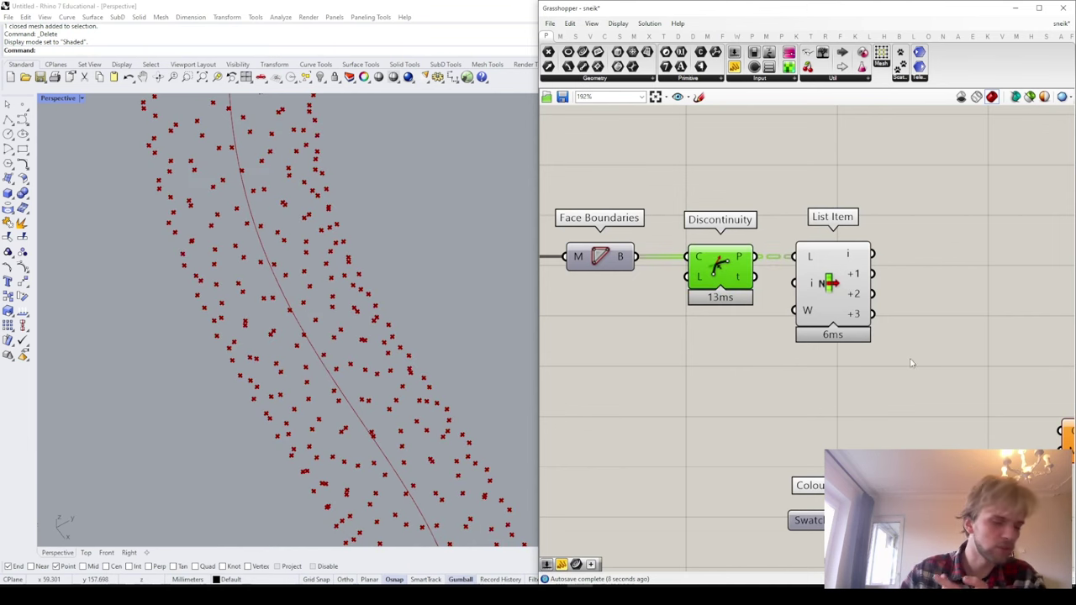
Step: Move the input Curve parameter at the start of the definition up above the Angle slider
right_click_drag(866, 313, 749, 317)
mouse_move(746, 276)
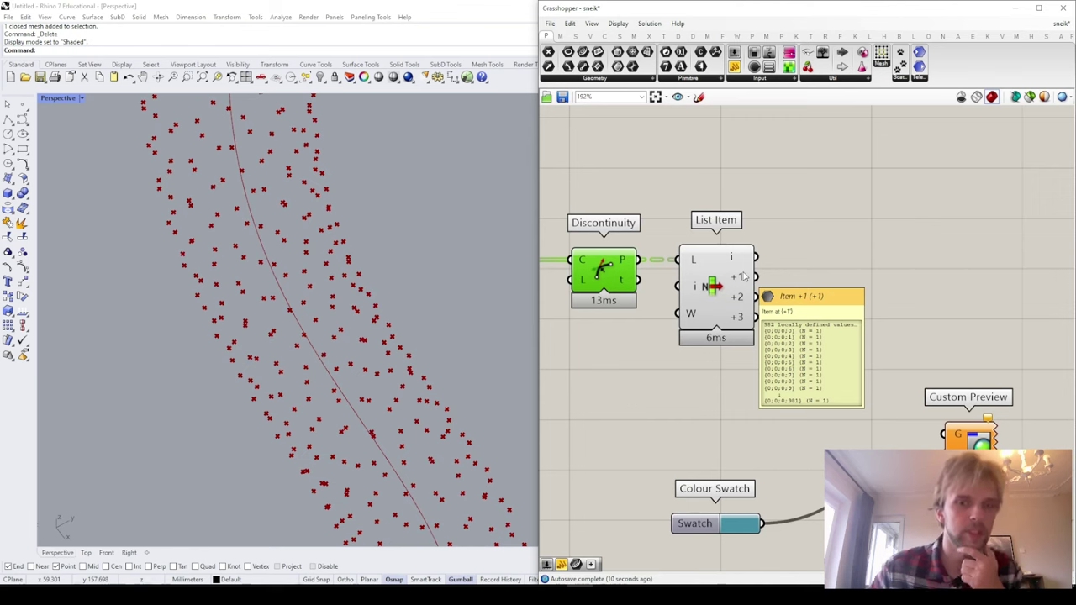
scroll(744, 271, "down", 4)
right_click_drag(660, 231, 863, 284)
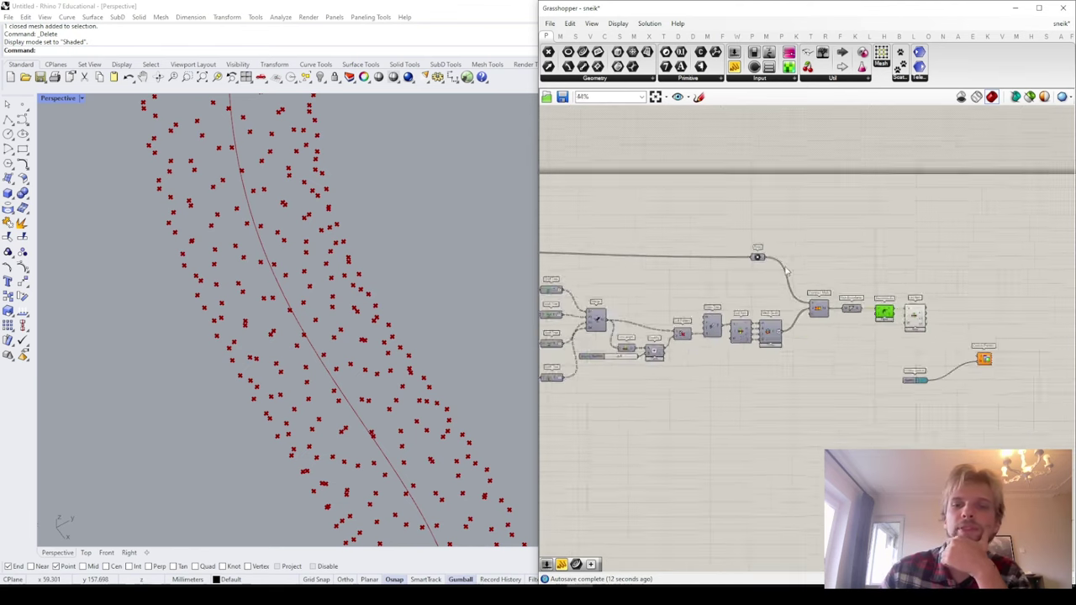
scroll(608, 257, "down", 1)
right_click_drag(609, 262, 817, 281)
scroll(614, 237, "up", 3)
scroll(613, 237, "up", 3)
left_click_drag(606, 256, 589, 160)
right_click_drag(592, 163, 613, 241)
Step: Add a second Curve parameter and connect the input Curve parameter's output to it
double_click(659, 202)
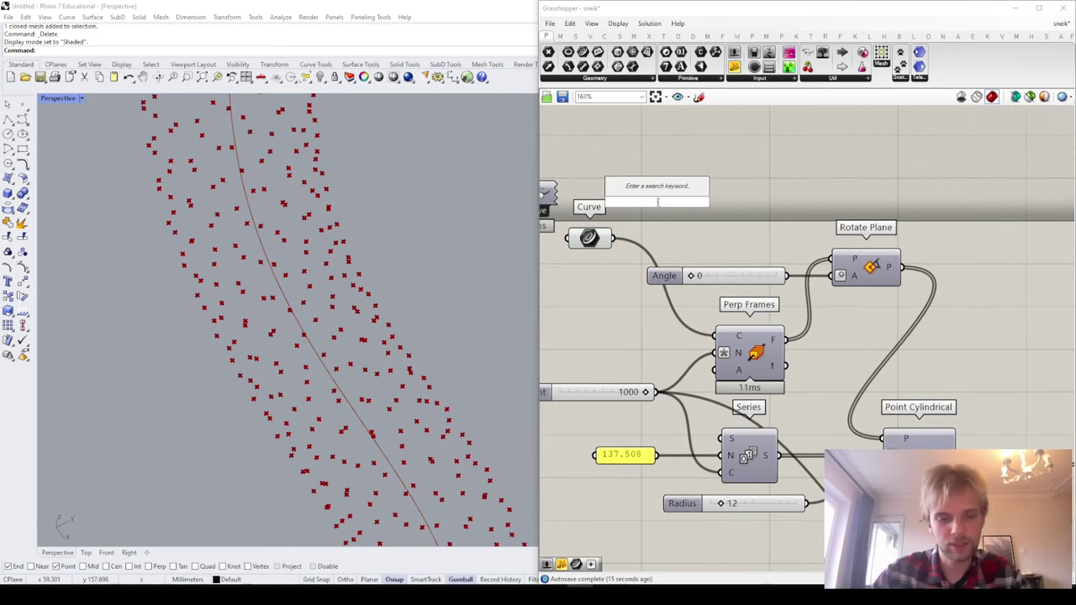
type("curve")
key("Return")
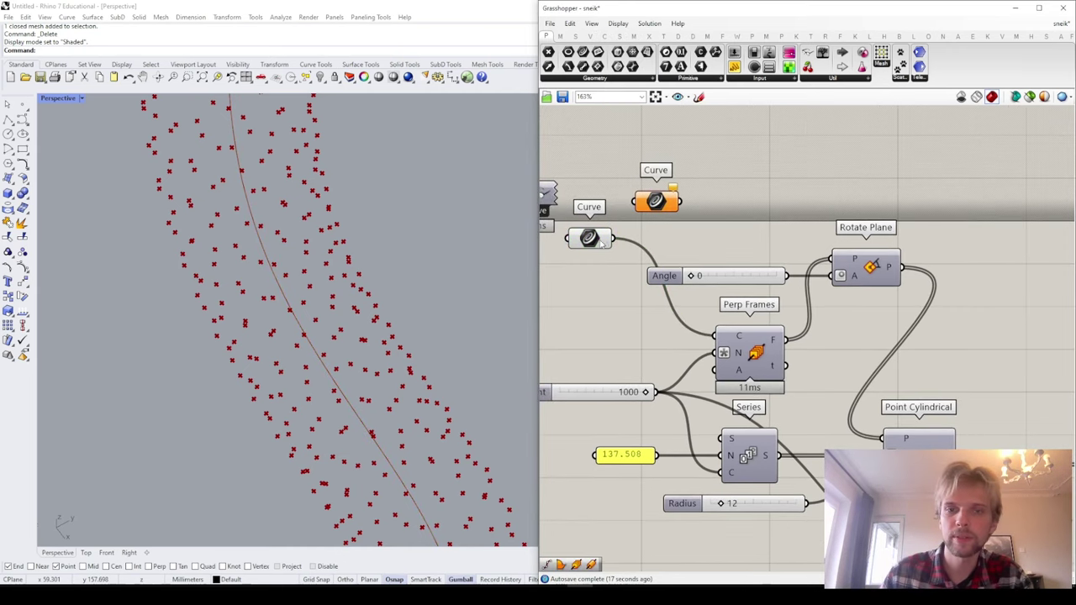
left_click_drag(636, 211, 639, 205)
Step: Move the second Curve parameter along the group's upper edge to above the Construct Mesh component
left_click_drag(655, 203, 808, 232)
scroll(720, 228, "down", 7)
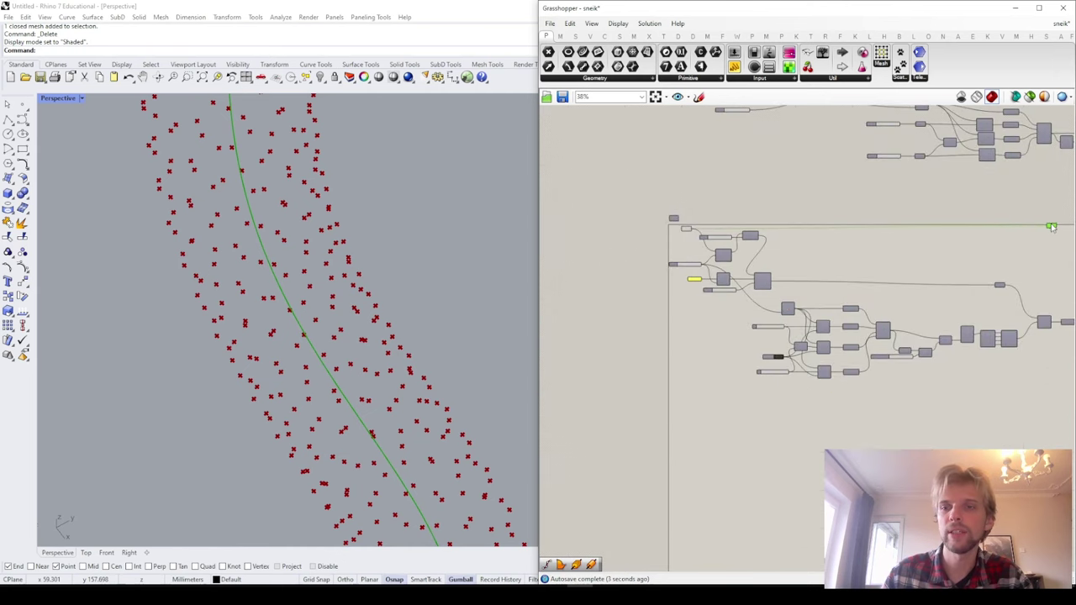
left_click_drag(1052, 227, 1040, 228)
right_click_drag(1037, 228, 975, 251)
Step: Turn off the preview of the original input Curve parameter
scroll(582, 243, "up", 4)
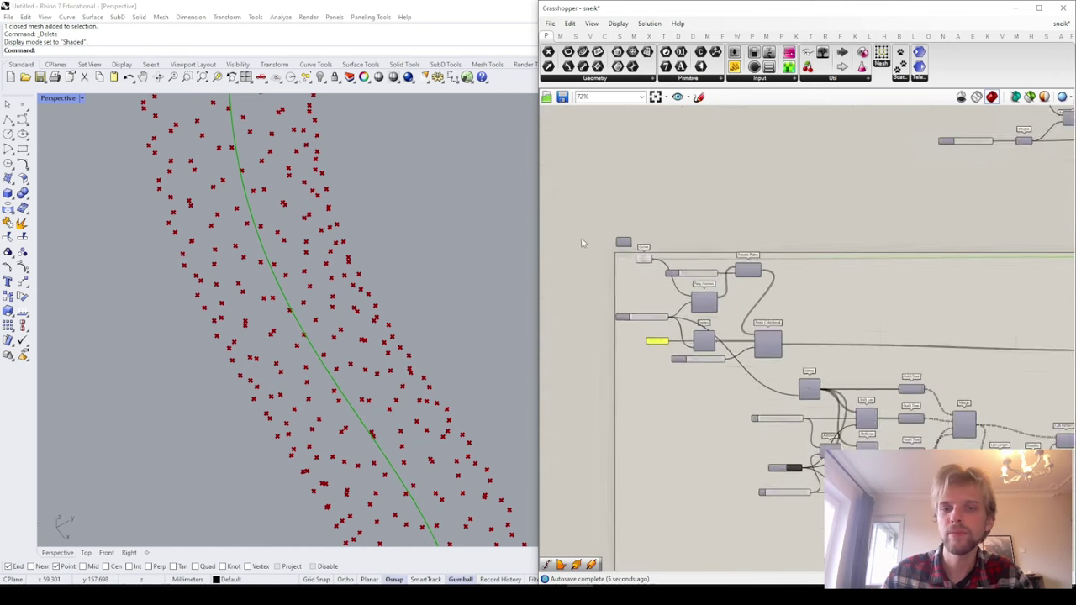
scroll(648, 257, "up", 1)
left_click(649, 259)
middle_click(651, 262)
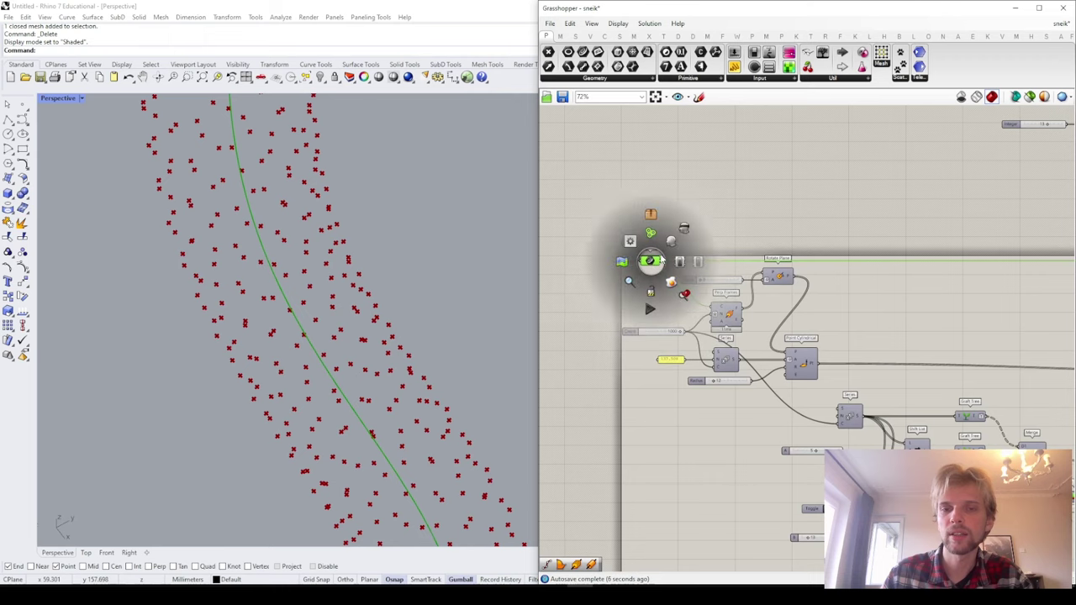
left_click(684, 229)
scroll(733, 194, "down", 5)
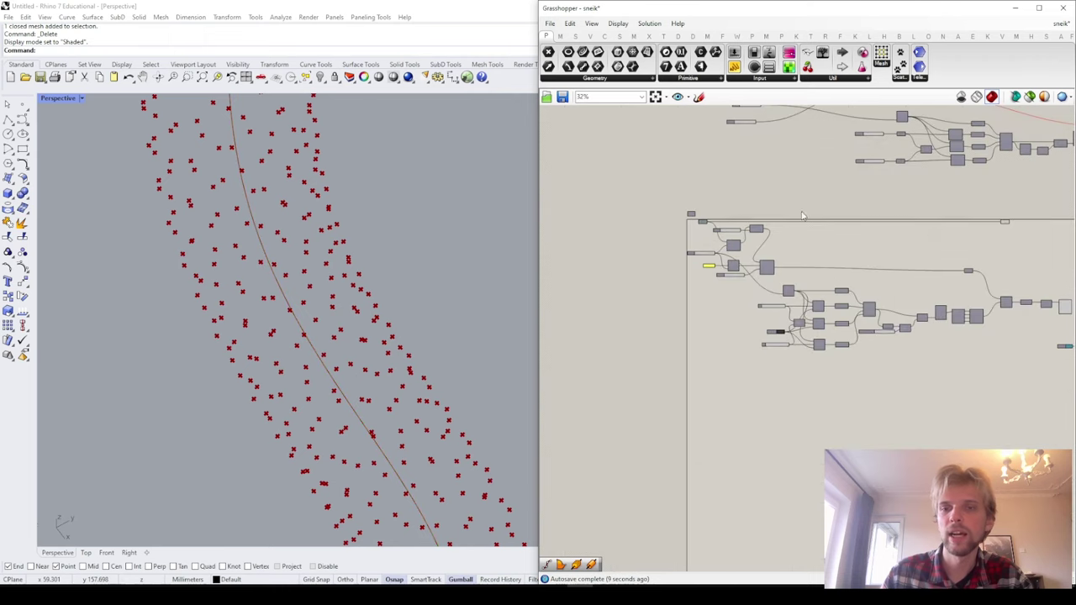
Step: Move the second Curve parameter along to above the List Item component after Discontinuity
right_click_drag(897, 236, 728, 221)
scroll(786, 207, "up", 6)
left_click_drag(734, 203, 896, 276)
scroll(837, 217, "up", 3)
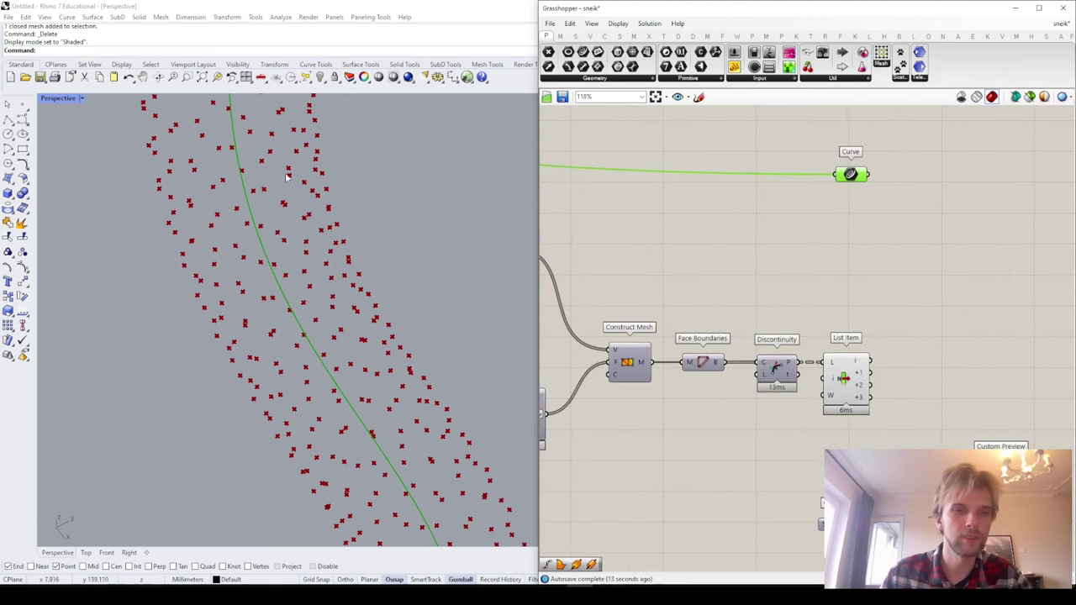
scroll(289, 350, "down", 8)
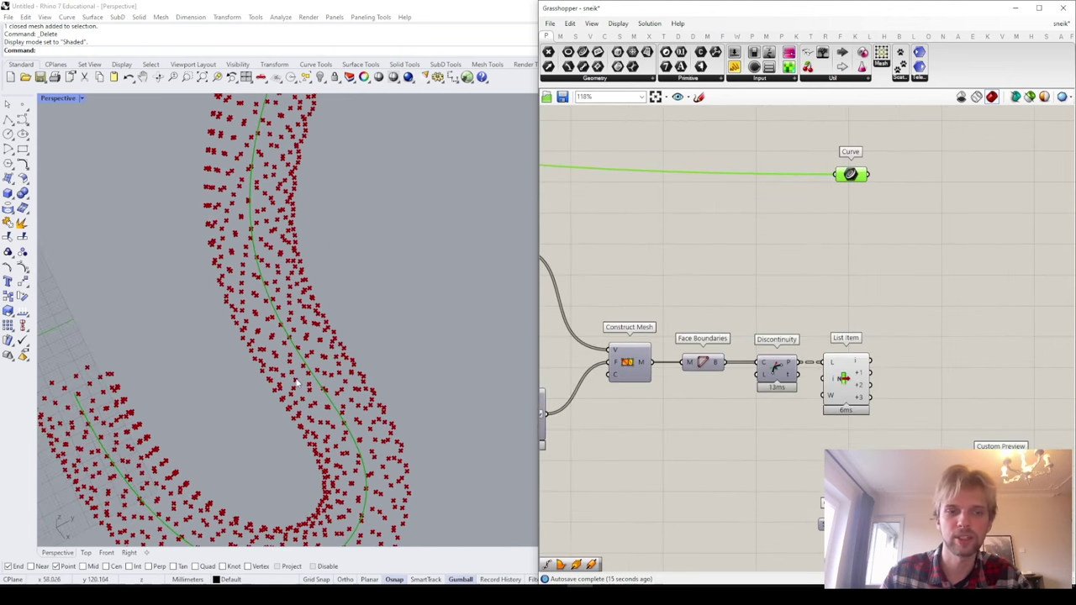
right_click_drag(310, 407, 336, 459)
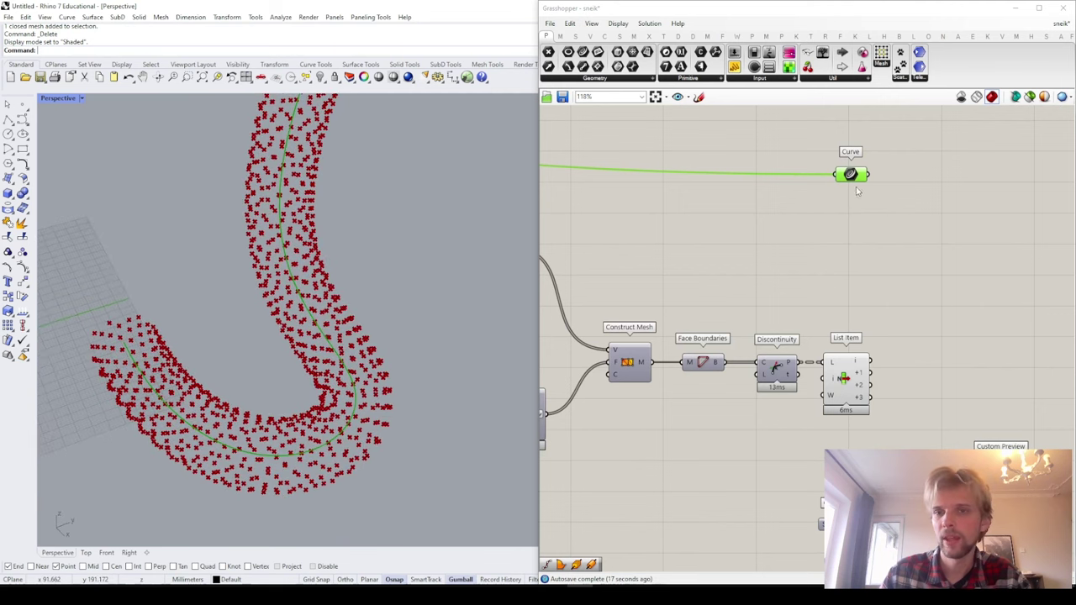
Step: Lower the second Curve parameter, insert a relay on its incoming wire, and place the relay along the group's upper edge
left_click_drag(857, 192, 848, 255)
double_click(764, 238)
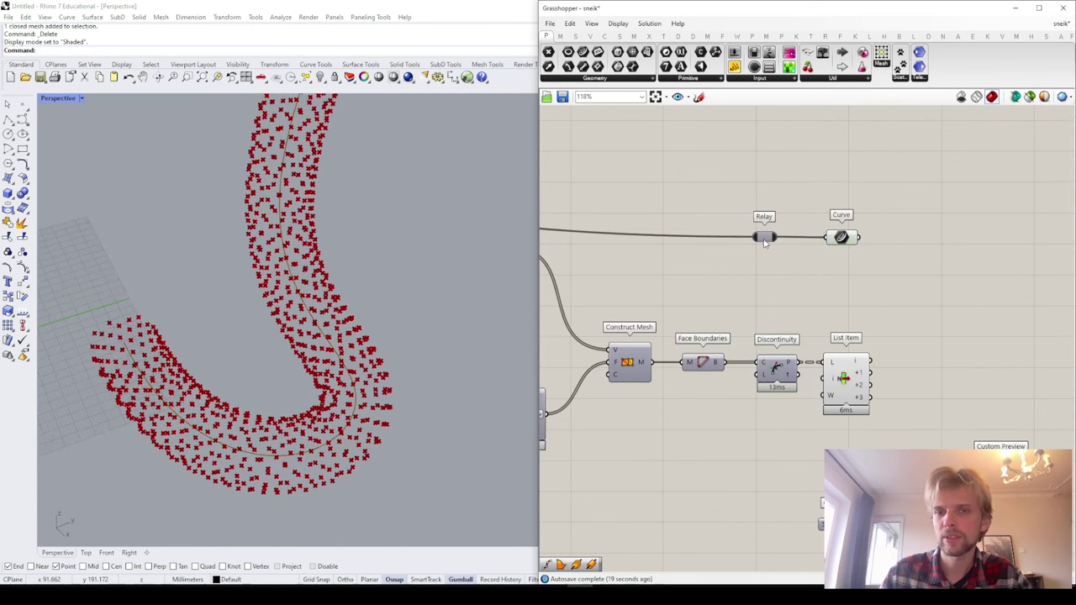
scroll(765, 243, "down", 4)
right_click_drag(766, 245, 951, 394)
left_click_drag(956, 394, 946, 303)
left_click(958, 341)
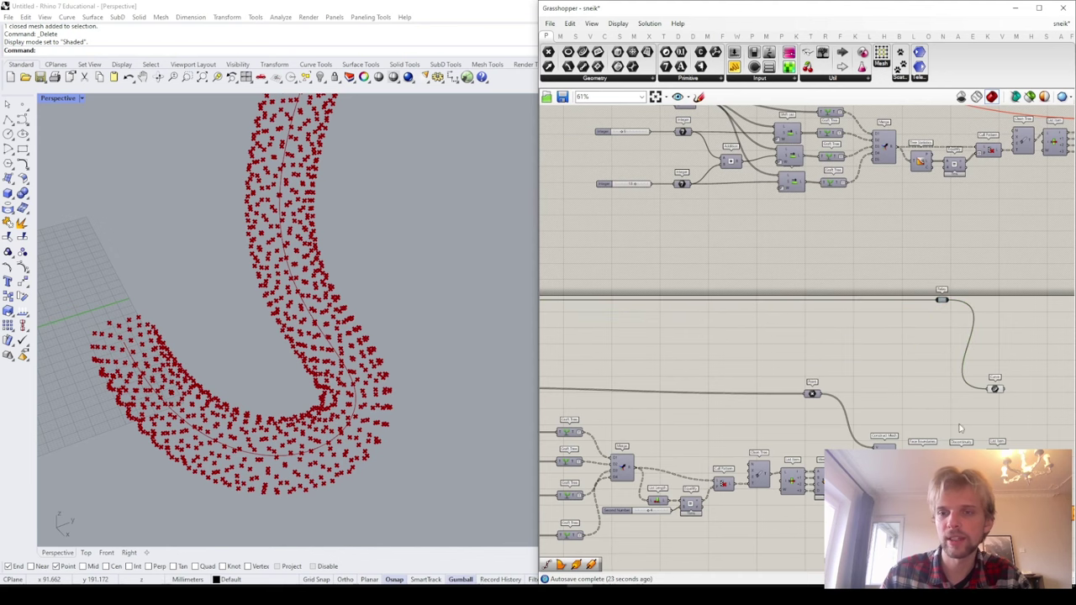
scroll(958, 341, "up", 3)
right_click_drag(1047, 374, 929, 333)
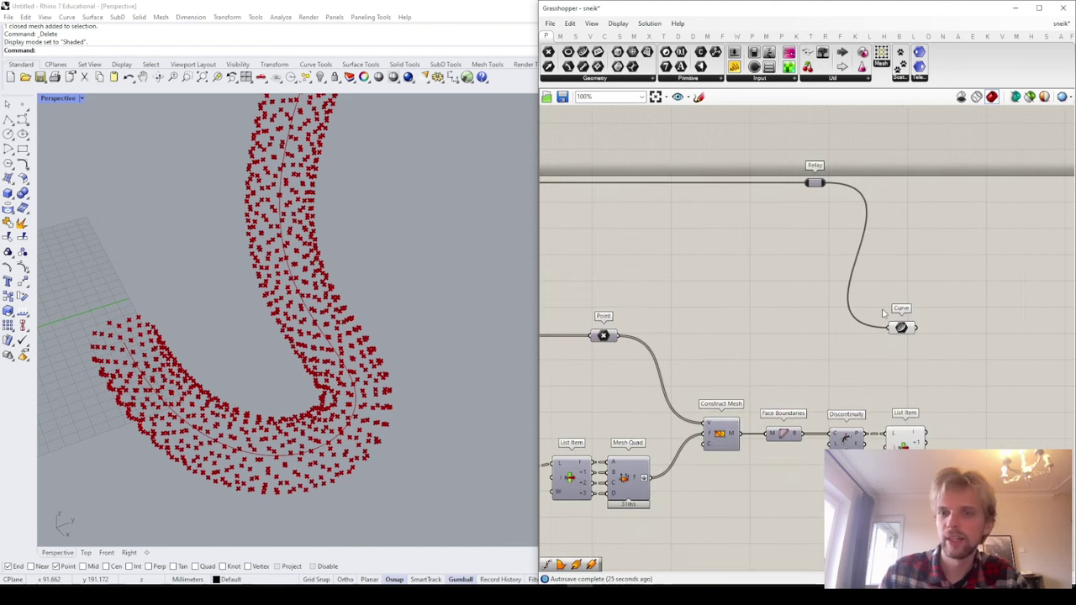
Step: Adjust the second Curve parameter's position so it sits closely above the List Item component
scroll(837, 221, "up", 2)
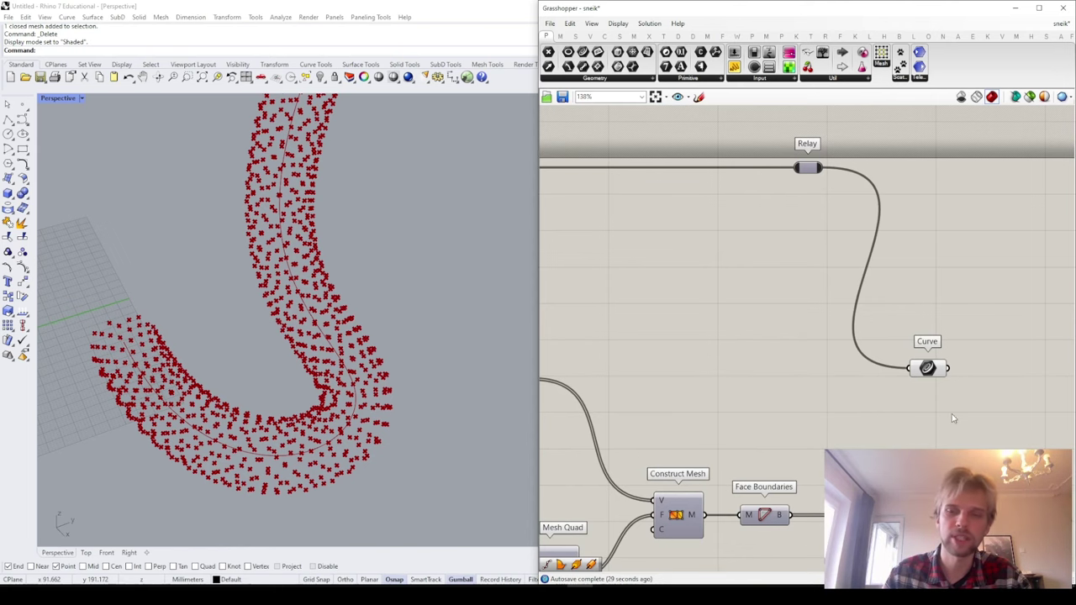
right_click_drag(925, 384, 800, 260)
scroll(799, 261, "up", 2)
left_click_drag(800, 248, 802, 314)
left_click(819, 257)
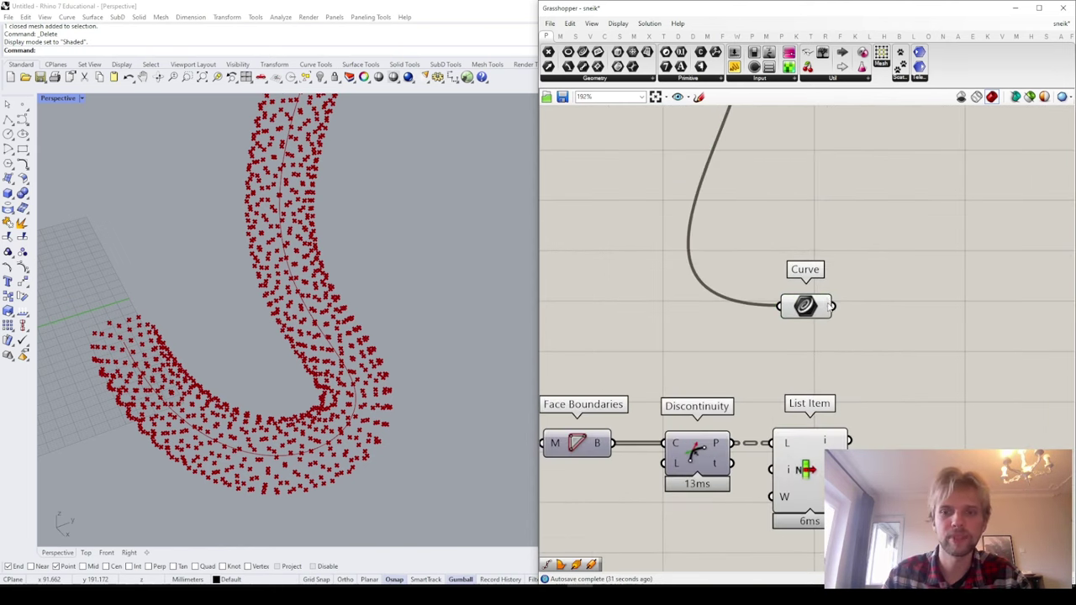
scroll(828, 312, "down", 2)
right_click_drag(827, 322, 783, 298)
left_click_drag(768, 285, 776, 283)
left_click(819, 255)
right_click_drag(800, 309, 741, 257)
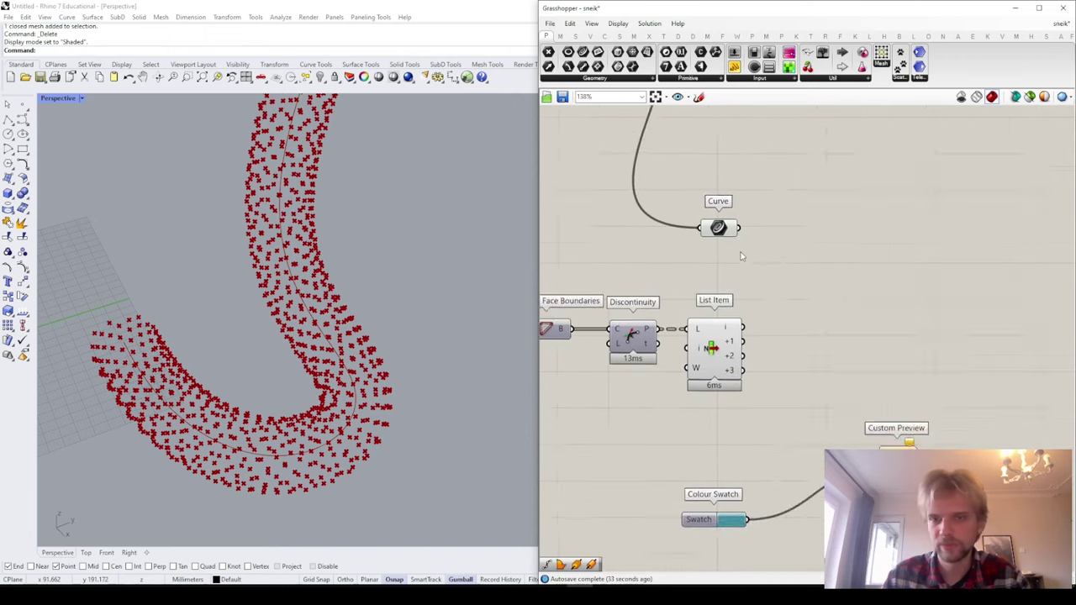
Step: Add a Merge component after the List Item component, leaving space between the two
scroll(741, 256, "up", 3)
double_click(864, 343)
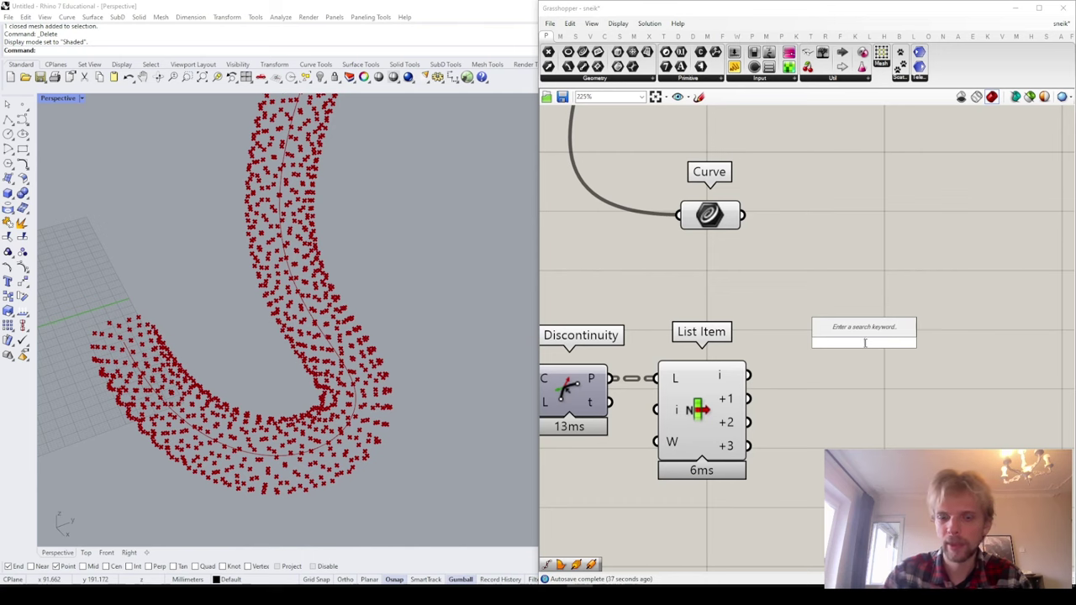
type("merge")
key("Return")
right_click_drag(862, 341, 750, 326)
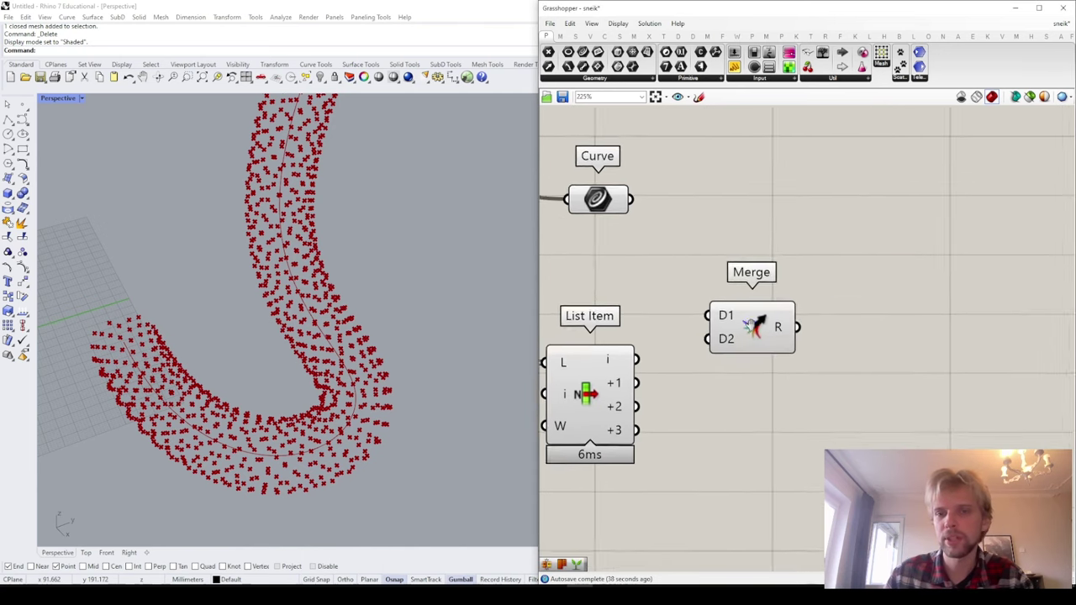
scroll(749, 325, "down", 3)
left_click_drag(748, 325, 803, 325)
Step: Connect List Item outputs i, +1 and +2 to Merge inputs D1, D2 and D3, and move Merge farther from List Item
scroll(607, 316, "up", 2)
left_click_drag(709, 359, 847, 322)
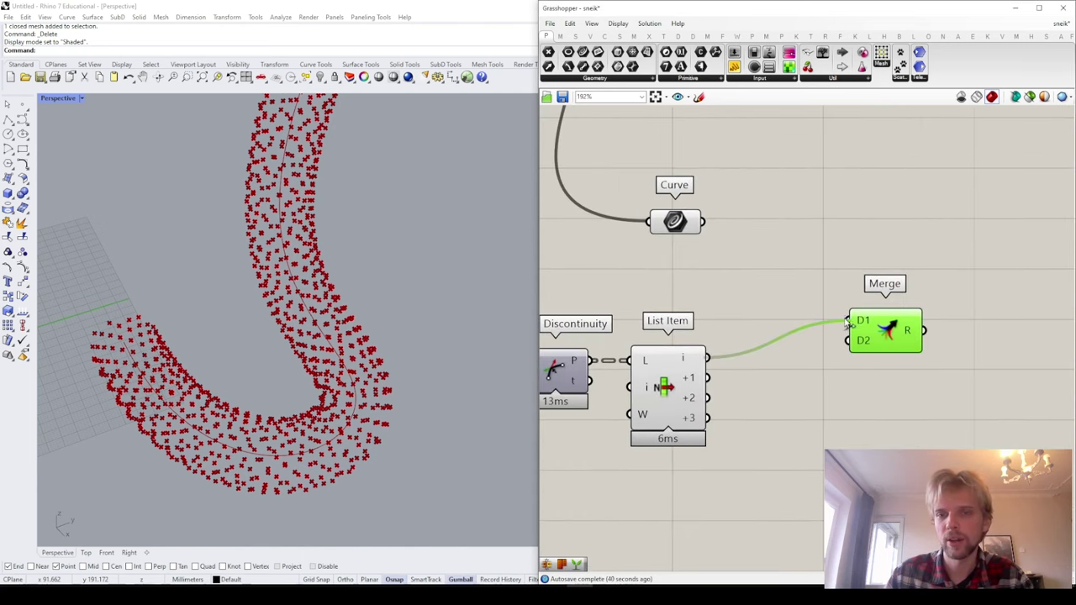
left_click_drag(798, 358, 915, 379)
left_click_drag(711, 406, 954, 417)
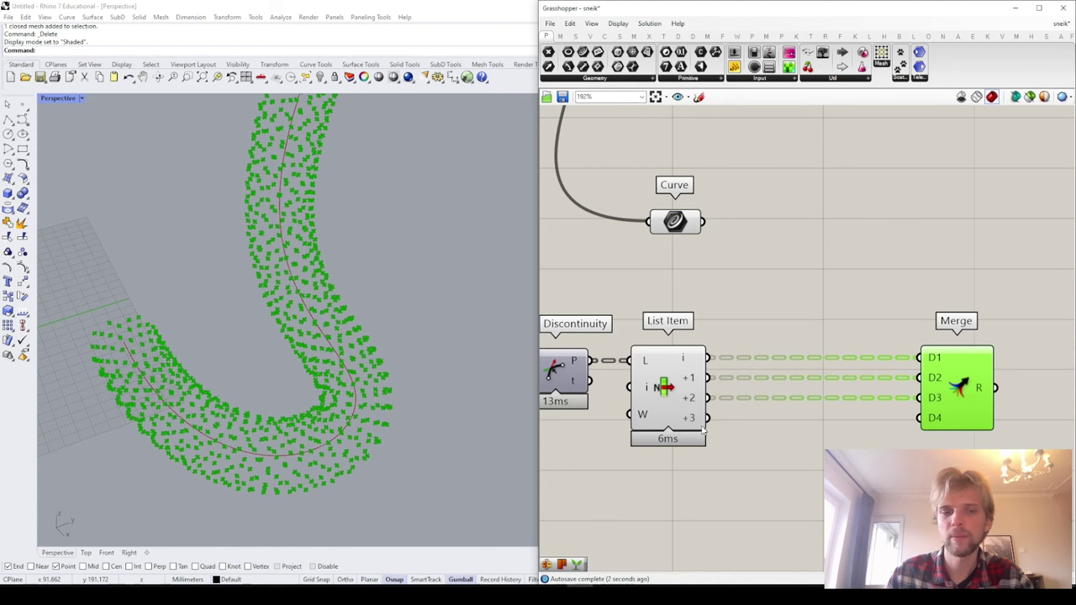
mouse_move(699, 426)
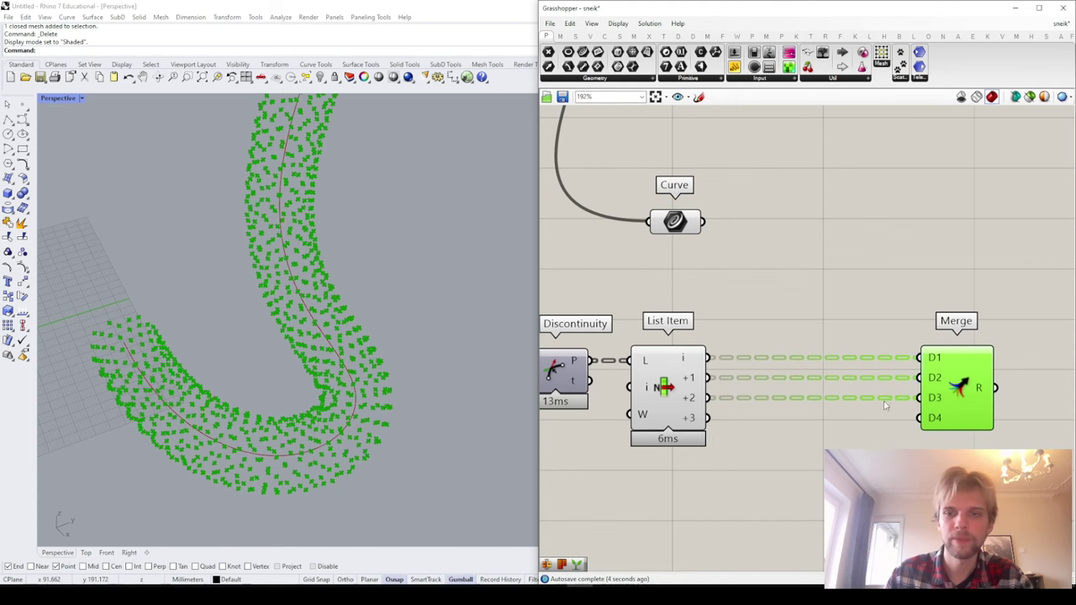
right_click_drag(884, 401, 745, 366)
left_click_drag(809, 357, 974, 357)
Step: Add a Move component before Merge and connect List Item output +3 to its geometry input
double_click(720, 239)
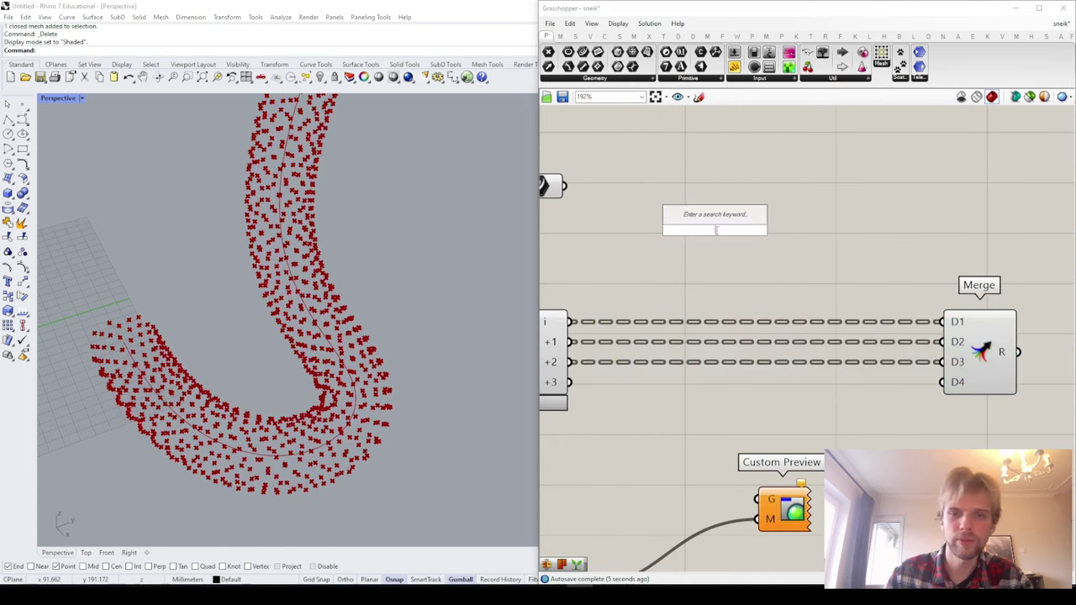
type("move")
key("Return")
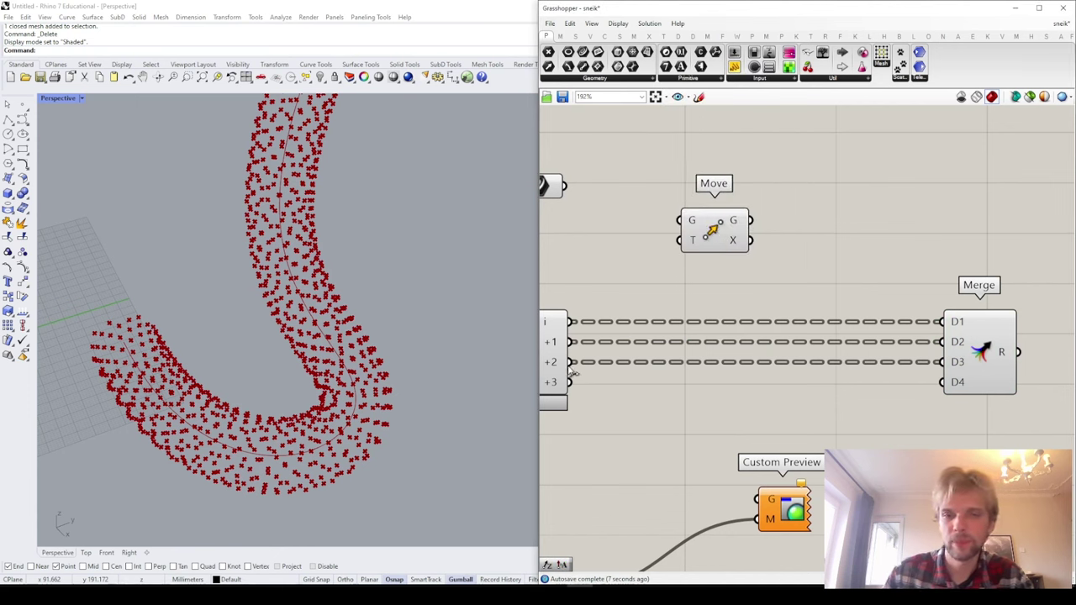
left_click_drag(624, 268, 833, 390)
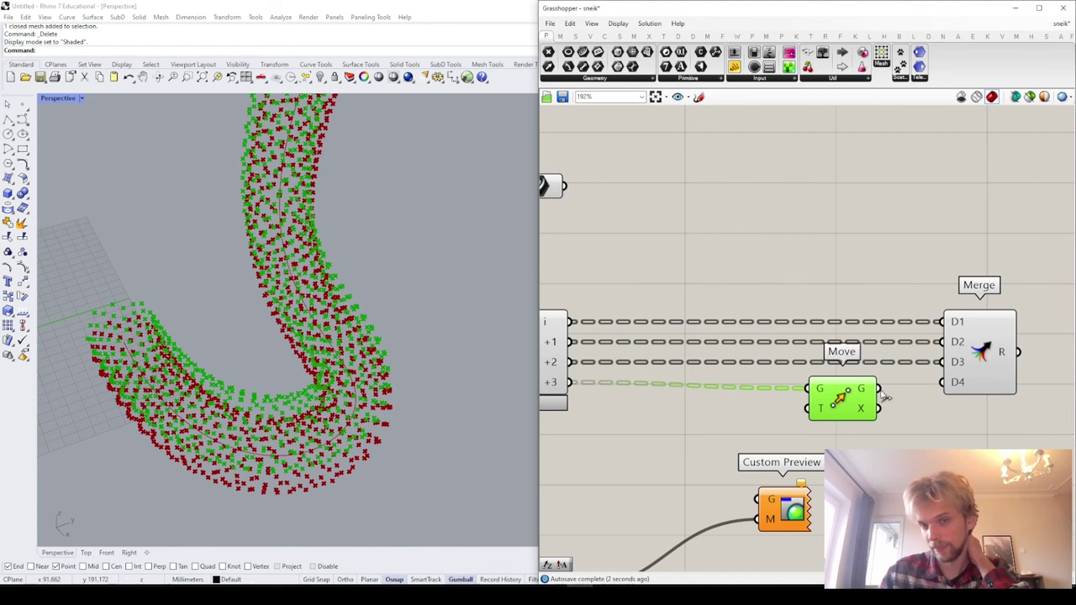
Step: Connect the Move component's geometry output to Merge input D4 and remove the unused D5 input
scroll(954, 389, "up", 5)
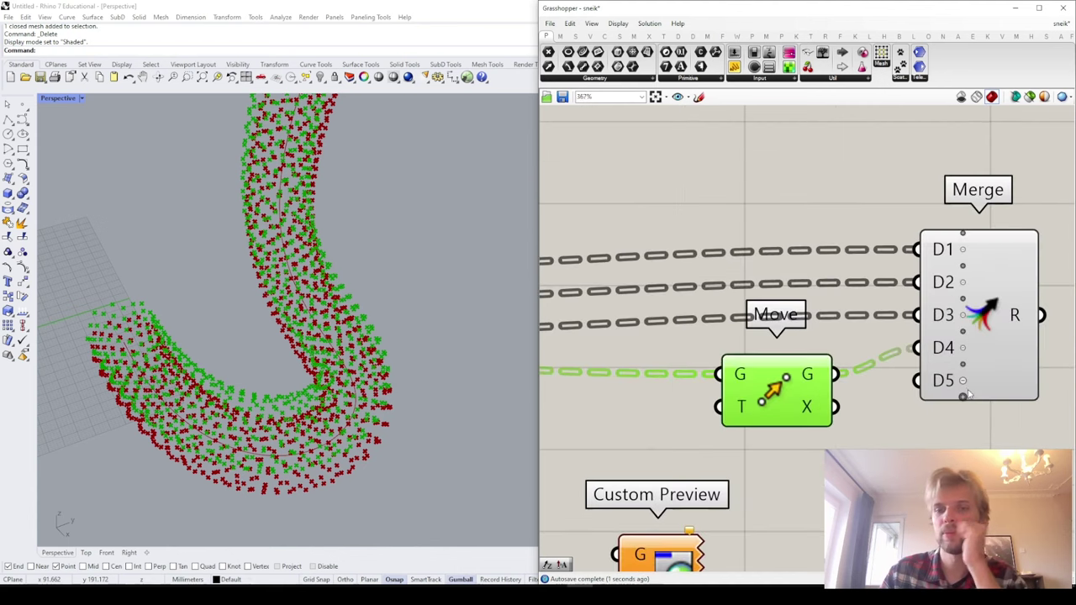
scroll(960, 386, "down", 4)
scroll(801, 358, "down", 3)
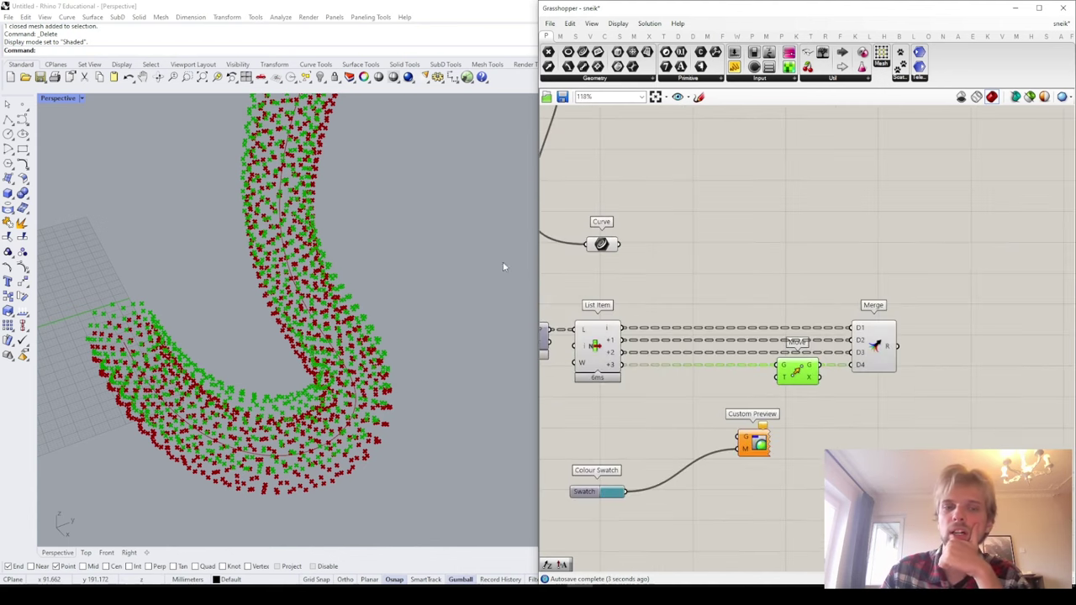
Step: Select the guide curve in Rhino and examine how the original and moved points lie around it
scroll(316, 360, "up", 3)
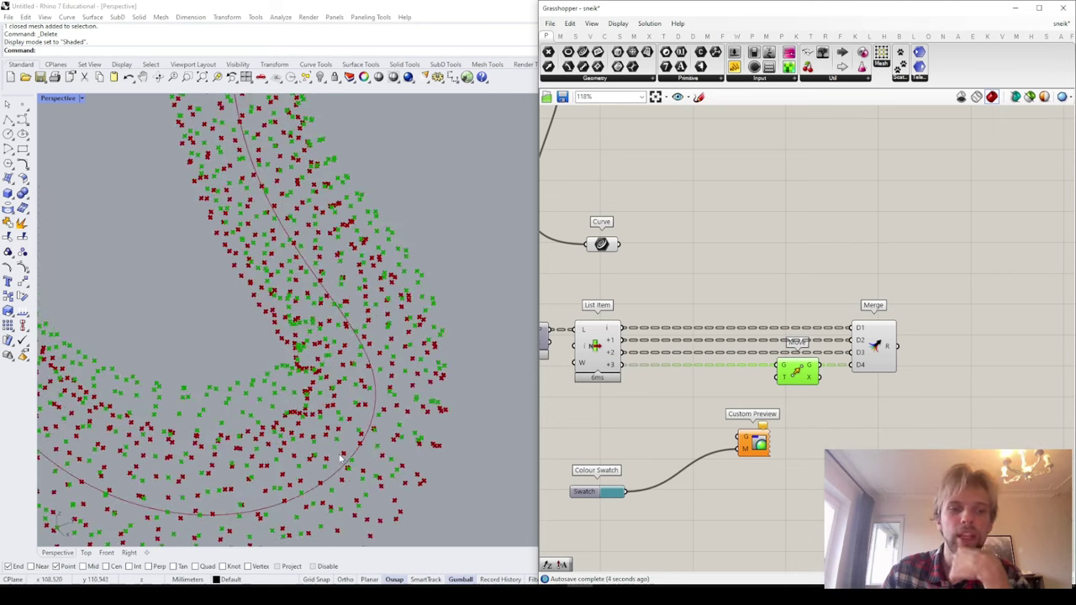
scroll(101, 454, "down", 3)
left_click(85, 470)
right_click_drag(85, 471, 250, 436)
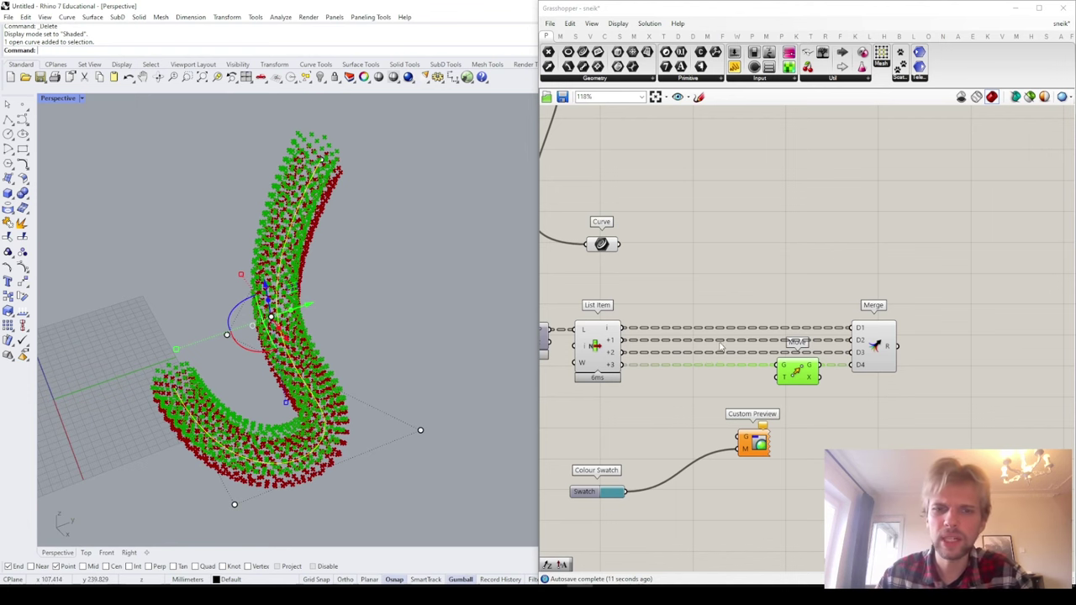
left_click(656, 267)
Step: Add a Curve Closest Point component beside the second Curve parameter
scroll(661, 285, "up", 2)
right_click_drag(662, 290, 788, 281)
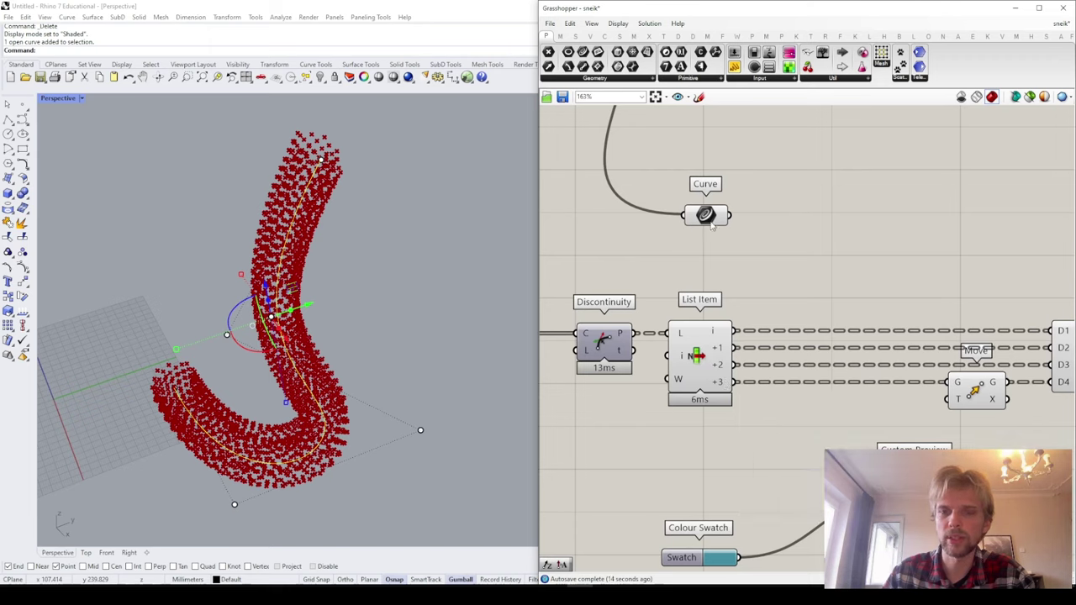
double_click(789, 237)
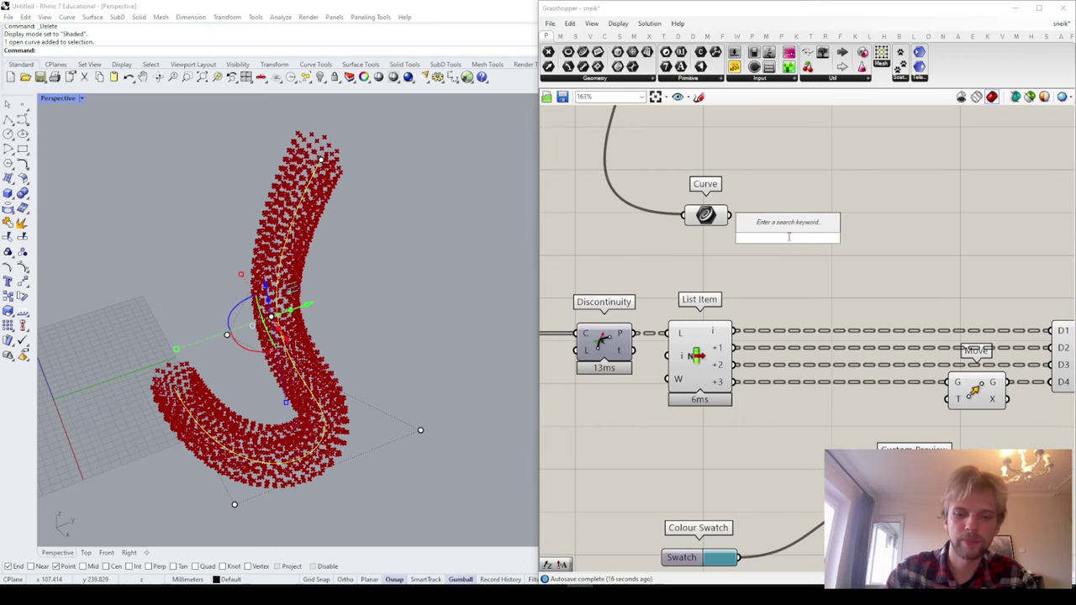
type("close")
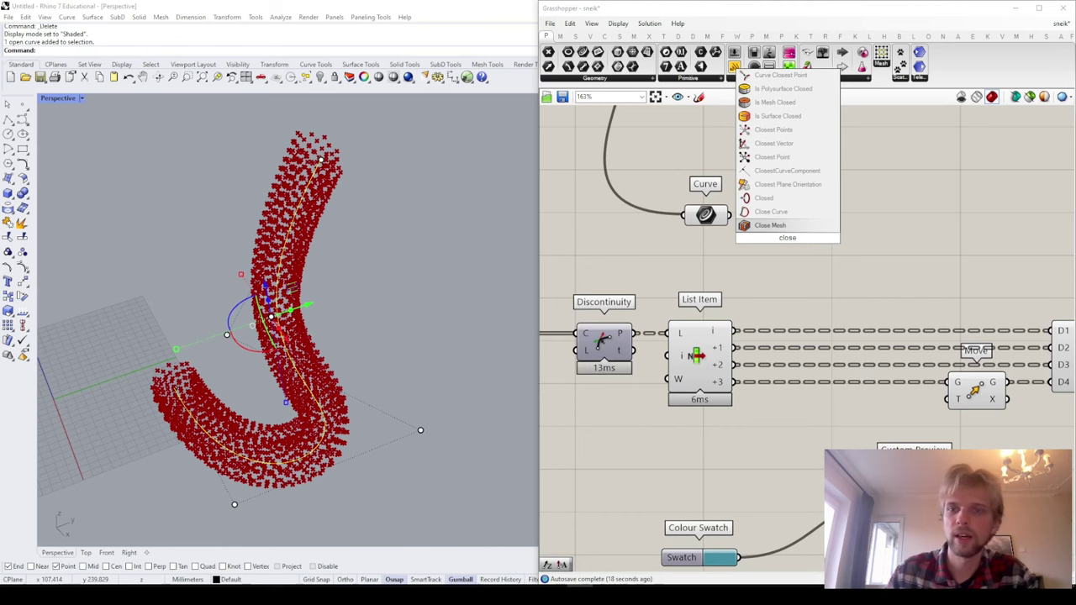
type("cur")
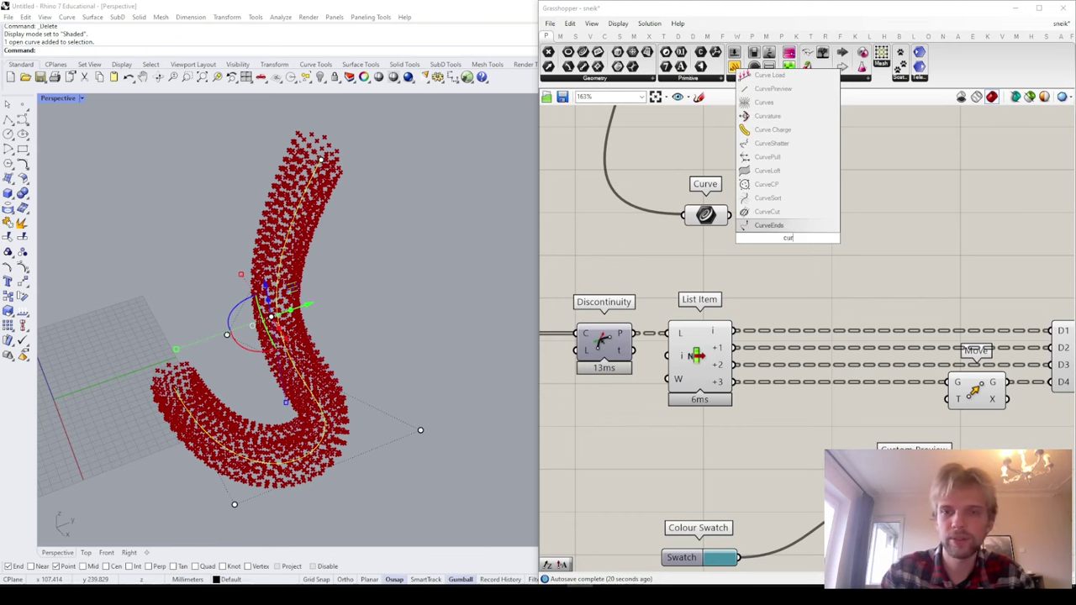
type("ve cp")
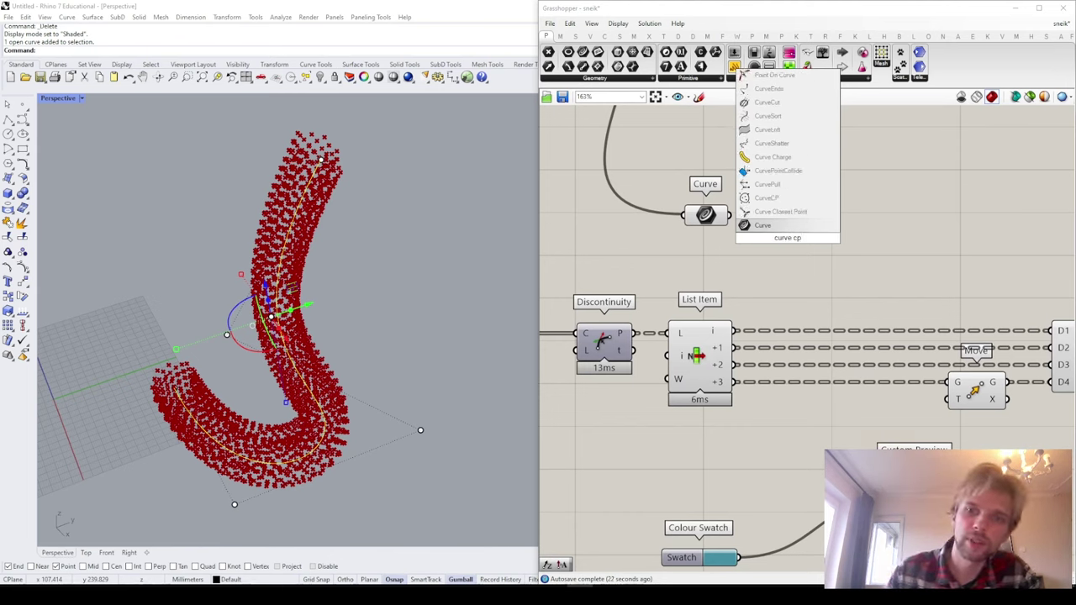
left_click(792, 214)
left_click_drag(781, 252, 800, 261)
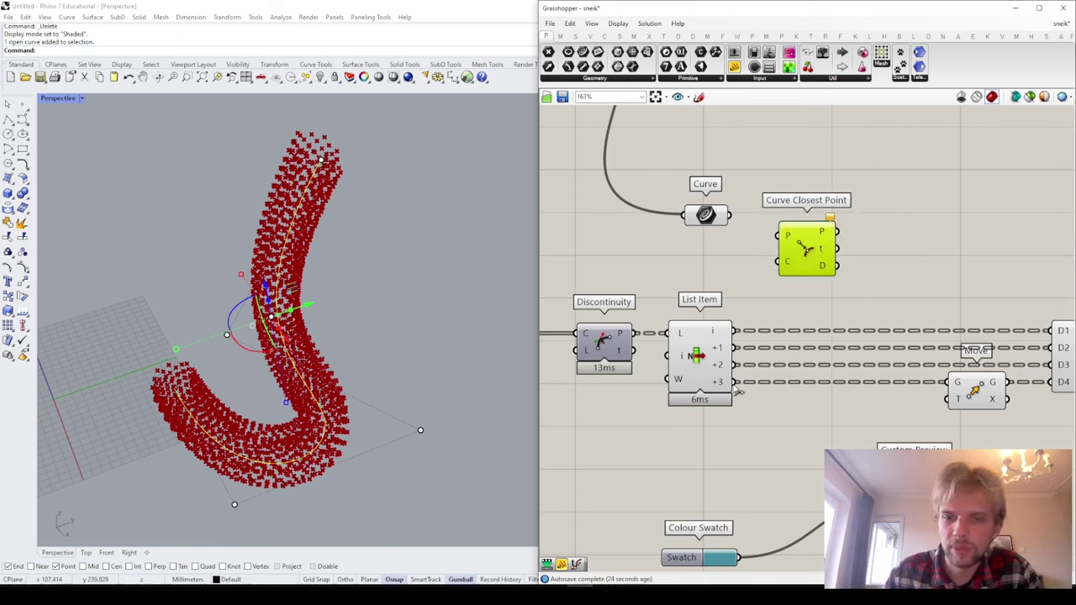
Step: Connect List Item output +3 and the Curve parameter to Curve Closest Point's P and C inputs, and place the component below the wires
left_click_drag(736, 385, 814, 249)
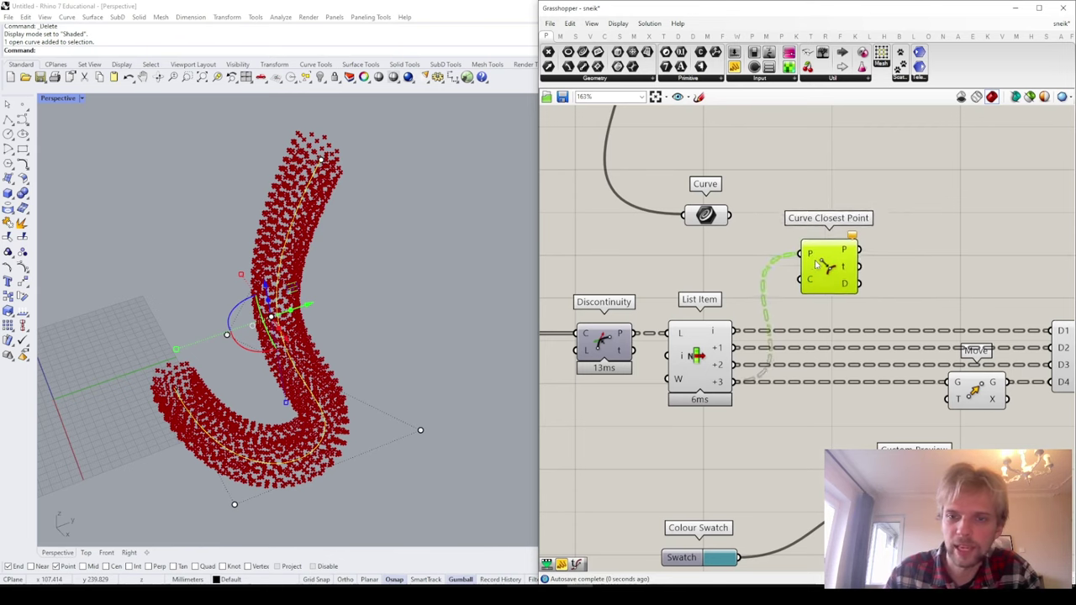
left_click_drag(732, 223, 803, 271)
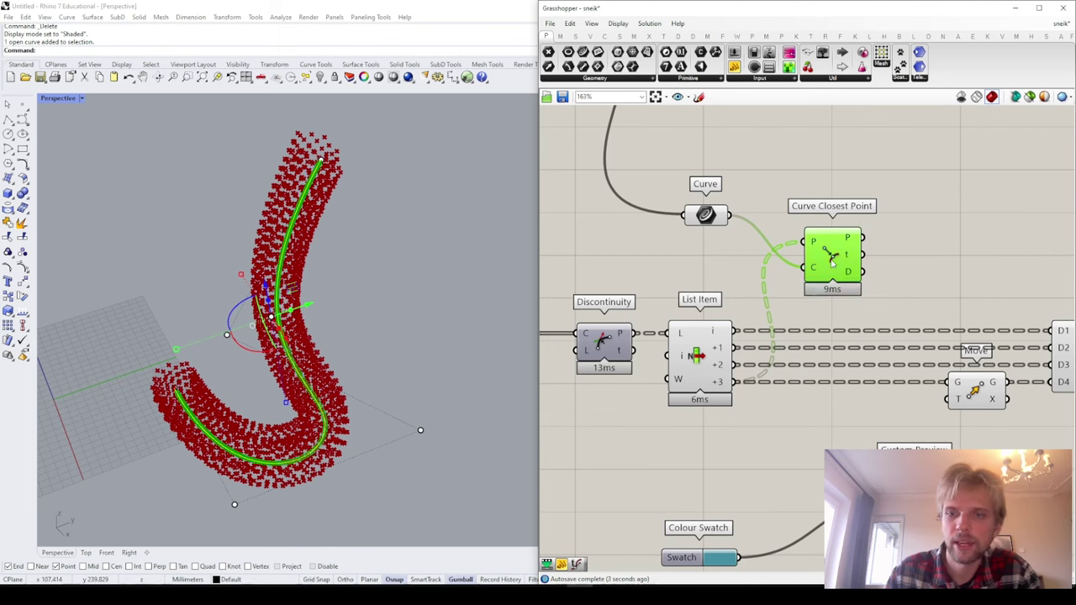
left_click_drag(831, 269, 824, 431)
left_click(942, 461)
Step: Move the Custom Preview and Colour Swatch components farther down to free space below Curve Closest Point
right_click_drag(946, 462, 919, 369)
scroll(883, 364, "down", 1)
left_click_drag(881, 387, 817, 534)
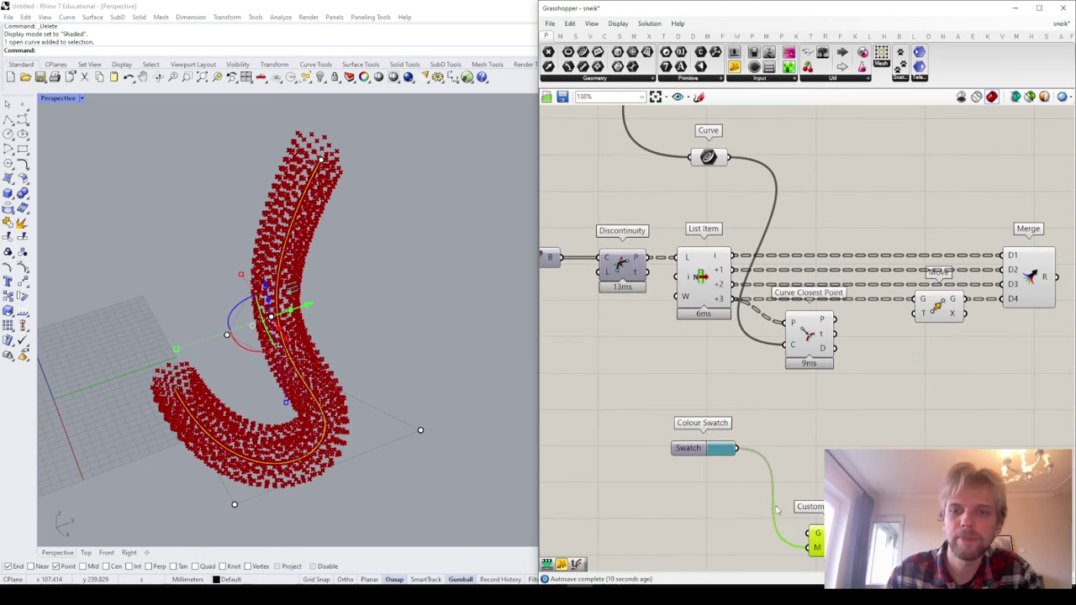
left_click_drag(698, 449, 707, 500)
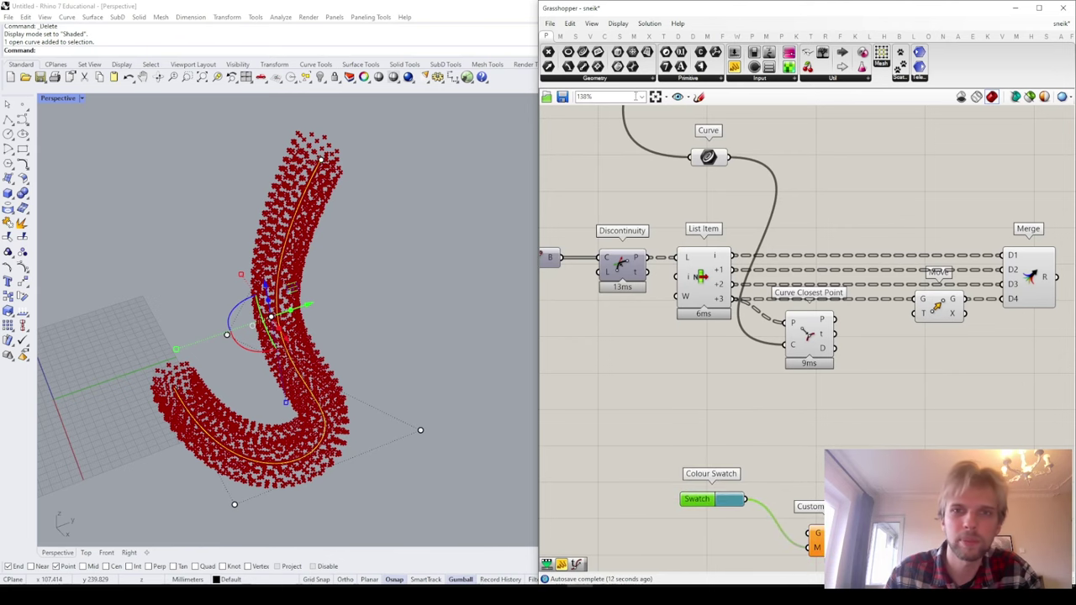
Step: Shift the Curve Closest Point component slightly away from List Item
right_click_drag(776, 241, 776, 230)
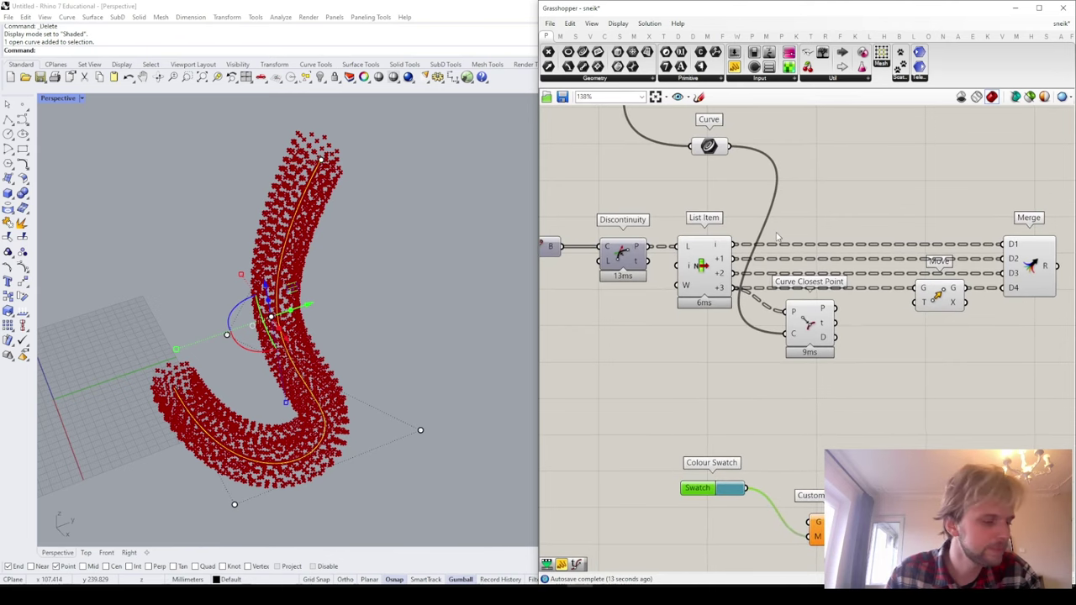
left_click_drag(824, 336, 827, 336)
left_click(883, 366)
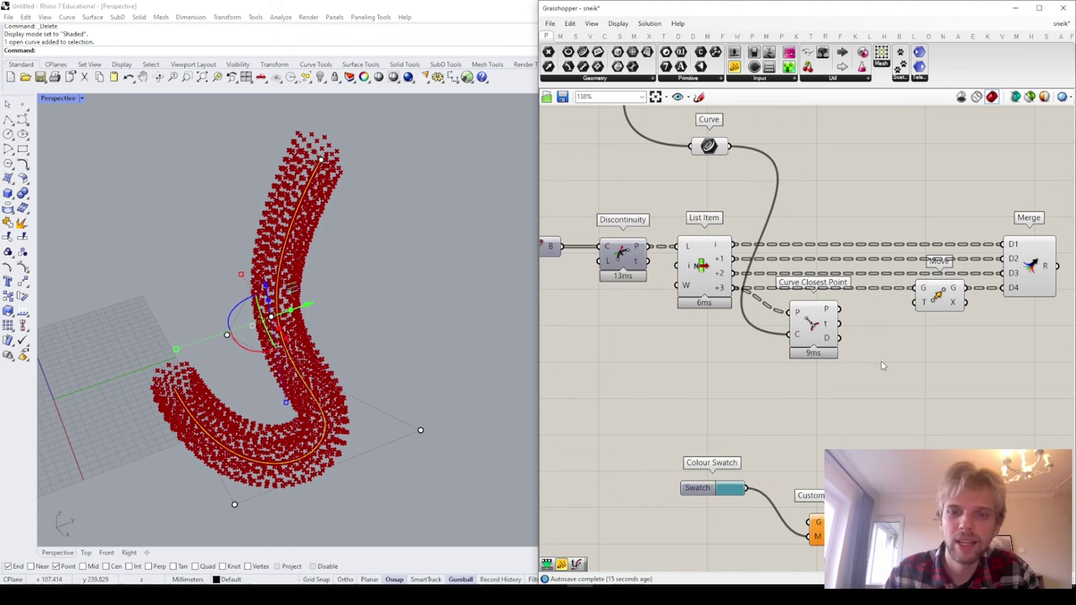
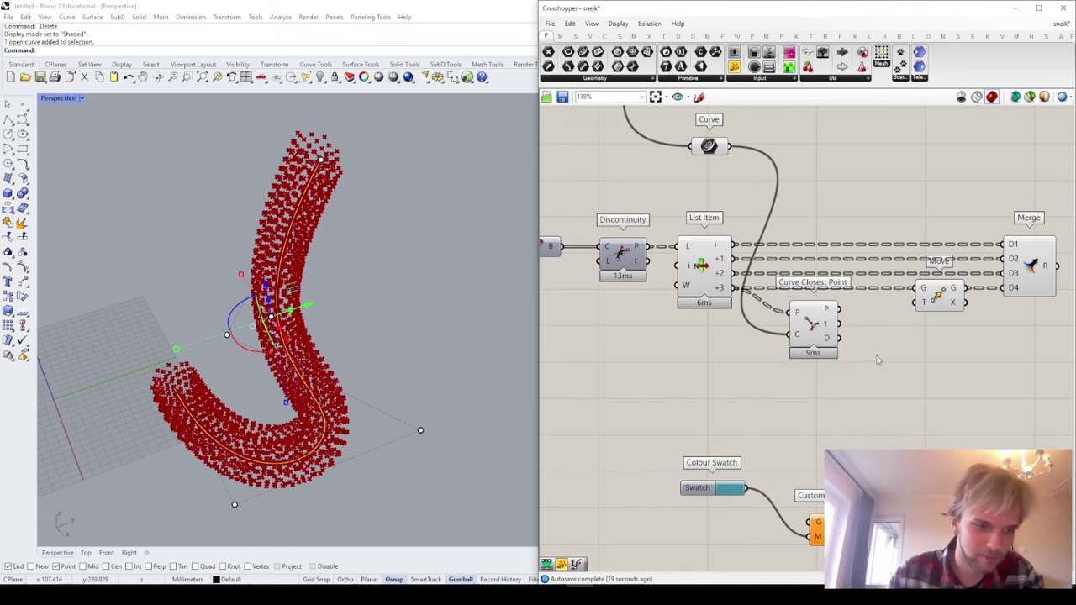
key("alt+Tab")
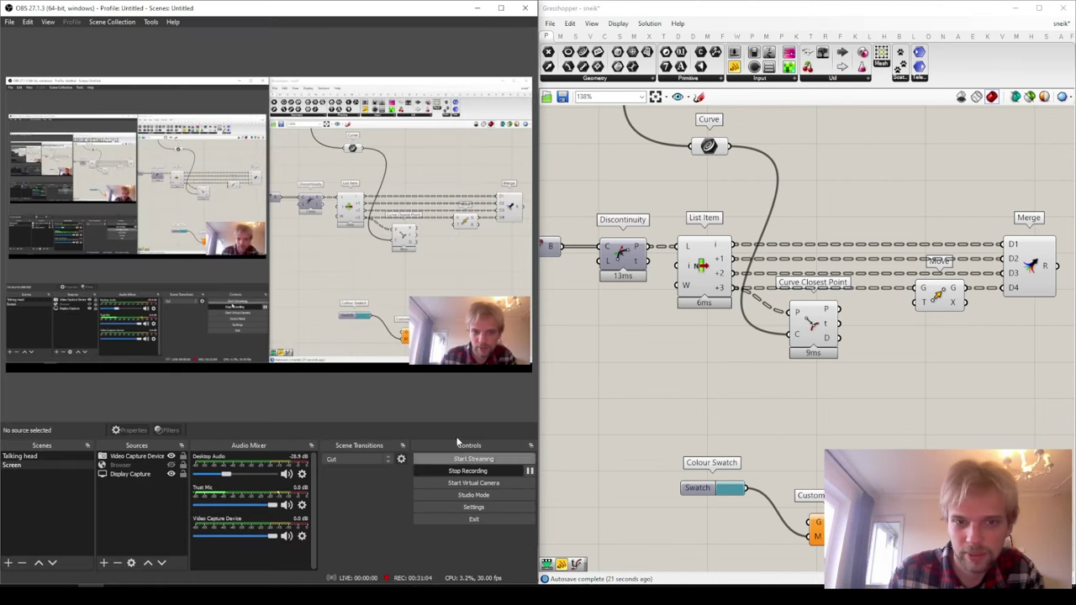
Step: Shrink the Video Capture Device overlay in the OBS preview toward its lower corner, and minimise the OBS window
left_click(412, 307)
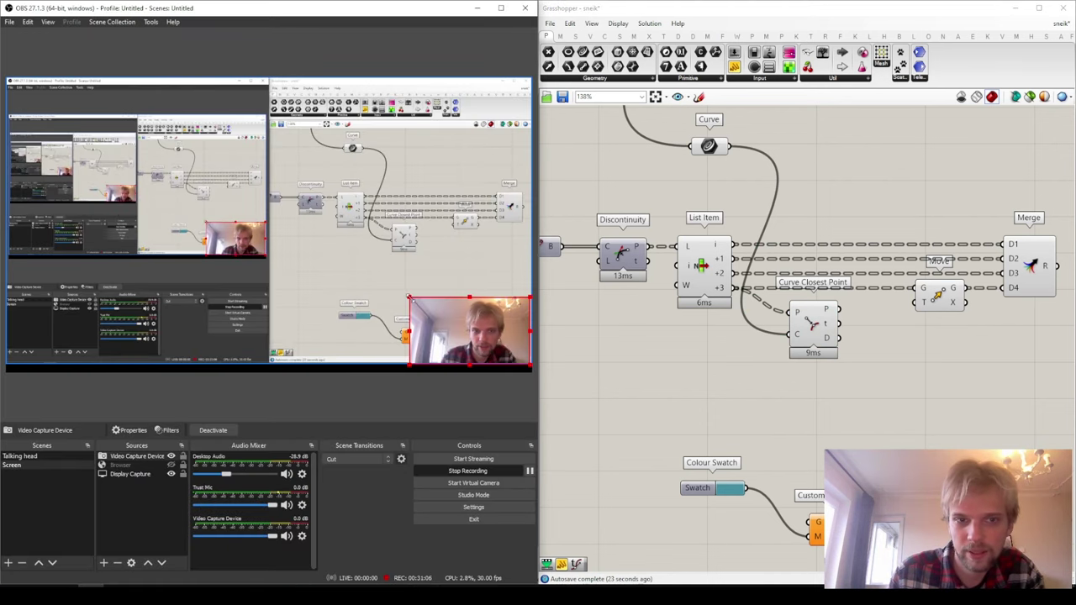
left_click_drag(410, 299, 434, 311)
left_click(798, 438)
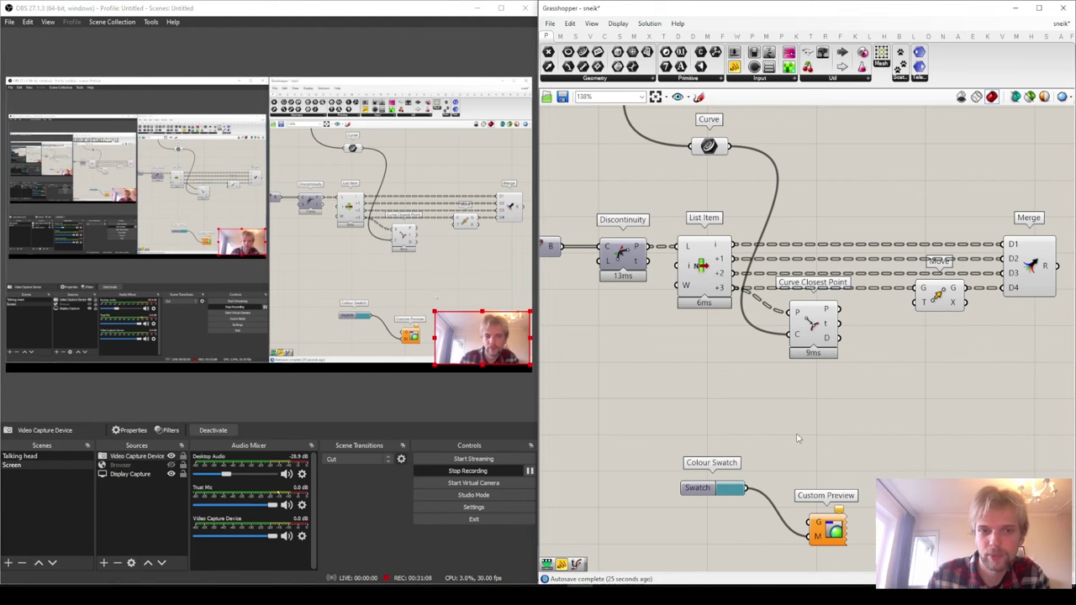
left_click(450, 27)
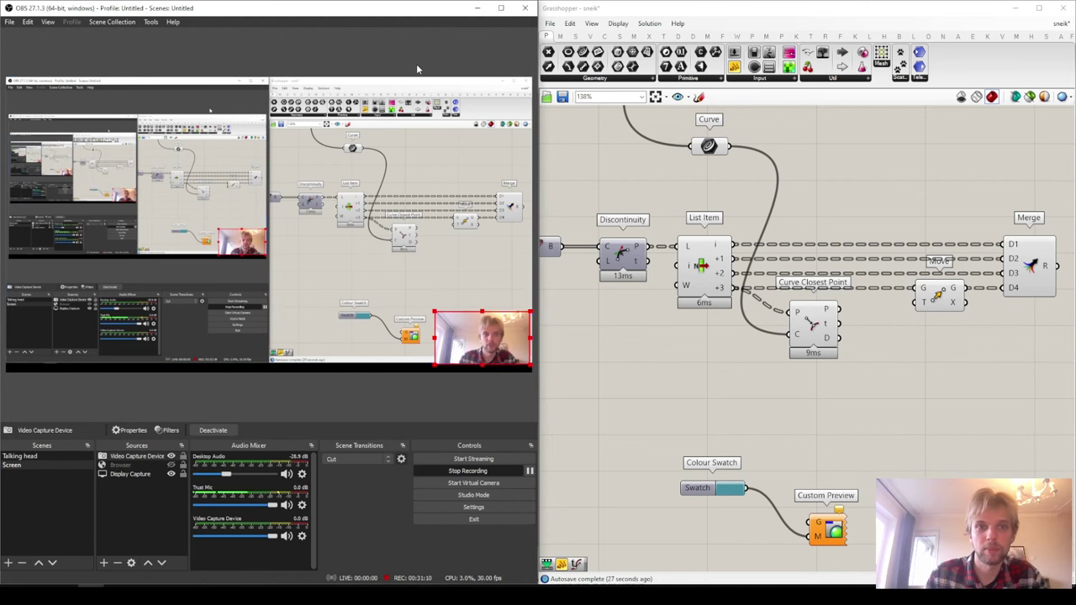
left_click(477, 8)
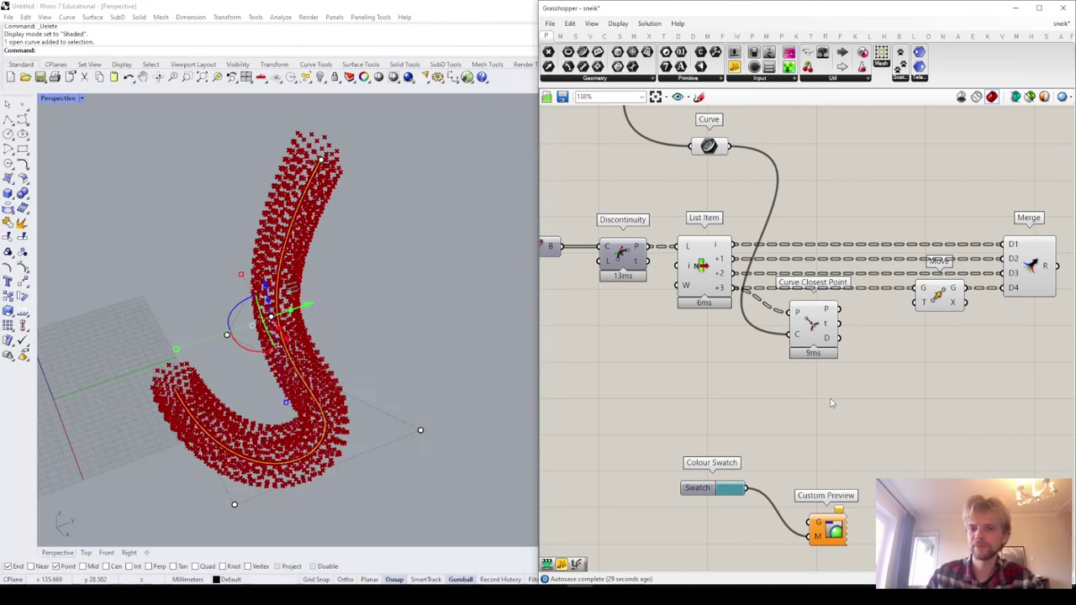
Step: Add a Vector 2Pt component beside Curve Closest Point
left_click(824, 318)
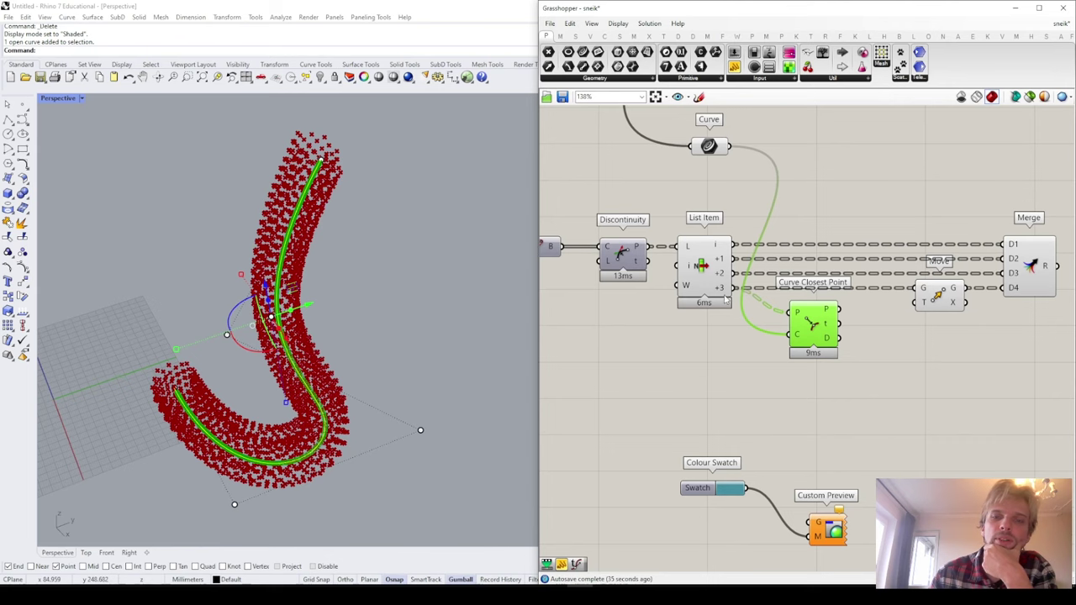
mouse_move(722, 292)
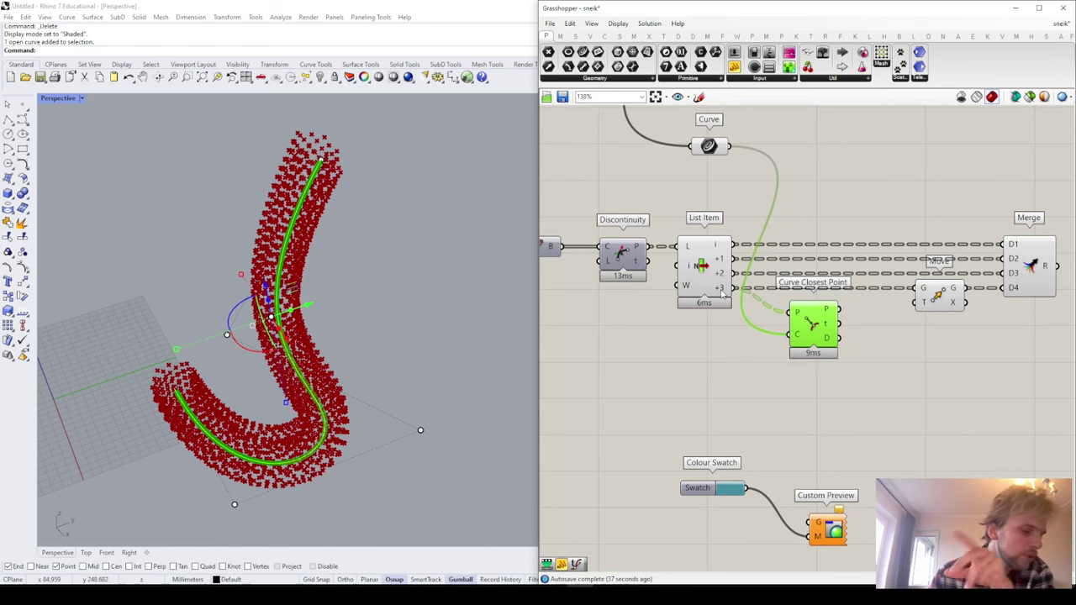
right_click_drag(859, 327, 793, 332)
left_click(837, 356)
double_click(838, 357)
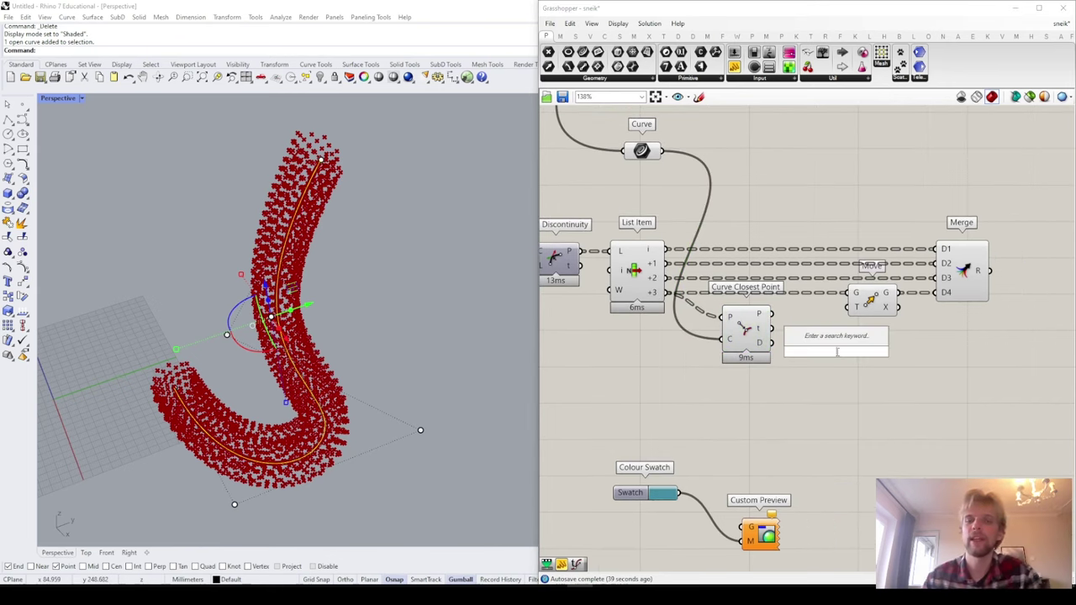
type("vector")
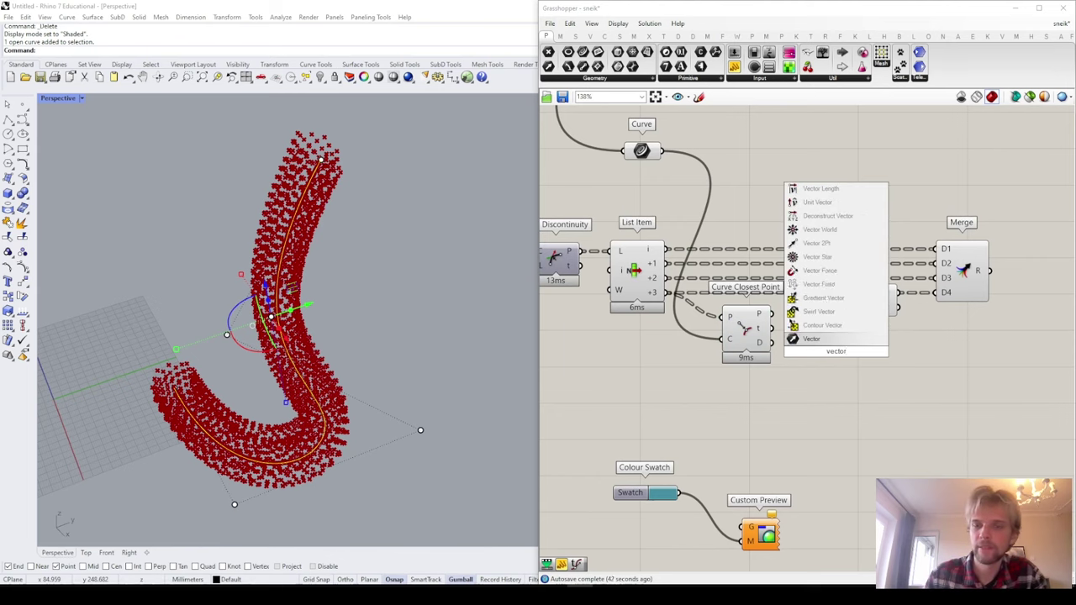
left_click(832, 243)
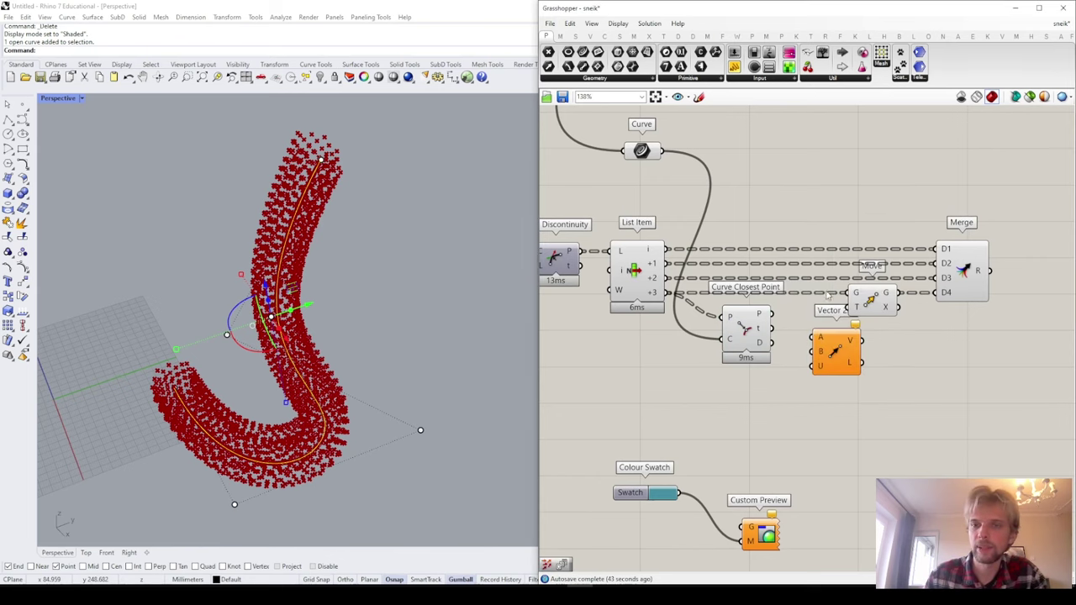
Step: Connect Curve Closest Point's P output and List Item's +3 output to Vector 2Pt's A and B inputs, aligning the two components
left_click_drag(763, 330, 755, 364)
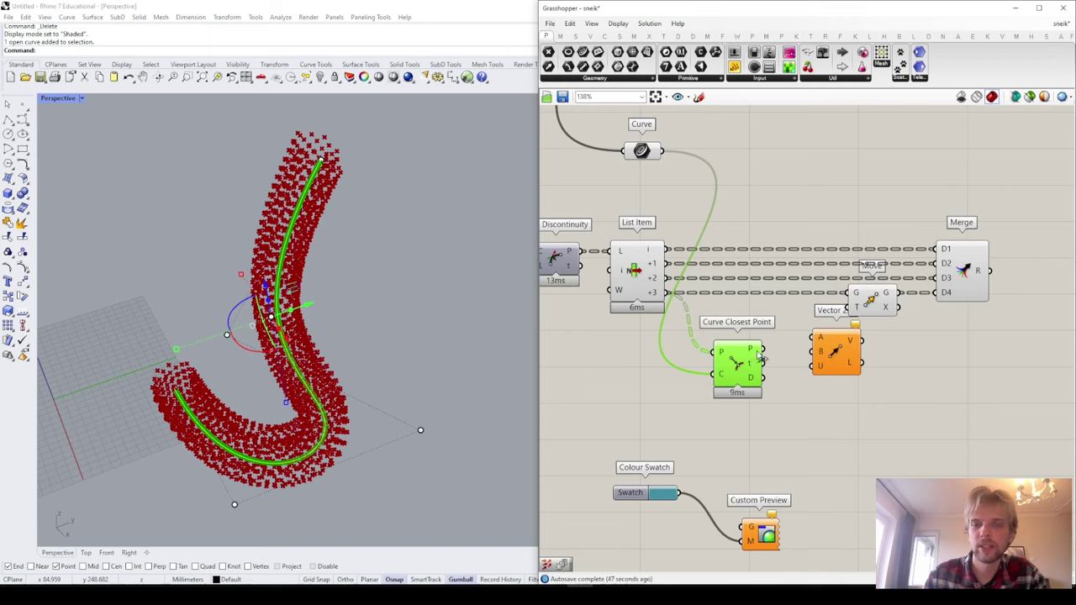
left_click_drag(743, 356, 730, 346)
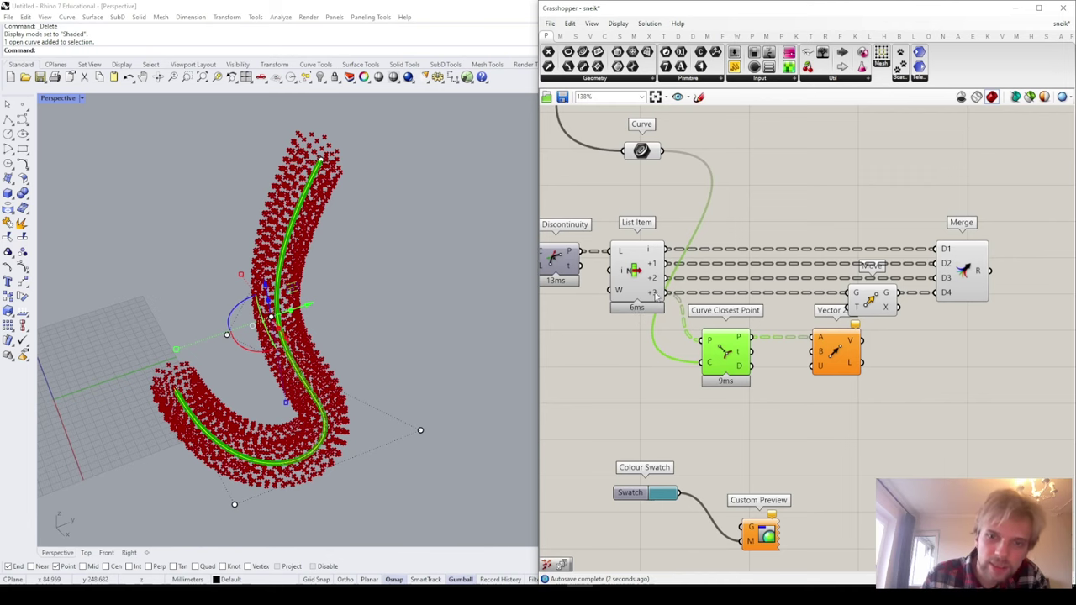
left_click_drag(749, 327, 813, 353)
left_click_drag(829, 353, 799, 351)
Step: Shift the Move and Merge components together farther along the wires to free space after Vector 2Pt
right_click_drag(859, 320, 754, 315)
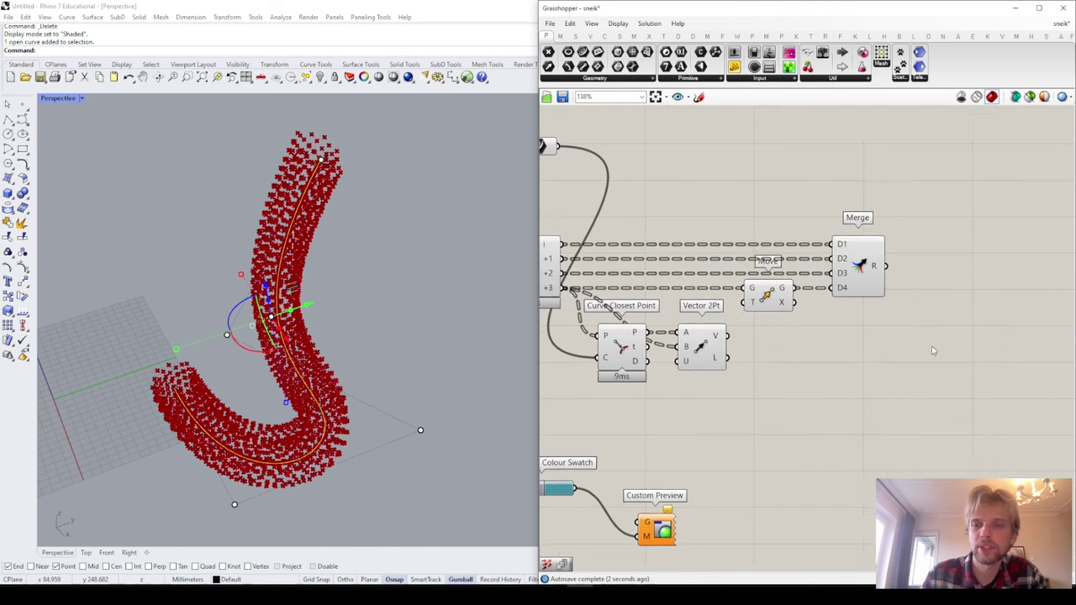
left_click_drag(972, 344, 776, 234)
left_click_drag(866, 289, 972, 292)
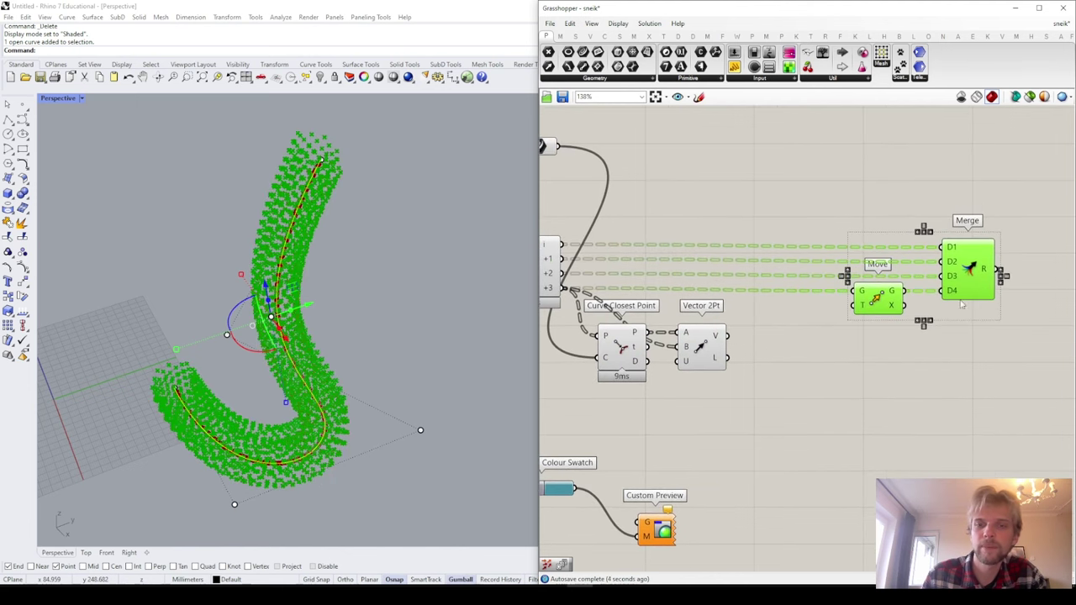
left_click(810, 395)
Step: Add a Vector Display component with Vector 2Pt's V output as its vector and Curve Closest Point's P output as its anchor
scroll(664, 354, "up", 3)
double_click(867, 378)
type("v")
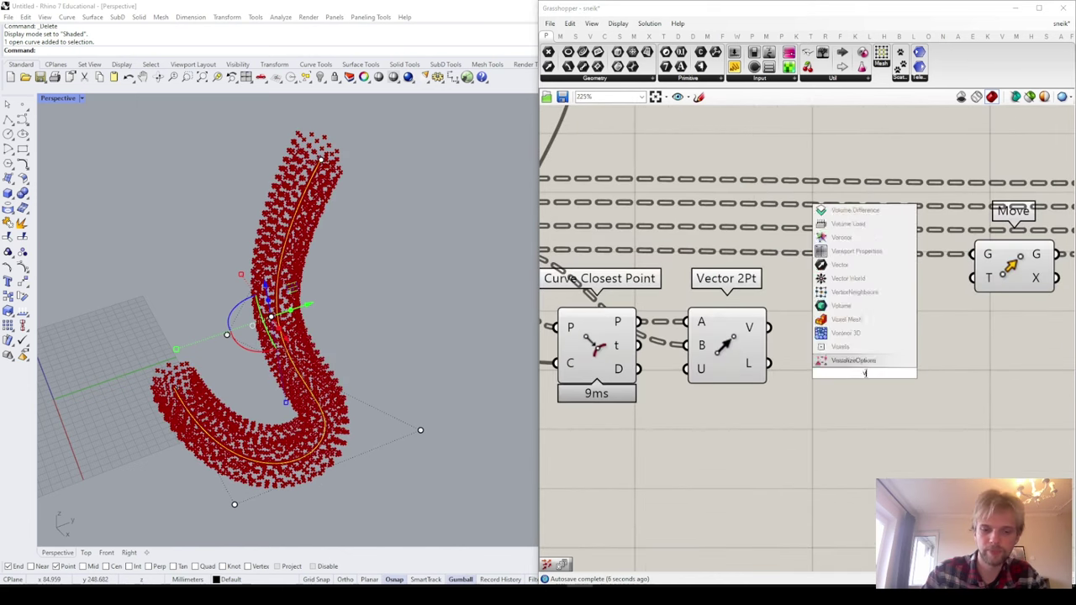
type("ector dis")
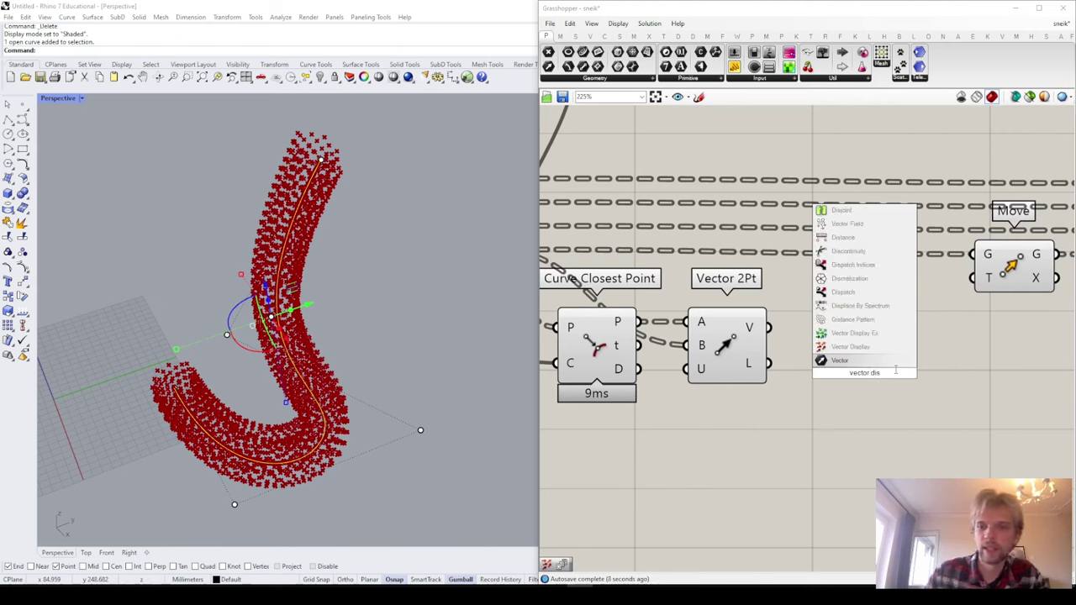
left_click(851, 346)
left_click_drag(809, 388, 837, 362)
right_click_drag(570, 302, 709, 344)
left_click_drag(781, 365, 977, 404)
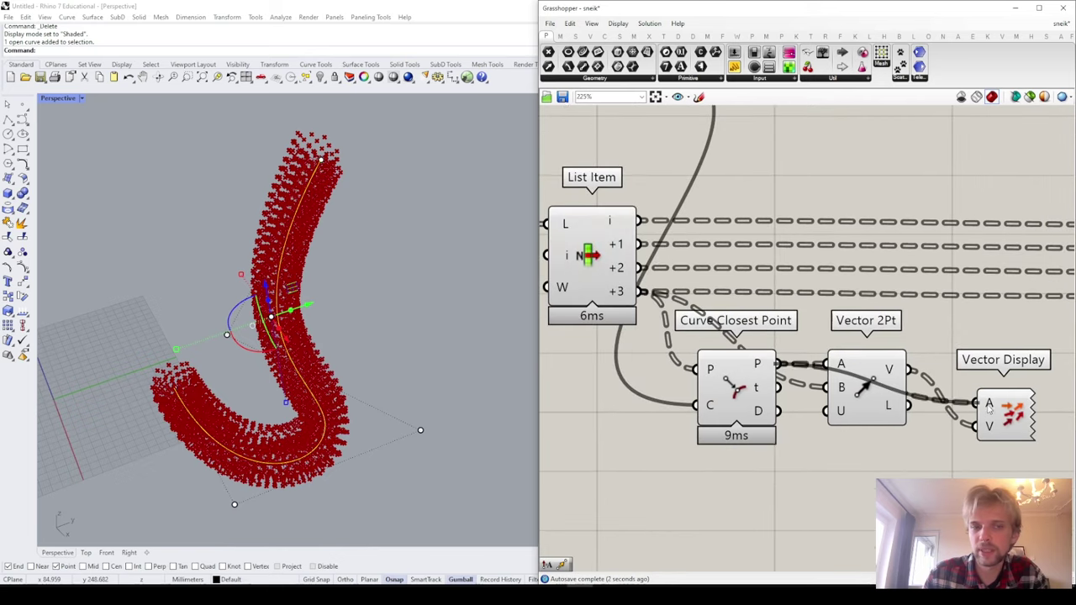
Step: Turn off the viewport preview of the Move and Merge components
scroll(969, 335, "down", 4)
right_click_drag(970, 335, 749, 333)
scroll(749, 334, "down", 3)
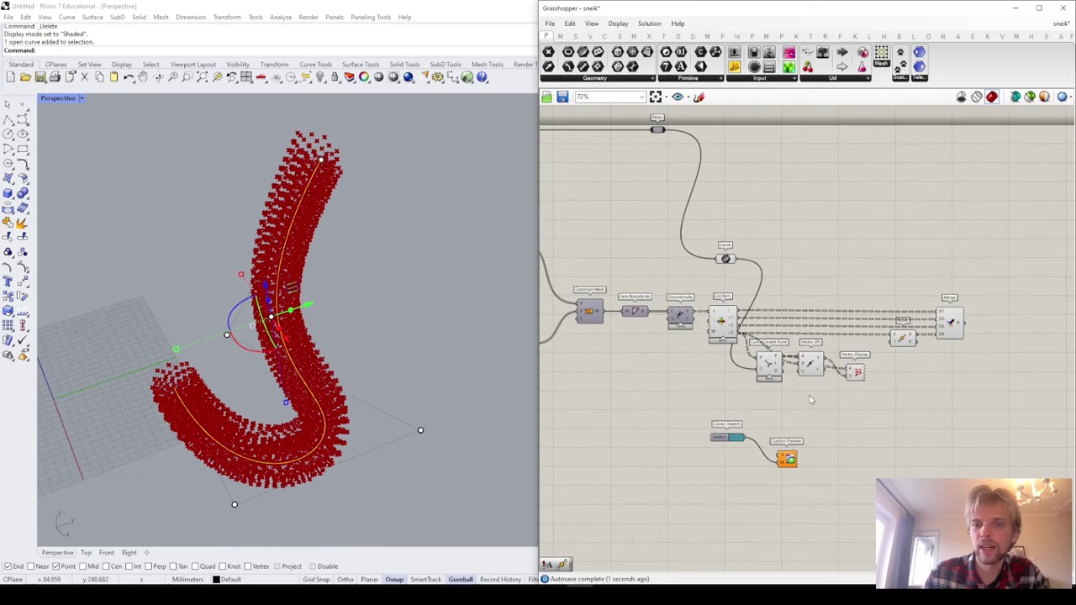
left_click_drag(809, 396, 968, 418)
left_click_drag(1000, 394, 880, 272)
middle_click(879, 271)
left_click(914, 240)
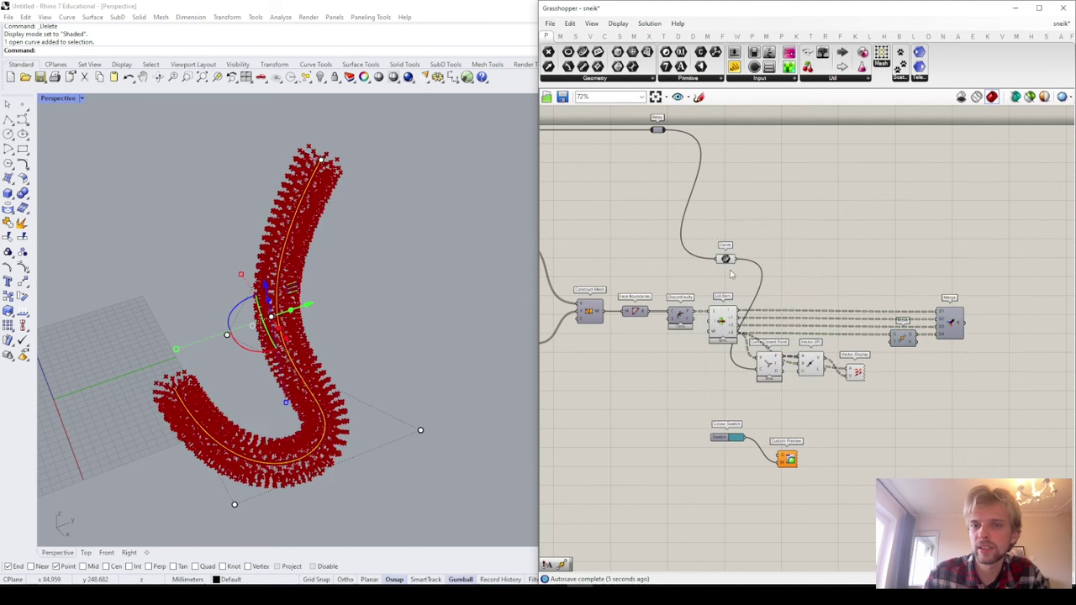
Step: Turn off the viewport preview of the List Item component
left_click_drag(741, 370, 708, 303)
middle_click(708, 303)
left_click(733, 271)
left_click(812, 271)
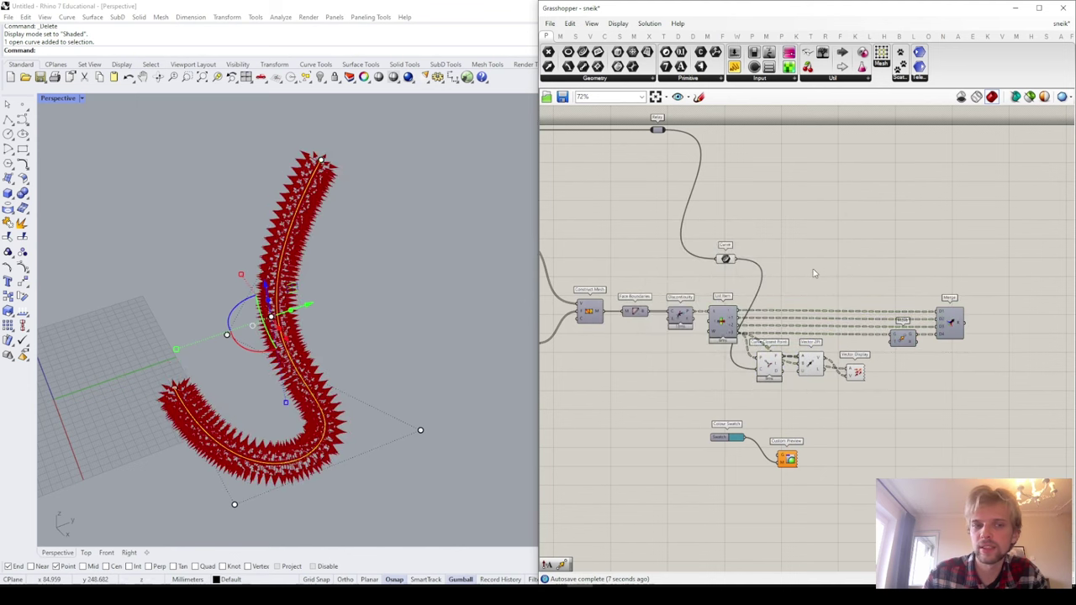
Step: Turn the List Item preview back on and examine the direction of the vector arrows between the curve and the corner points
scroll(316, 162, "up", 2)
scroll(317, 158, "up", 5)
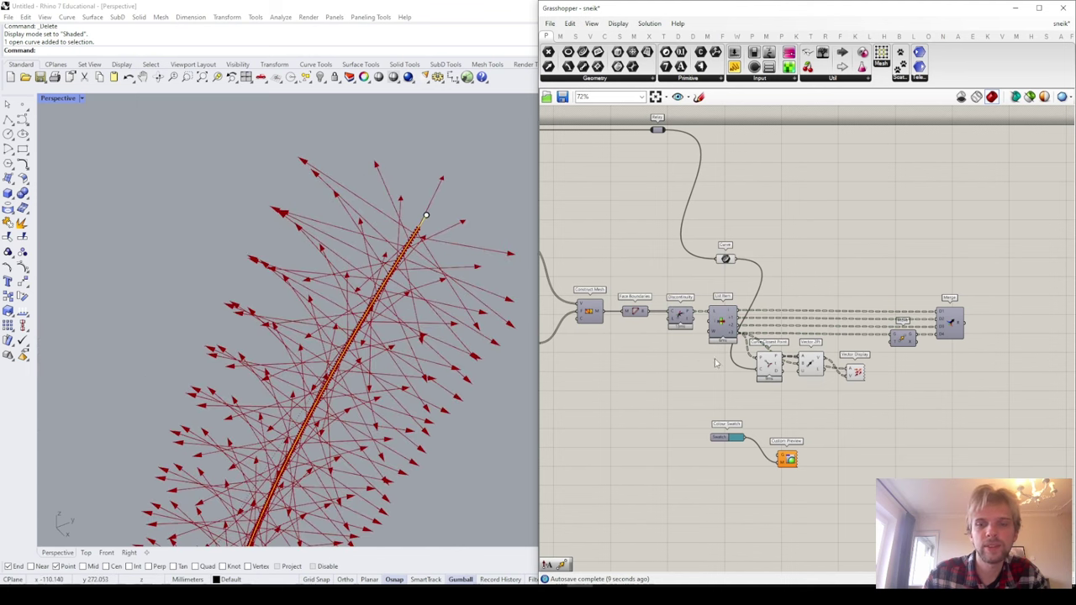
left_click(721, 320)
middle_click(721, 320)
left_click(577, 228)
scroll(317, 175, "up", 3)
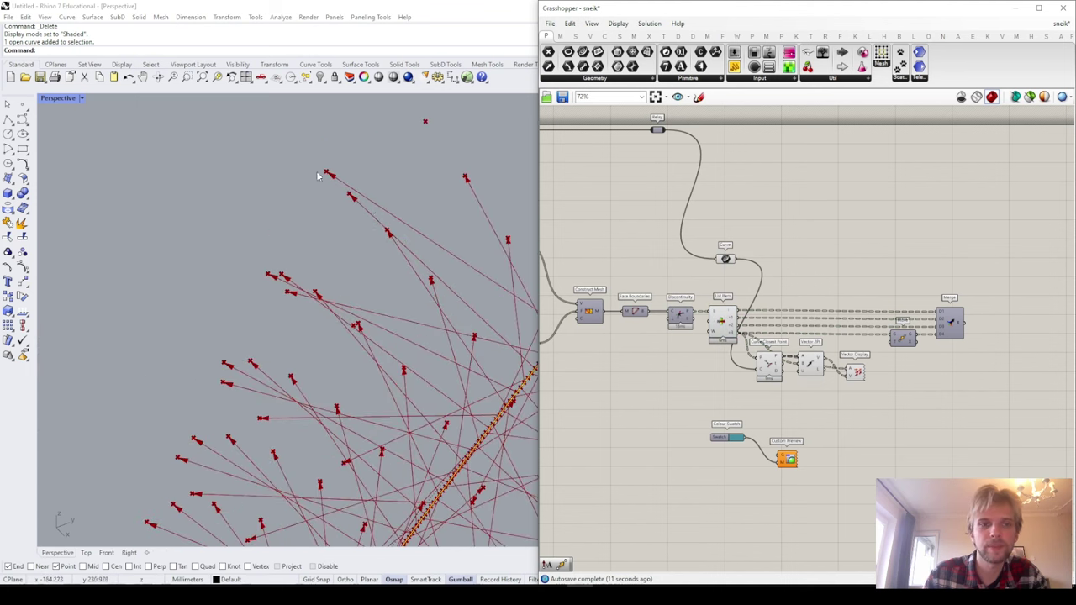
scroll(318, 176, "down", 10)
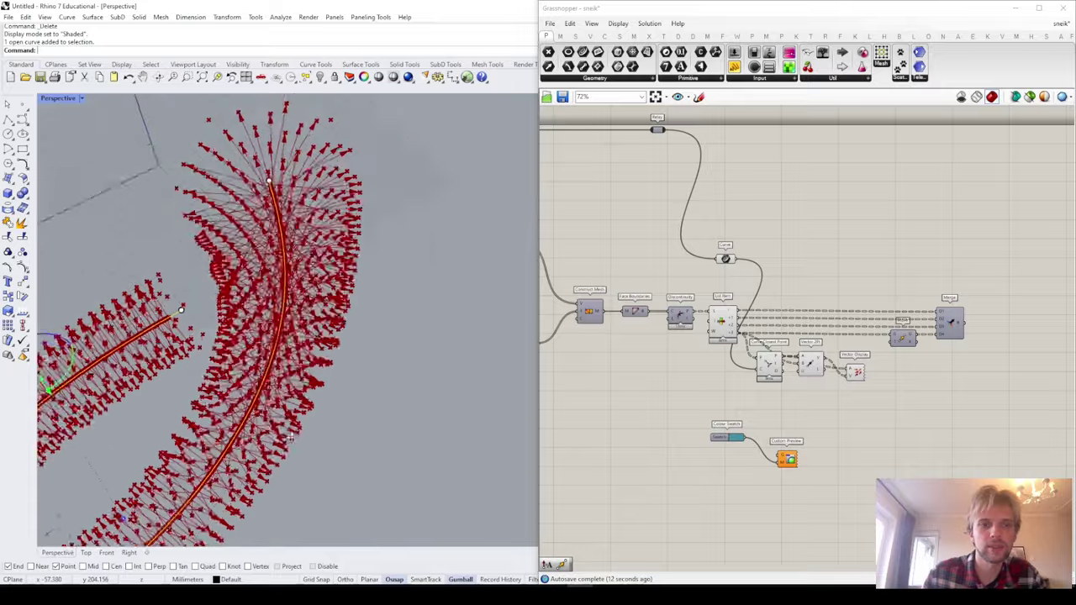
right_click_drag(290, 437, 352, 256)
scroll(199, 403, "up", 8)
right_click_drag(240, 456, 320, 383)
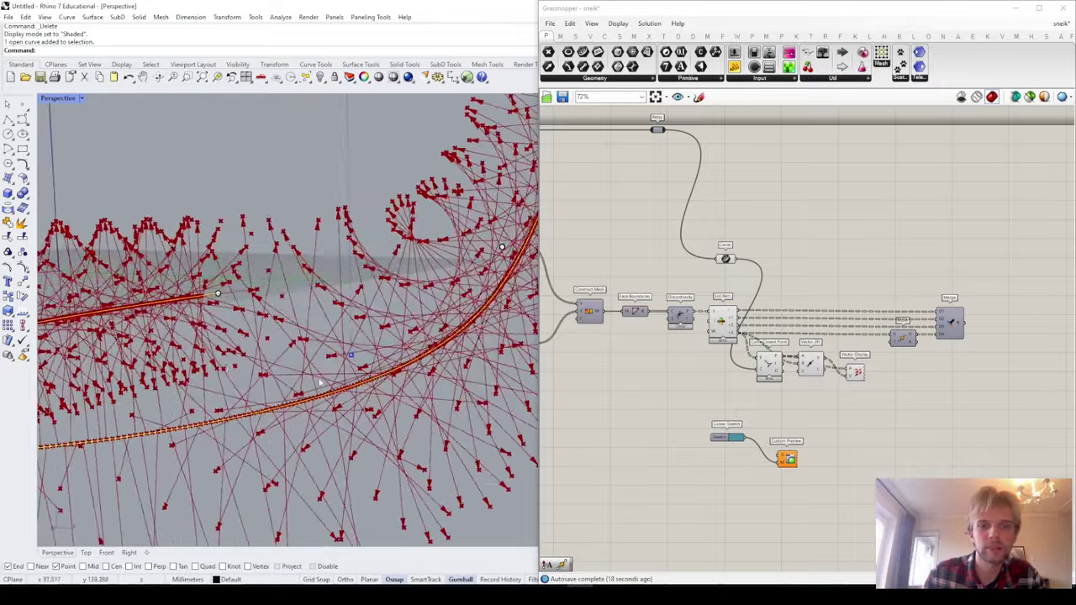
scroll(241, 370, "down", 4)
right_click_drag(413, 473, 440, 392)
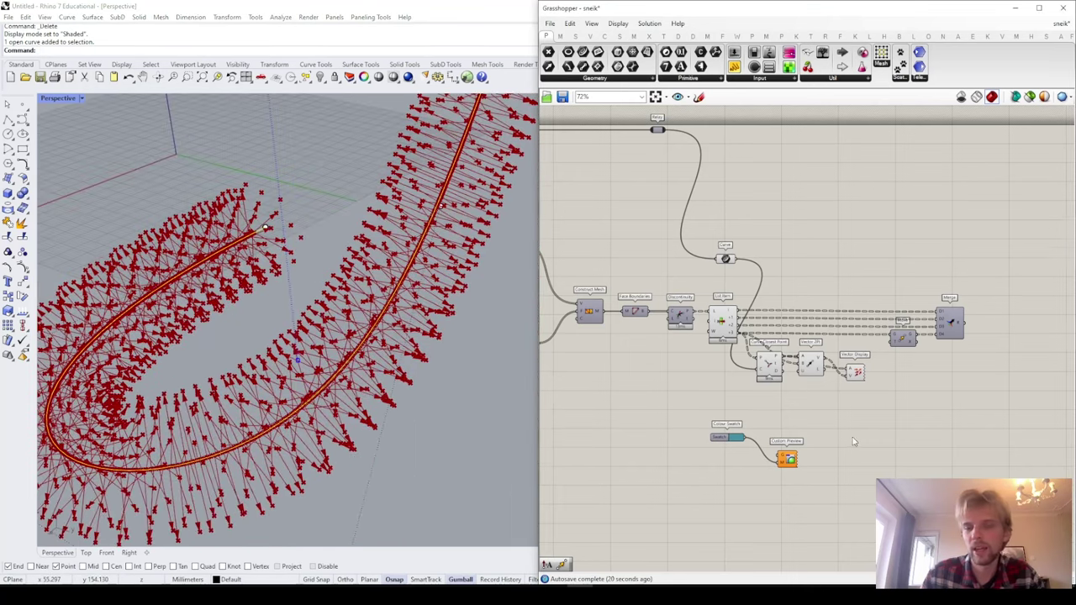
Step: Delete the Vector Display component
scroll(859, 379, "up", 3)
left_click(858, 376)
key("Delete")
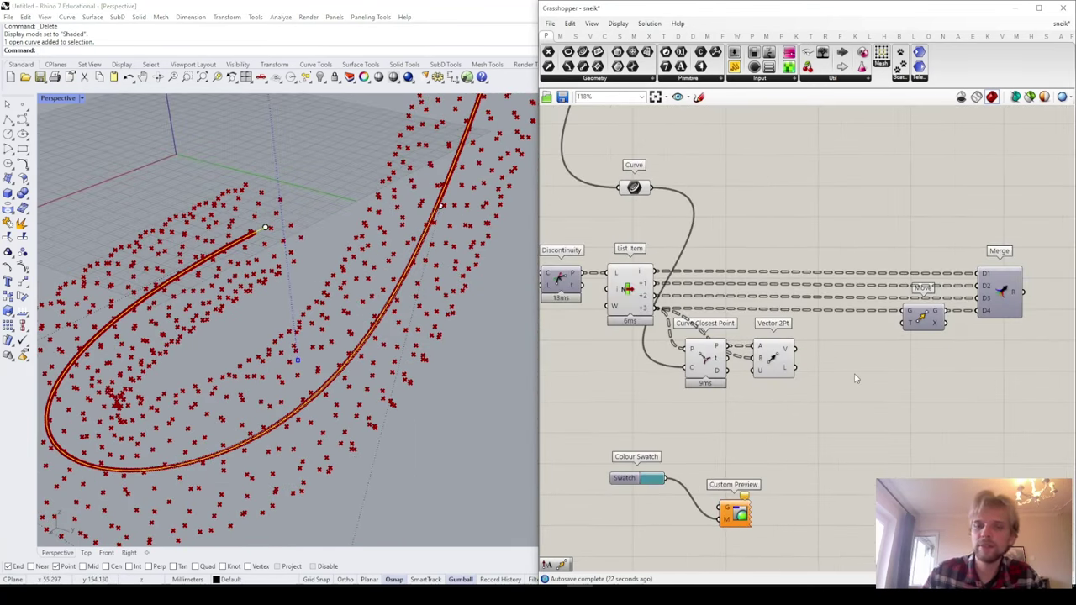
Step: Add an Amplitude component next to Vector 2Pt and connect Vector 2Pt's V output to its V input
double_click(856, 379)
type("amp")
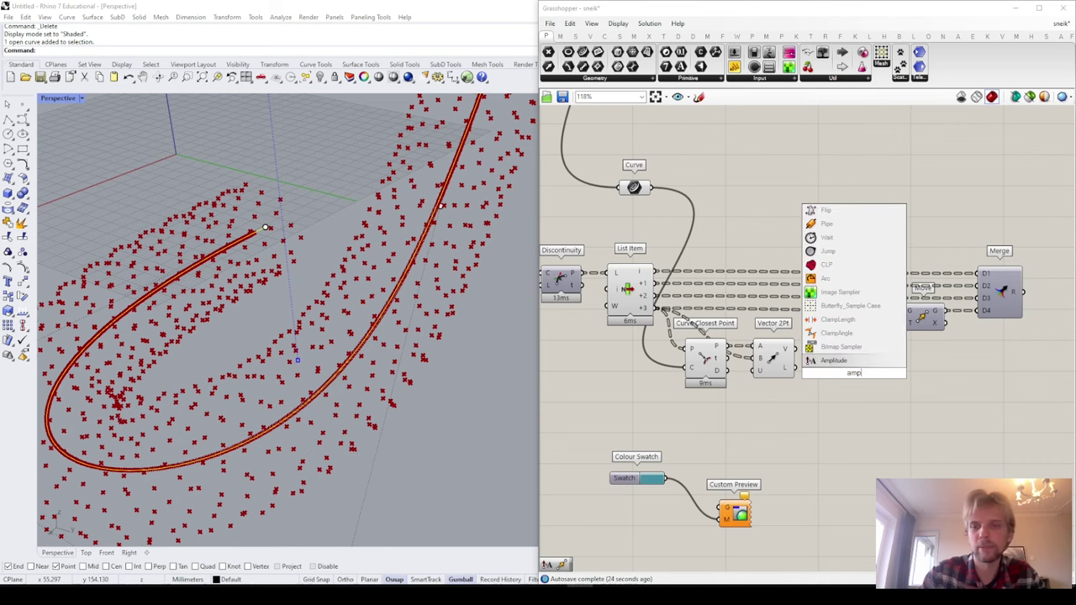
key("Return")
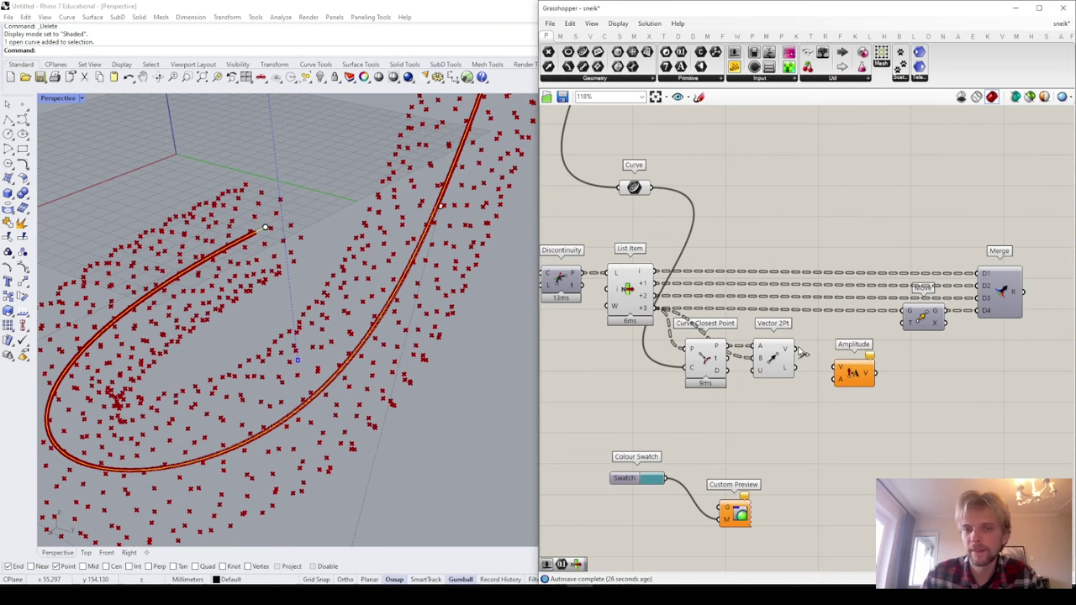
left_click_drag(847, 376, 871, 358)
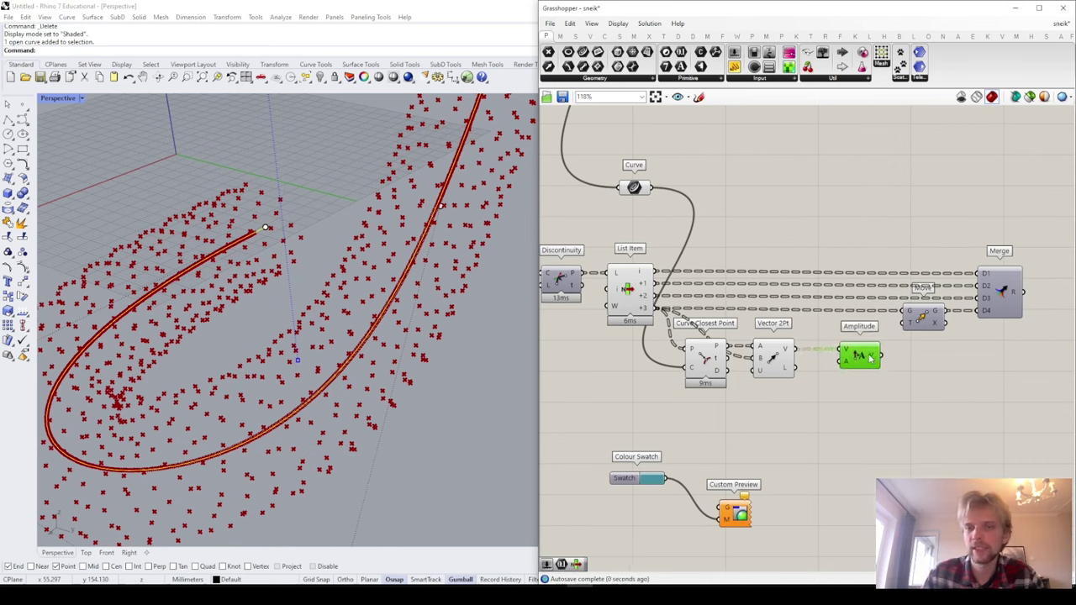
Step: Connect a new number slider of value 1 to Amplitude's A input and Amplitude's output to Move's T input, tidying the component spacing
double_click(839, 422)
type("1")
key("Return")
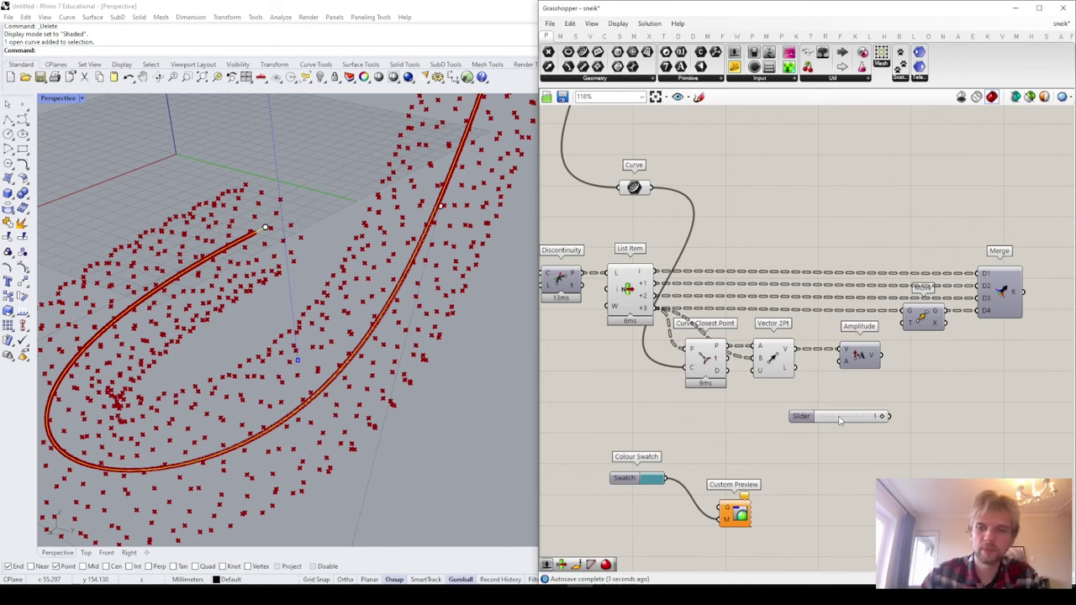
left_click_drag(880, 414, 838, 362)
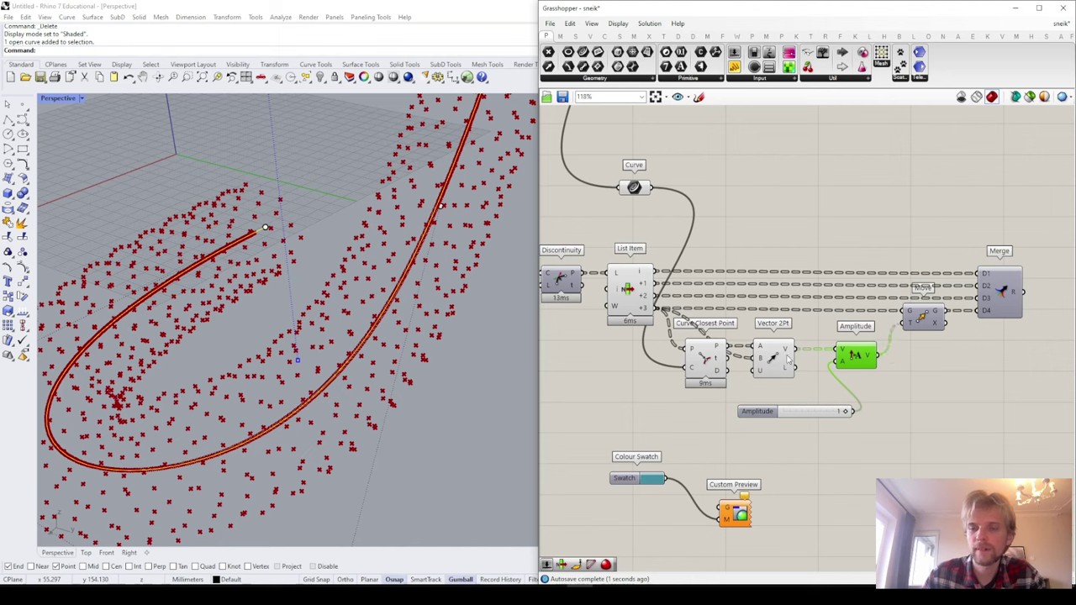
left_click_drag(788, 359, 804, 359)
left_click_drag(706, 358, 717, 360)
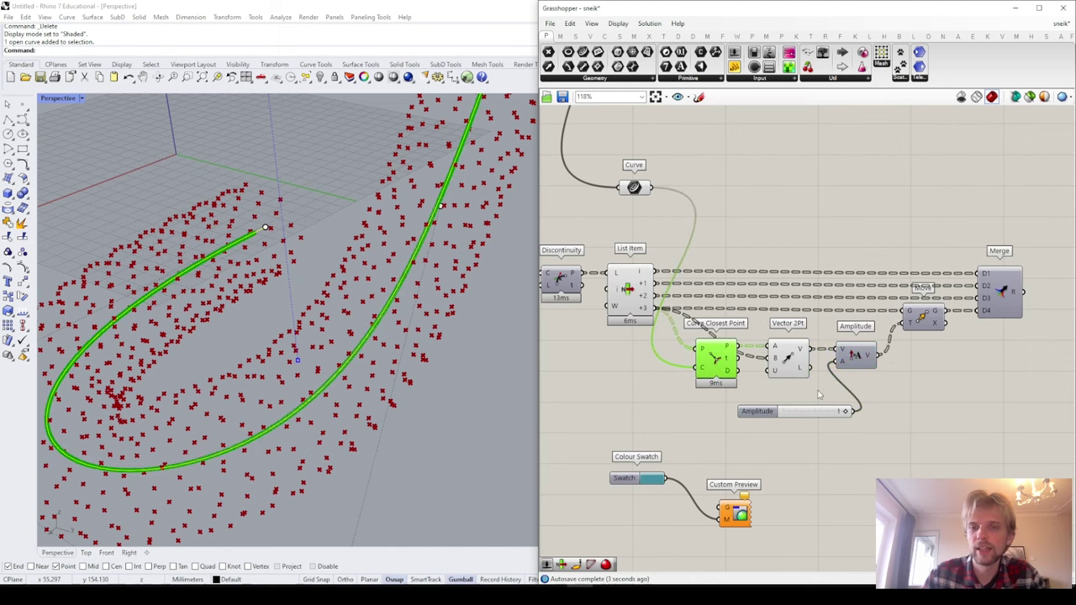
Step: Turn off the previews of List Item, Curve Closest Point, Vector 2Pt and the Curve parameter, and deselect the guide curve in Rhino
left_click_drag(818, 395, 594, 245)
middle_click(613, 240)
left_click(638, 209)
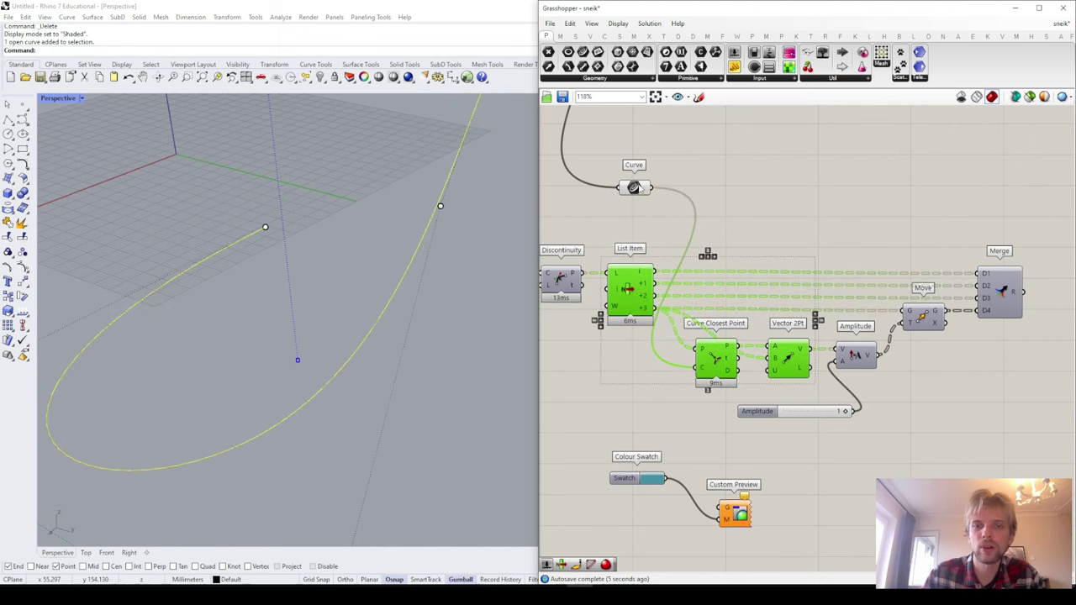
left_click(640, 186)
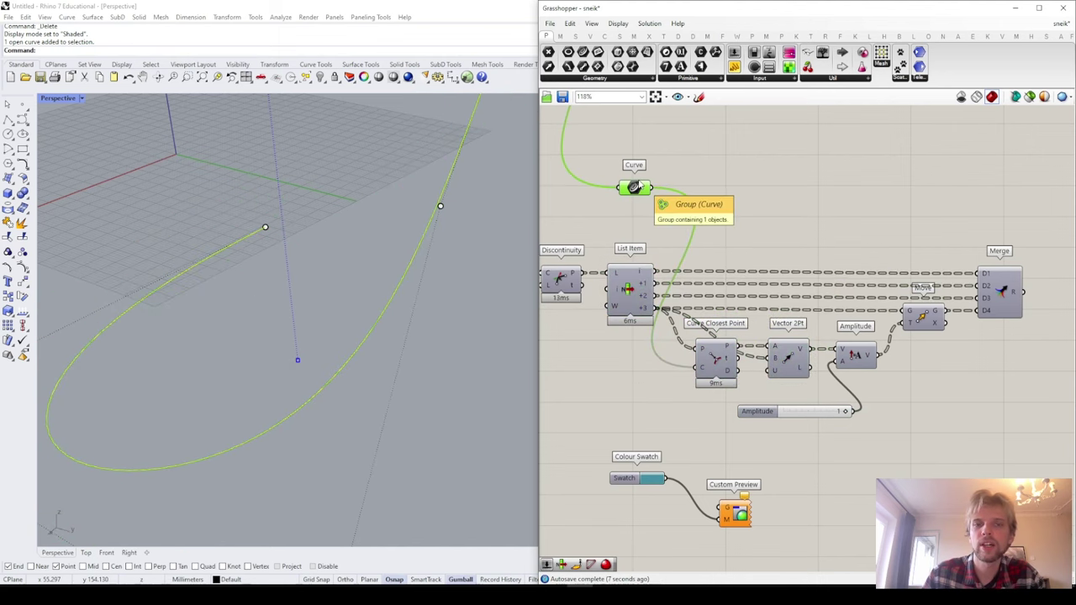
middle_click(639, 187)
left_click(672, 146)
left_click(589, 210)
left_click(445, 294)
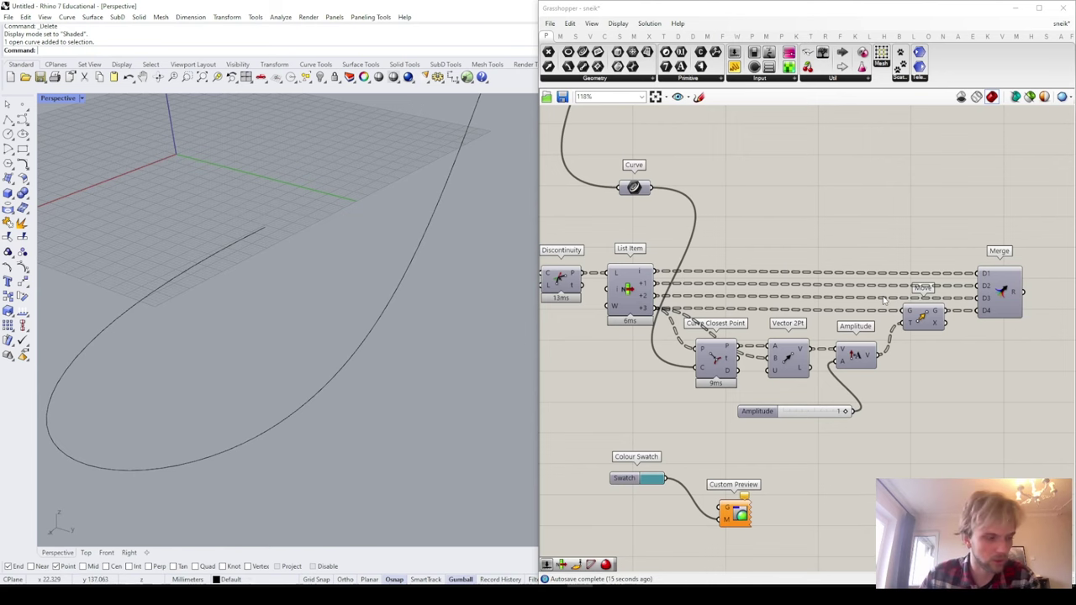
Step: Inspect the data tree structure of Merge's result output
scroll(871, 281, "down", 4)
right_click_drag(902, 255, 851, 259)
scroll(851, 267, "up", 4)
mouse_move(936, 309)
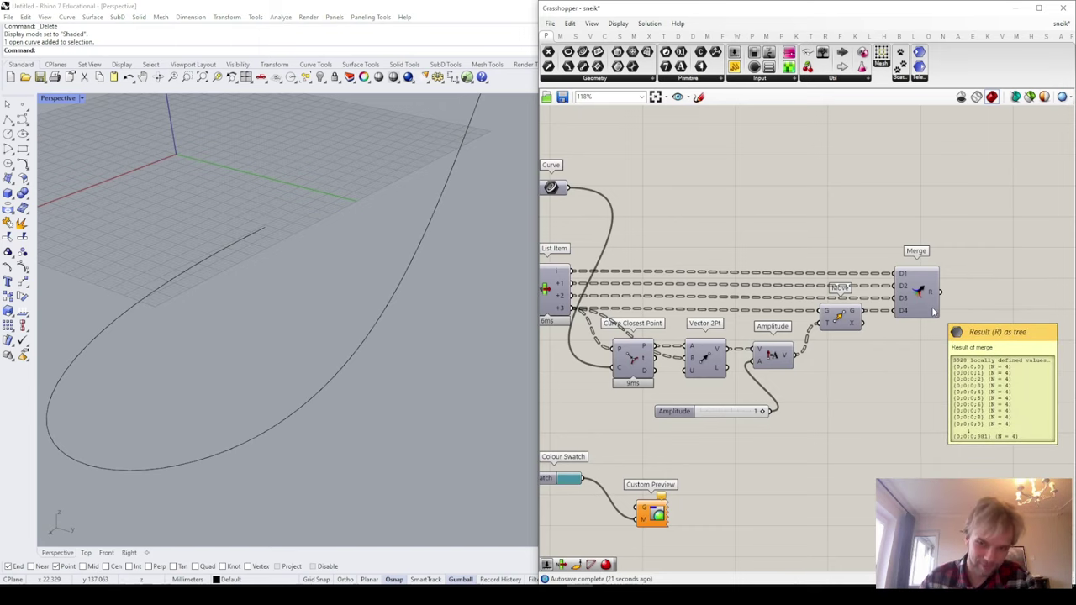
Step: Add a Construct Mesh component after Merge, connect Merge's R output to its V input, and look closely at the resulting mesh
scroll(931, 311, "up", 3)
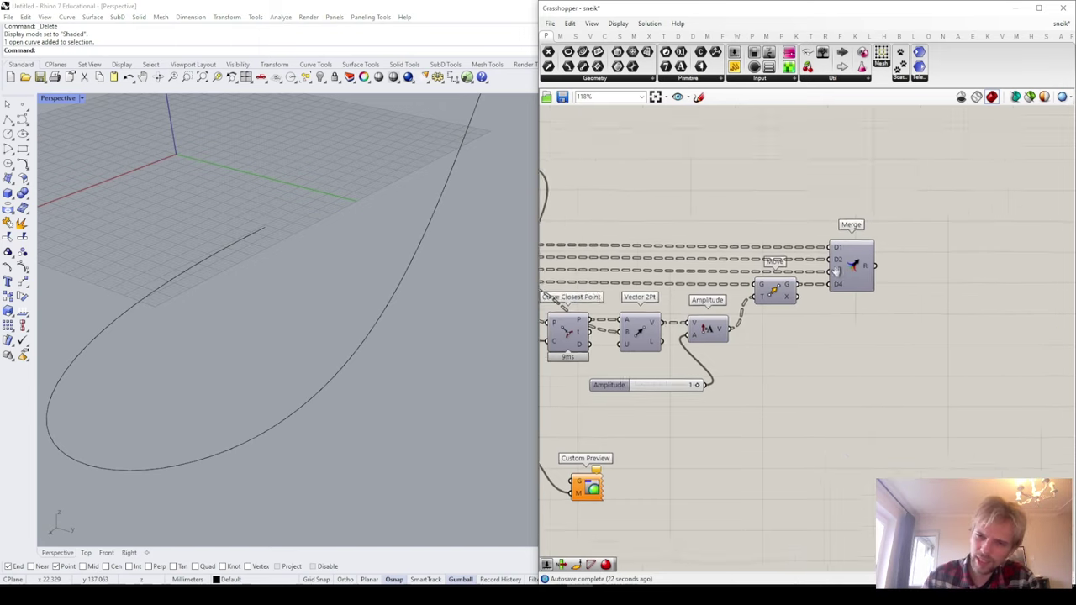
double_click(825, 222)
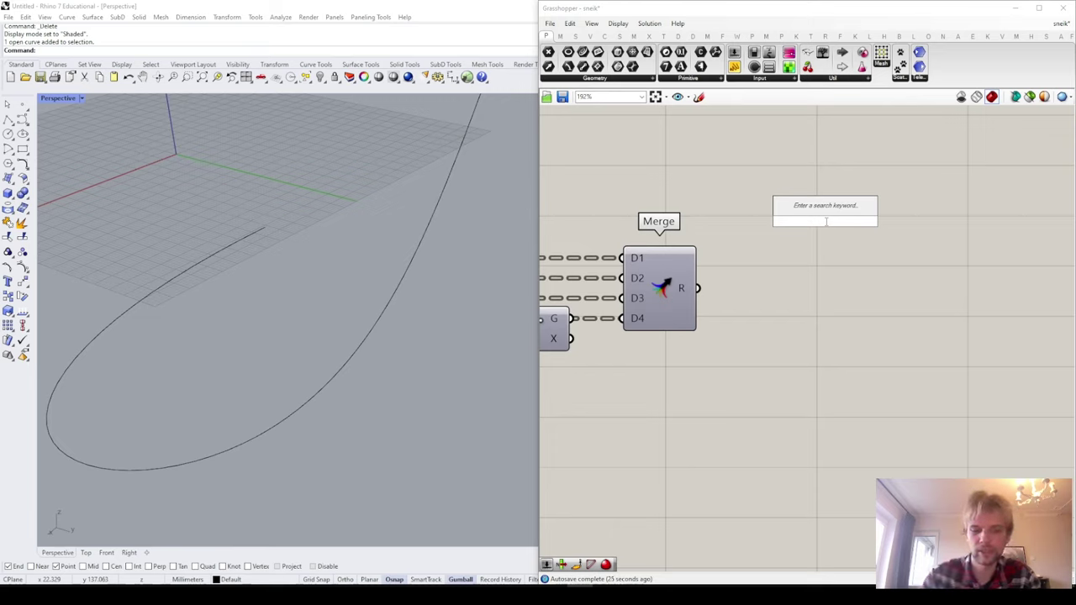
type("construct mesh")
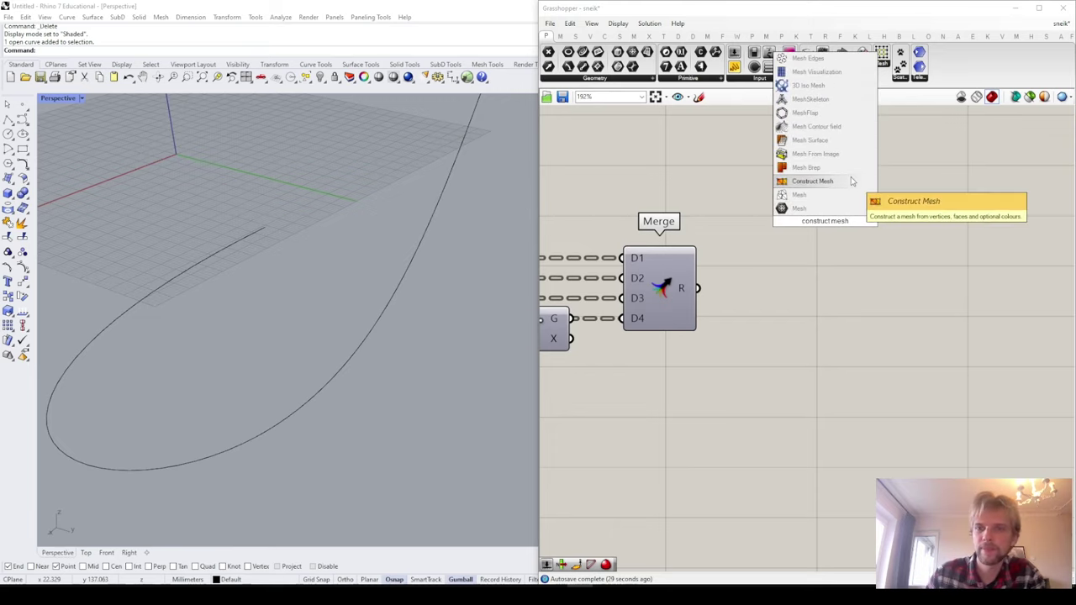
left_click(812, 181)
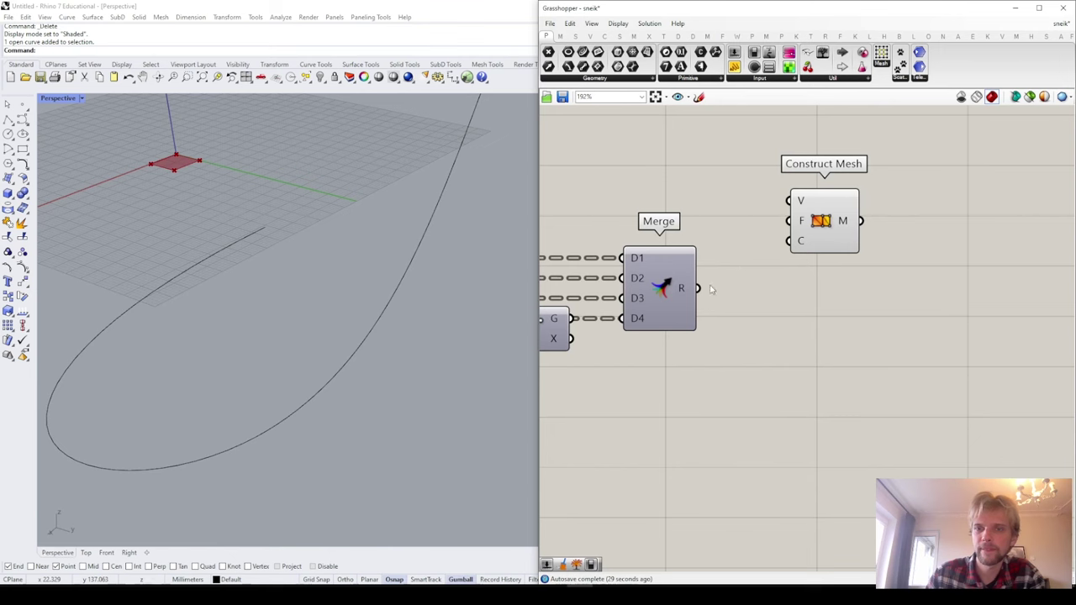
left_click_drag(699, 289, 823, 308)
right_click_drag(376, 305, 401, 272)
scroll(331, 306, "up", 5)
right_click_drag(366, 380, 327, 218)
scroll(327, 219, "up", 10)
scroll(408, 194, "up", 3)
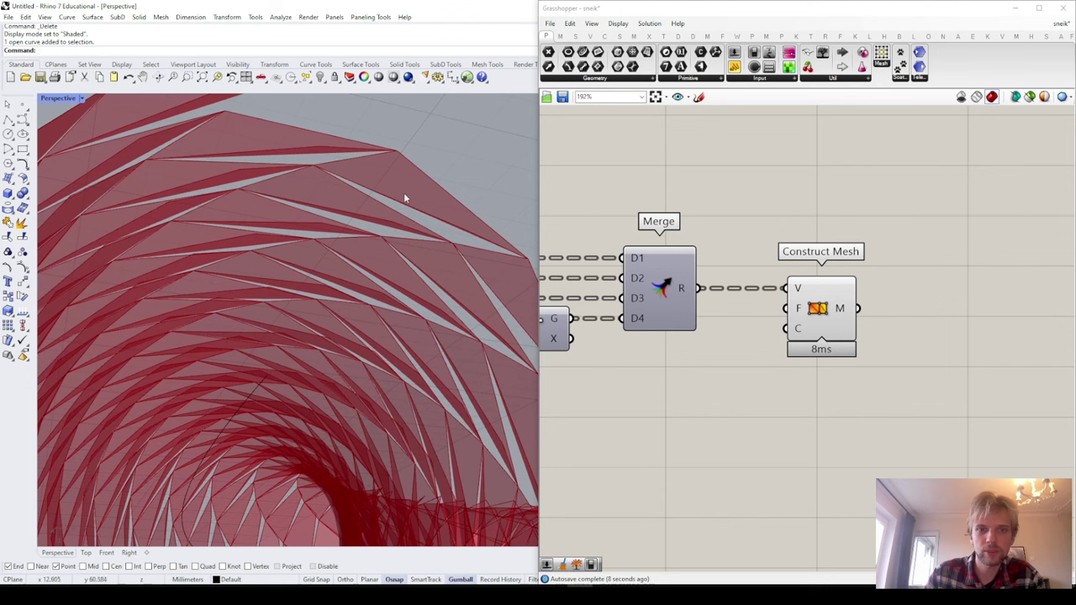
Step: Add a number slider of value 2 and connect it to Amplitude's A input in place of the current slider
scroll(685, 314, "down", 3)
right_click_drag(645, 325, 869, 255)
scroll(678, 339, "up", 4)
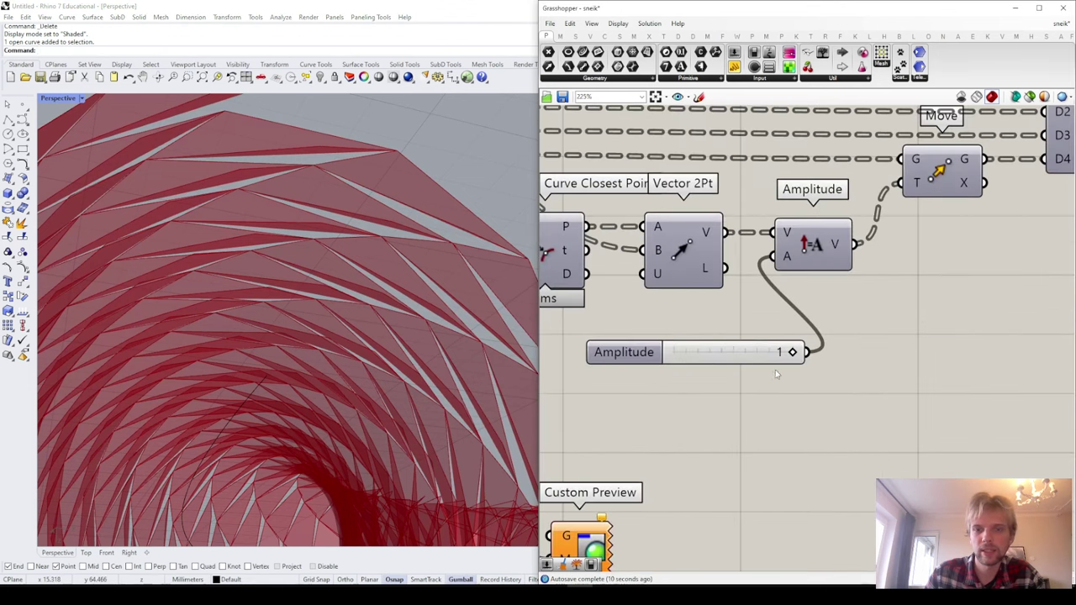
double_click(706, 401)
type("2")
key("Return")
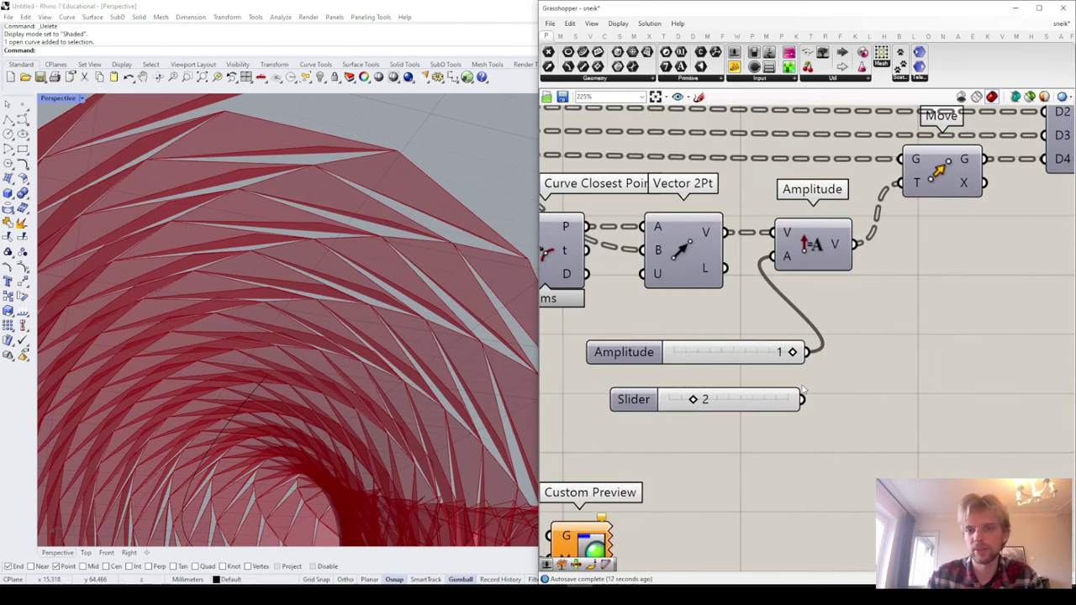
left_click_drag(803, 402, 777, 255)
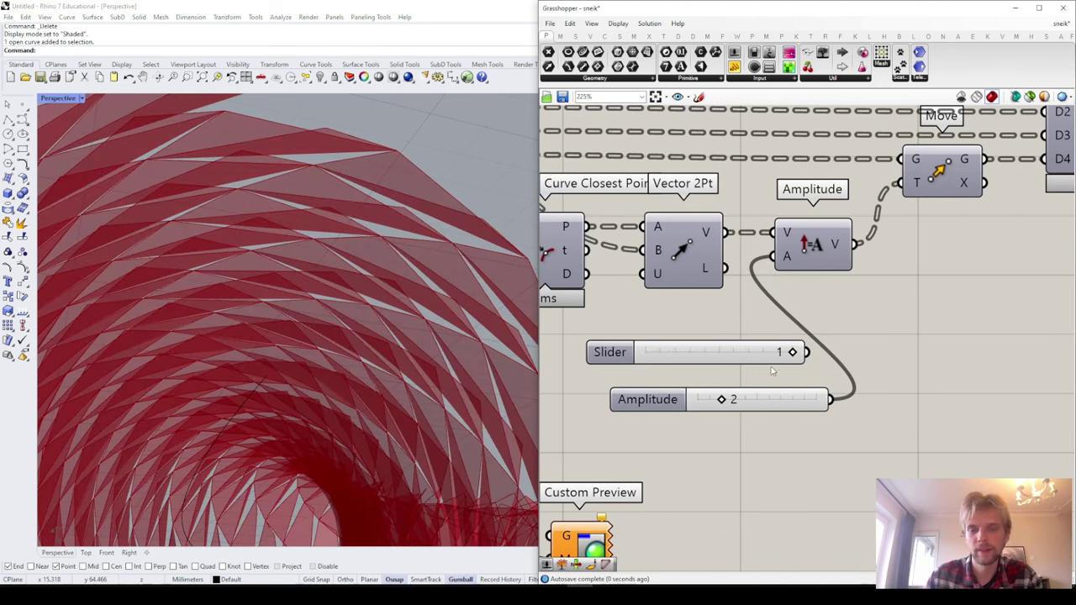
Step: Change the Amplitude slider's rounding to floating-point numbers and set its value to about 0.13
left_click_drag(730, 400, 699, 405)
right_click(745, 402)
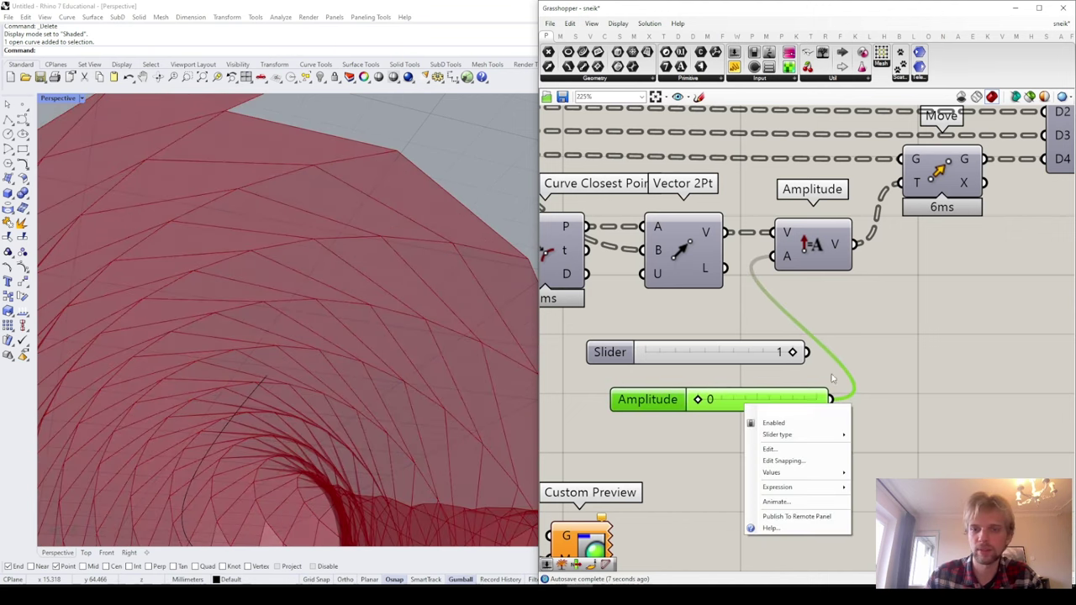
left_click(799, 454)
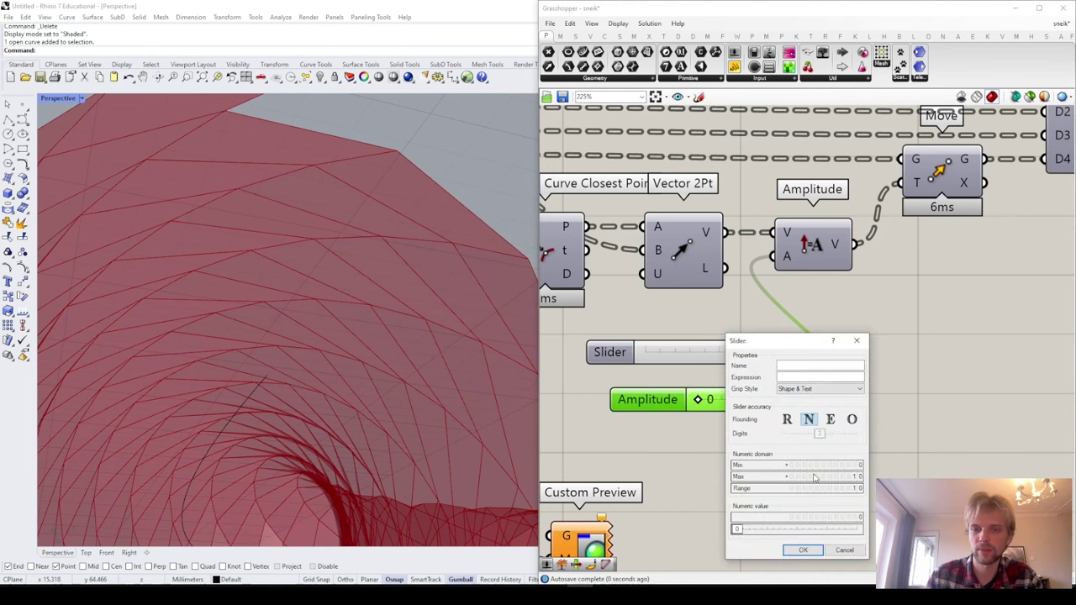
left_click(787, 419)
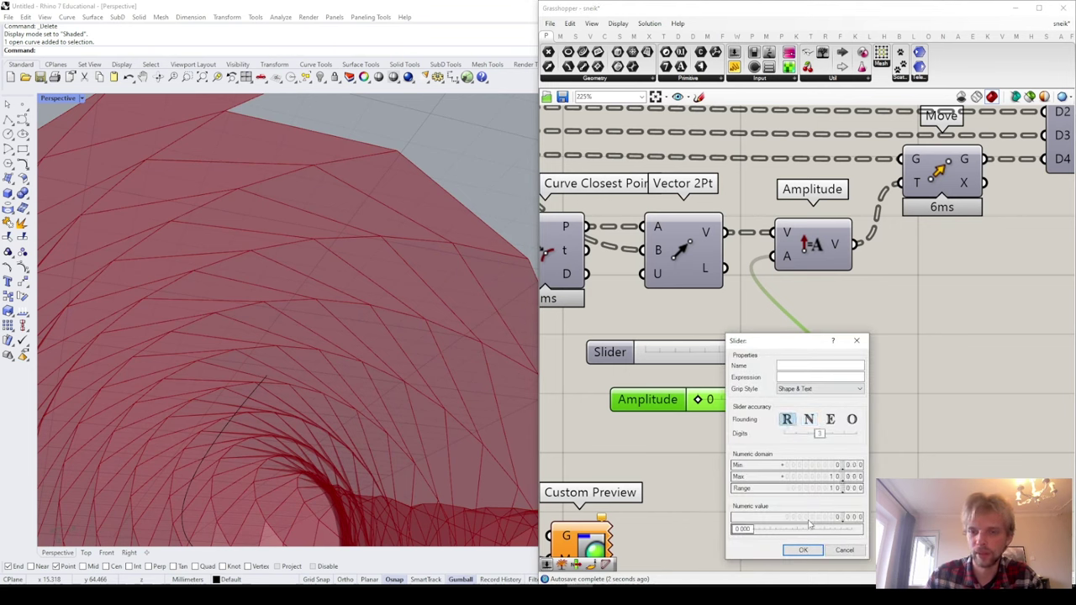
left_click(805, 551)
mouse_move(698, 400)
left_mouse_down()
mouse_move(710, 400)
mouse_move(699, 401)
left_mouse_up()
right_click_drag(291, 255, 313, 353)
scroll(845, 285, "down", 4)
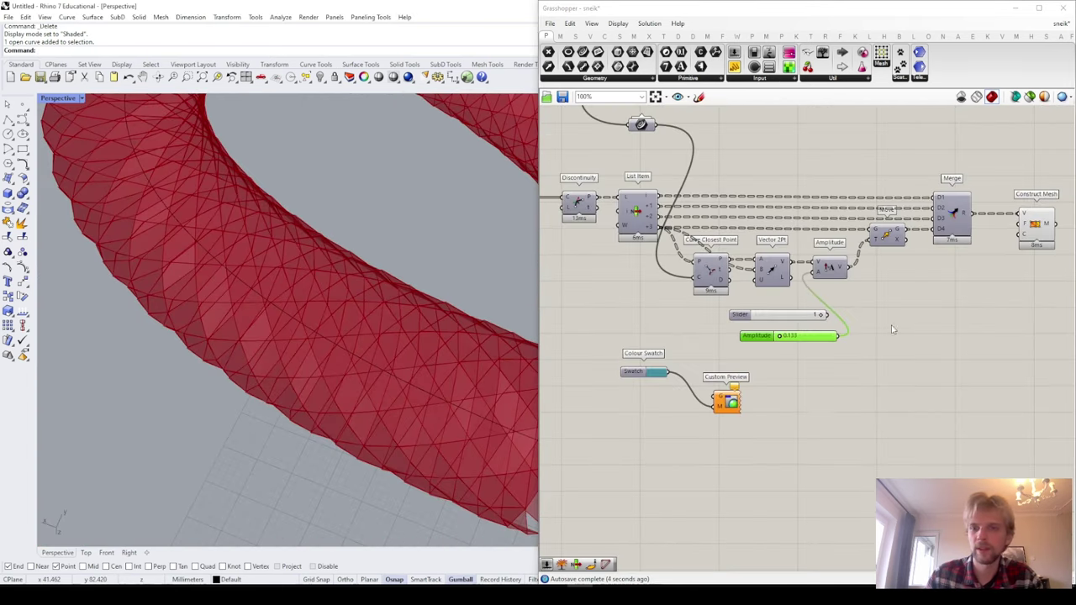
Step: Move Custom Preview beside Construct Mesh, connect the M output to its G input, and turn off Construct Mesh's own preview
left_click_drag(821, 437, 630, 368)
scroll(740, 382, "down", 4)
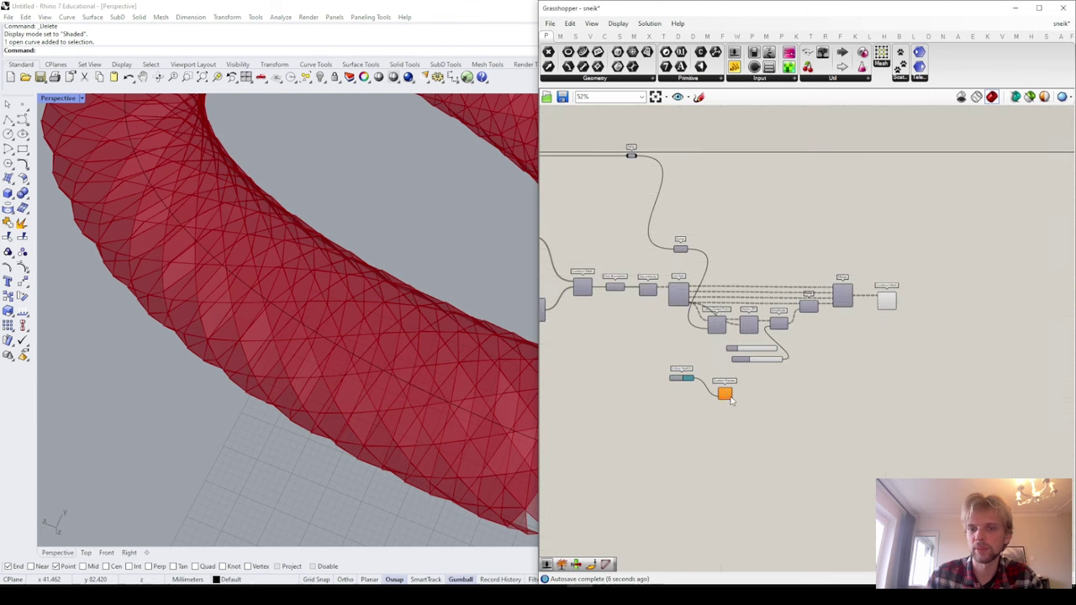
left_click_drag(741, 393, 938, 321)
scroll(918, 306, "up", 4)
left_click_drag(877, 292, 946, 324)
left_click(852, 292)
middle_click(853, 292)
left_click(883, 261)
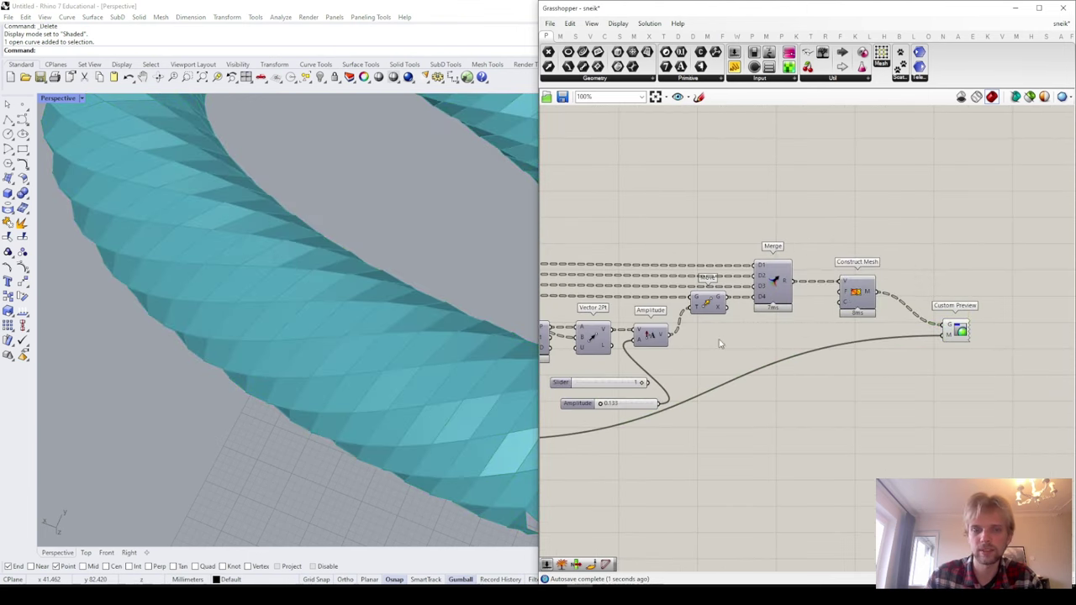
Step: Readjust the Amplitude slider to vary how far the scales protrude, and delete the unconnected number slider
right_click_drag(603, 380, 709, 302)
scroll(709, 302, "up", 3)
scroll(709, 303, "up", 4)
left_click_drag(701, 372, 679, 379)
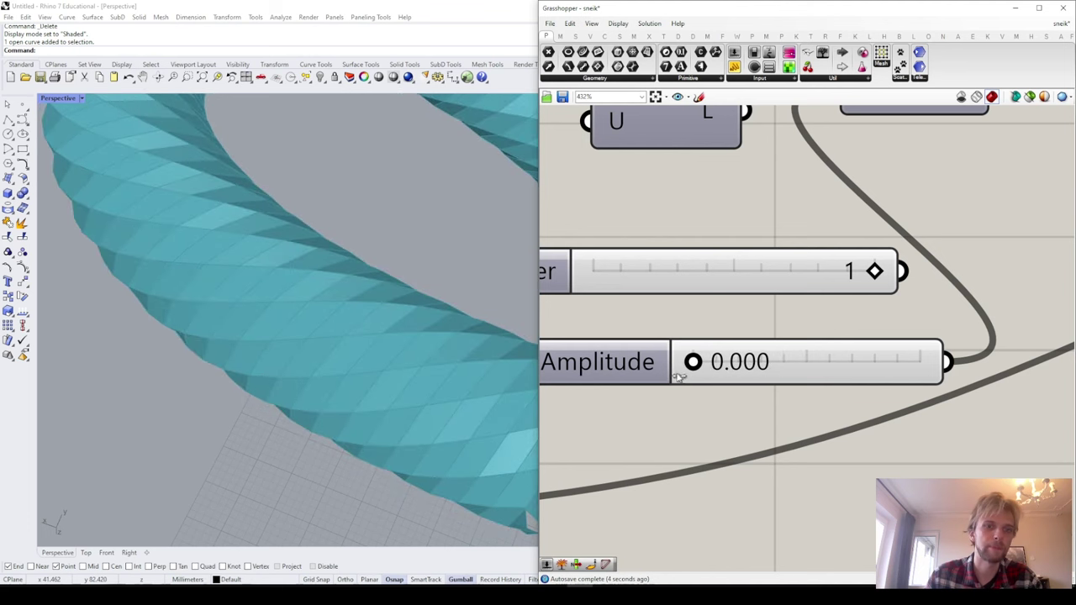
scroll(772, 260, "down", 4)
left_click(769, 263)
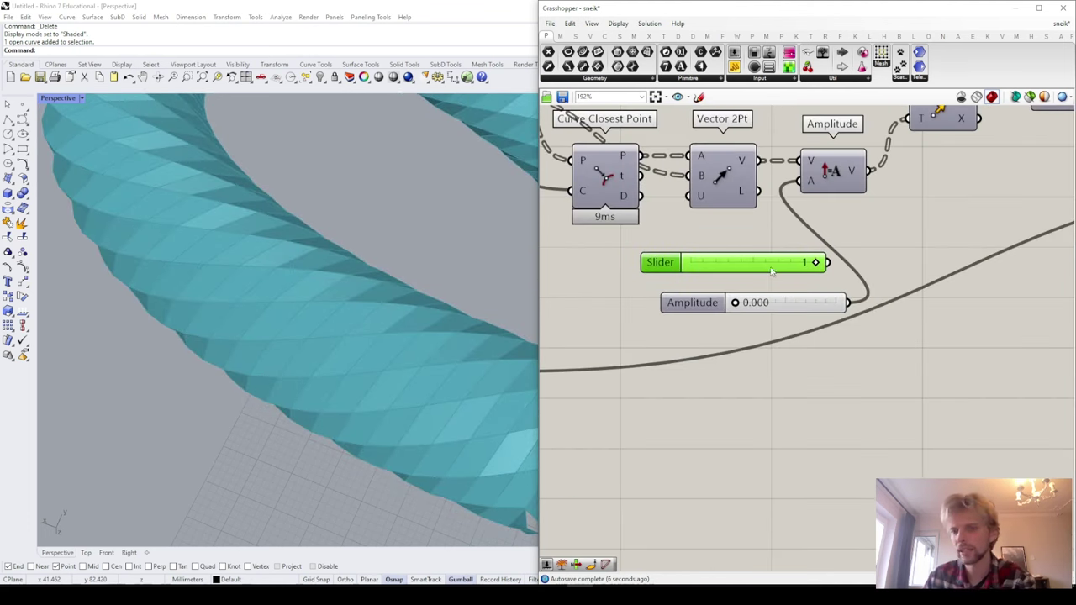
left_click_drag(735, 302, 705, 246)
key("Delete")
Step: Move Custom Preview farther from Construct Mesh and inspect the data tree structure of Construct Mesh's M output
scroll(812, 222, "down", 4)
right_click_drag(953, 210, 738, 262)
scroll(819, 253, "up", 3)
left_click_drag(897, 243, 985, 334)
left_click(946, 225)
scroll(827, 214, "up", 4)
left_click(663, 281)
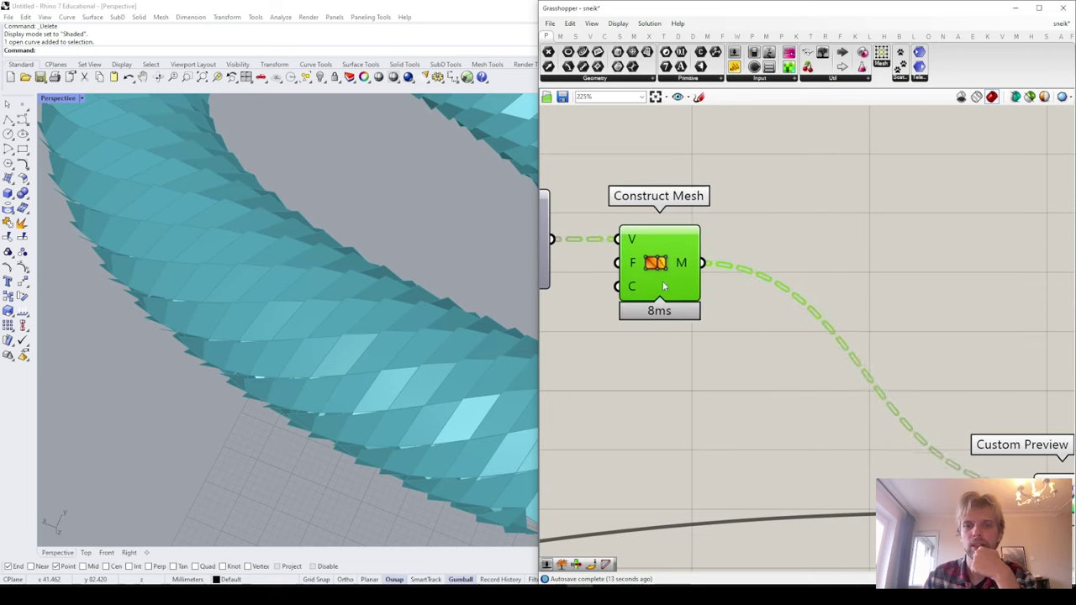
mouse_move(673, 263)
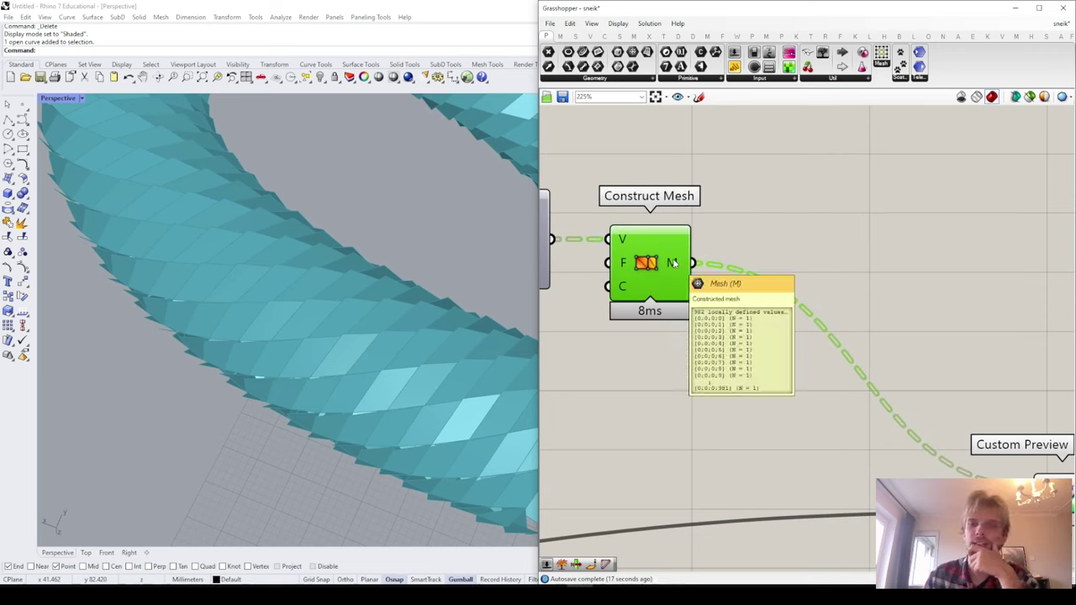
left_click(728, 387)
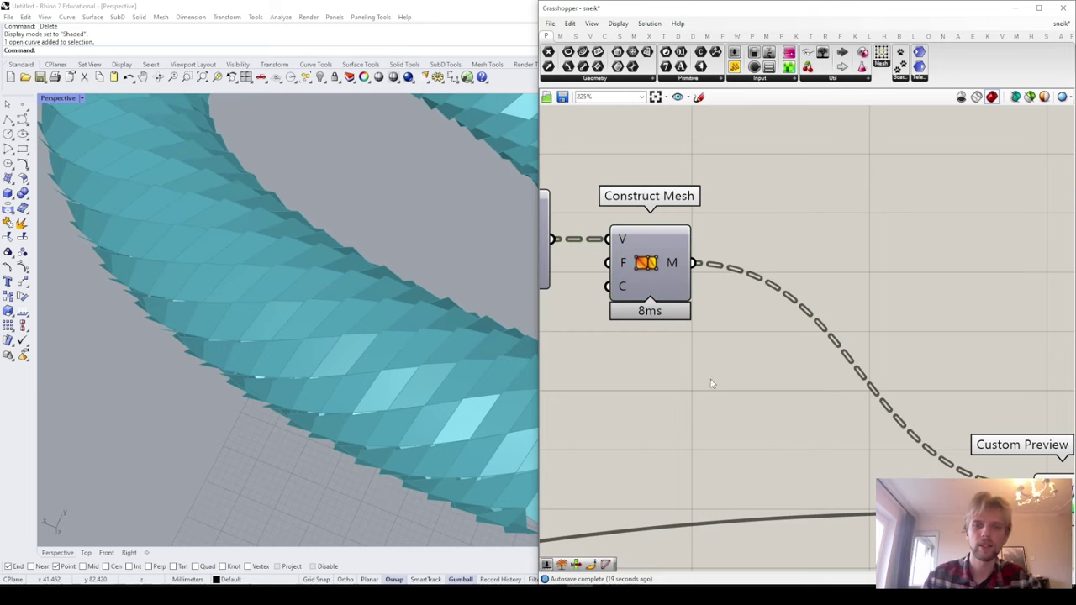
Step: Move Construct Mesh away from Merge and add a Scale component between them, connecting Merge's R output to its G input
left_click_drag(673, 284, 923, 287)
scroll(923, 287, "down", 3)
scroll(713, 287, "up", 2)
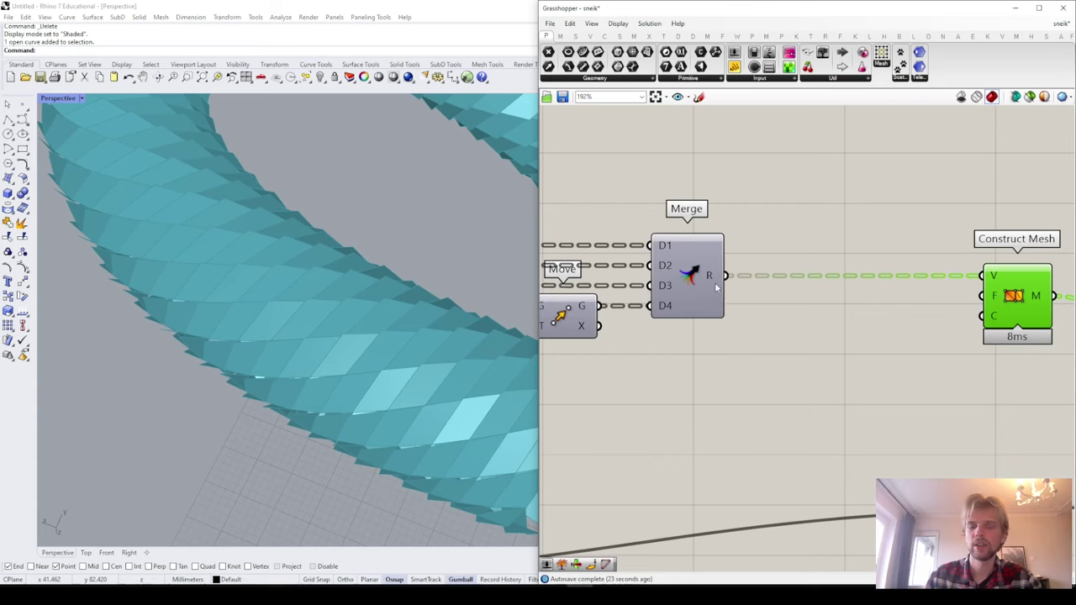
right_click_drag(958, 270, 891, 272)
double_click(807, 210)
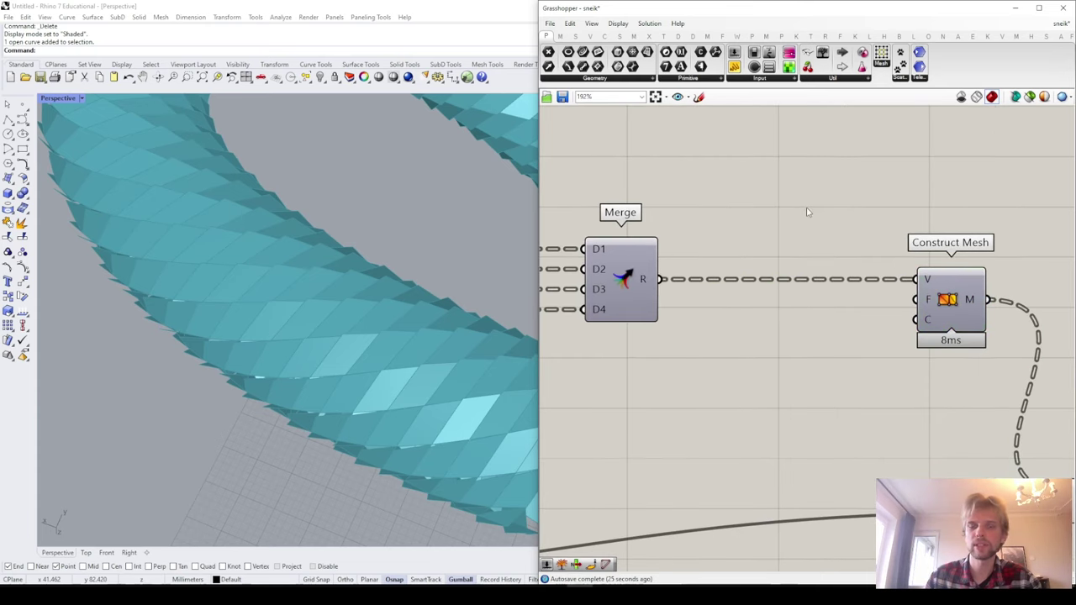
type("scale")
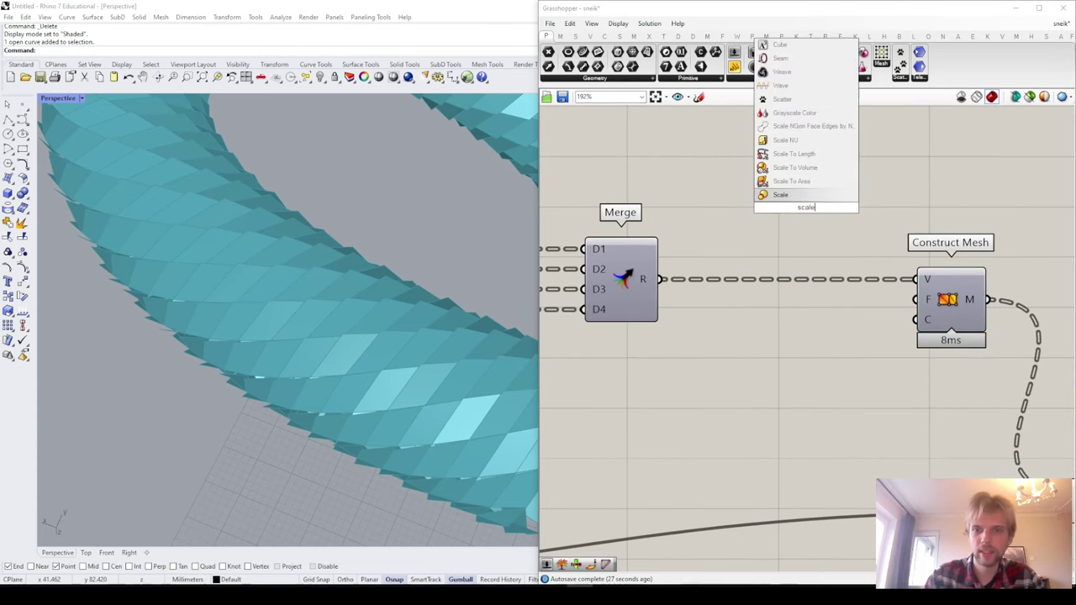
key("Return")
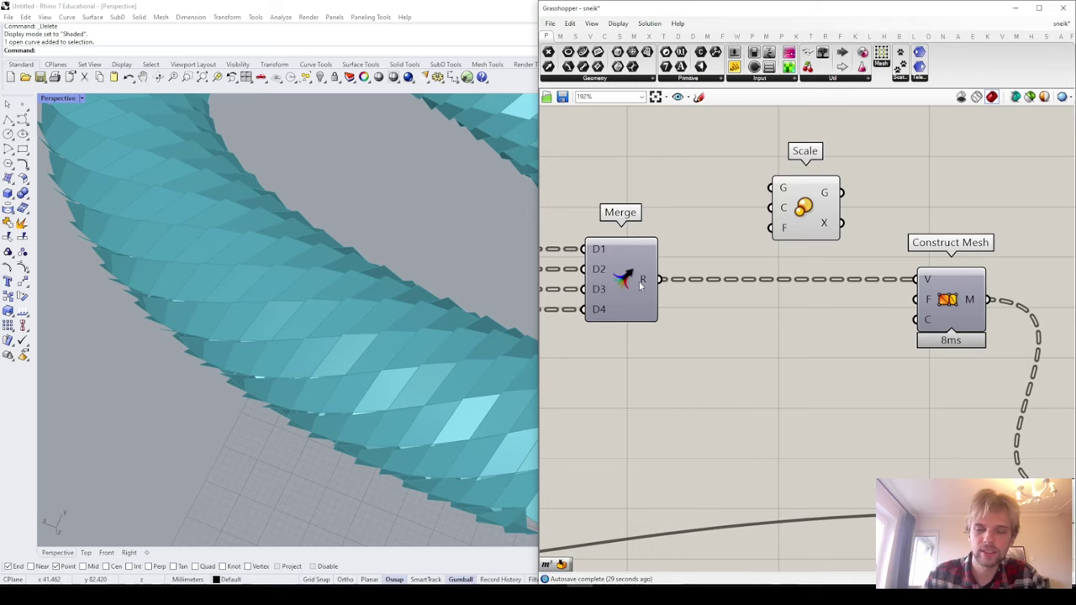
mouse_move(639, 281)
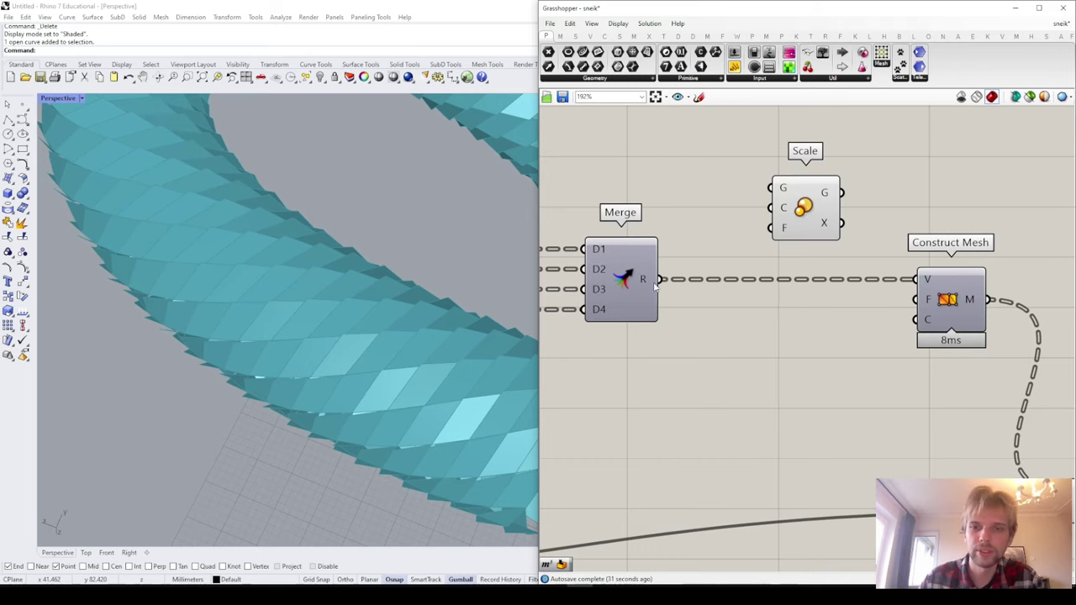
left_click_drag(661, 279, 771, 187)
left_click_drag(813, 222, 809, 380)
right_click_drag(723, 410, 828, 328)
left_click(742, 351)
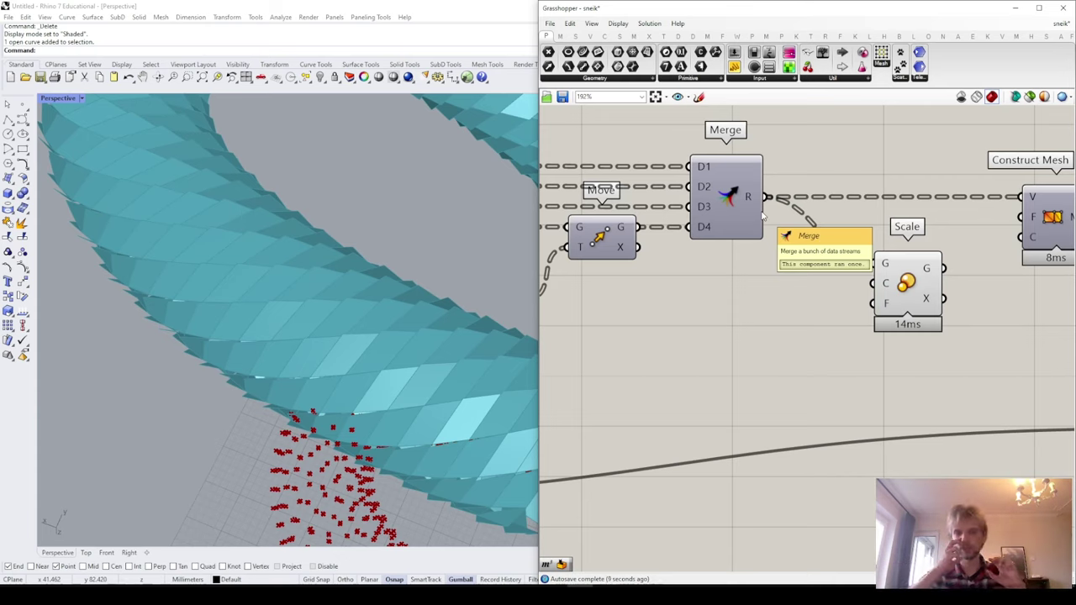
Step: Add an Average component fed by Merge's R output, connect its AM output to Scale's C input, and tidy their placement
double_click(757, 306)
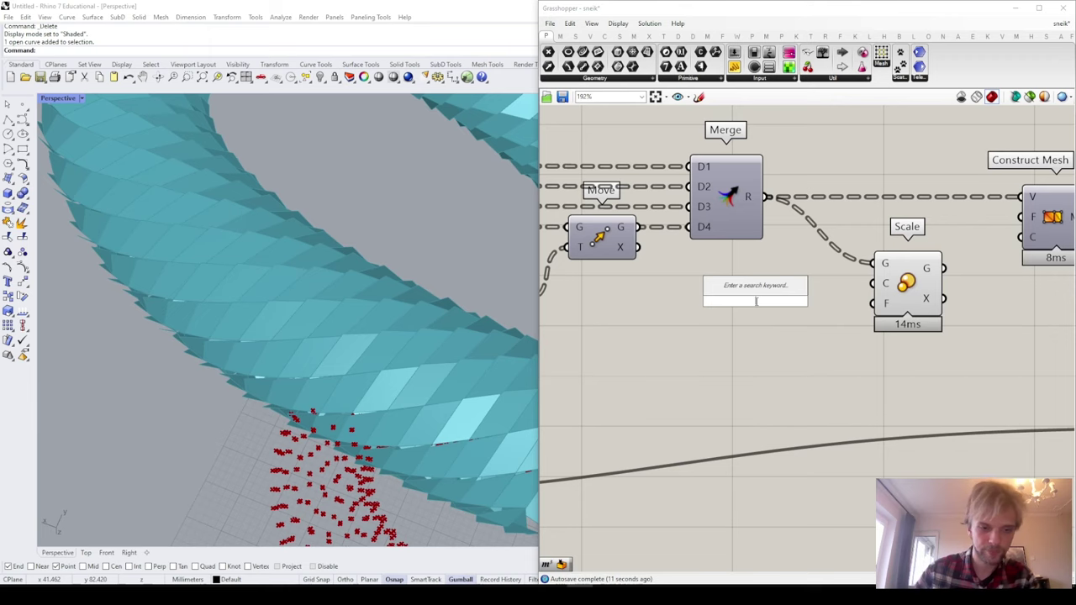
type("average")
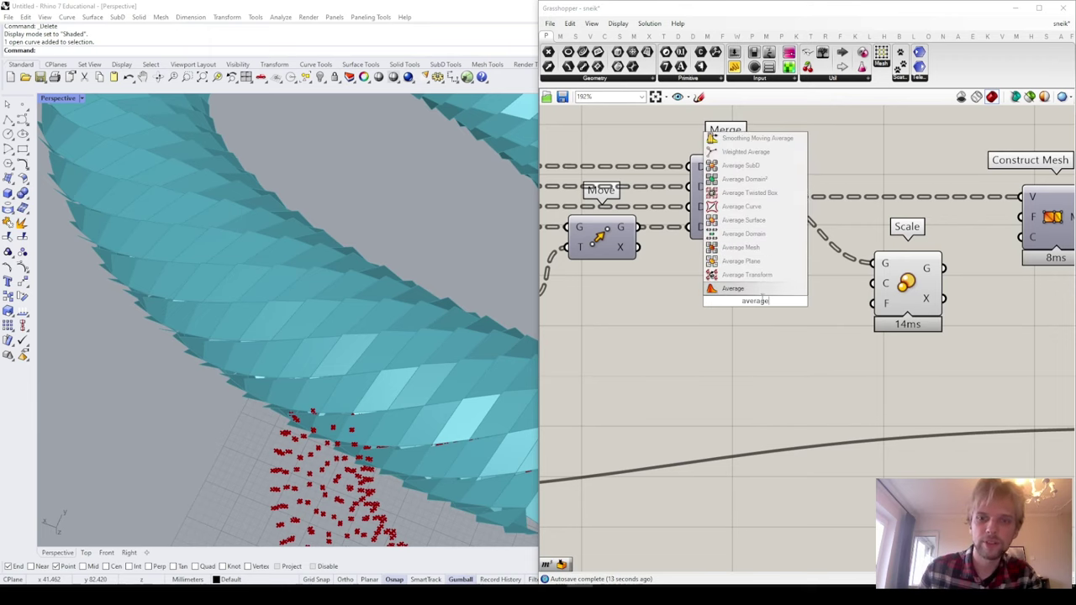
left_click(733, 288)
left_click_drag(766, 196, 874, 286)
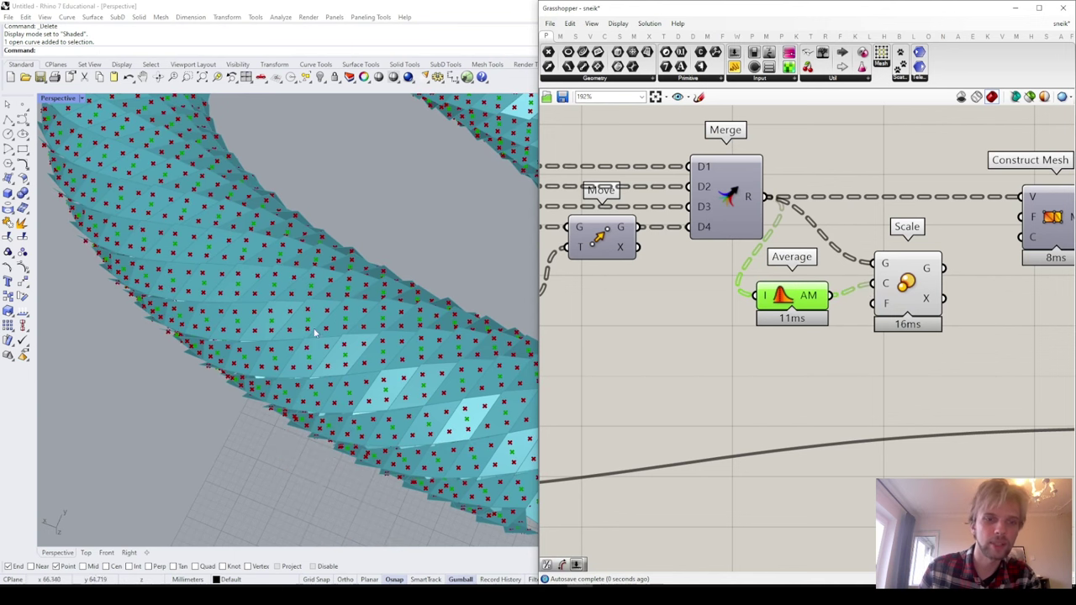
left_click_drag(796, 320, 802, 309)
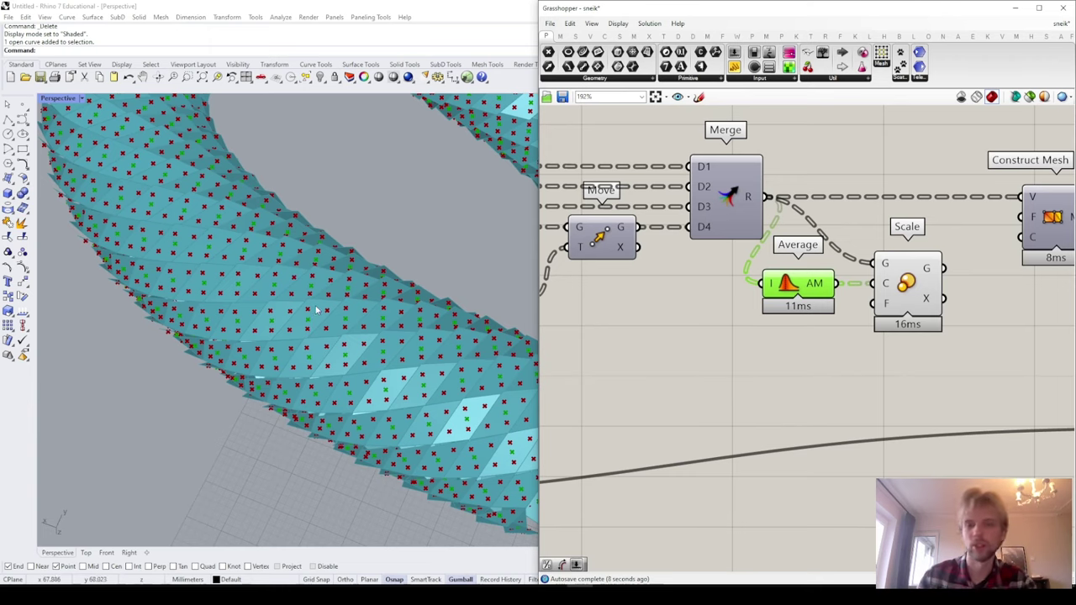
right_click_drag(856, 431, 818, 440)
left_click_drag(883, 373, 739, 261)
left_click_drag(779, 293, 805, 283)
left_click(801, 332)
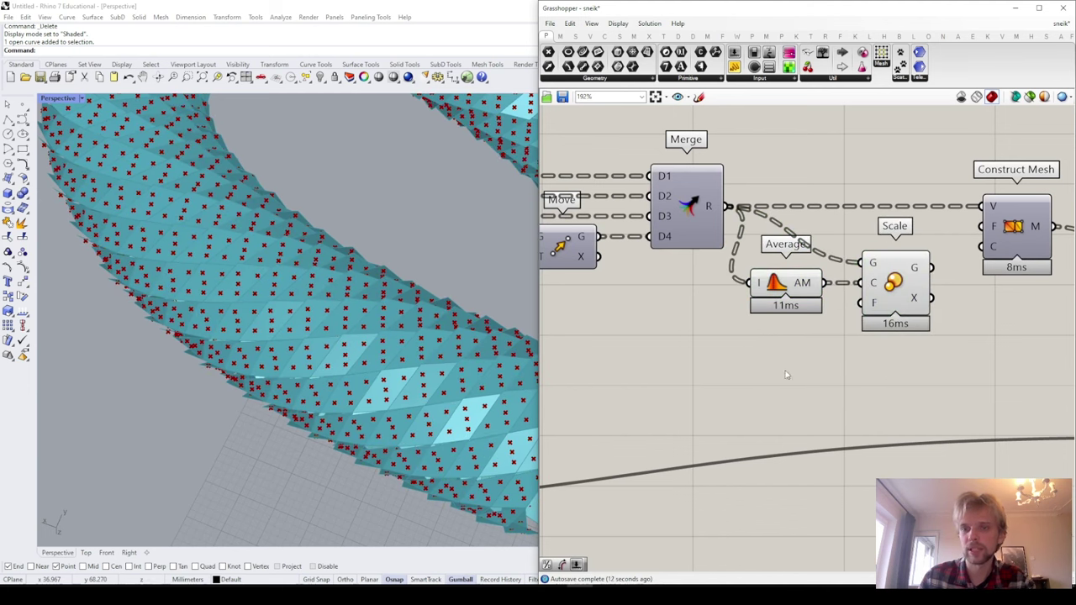
Step: Add a number slider of value 1.2 and connect it to Scale's F input
double_click(786, 375)
type("1.2")
key("Return")
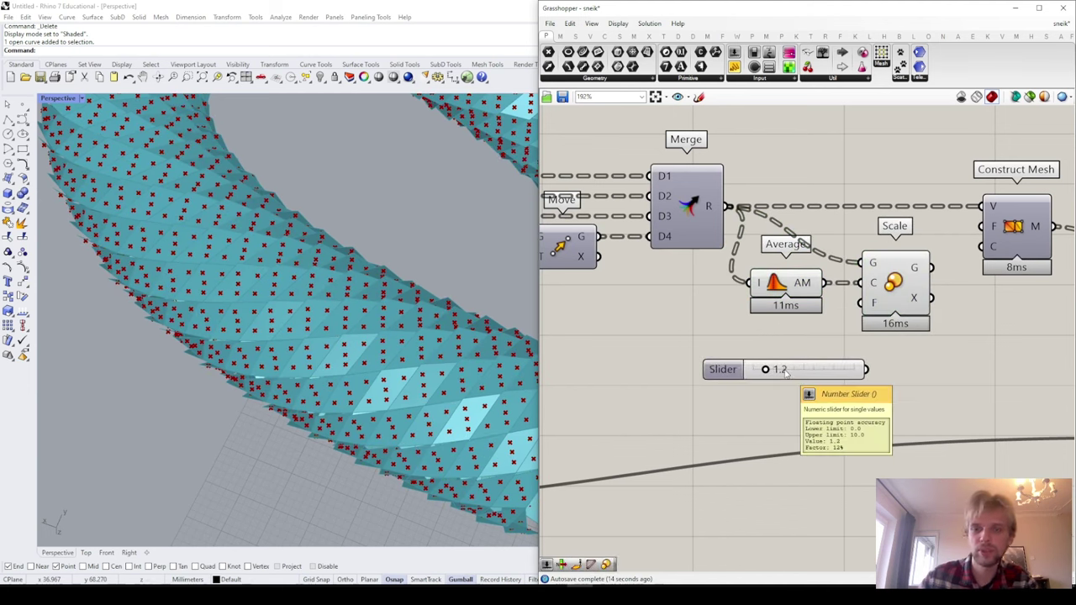
left_click_drag(821, 372, 859, 302)
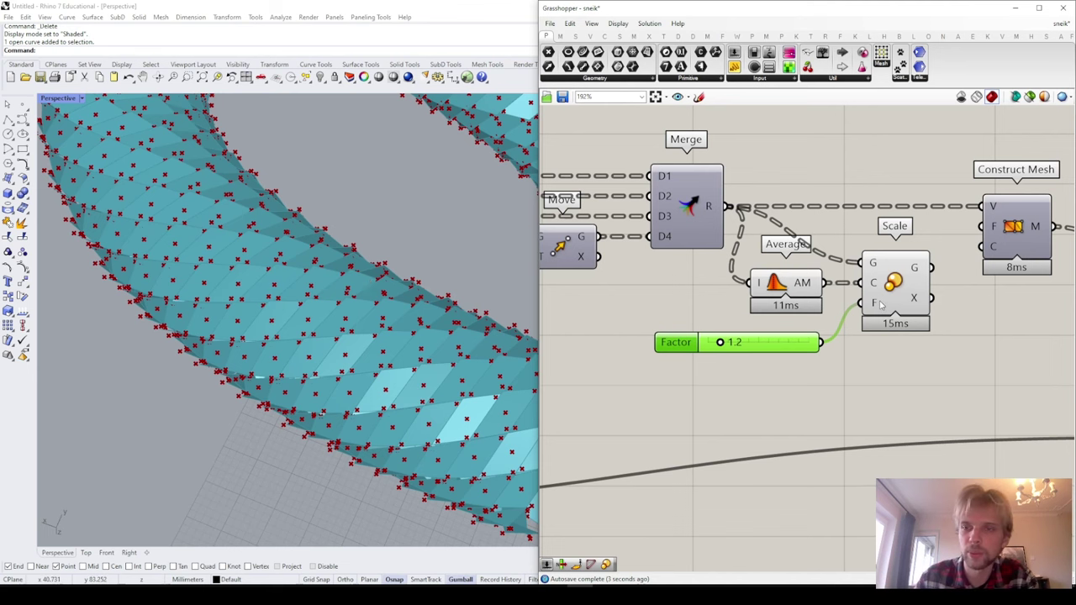
Step: Connect Scale's G output to Construct Mesh's V input and turn off the previews of Average and Scale
right_click_drag(882, 307, 805, 333)
left_click_drag(854, 294, 921, 235)
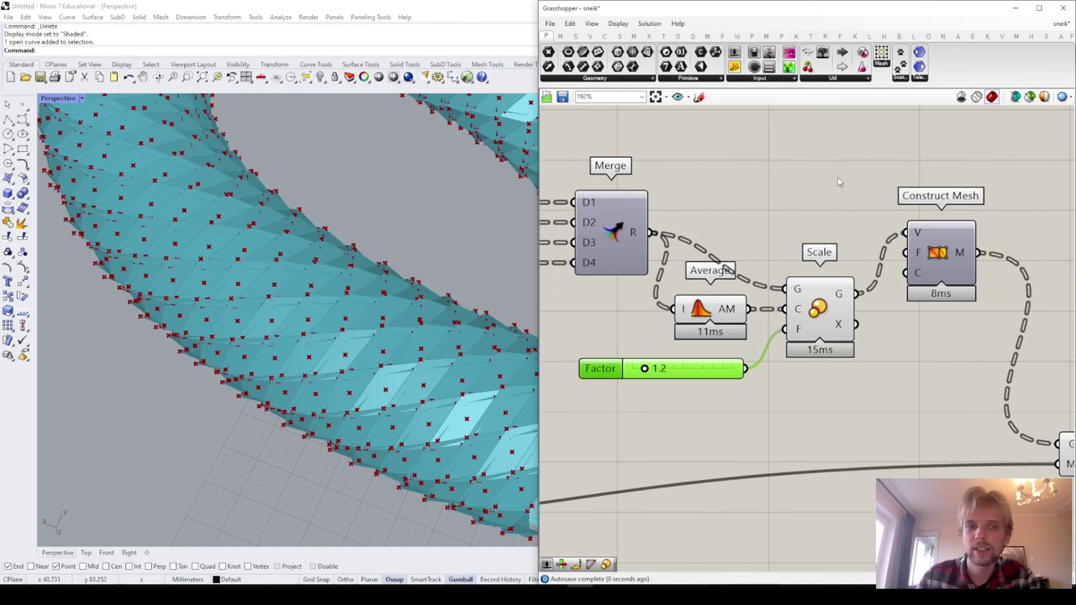
scroll(828, 189, "down", 2)
left_click_drag(864, 358, 750, 262)
middle_click(750, 262)
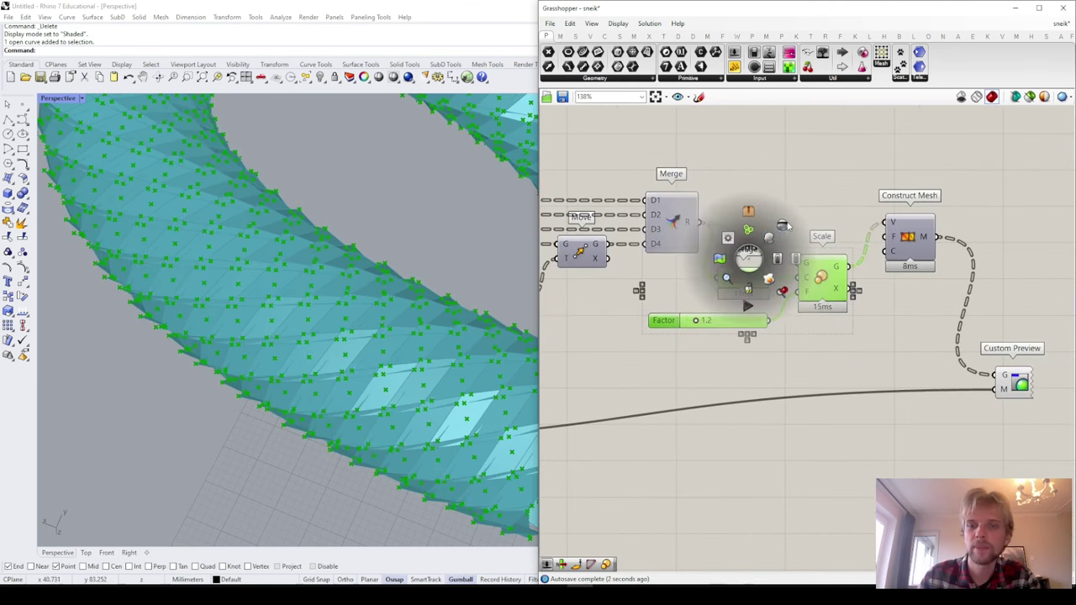
left_click(787, 227)
scroll(361, 368, "up", 5)
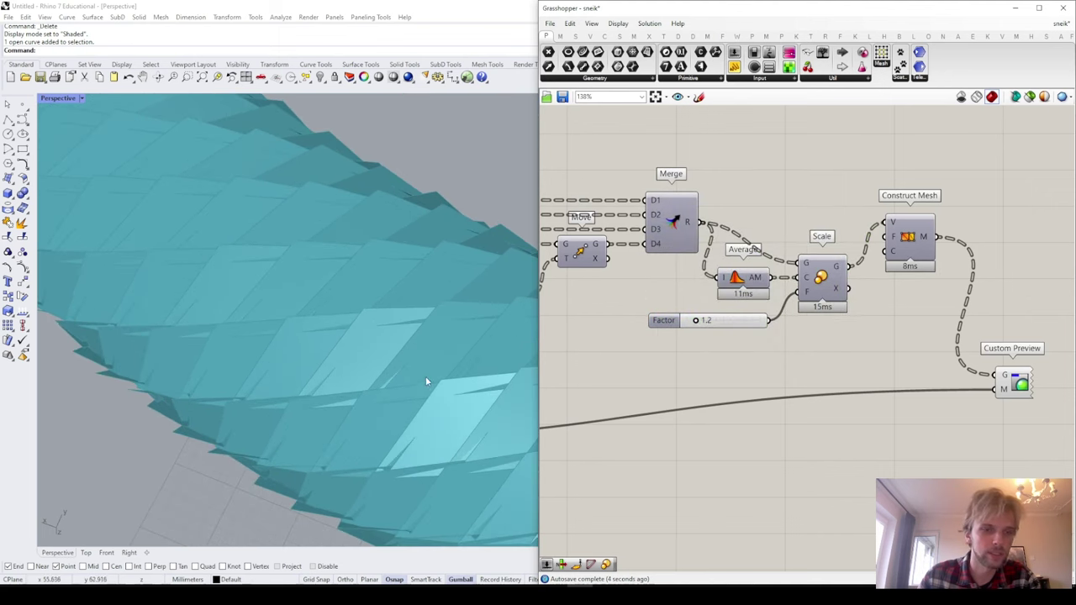
Step: Try adjusting the scale's Factor slider and return it to 1.2
scroll(446, 361, "down", 1)
scroll(681, 358, "up", 1)
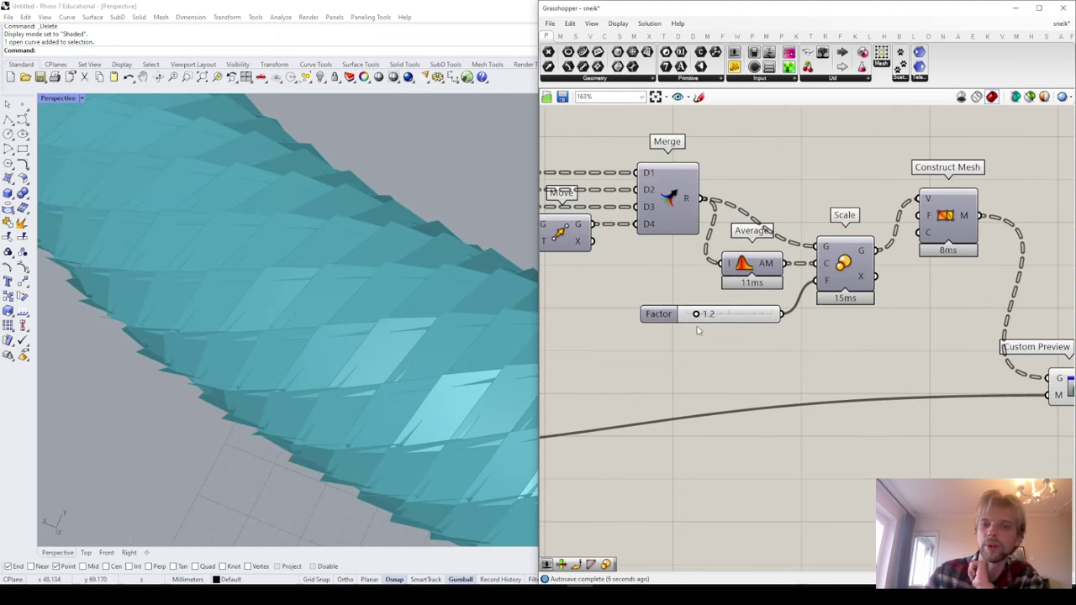
mouse_move(697, 315)
left_mouse_down()
mouse_move(683, 317)
mouse_move(699, 325)
left_mouse_up()
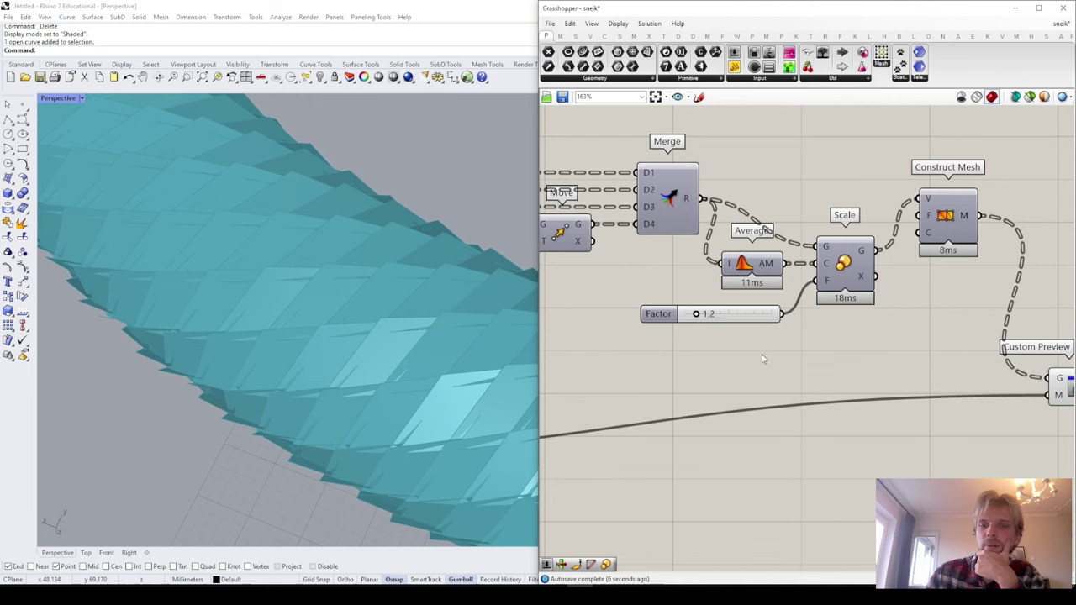
Step: Move the Custom Preview component further away from Construct Mesh to make room for more components
scroll(814, 365, "down", 4)
right_click_drag(974, 375, 739, 277)
scroll(727, 279, "up", 3)
left_click_drag(708, 279, 858, 341)
right_click_drag(612, 151, 769, 272)
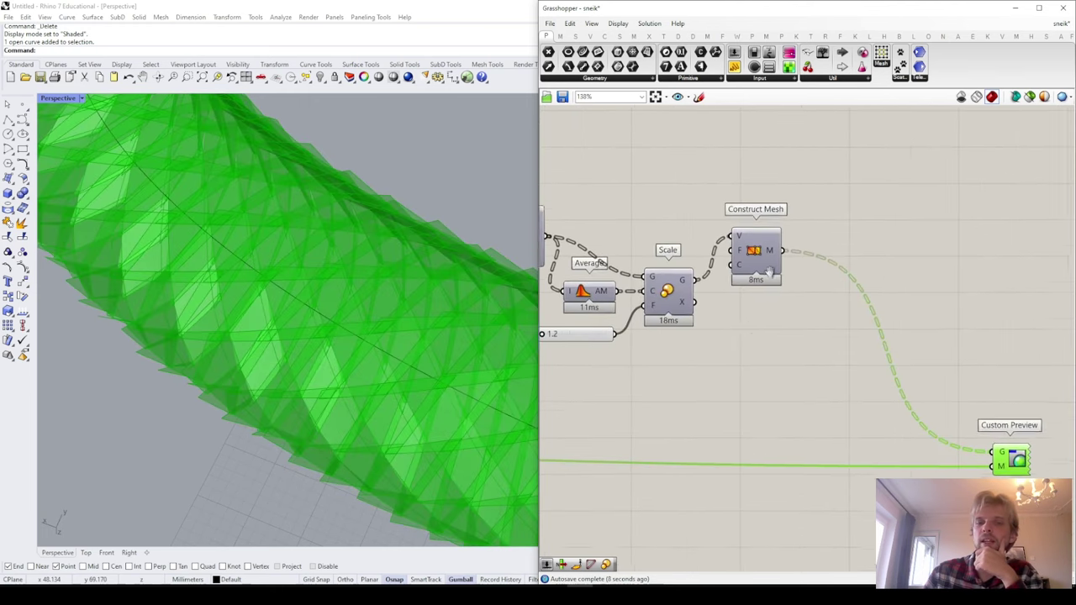
Step: Add Weaverbird's Catmull-Clark Subdivision beside Construct Mesh and connect Construct Mesh's M output to its M input
double_click(791, 304)
type("catmul")
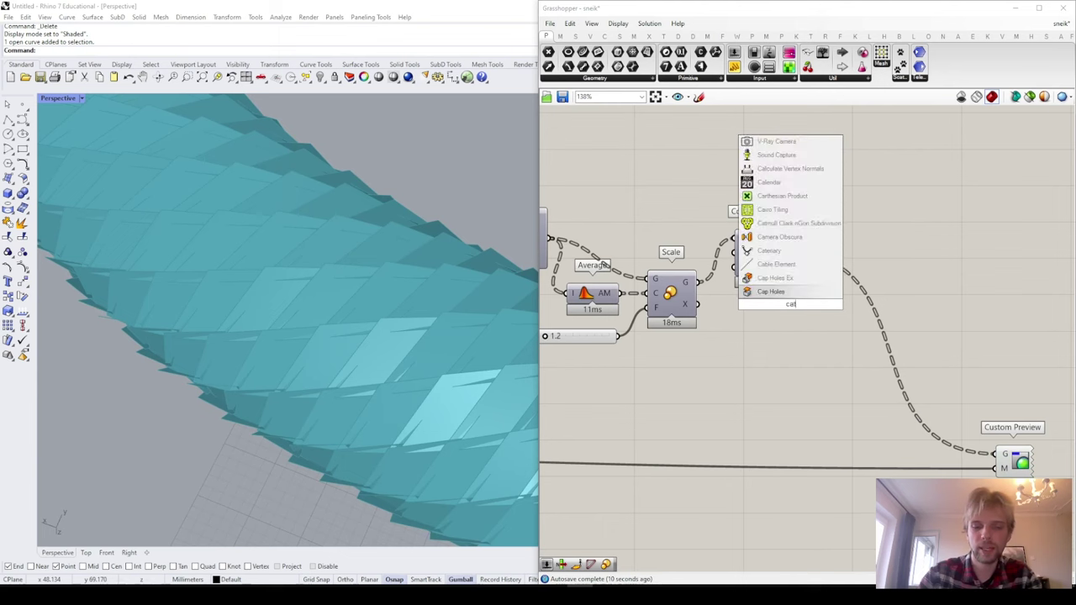
left_click(820, 279)
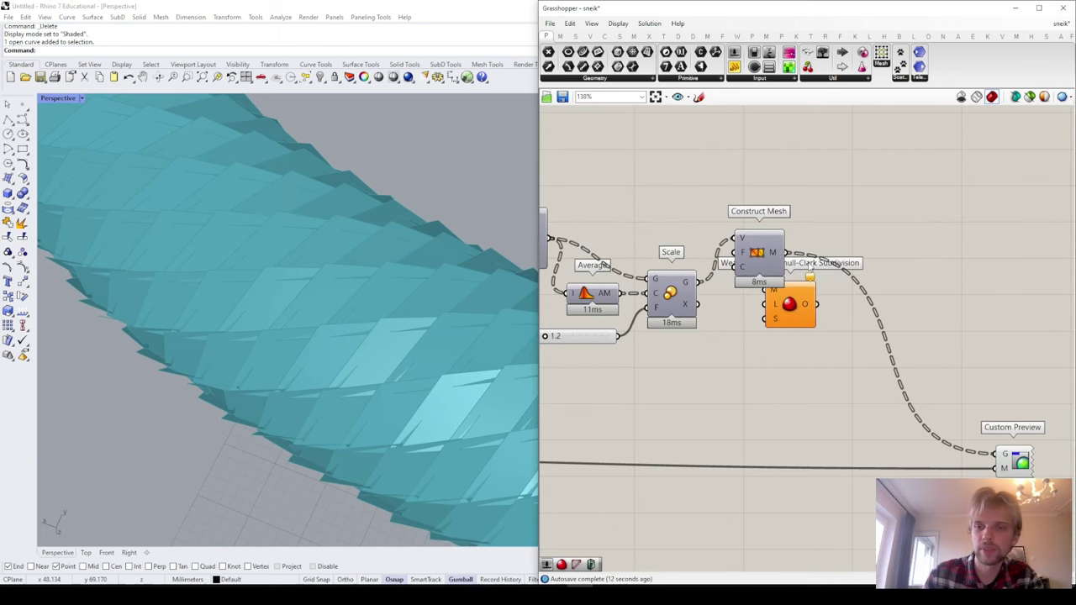
left_click_drag(782, 308, 866, 282)
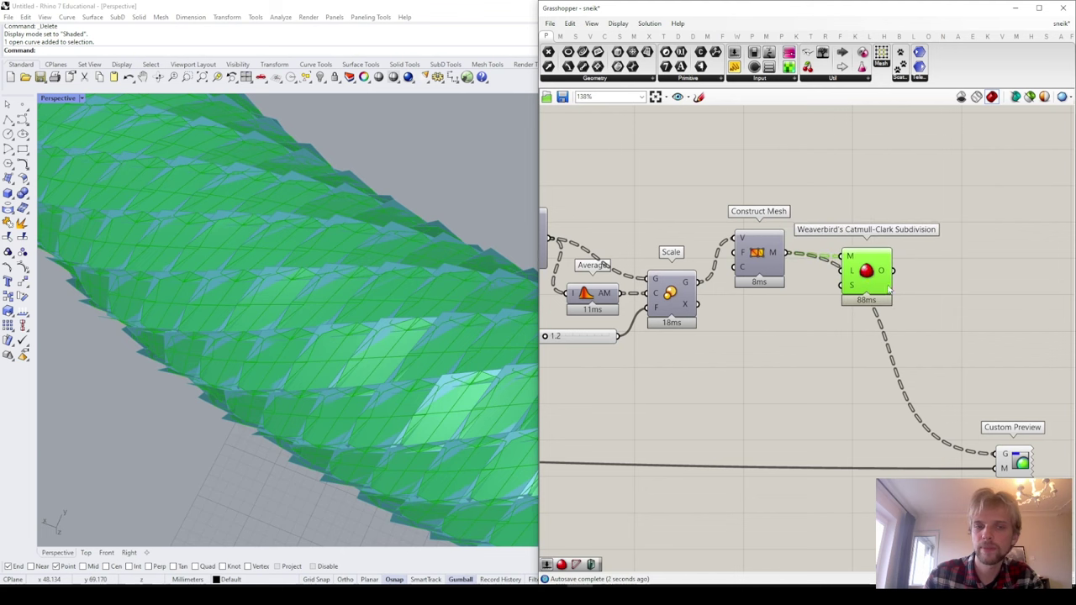
left_click(1032, 308)
scroll(432, 375, "up", 5)
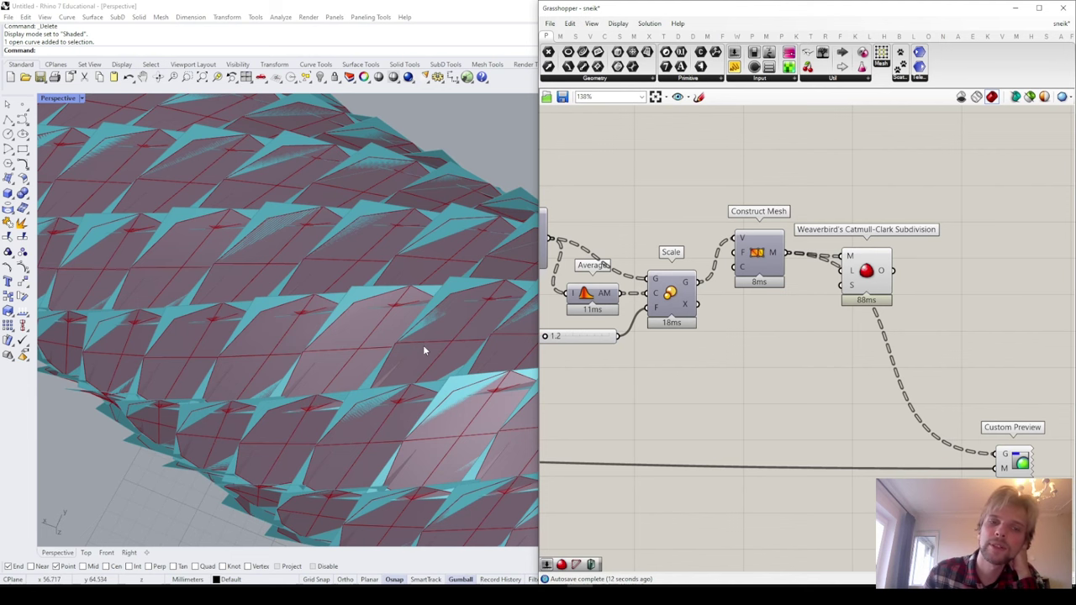
Step: Move the Catmull-Clark Subdivision away from Construct Mesh and add a Weaverbird's Mesh Thicken component
left_click_drag(863, 281, 1006, 286)
double_click(865, 176)
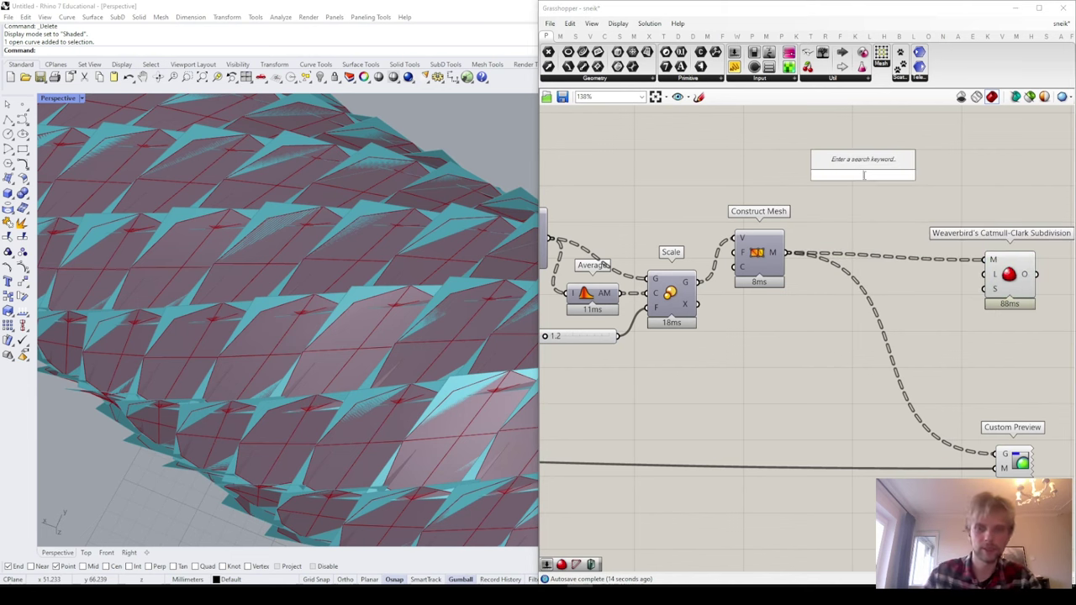
type("w")
key("BackSpace")
type("mes")
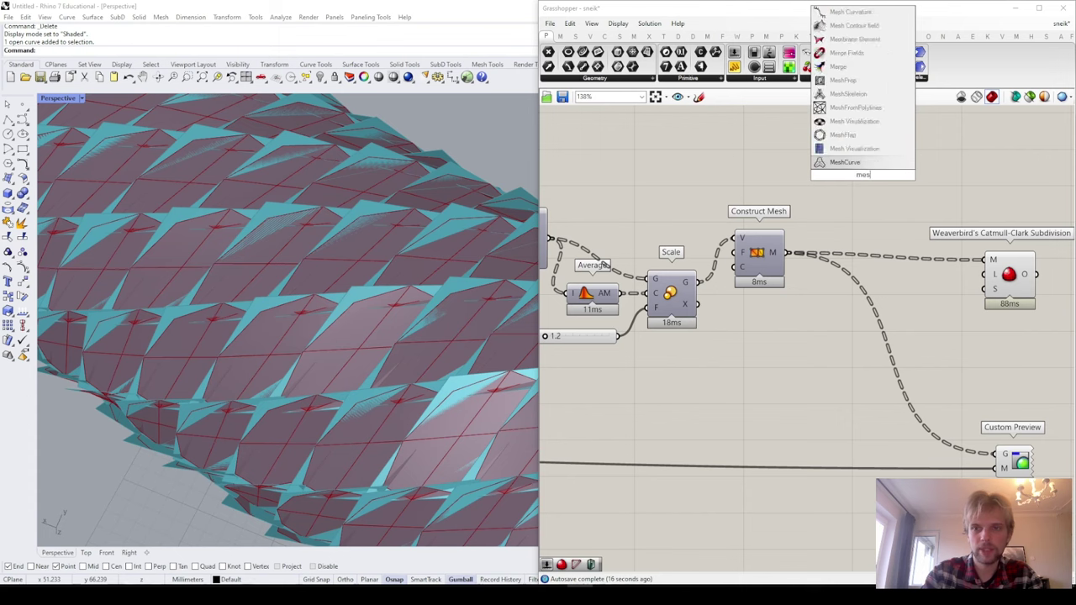
type("h thicken")
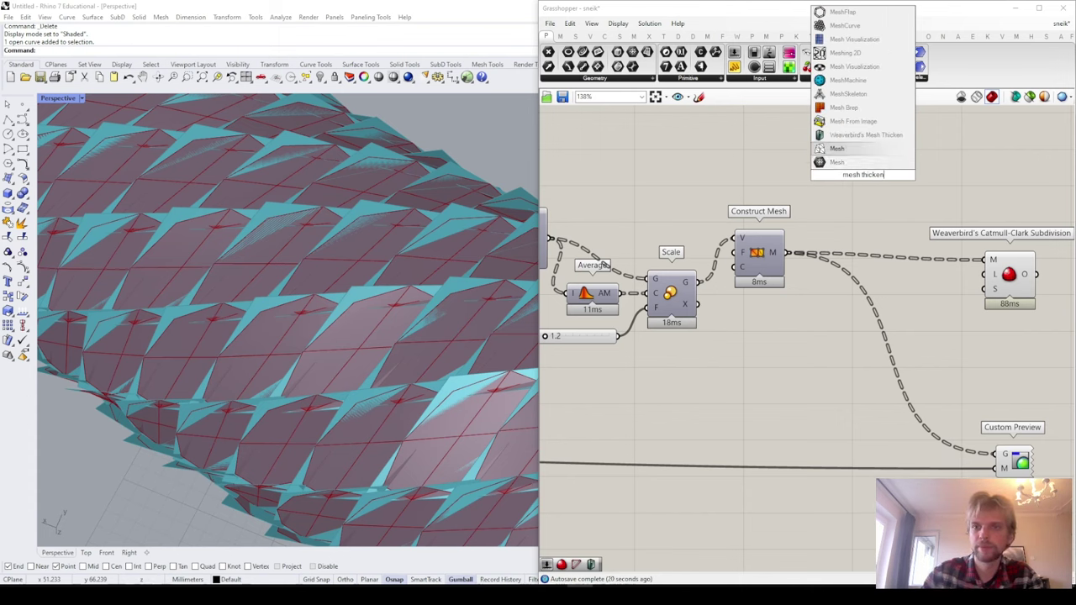
left_click(866, 134)
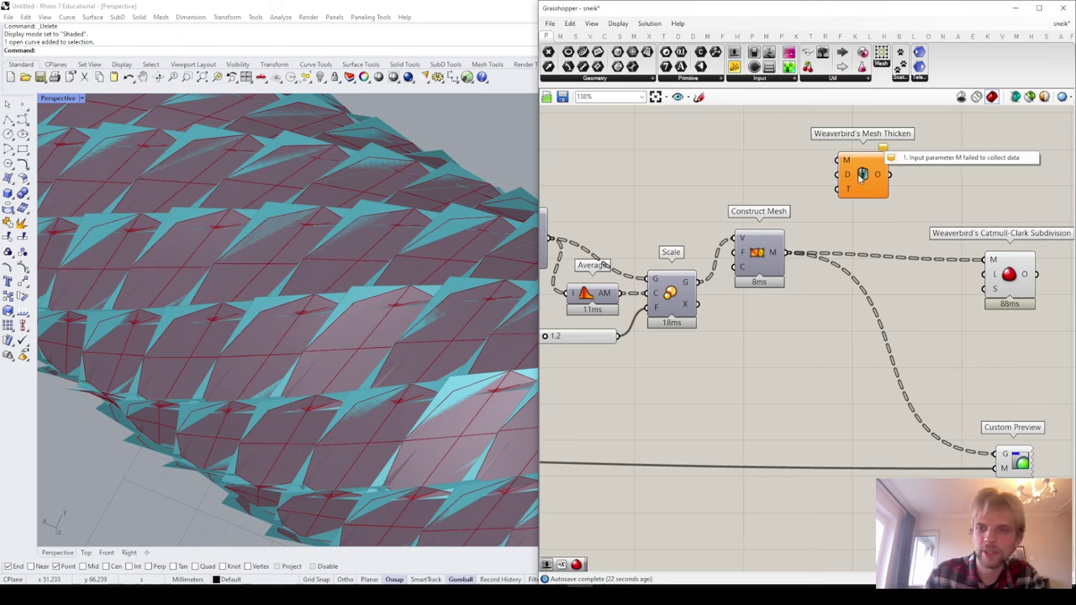
Step: Place Mesh Thicken beside Construct Mesh and connect Construct Mesh's M output to its M input
left_click_drag(885, 154, 817, 283)
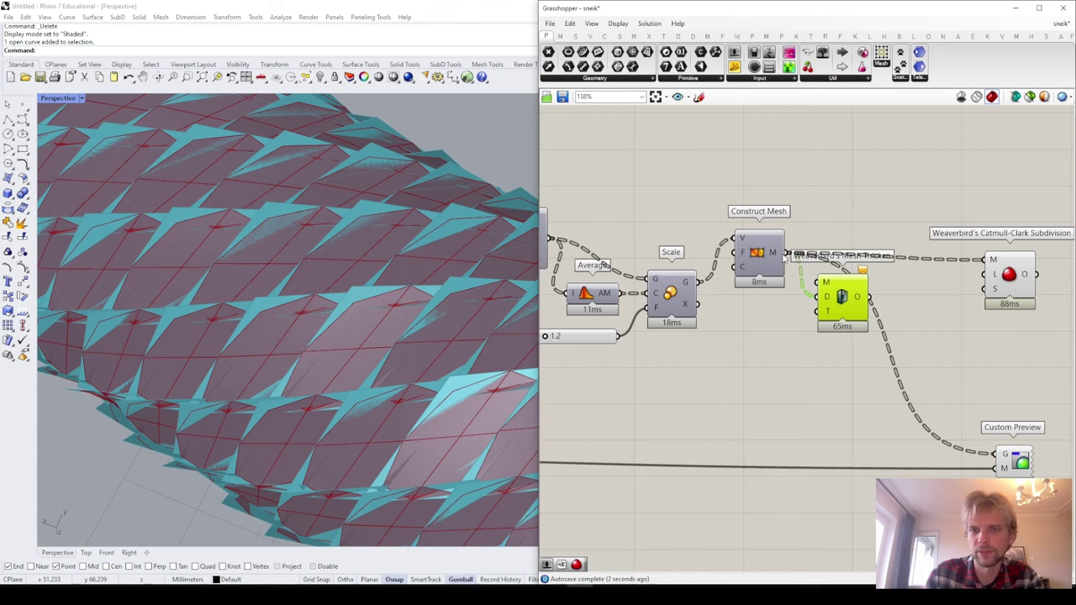
key("ctrl+z")
left_click_drag(828, 292, 849, 308)
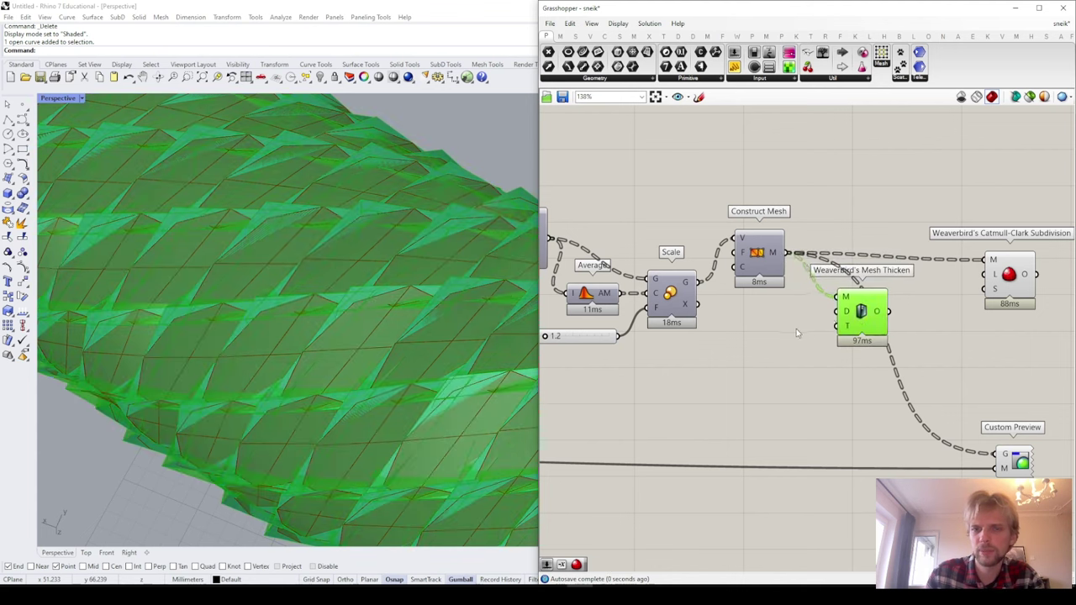
left_click(812, 335)
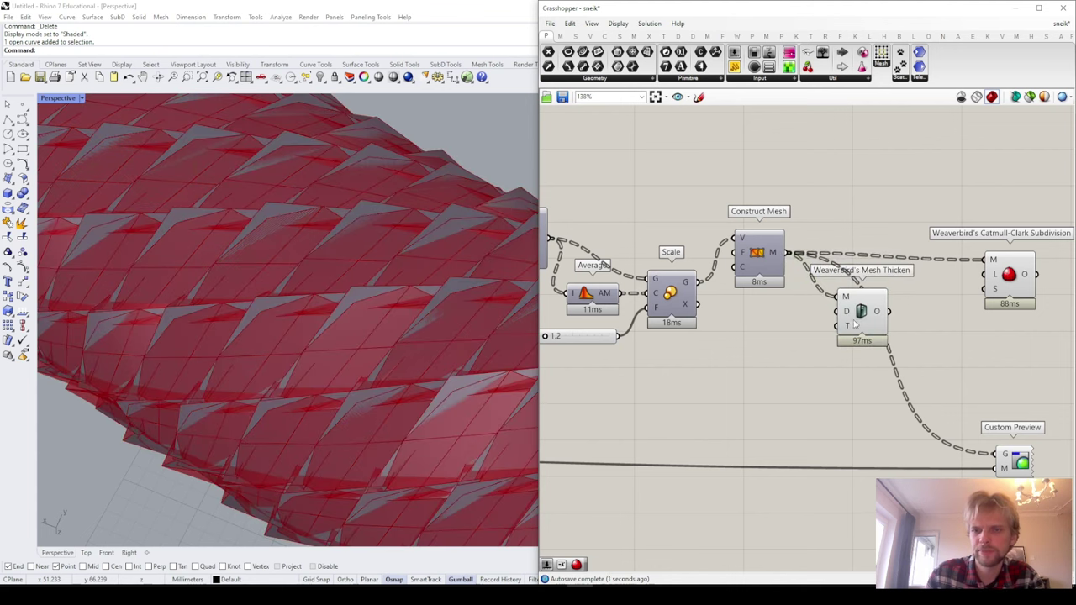
Step: Add a number slider of value 0.5 to Mesh Thicken's D input and connect its O output to Custom Preview's G input
double_click(782, 354)
type("0.5")
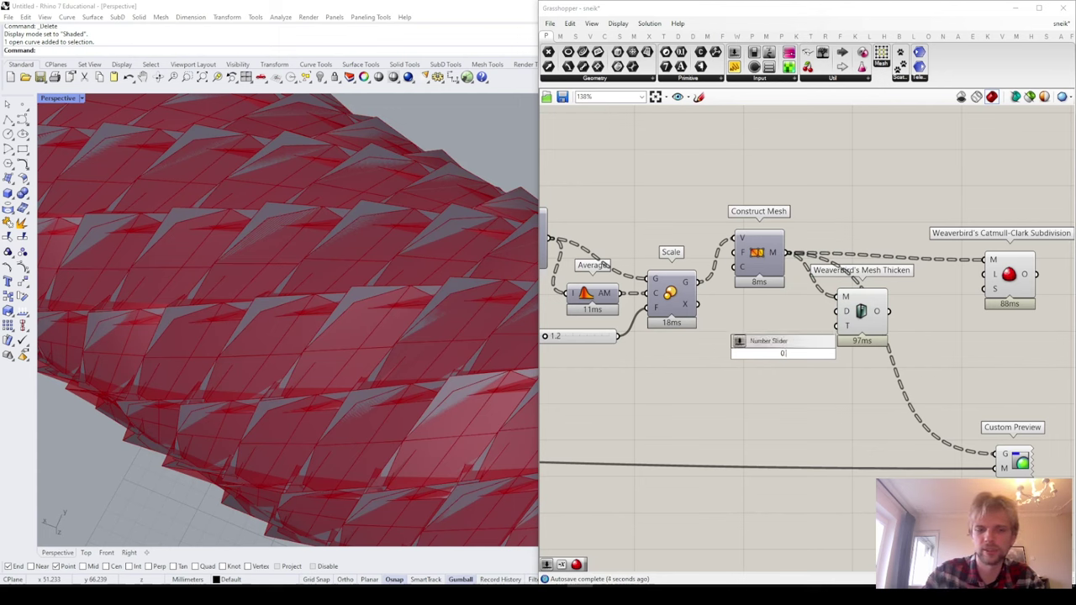
key("Return")
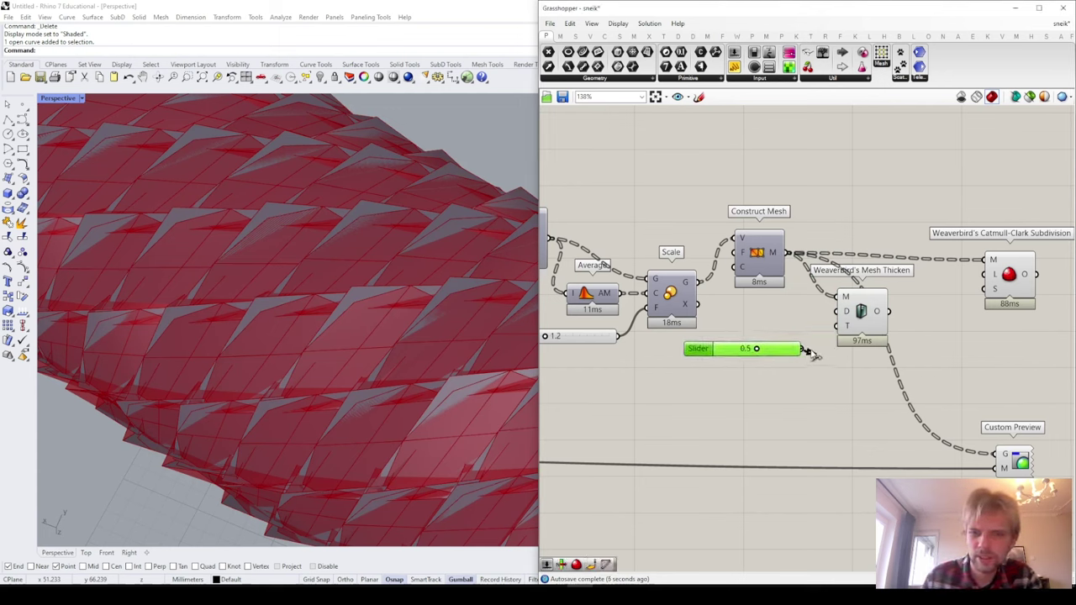
left_click_drag(804, 349, 994, 454)
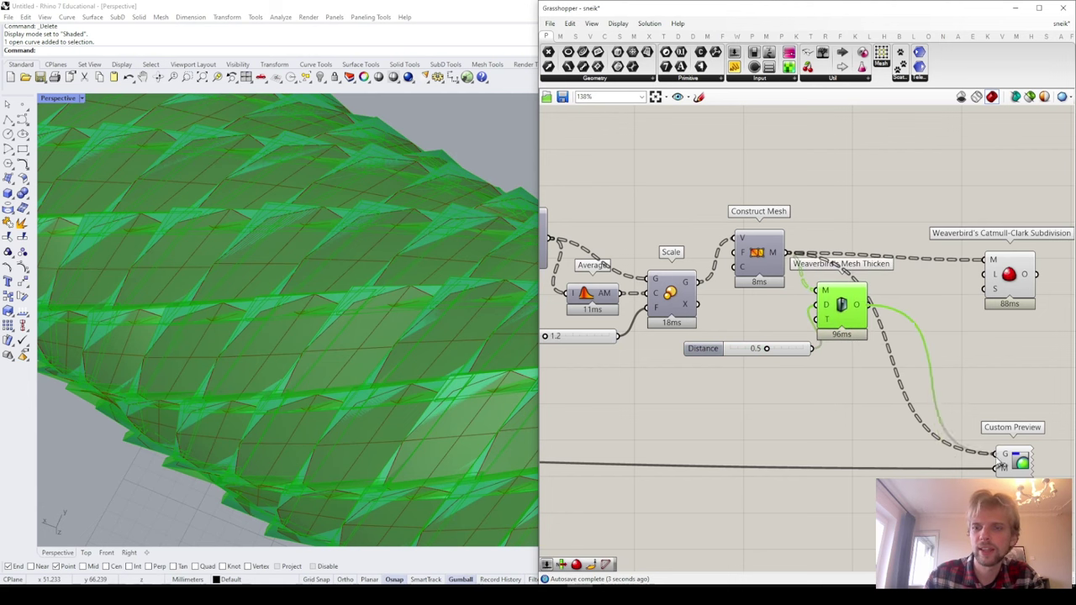
left_click(983, 410)
right_click_drag(938, 350, 893, 352)
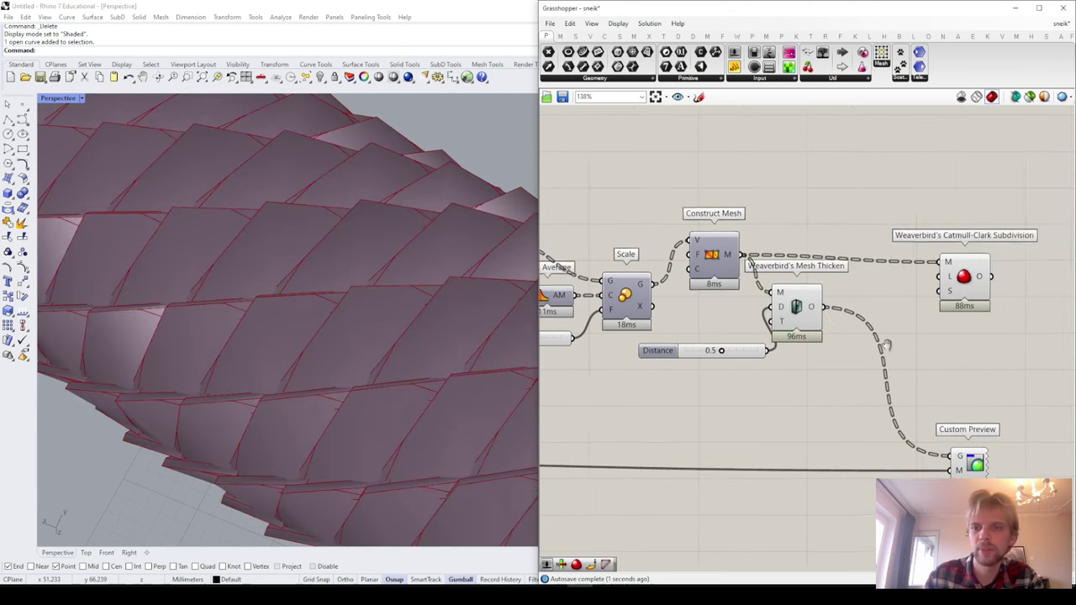
Step: Connect Mesh Thicken's O output to the Catmull-Clark Subdivision's M input, tidy Mesh Thicken's placement and turn off its preview
left_click_drag(820, 305, 944, 265)
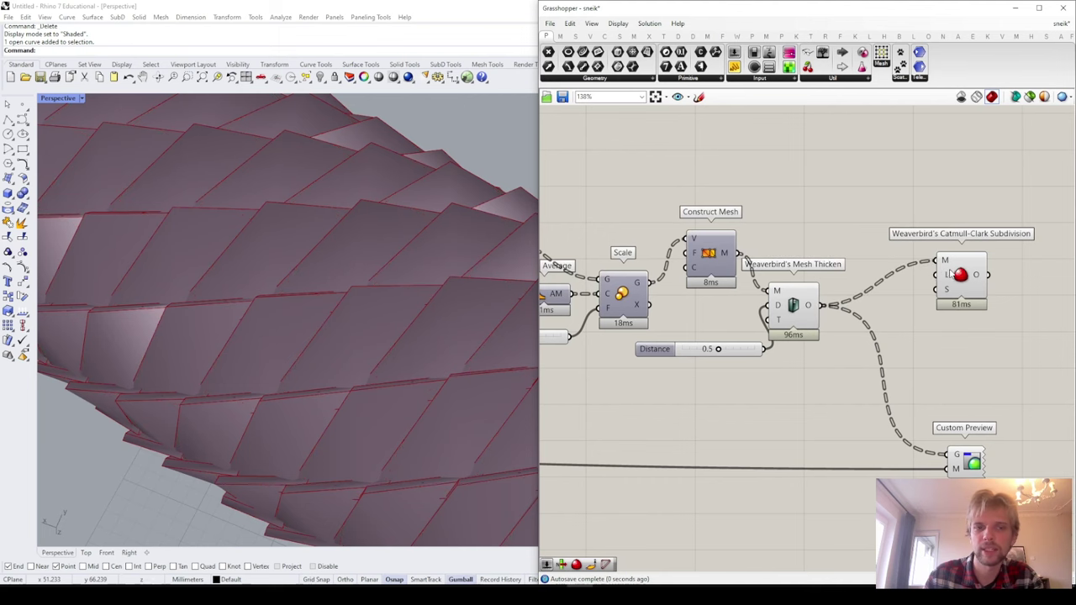
left_click_drag(792, 302, 815, 281)
middle_click(826, 277)
left_click(858, 240)
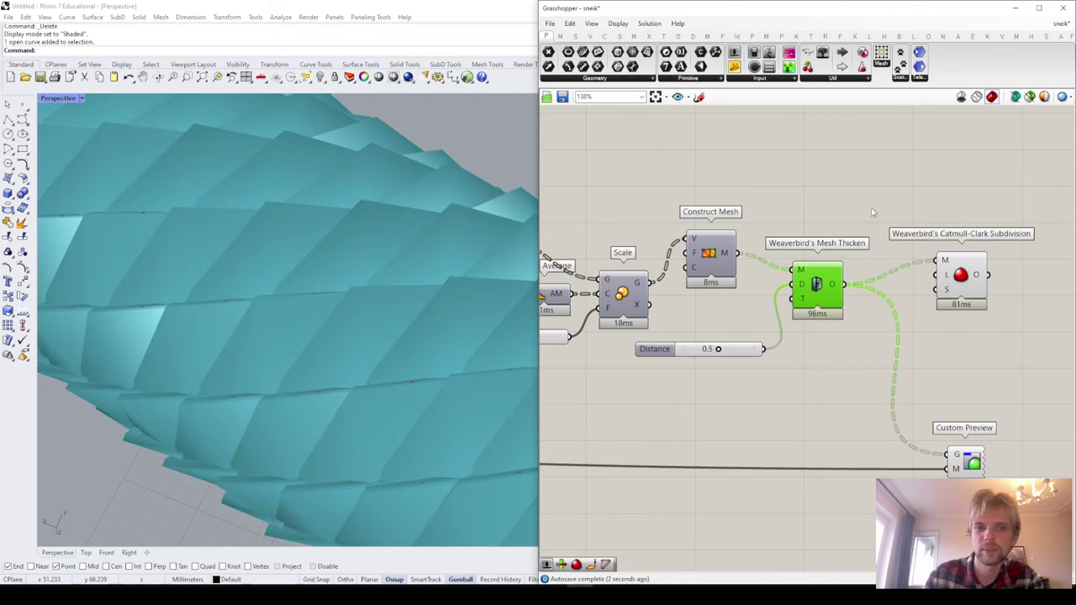
left_click(872, 209)
Step: Align the Catmull-Clark Subdivision with Mesh Thicken and connect its O output to Custom Preview's G input in place of Mesh Thicken
left_click_drag(953, 291, 948, 455)
left_click(925, 382)
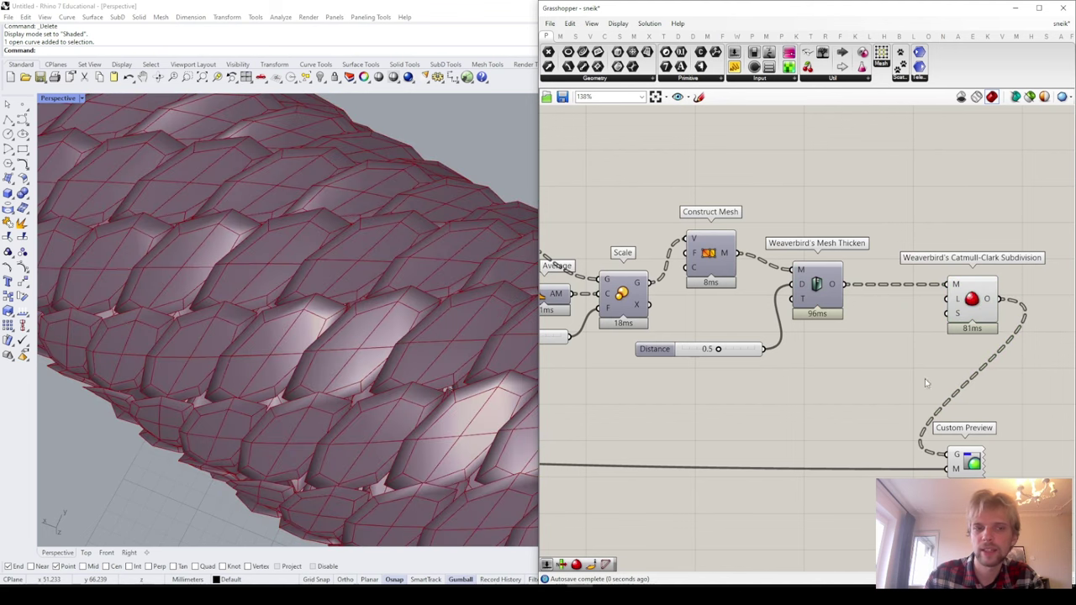
scroll(384, 304, "down", 10)
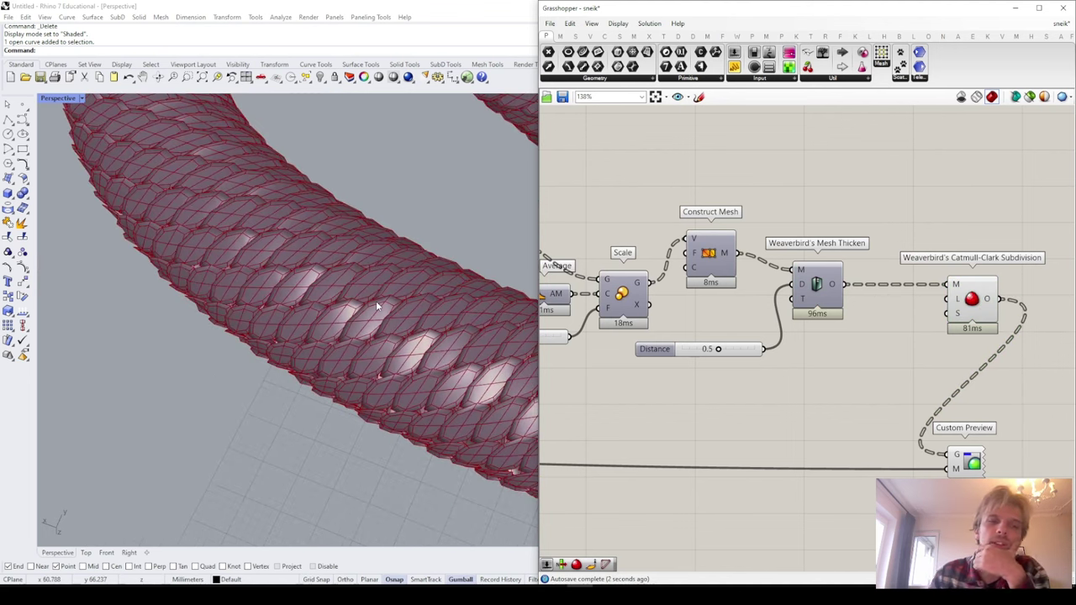
scroll(378, 304, "up", 2)
right_click_drag(385, 303, 344, 202)
scroll(351, 366, "up", 4)
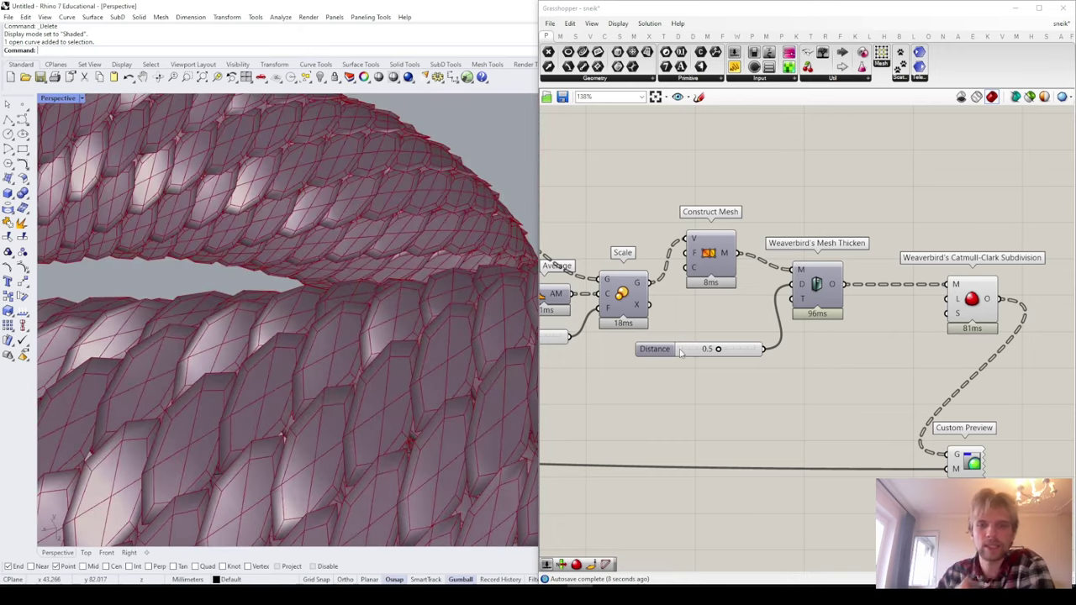
Step: Move Mesh Thicken and its Distance slider together away from Construct Mesh to leave a gap
left_click_drag(853, 389, 631, 262)
left_click_drag(807, 298, 933, 315)
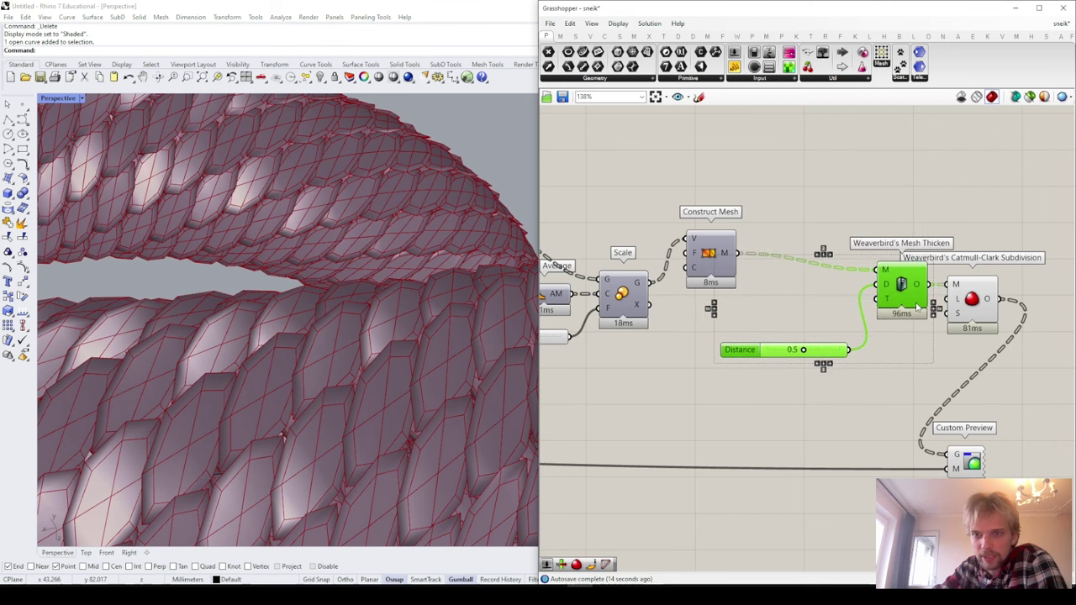
left_click(823, 234)
Step: Insert a second Weaverbird's Catmull-Clark Subdivision between Construct Mesh's M output and Mesh Thicken's M input, with its preview off
scroll(776, 220, "up", 2)
double_click(776, 220)
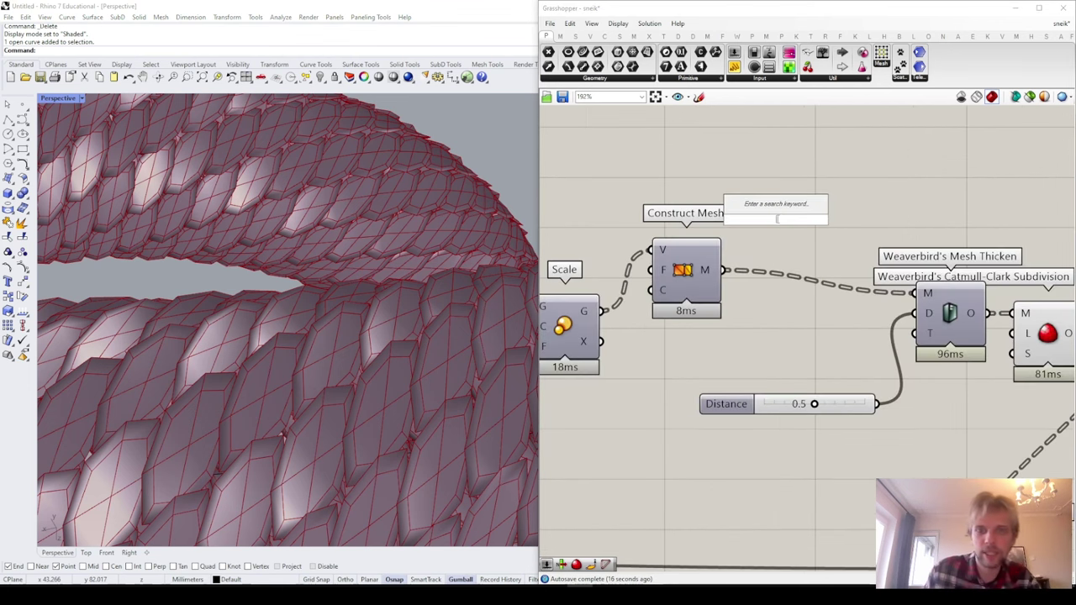
type("cat")
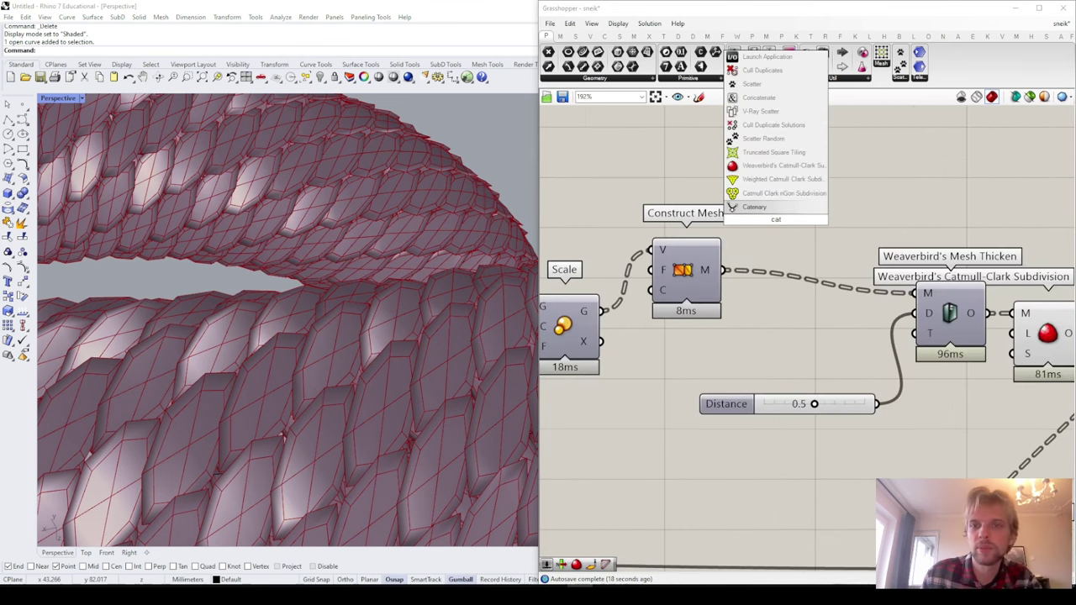
left_click(782, 166)
left_click_drag(761, 219, 794, 292)
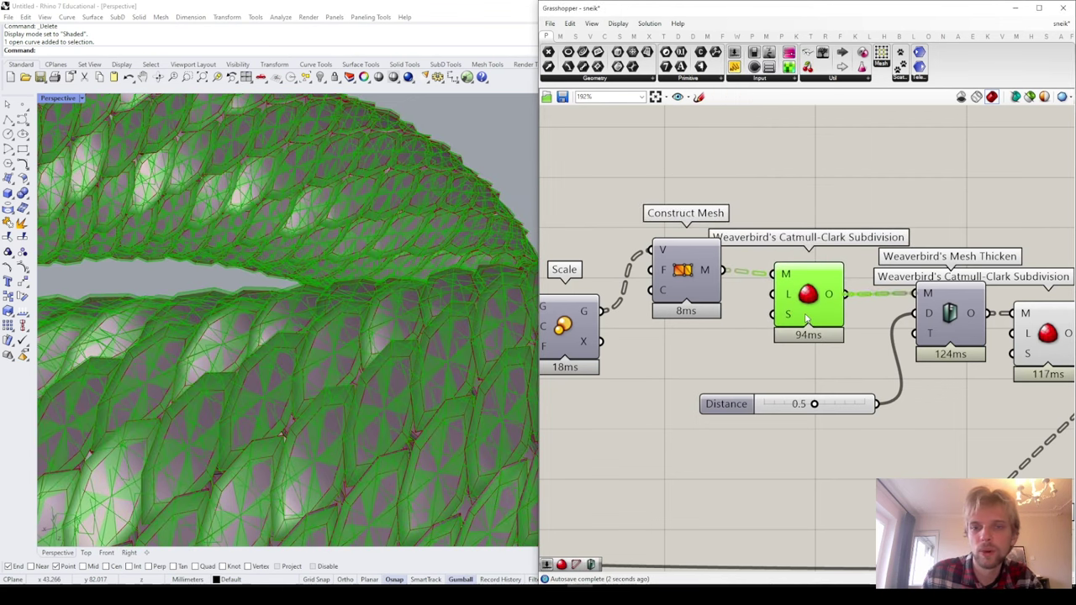
middle_click(805, 314)
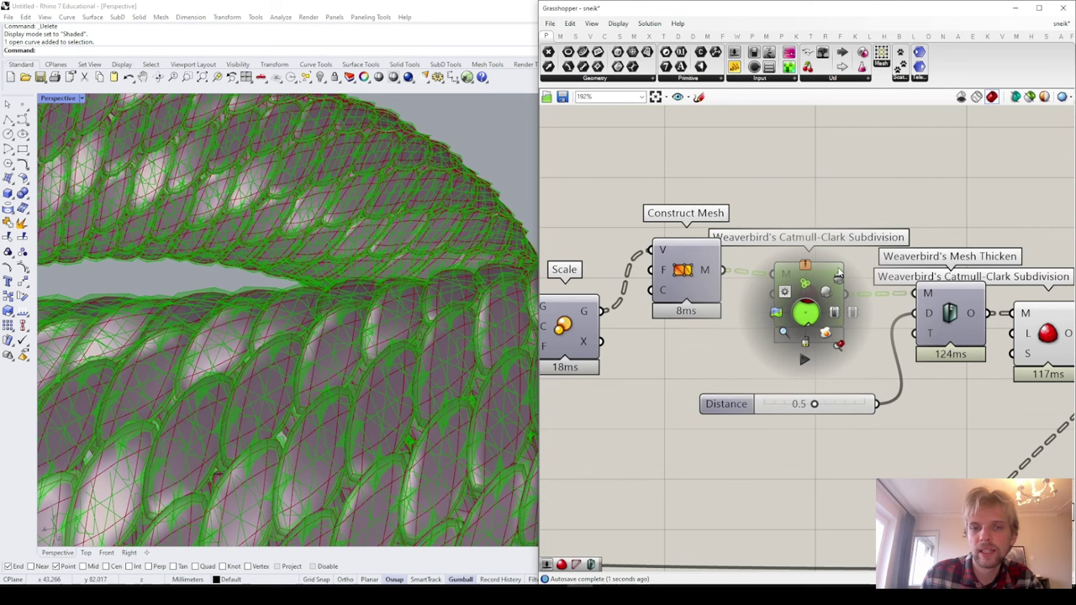
left_click(836, 277)
Step: Set the Smooth Naked Edges (S) input of the Catmull-Clark Subdivision before Mesh Thicken to Fixed
scroll(758, 329, "up", 3)
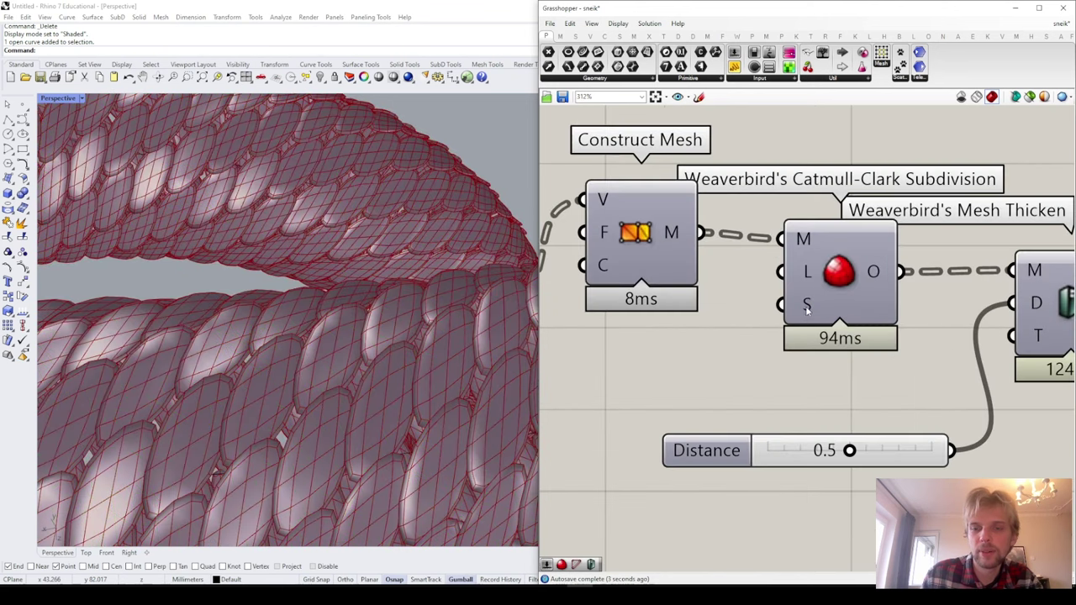
mouse_move(806, 309)
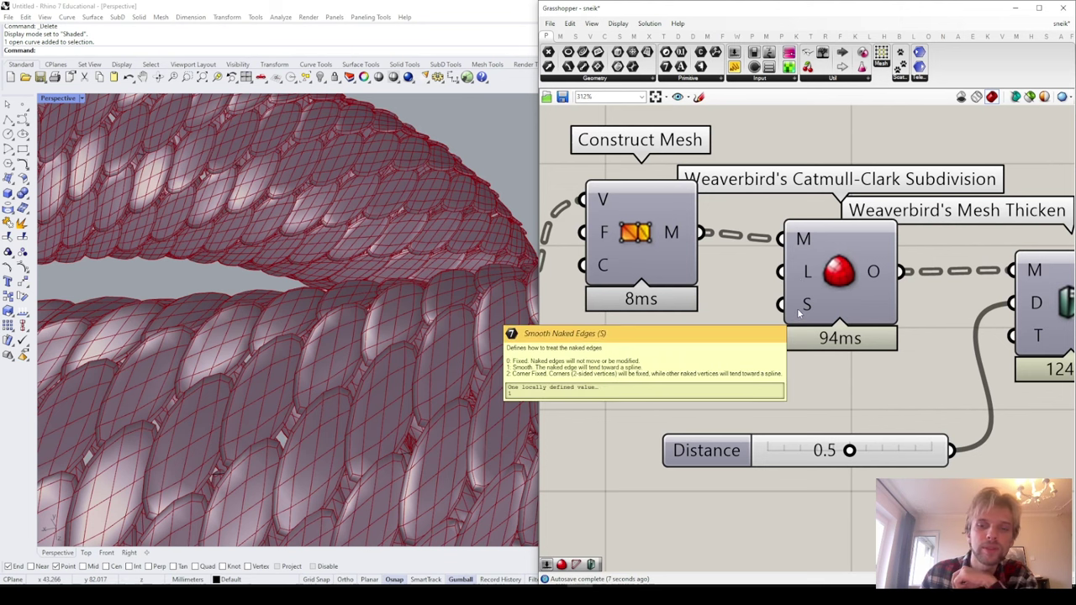
right_click(801, 313)
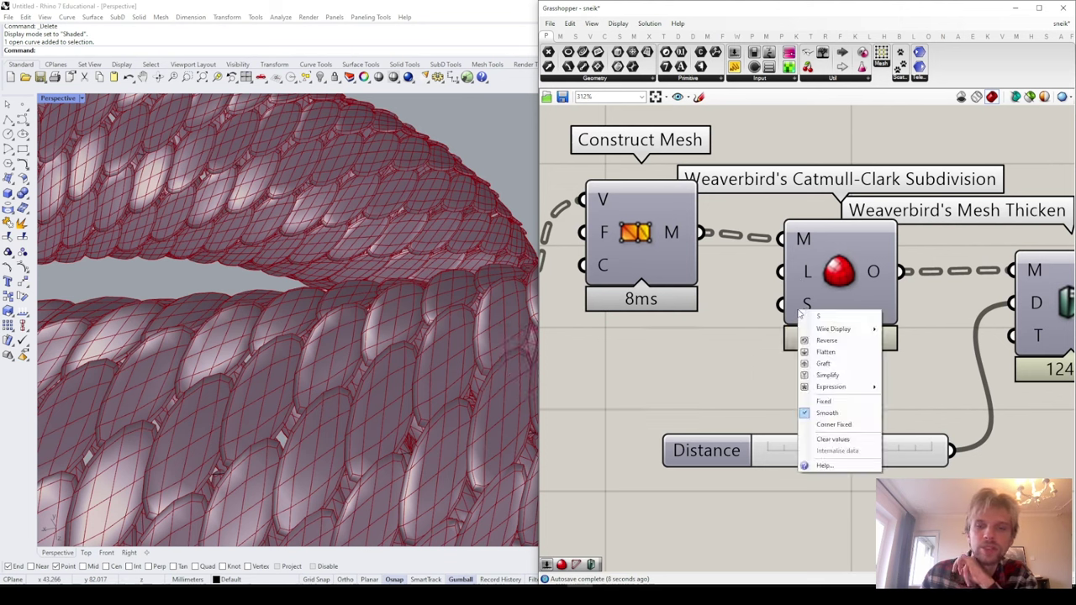
left_click(835, 415)
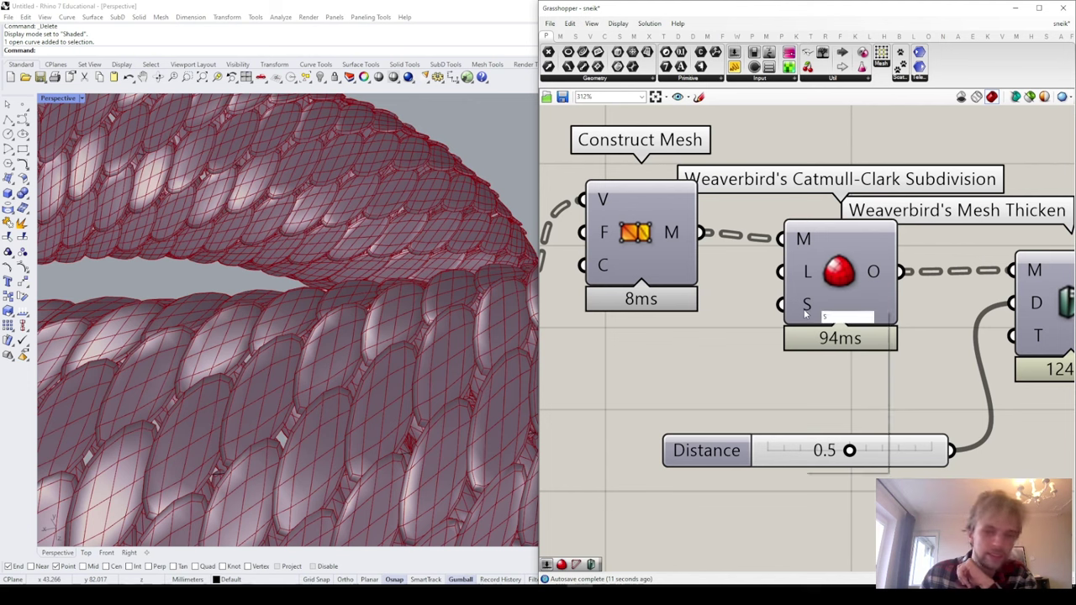
right_click(807, 312)
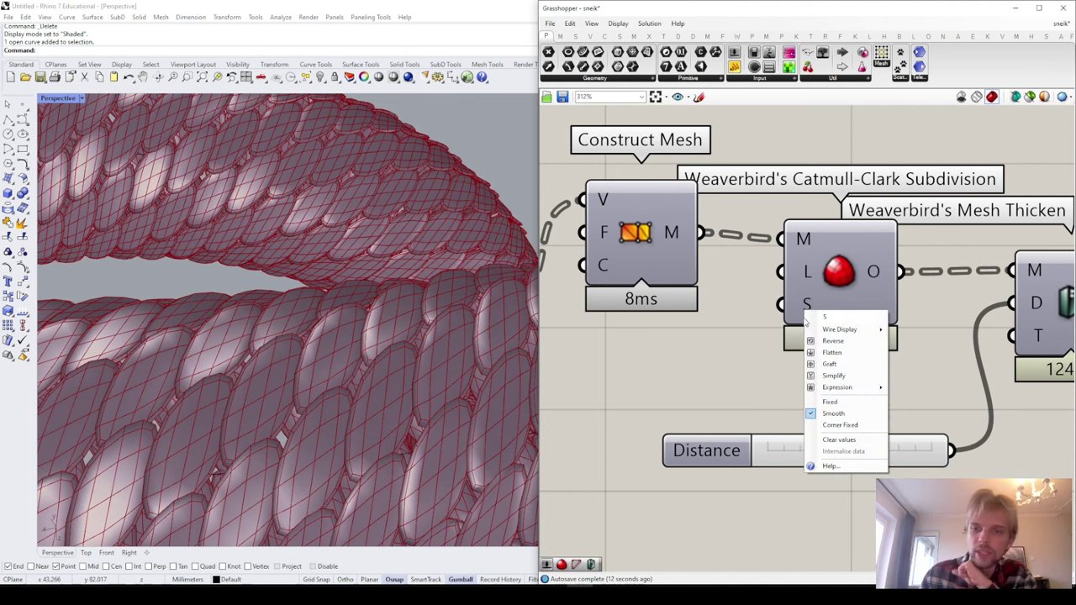
left_click(846, 403)
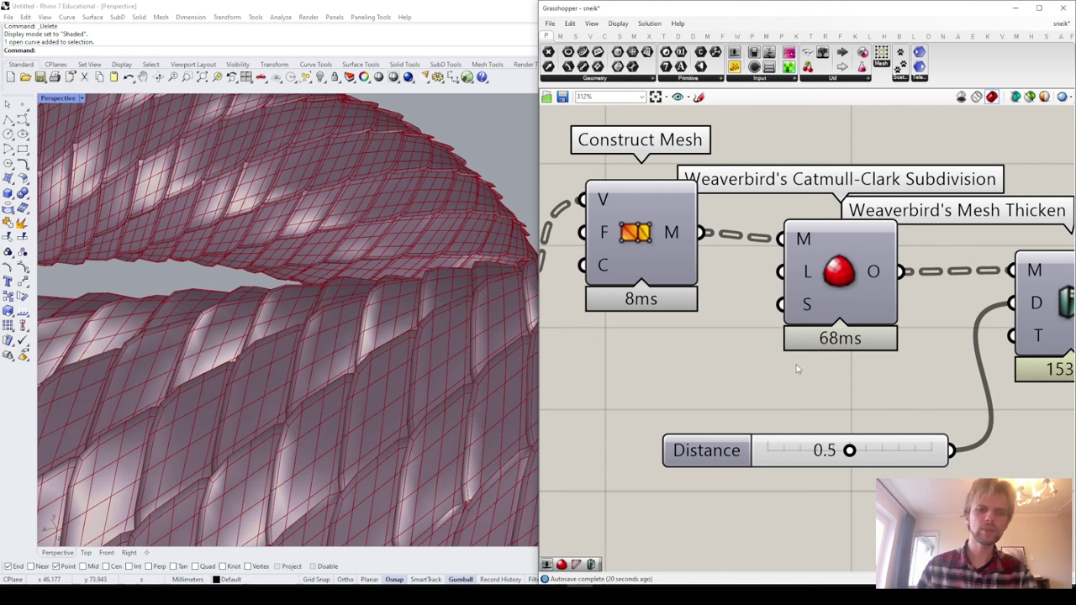
Step: Align the final Catmull-Clark Subdivision with Mesh Thicken's output and move the Distance slider up closer beneath the component chain
scroll(959, 296, "down", 2)
right_click_drag(952, 298, 762, 250)
scroll(950, 290, "up", 2)
left_click(943, 303)
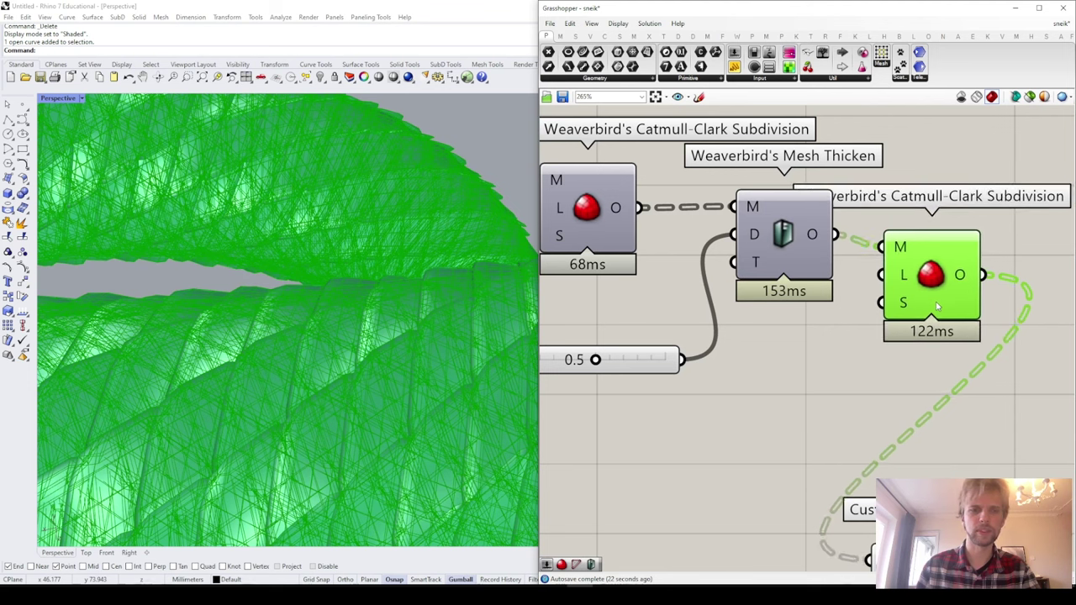
left_click_drag(937, 307, 938, 291)
left_click(870, 364)
scroll(602, 358, "up", 2)
right_click_drag(653, 374, 741, 359)
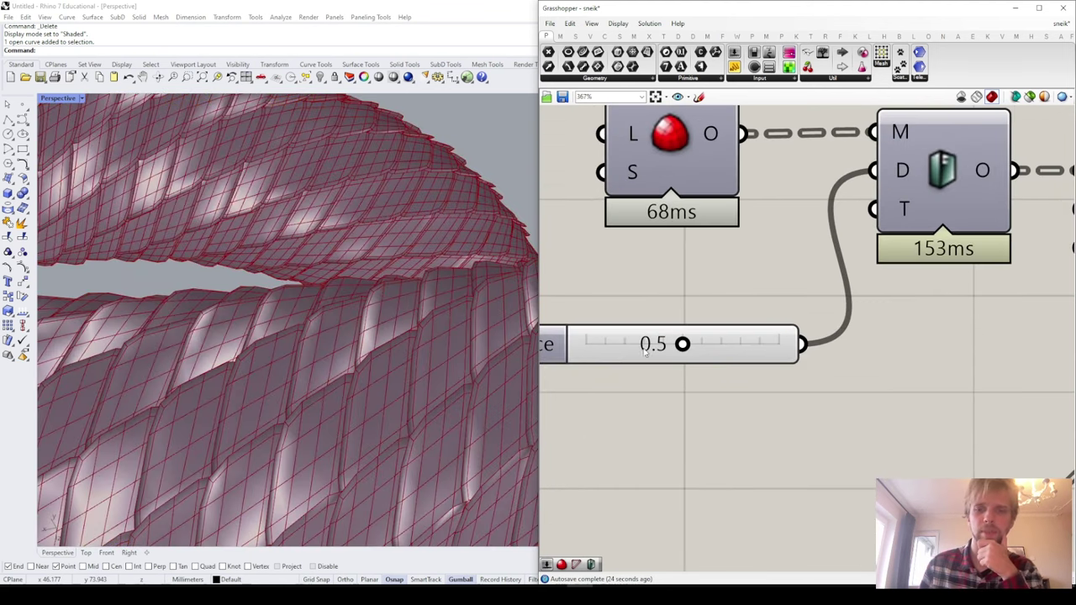
left_click_drag(645, 350, 632, 299)
Step: Turn off the preview of the final Catmull-Clark Subdivision, leaving only the Custom Preview geometry shown
scroll(585, 299, "down", 1)
scroll(495, 303, "down", 4)
right_click_drag(495, 303, 382, 482)
scroll(399, 377, "up", 4)
scroll(742, 337, "down", 4)
left_click(889, 305)
middle_click(889, 304)
left_click(916, 281)
Step: Switch the Perspective viewport to Rendered display and examine the smoothed scales along the snake body
right_click_drag(328, 427, 362, 338)
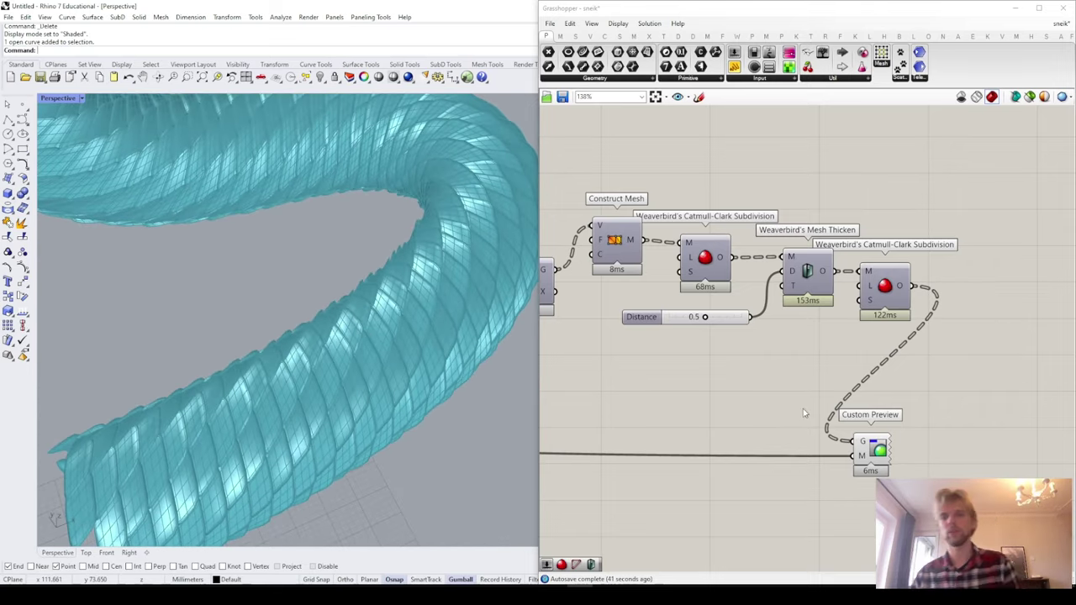
left_click(52, 98)
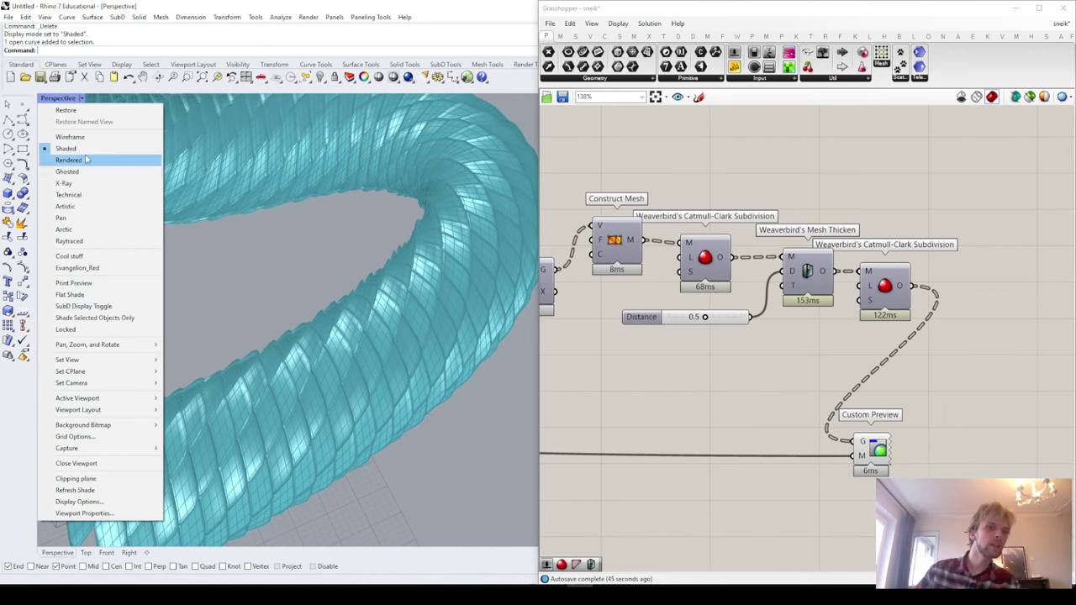
left_click(84, 161)
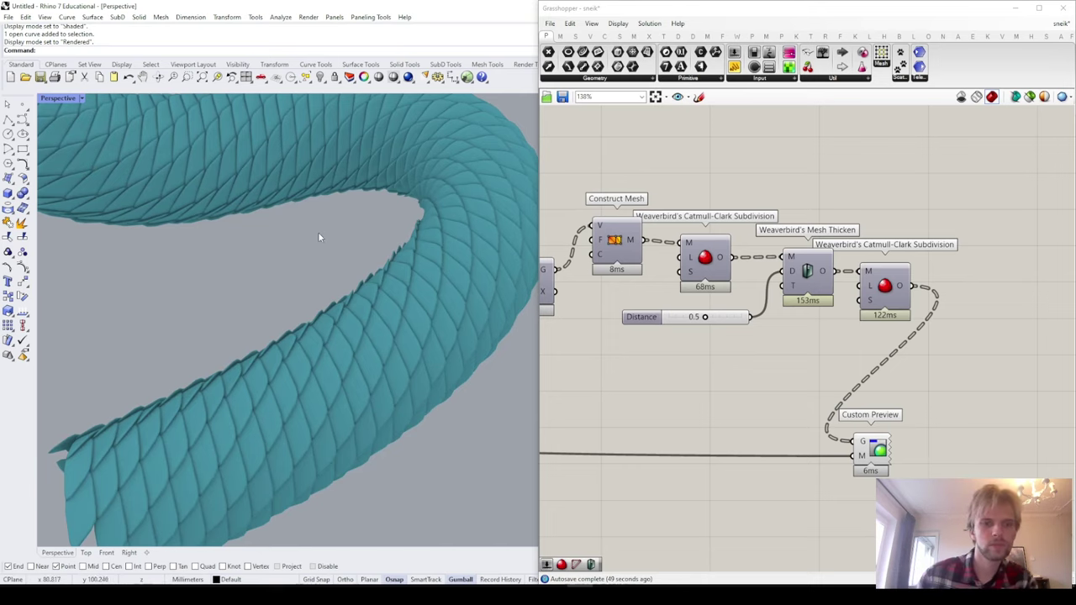
right_click_drag(318, 233, 379, 295)
scroll(320, 296, "up", 7)
scroll(313, 293, "down", 5)
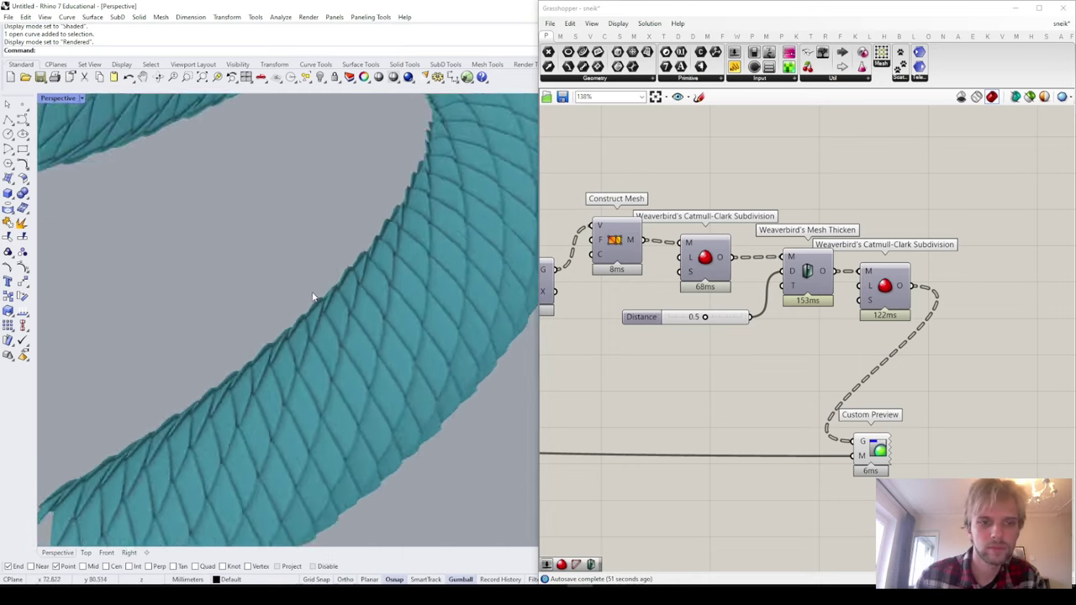
scroll(386, 375, "down", 5)
scroll(242, 346, "up", 4)
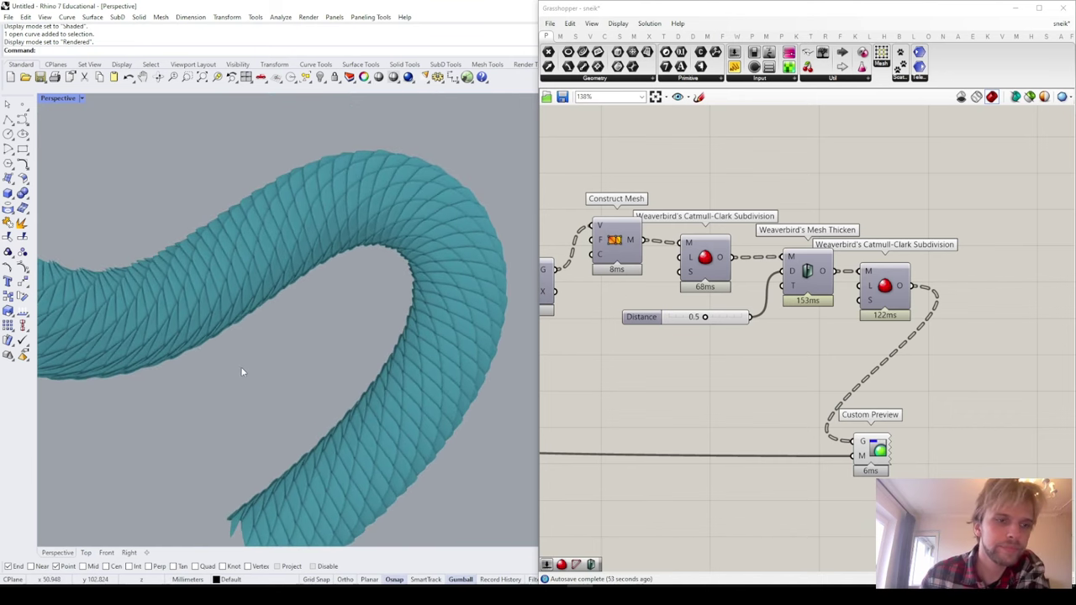
Step: Set the Angle slider above the Perp Frames component to 51
right_click_drag(770, 344, 899, 305)
scroll(899, 305, "down", 3)
right_click_drag(777, 303, 920, 291)
right_click_drag(702, 324, 899, 440)
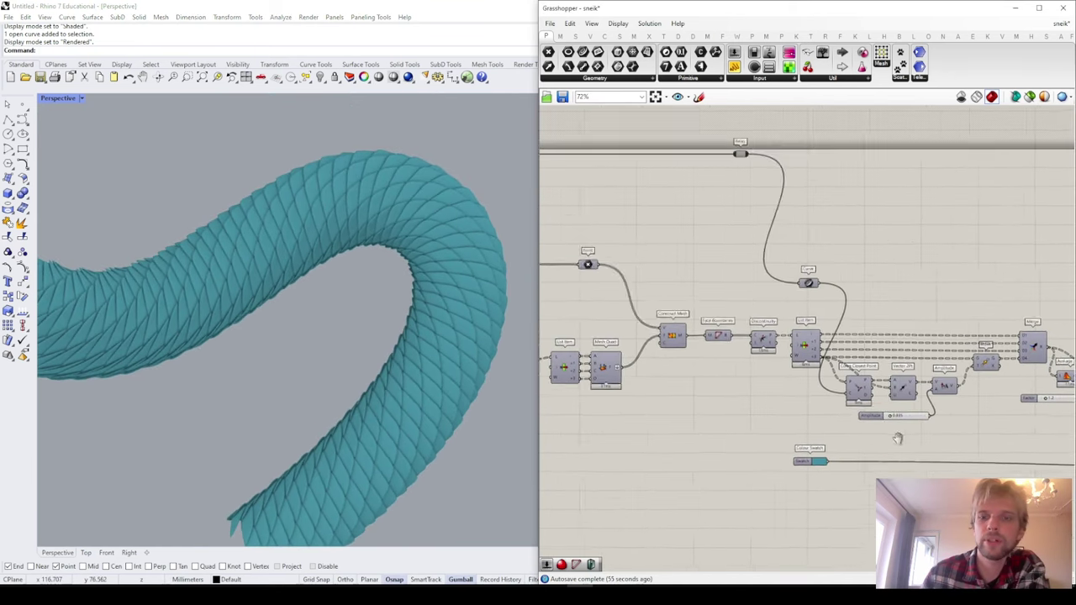
right_click_drag(554, 224, 819, 283)
scroll(819, 284, "down", 2)
scroll(878, 309, "down", 1)
right_click_drag(631, 269, 773, 293)
scroll(717, 283, "up", 11)
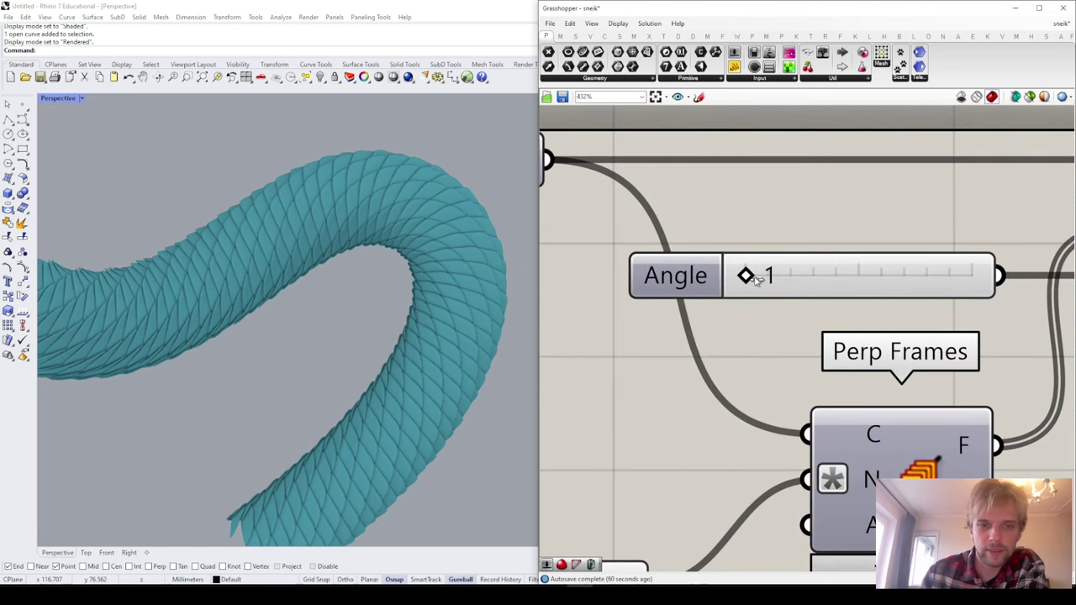
left_click_drag(757, 281, 778, 278)
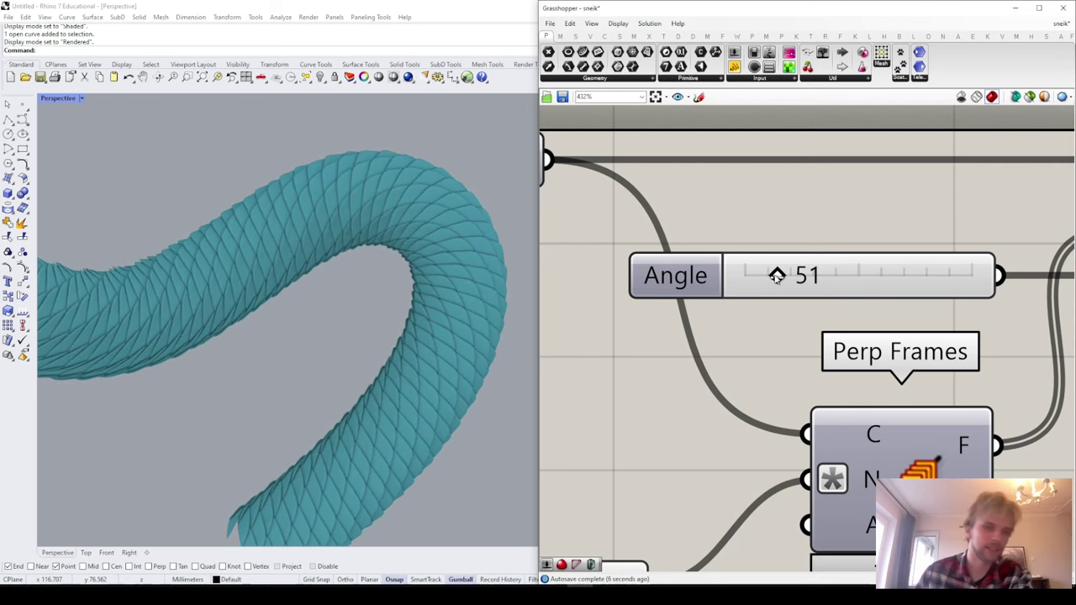
Step: Look over the rest of the definition, from the frame setup through to the Custom Preview
scroll(777, 278, "down", 10)
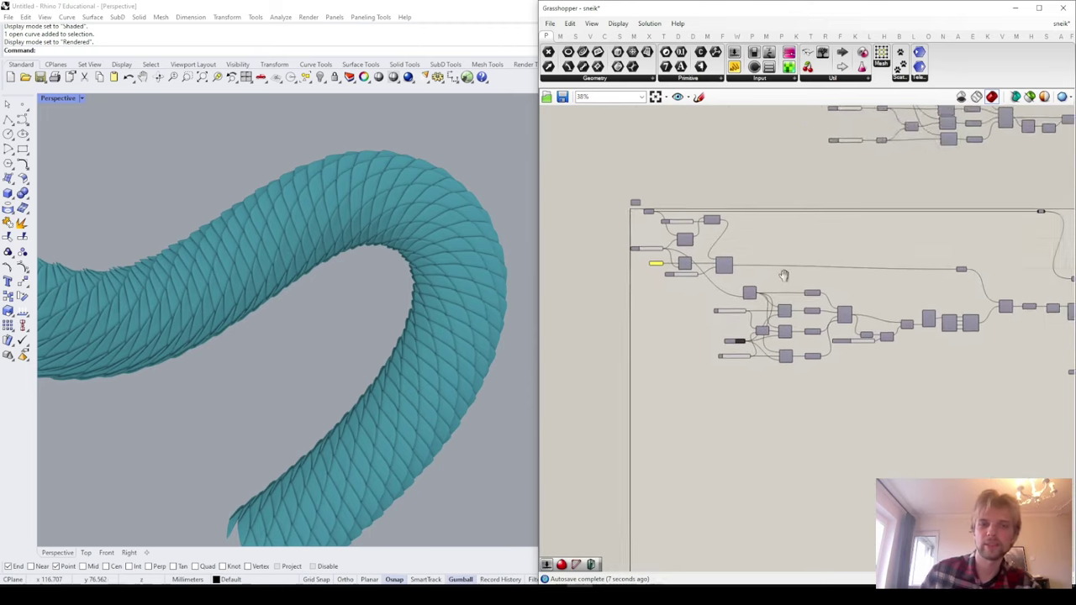
right_click_drag(882, 231, 539, 195)
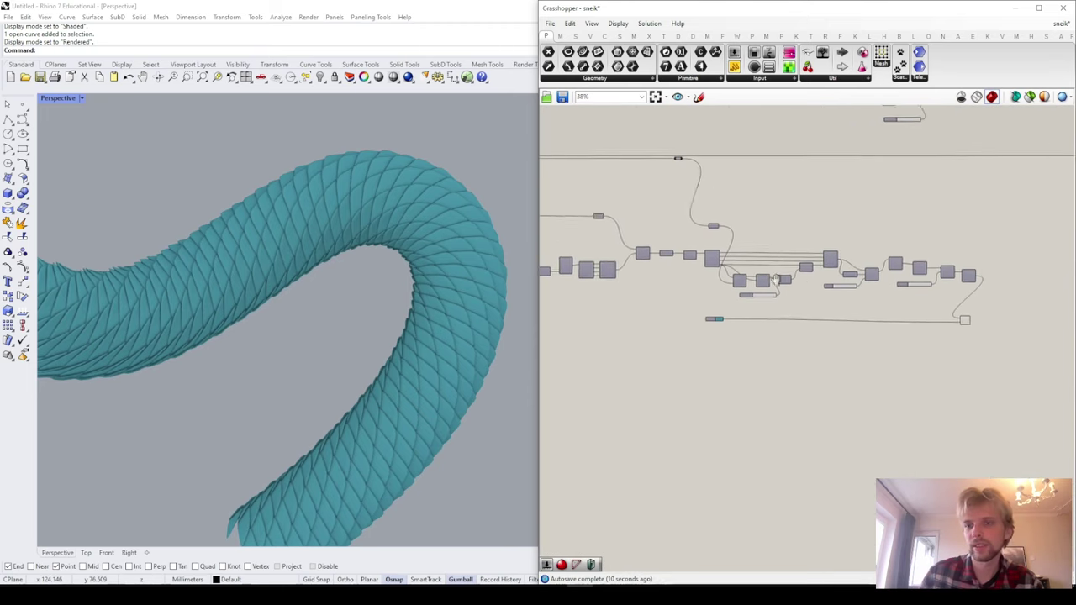
scroll(916, 272, "up", 3)
right_click_drag(897, 296, 762, 279)
scroll(797, 276, "up", 3)
mouse_move(794, 280)
left_mouse_down()
mouse_move(807, 266)
mouse_move(785, 272)
left_mouse_up()
left_click(780, 286)
scroll(780, 289, "down", 8)
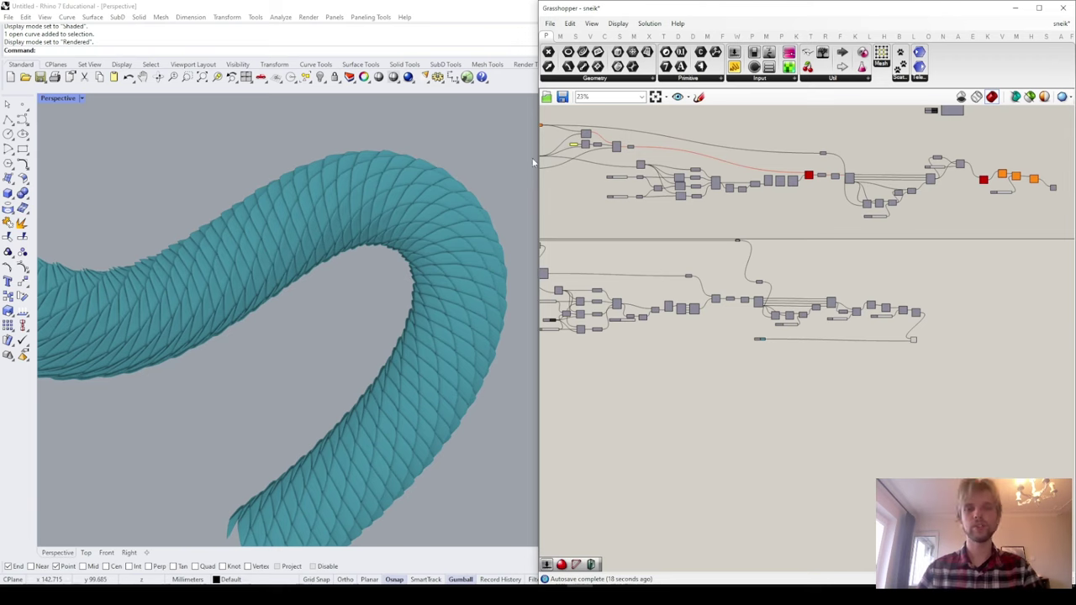
Step: Narrow the Grasshopper window to enlarge the Perspective viewport and set the viewport's display mode to Shaded
left_click_drag(535, 156, 829, 169)
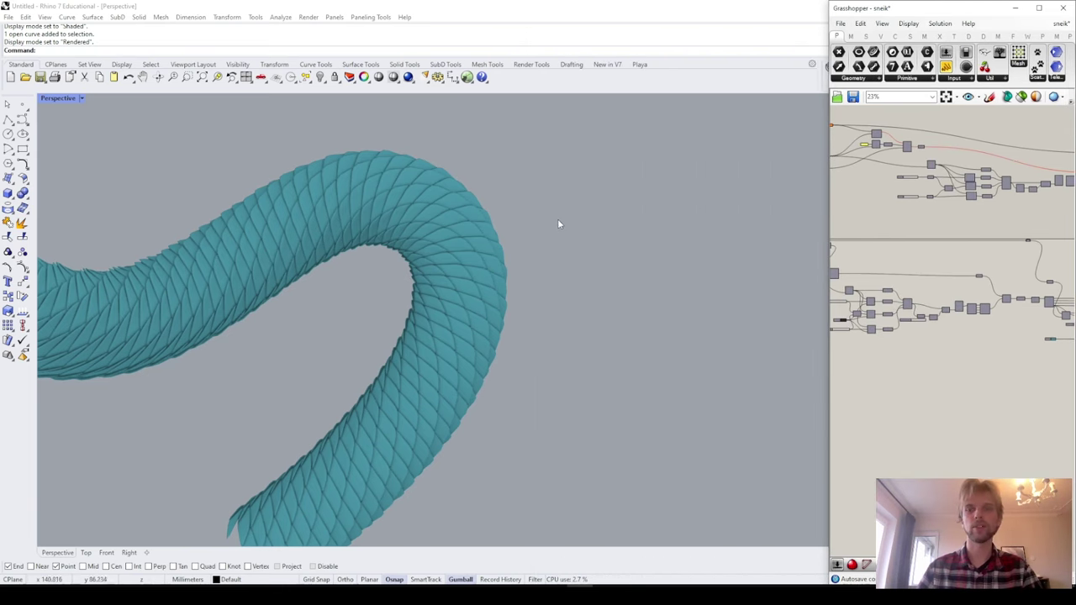
right_click_drag(558, 214, 697, 226)
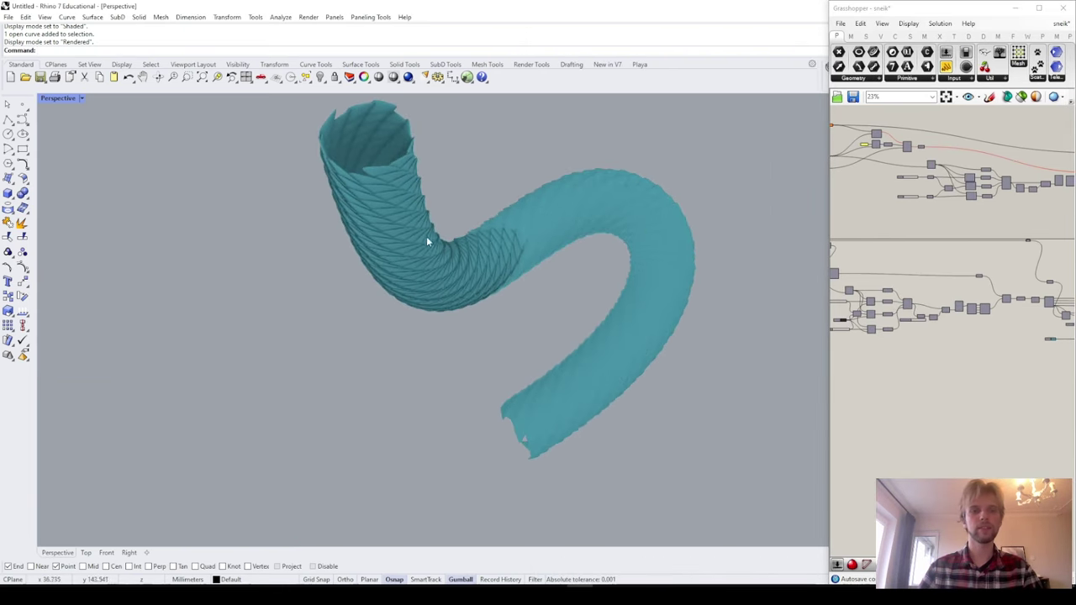
right_click_drag(427, 241, 324, 265)
left_click(62, 100)
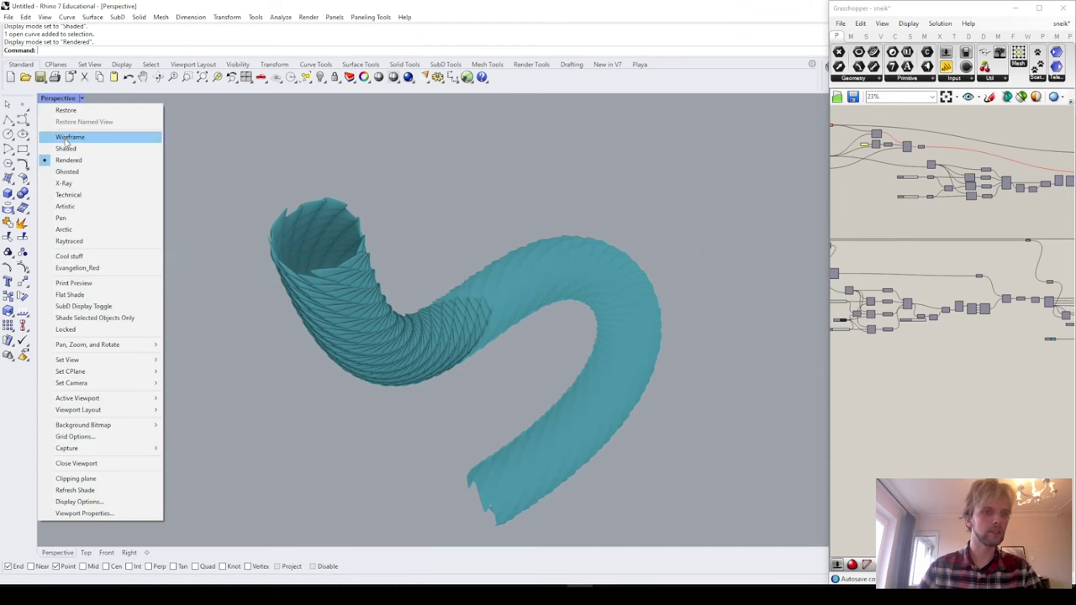
left_click(71, 149)
Step: Select the base curve's raised end control point and move it in the negative Y direction
left_click(320, 247)
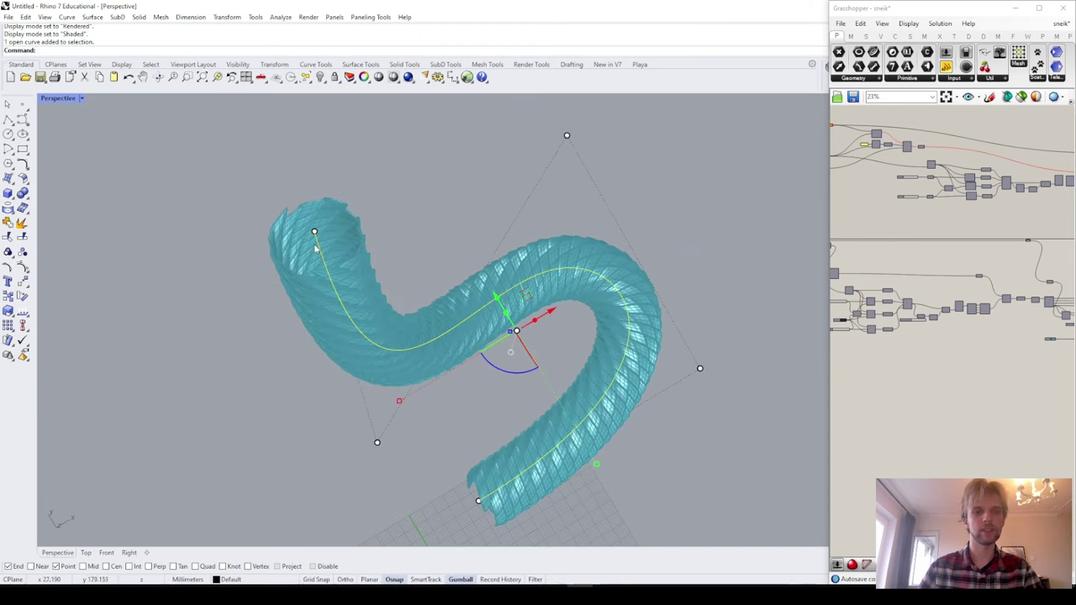
left_click(315, 232)
right_click_drag(362, 395, 473, 343)
scroll(480, 306, "down", 6)
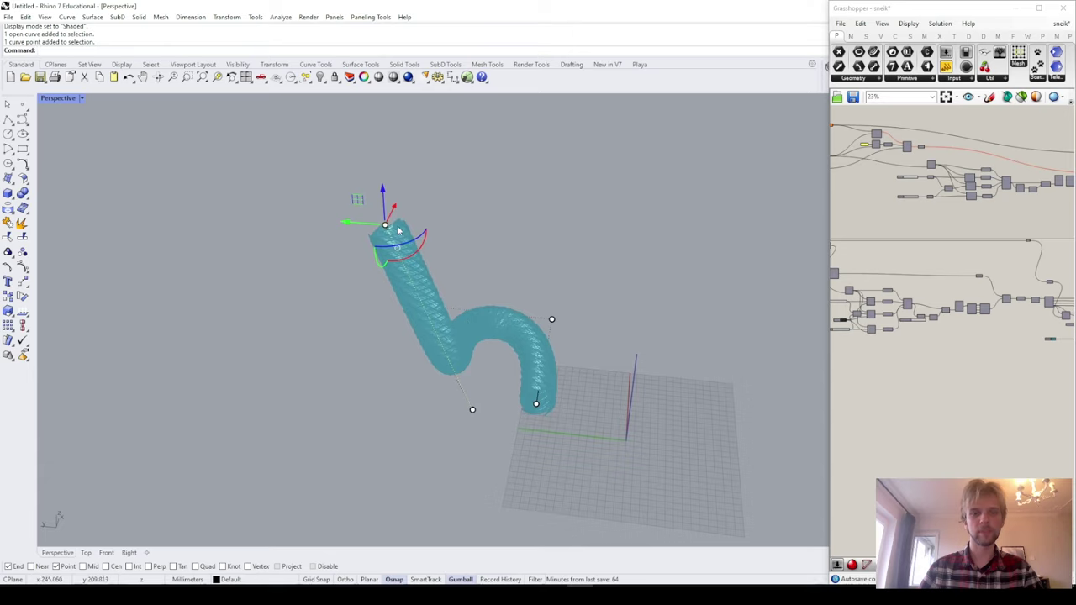
left_click_drag(345, 223, 555, 243)
Step: Move the curve's ground-level end point in negative X and its neighbouring control point in negative Y to open the loop
left_click(535, 404)
right_click_drag(537, 408, 425, 420)
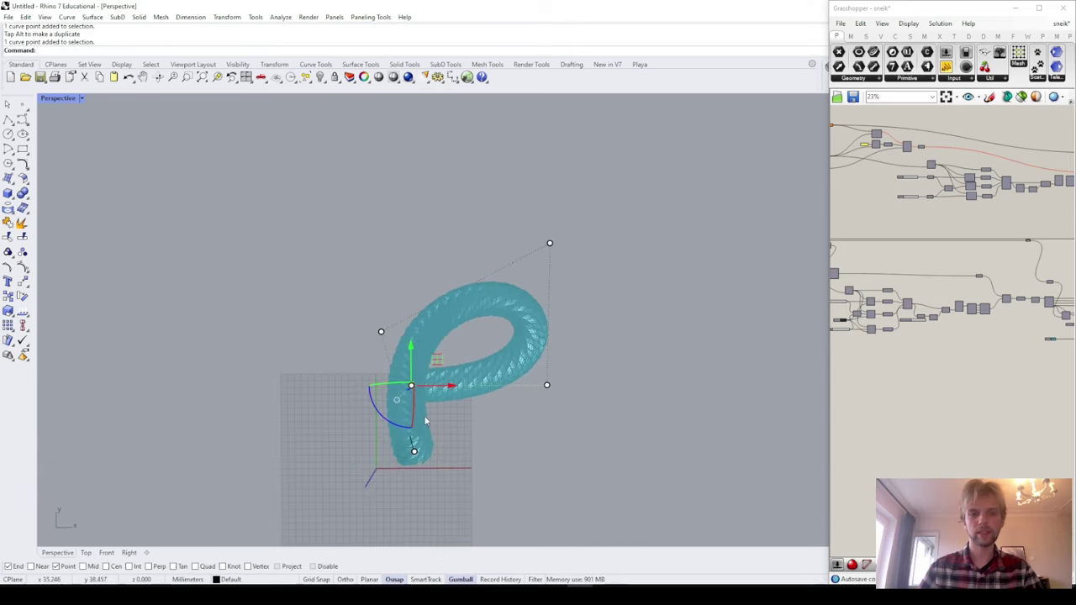
left_click_drag(451, 388, 371, 389)
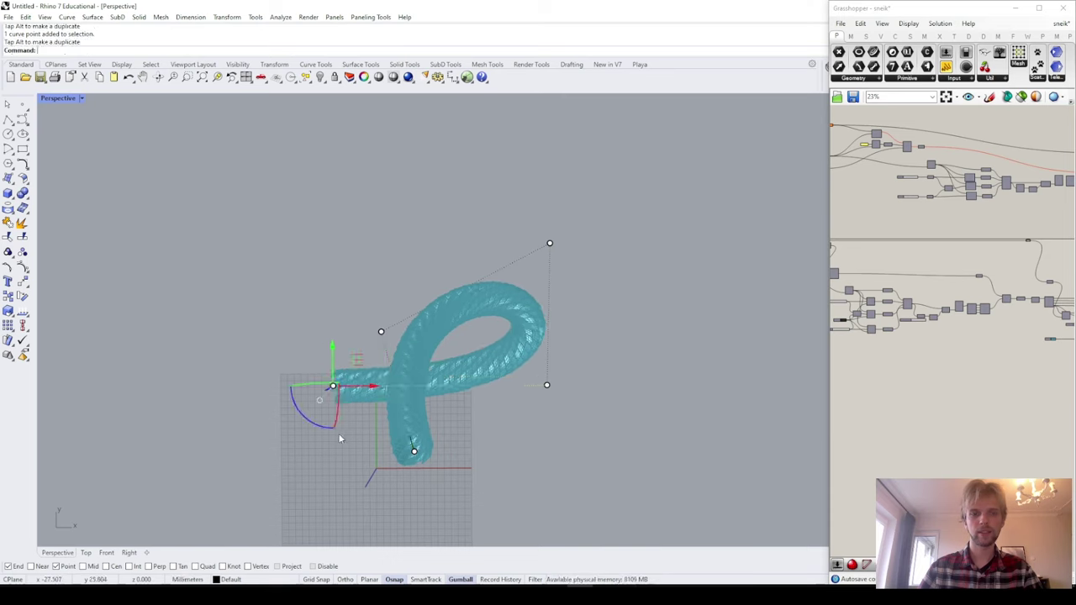
scroll(344, 339, "up", 4)
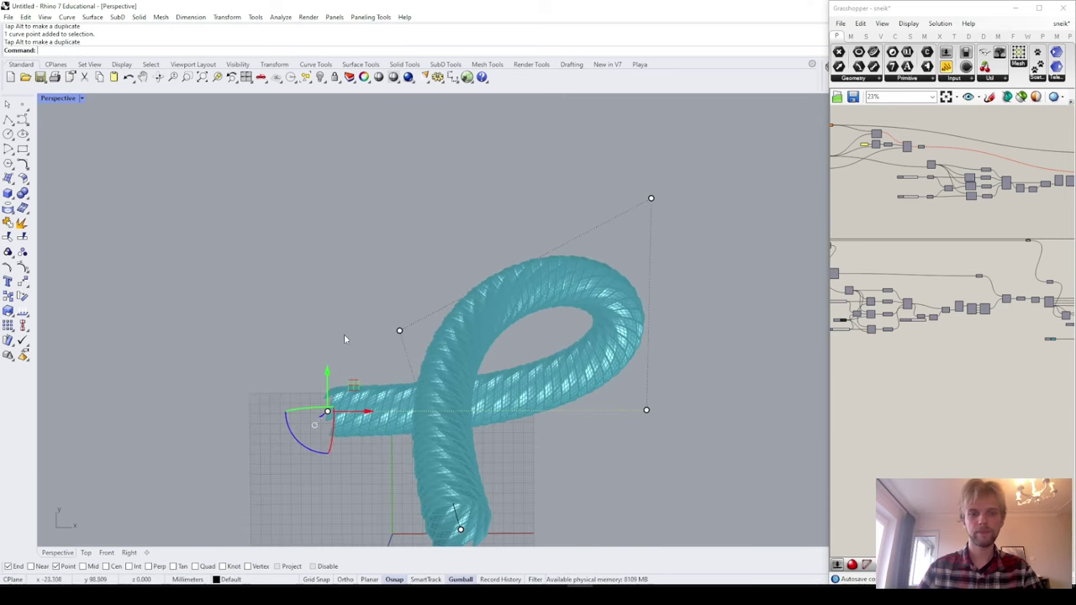
left_click(647, 410)
left_click_drag(648, 382, 648, 458)
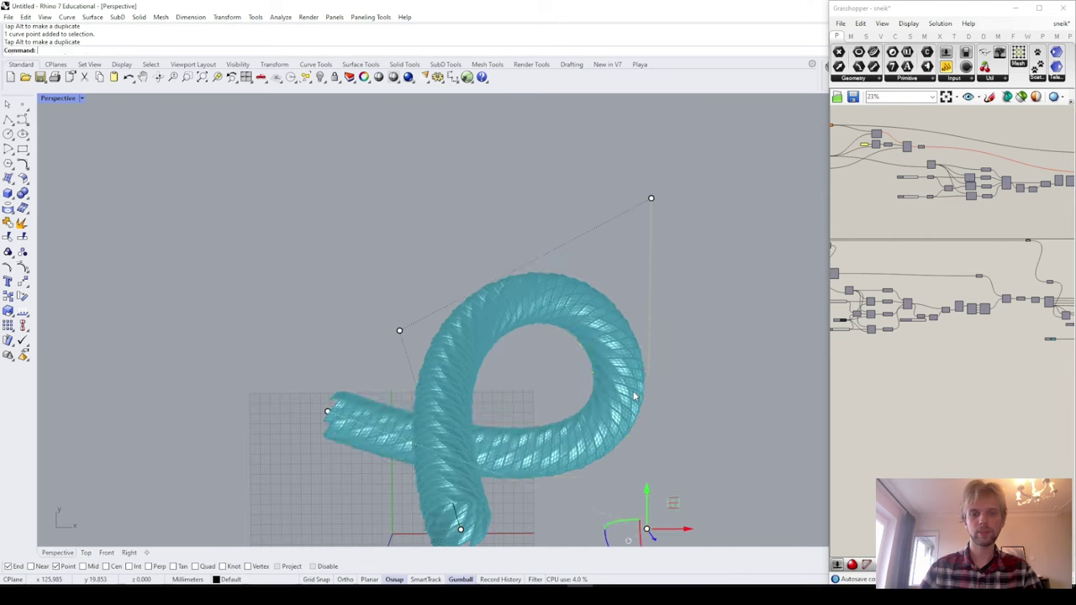
Step: Lower the curve's raised end point along Z toward the ground plane so the body forms a flatter loop
right_click_drag(571, 413, 595, 196)
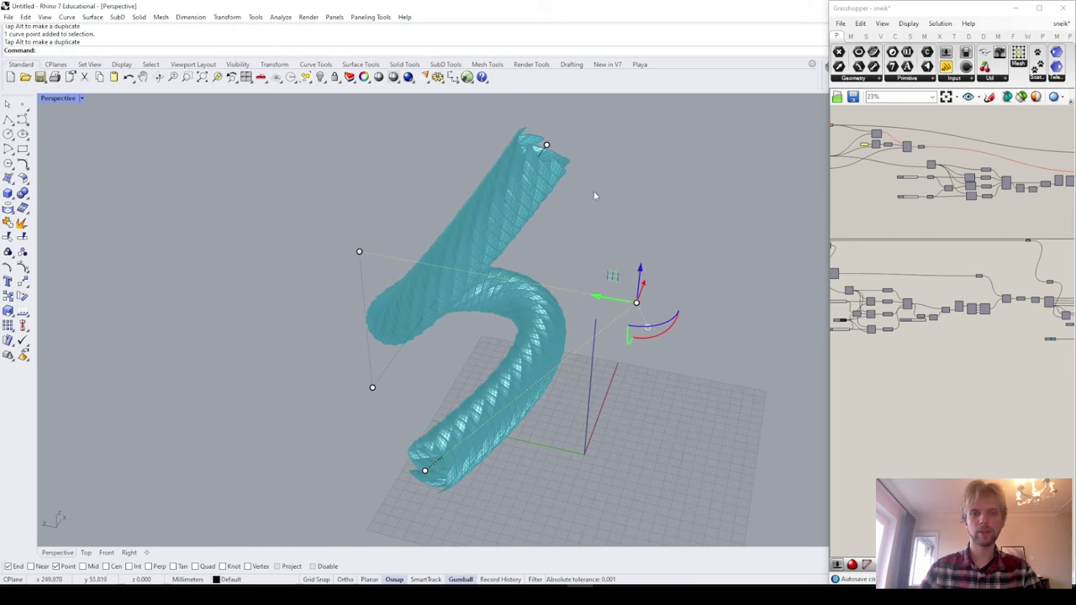
left_click(547, 146)
left_click_drag(578, 235, 532, 150)
left_click_drag(548, 113, 615, 385)
left_click_drag(643, 345, 634, 345)
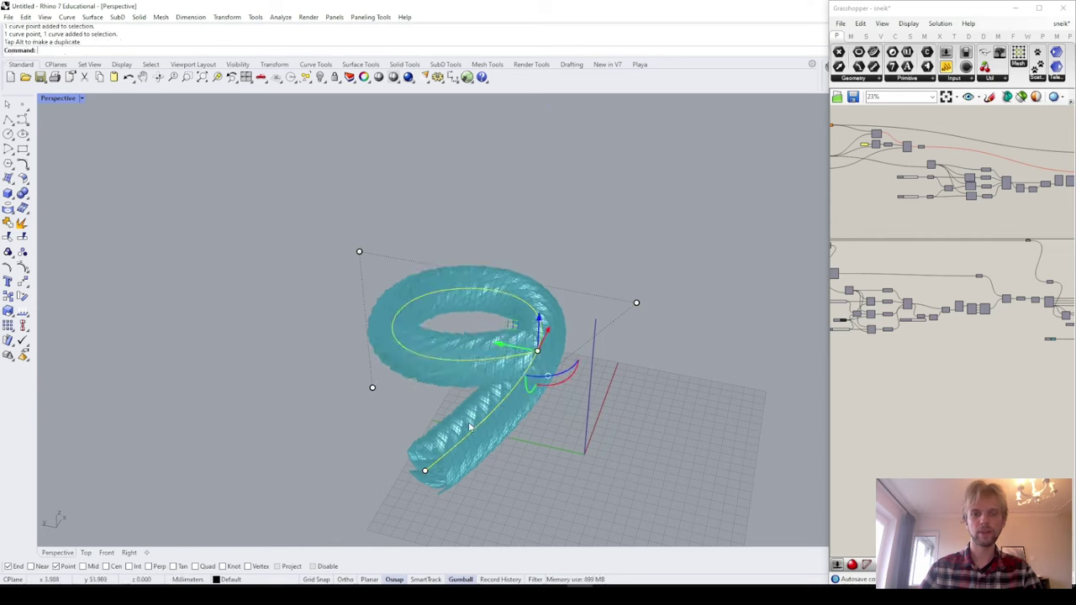
Step: Raise the control point adjacent to the lowered end point along Z
left_click(373, 389)
right_click_drag(375, 392, 454, 316)
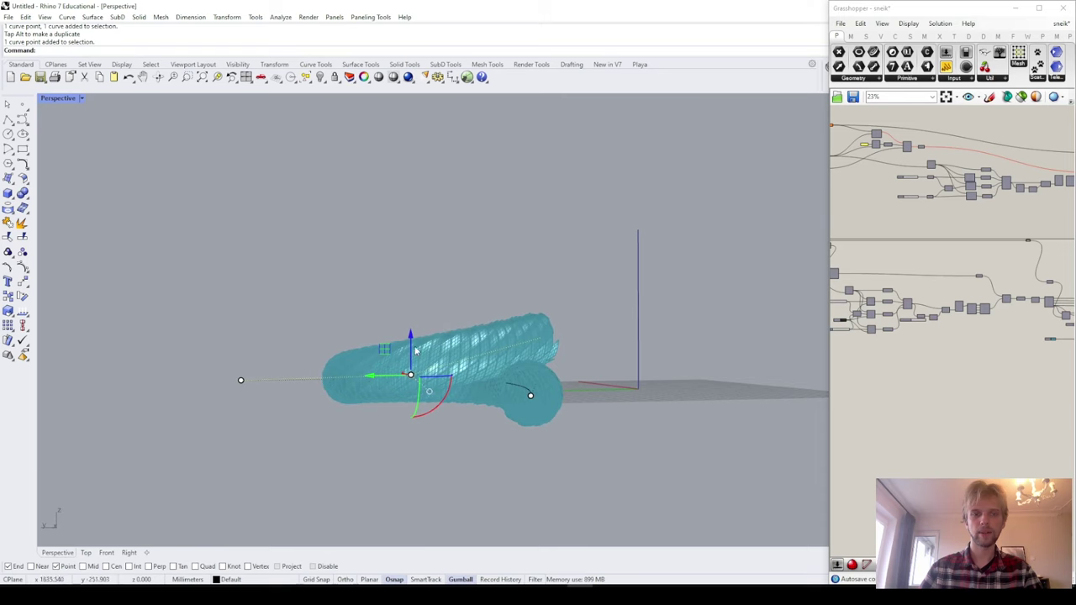
left_click_drag(413, 331, 440, 265)
Step: Move the lowered end point and its neighbouring control point together in negative Y to extend the tail past the crossing
right_click_drag(562, 292, 522, 382)
left_click(542, 346, "shift")
right_click_drag(486, 337, 440, 404)
left_click_drag(449, 318, 542, 367)
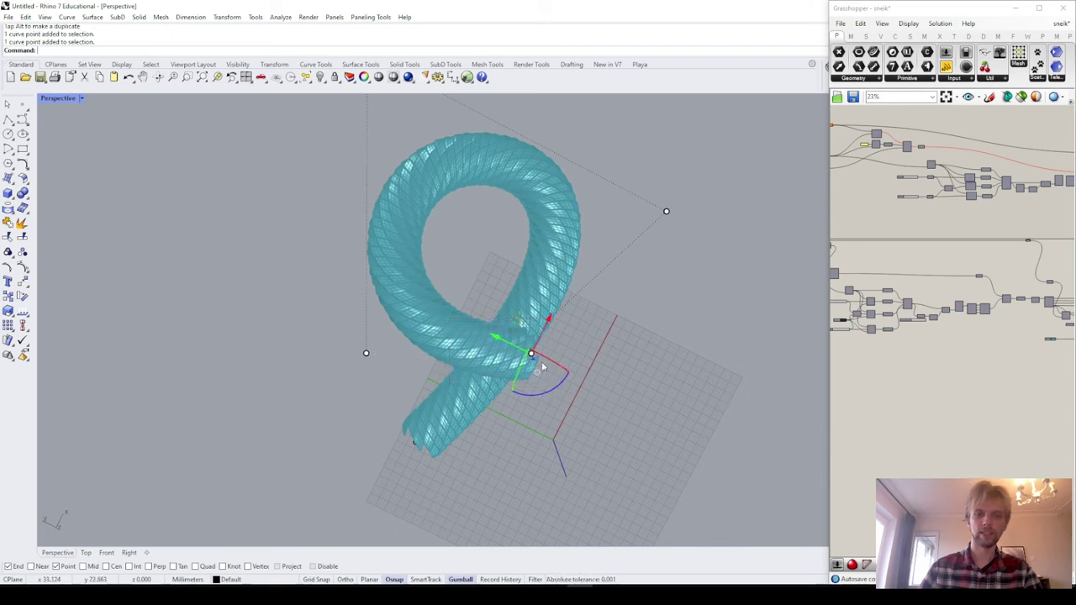
left_click(365, 354, "shift")
left_click_drag(440, 327, 524, 379)
Step: Select only the extended end point of the curve and lower it along Z
right_click_drag(536, 377, 654, 250)
left_click(661, 360)
left_click(642, 350)
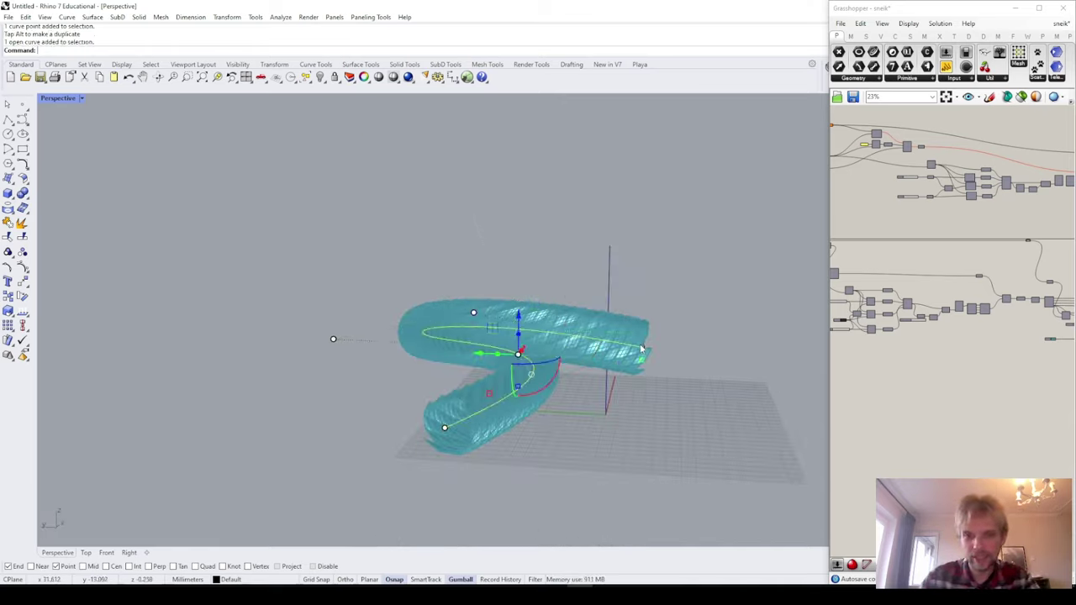
left_click(643, 348)
left_click_drag(641, 313, 640, 380)
Step: Lower the control point next to the curve's opposite end along Z
right_click_drag(508, 396, 664, 425)
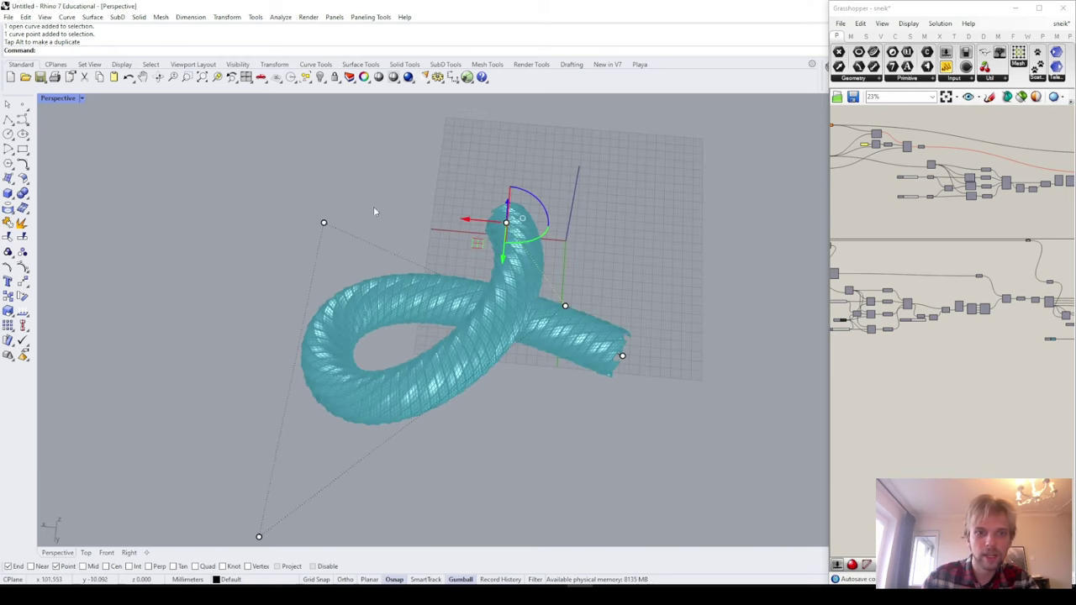
left_click(323, 222)
right_click_drag(324, 222, 331, 290)
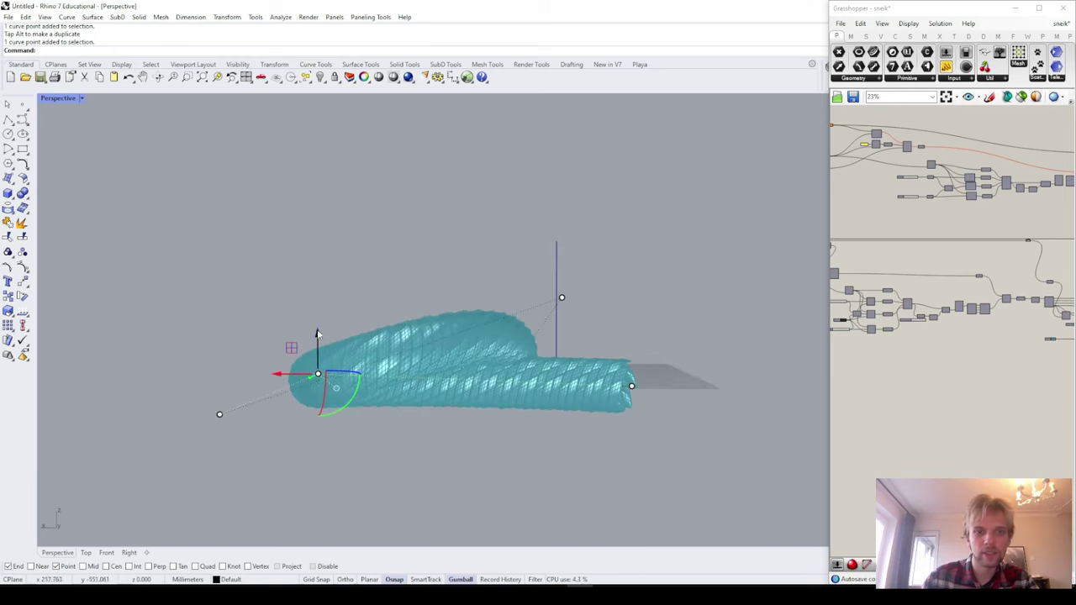
left_click_drag(317, 334, 318, 380)
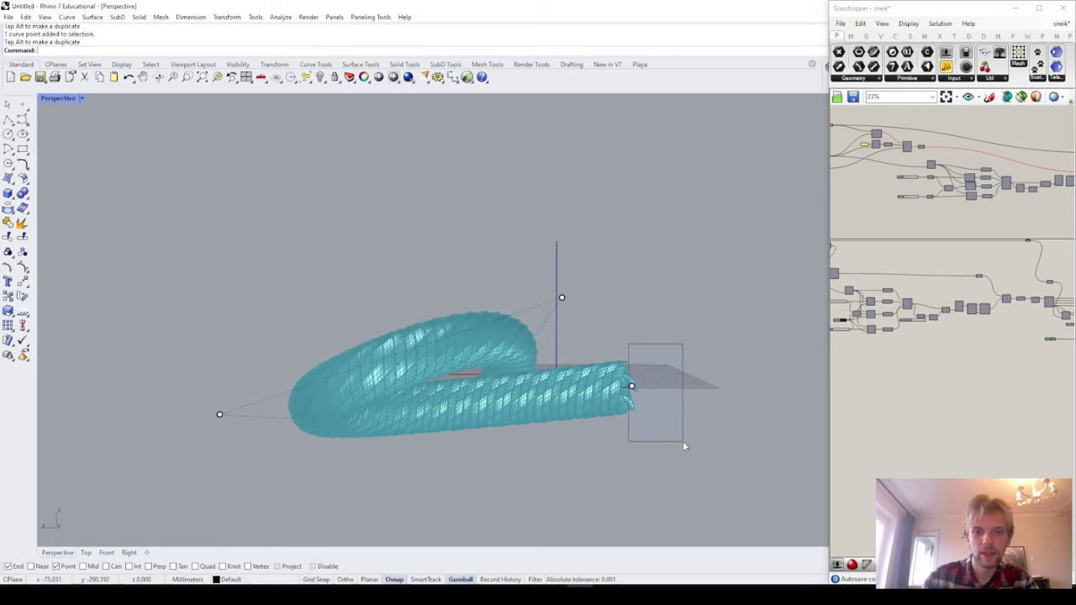
Step: Select the end point of the lower tube section and raise it slightly along Z
left_click_drag(683, 447, 683, 447)
left_click_drag(634, 353, 626, 296)
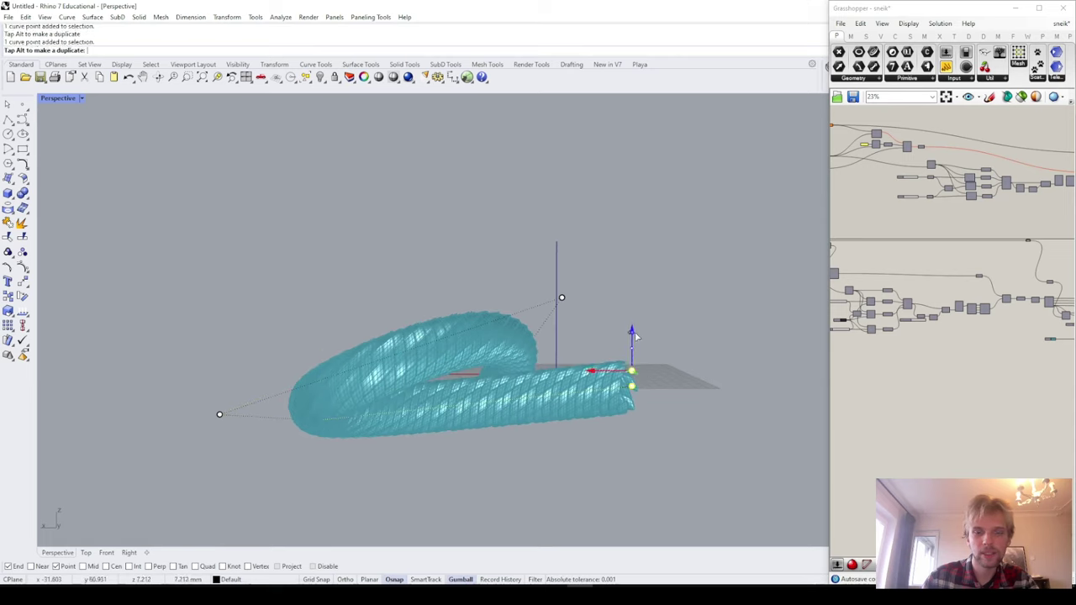
left_click_drag(635, 336, 635, 332)
Step: Examine the scale pattern around the reshaped loop and its crossing, and look over the Grasshopper definition
right_click_drag(635, 331, 546, 516)
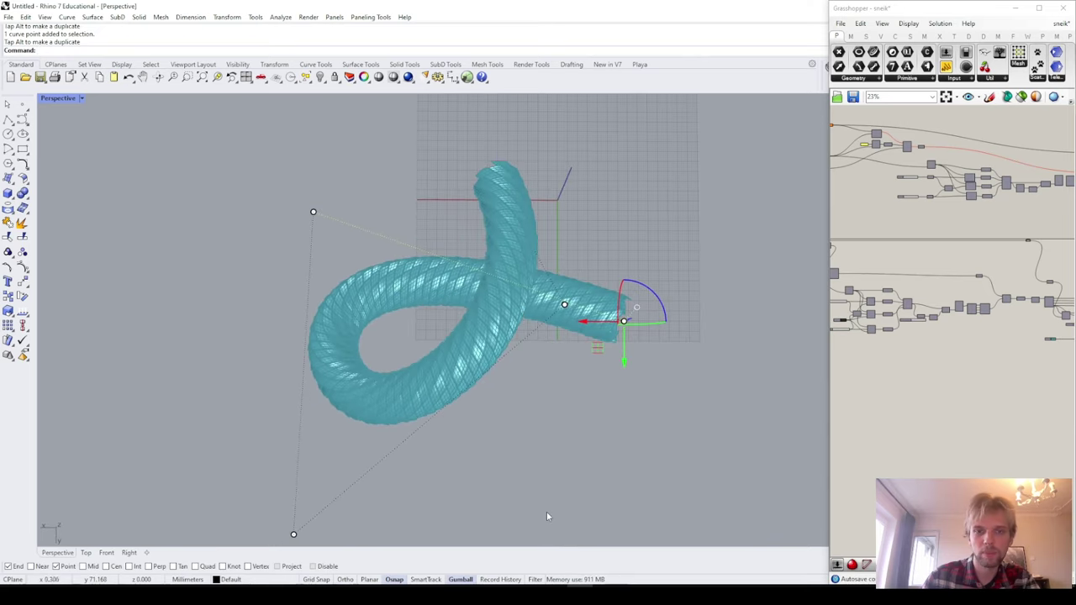
scroll(483, 311, "down", 5)
right_click_drag(483, 312, 585, 235)
scroll(499, 266, "up", 9)
scroll(585, 236, "up", 3)
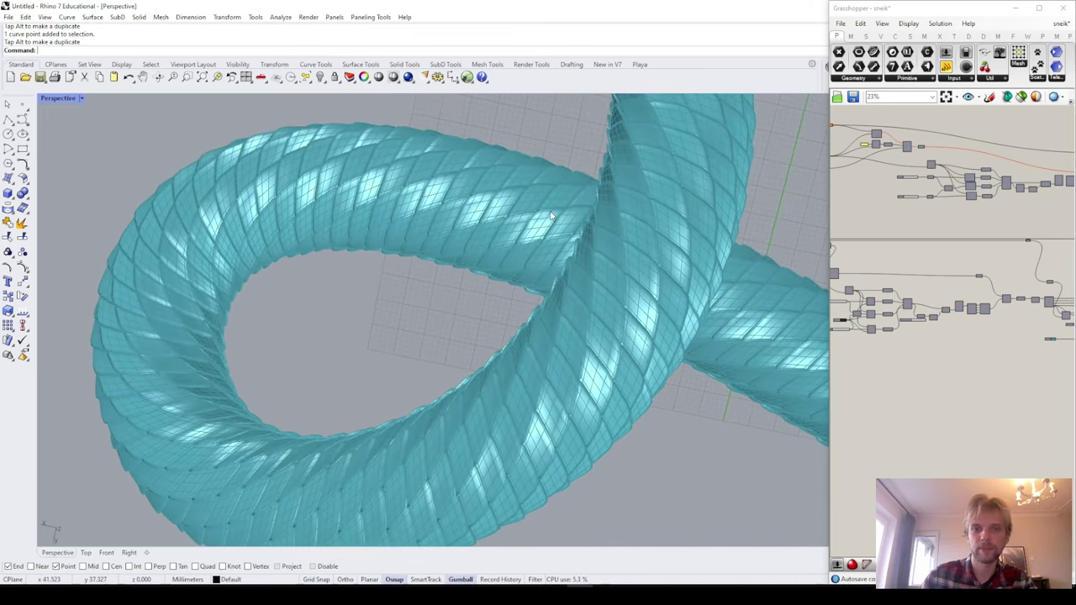
scroll(557, 223, "down", 2)
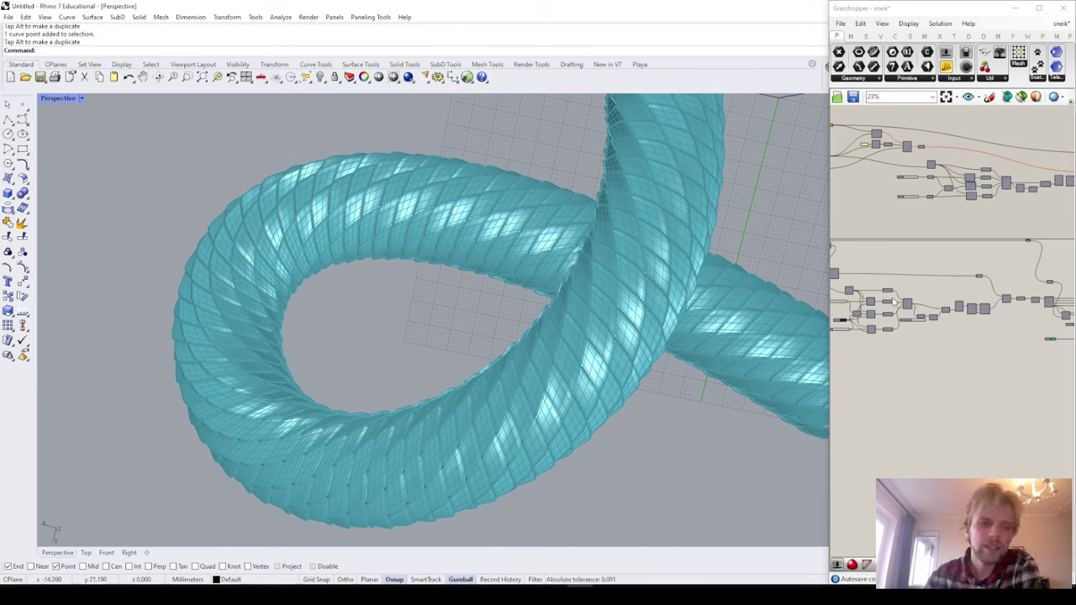
scroll(894, 302, "down", 6)
scroll(1030, 211, "up", 4)
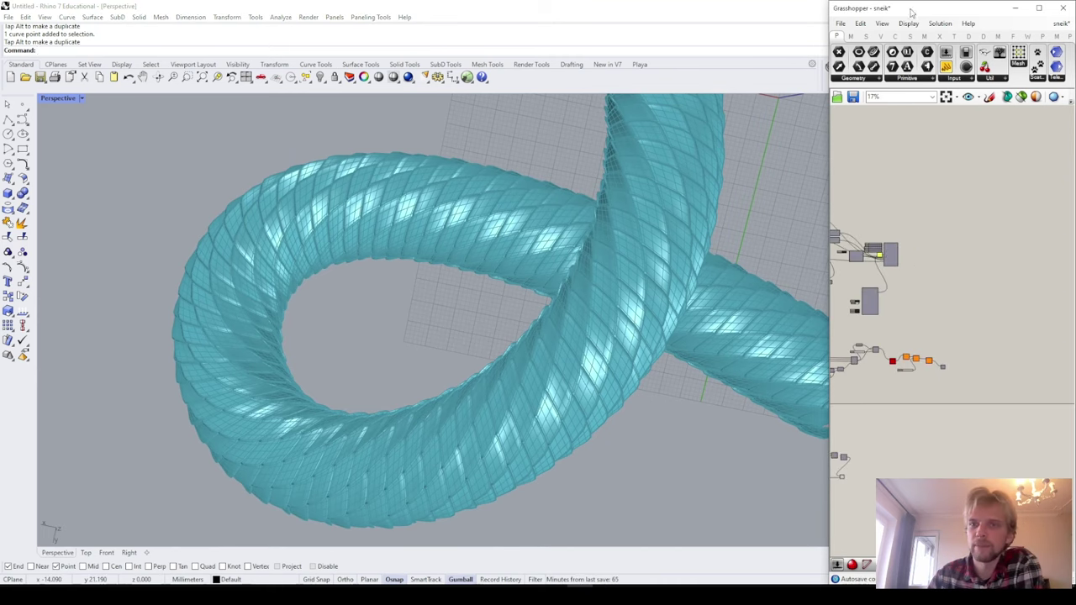
Step: Delete the older component networks and V-Ray render setup from the Grasshopper canvas, keeping only the framed scale definition
left_click_drag(912, 11, 1075, 10)
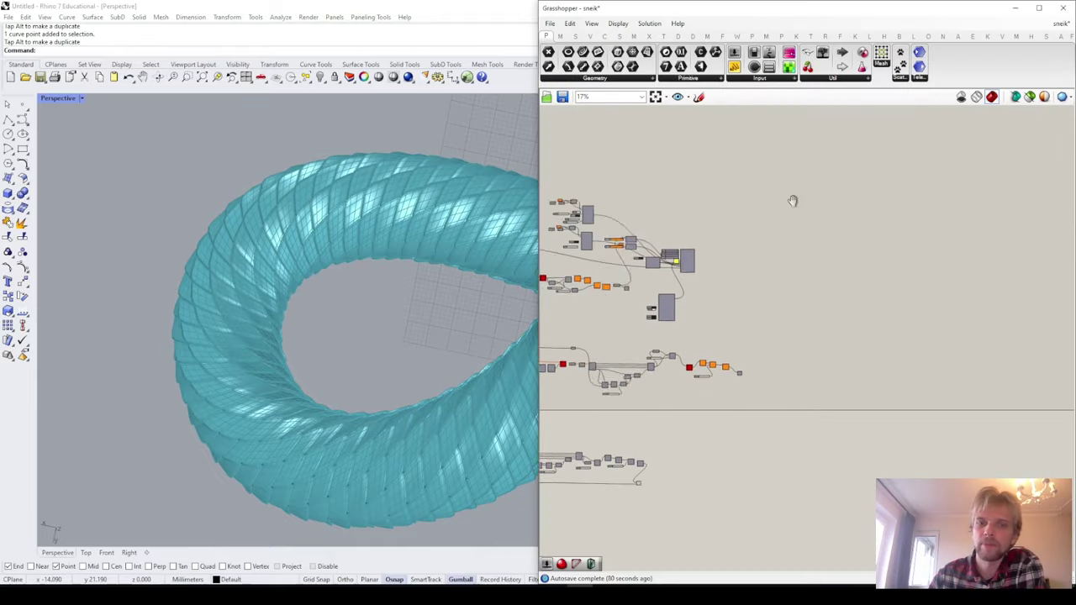
scroll(967, 246, "up", 6)
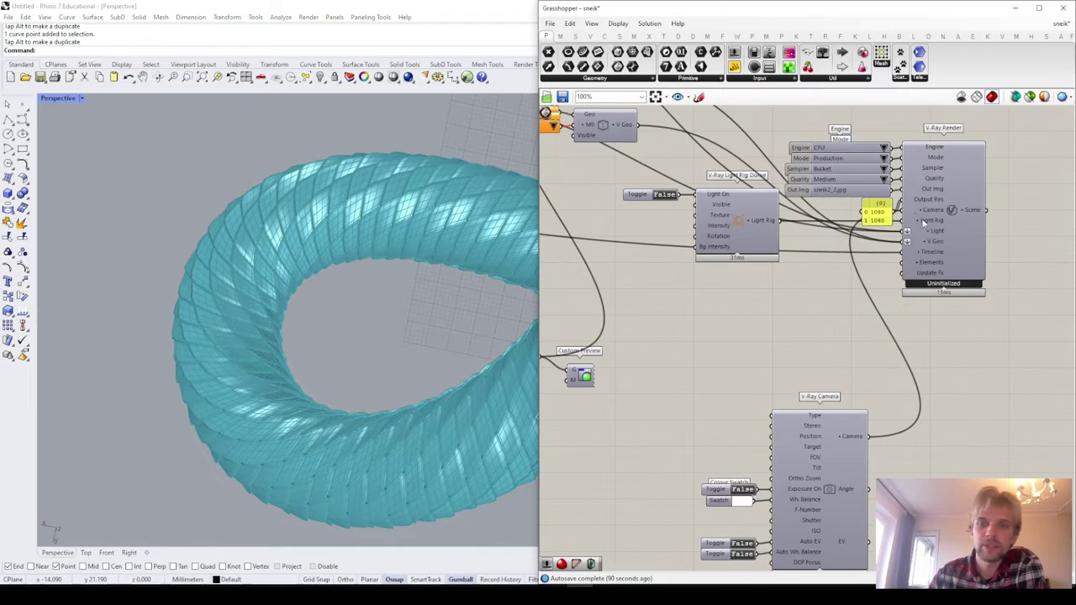
scroll(923, 223, "down", 5)
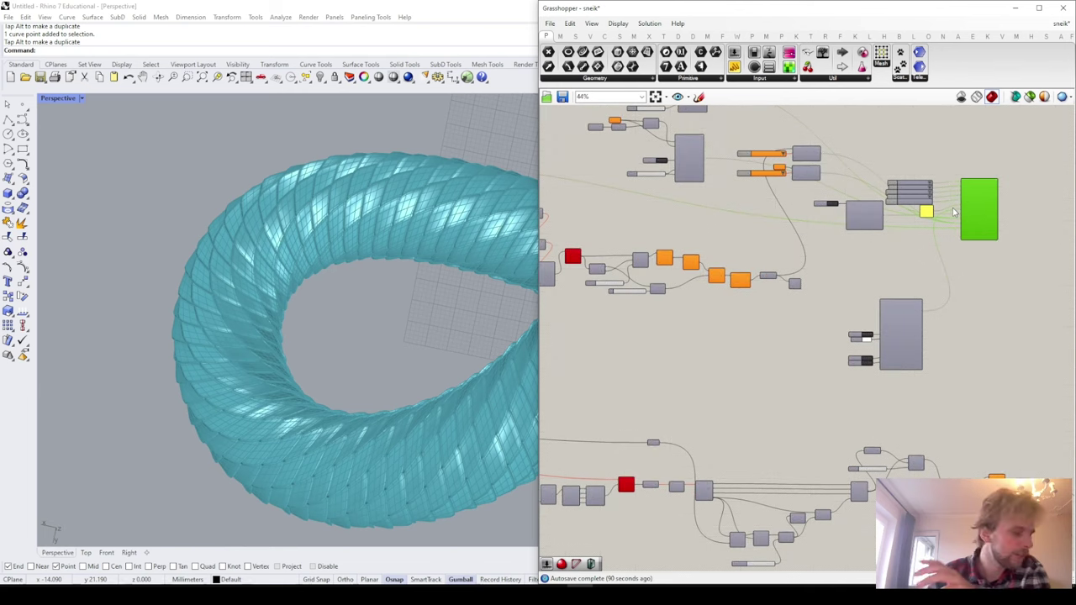
scroll(867, 237, "down", 1)
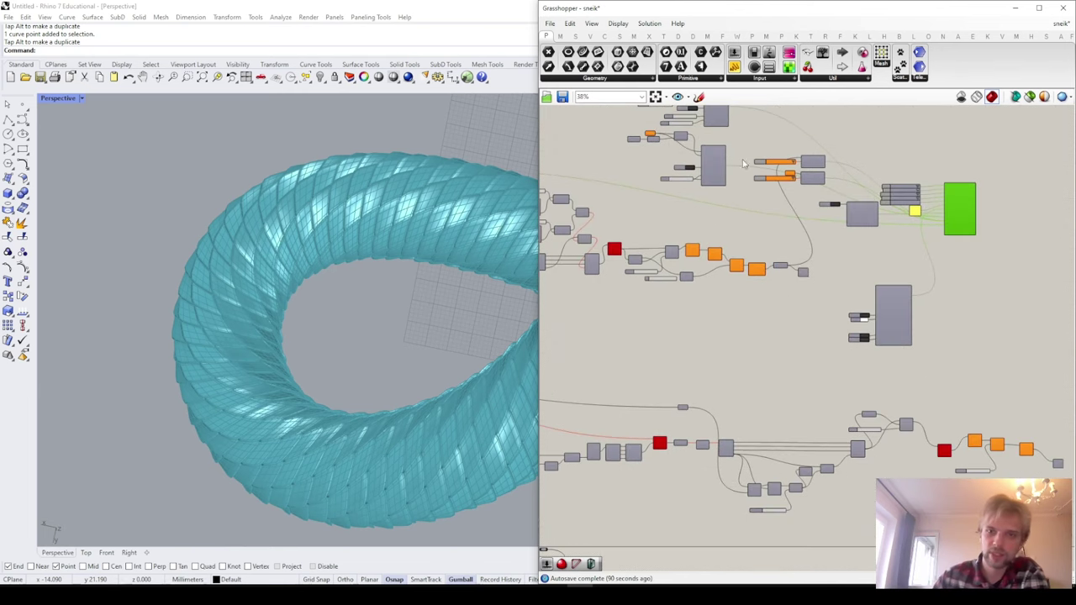
scroll(868, 290, "down", 2)
left_click_drag(964, 325, 721, 158)
left_click(924, 180)
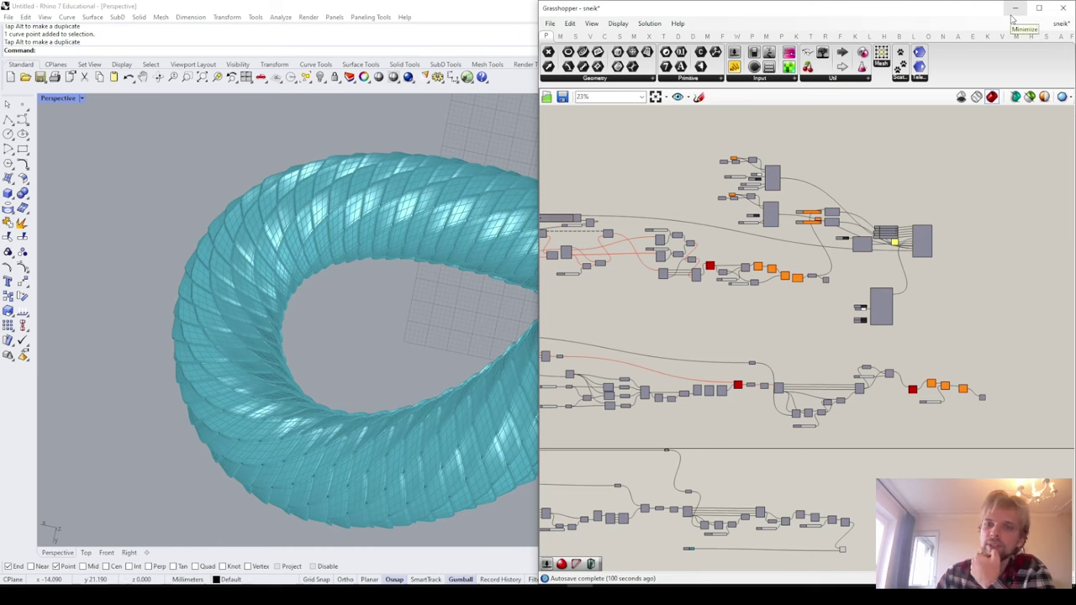
scroll(1026, 303, "down", 2)
left_click_drag(1016, 389, 1065, 382)
left_click(619, 183)
key("Delete")
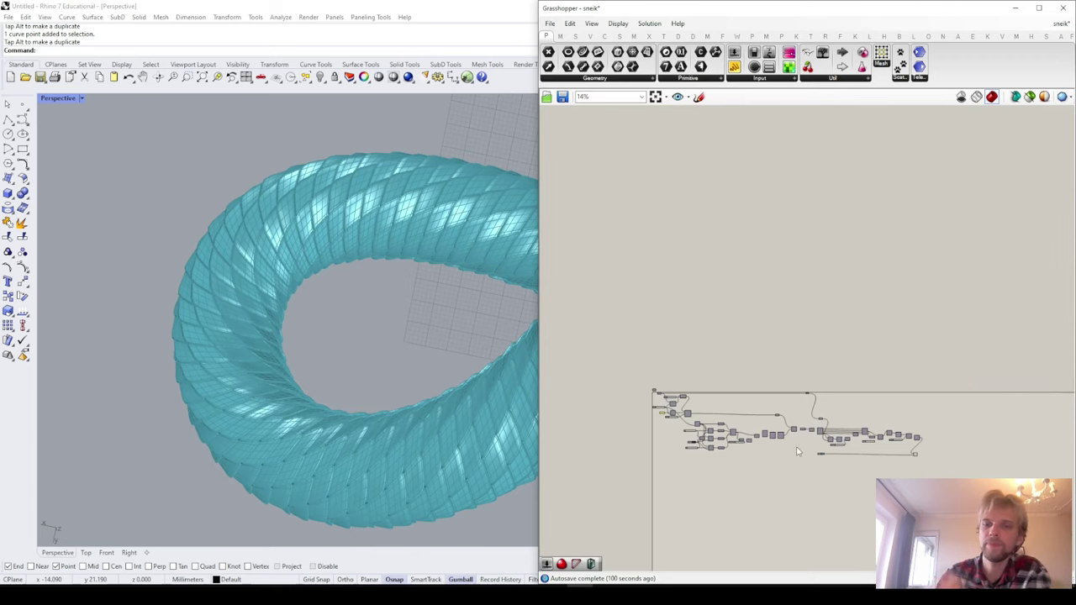
Step: Try the Cool stuff display mode in the Perspective viewport and switch the viewport to Evangelion_Red
right_click_drag(798, 450, 825, 398)
scroll(663, 365, "up", 4)
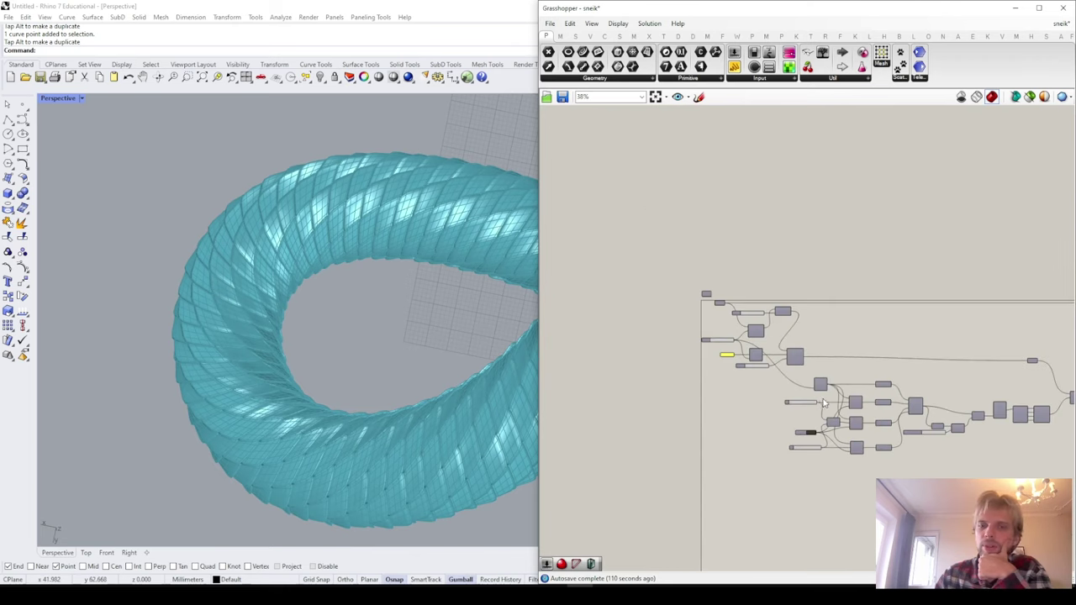
scroll(809, 389, "up", 5)
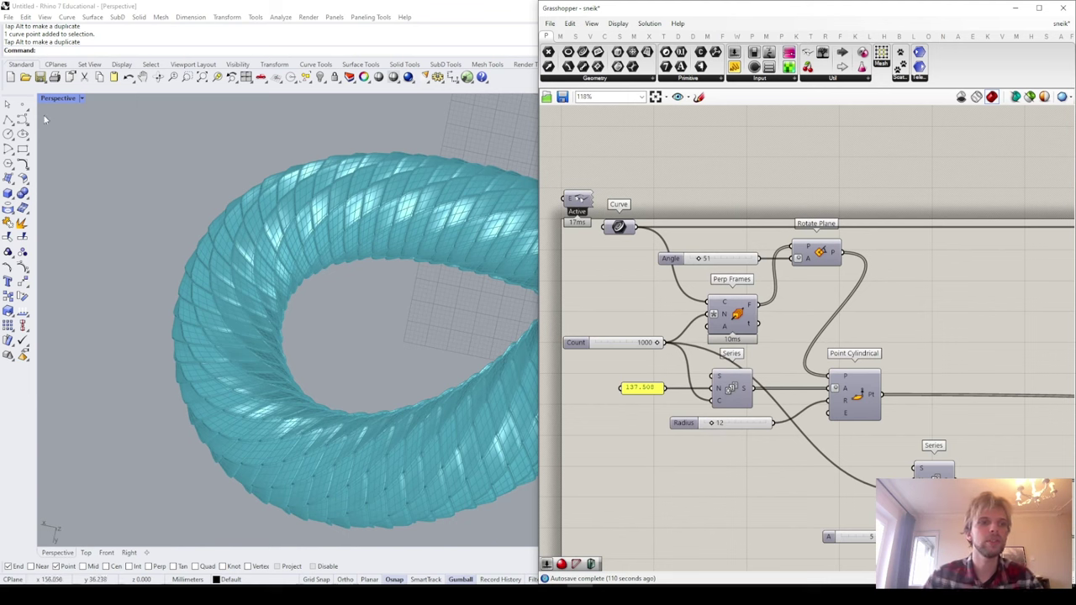
left_click(69, 100)
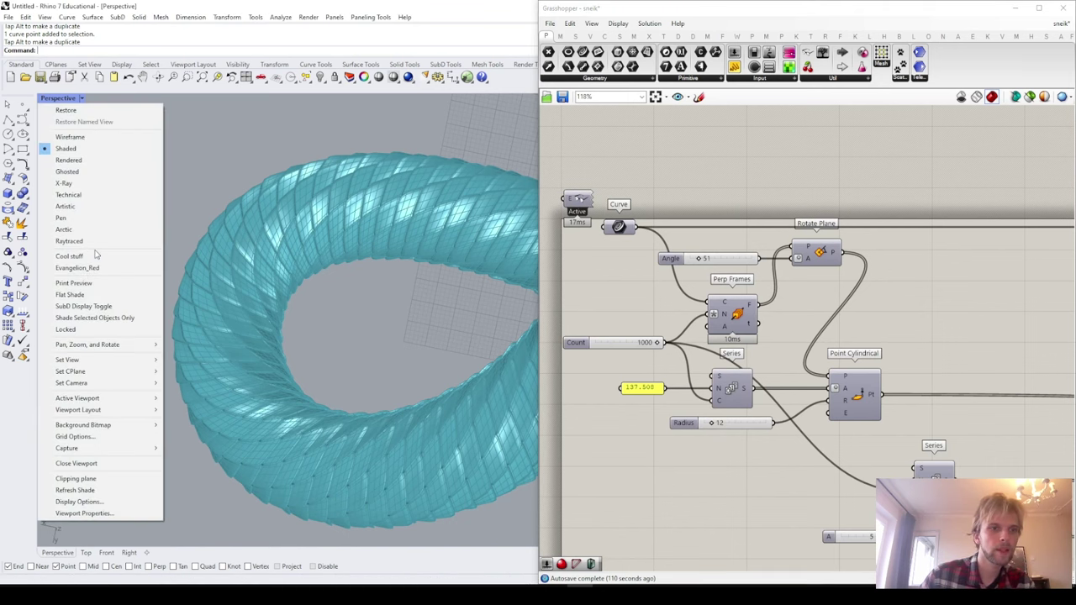
left_click(91, 255)
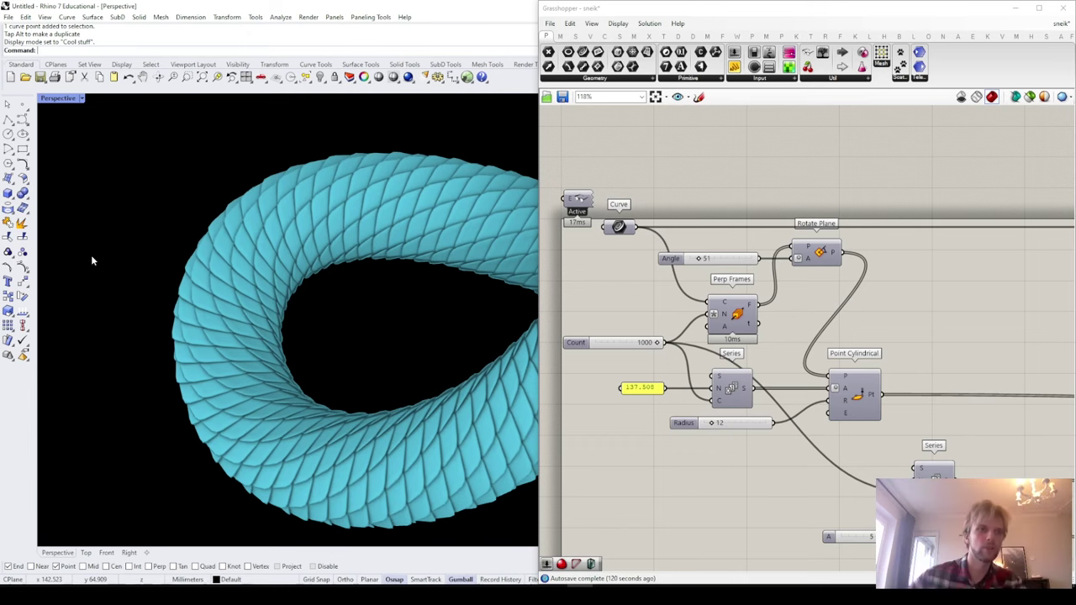
left_click(67, 98)
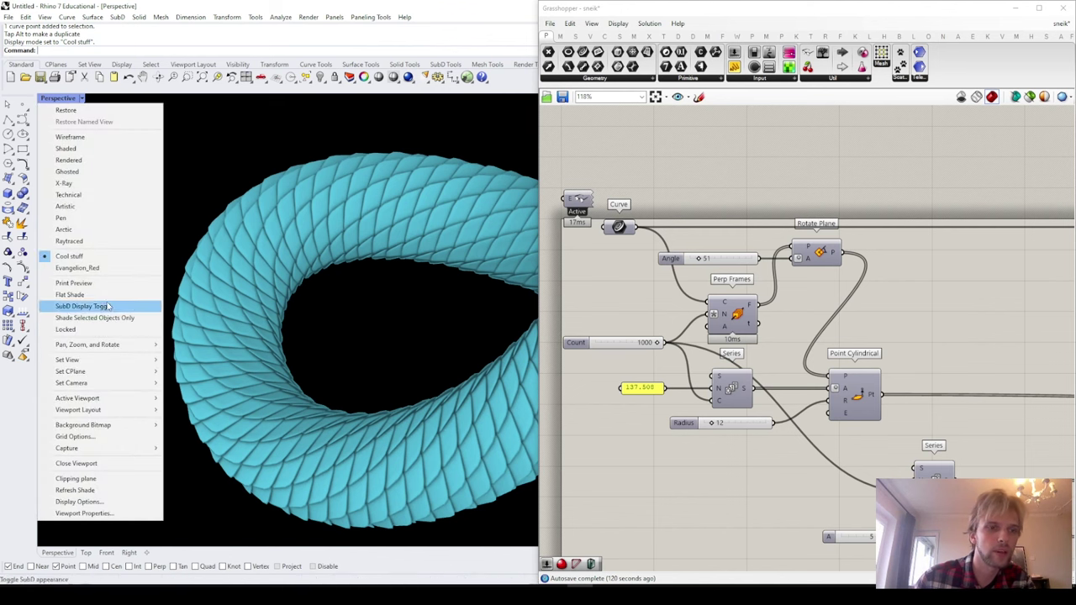
left_click(84, 268)
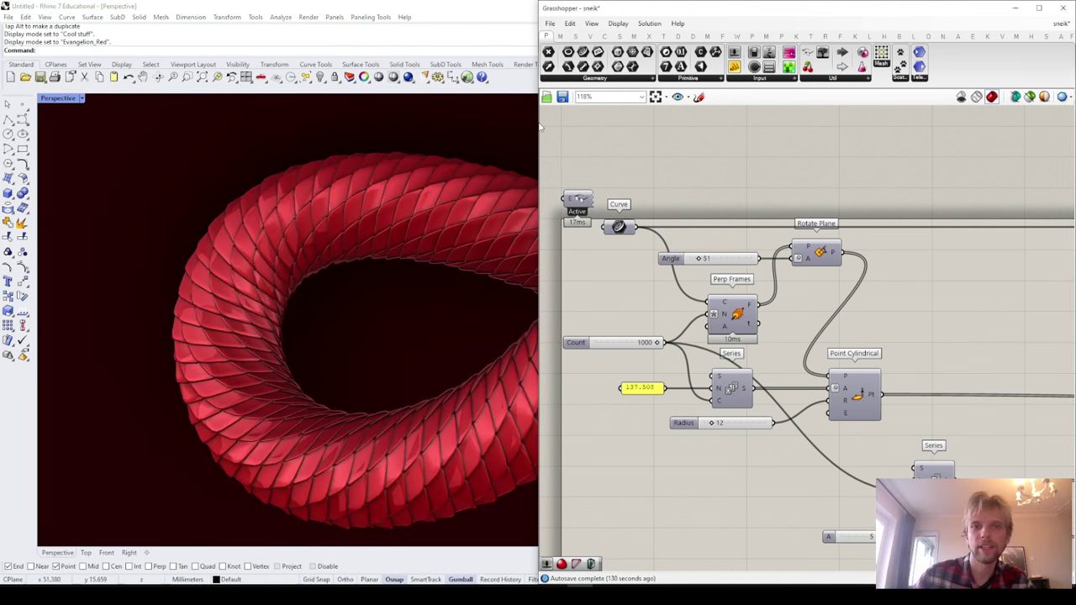
Step: Narrow the Grasshopper window and frame the scaled loop and its crossing close up in the Perspective viewport
left_click_drag(539, 126, 862, 128)
right_click_drag(610, 199, 531, 280)
scroll(598, 202, "down", 5)
right_click_drag(539, 278, 555, 187)
scroll(493, 244, "up", 2)
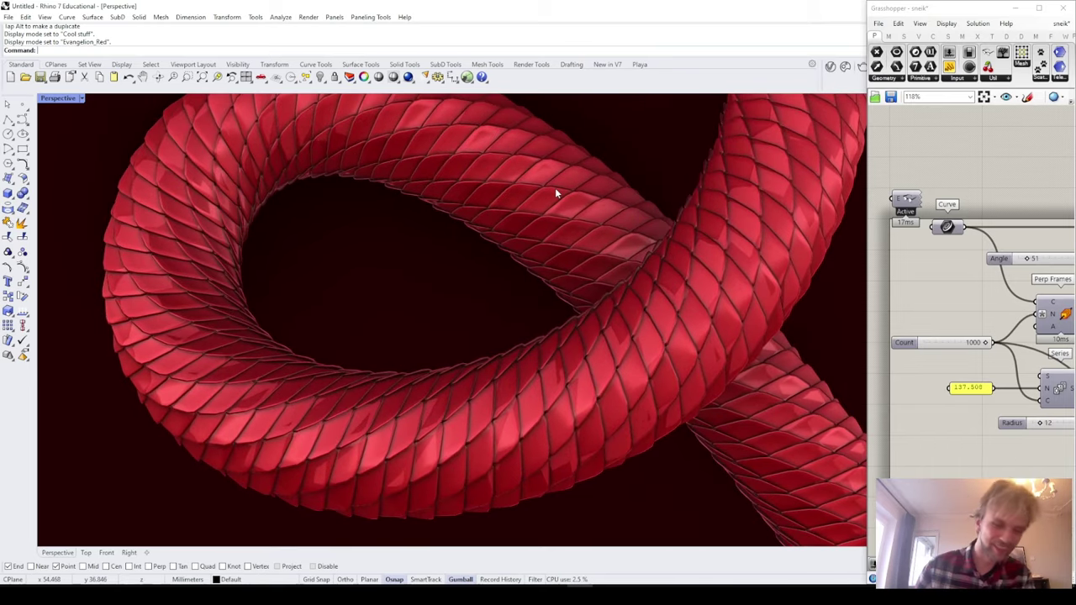
right_click_drag(601, 213, 660, 225)
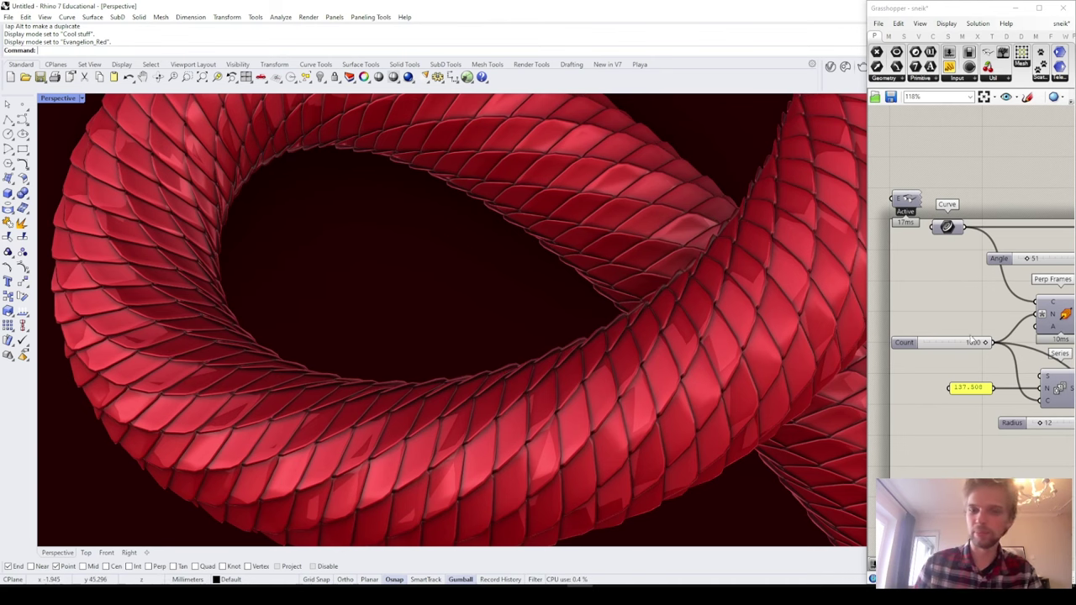
Step: Widen the Grasshopper window and set the Angle slider feeding Rotate Plane to 0
left_click_drag(868, 202, 701, 206)
scroll(566, 260, "down", 1)
scroll(919, 325, "down", 2)
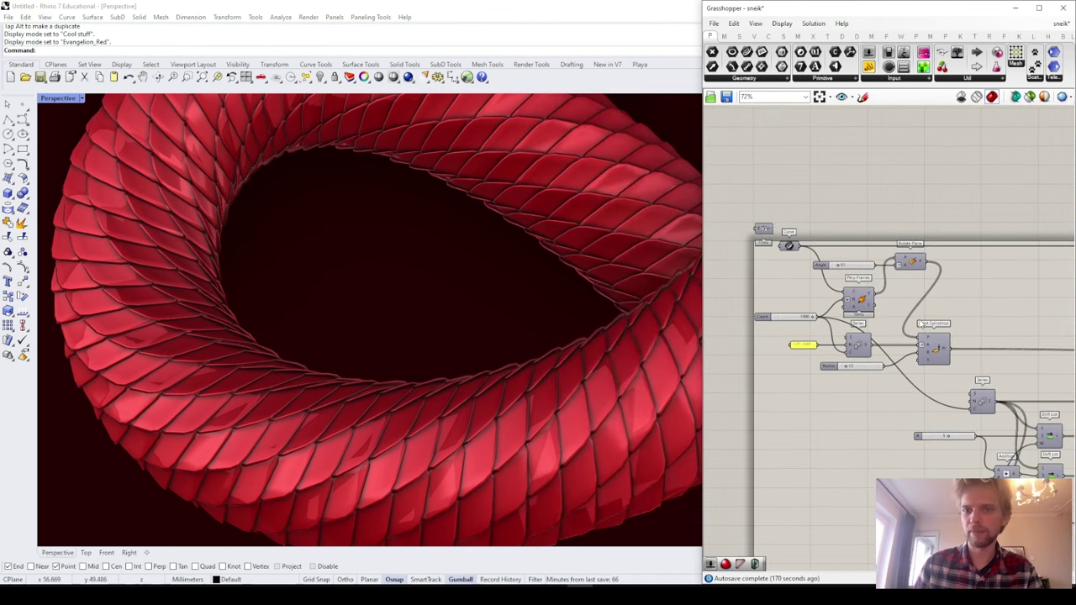
scroll(855, 258, "up", 8)
right_click(850, 295)
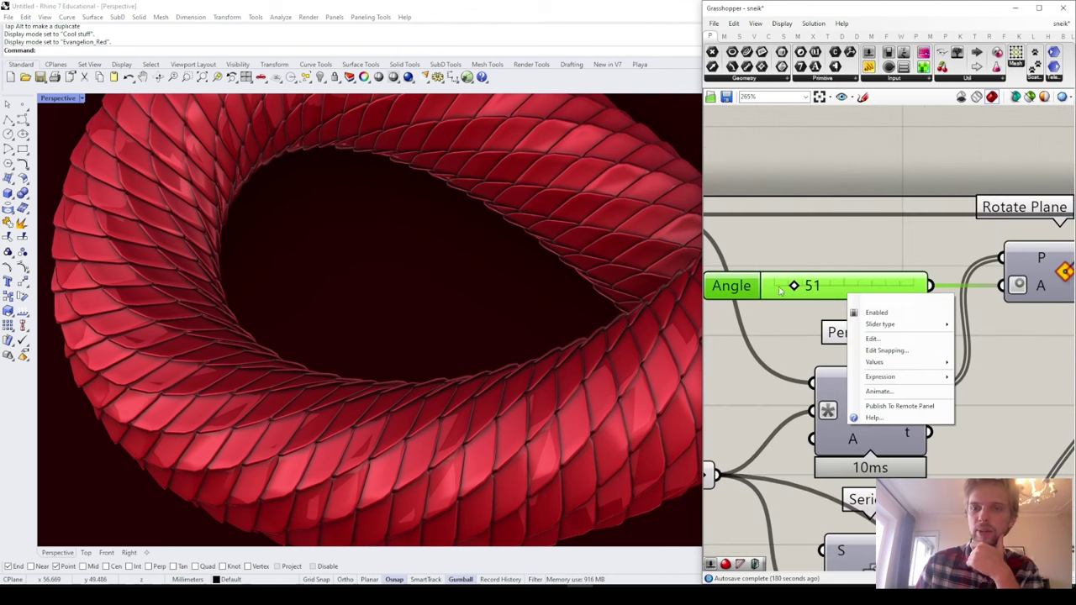
left_click(813, 286)
left_click_drag(795, 288, 739, 291)
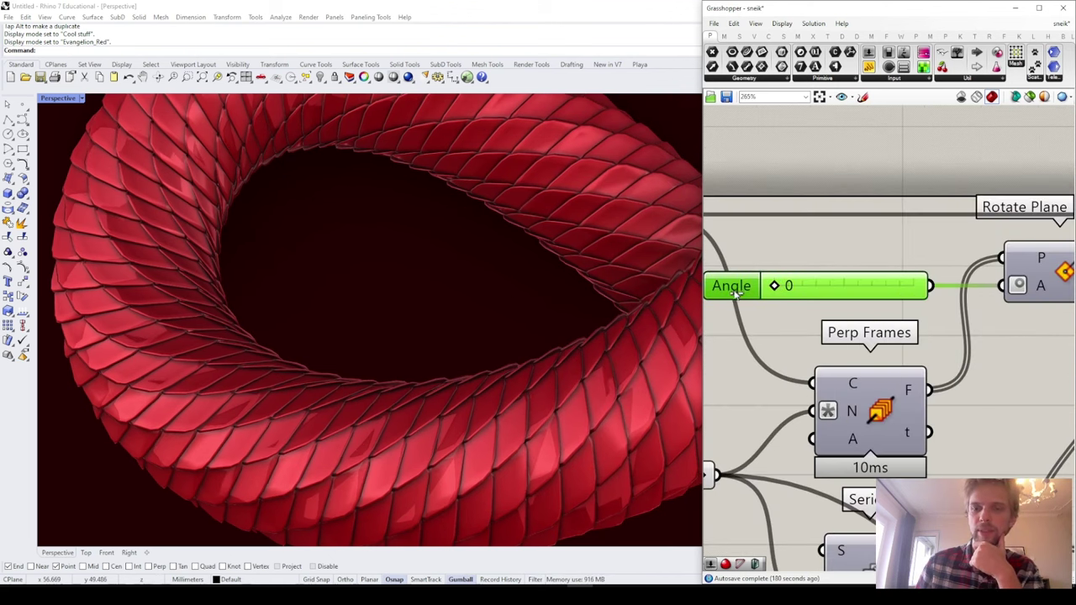
Step: Check the Angle slider's numeric domain in its settings without changing anything
right_click(820, 292)
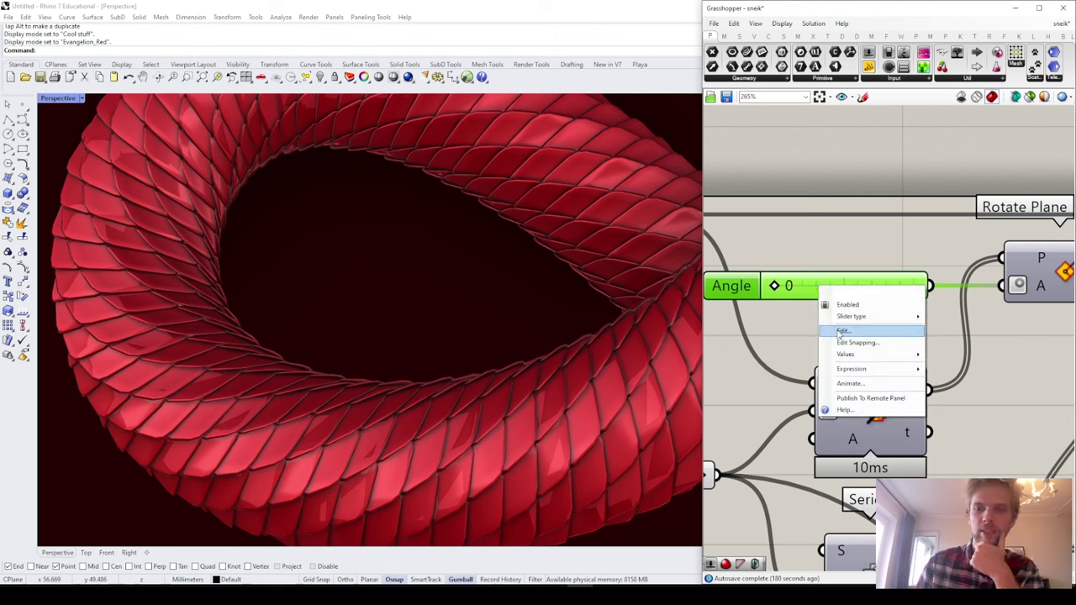
left_click(843, 331)
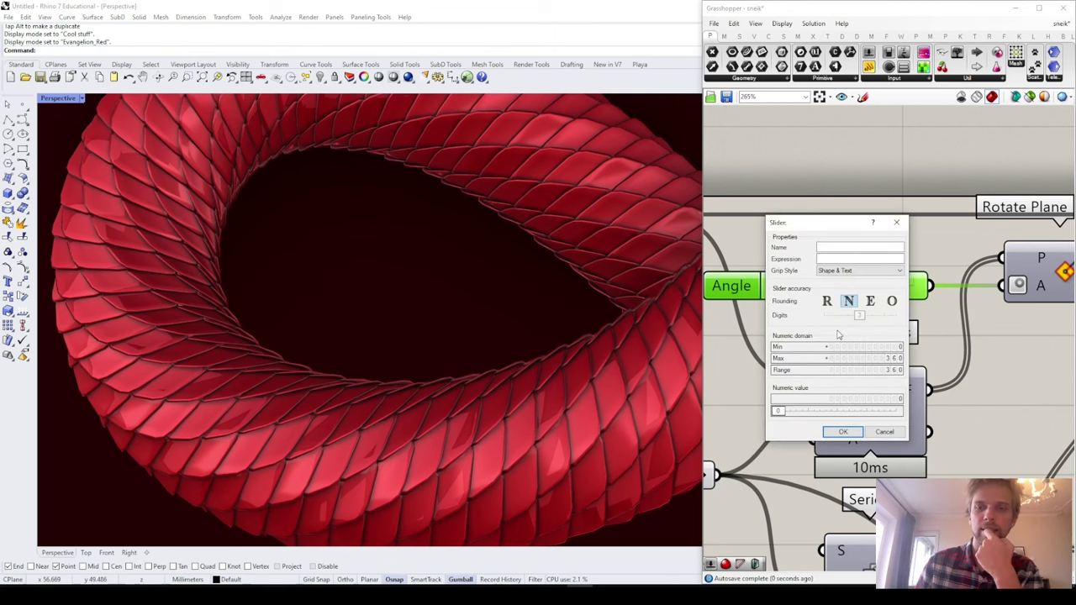
left_click(883, 431)
Step: Open the Angle slider's animation settings and choose a newly created folder on the Desktop for the output frames
right_click(843, 294)
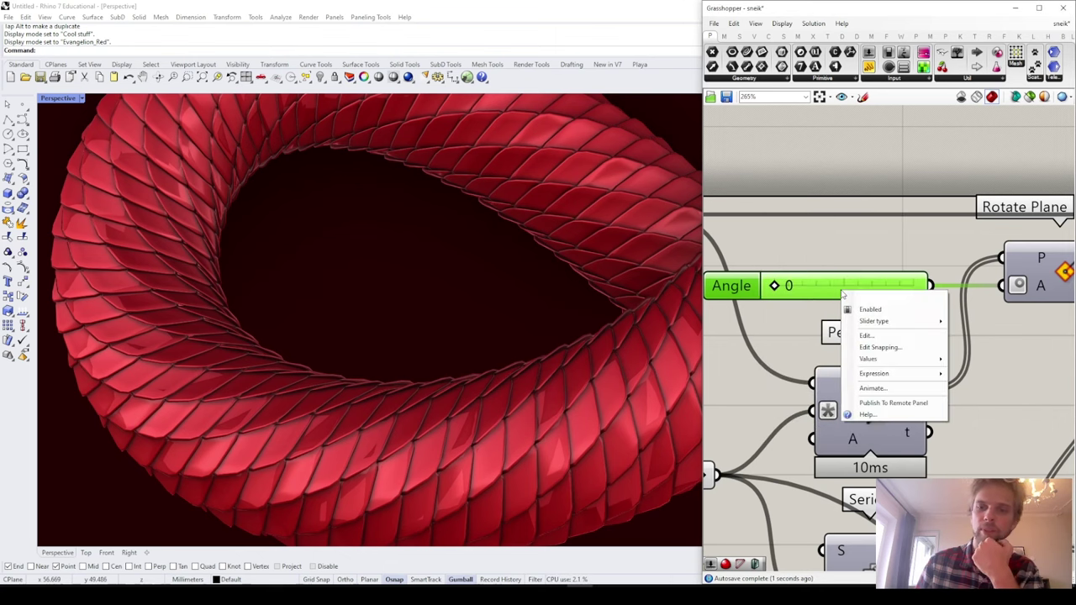
left_click(863, 390)
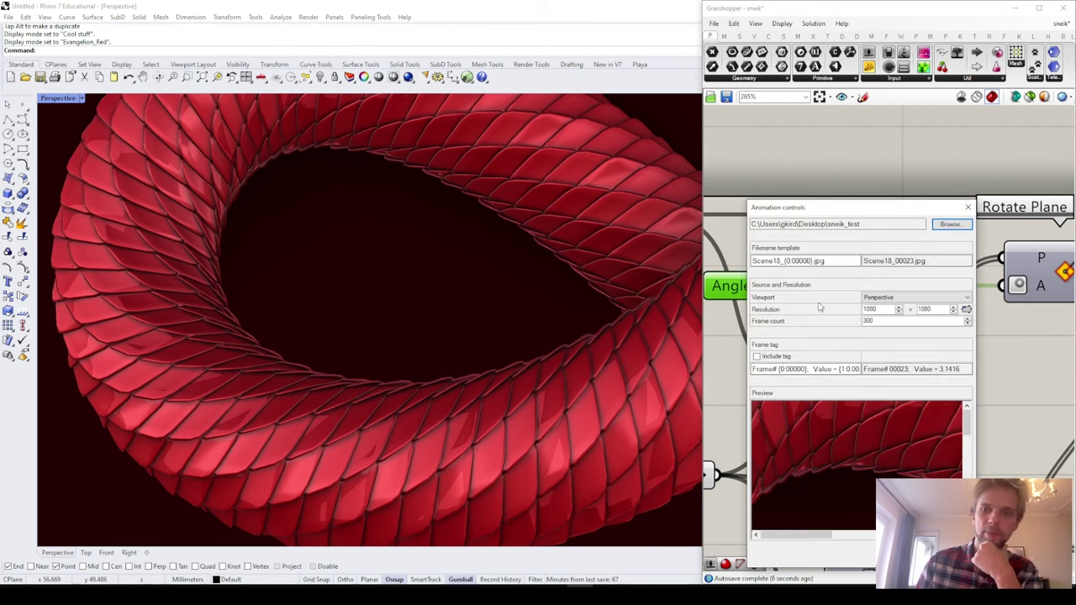
left_click(953, 225)
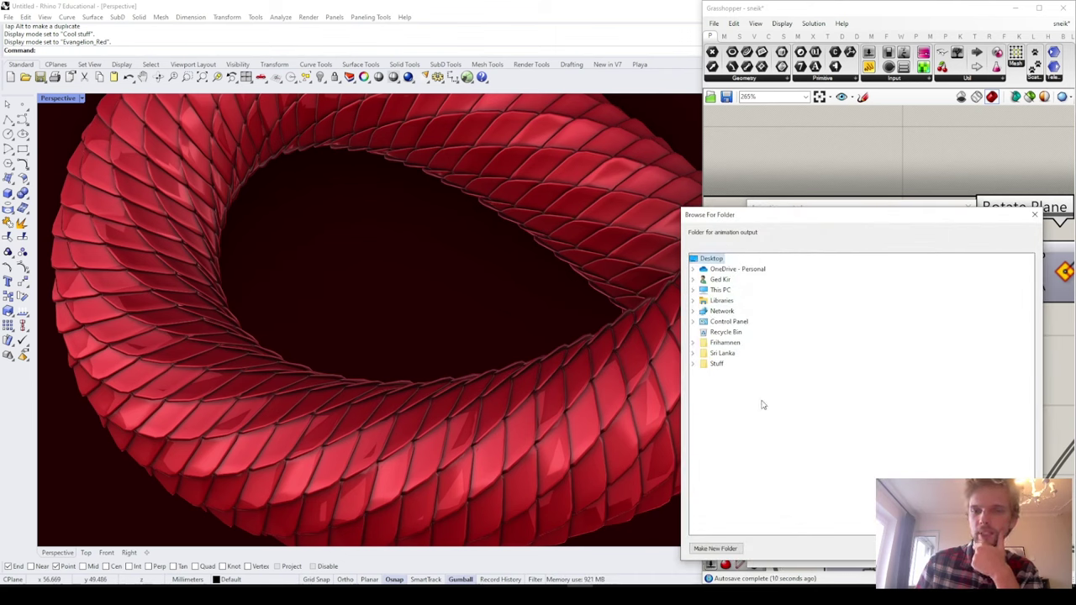
left_click(719, 549)
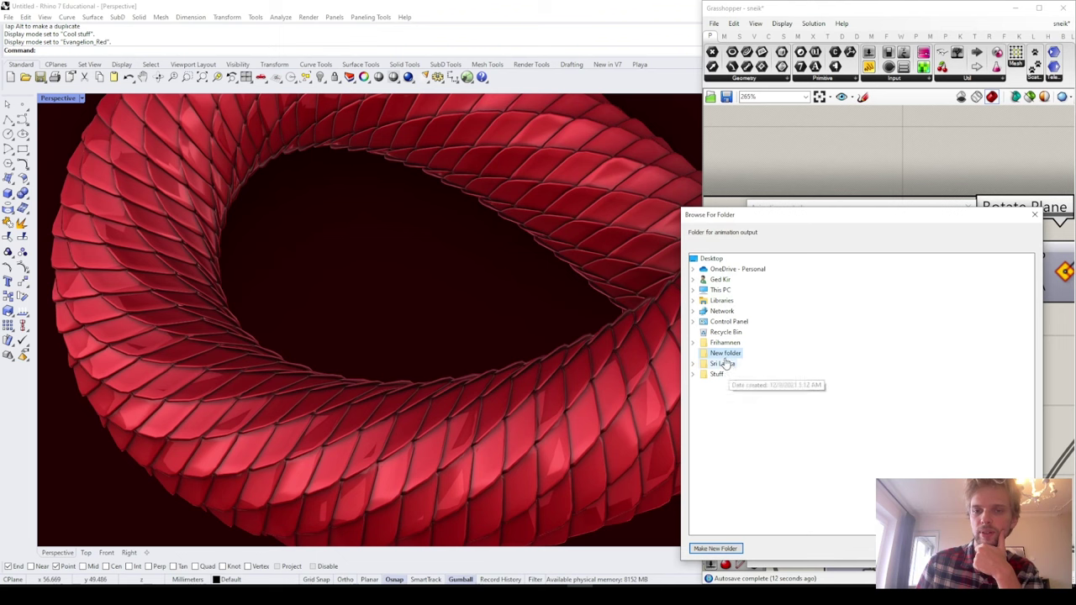
left_click(936, 548)
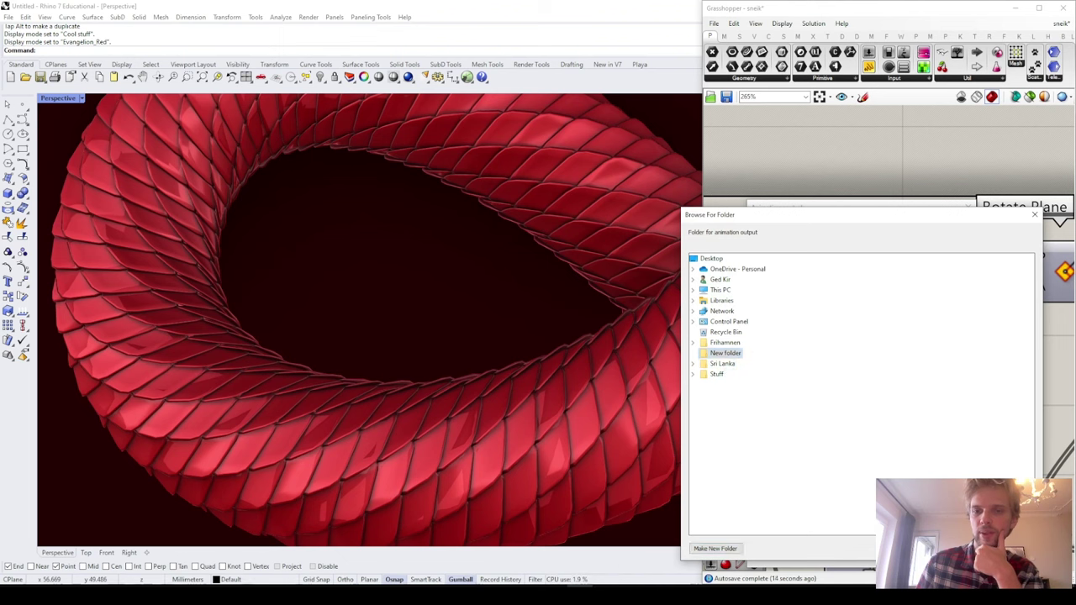
key("Return")
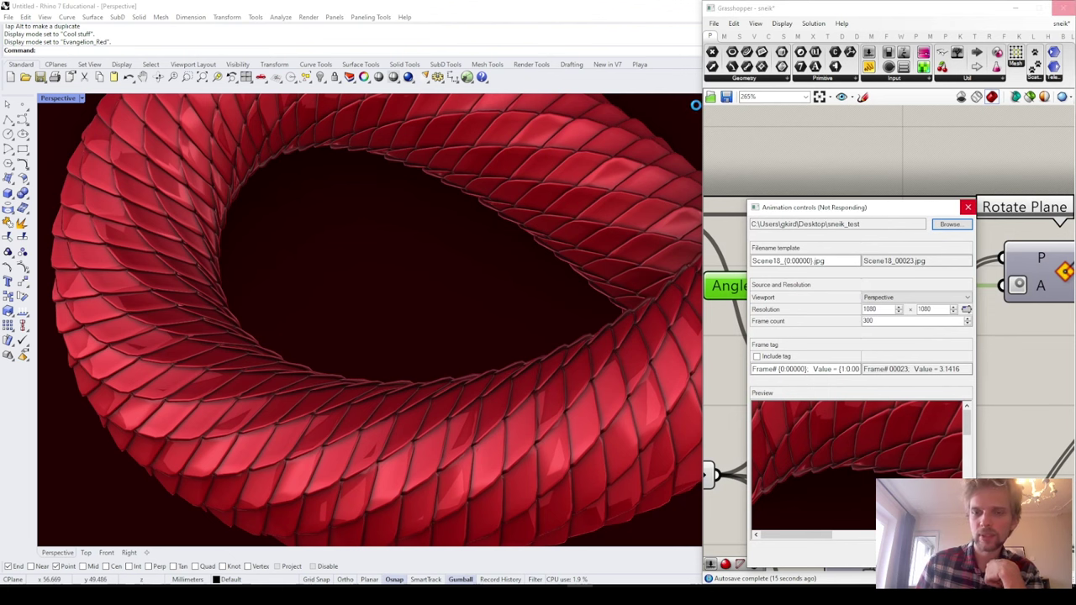
Step: Move the animation settings clear of the canvas and set the frame resolution width to 1920
left_click_drag(720, 140, 484, 124)
double_click(450, 123)
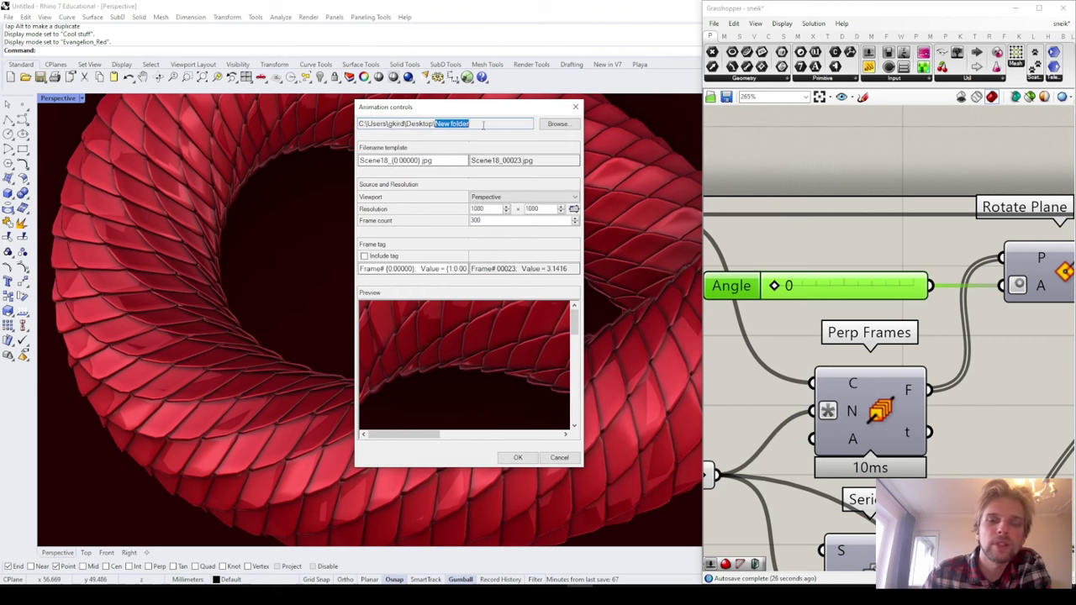
double_click(486, 209)
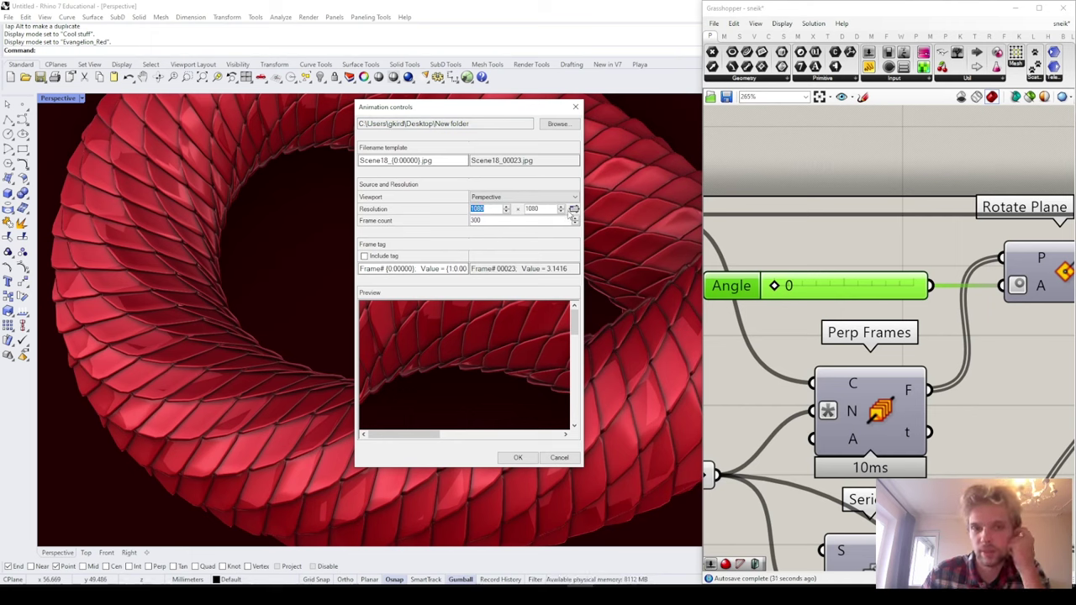
type("192")
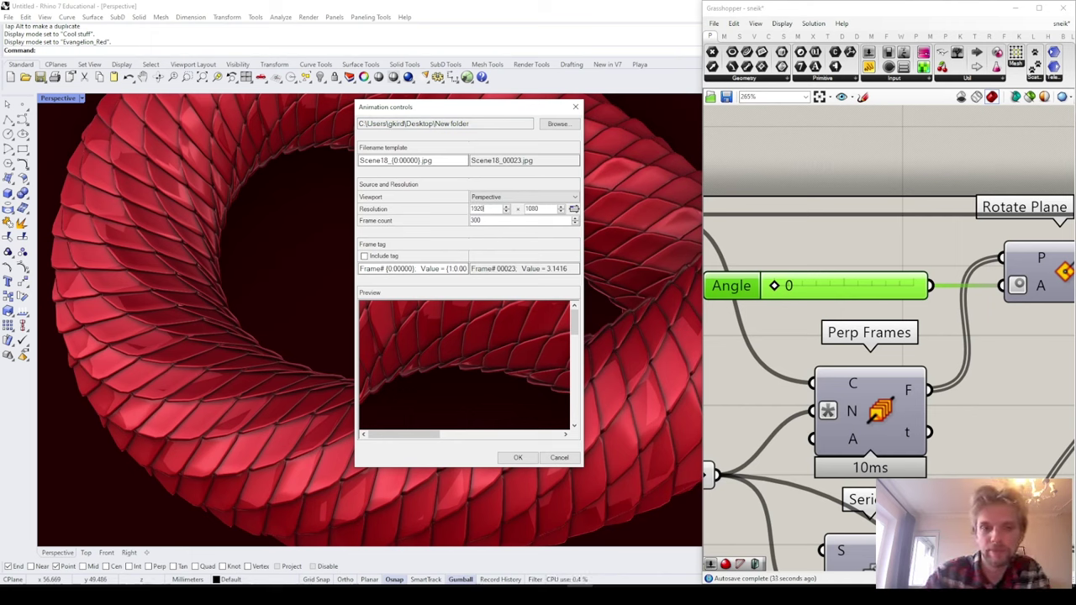
Step: Try an animation frame count of 700 and return it to 300
left_click_drag(538, 220, 433, 217)
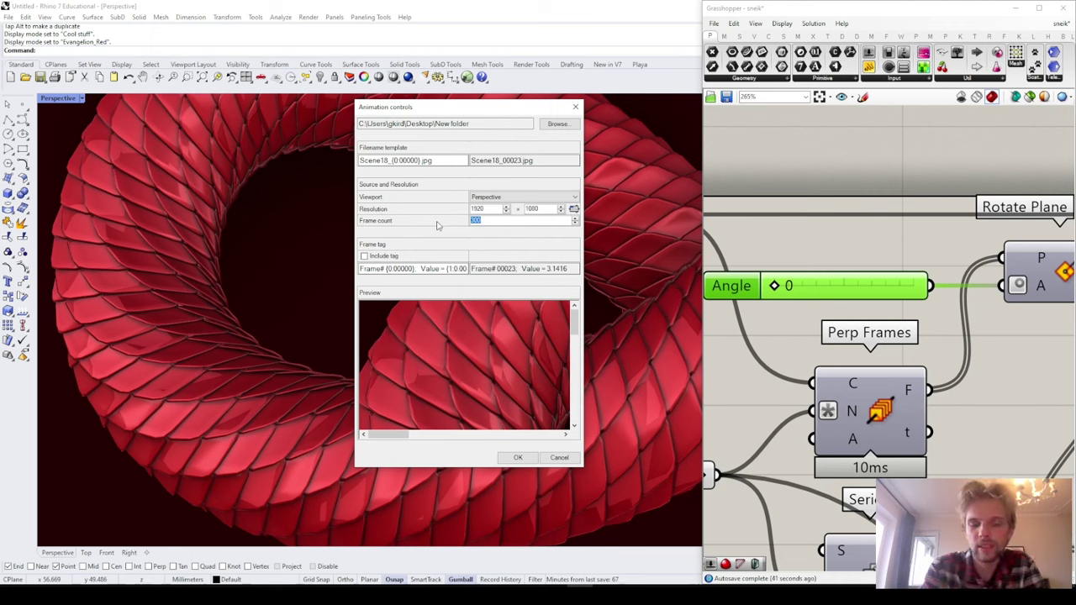
type("700")
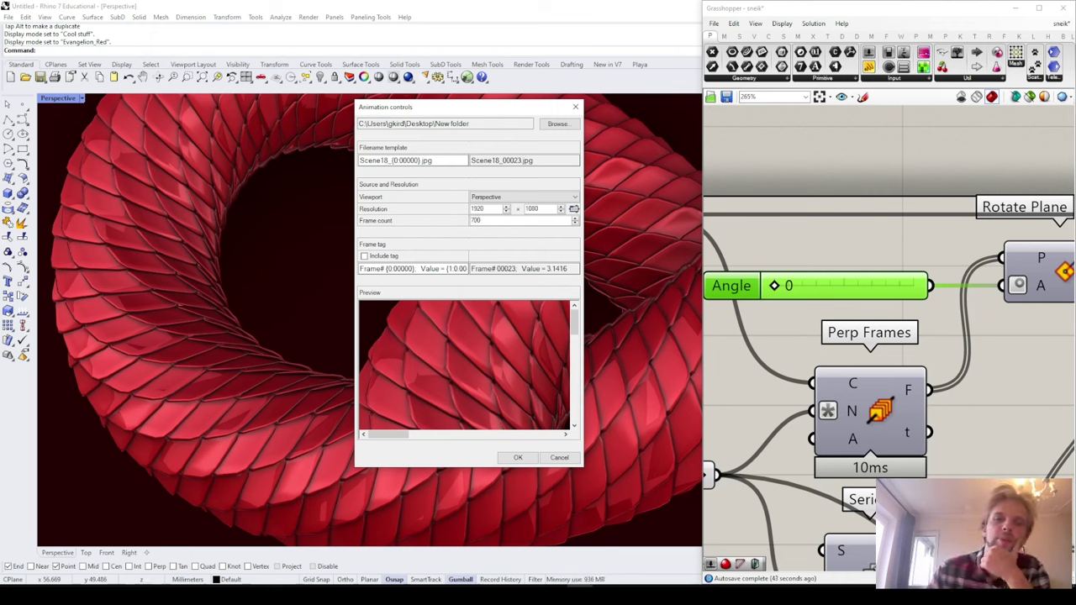
left_click_drag(500, 220, 444, 218)
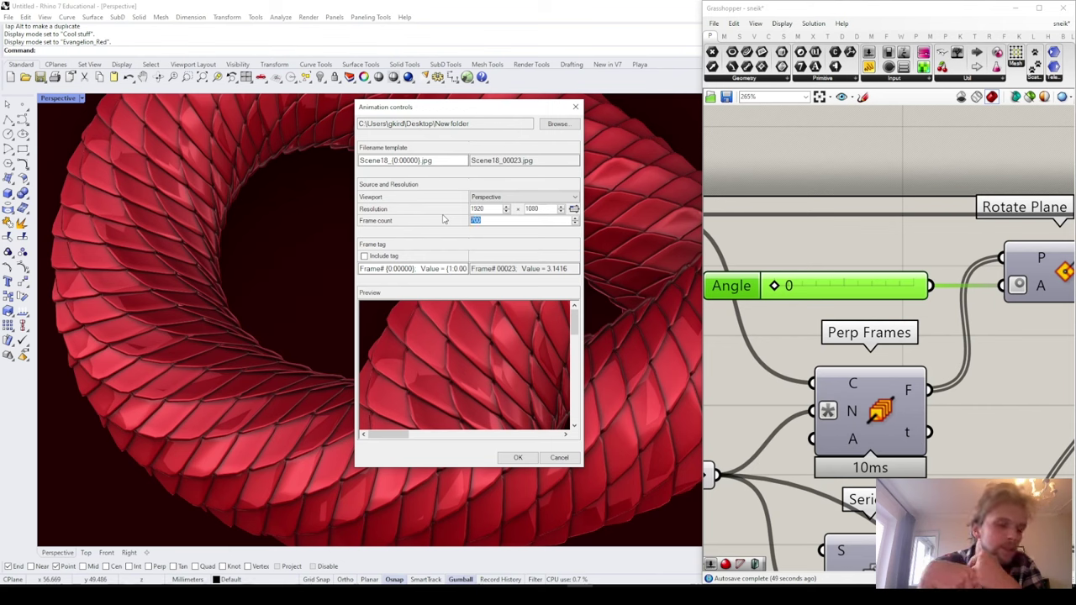
type("300")
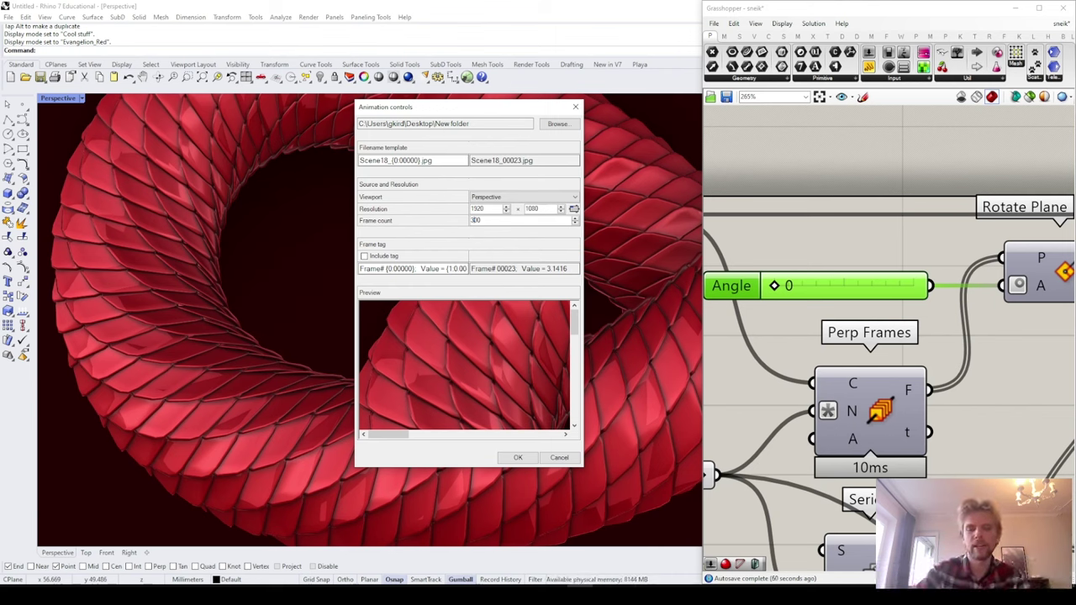
Step: Set the frame count to 600 and start generating the Angle slider animation
key("BackSpace")
type("6")
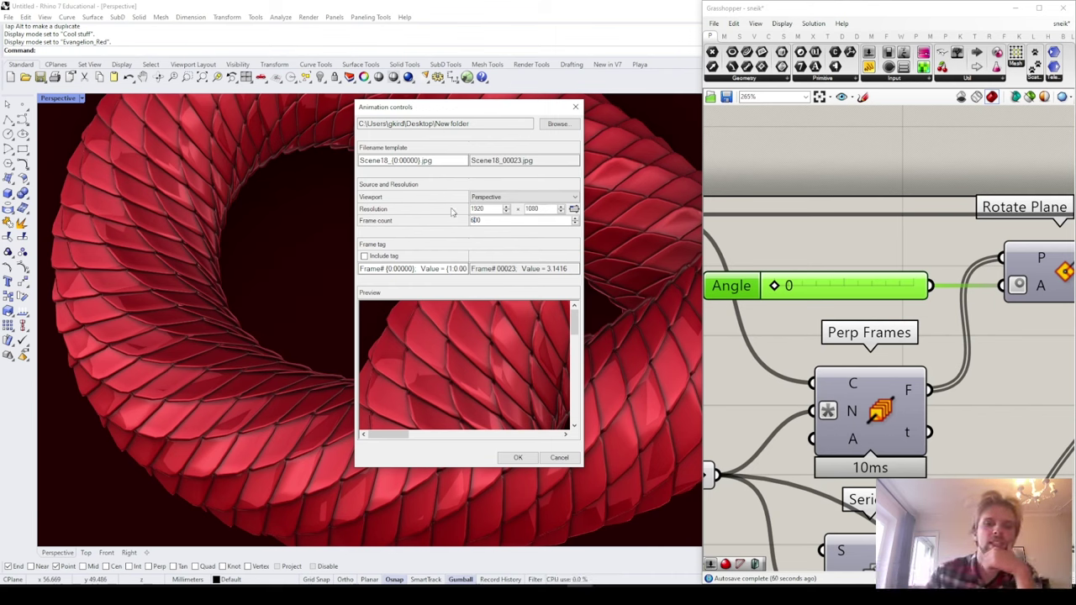
double_click(494, 220)
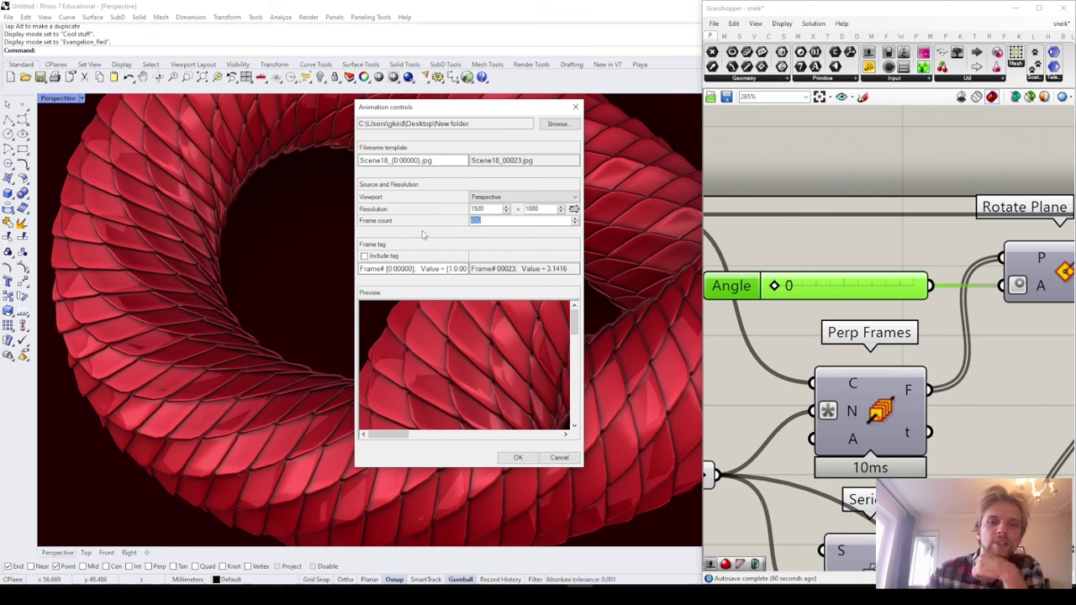
left_click(516, 459)
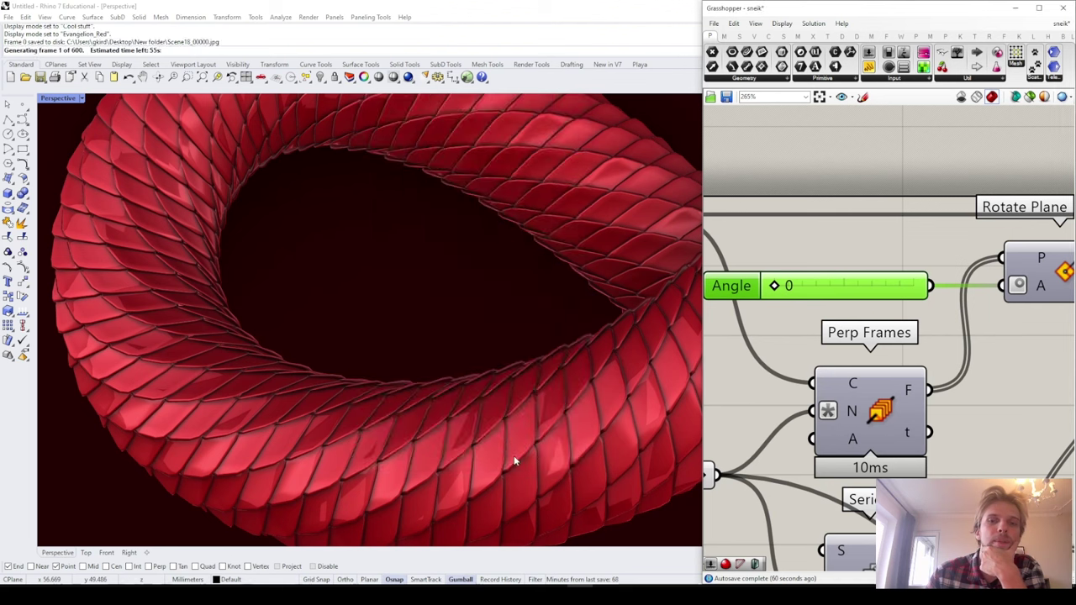